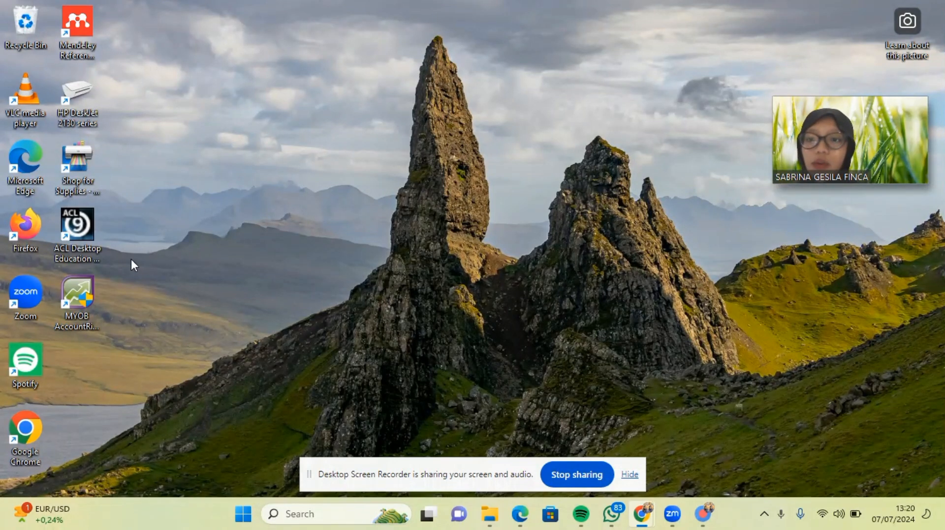
Launch AccountRight Plus from its desktop shortcut and choose Create on the Welcome dialog.
click(83, 301)
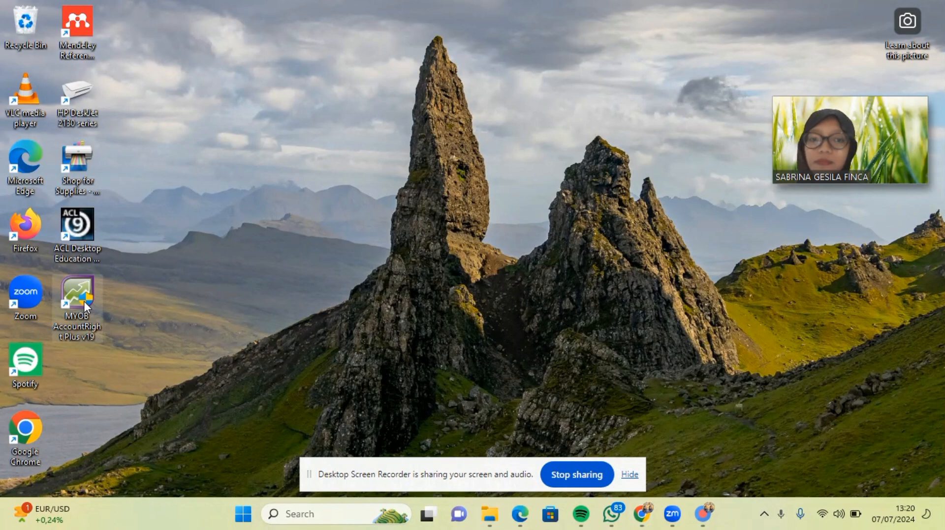
double_click(83, 301)
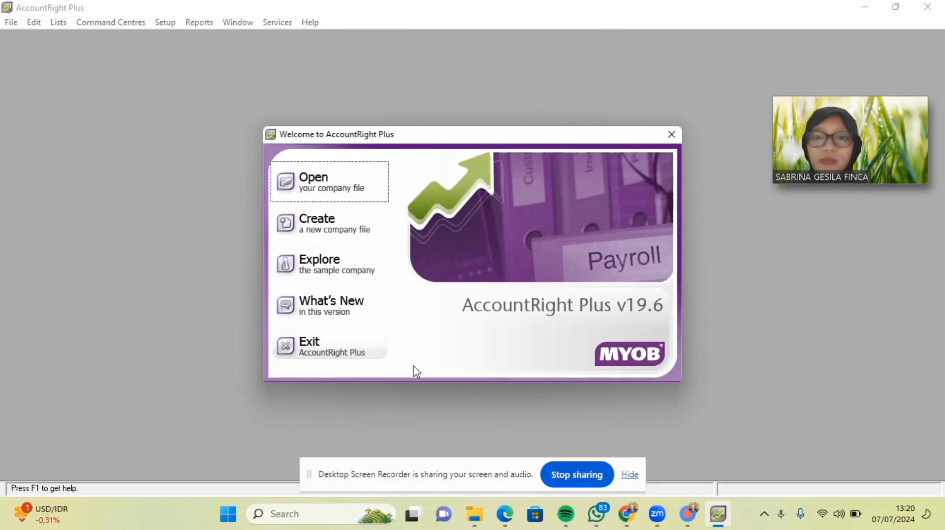
click(346, 229)
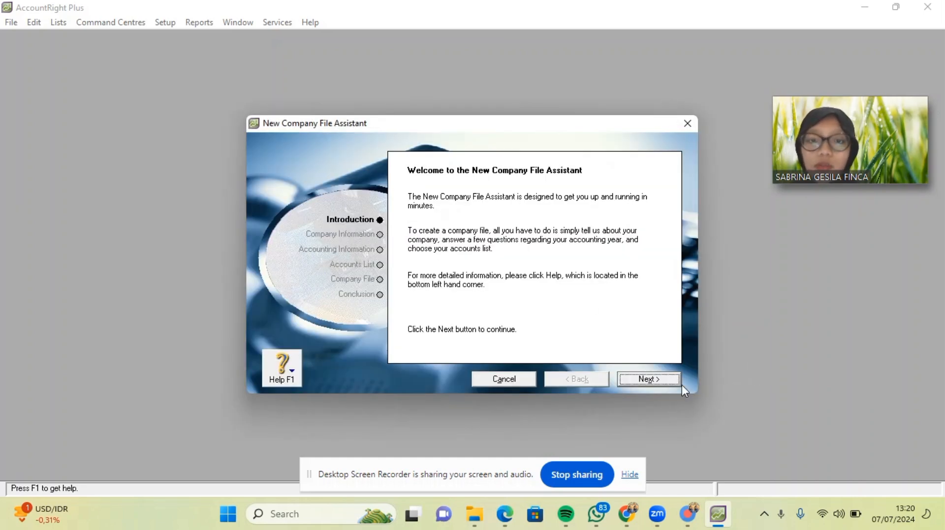
Enter PD PELANGI as the company name, checking it against the assignment PDF.
click(650, 378)
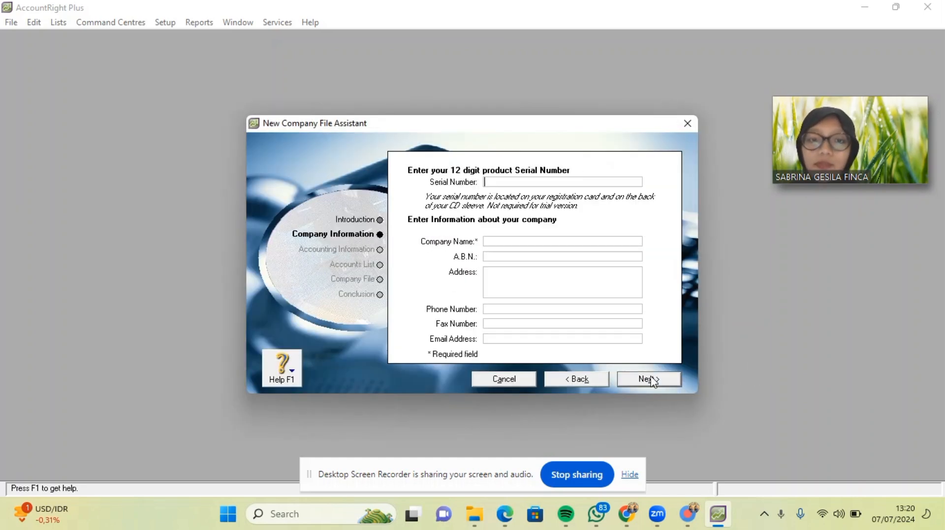
click(512, 241)
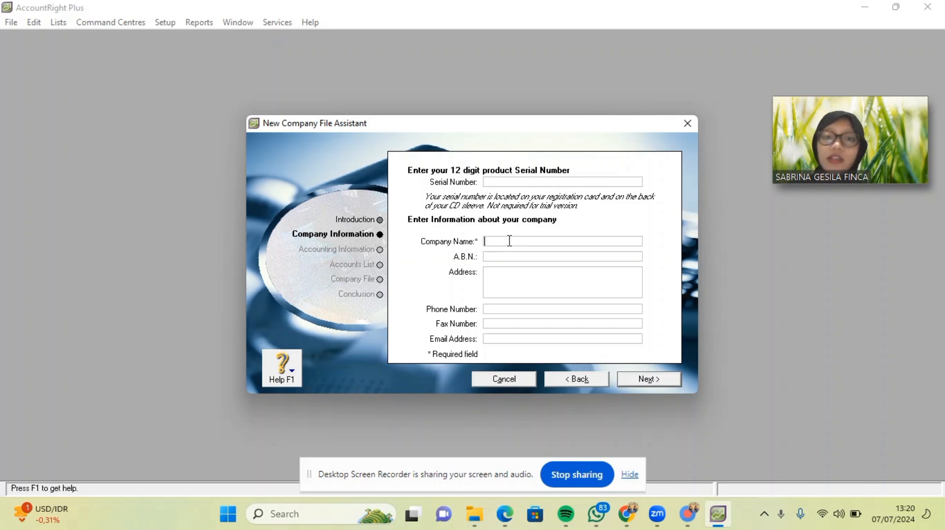
click(507, 525)
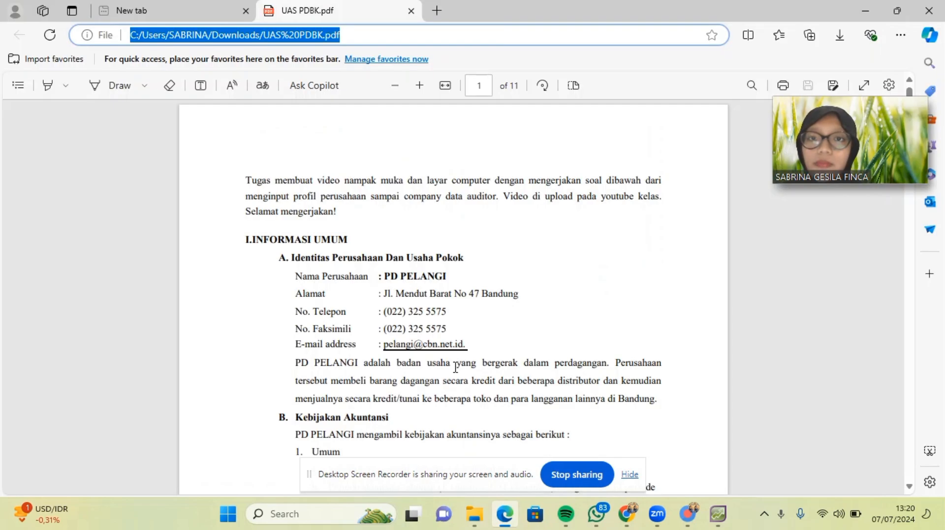
scroll(456, 368, down, 2)
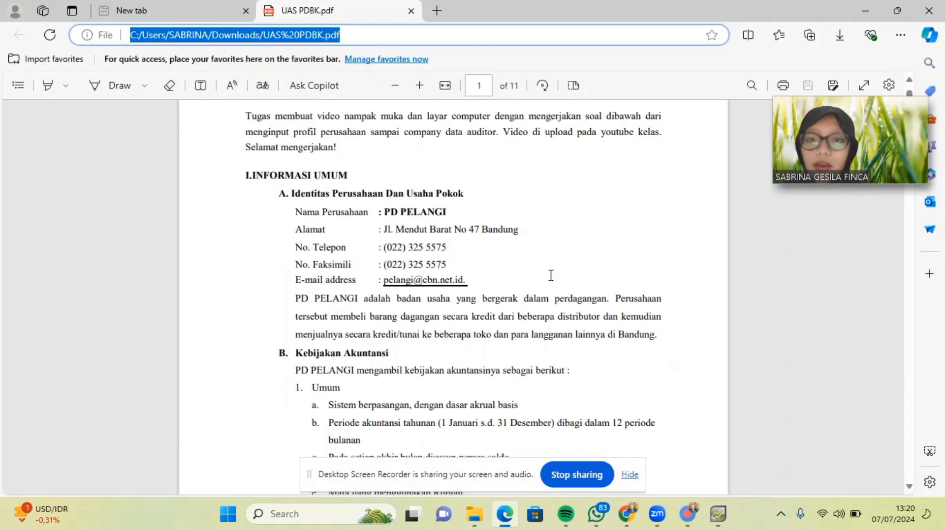
click(718, 514)
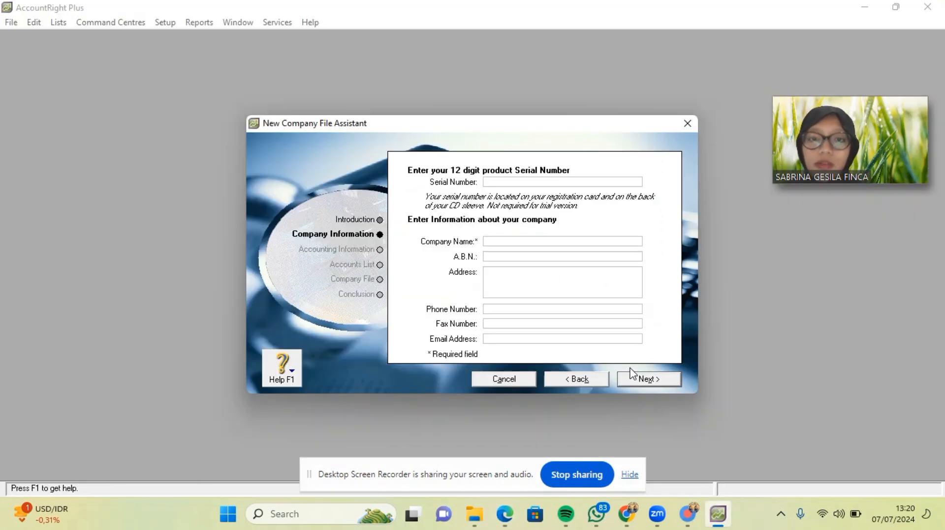
text(D )
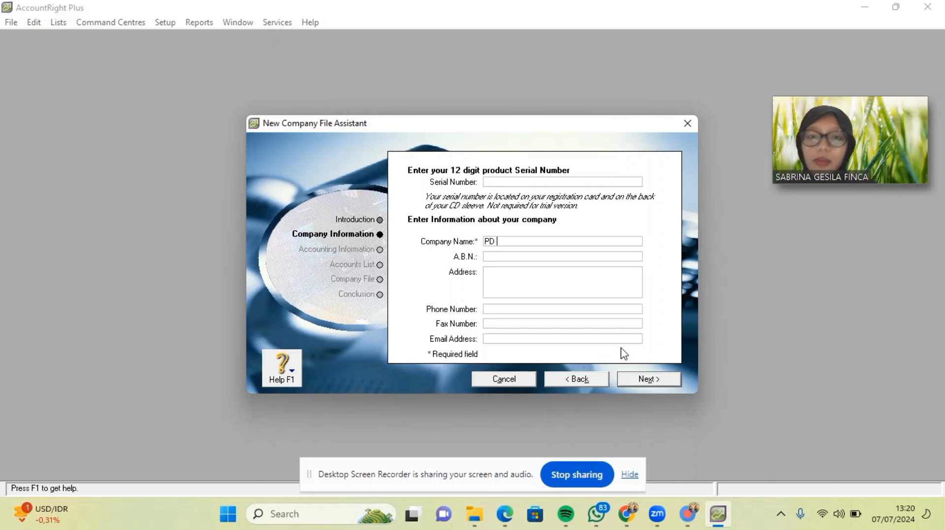
text(PELANGI)
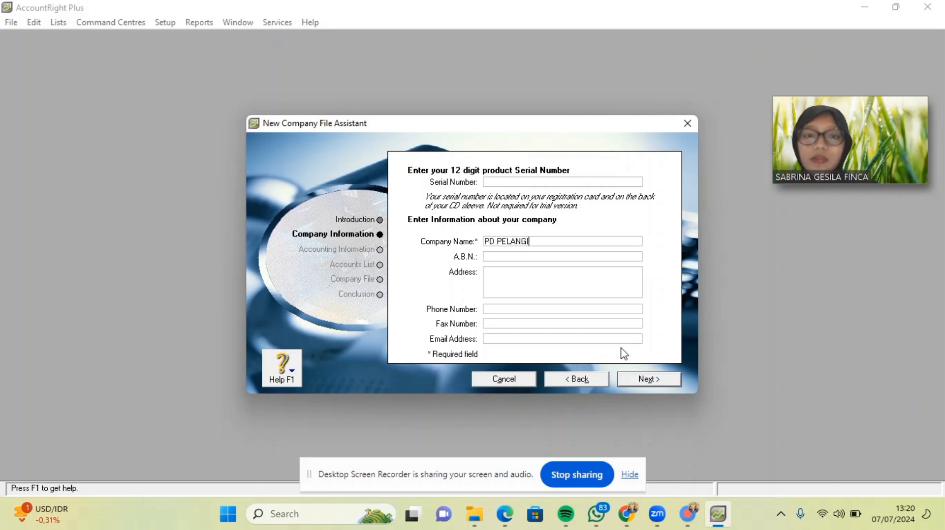
Copy the company address from the PDF into the Address field and remove its leading colon.
click(505, 516)
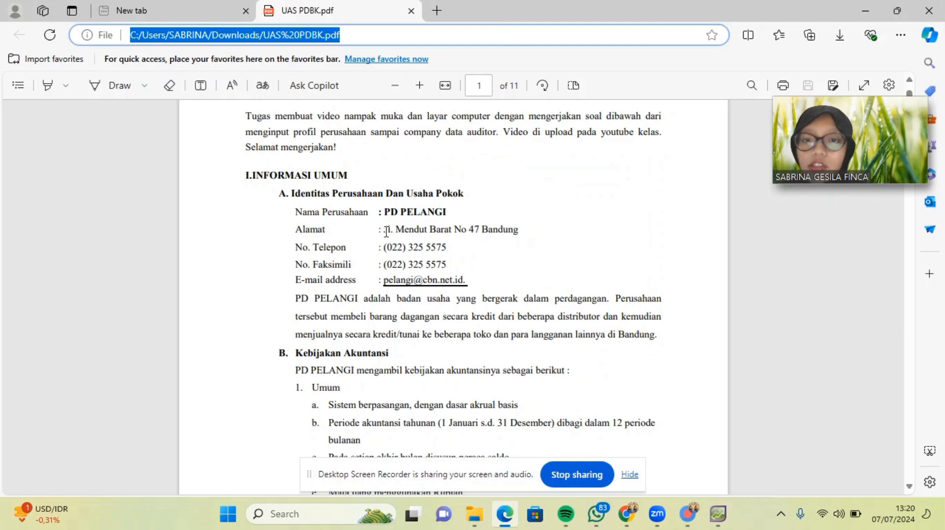
drag(380, 230, 520, 233)
key(ctrl+c)
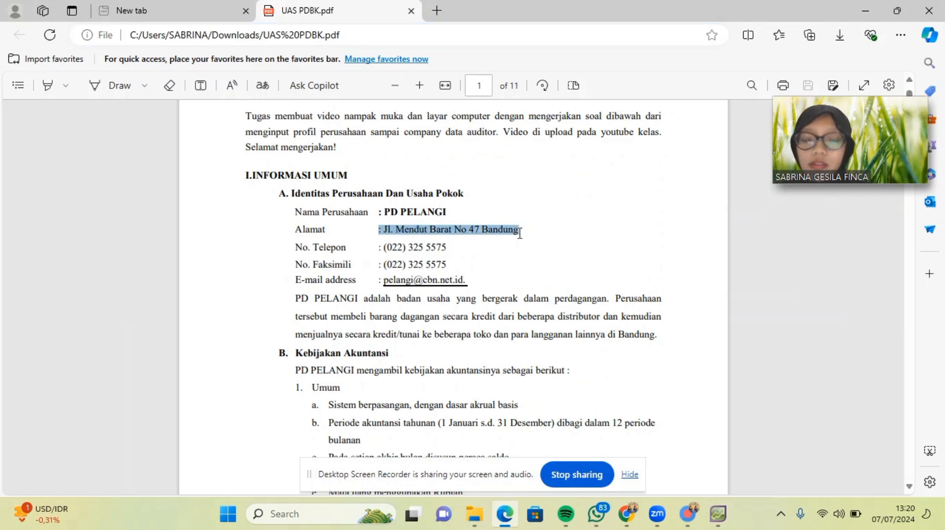
click(717, 515)
click(541, 279)
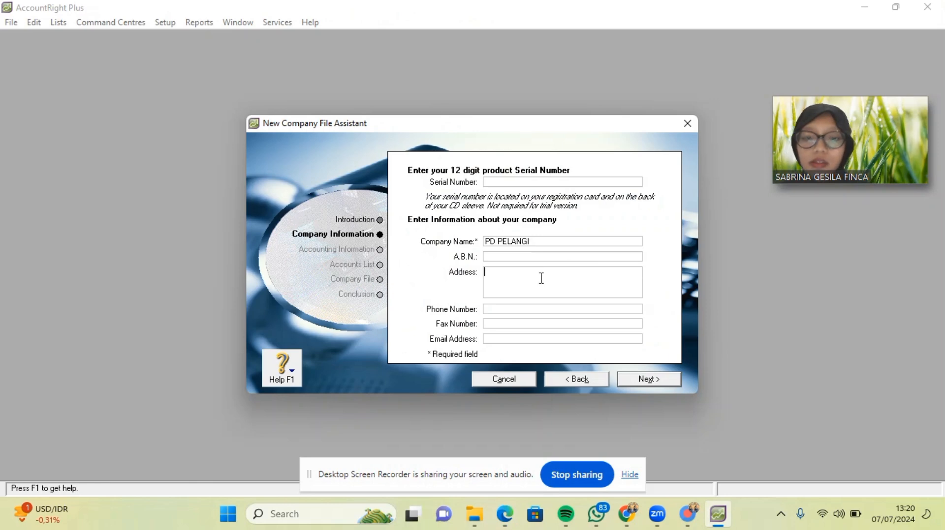
right_click(541, 281)
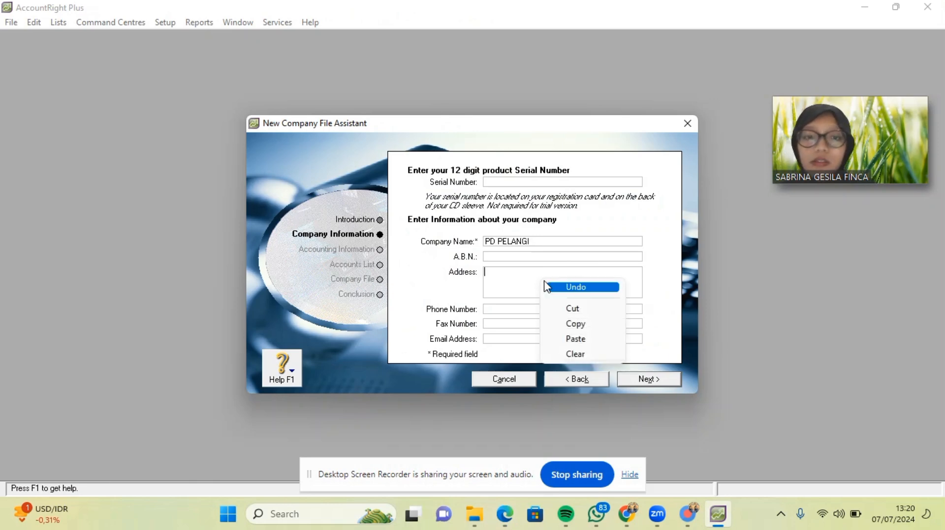
click(571, 339)
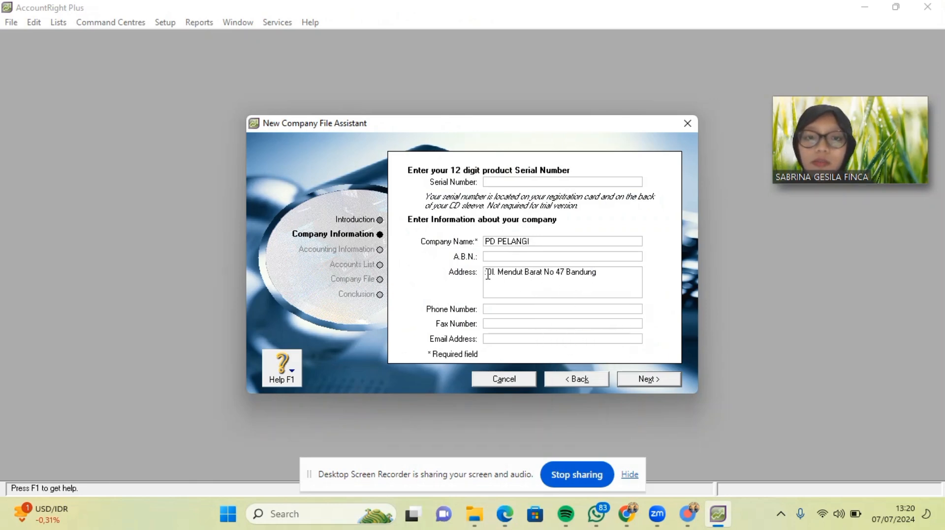
key(BackSpace)
key(BackSpace)
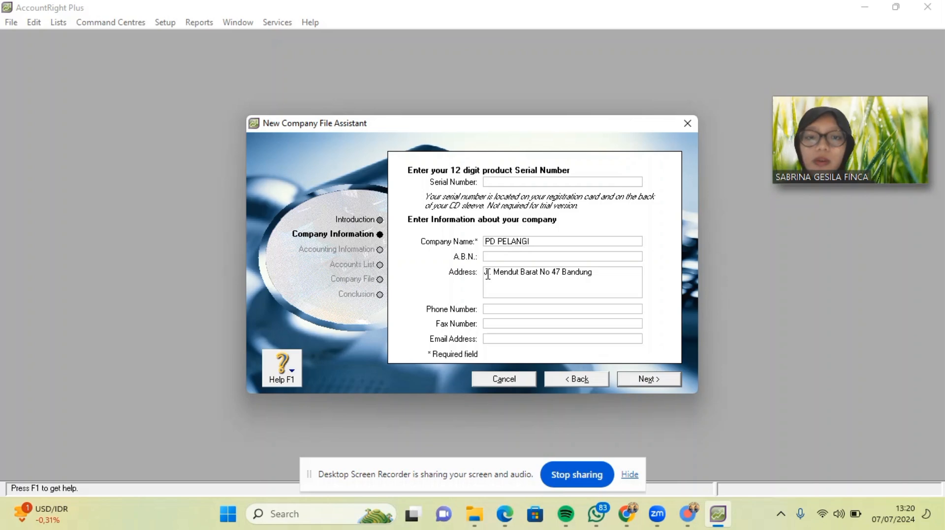
click(505, 514)
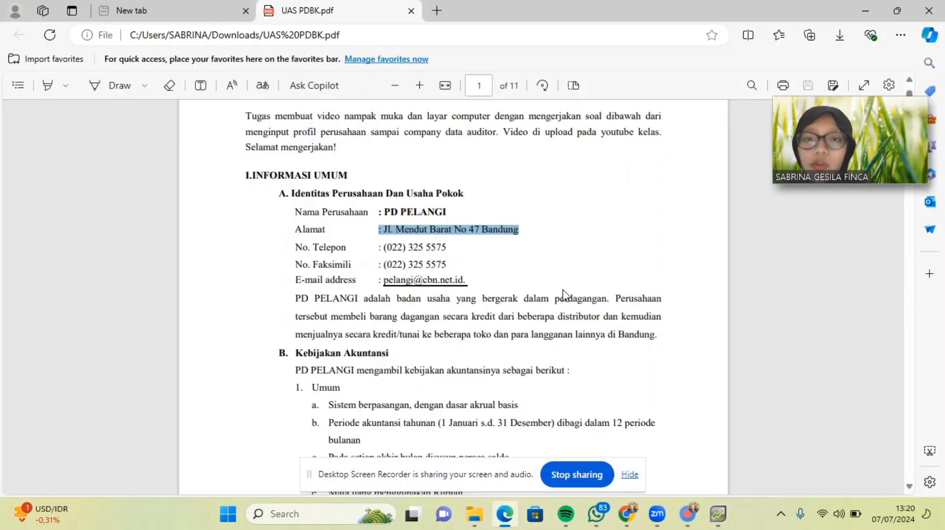
click(717, 514)
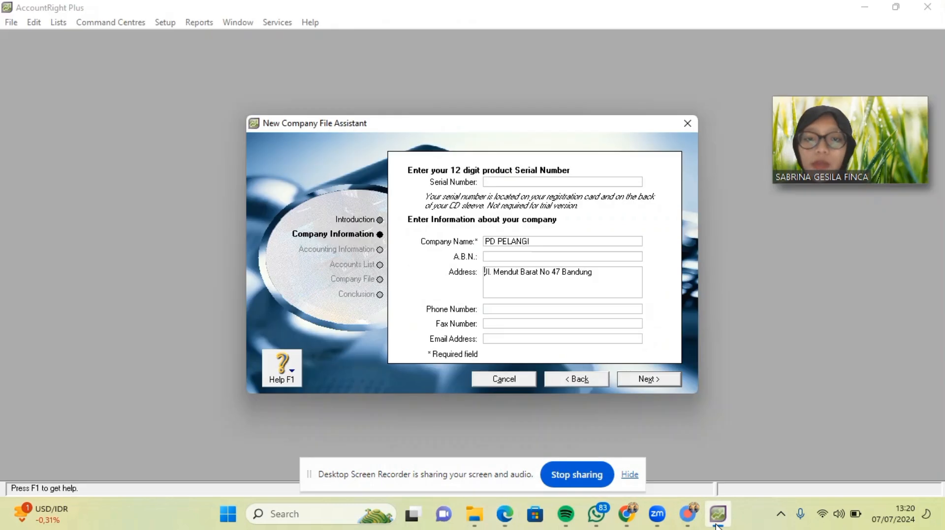
Fill in the company's phone and fax numbers from the PDF.
click(519, 309)
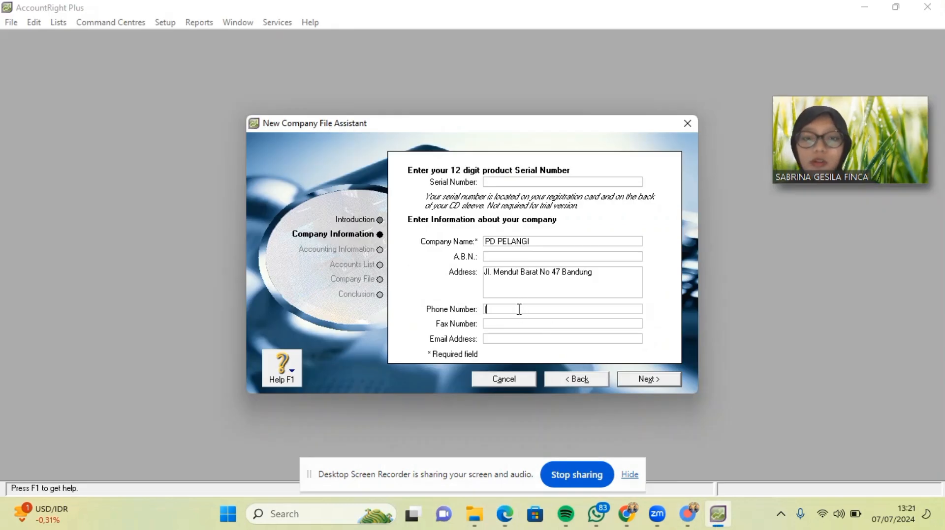
text((022)
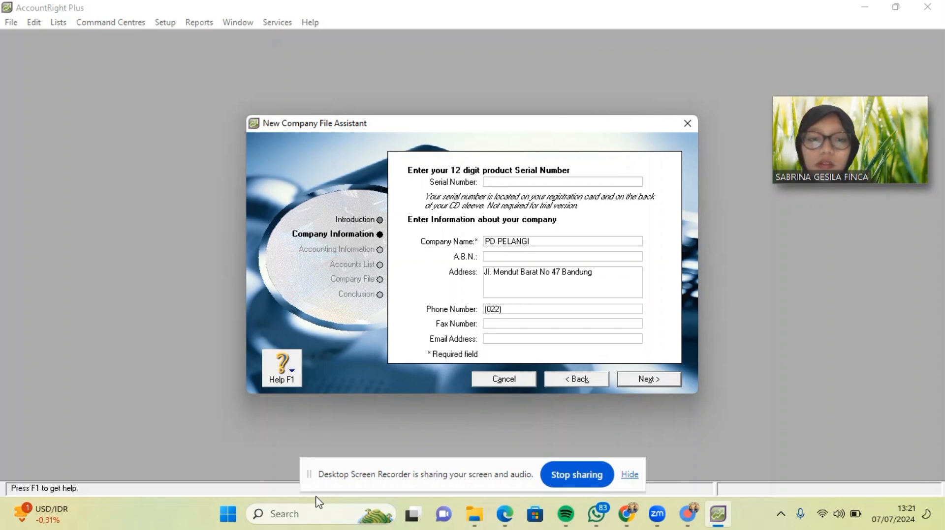
click(510, 524)
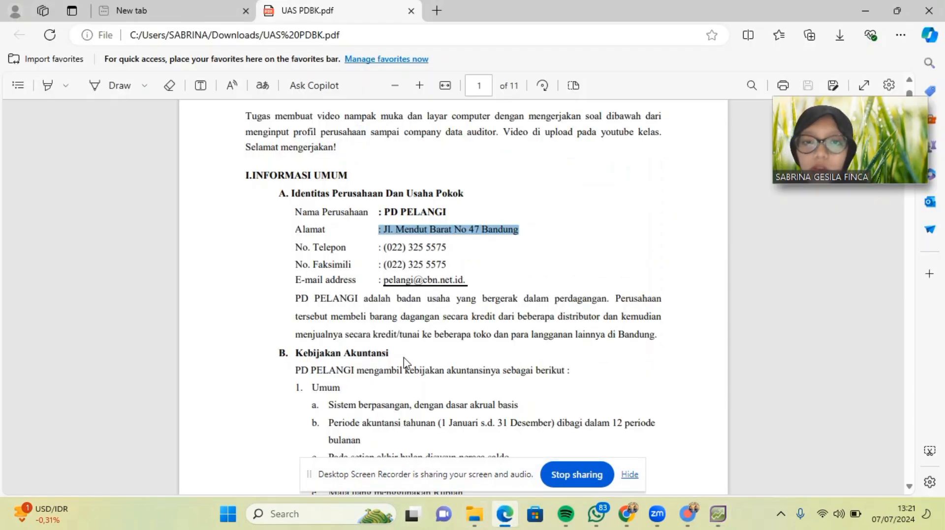
click(722, 521)
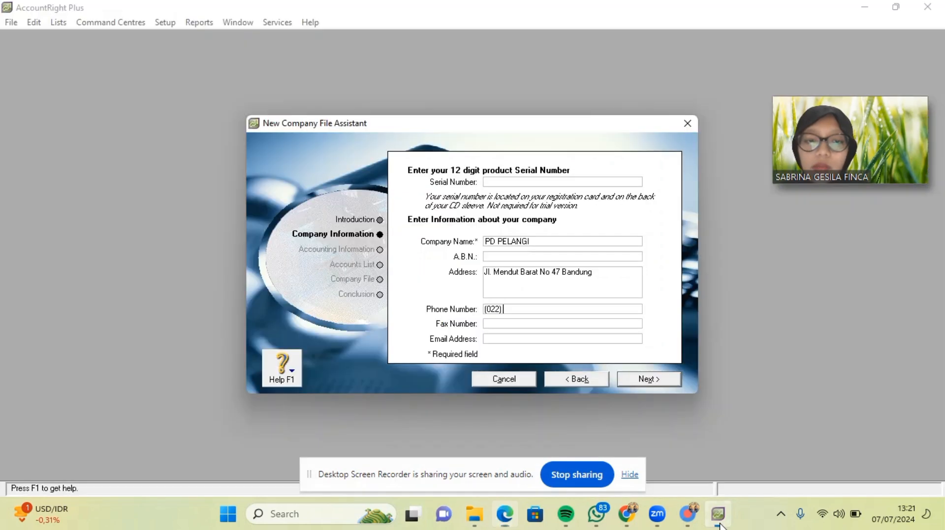
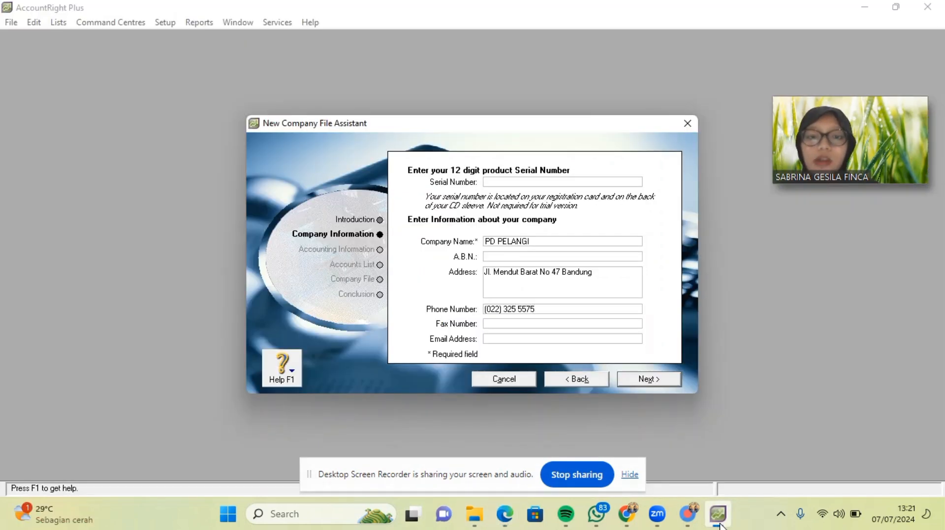
click(547, 324)
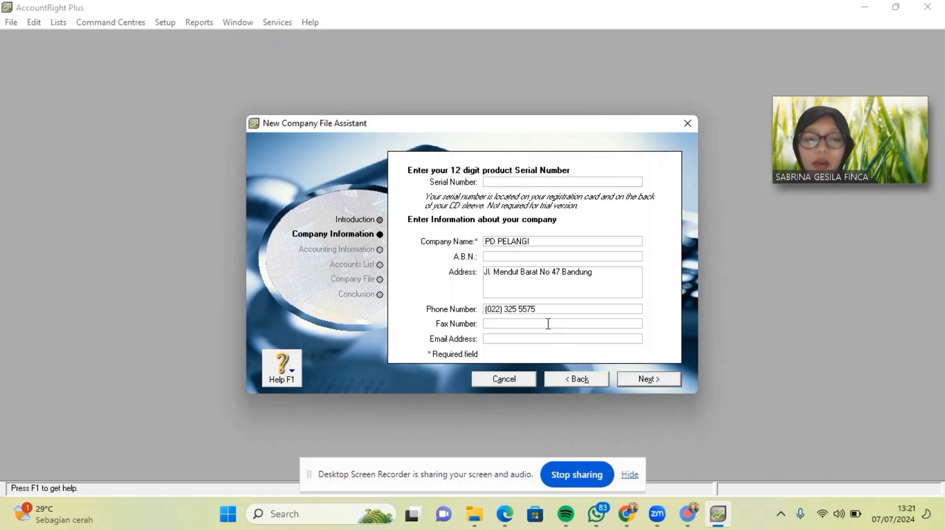
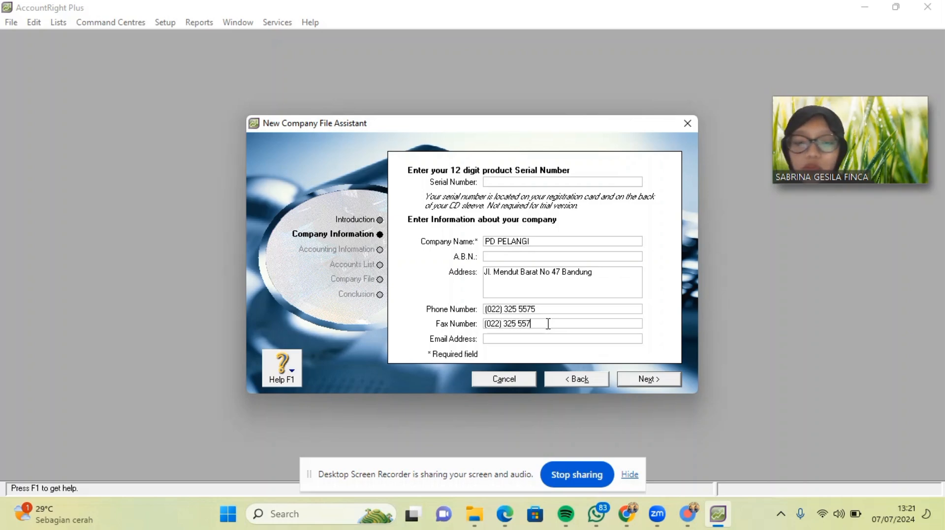
Enter the company's e-mail address, checking it against the PDF.
click(505, 514)
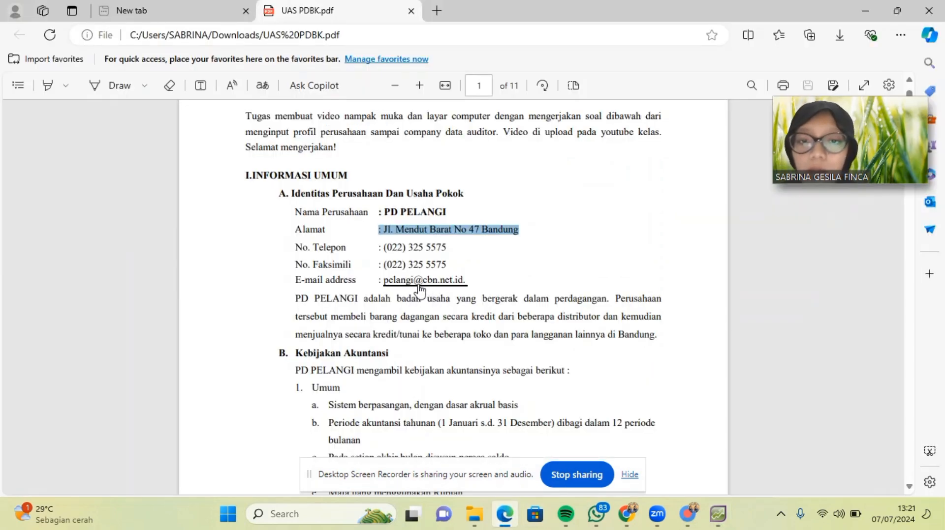
click(719, 525)
click(545, 339)
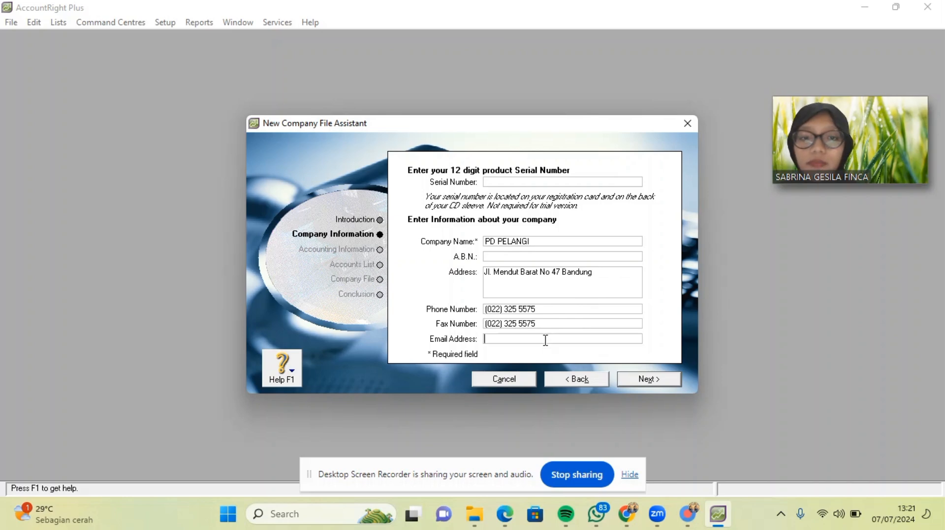
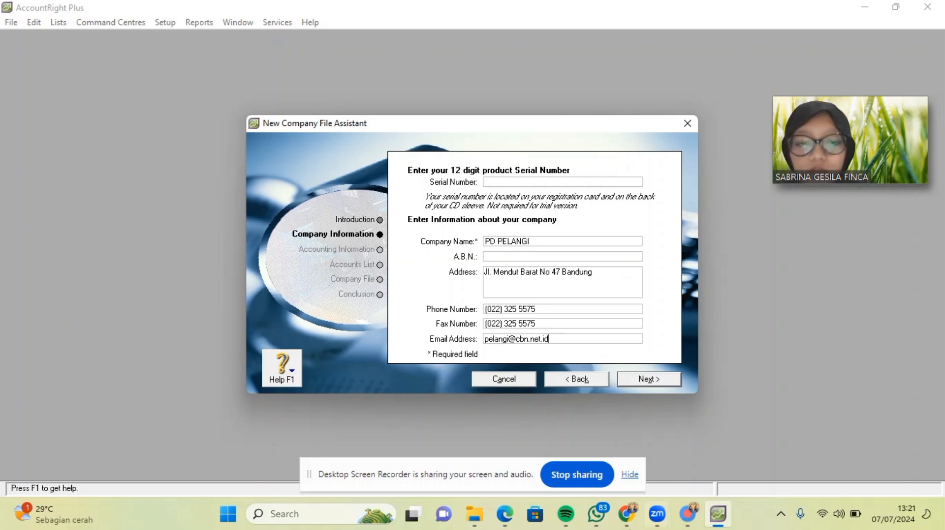
click(505, 514)
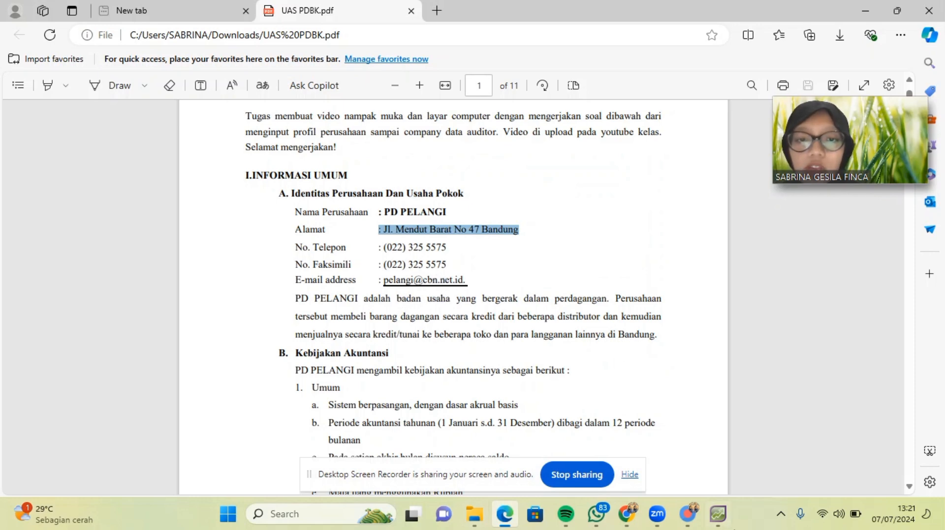
click(718, 514)
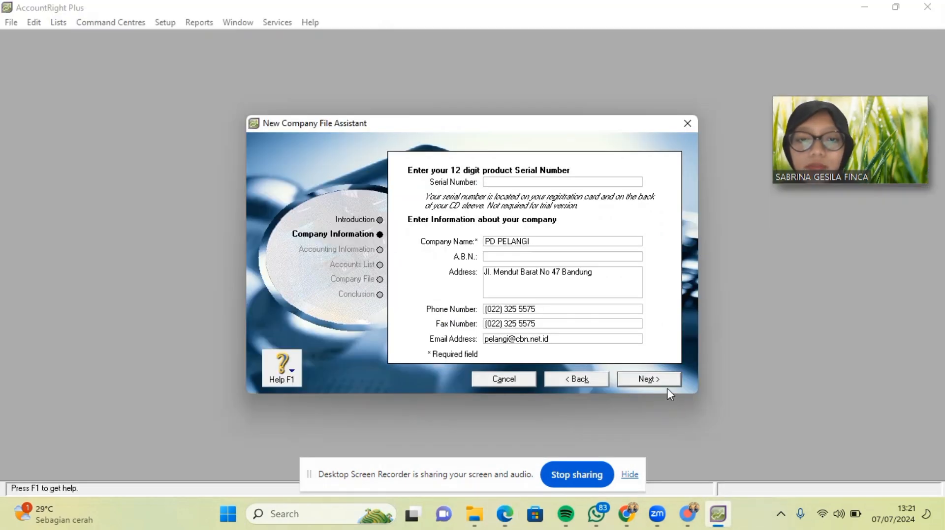
Set the financial year to 2020, with December as both last month and conversion month.
click(662, 375)
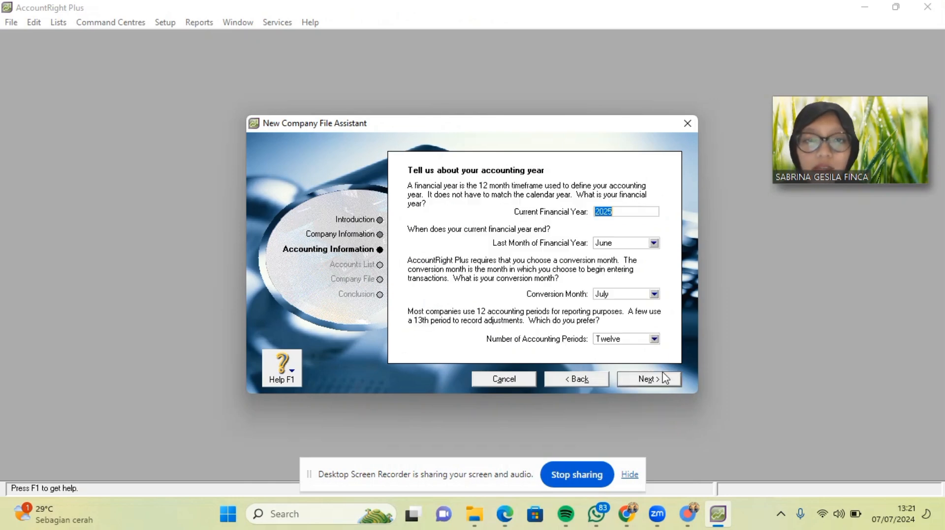
key(BackSpace)
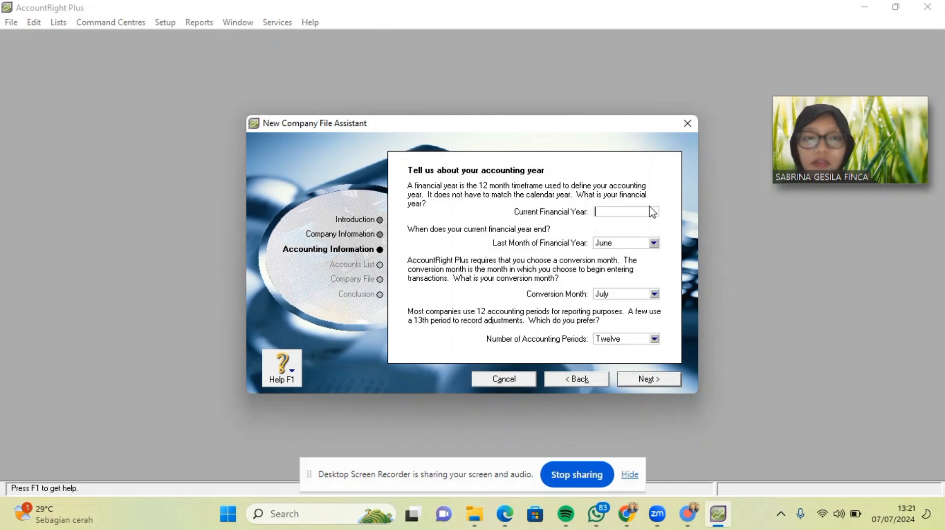
text(2020)
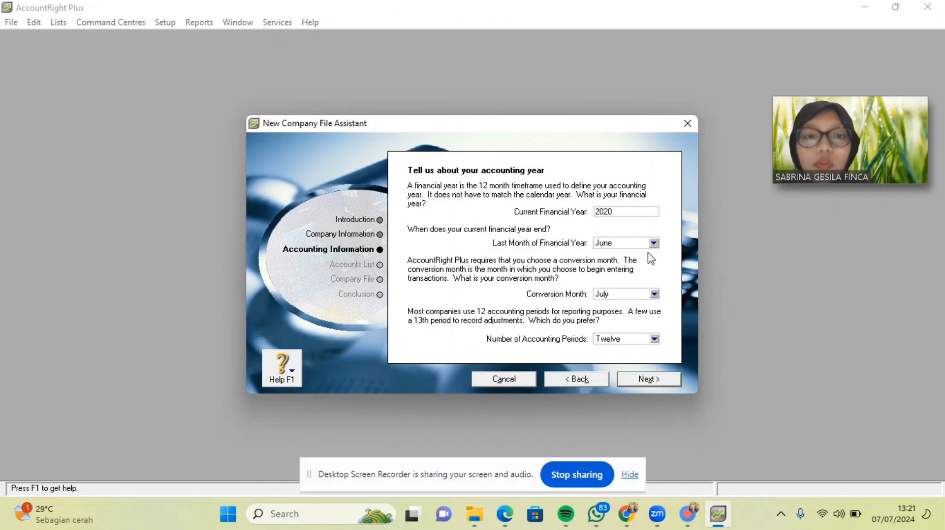
click(654, 244)
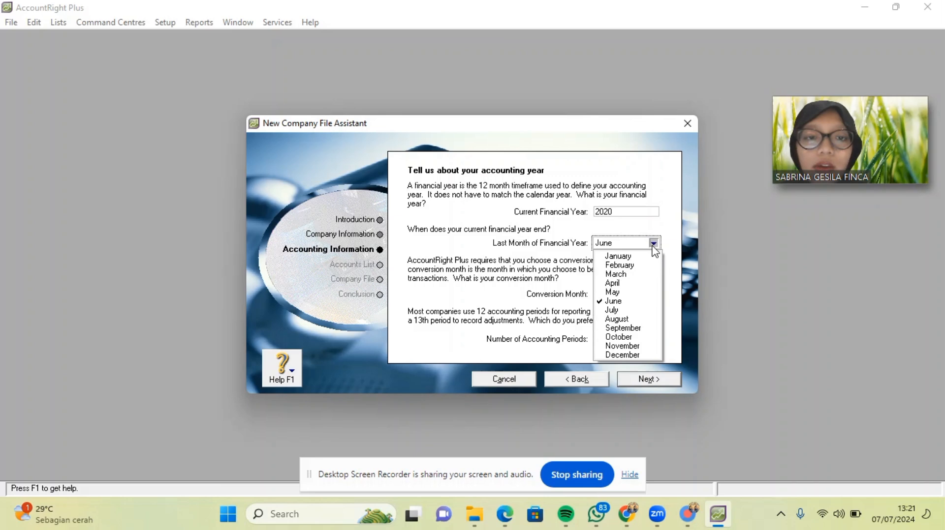
click(646, 353)
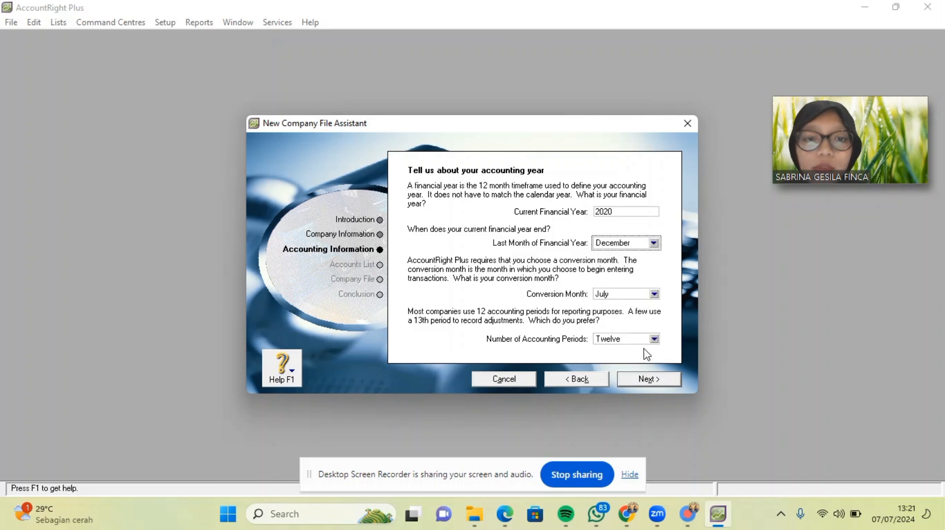
click(654, 294)
click(624, 406)
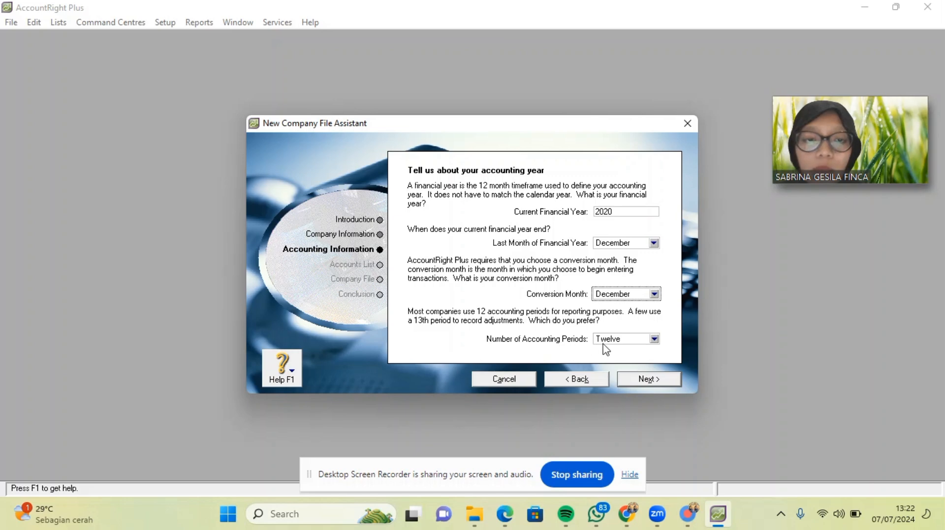
Confirm the accounting year settings and choose to build your own accounts list.
click(643, 381)
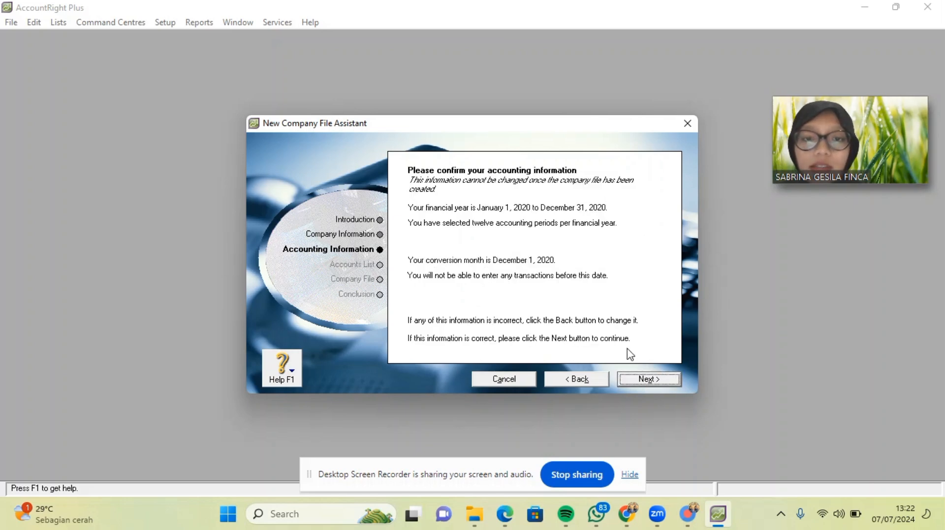
click(653, 384)
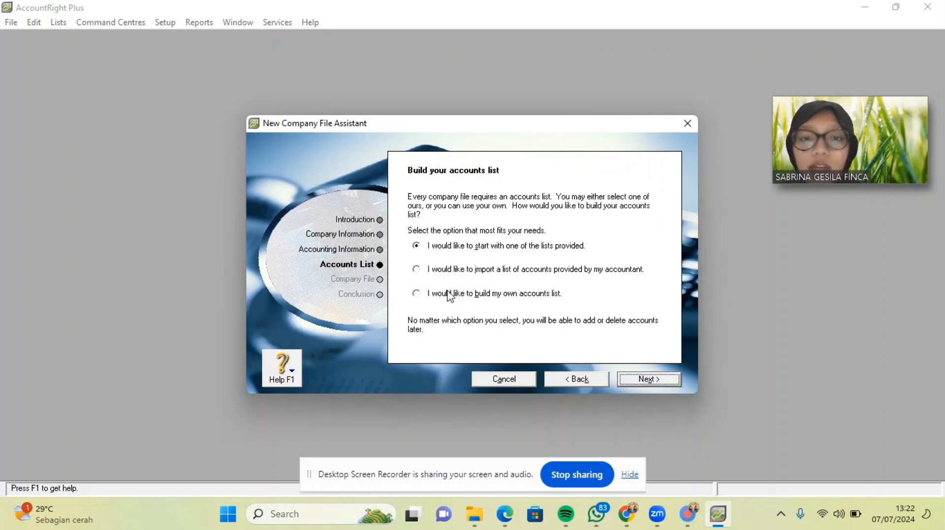
click(419, 296)
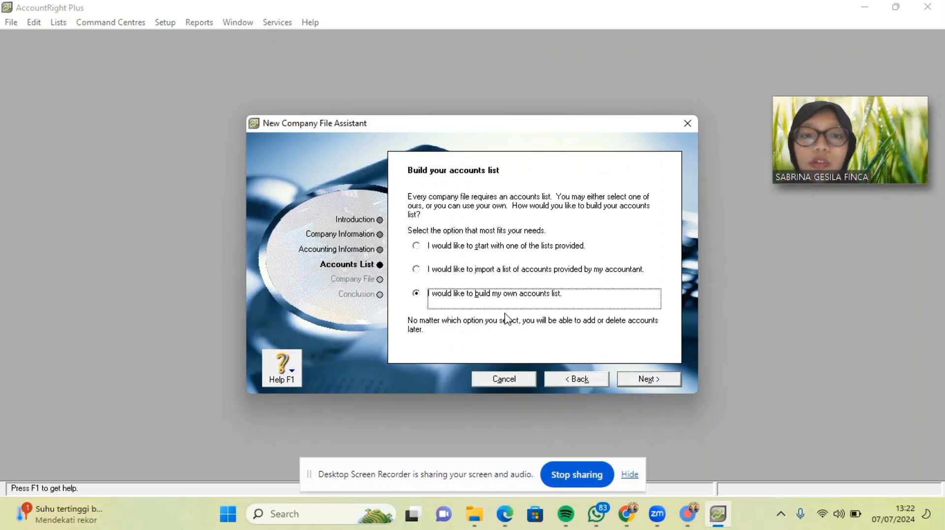
Save the company file in UAS PRAKTIKUM PDBK as PD PELANGI with the student's name appended.
click(643, 381)
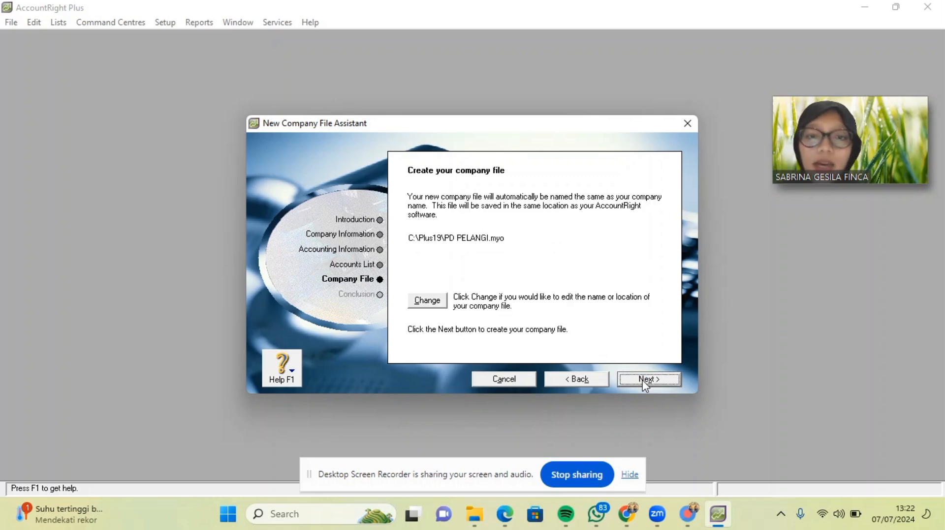
click(429, 301)
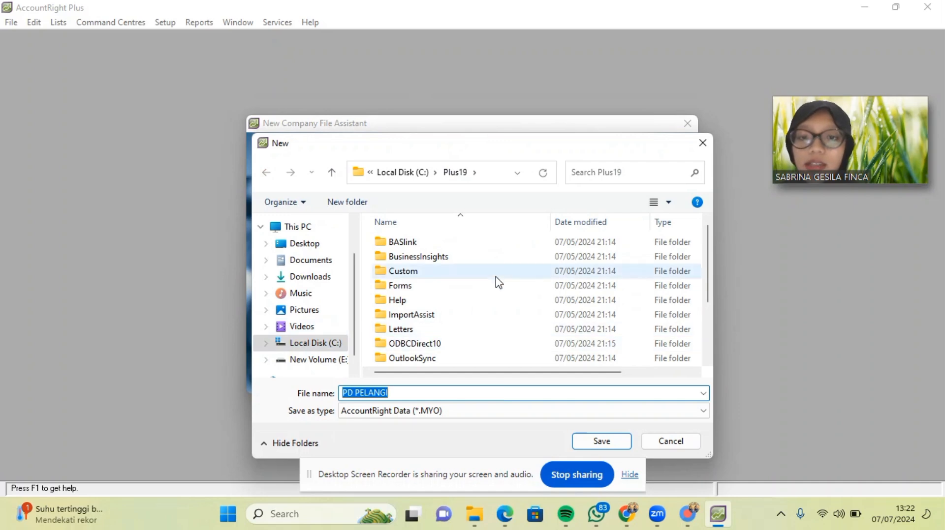
scroll(498, 282, down, 2)
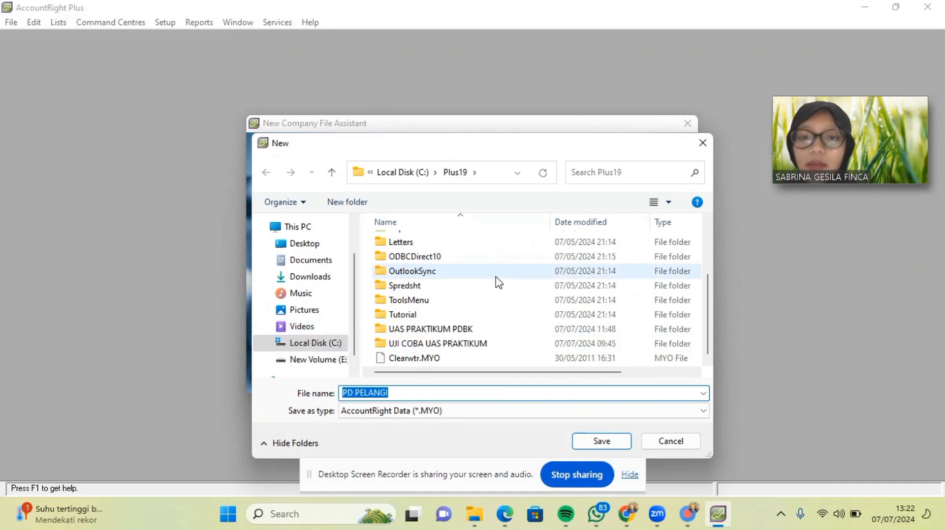
click(478, 330)
double_click(477, 329)
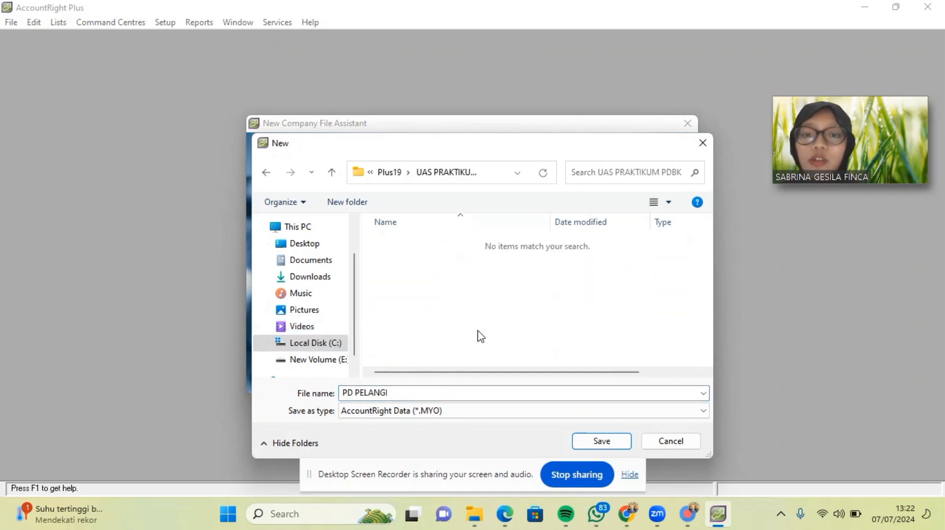
click(424, 394)
click(425, 394)
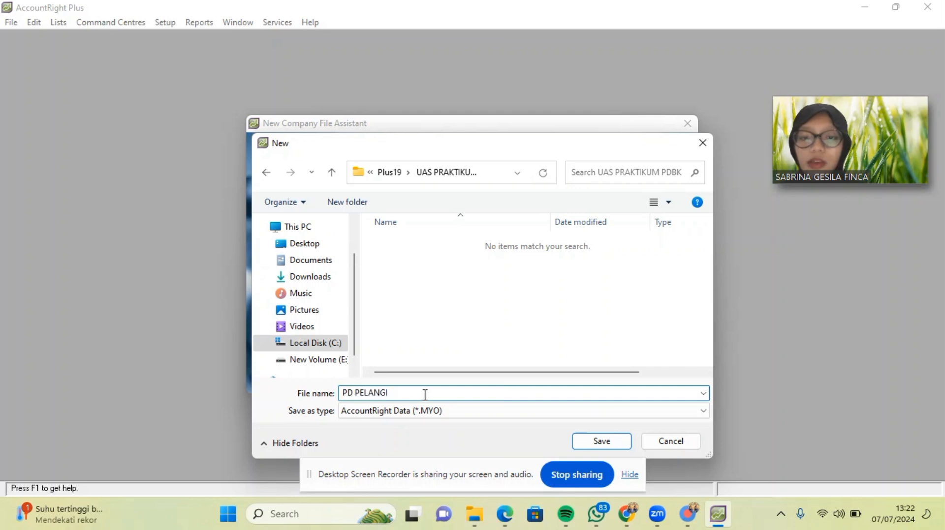
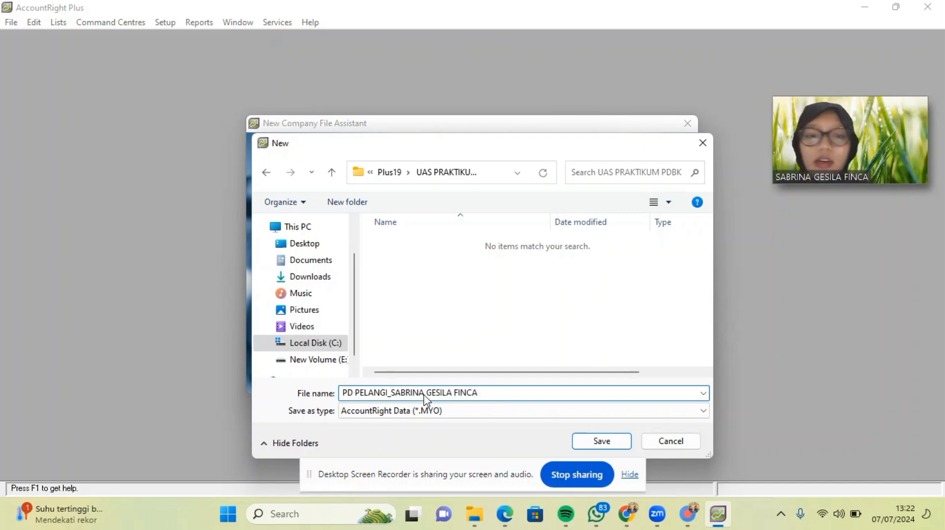
click(594, 440)
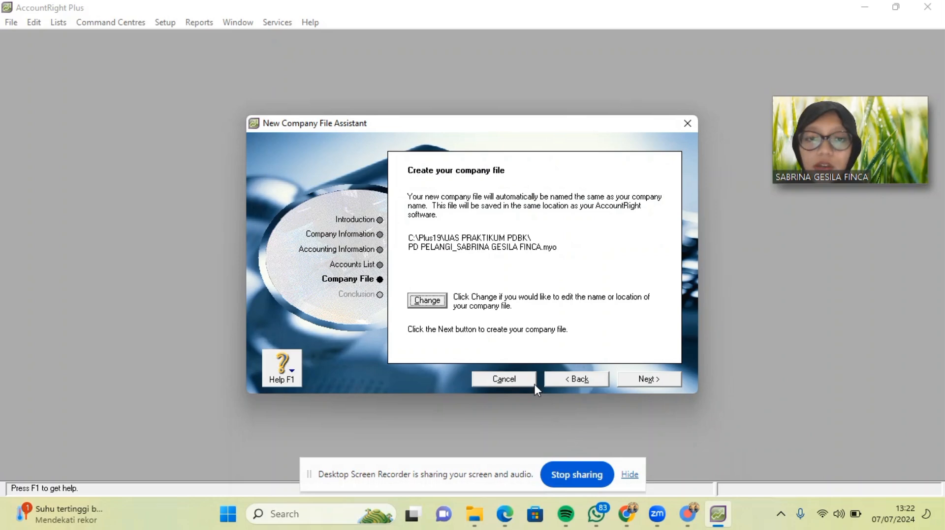
click(659, 384)
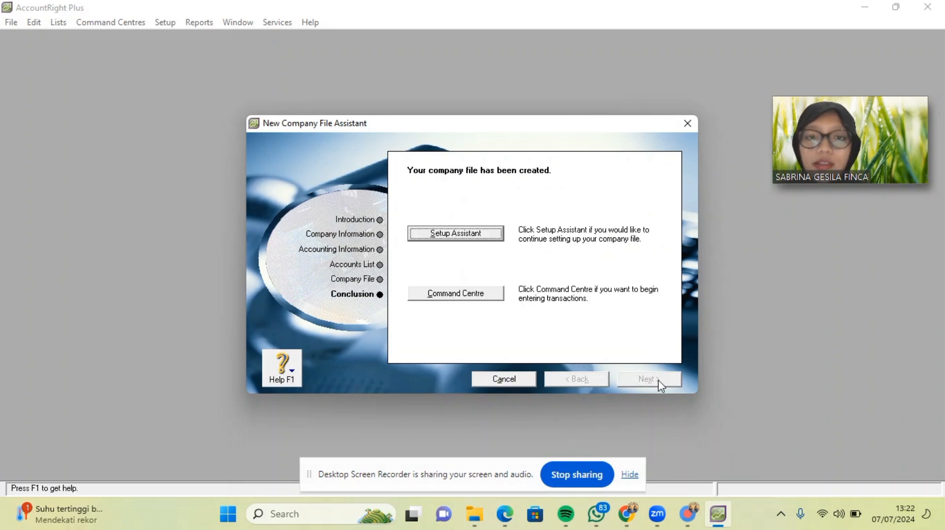
Open Accounts > Accounts List from the Command Centre and snap AccountRight to the right half.
click(460, 293)
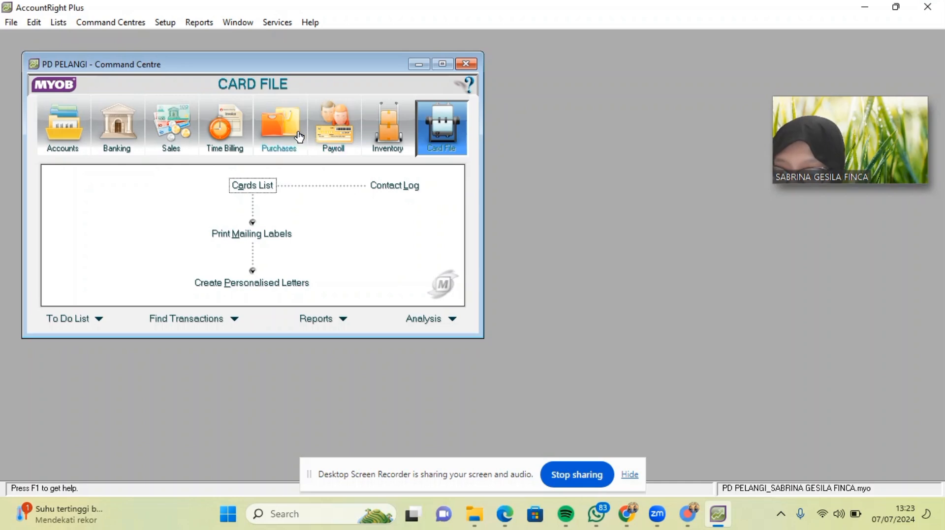
click(63, 127)
click(234, 192)
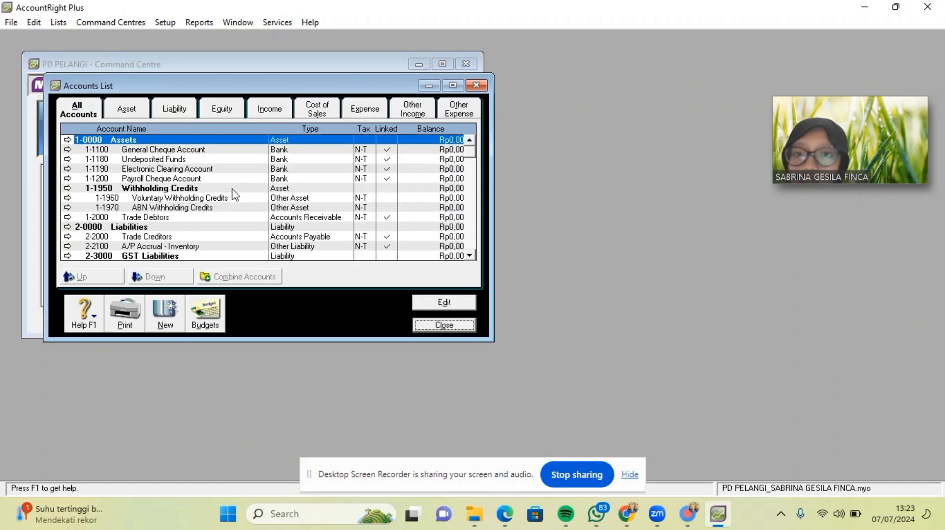
scroll(311, 207, down, 1)
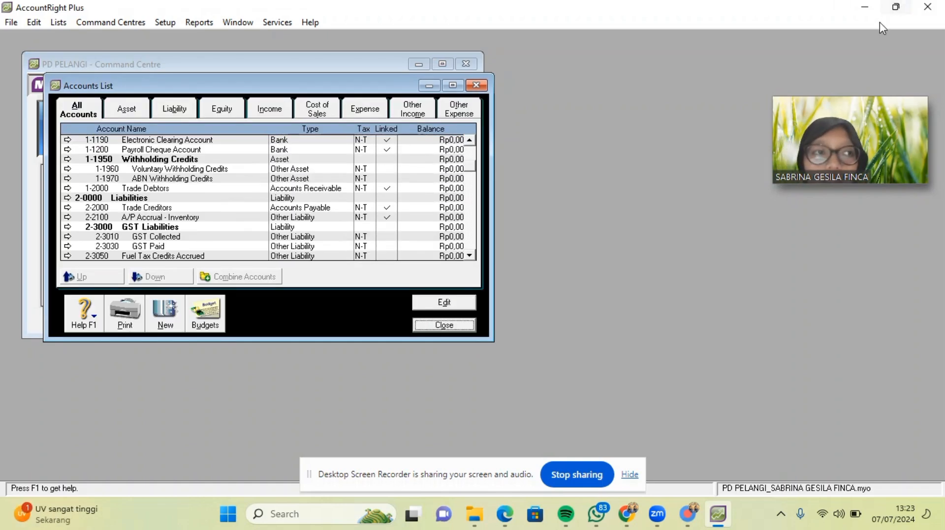
mouse_move(896, 8)
click(849, 34)
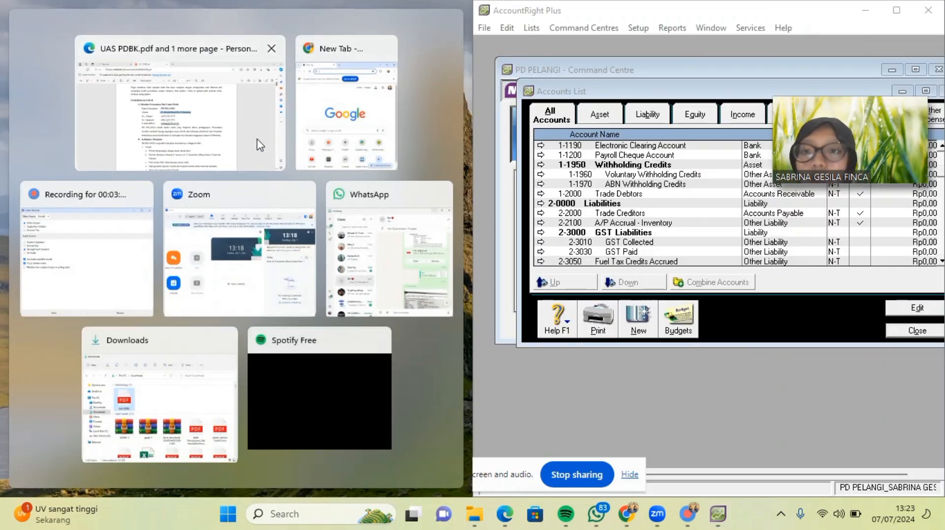
Place the UAS PDBK PDF's Daftar Akun page on the left and show AccountRight's Asset tab.
click(260, 144)
scroll(334, 229, down, 10)
scroll(334, 229, down, 15)
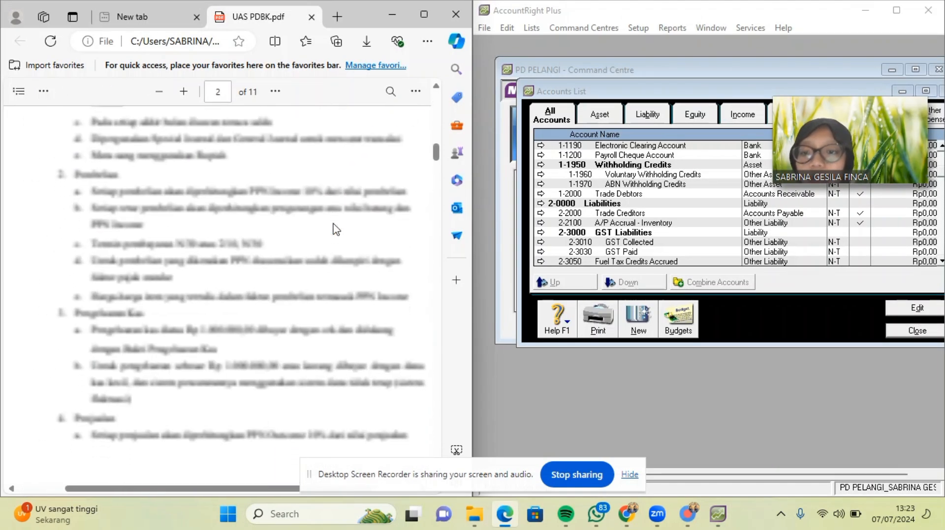
scroll(334, 229, up, 3)
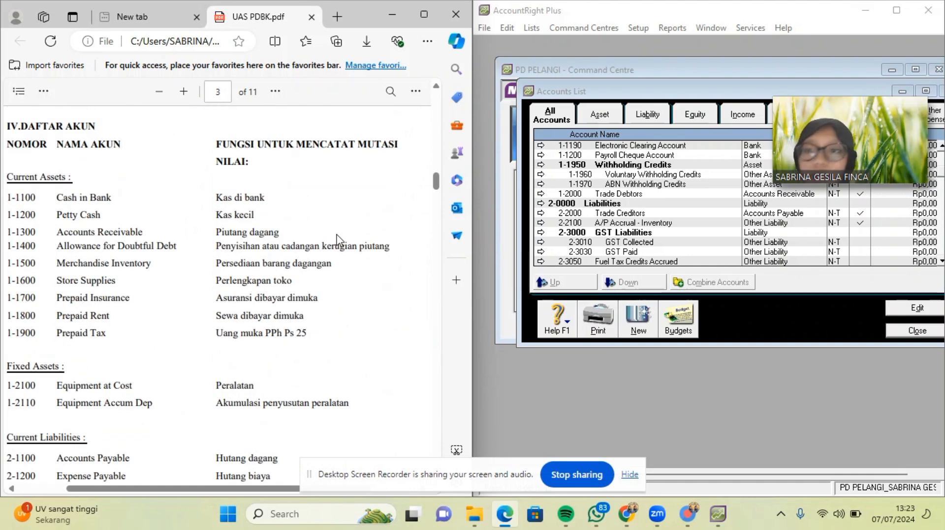
drag(864, 93, 78, 22)
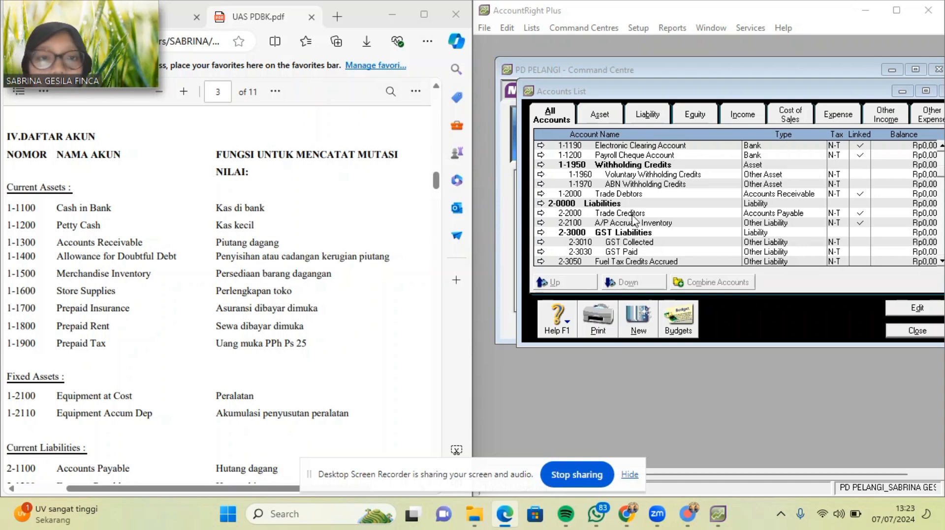
scroll(643, 209, up, 1)
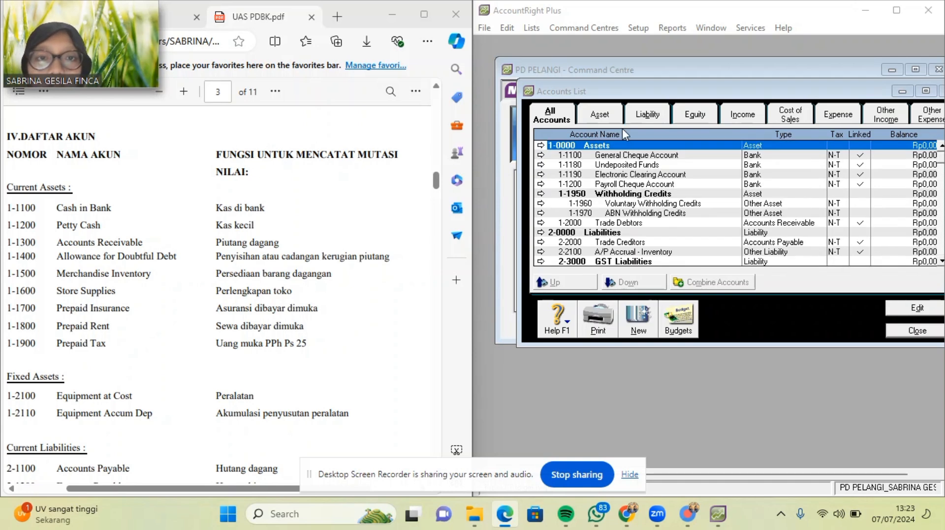
click(598, 116)
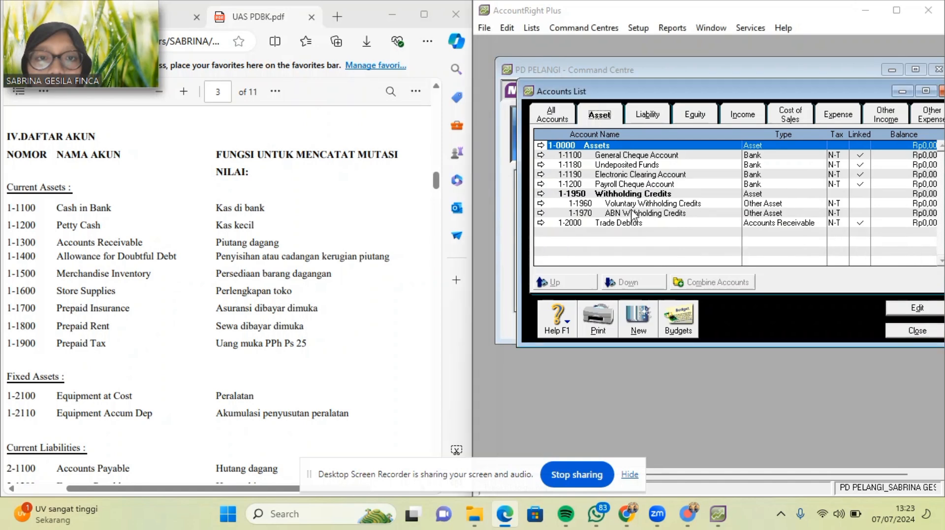
Rename General Cheque Account 1-1100 to Cash in Bank, copying the name from the PDF.
double_click(627, 156)
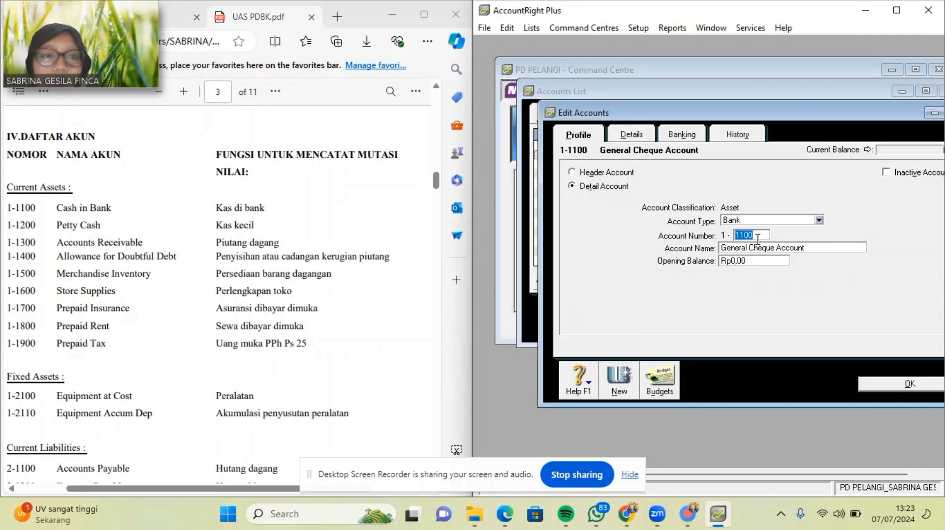
click(768, 251)
key(BackSpace)
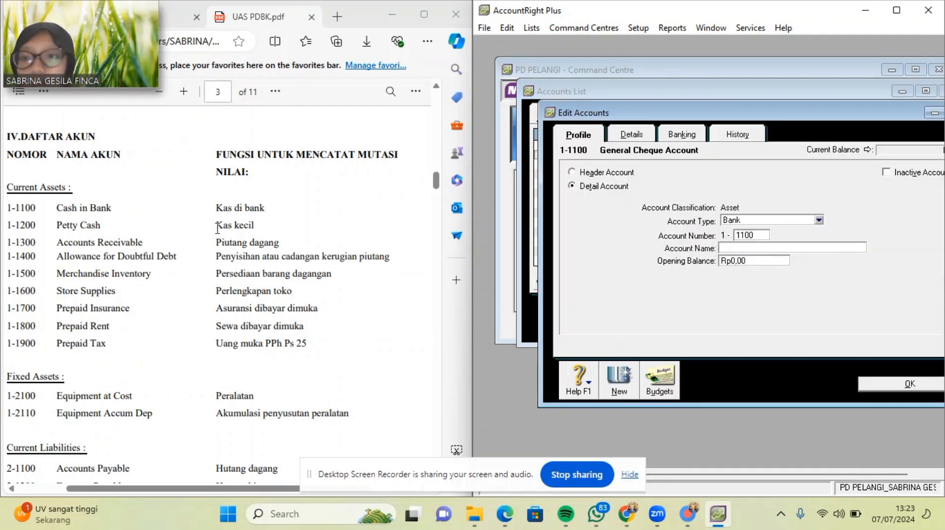
drag(58, 209, 112, 208)
key(ctrl+c)
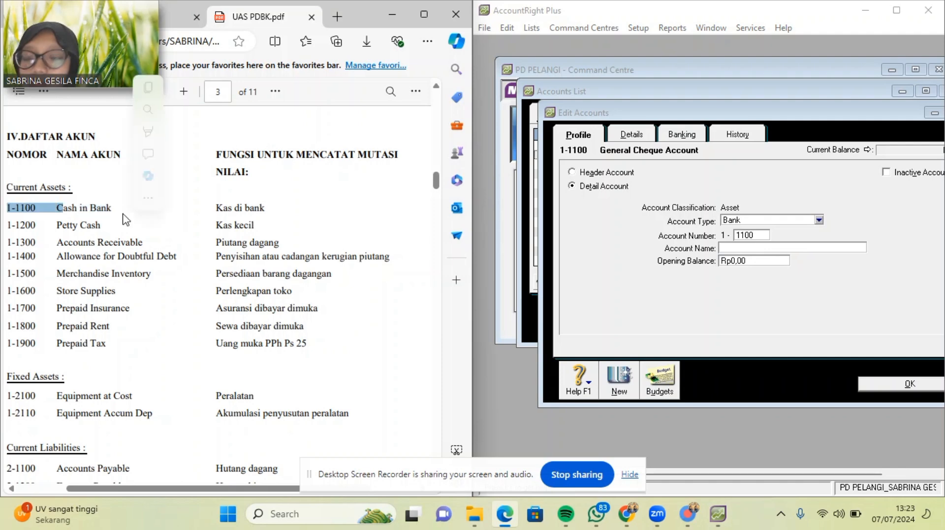
click(75, 205)
drag(58, 209, 101, 208)
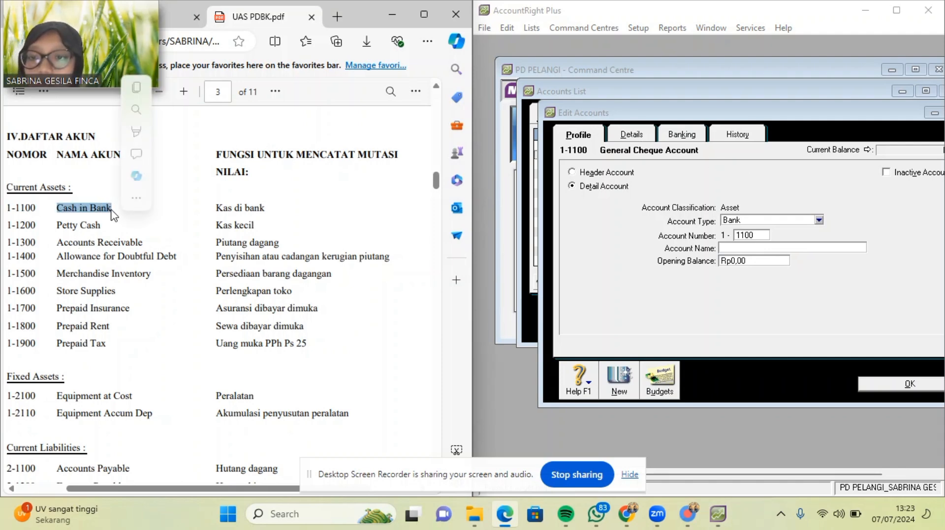
click(759, 248)
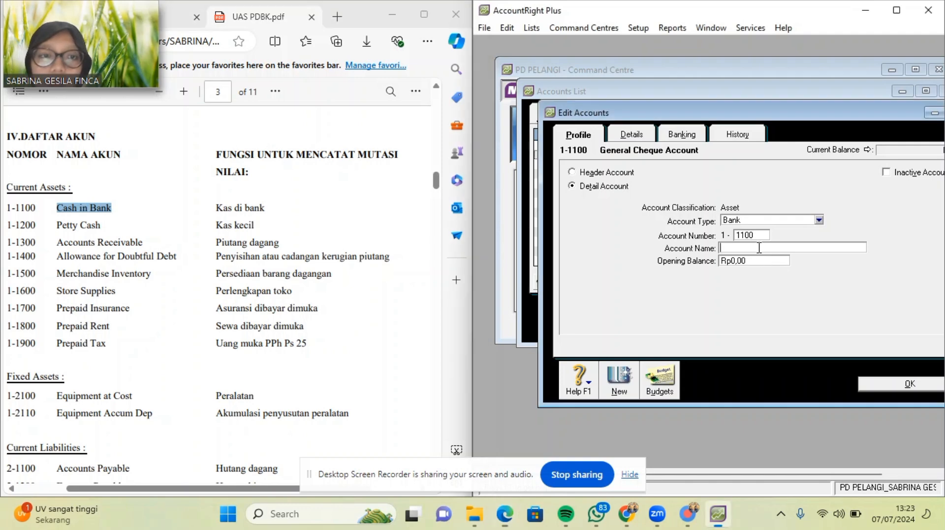
key(ctrl+v)
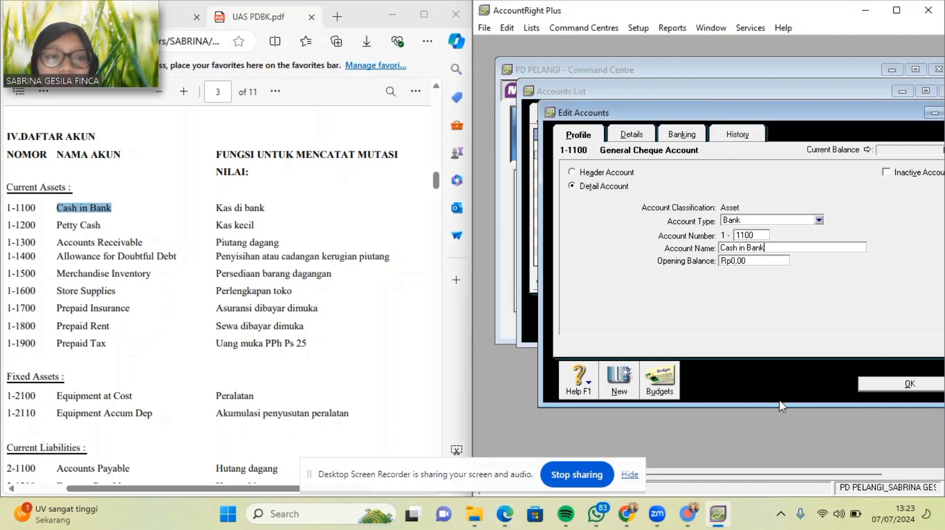
click(869, 385)
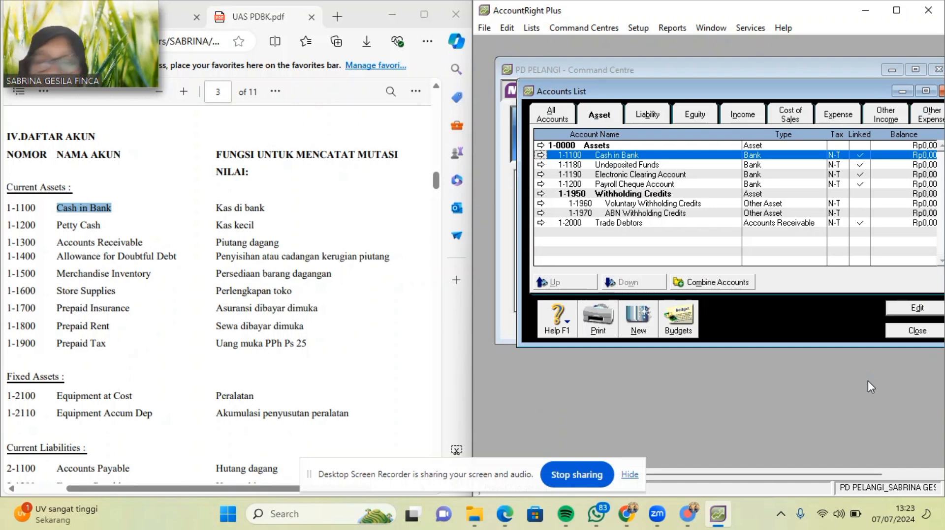
Renumber Trade Debtors to 1-1300 and rename it Accounts Receivable.
double_click(667, 224)
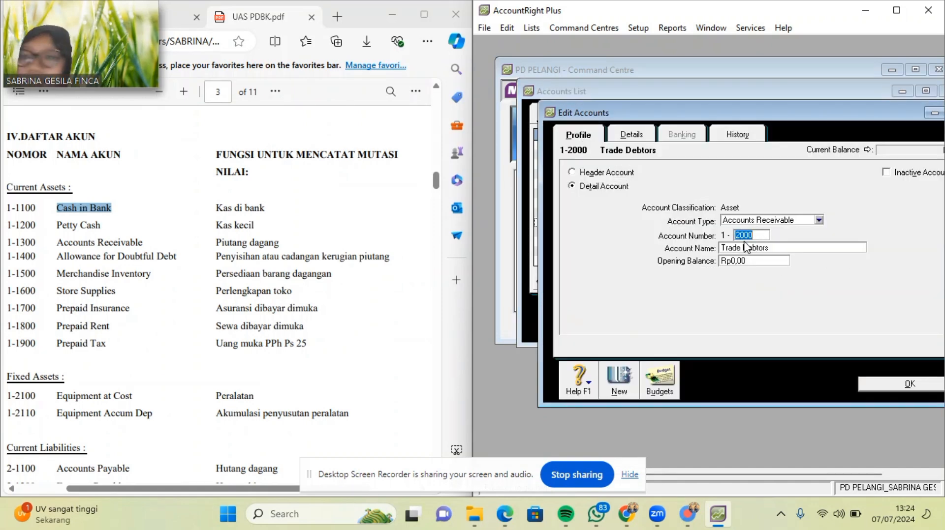
key(BackSpace)
text(1300)
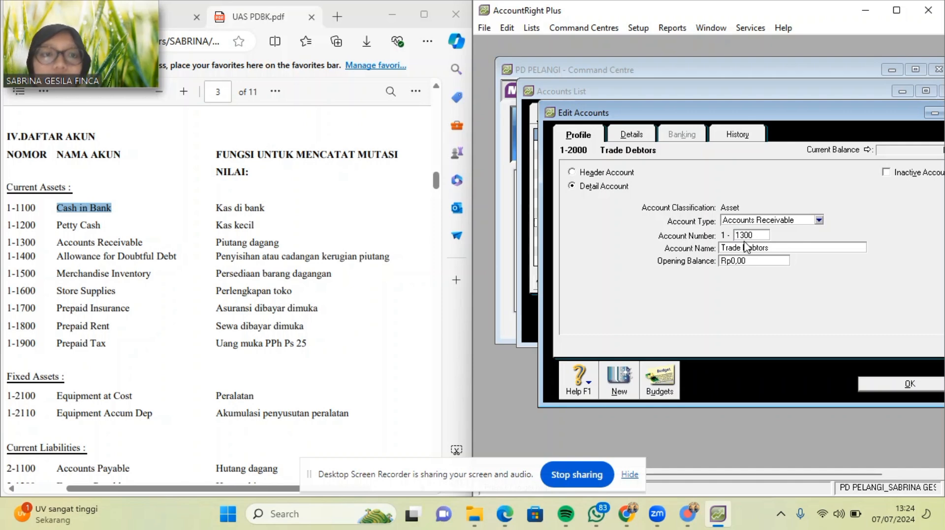
key(Tab)
key(BackSpace)
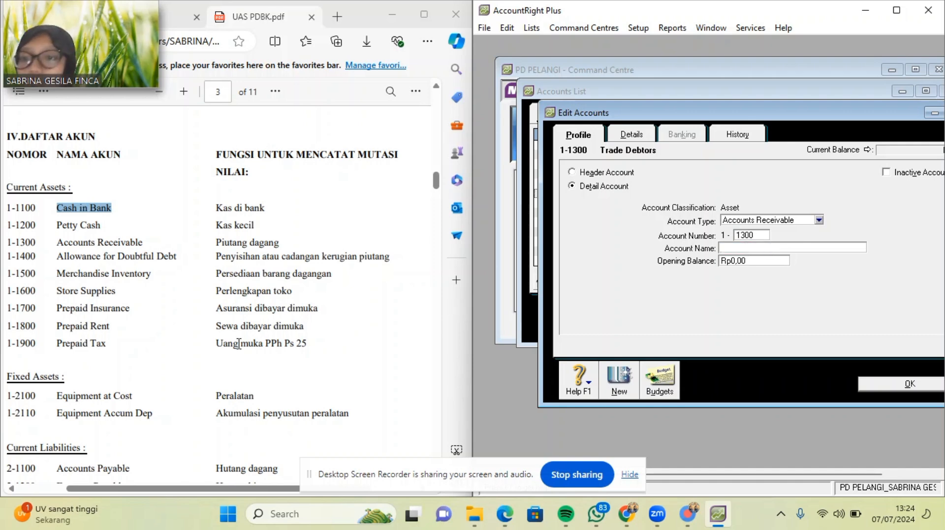
drag(56, 241, 144, 244)
key(ctrl+c)
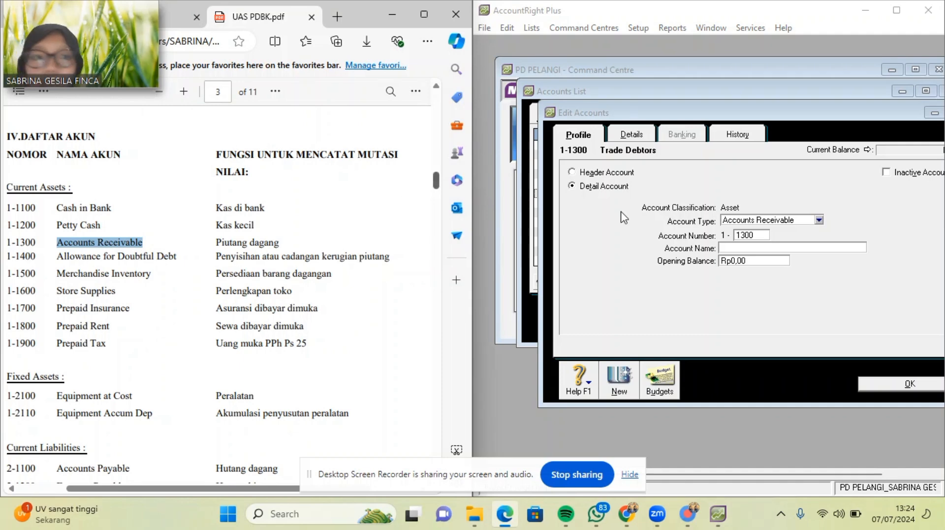
click(727, 249)
key(ctrl+v)
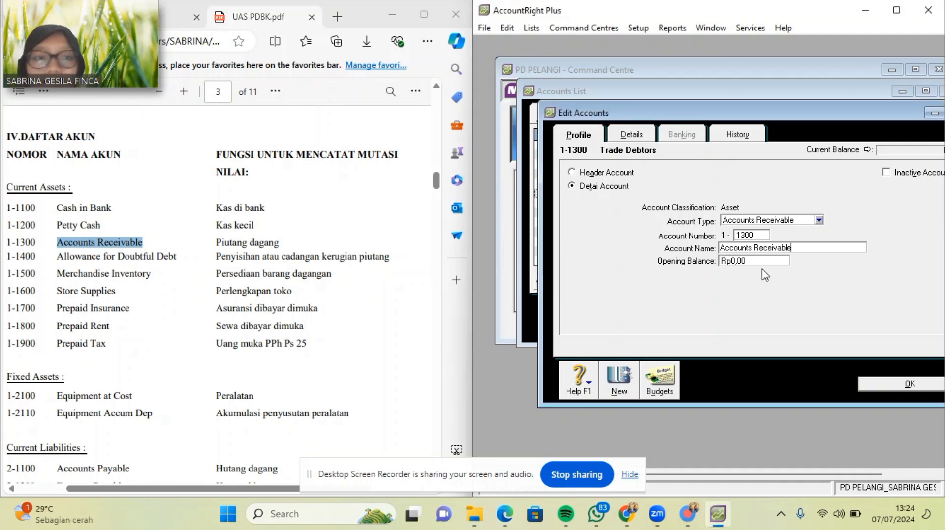
click(912, 390)
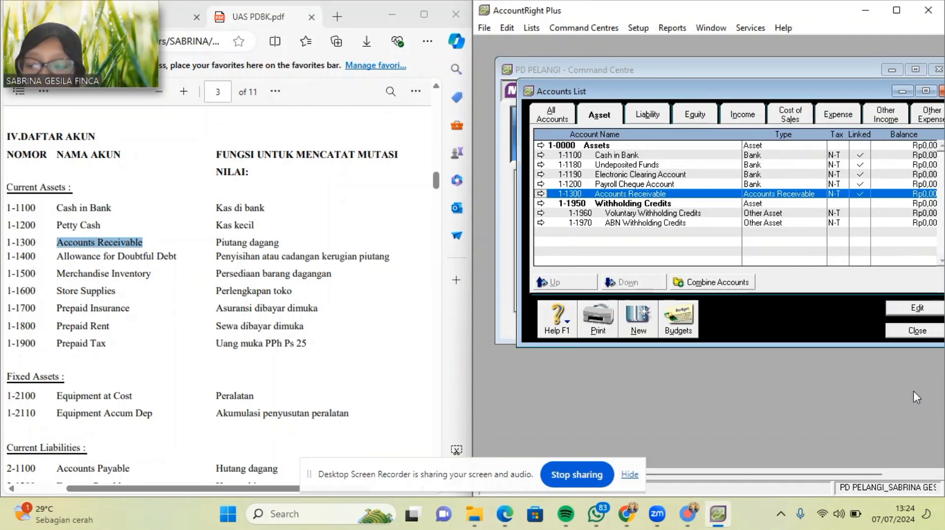
In the Liability tab, make Trade Creditors 2-1100 Accounts Payable.
click(646, 118)
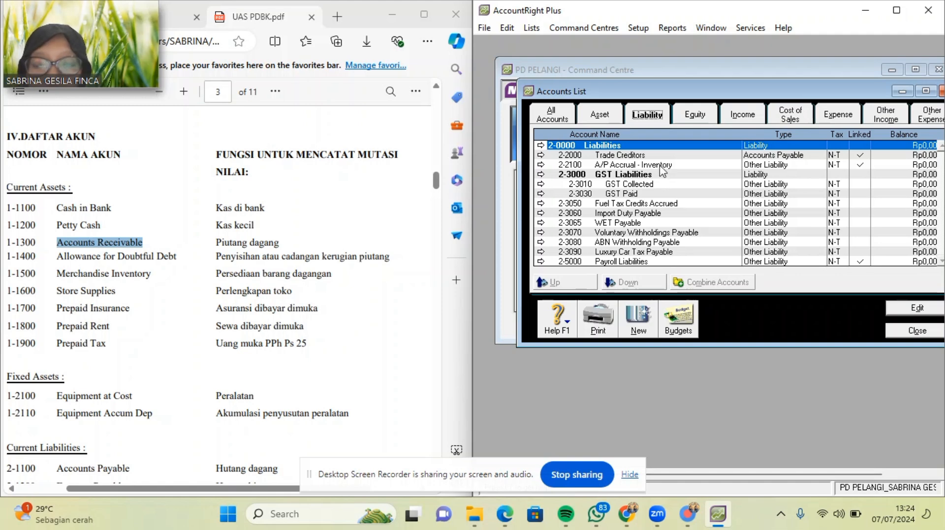
double_click(633, 156)
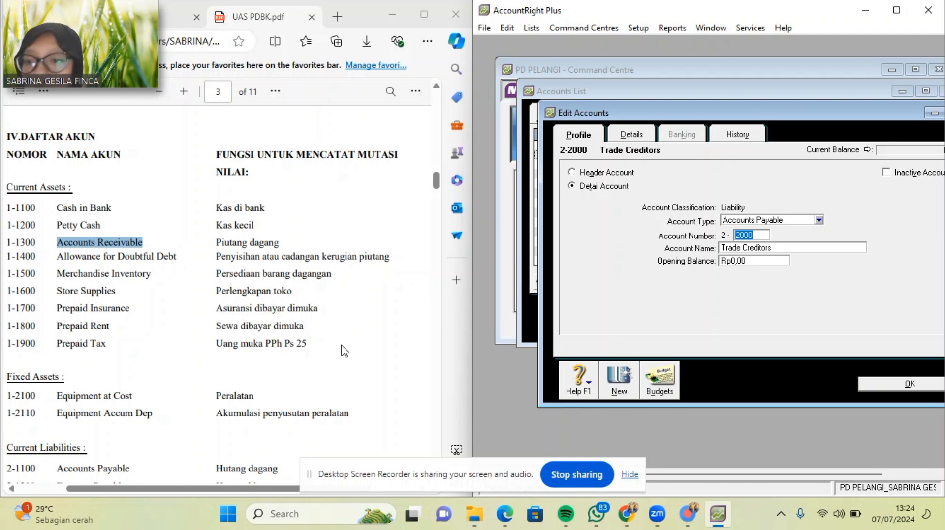
scroll(344, 349, down, 3)
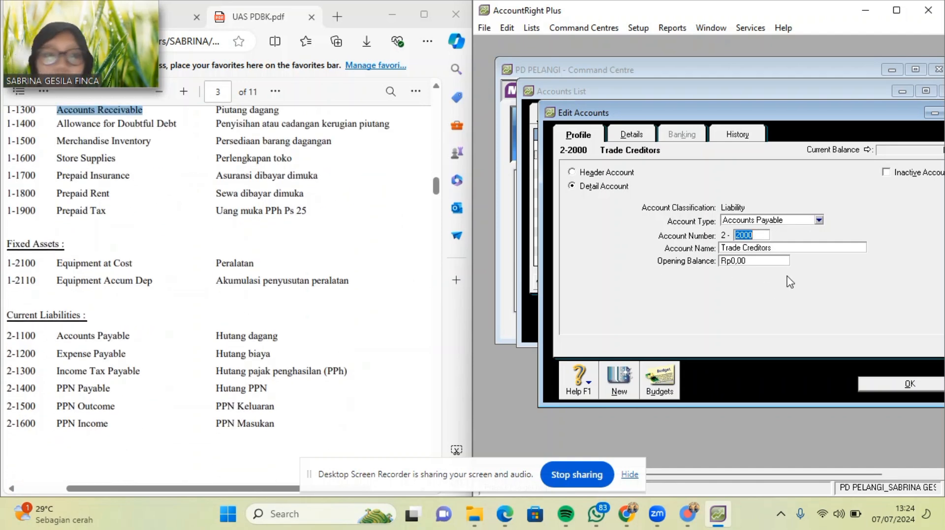
text(11)
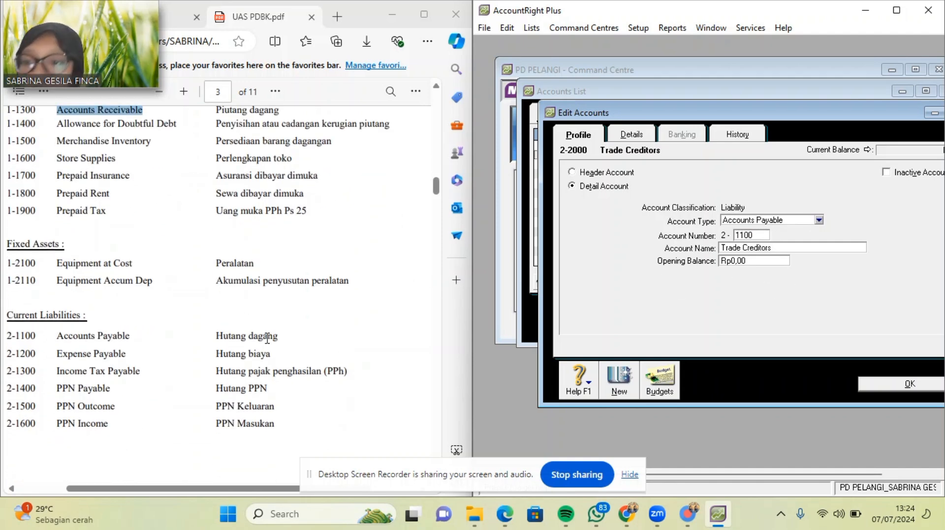
drag(59, 337, 131, 337)
key(ctrl+c)
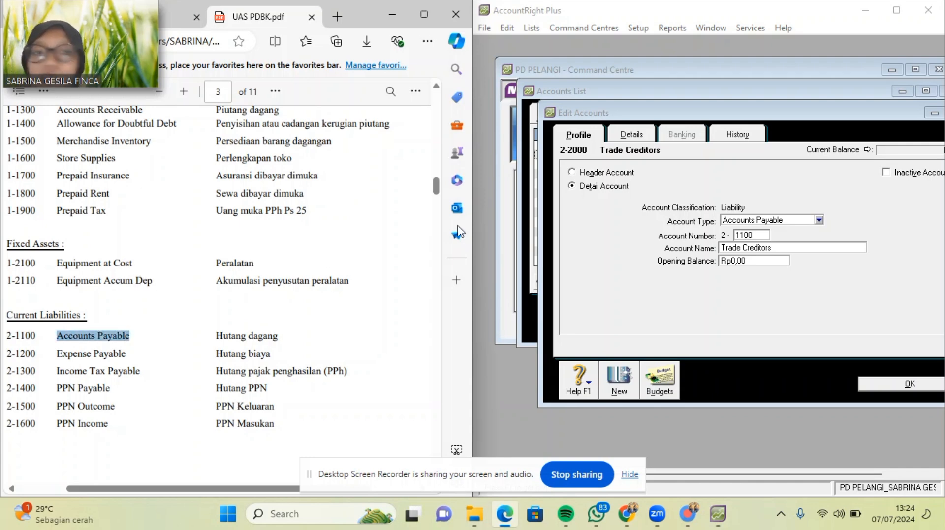
click(778, 253)
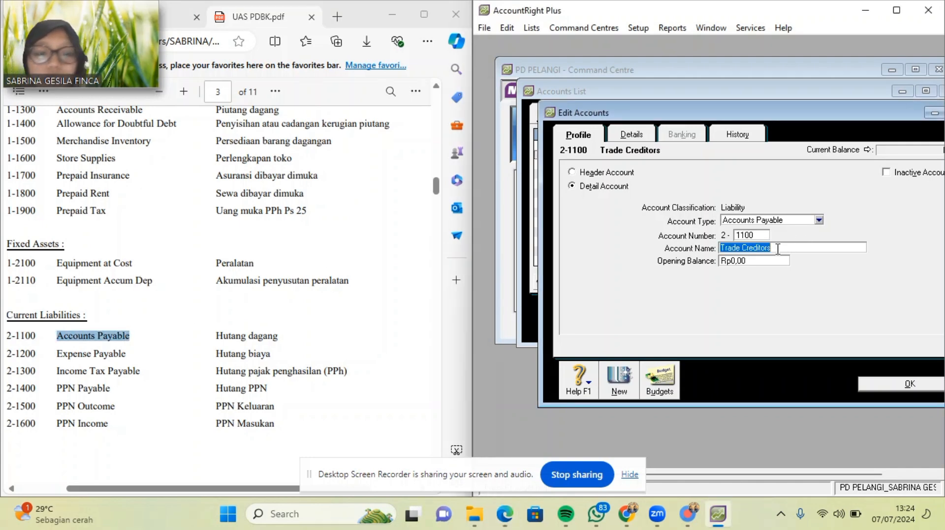
key(ctrl+v)
click(877, 386)
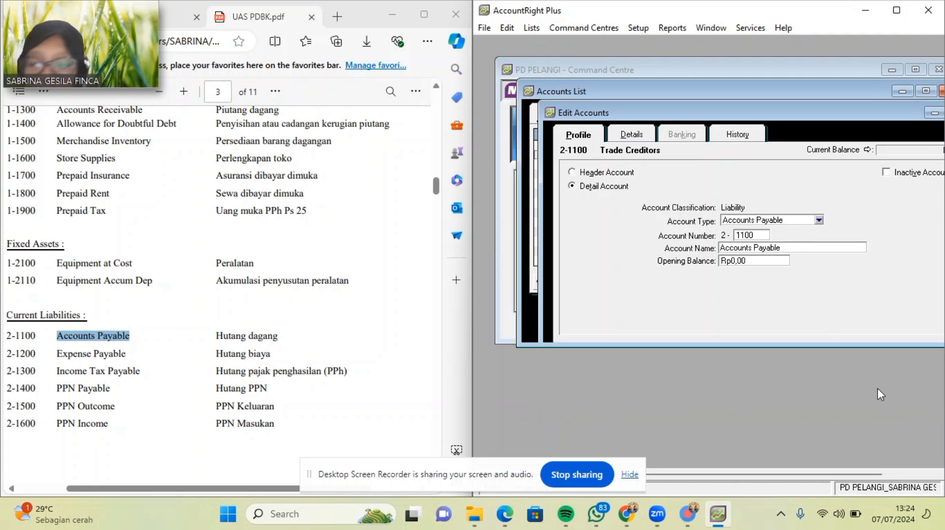
Convert GST Collected into 2-1500 PPN Outcome, an Other Current Liability.
double_click(623, 185)
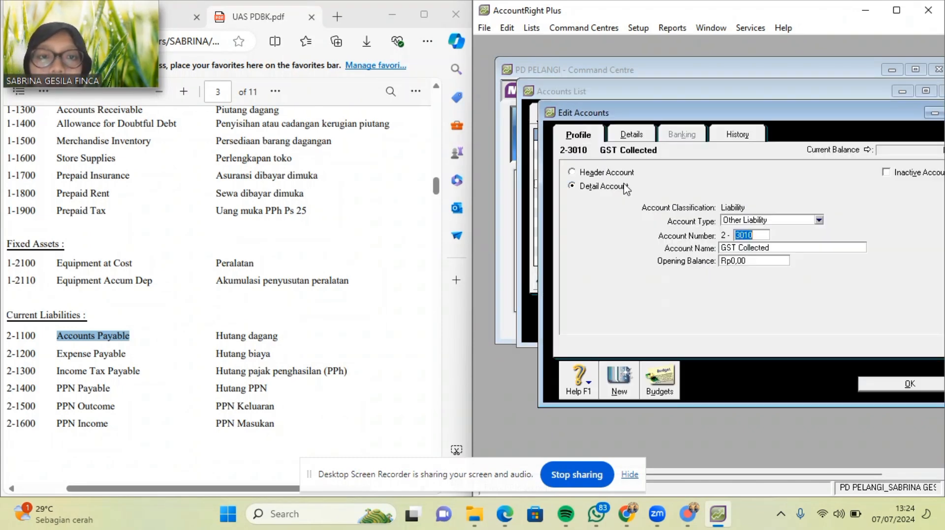
scroll(308, 347, down, 1)
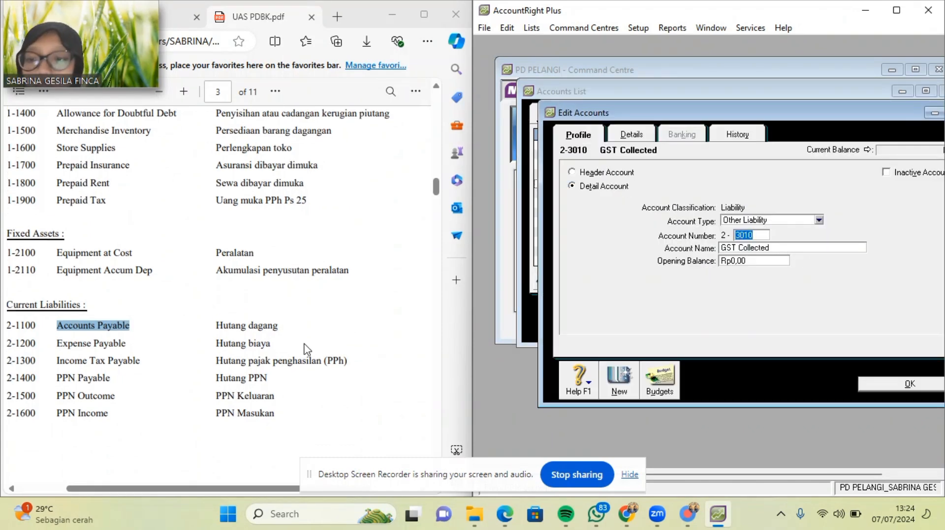
click(790, 249)
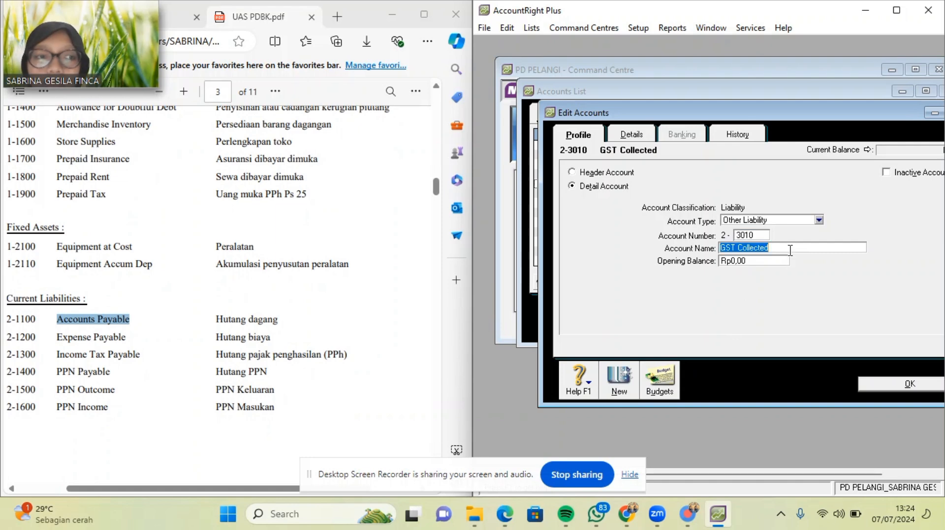
key(BackSpace)
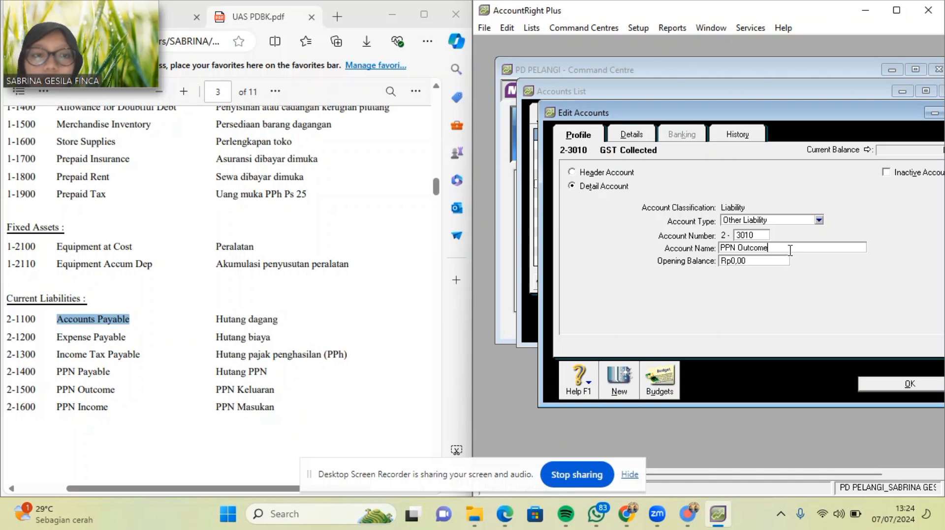
click(754, 236)
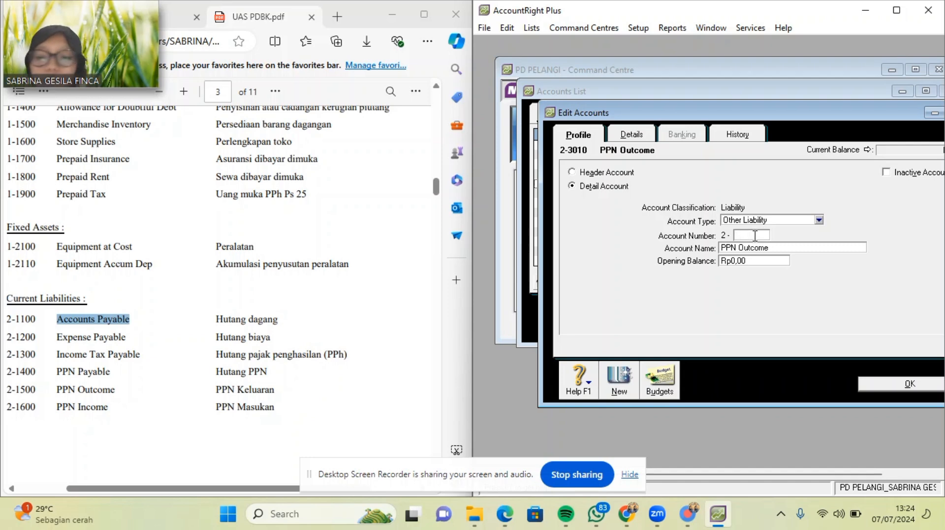
text(1500)
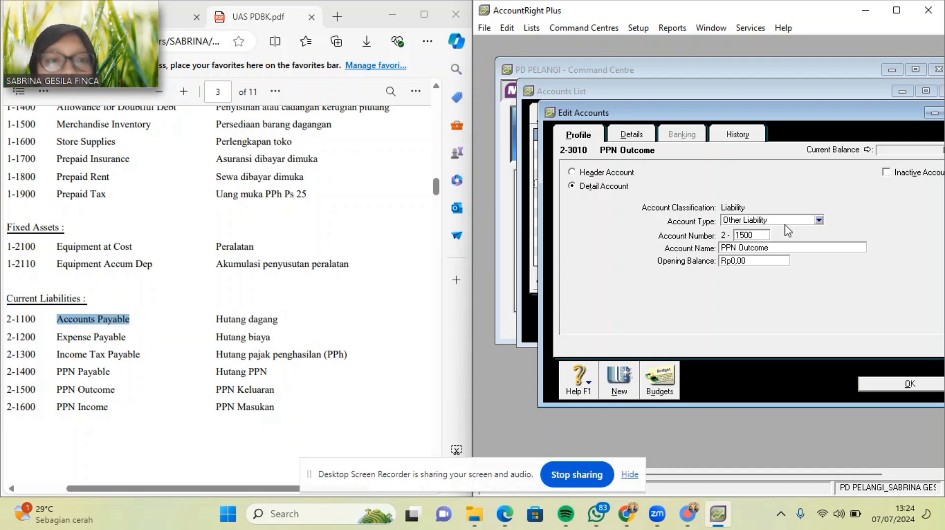
click(818, 221)
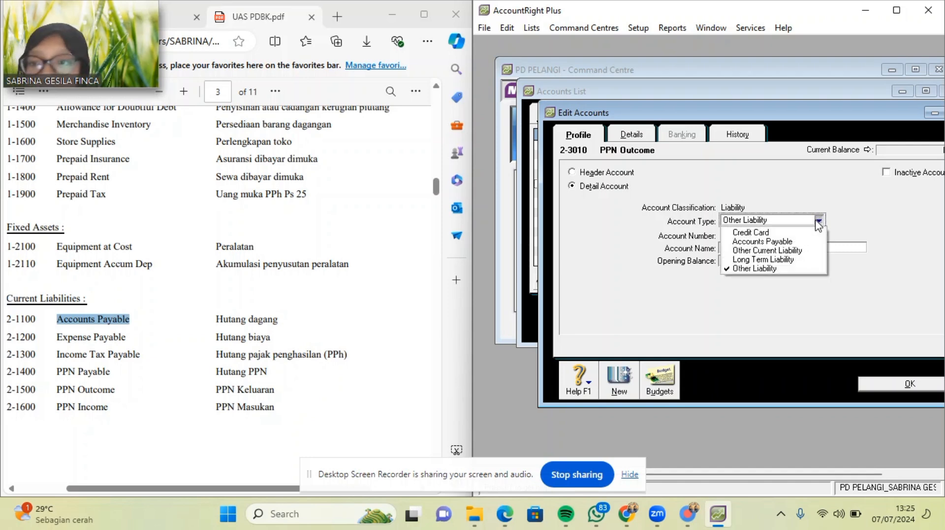
click(767, 251)
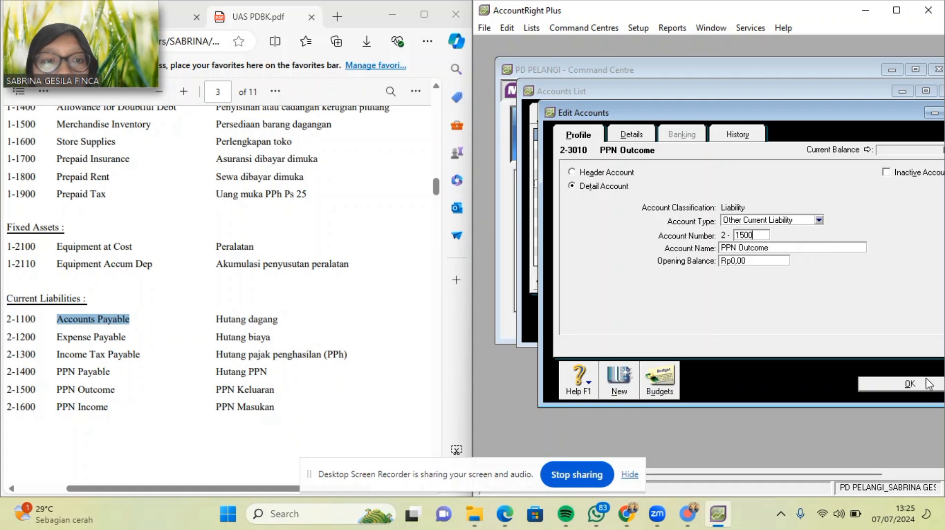
click(908, 386)
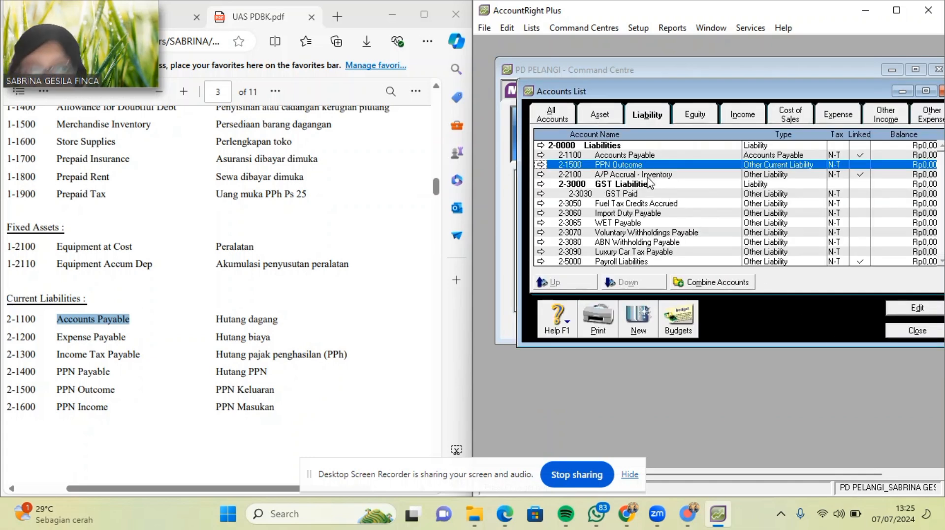
Convert GST Paid into 2-1600 PPN Income, an Other Current Liability.
click(637, 192)
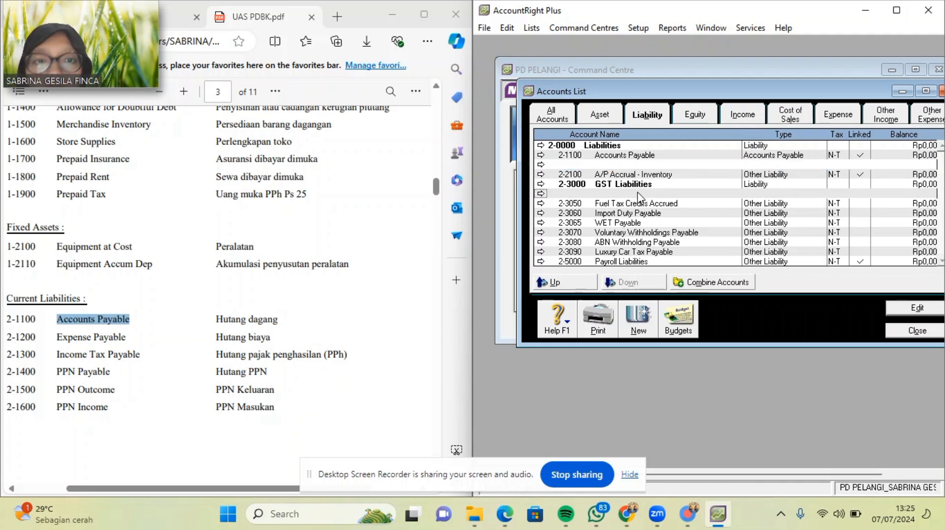
double_click(637, 193)
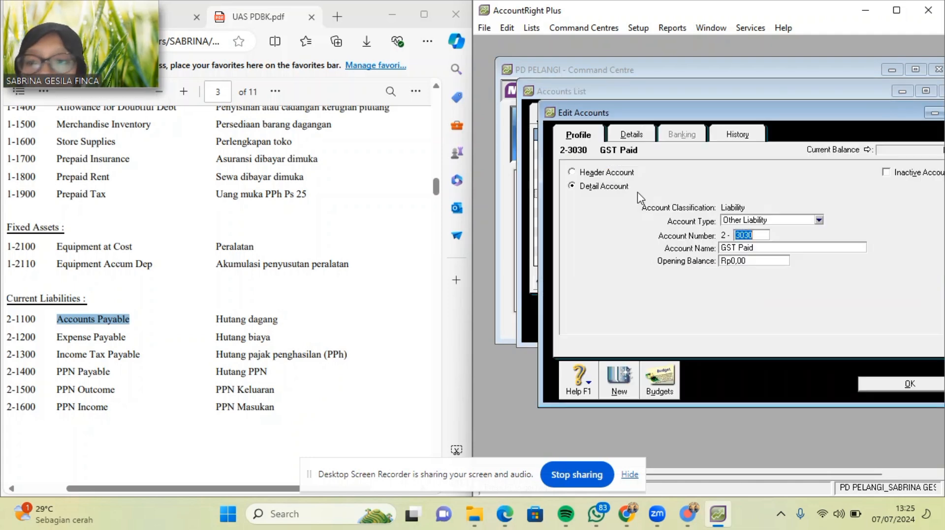
click(757, 235)
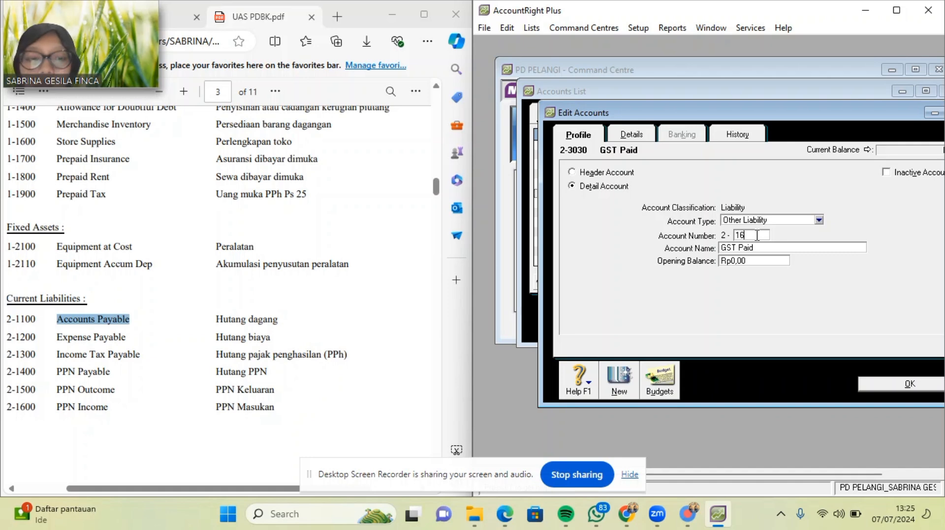
text(1600)
key(Tab)
key(BackSpace)
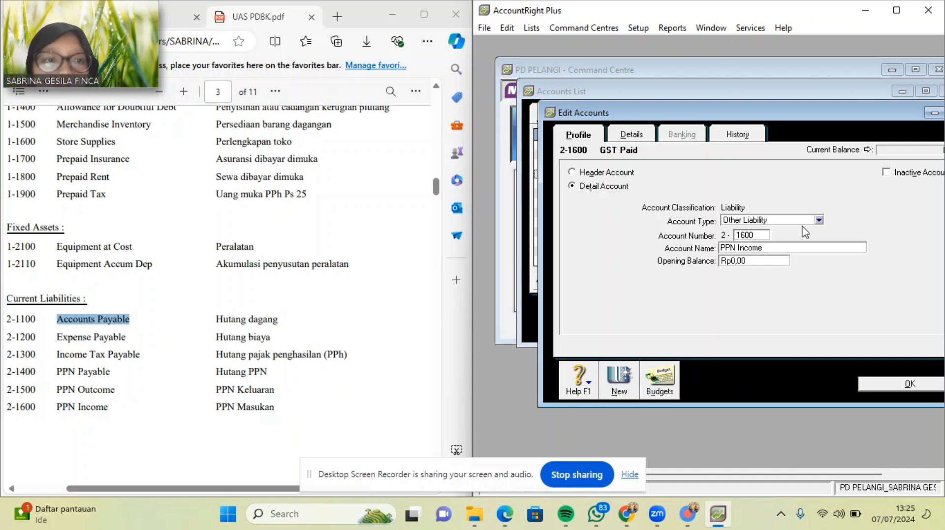
click(819, 220)
click(807, 251)
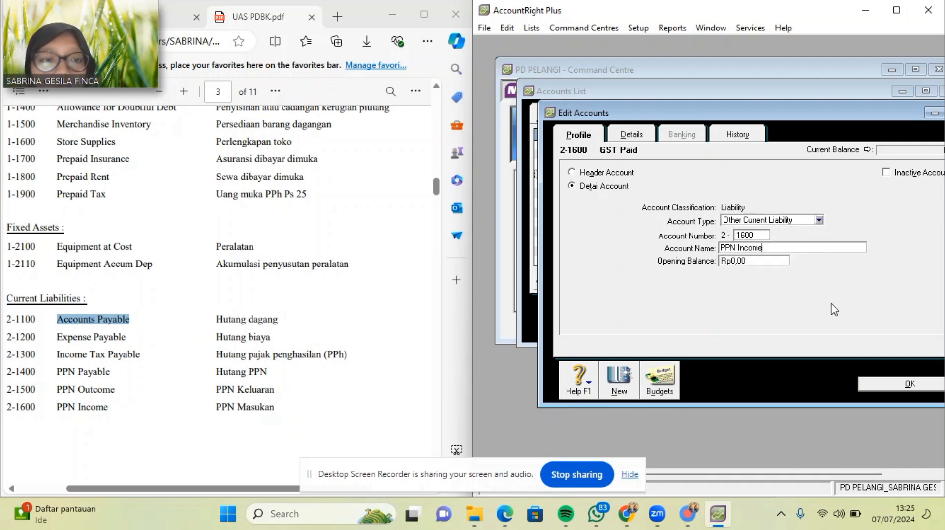
click(873, 384)
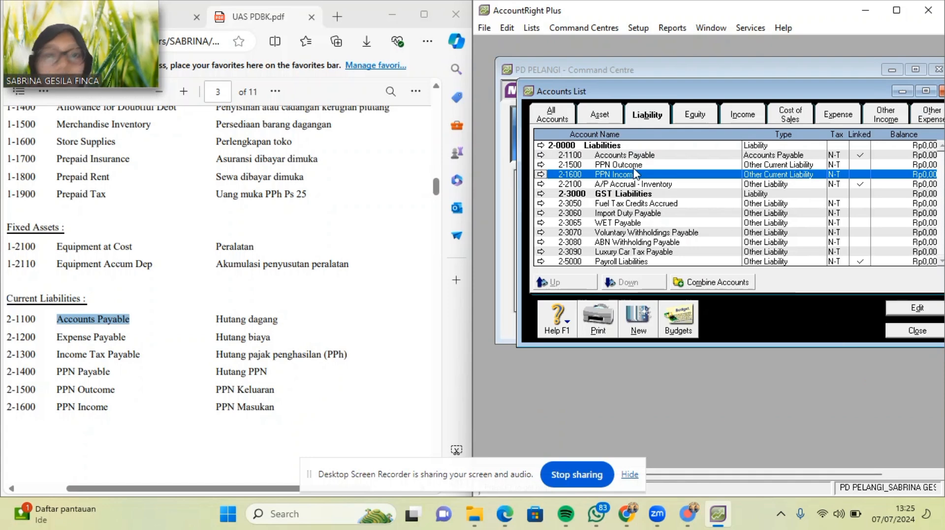
In the Asset tab, add header account 1-1000 Current Assets.
click(596, 123)
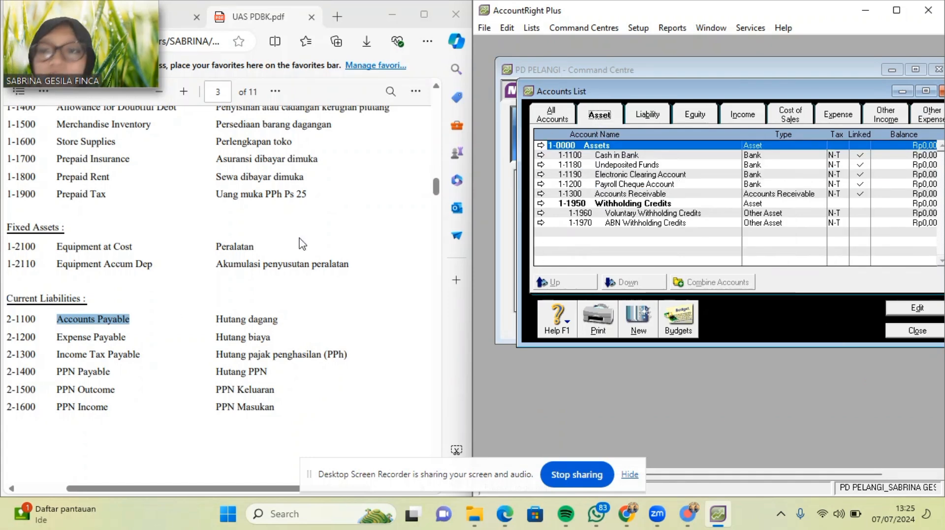
scroll(127, 338, up, 5)
scroll(128, 339, left, 2)
scroll(128, 338, down, 3)
scroll(129, 334, right, 2)
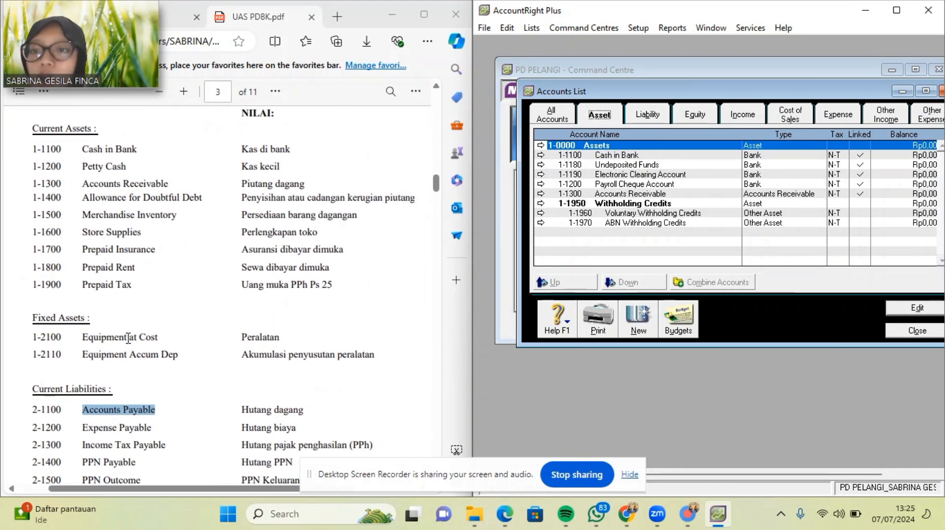
click(638, 320)
click(578, 176)
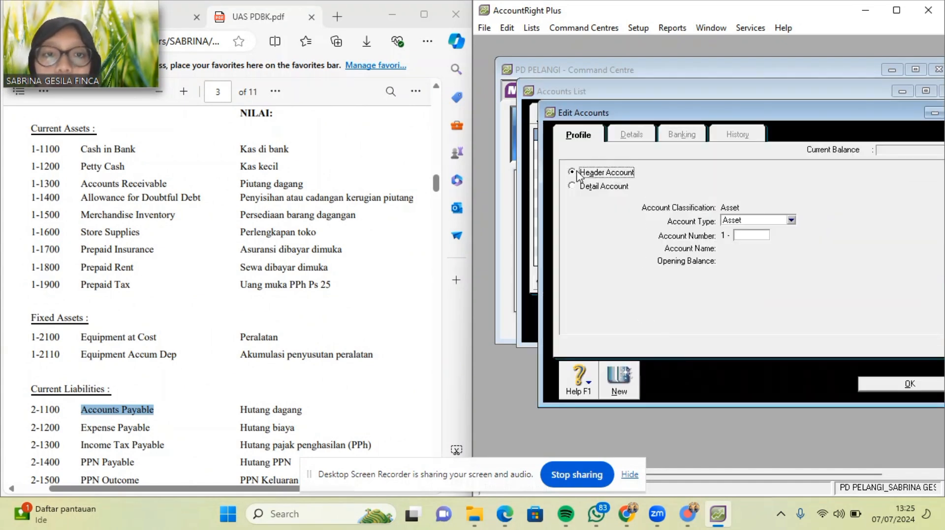
click(752, 235)
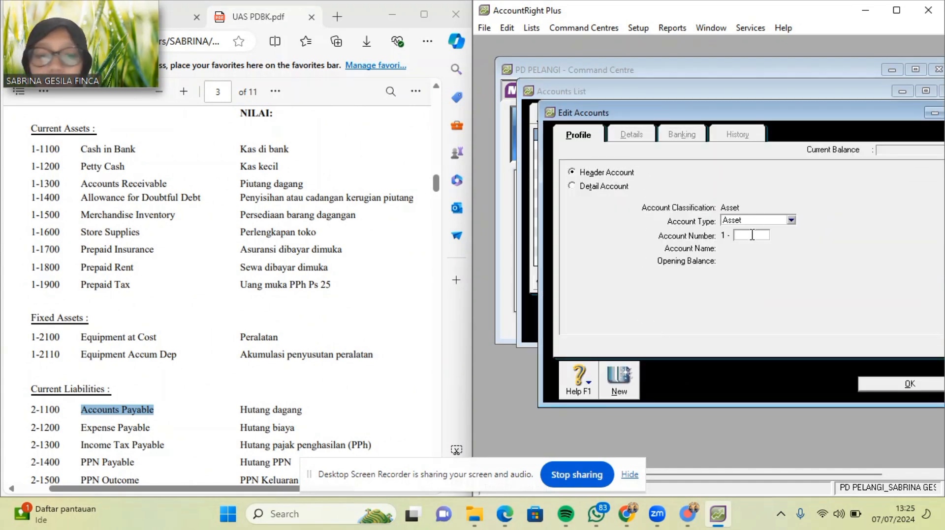
text(1000)
key(Tab)
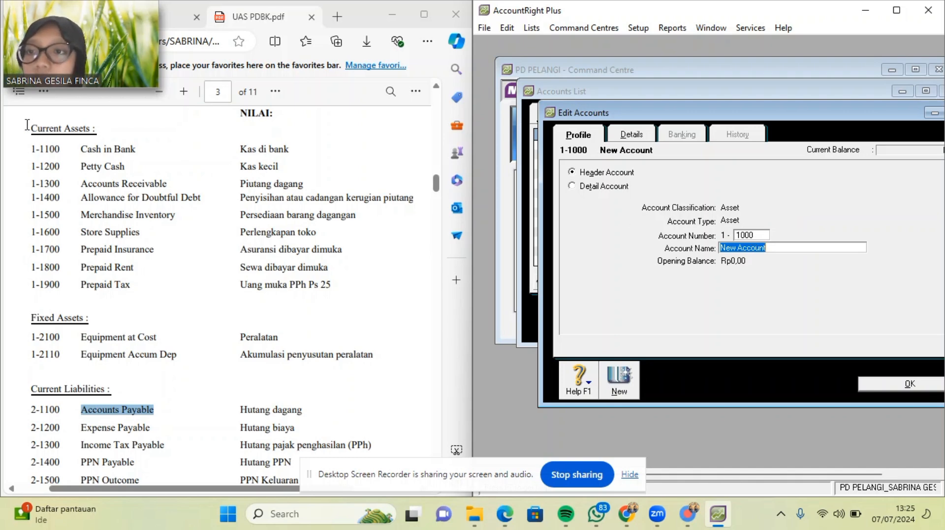
drag(27, 125, 87, 127)
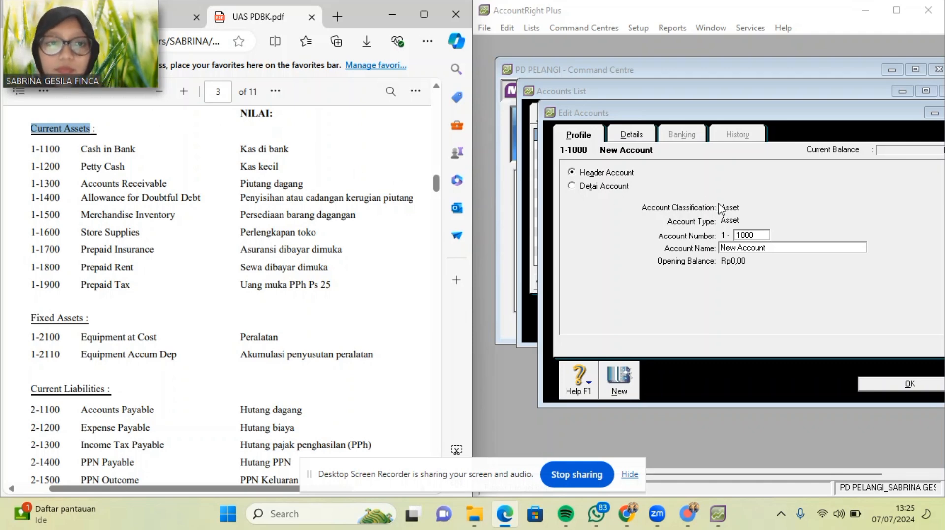
click(773, 248)
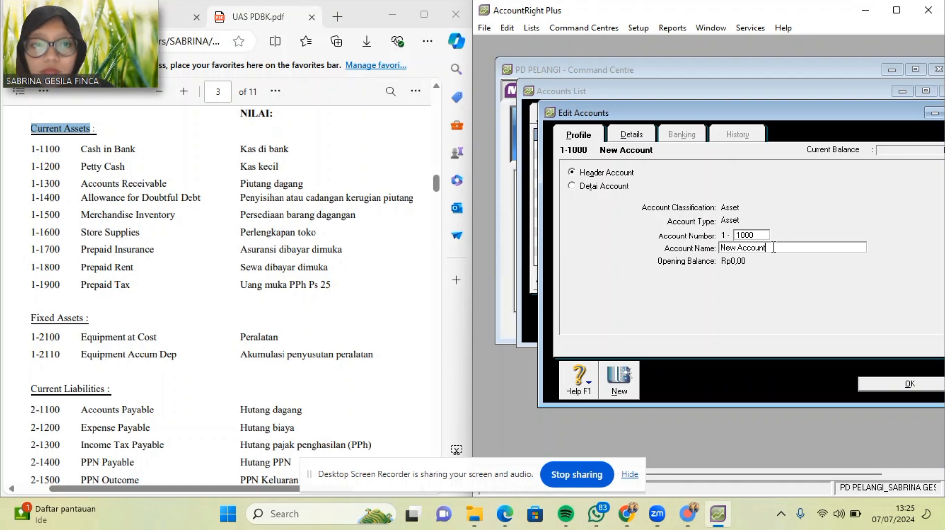
key(BackSpace)
key(BackSpace)
key(BackSpace)
key(BackSpace)
key(BackSpace)
key(BackSpace)
key(BackSpace)
key(BackSpace)
key(BackSpace)
key(BackSpace)
key(BackSpace)
text(Current Assets)
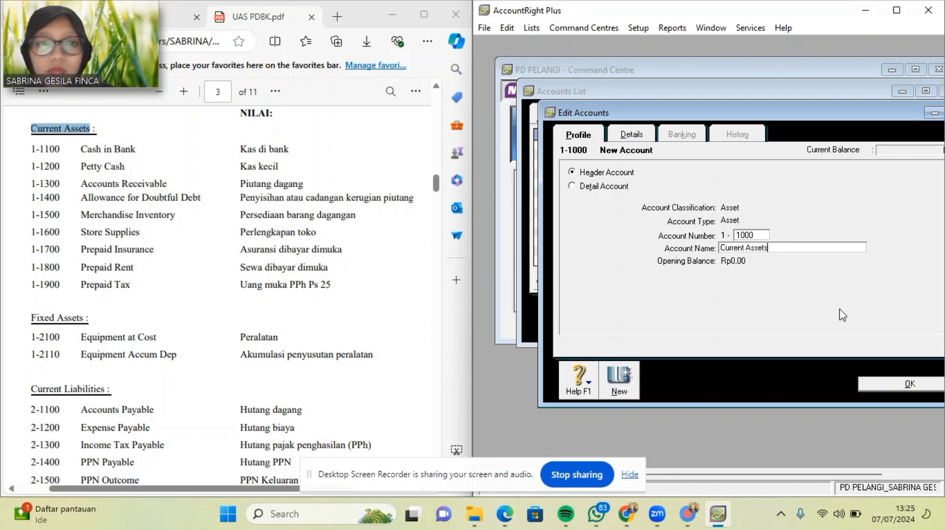
click(905, 385)
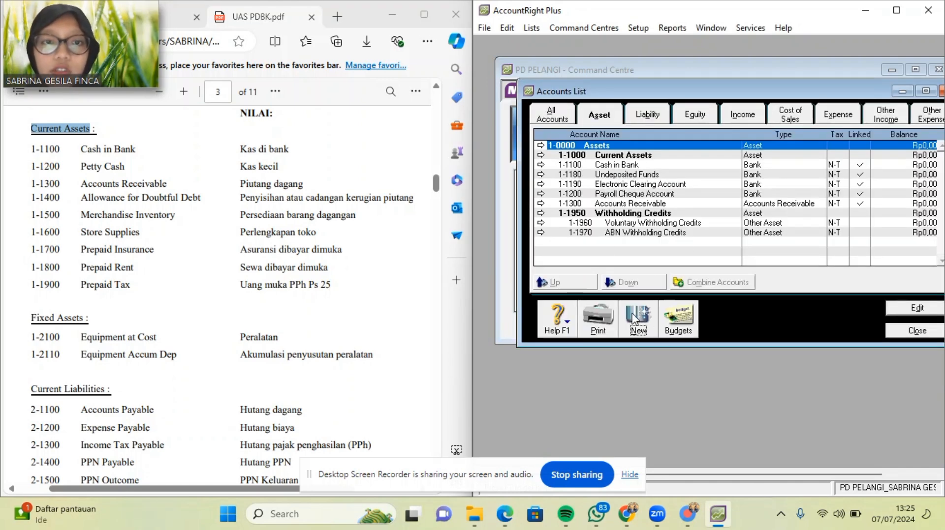
Add header account 1-2000 Fixed Assets, copying its name from the PDF.
click(634, 319)
click(602, 174)
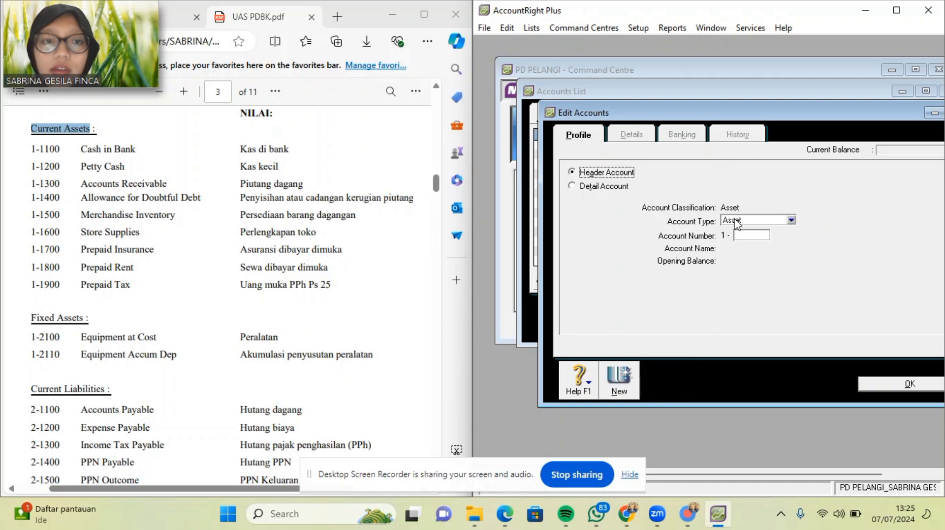
click(759, 234)
text(2)
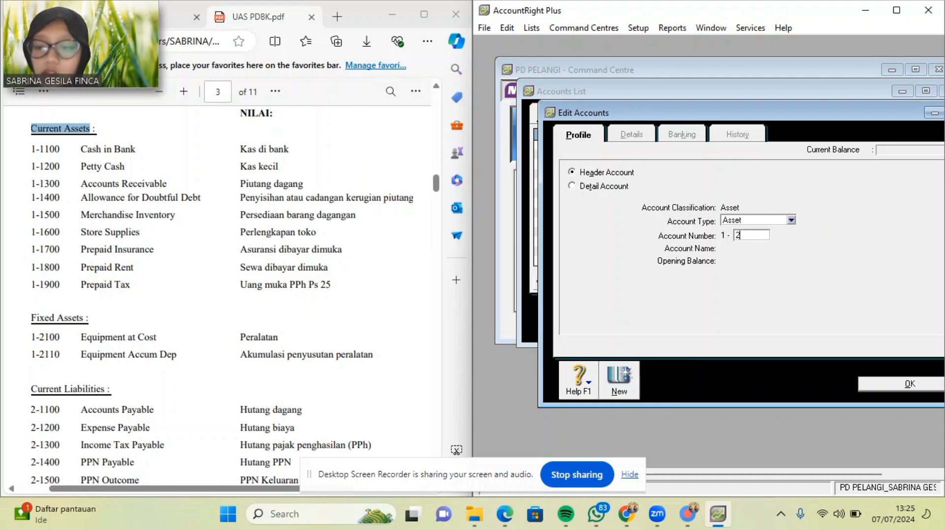
text(000)
key(Tab)
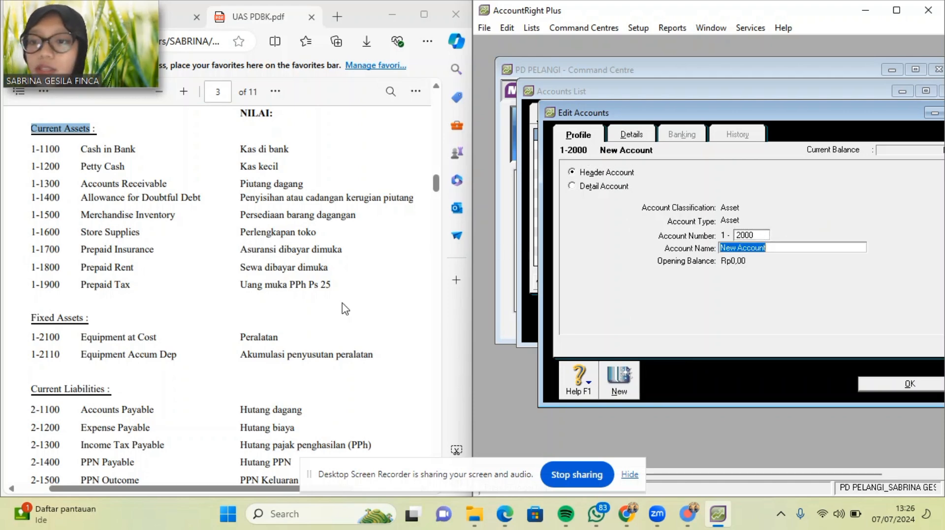
drag(32, 317, 87, 319)
key(ctrl+c)
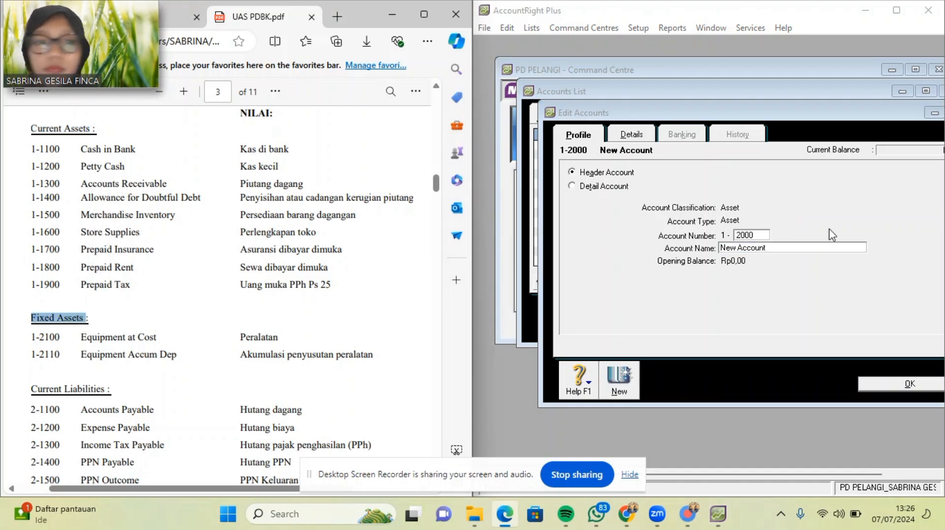
click(808, 248)
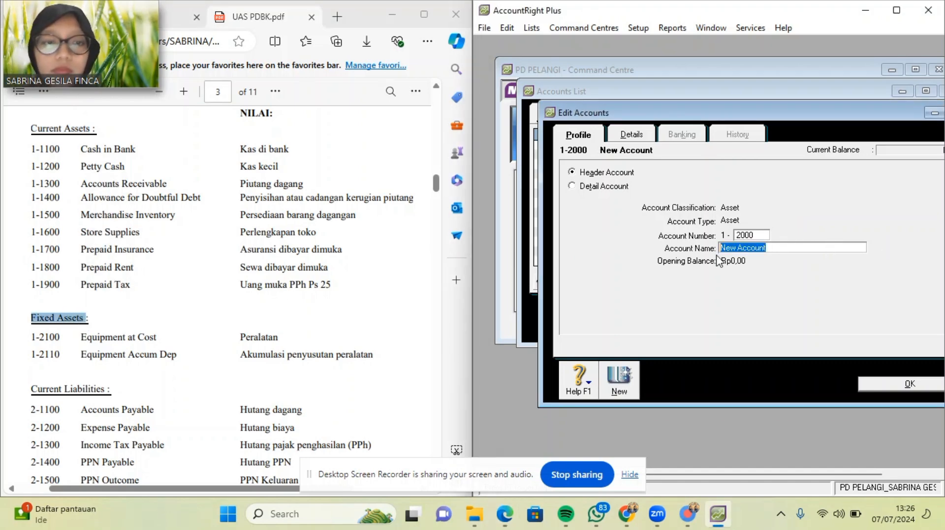
key(ctrl+v)
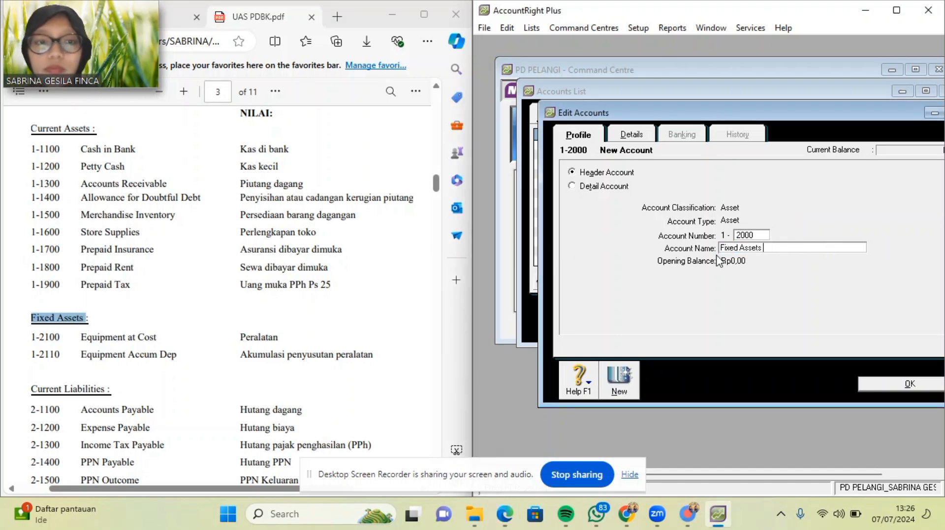
click(908, 384)
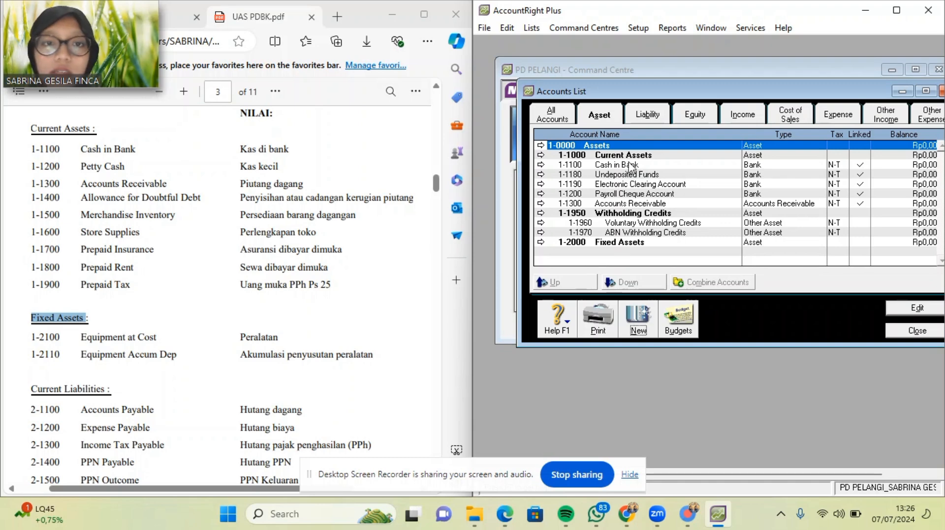
Abandon the new Other Current Asset account 1200 after the duplicate account-number warning.
click(638, 328)
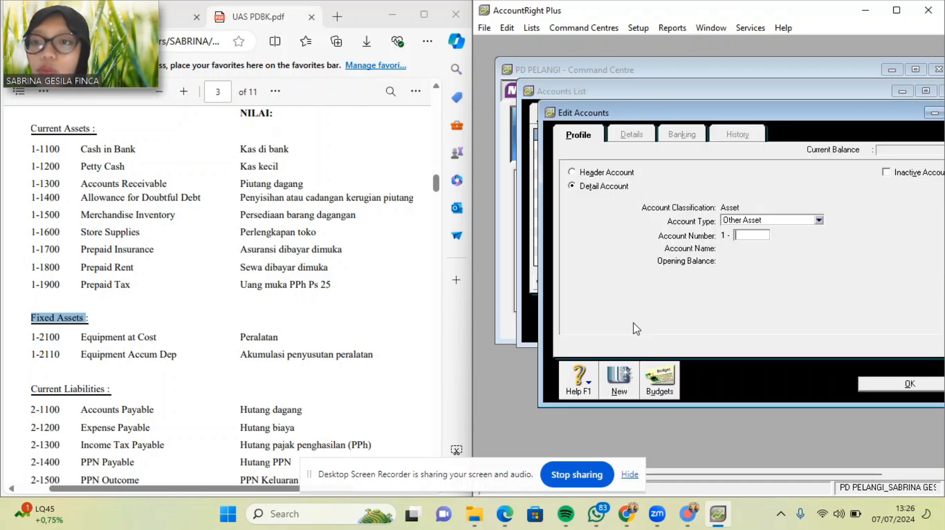
click(823, 220)
click(753, 250)
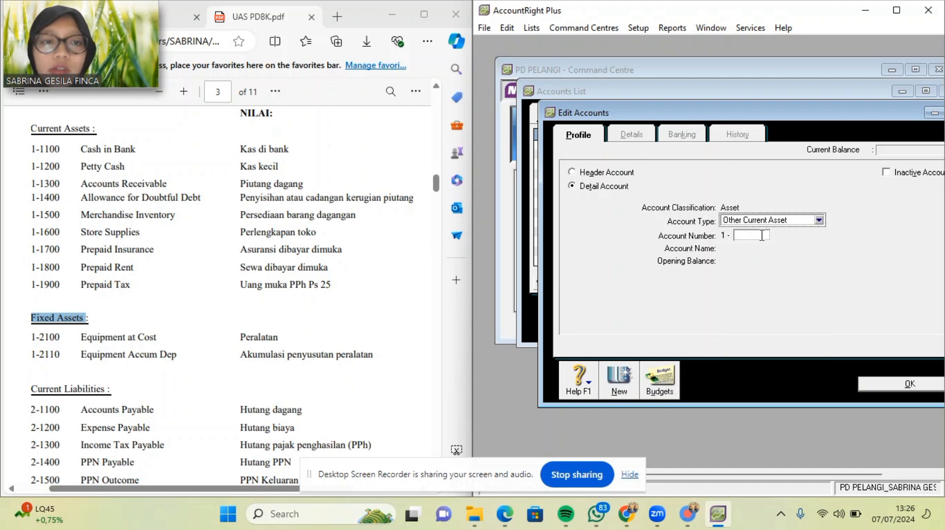
click(754, 235)
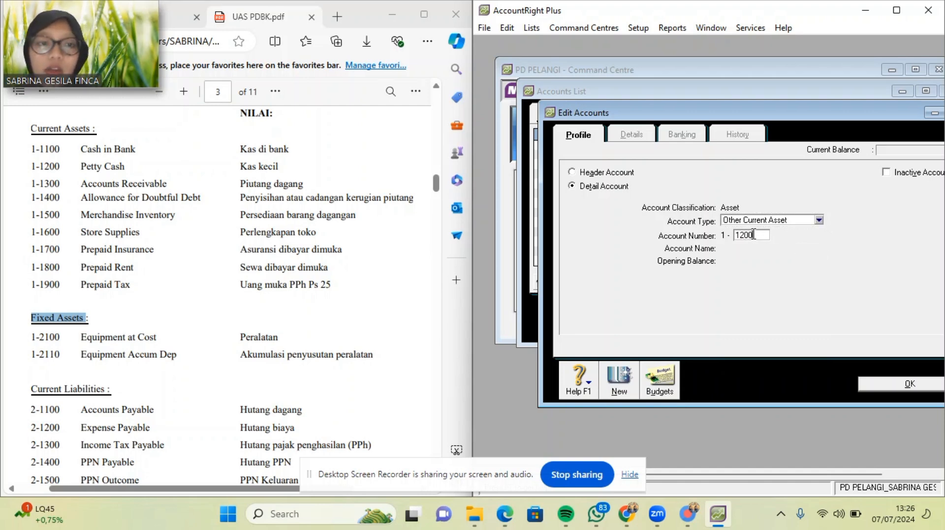
key(Tab)
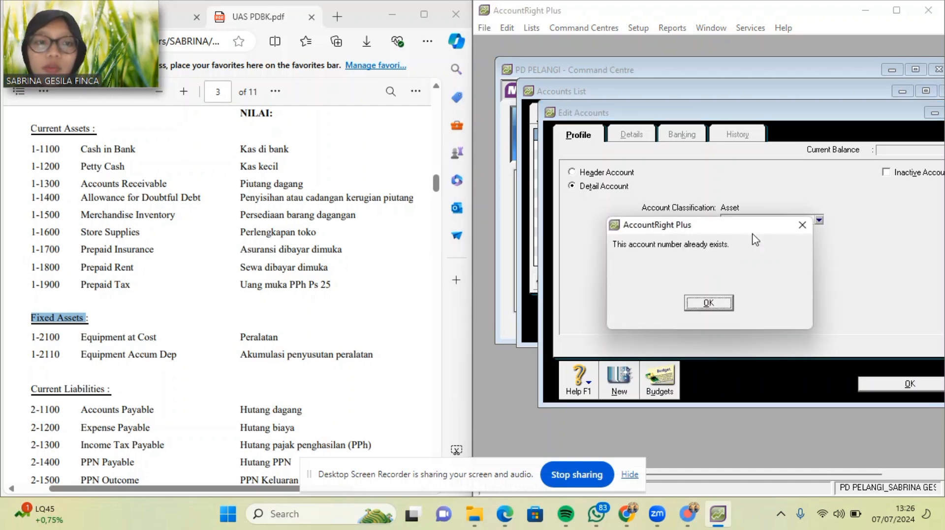
click(711, 305)
click(871, 385)
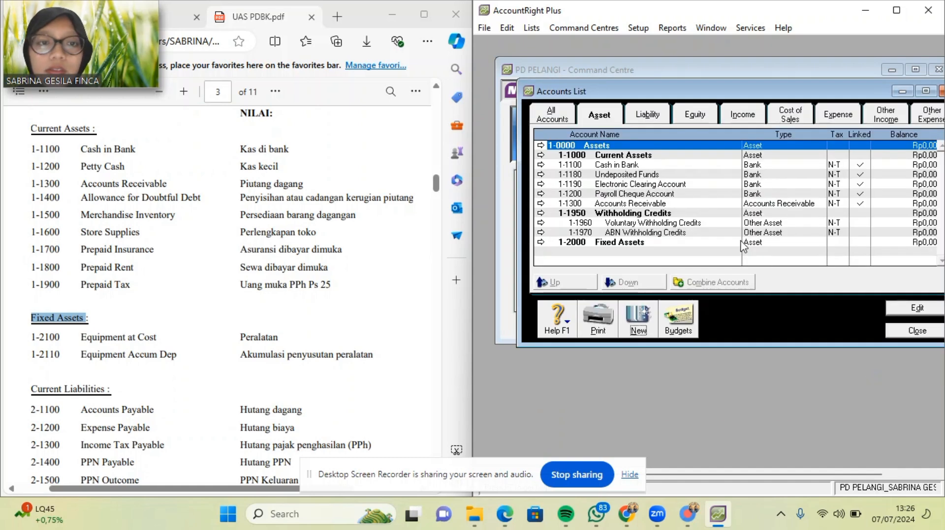
Rename account 1-1200 from Payroll Cheque Account to Petty Cash.
double_click(606, 196)
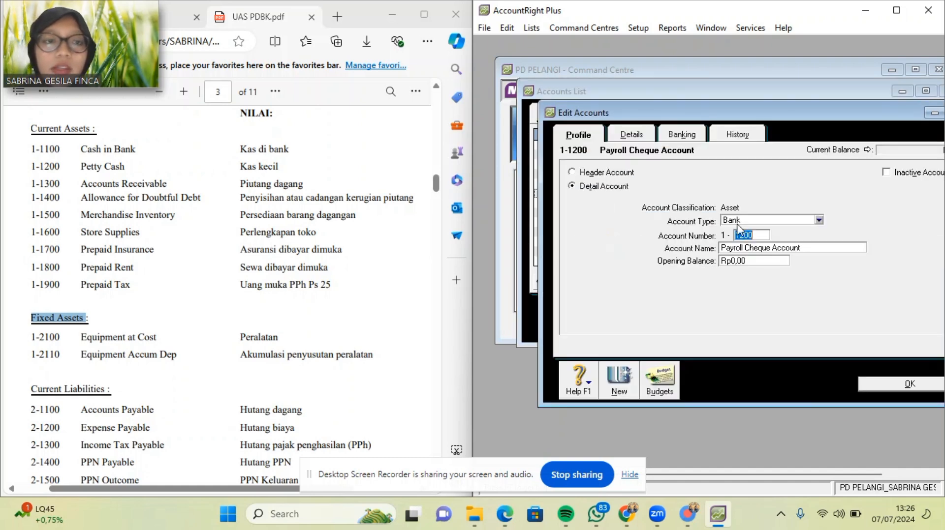
click(783, 247)
key(BackSpace)
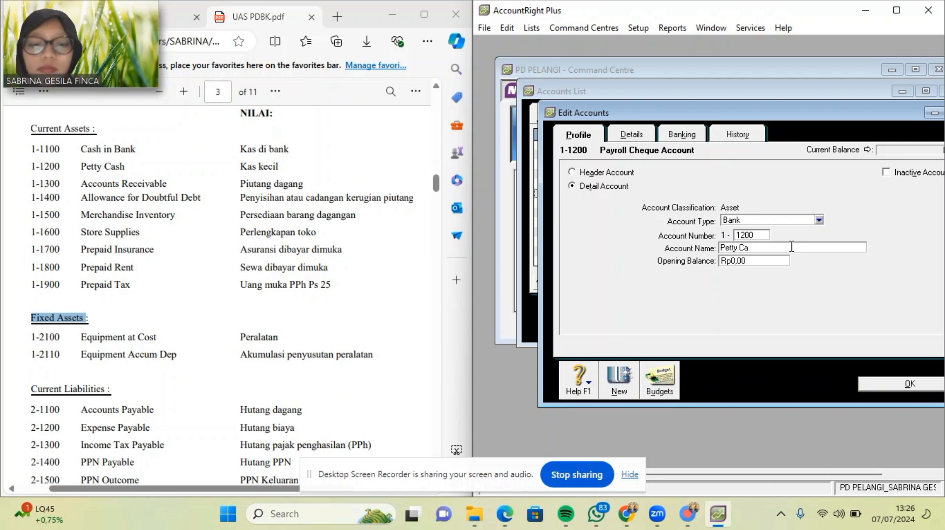
click(912, 389)
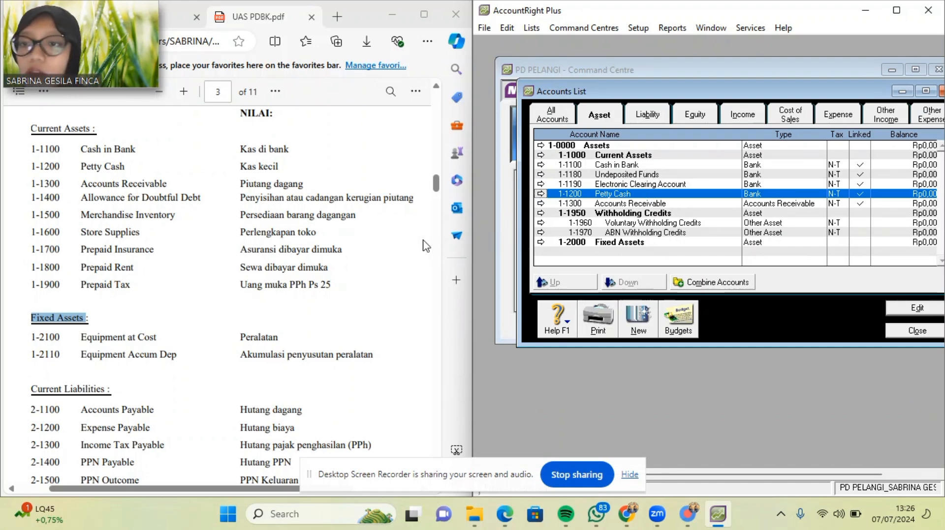
Add Other Current Asset account 1-1400 Allowance for Doubtful Debt, with the name copied from the PDF.
click(634, 325)
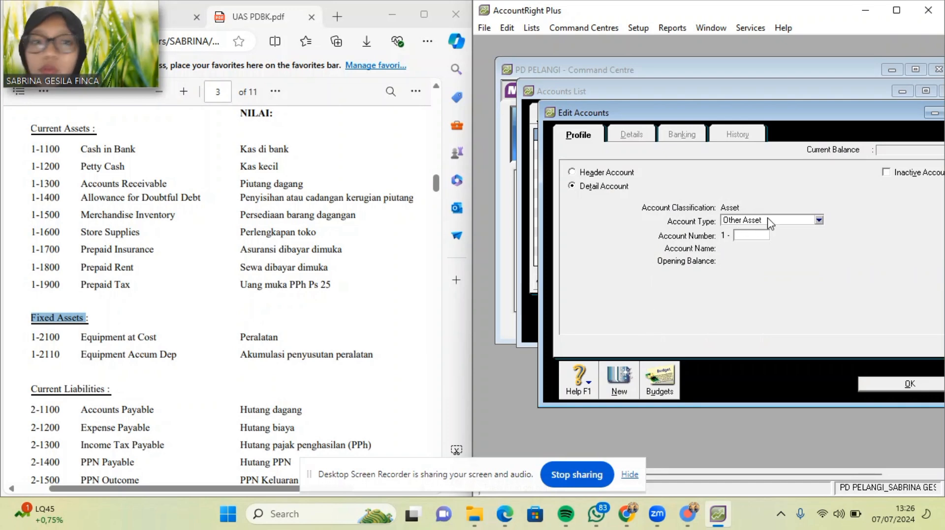
click(819, 220)
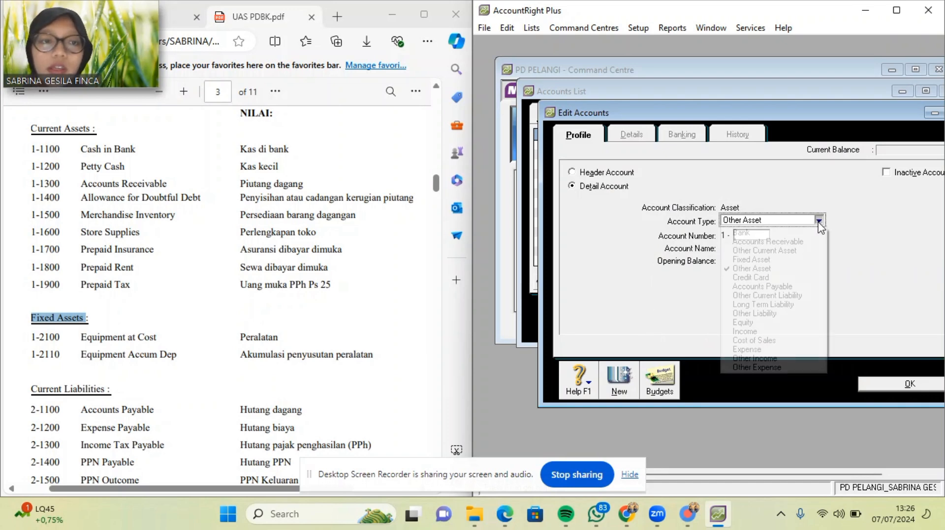
click(806, 255)
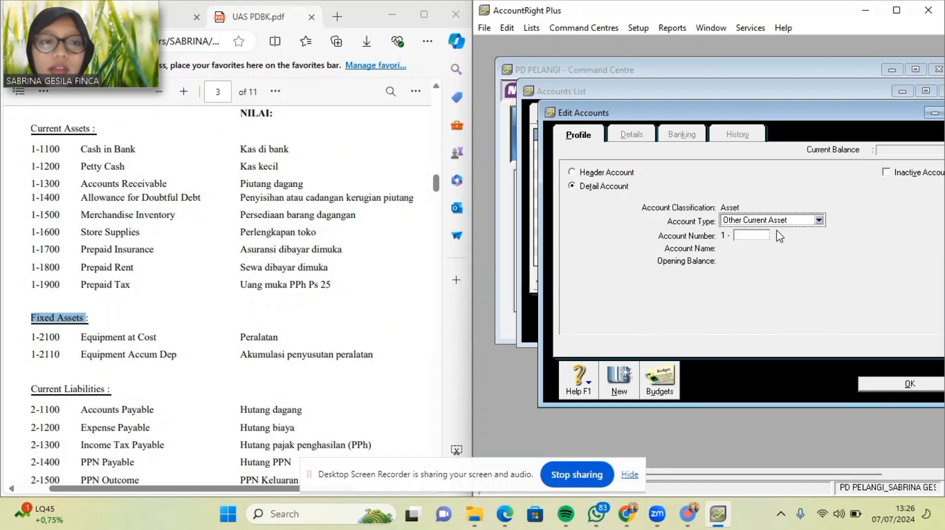
click(755, 236)
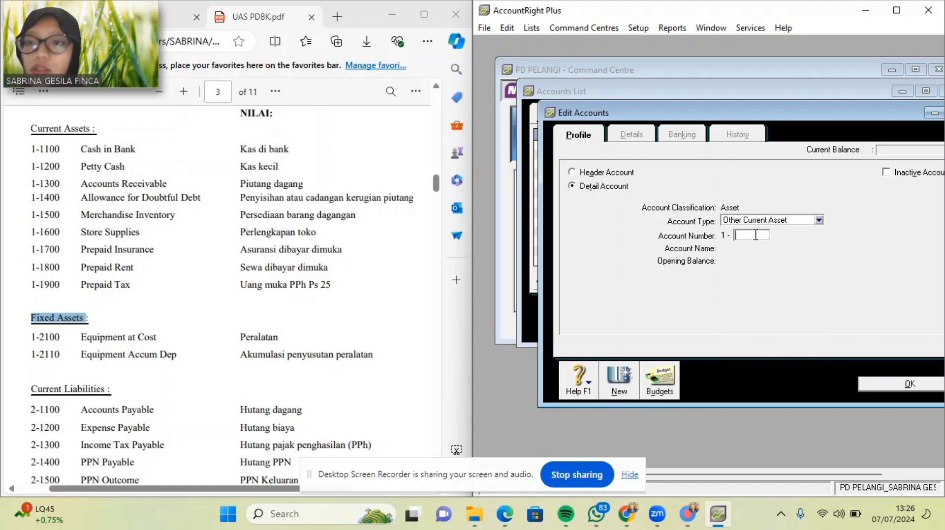
key(Tab)
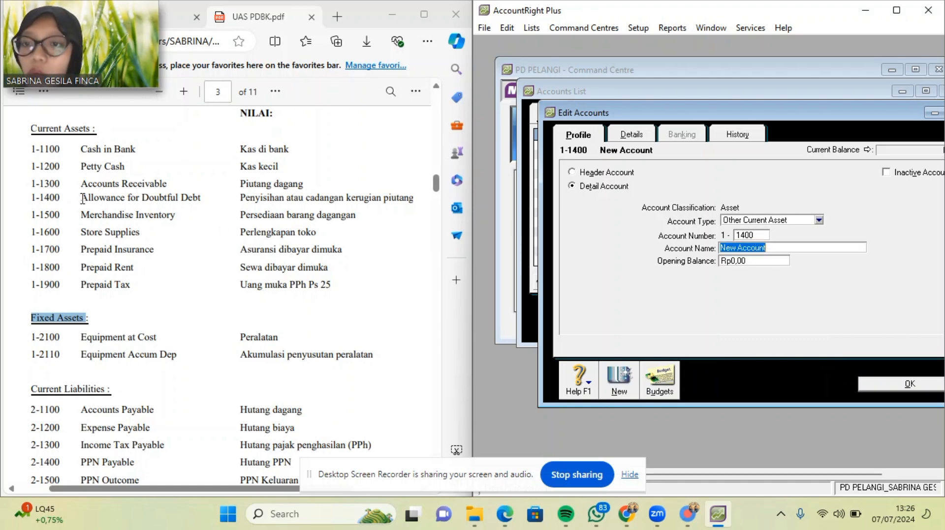
drag(83, 199, 202, 200)
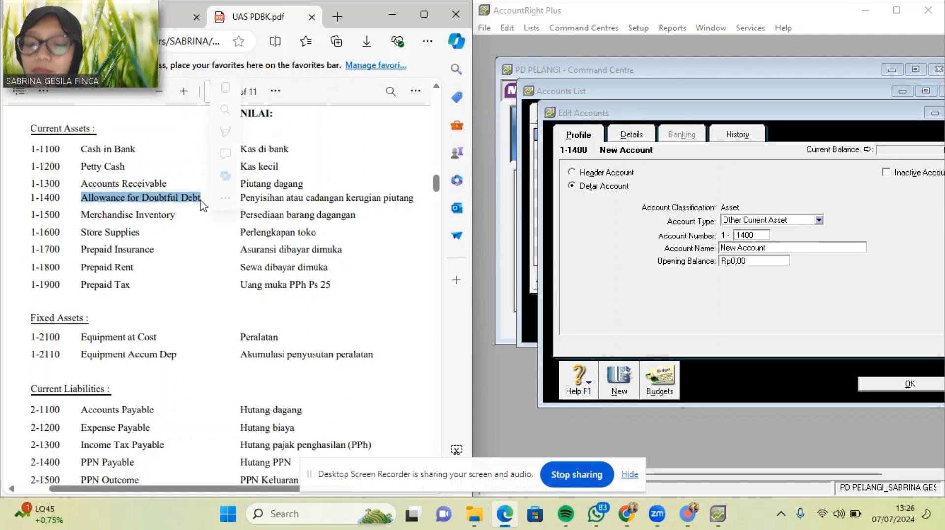
key(ctrl+c)
click(783, 248)
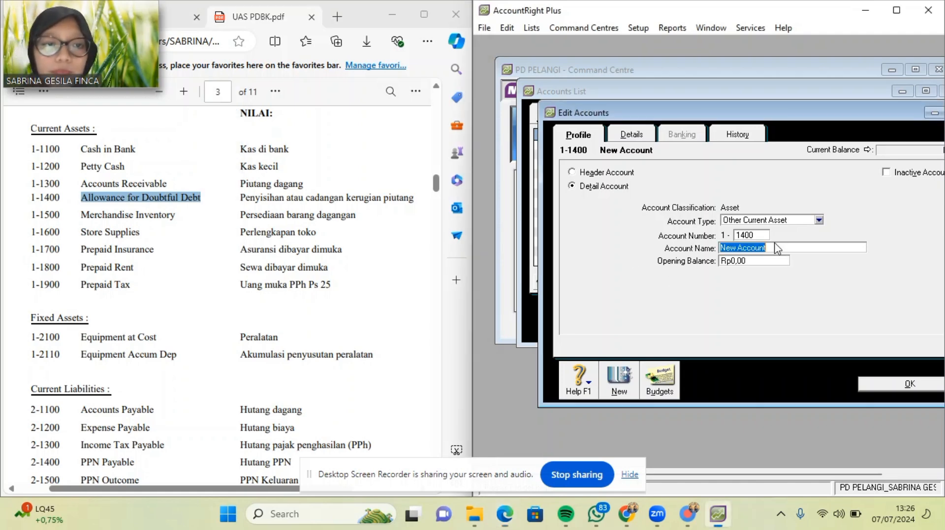
key(ctrl+v)
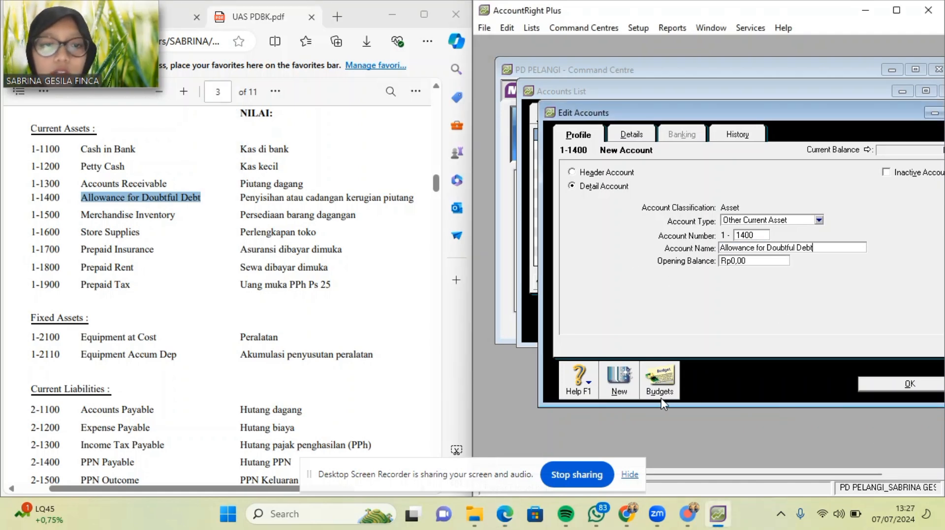
click(619, 388)
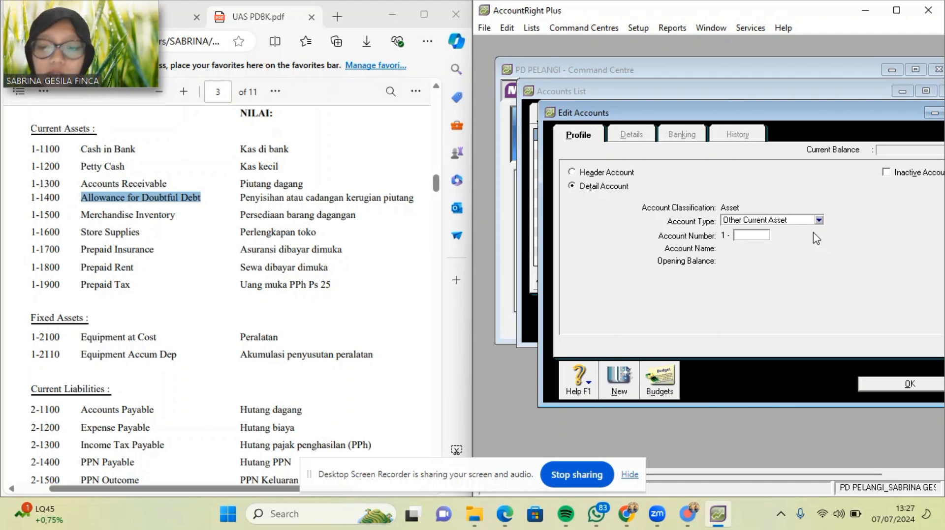
Add accounts 1-1500 Merchandise Inventory and 1-1600 Store Supplies, with names pasted from the PDF.
key(Tab)
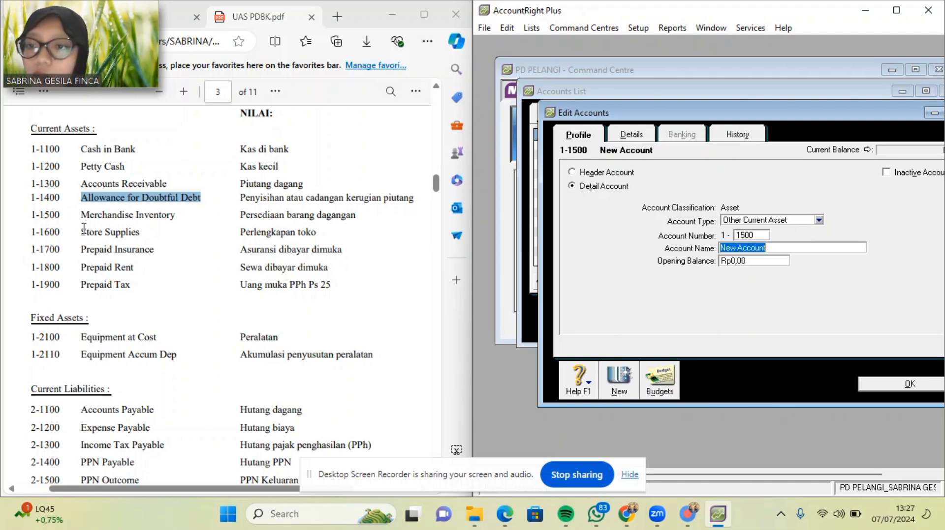
drag(82, 217, 183, 215)
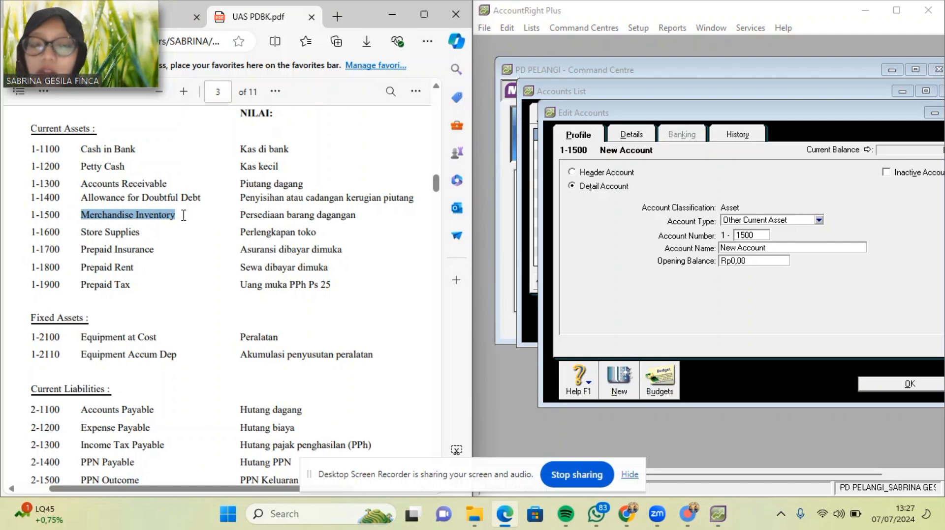
click(758, 252)
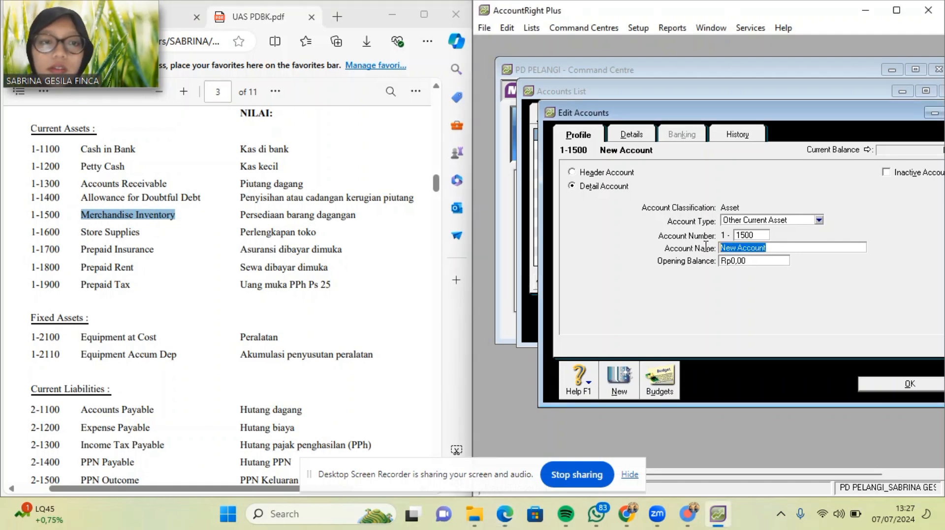
key(ctrl+v)
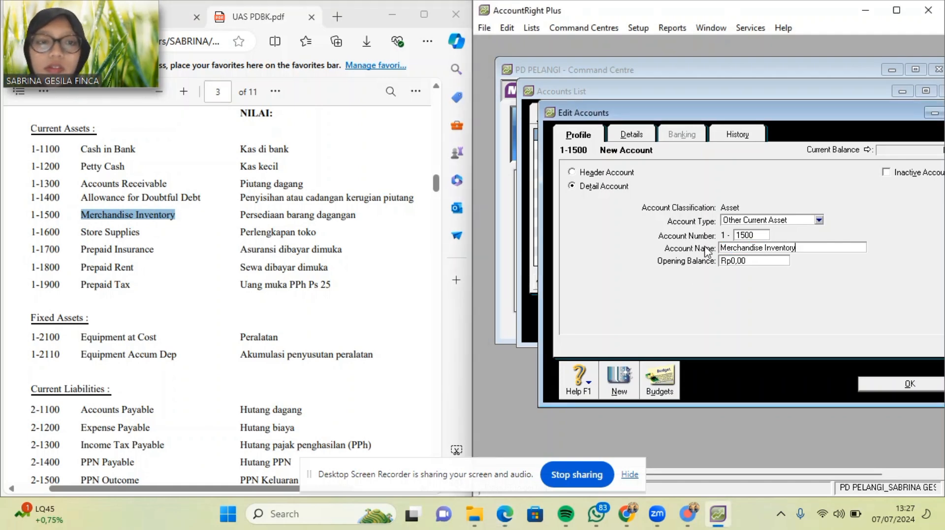
click(621, 378)
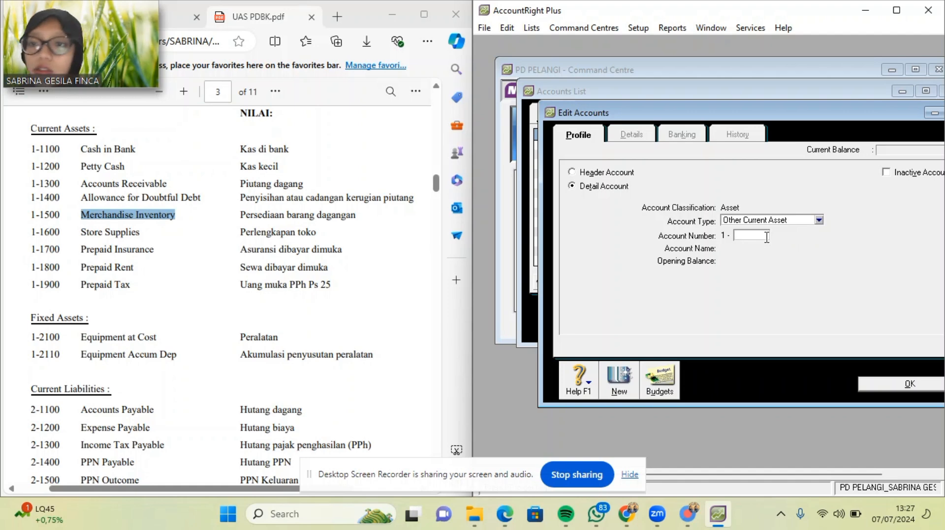
text(1600)
key(Tab)
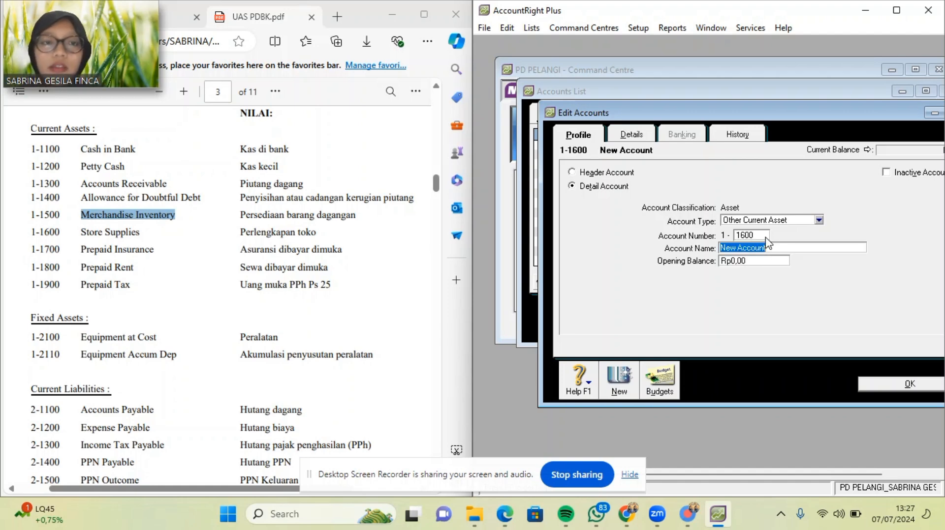
drag(81, 233, 143, 235)
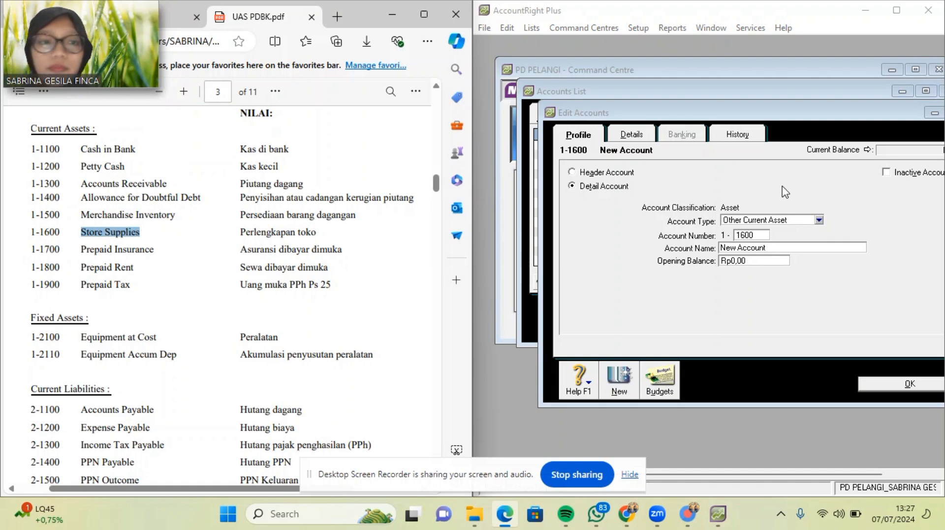
drag(774, 247, 723, 257)
key(ctrl+v)
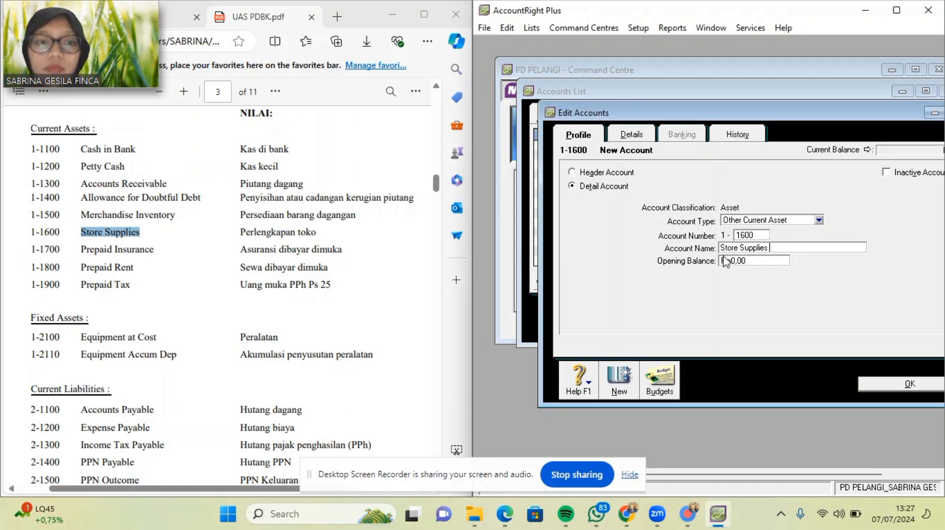
click(619, 379)
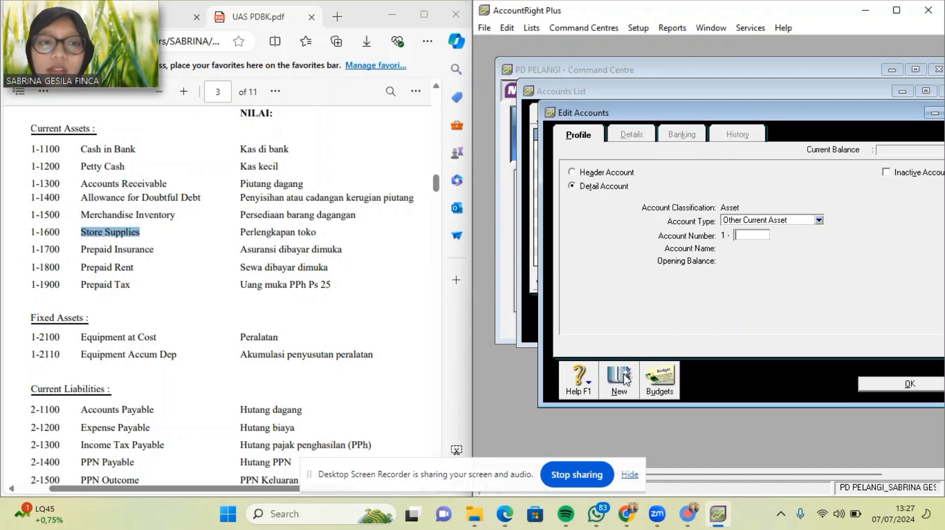
Add account 1-1700 Prepaid Insurance, with the name pasted from the PDF.
text(17)
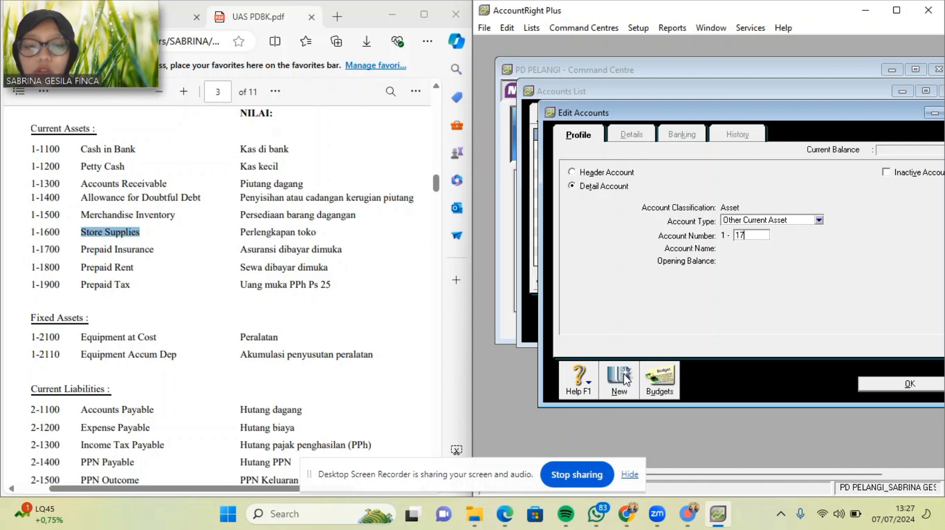
text(00)
key(Tab)
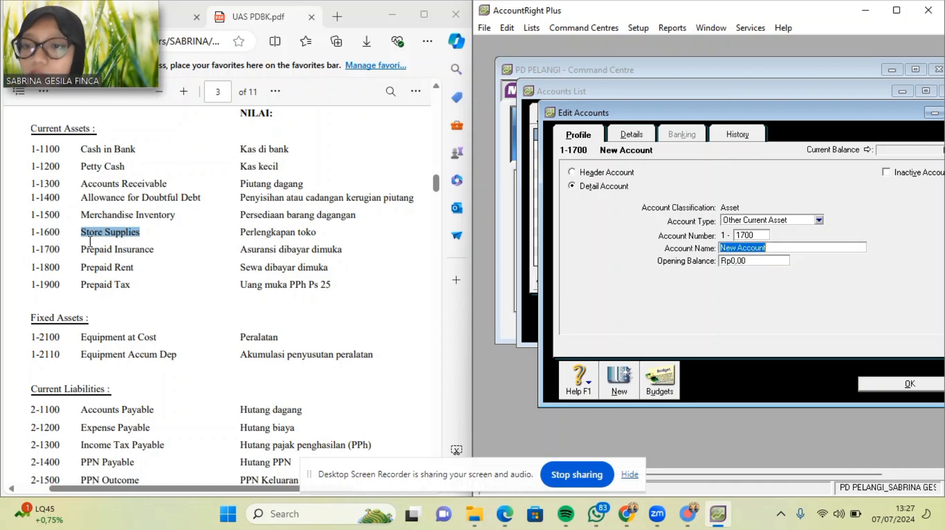
drag(77, 248, 154, 254)
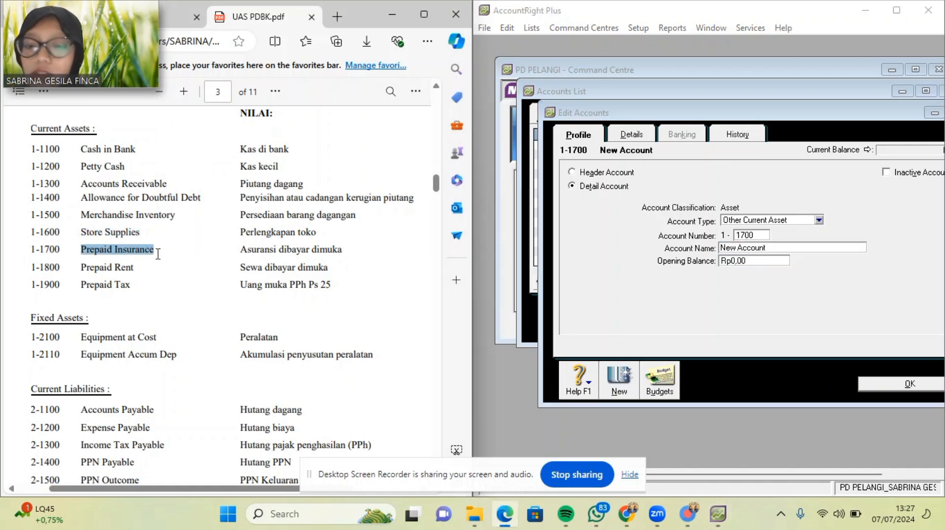
click(688, 255)
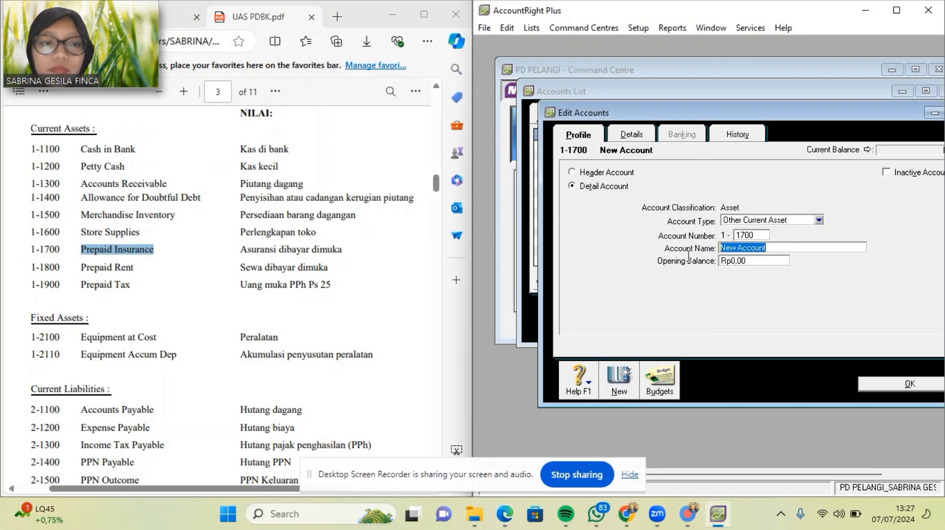
key(ctrl+v)
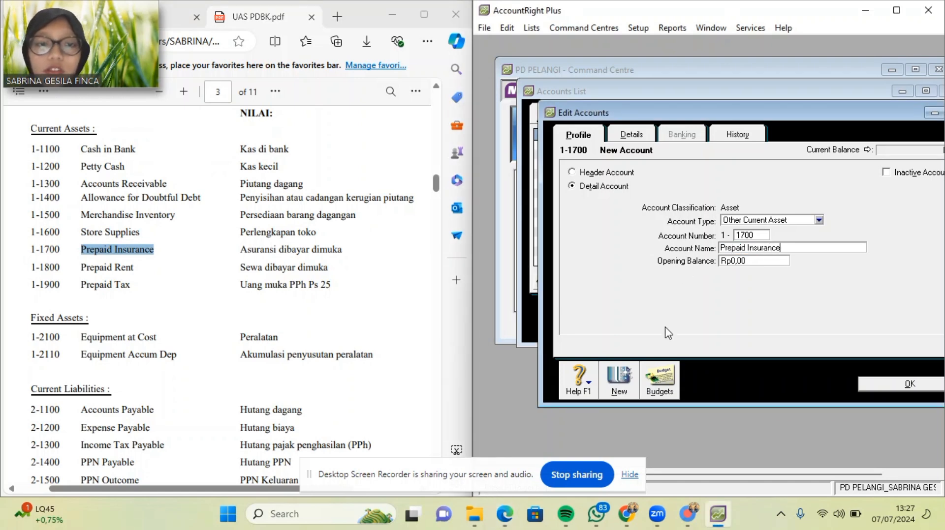
click(624, 375)
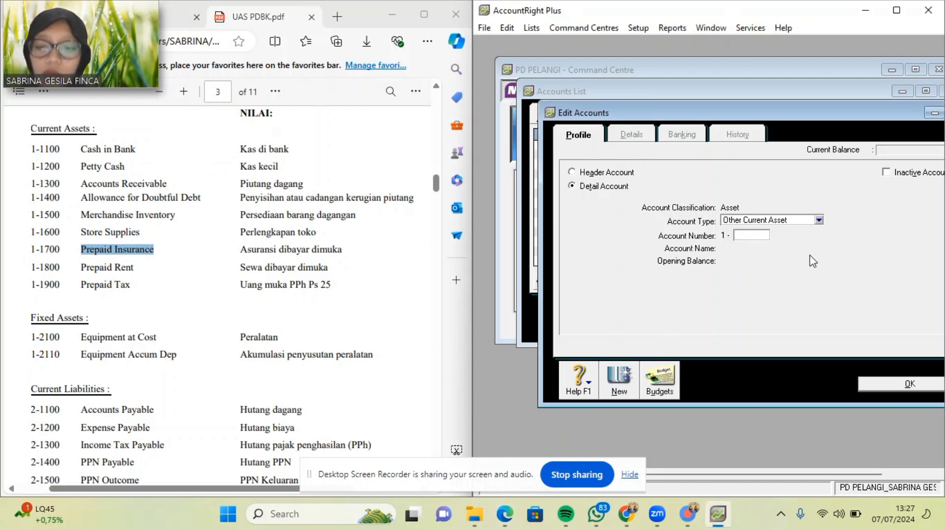
Add account 1-1800 Prepaid Rent, with the name pasted from the PDF.
text(1800)
key(Tab)
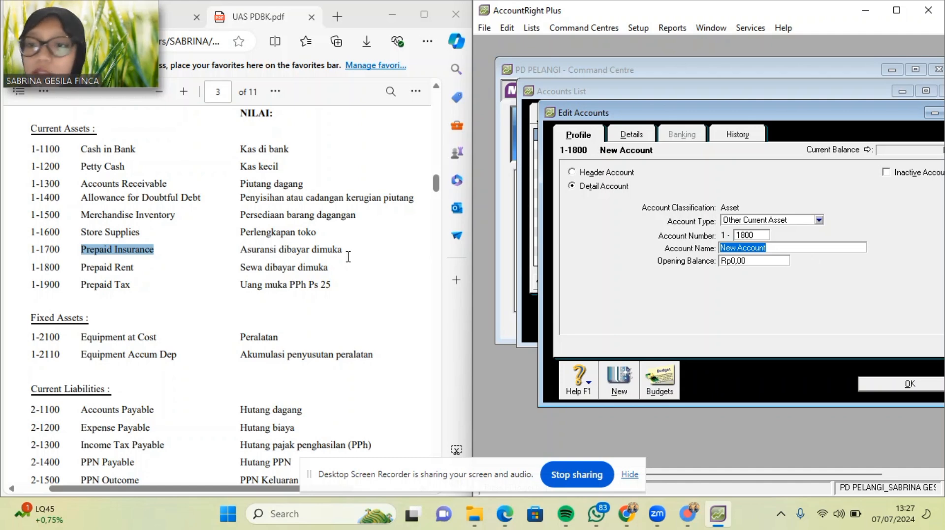
drag(81, 271, 142, 270)
key(ctrl+c)
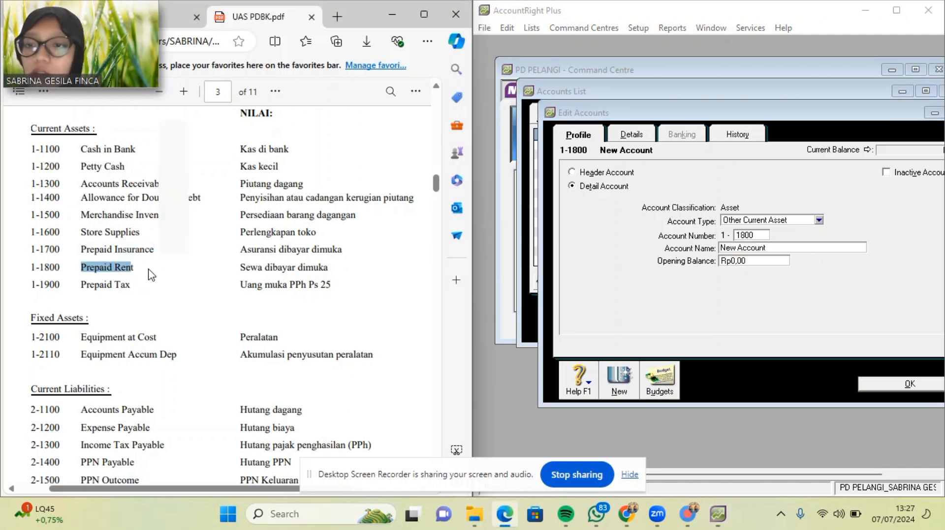
click(85, 268)
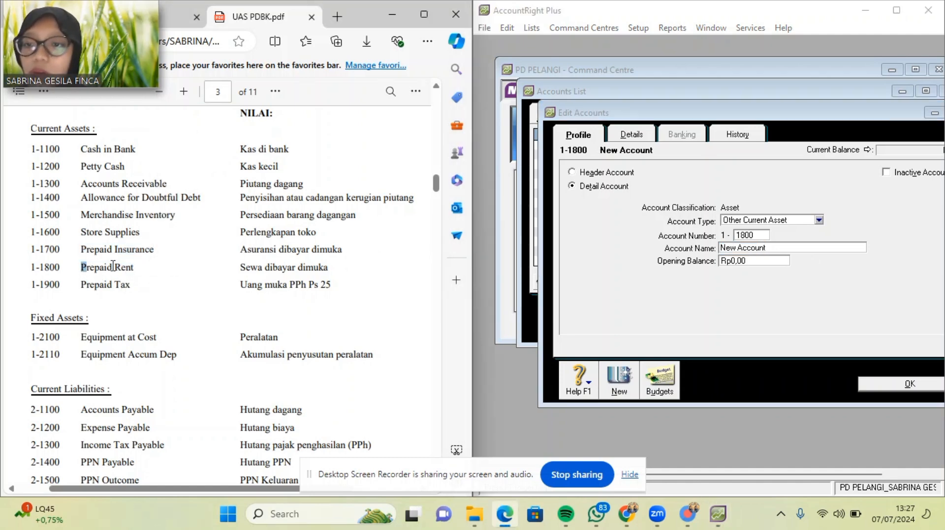
drag(113, 266, 130, 267)
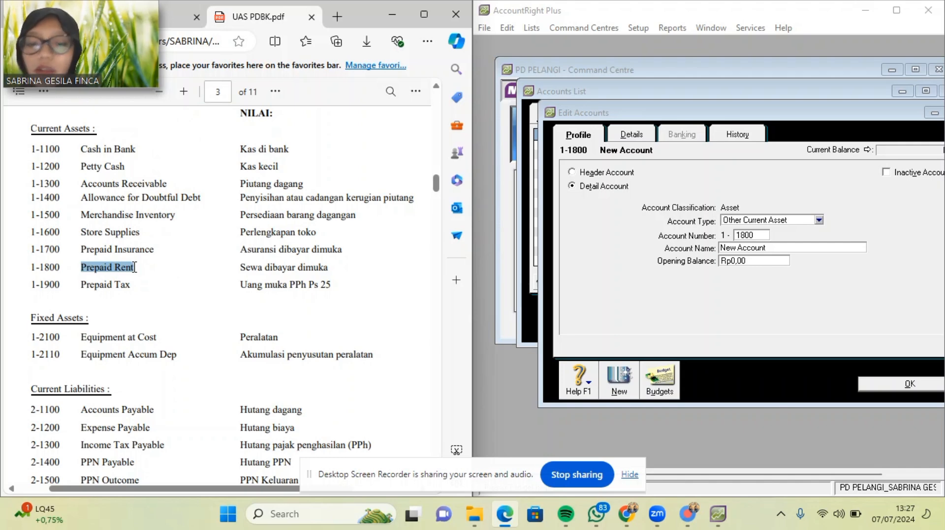
click(776, 251)
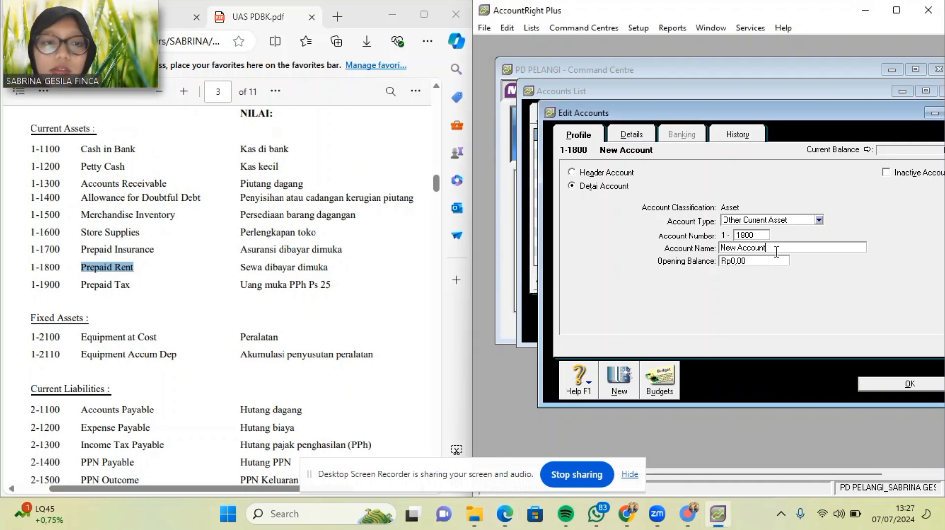
drag(776, 251, 701, 252)
key(ctrl+v)
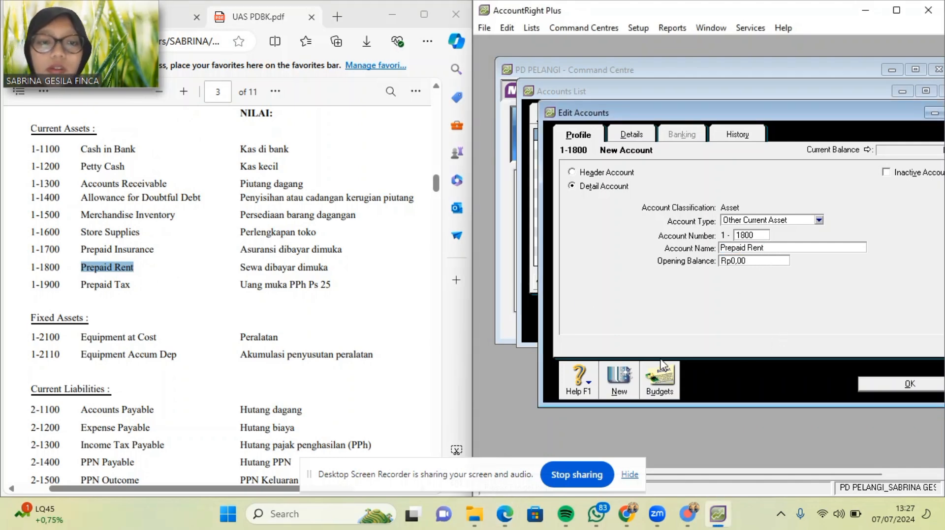
click(621, 381)
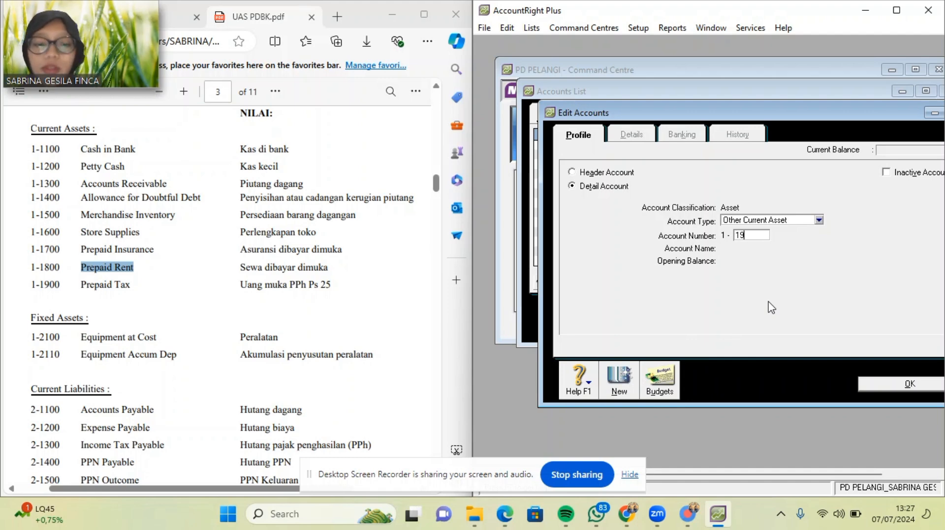
Add account 1-1900 Prepaid Tax, with the name pasted from the PDF.
text(1900)
key(Tab)
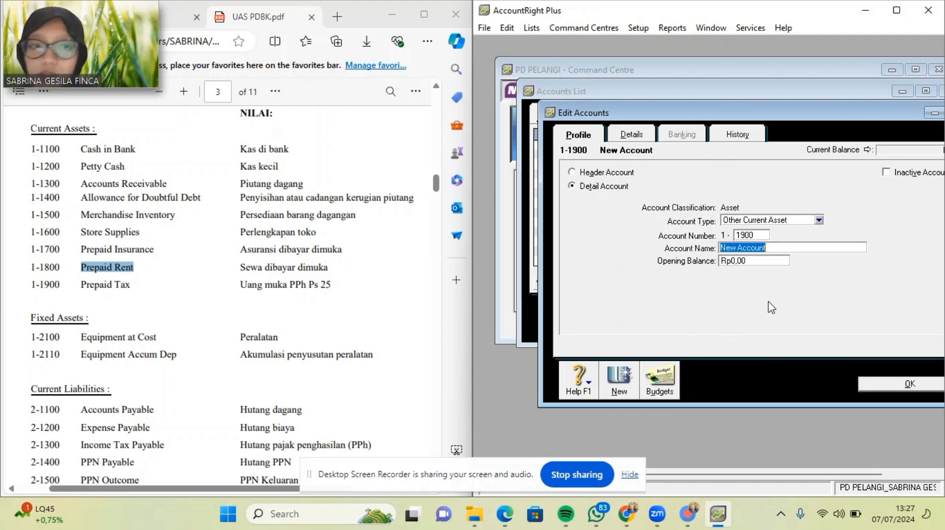
drag(81, 288, 133, 286)
key(ctrl+c)
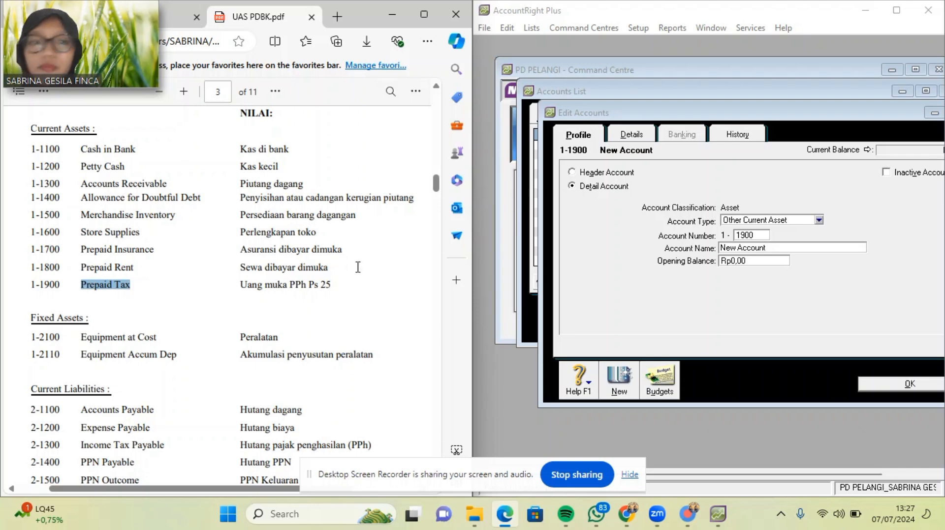
click(712, 254)
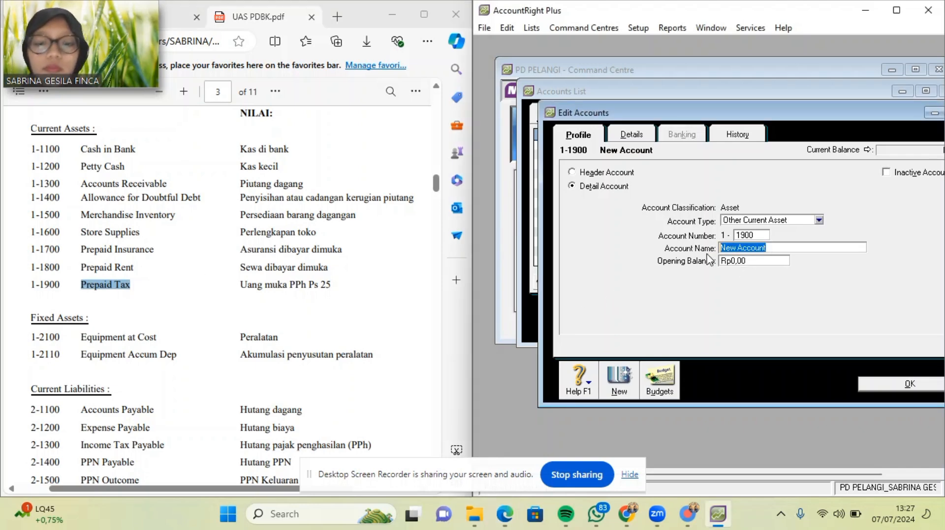
key(ctrl+v)
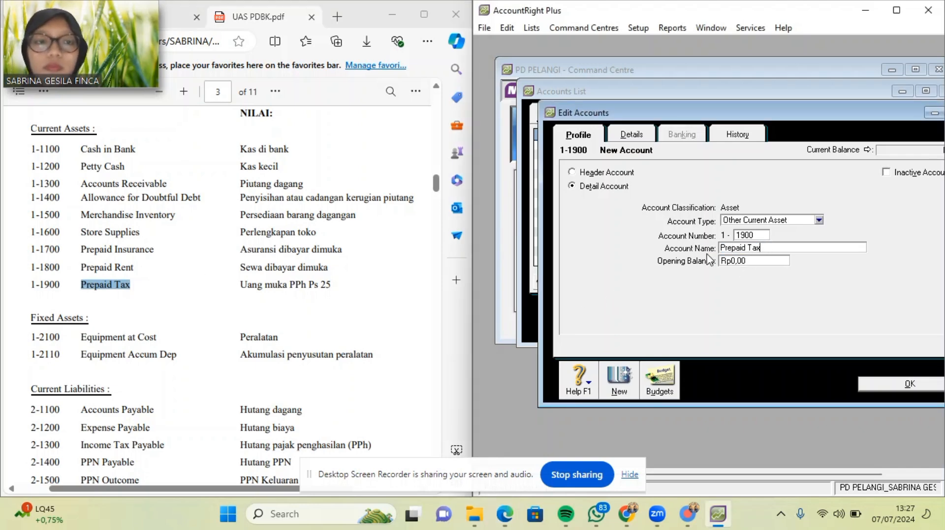
click(614, 391)
Add Fixed Asset account 1-2100 Equipment at Cost, with the name pasted from the PDF.
click(818, 220)
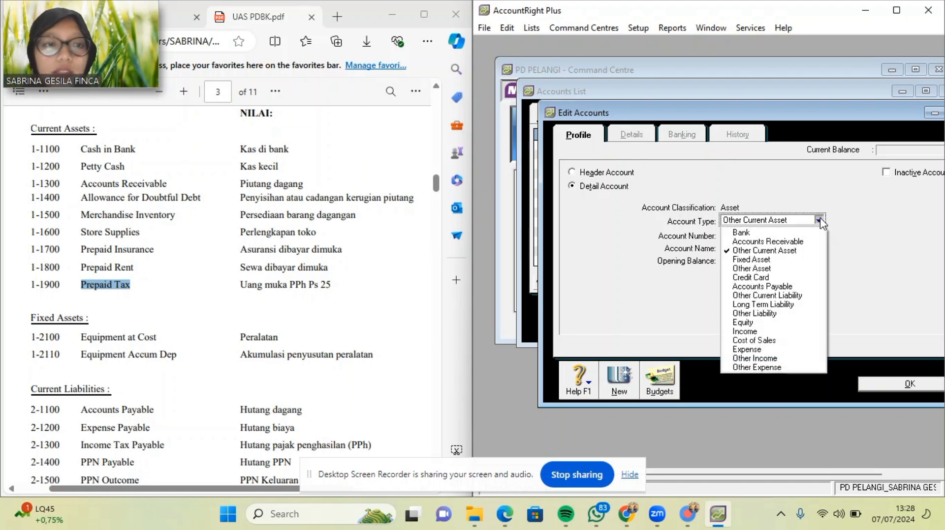
click(804, 260)
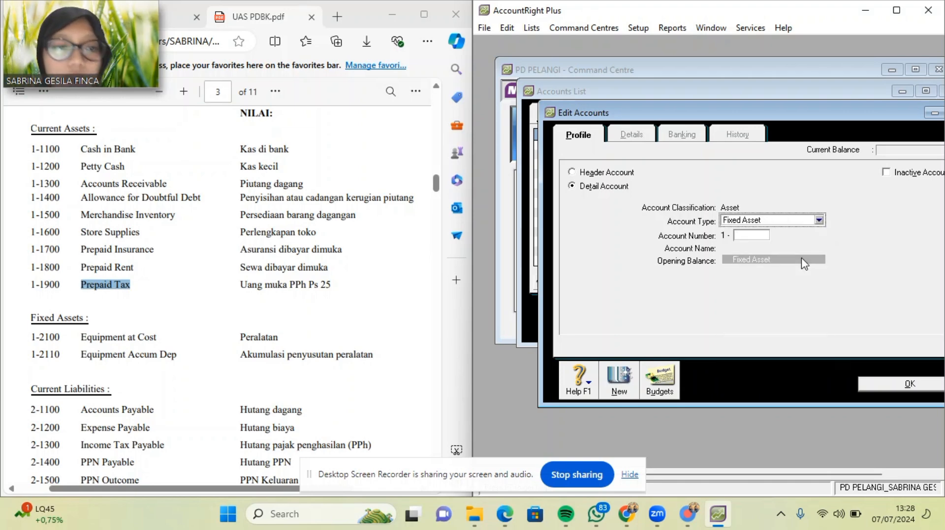
click(749, 235)
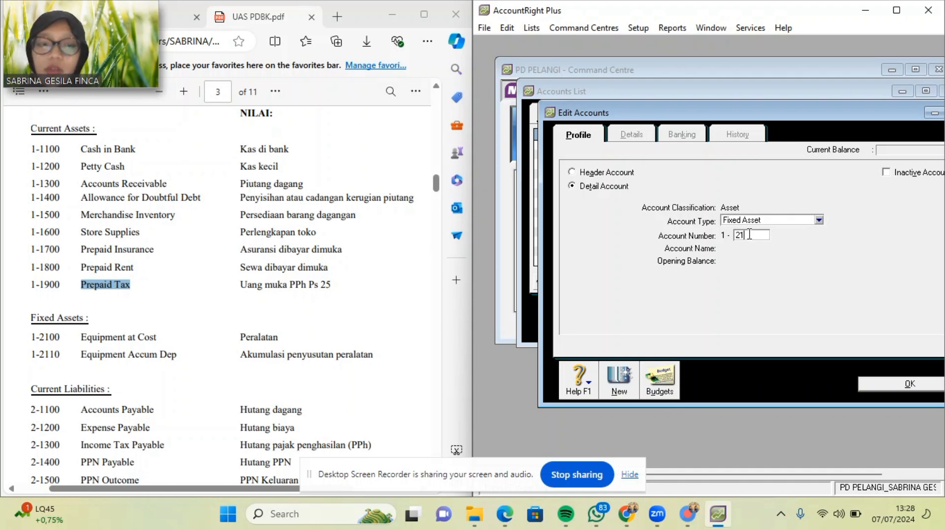
text(2100)
key(Tab)
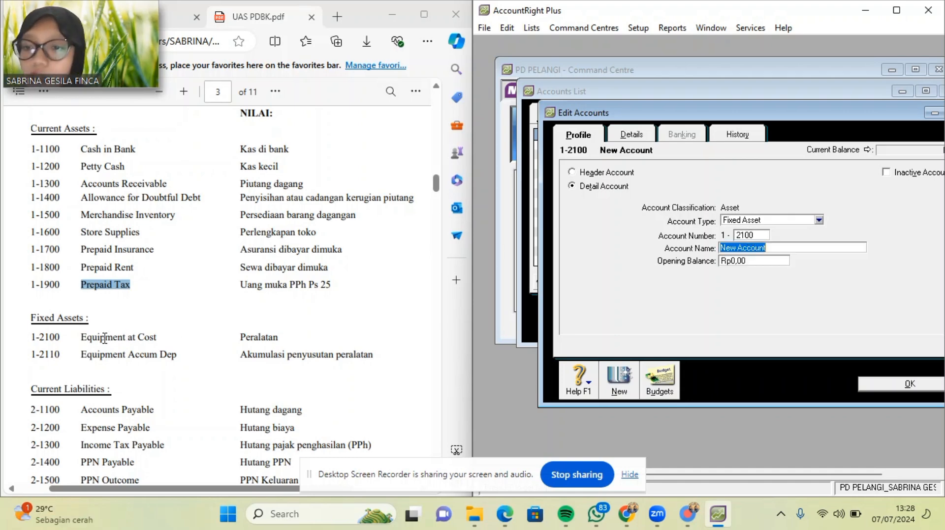
drag(82, 338, 164, 339)
key(ctrl+c)
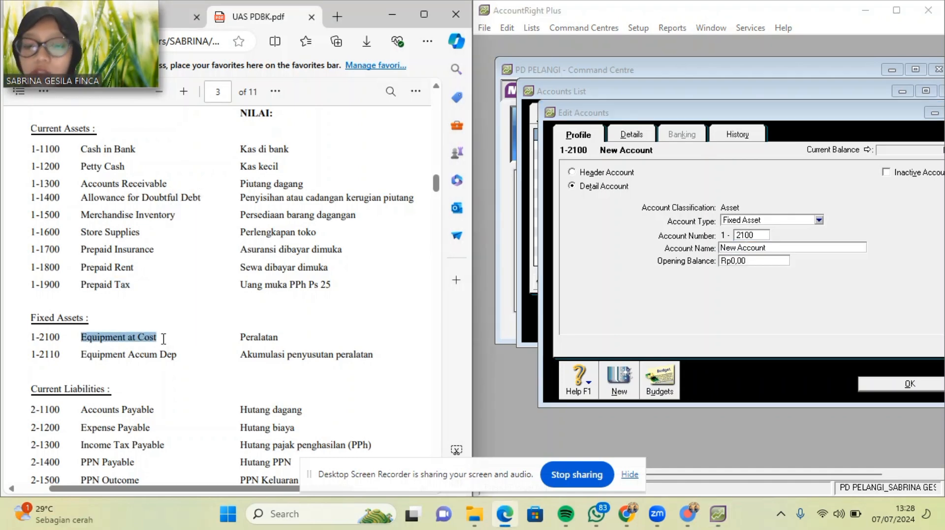
click(716, 251)
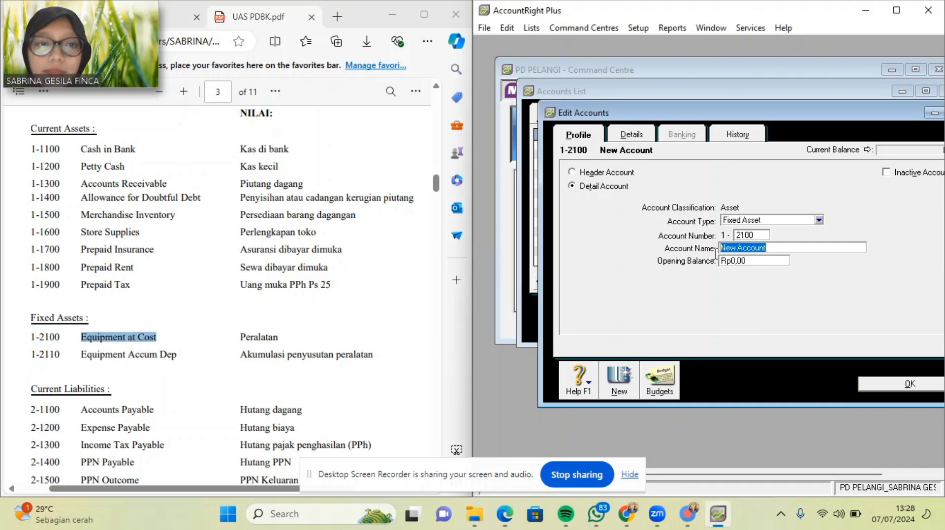
key(ctrl+v)
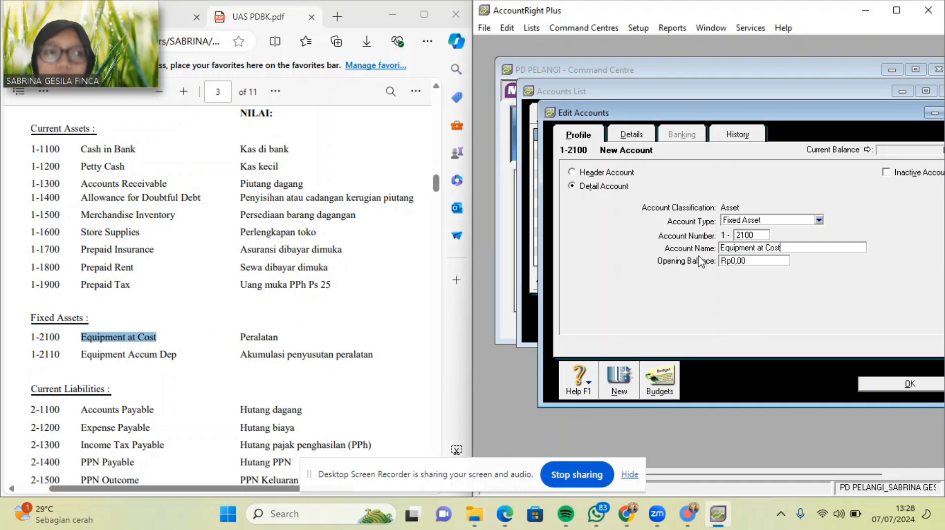
click(619, 379)
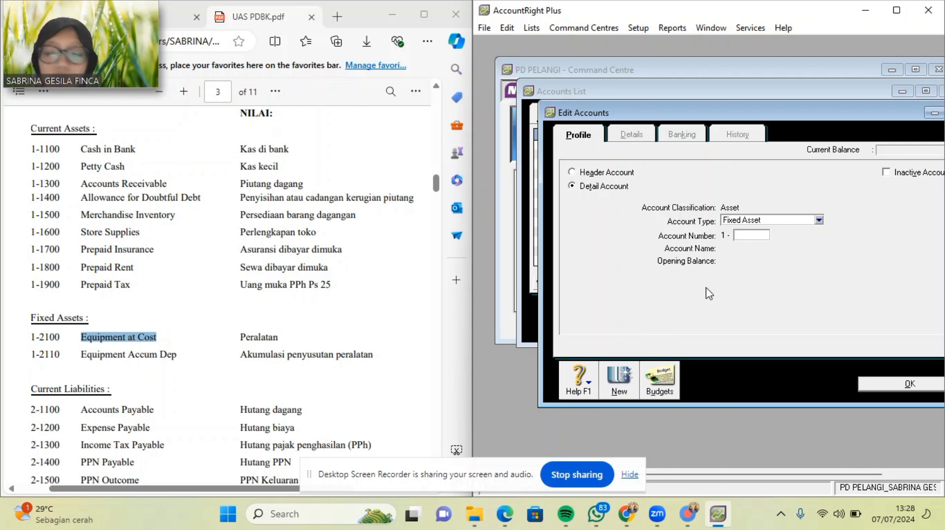
Add Fixed Asset account 1-2110 Equipment Accum Dep and close the account editor.
text(2110)
key(Tab)
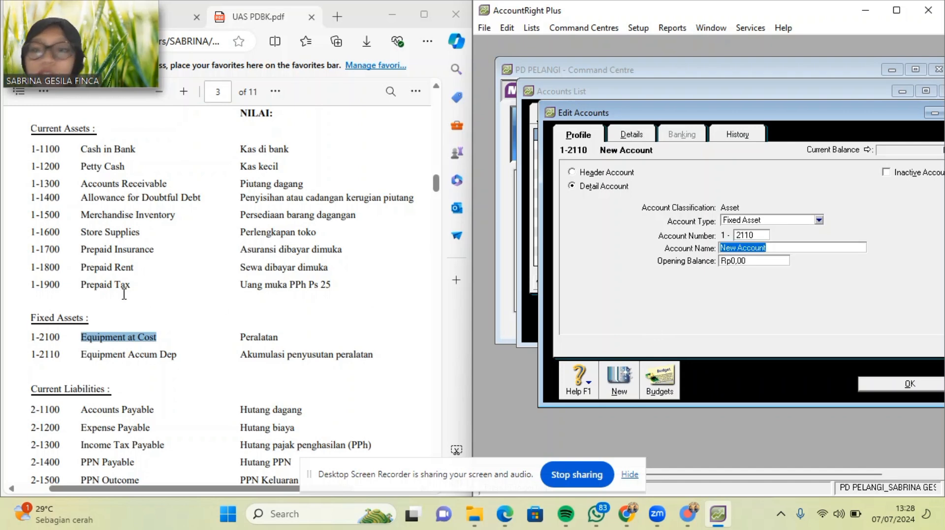
drag(81, 355, 184, 358)
key(ctrl+c)
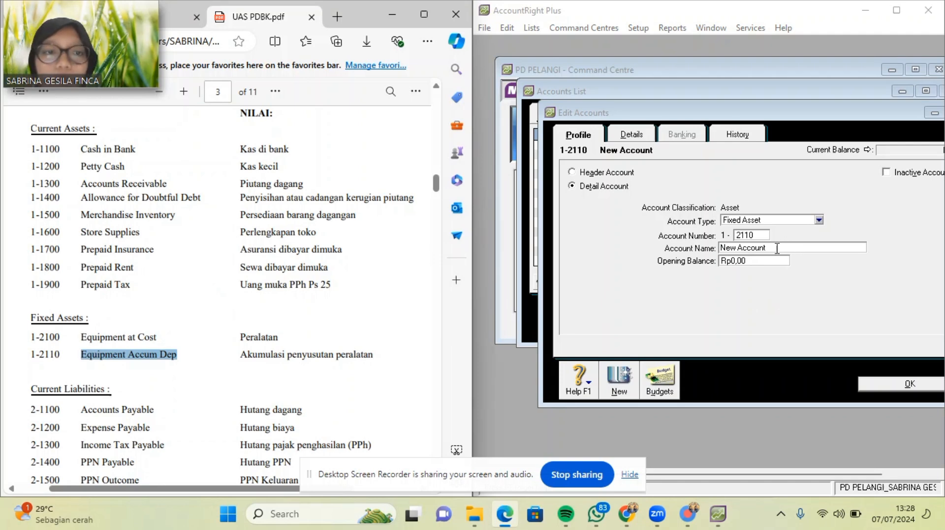
click(668, 273)
key(ctrl+v)
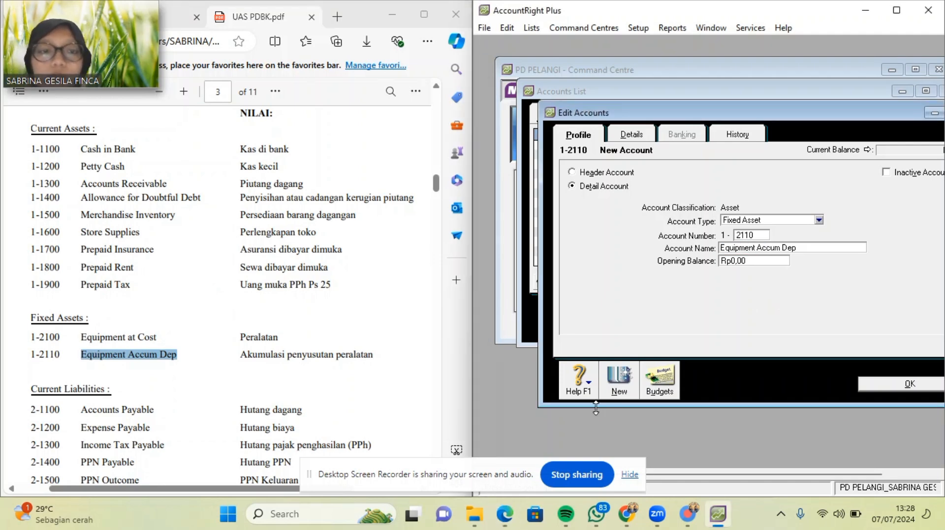
click(871, 384)
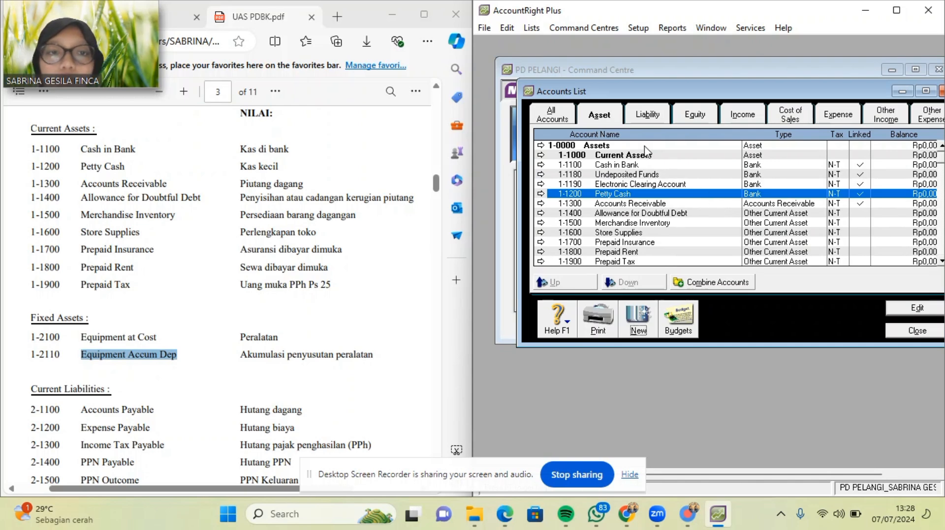
click(628, 165)
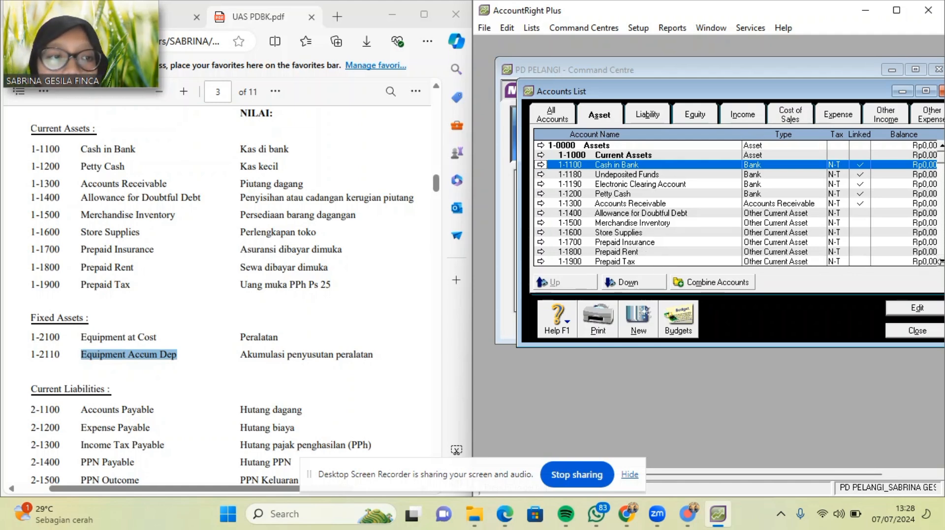
scroll(941, 265, down, 2)
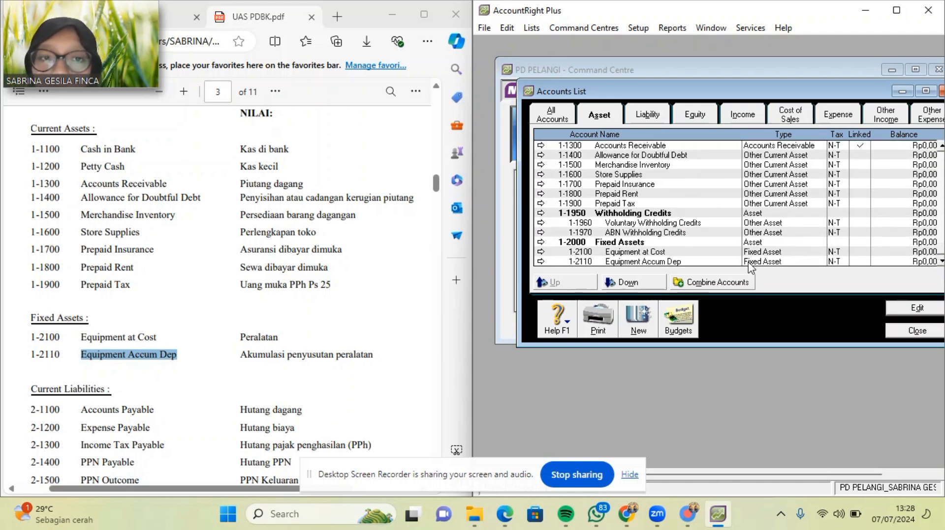
scroll(941, 148, up, 2)
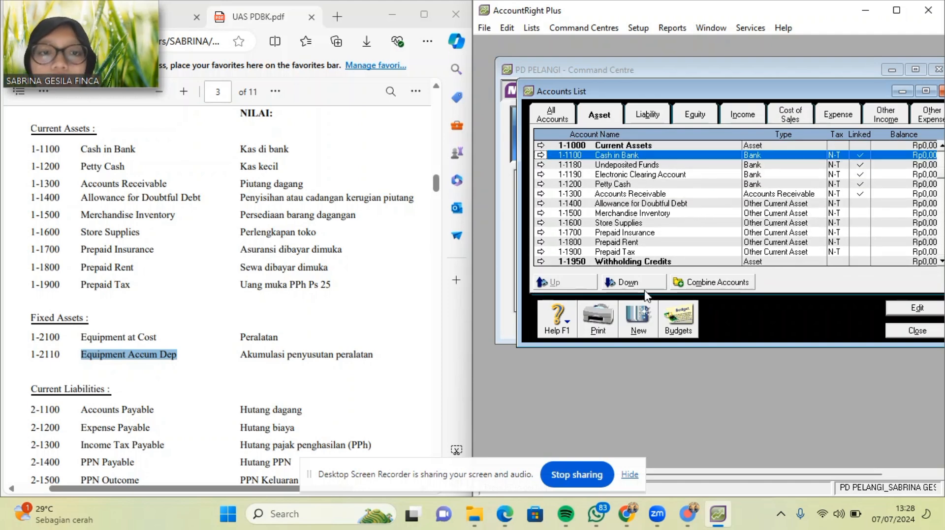
Indent Cash in Bank, Undeposited Funds, Electronic Clearing, Petty Cash, Accounts Receivable and Allowance for Doubtful Debt.
click(644, 285)
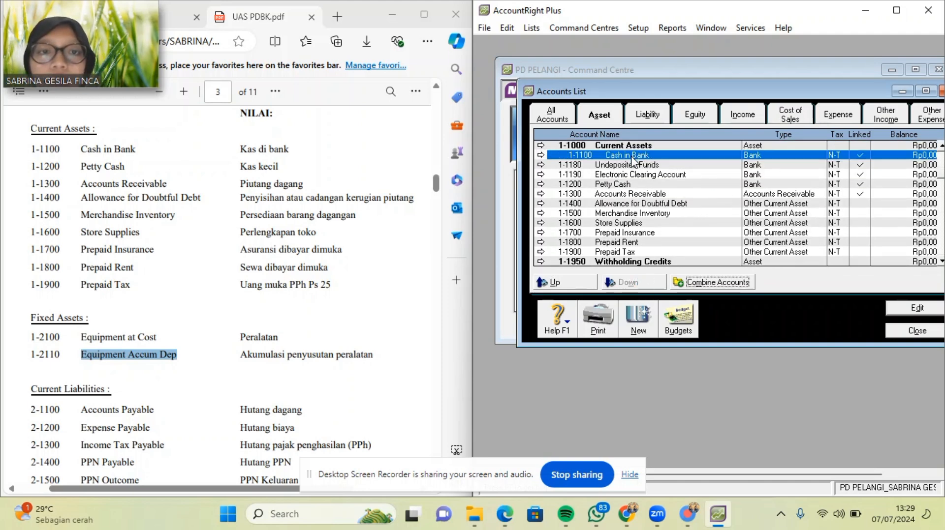
click(631, 164)
click(642, 283)
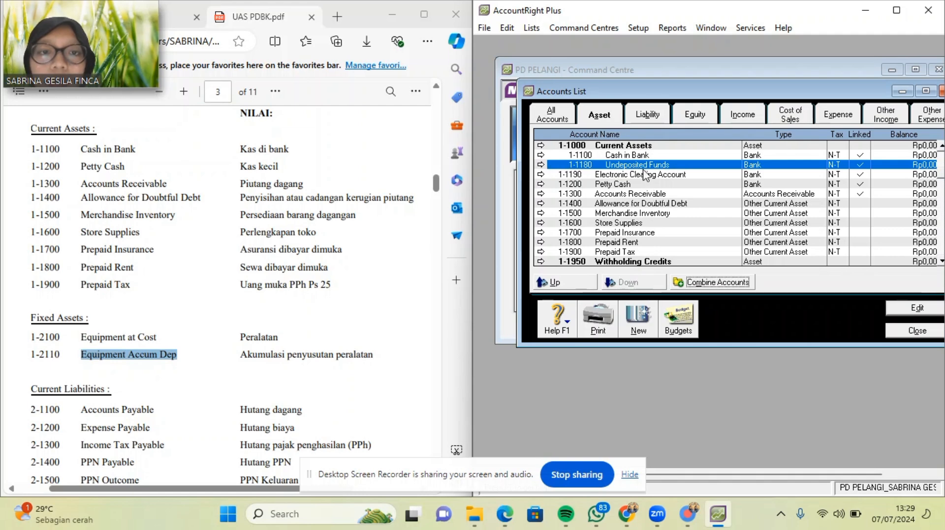
click(643, 175)
click(639, 283)
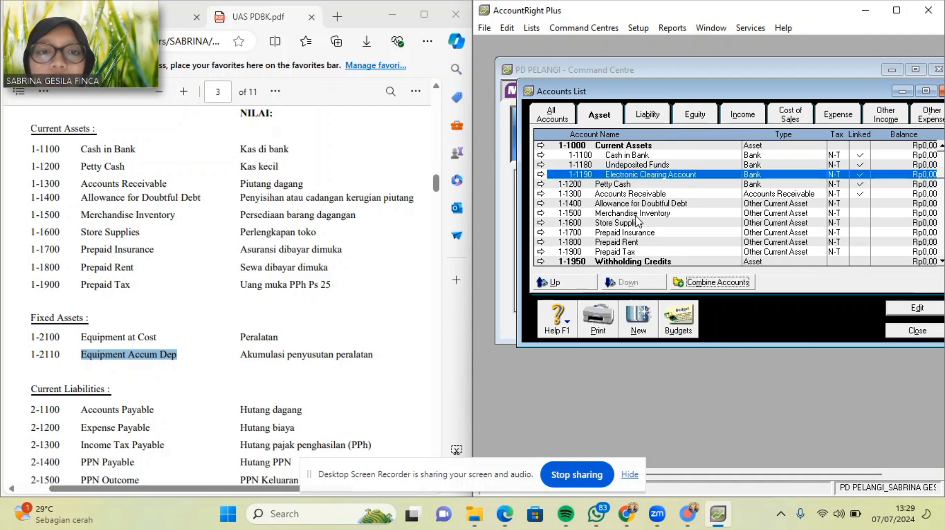
click(631, 184)
click(644, 282)
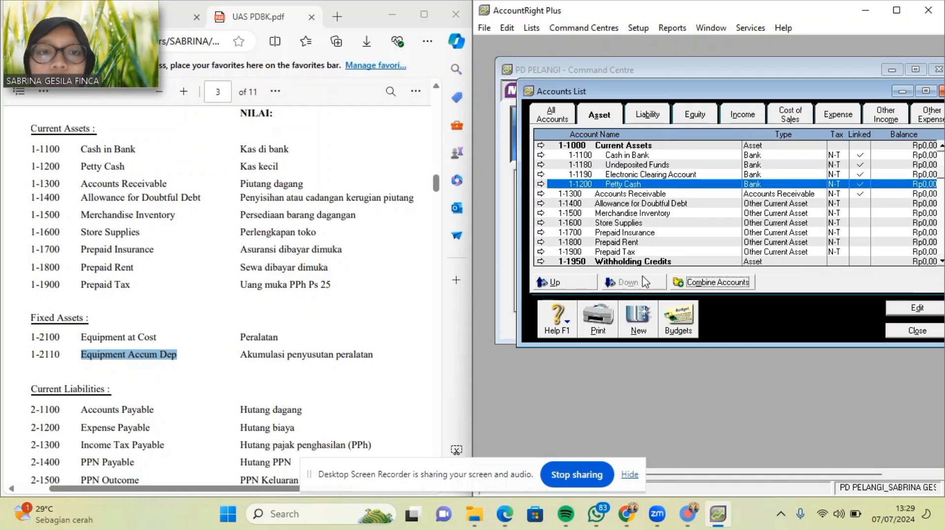
click(633, 194)
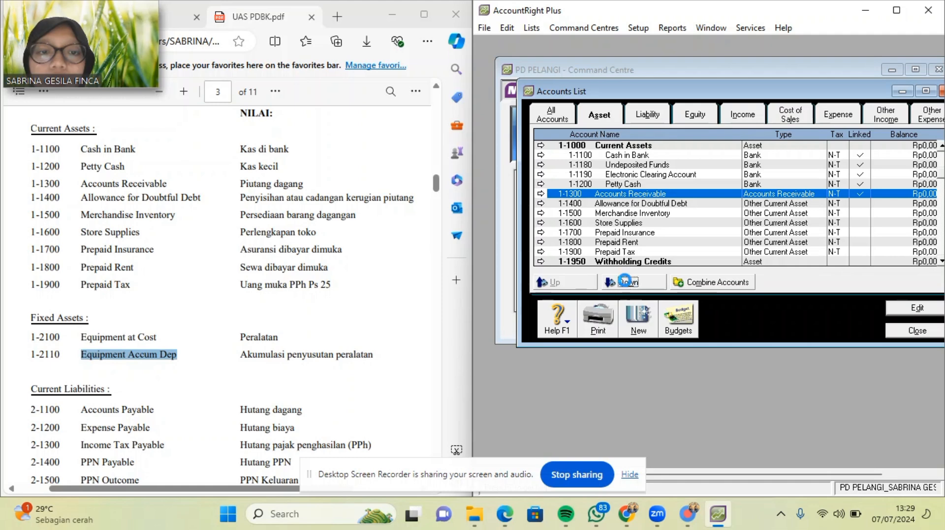
click(624, 282)
click(627, 203)
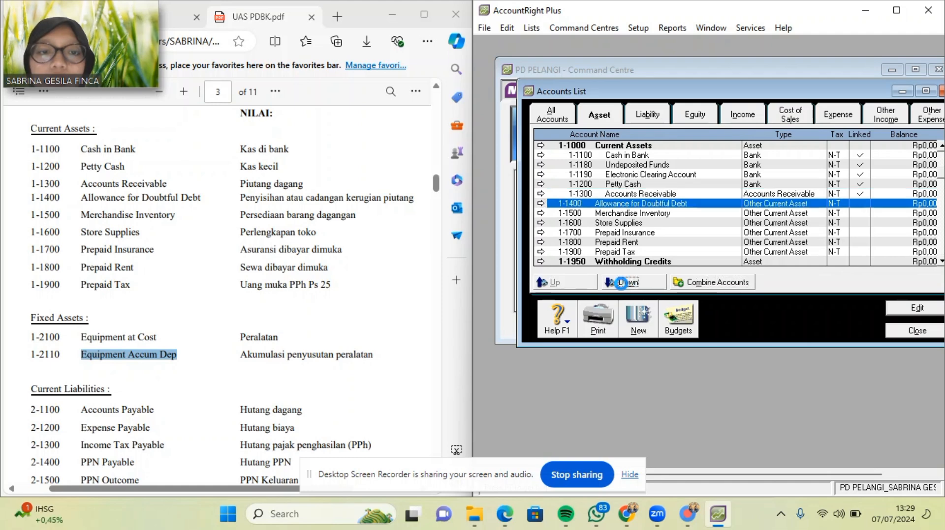
click(620, 283)
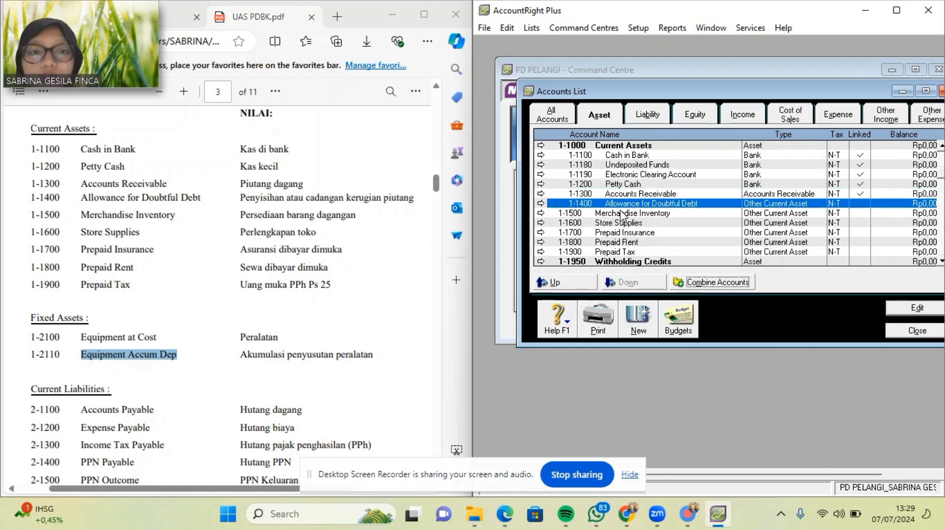
Indent Merchandise Inventory, Store Supplies, Prepaid Insurance, Prepaid Rent and Prepaid Tax under Current Assets.
click(621, 214)
click(625, 282)
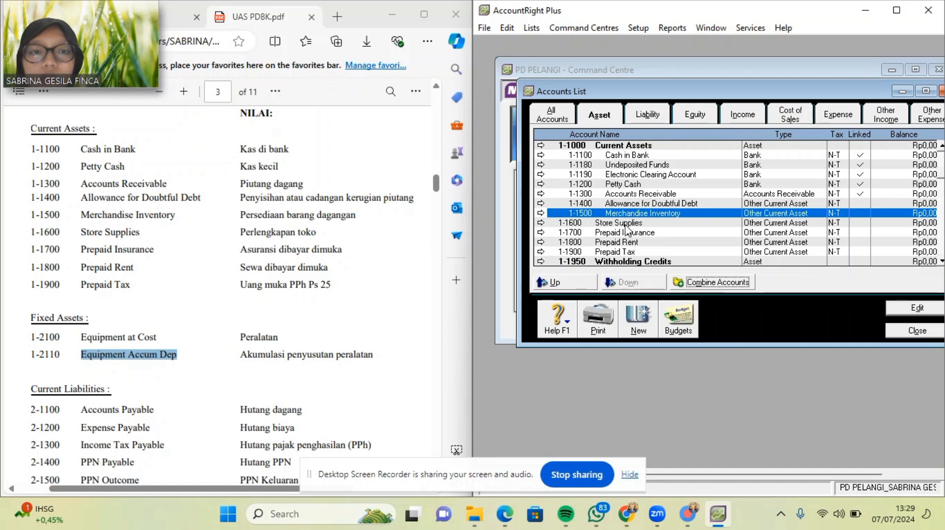
click(628, 223)
click(625, 282)
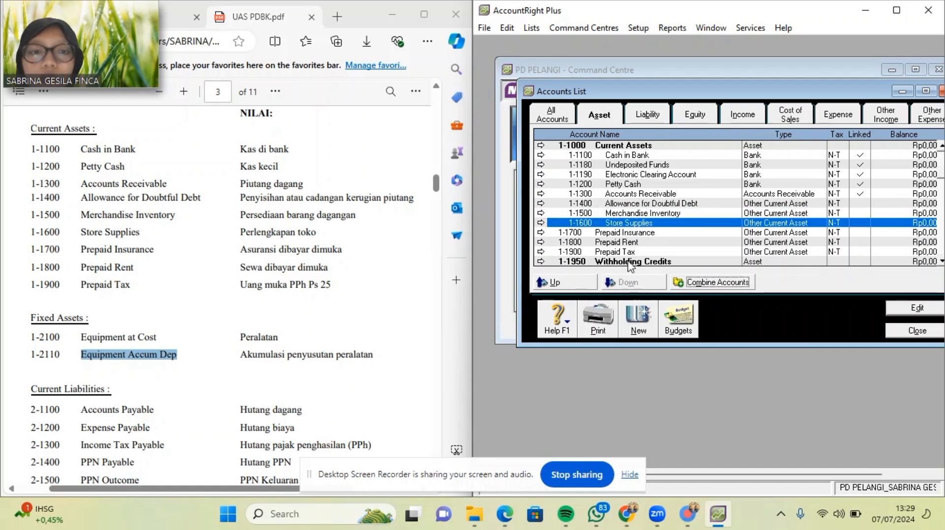
click(627, 233)
click(626, 282)
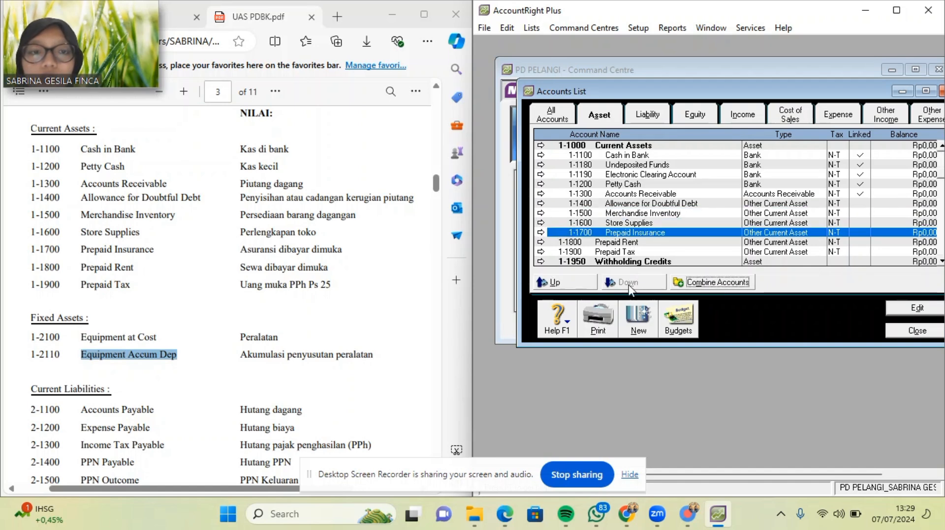
click(623, 242)
click(628, 282)
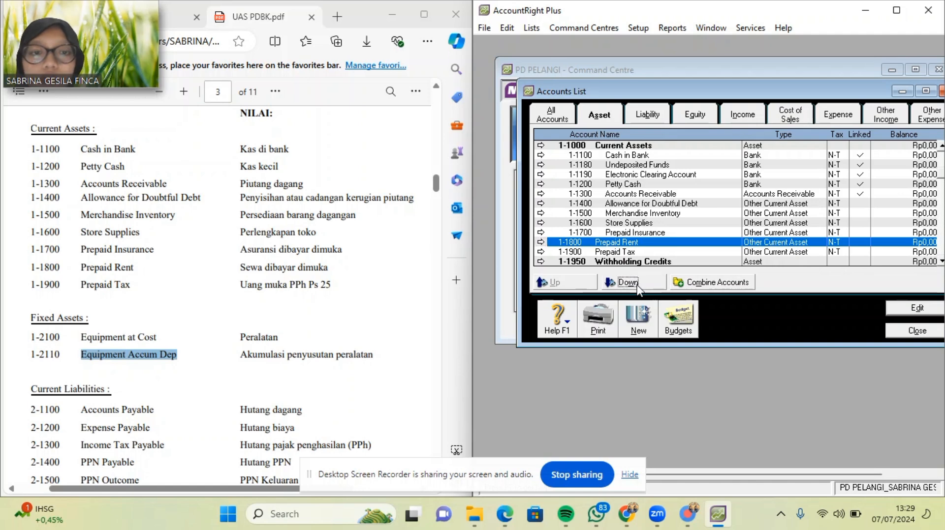
click(627, 253)
click(626, 283)
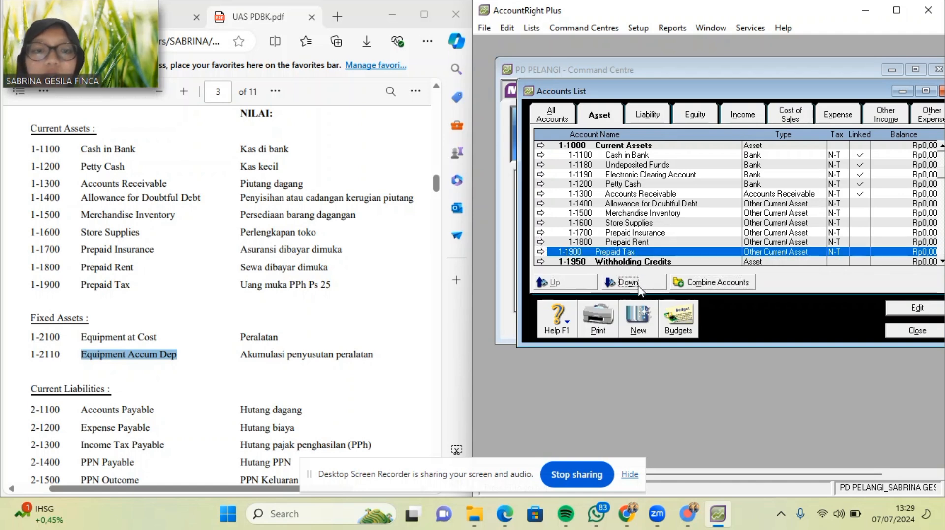
scroll(940, 266, down, 5)
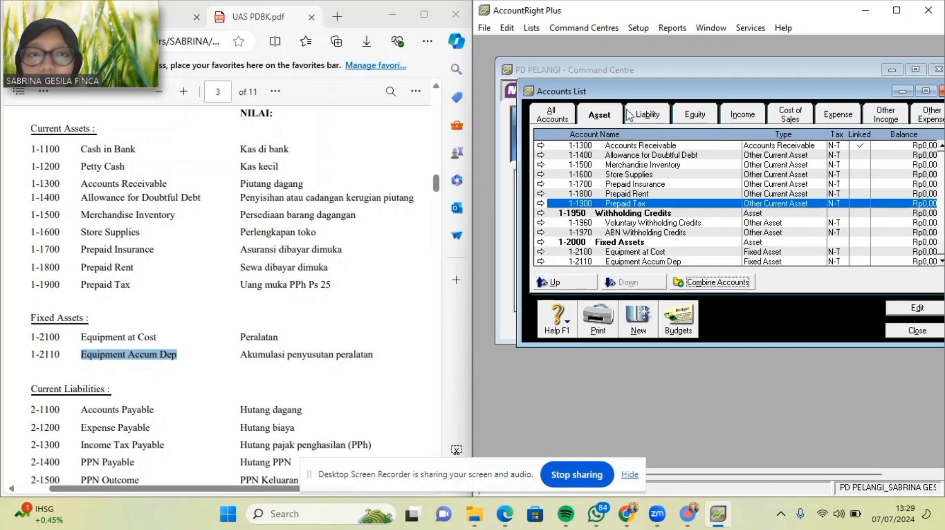
Add 2-1000 Current Liabilities as a header account in the liability list.
click(639, 116)
scroll(320, 312, down, 3)
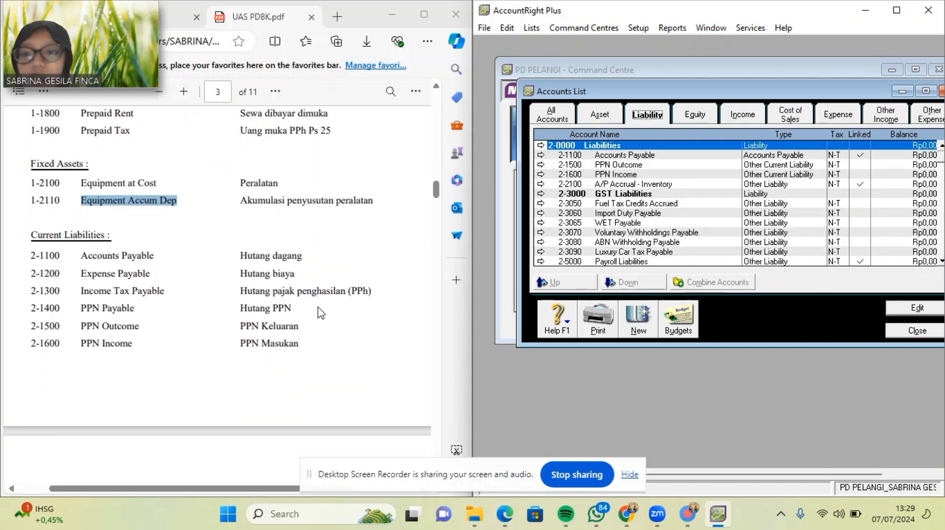
click(635, 329)
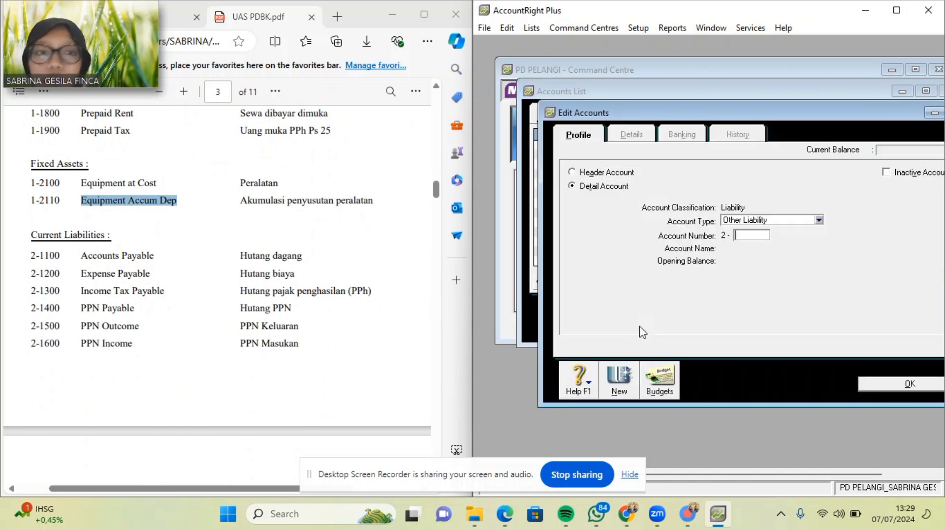
click(590, 177)
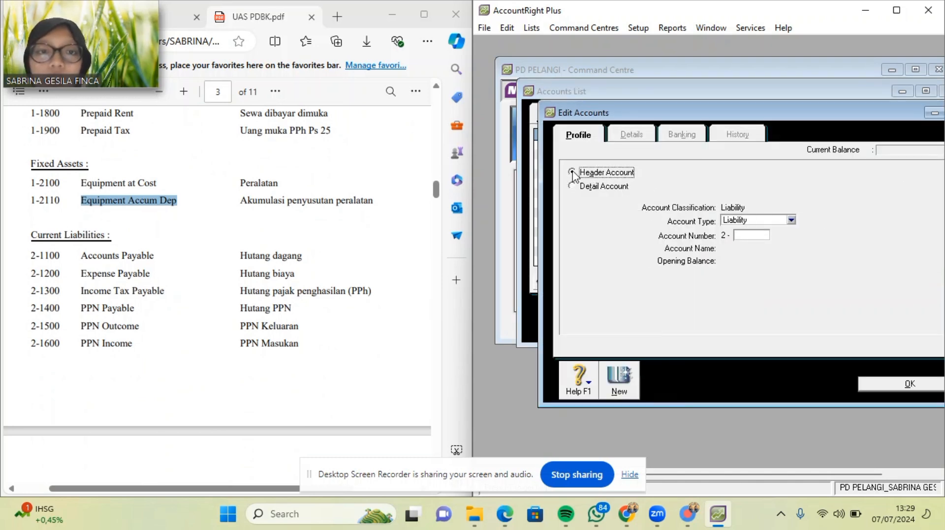
click(759, 237)
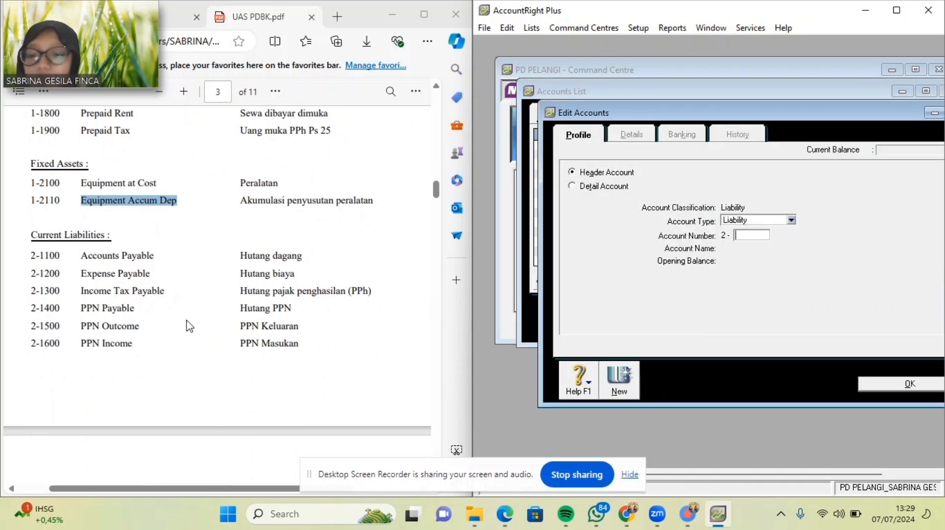
key(Tab)
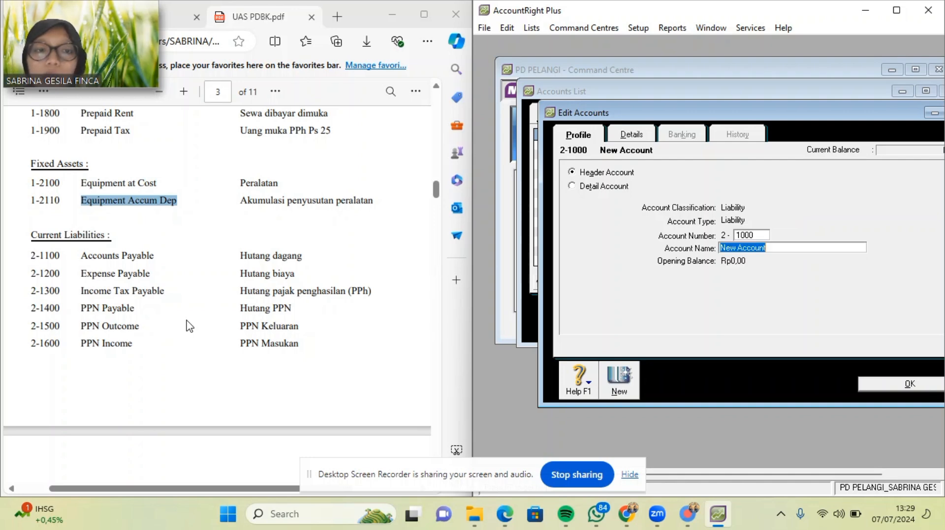
drag(33, 240, 102, 239)
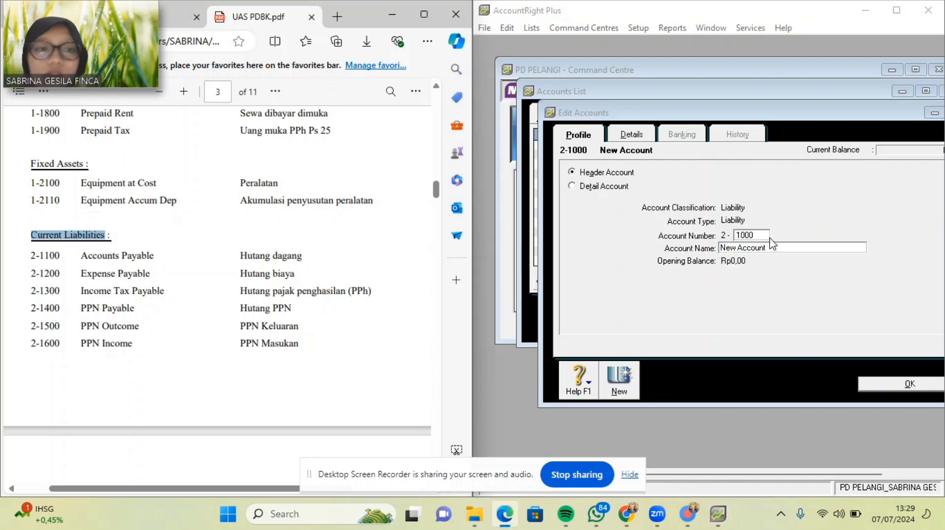
drag(785, 247, 715, 250)
text(Current Liabilities)
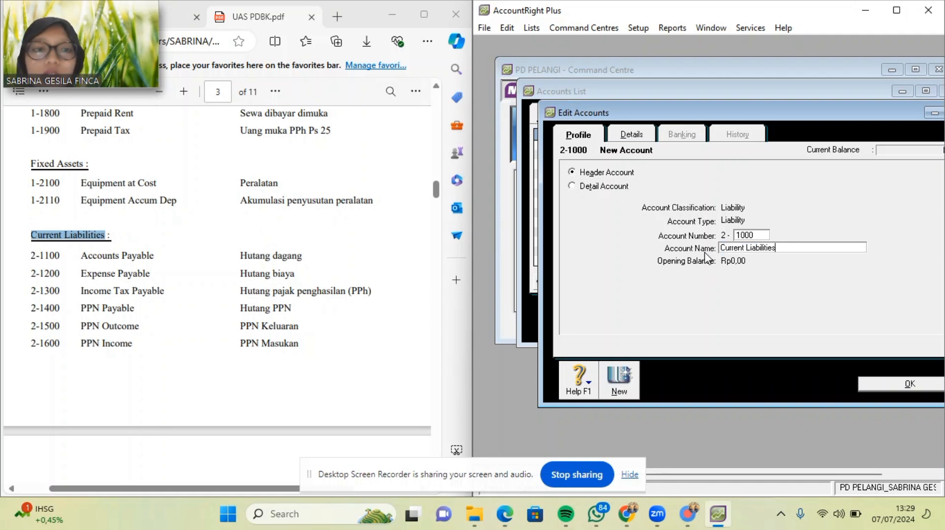
click(887, 385)
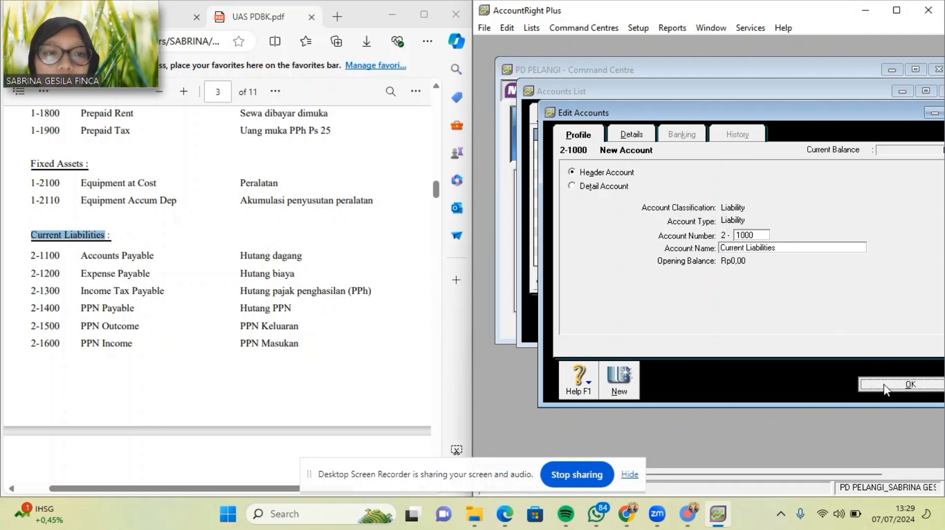
Add 2-2000 Long Term Liabilities as a Liability header account, with the name copied from the PDF.
click(651, 314)
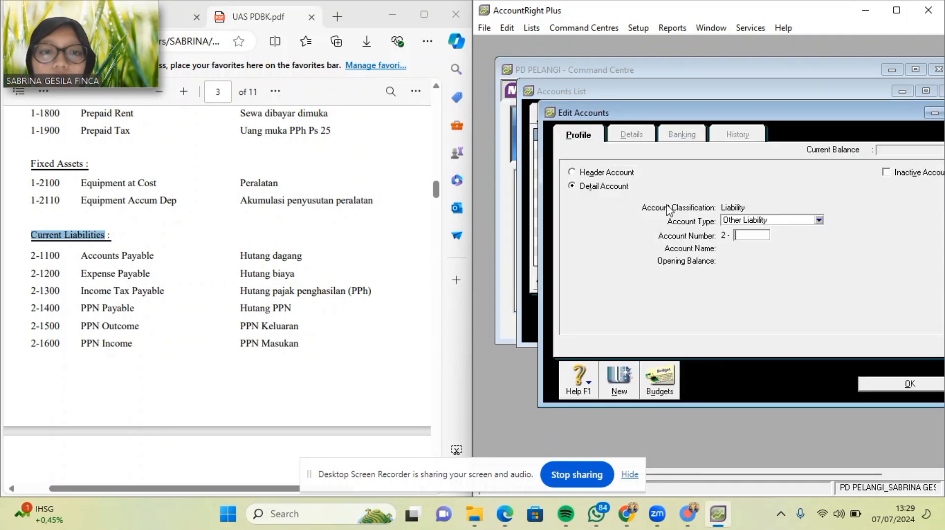
click(594, 175)
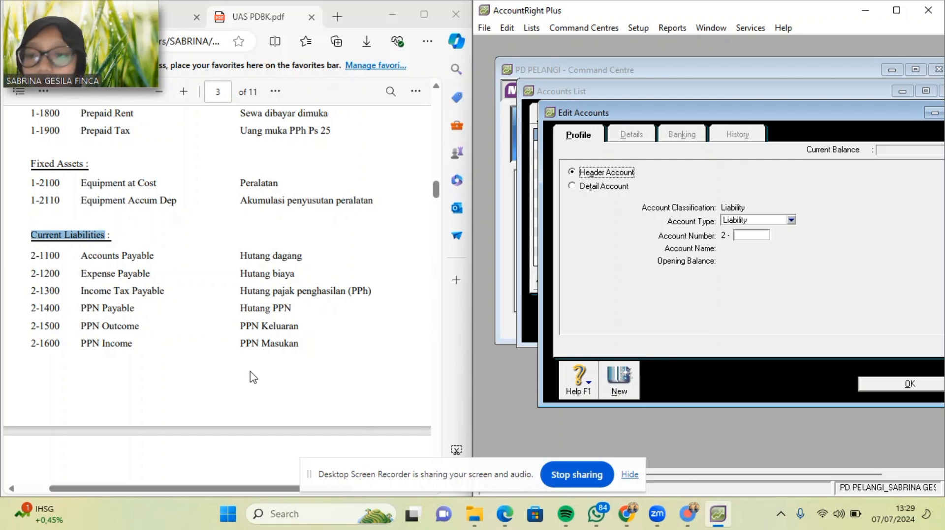
scroll(251, 371, down, 3)
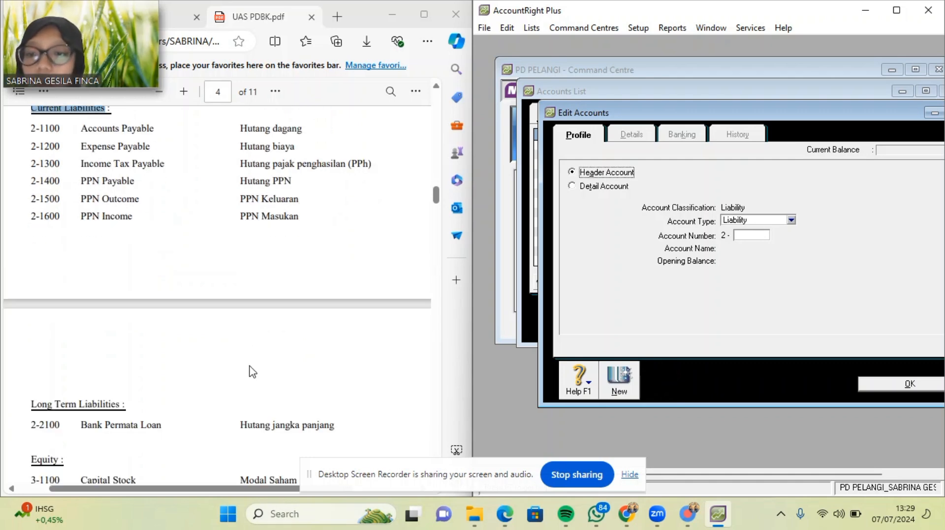
click(791, 220)
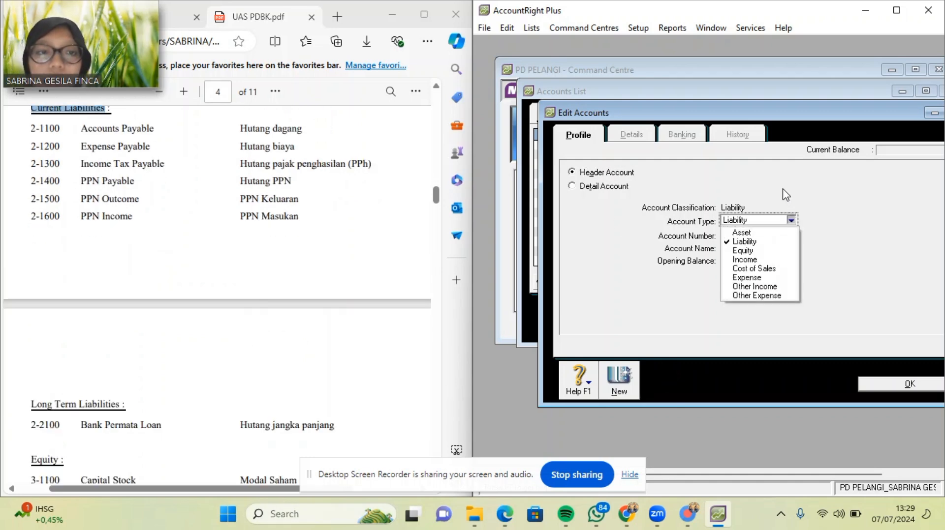
click(775, 222)
text(2)
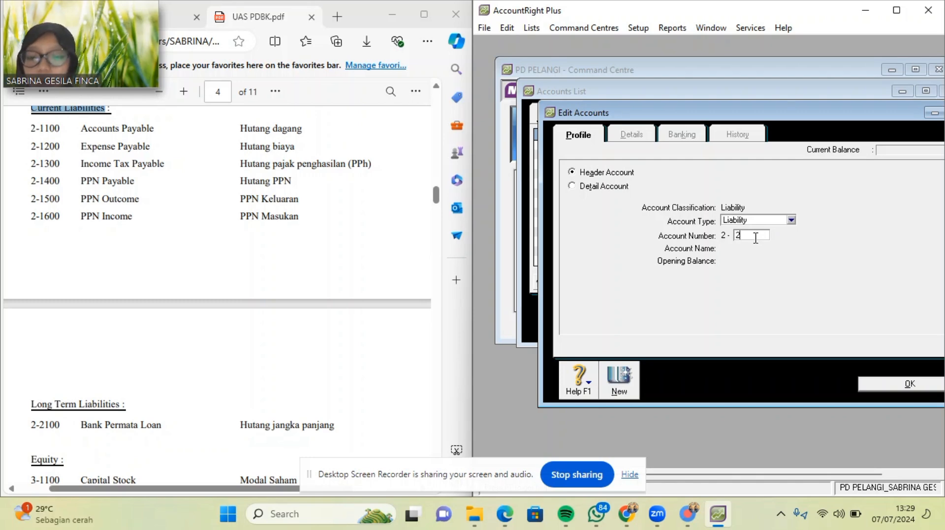
text(000)
key(Tab)
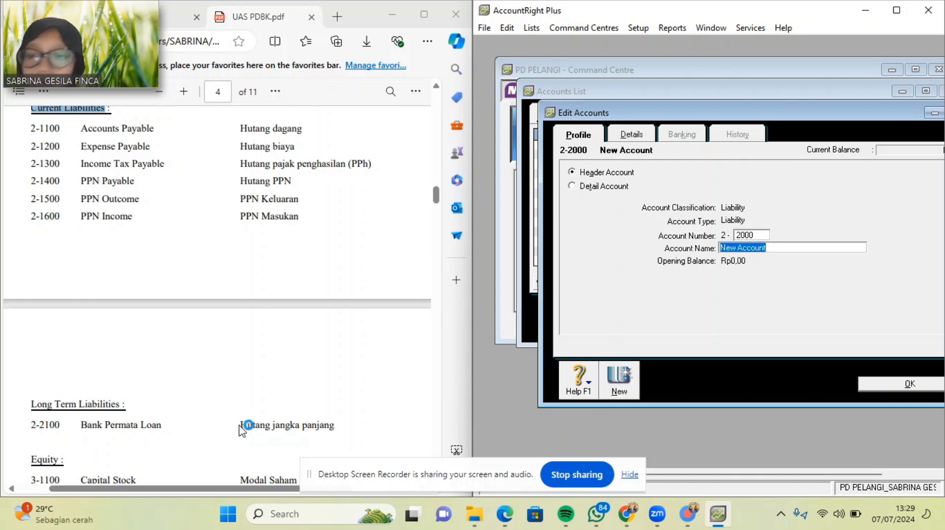
click(29, 404)
drag(30, 404, 138, 401)
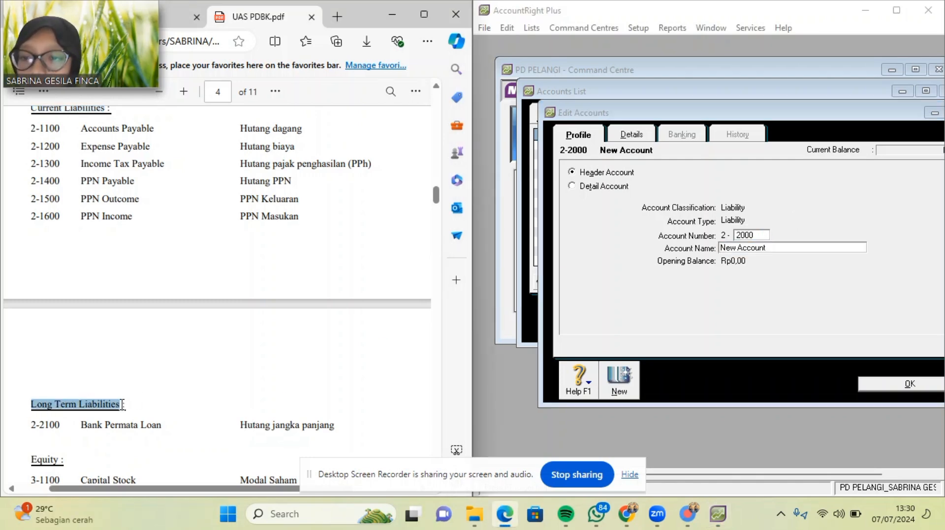
key(ctrl+c)
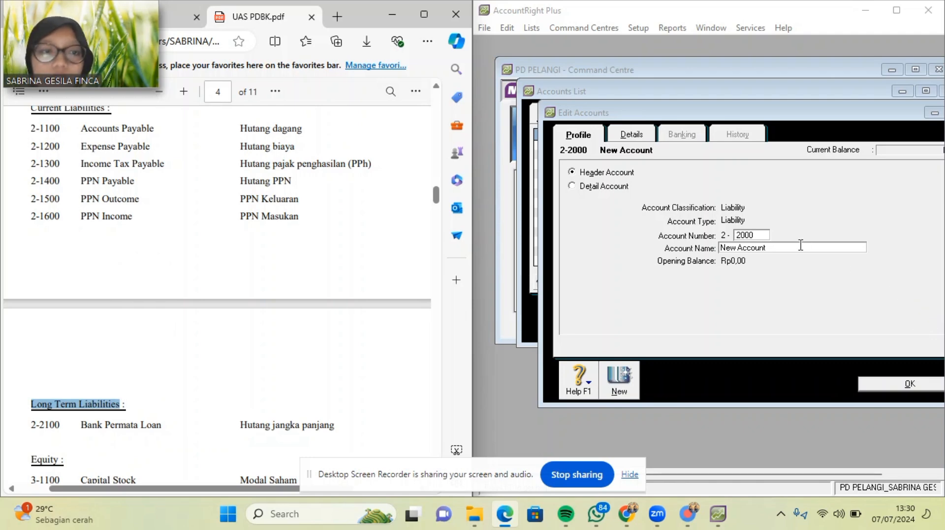
click(722, 260)
key(ctrl+v)
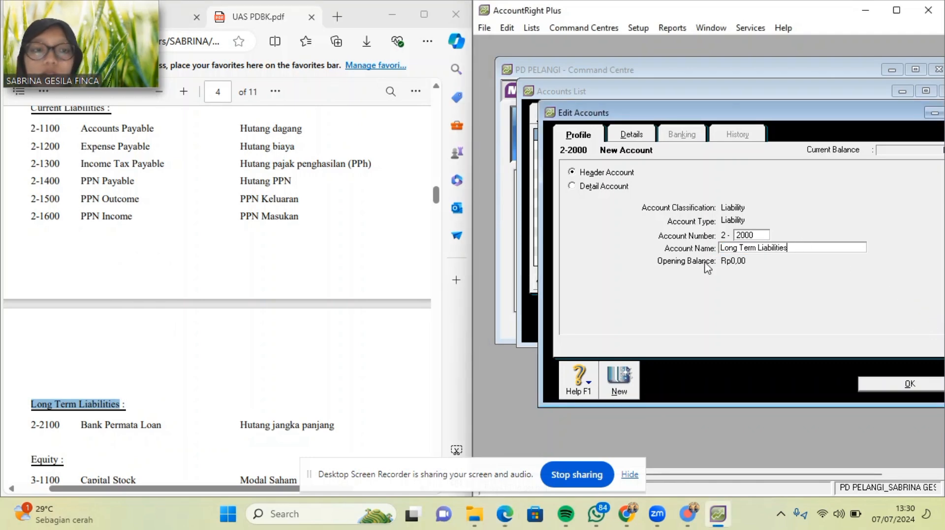
click(899, 385)
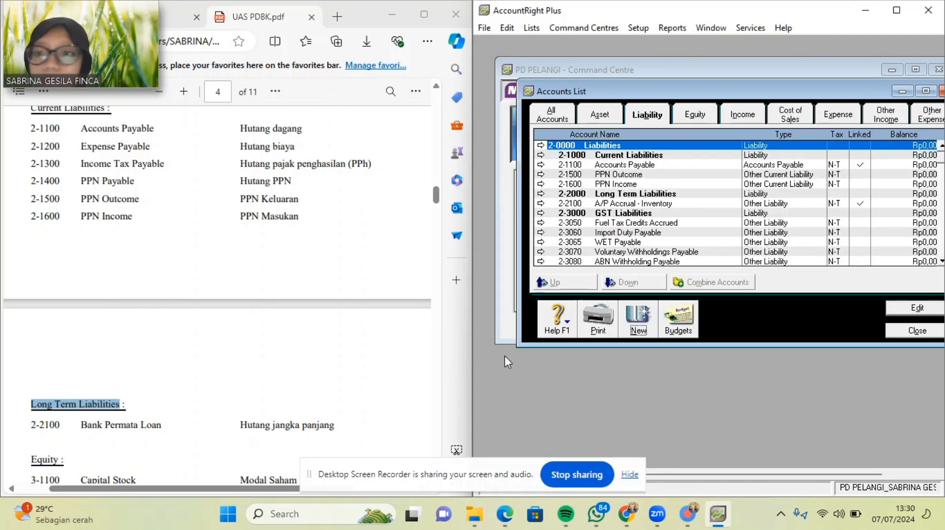
Add Other Current Liability account 2-1200 Expense Payable, with the name pasted from the PDF.
scroll(309, 318, up, 1)
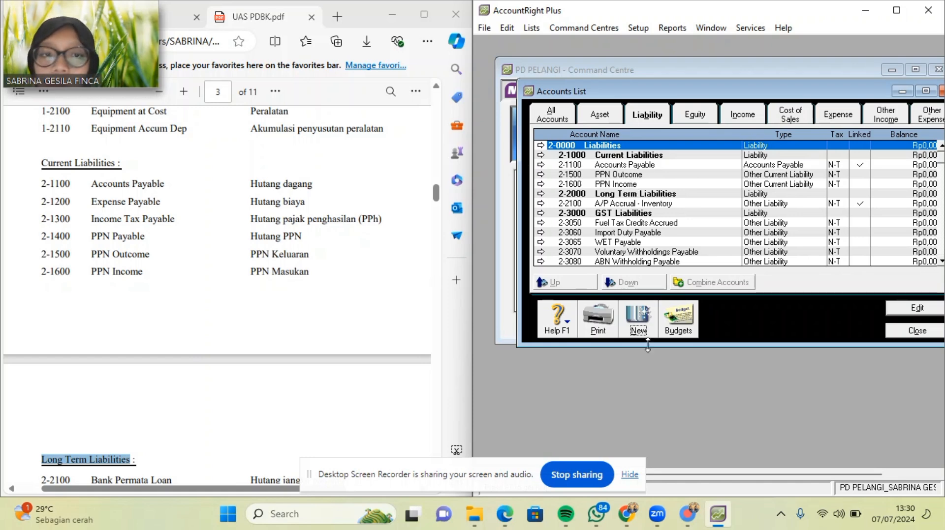
click(639, 323)
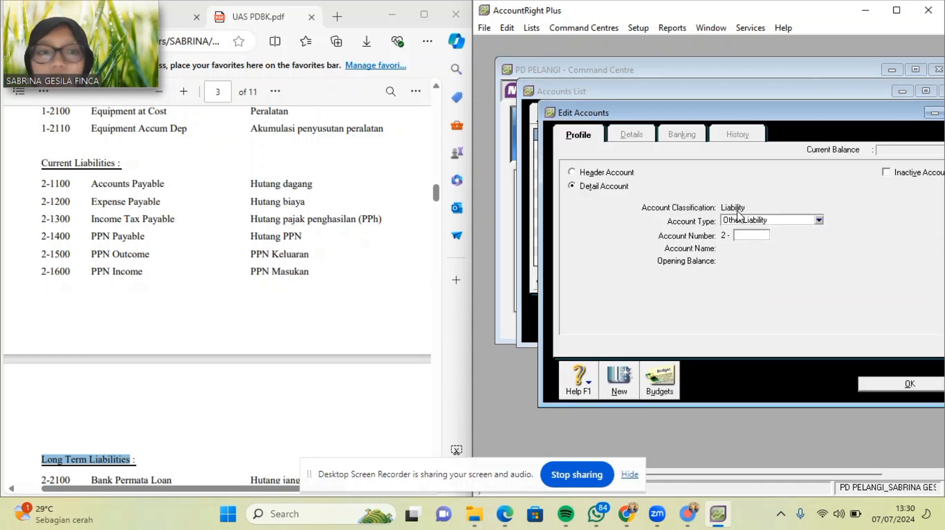
click(818, 220)
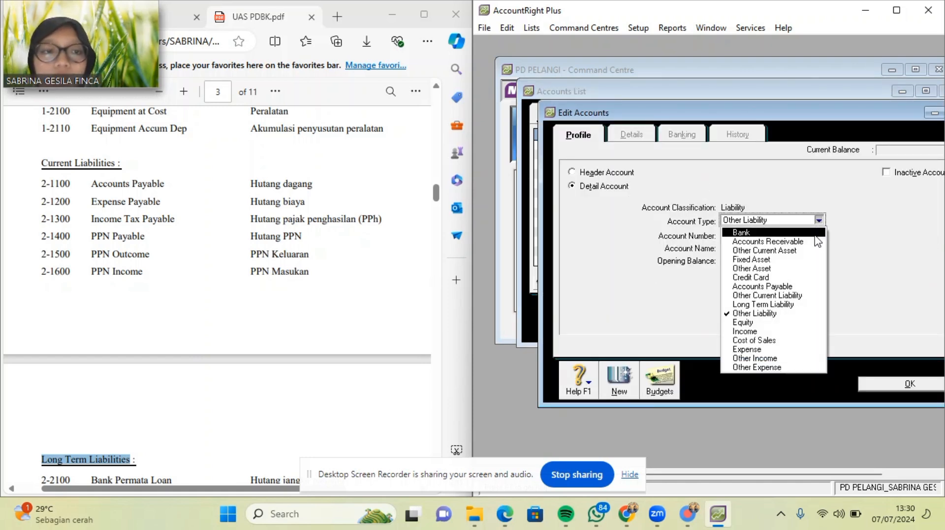
click(811, 295)
click(757, 234)
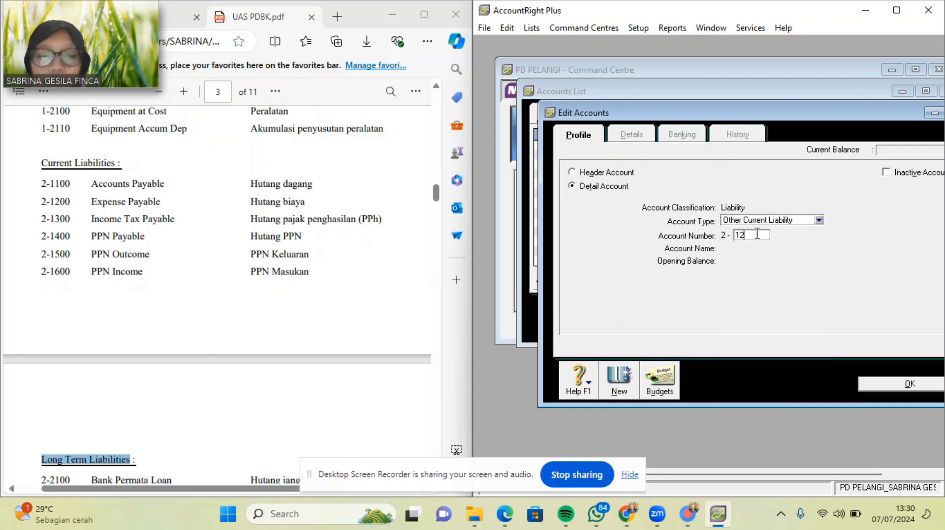
key(Tab)
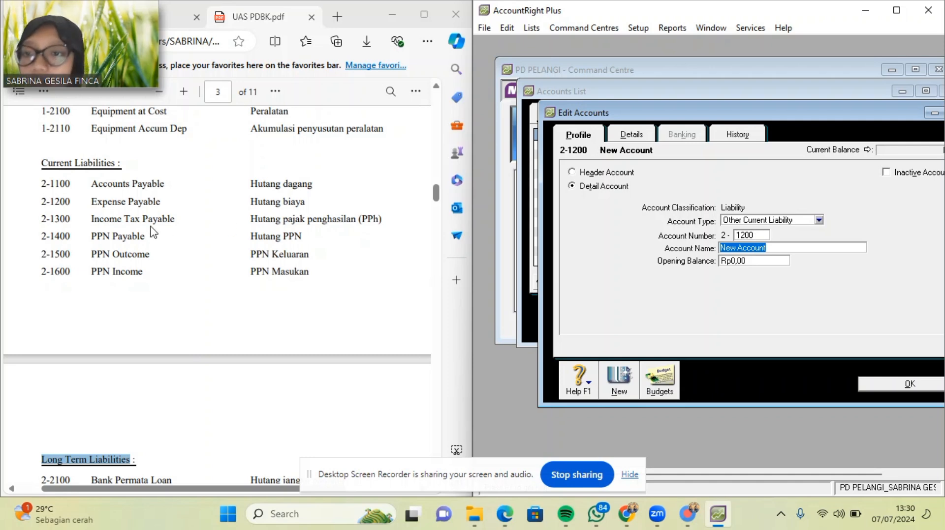
drag(91, 201, 164, 207)
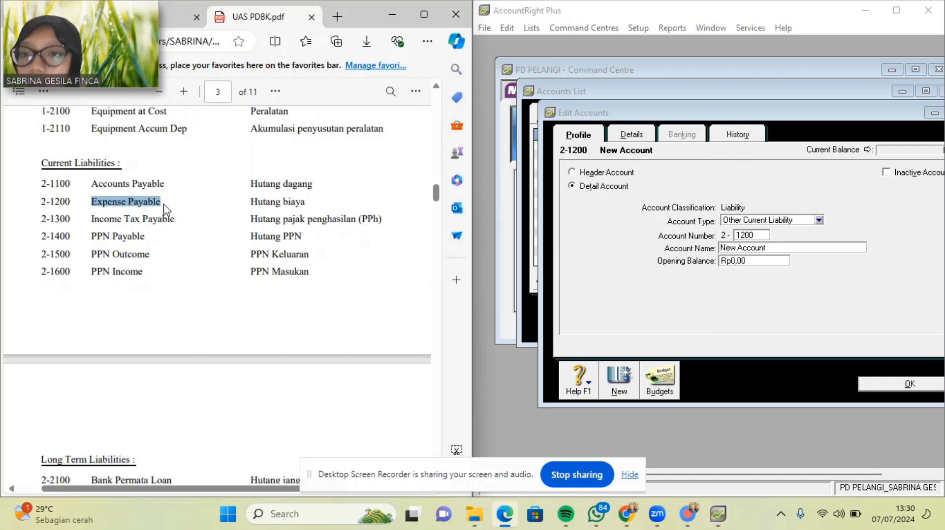
click(766, 251)
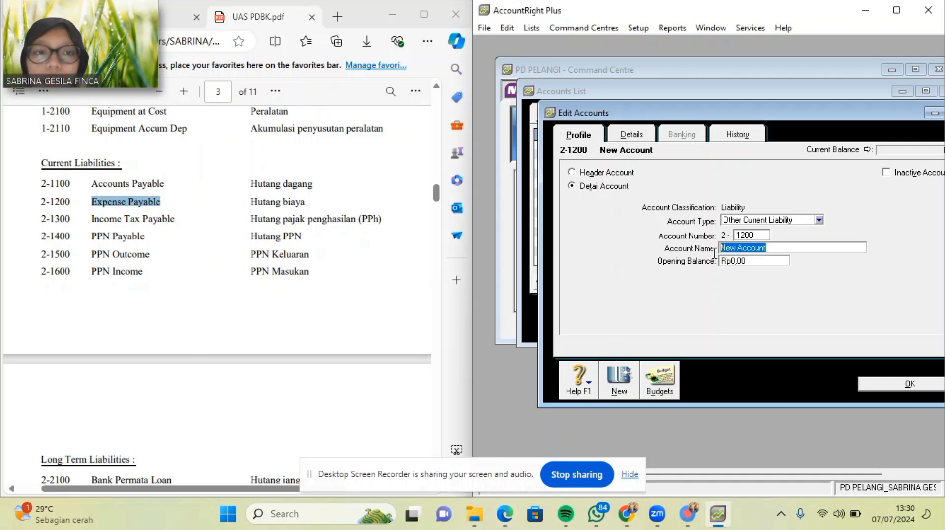
key(ctrl+v)
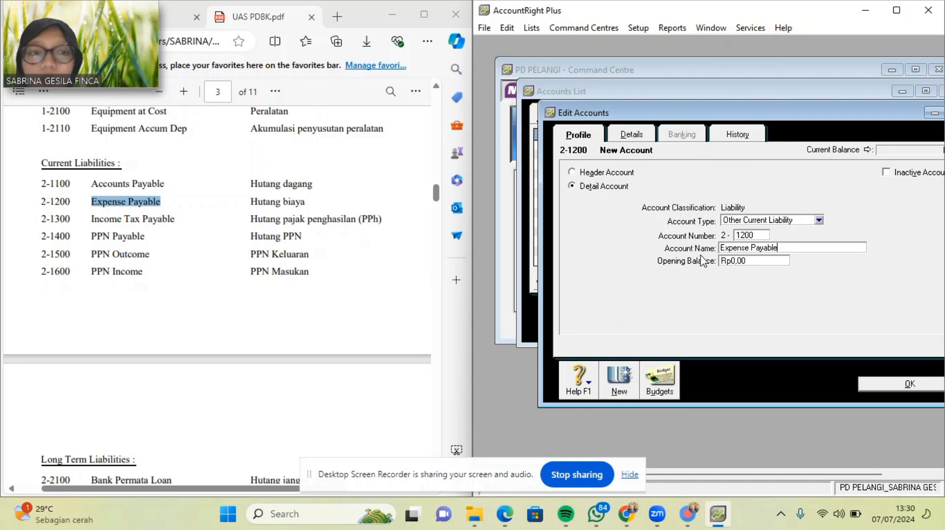
click(615, 387)
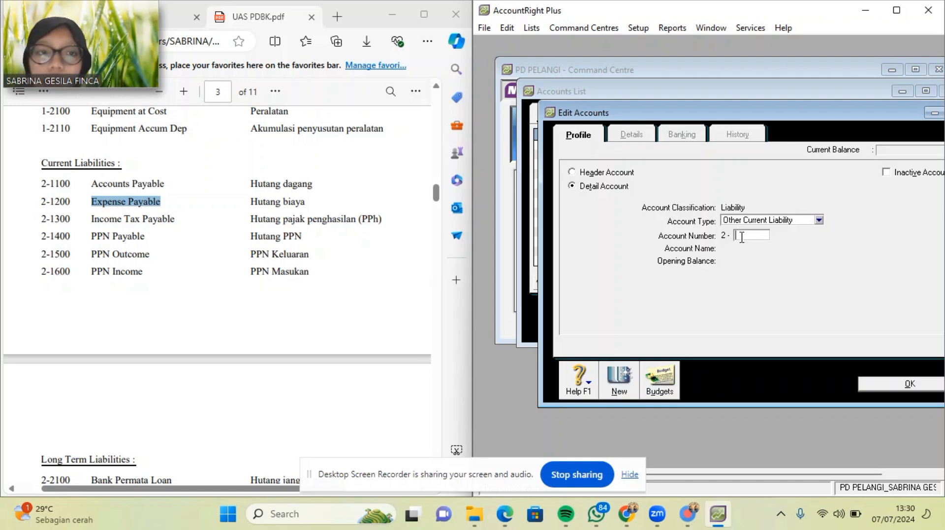
Add account 2-1300 Income Tax Payable, with the name pasted from the PDF.
text(1300)
key(Tab)
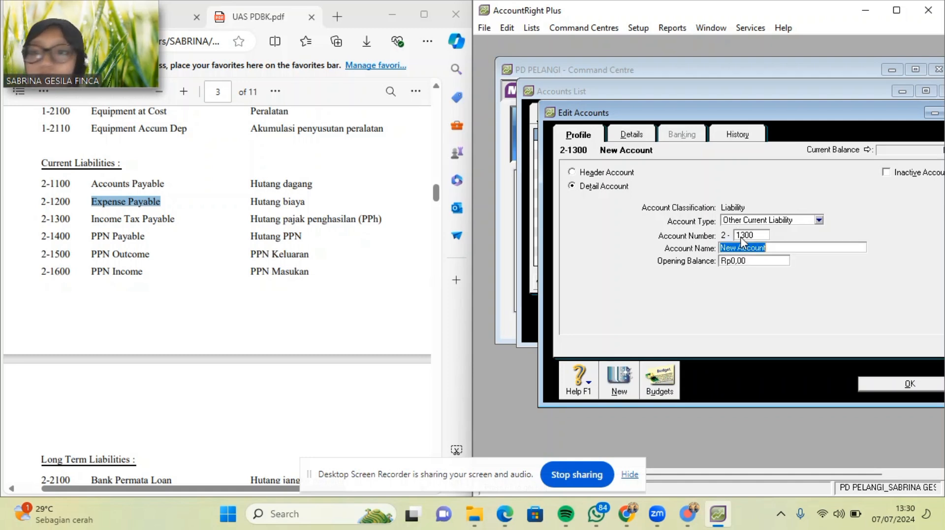
drag(93, 220, 169, 220)
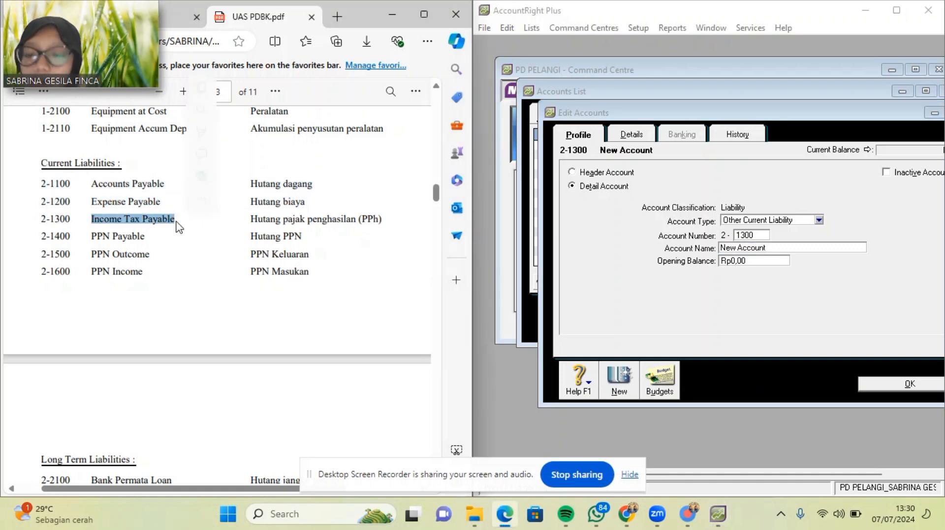
click(761, 251)
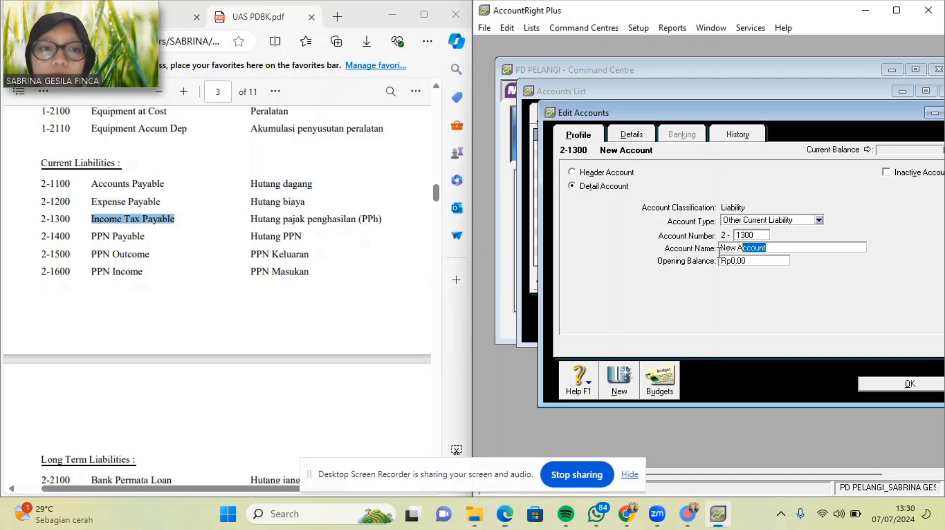
key(ctrl+v)
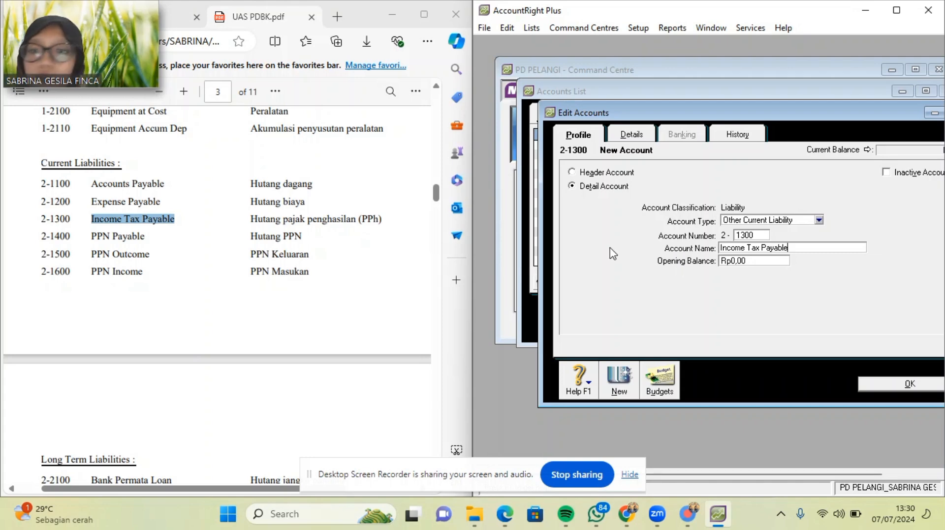
click(623, 381)
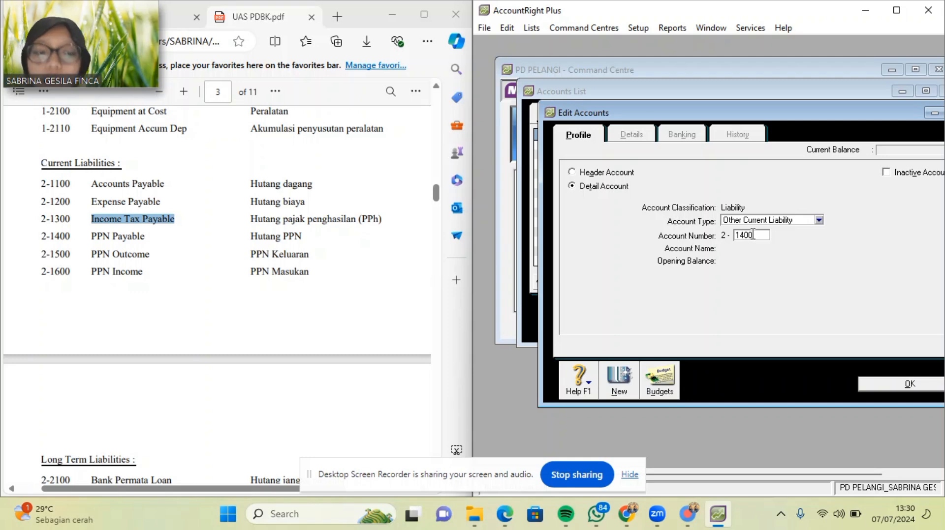
Add account 2-1400 PPN Payable and return to the accounts list.
key(Tab)
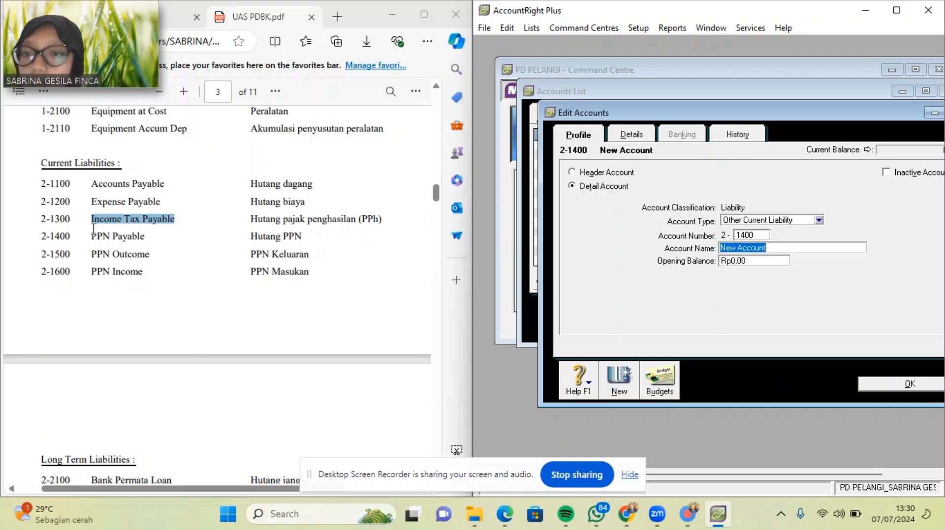
drag(92, 236, 148, 242)
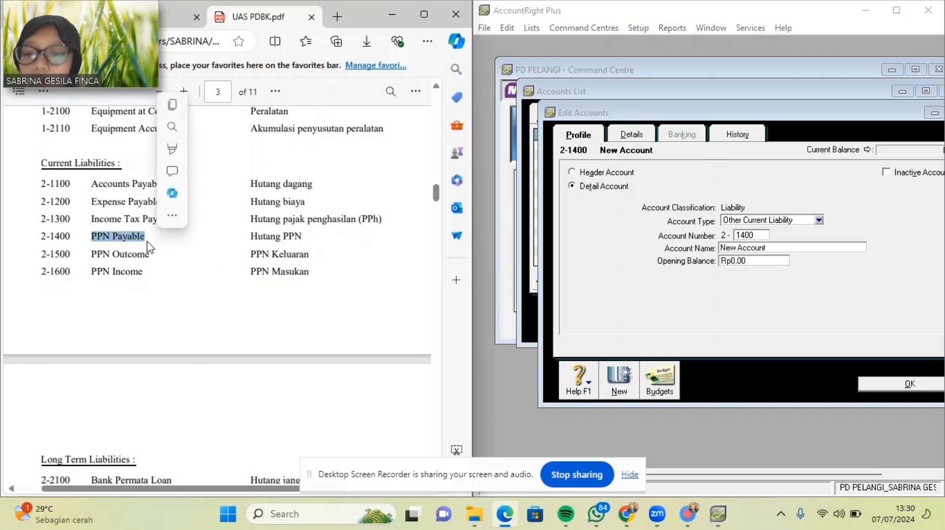
click(770, 248)
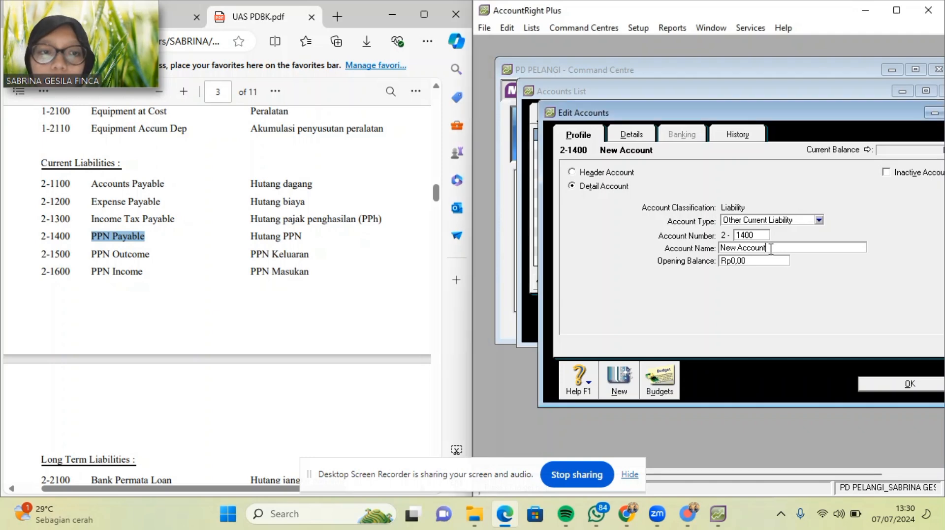
key(ctrl+v)
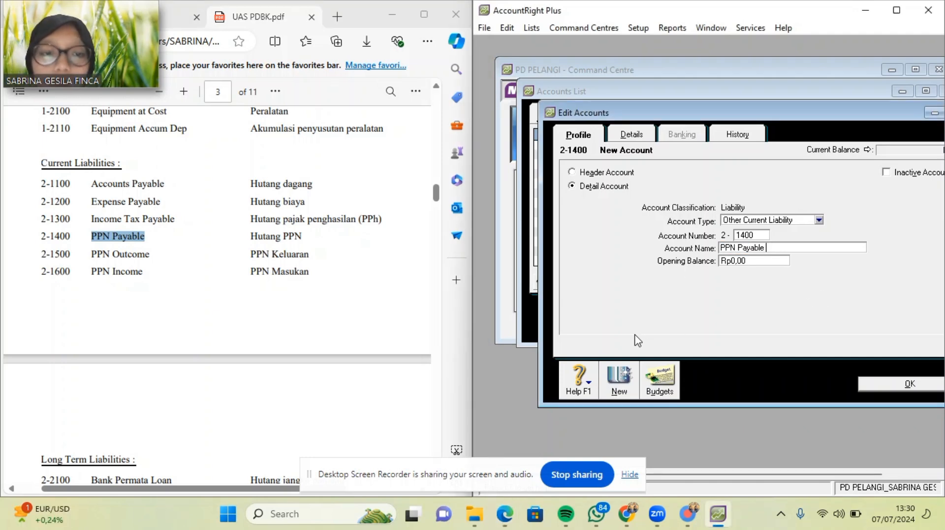
click(913, 385)
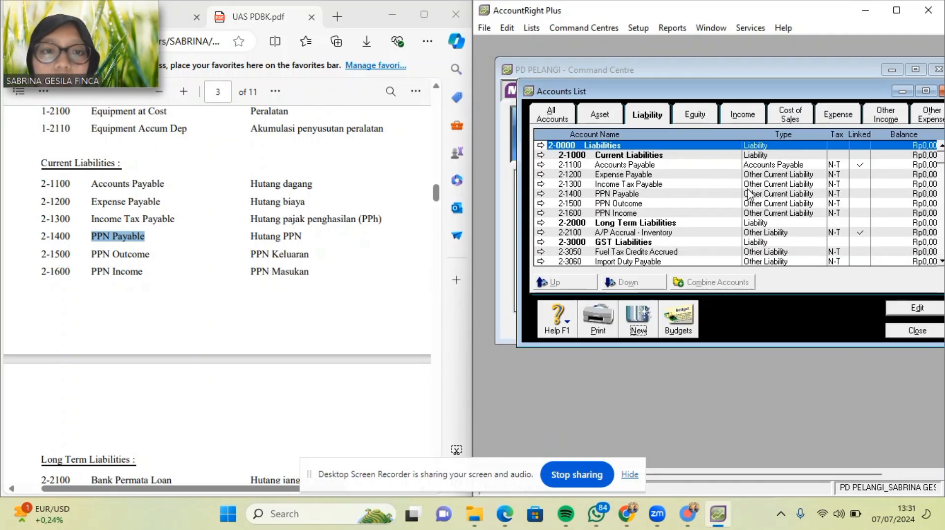
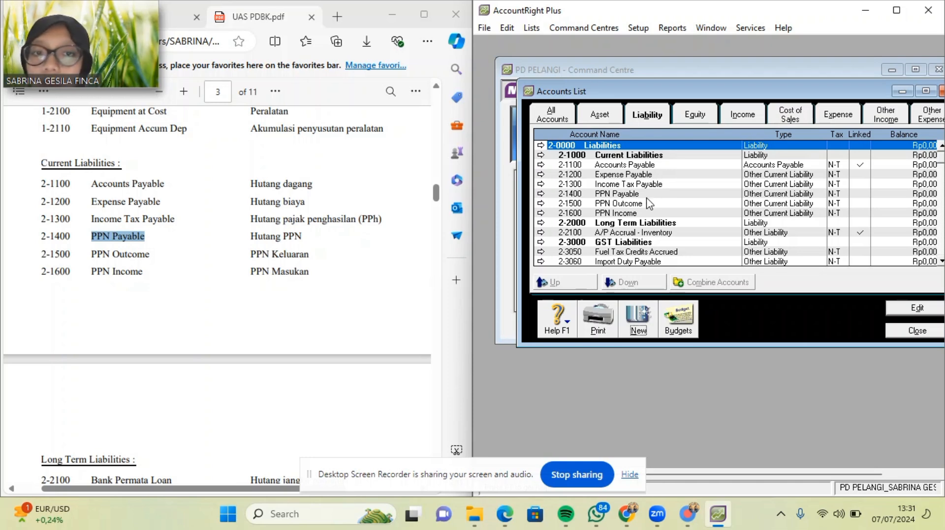
Rename account 2-2100 to Bank Permata Loan, pasted from the PDF, as a Long Term Liability.
double_click(685, 232)
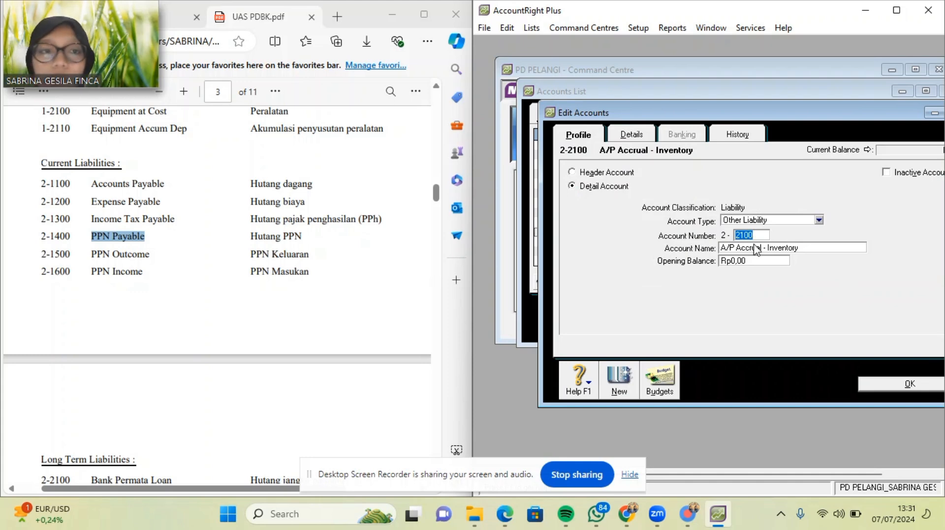
scroll(248, 295, down, 3)
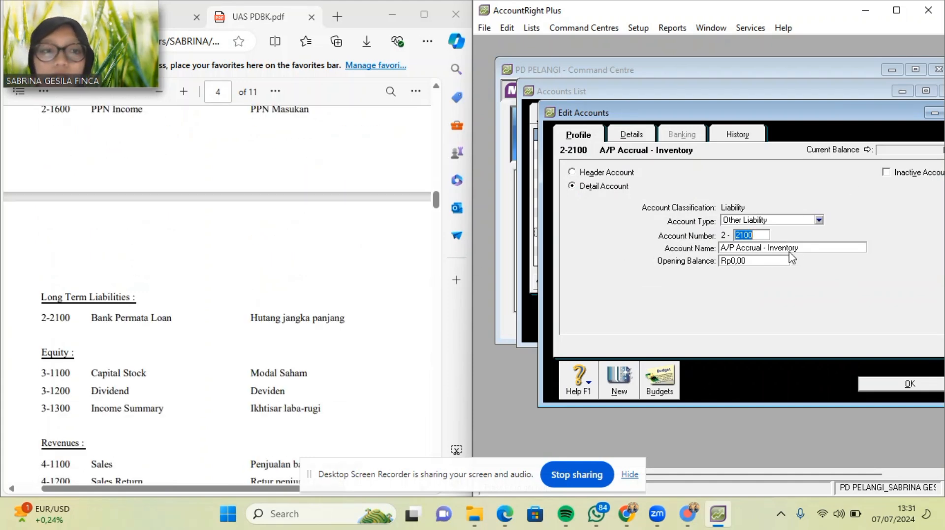
click(801, 250)
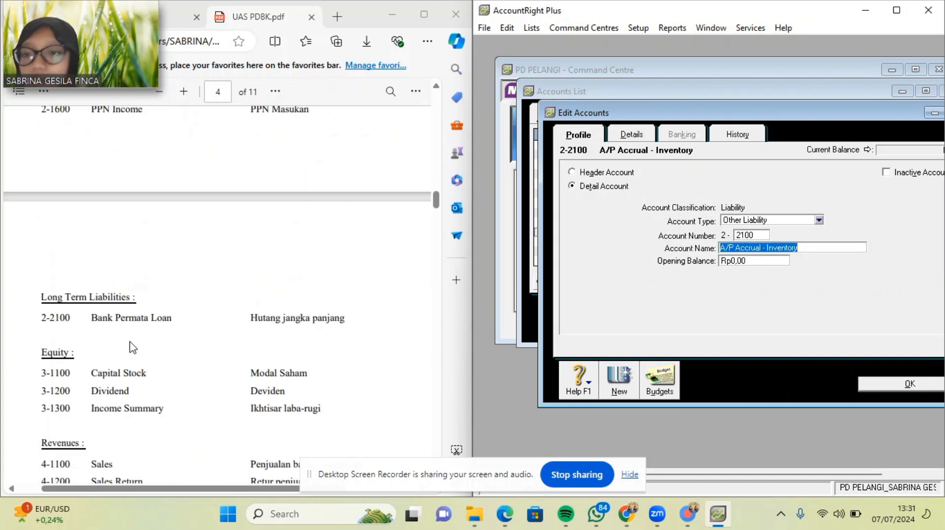
drag(92, 318, 171, 319)
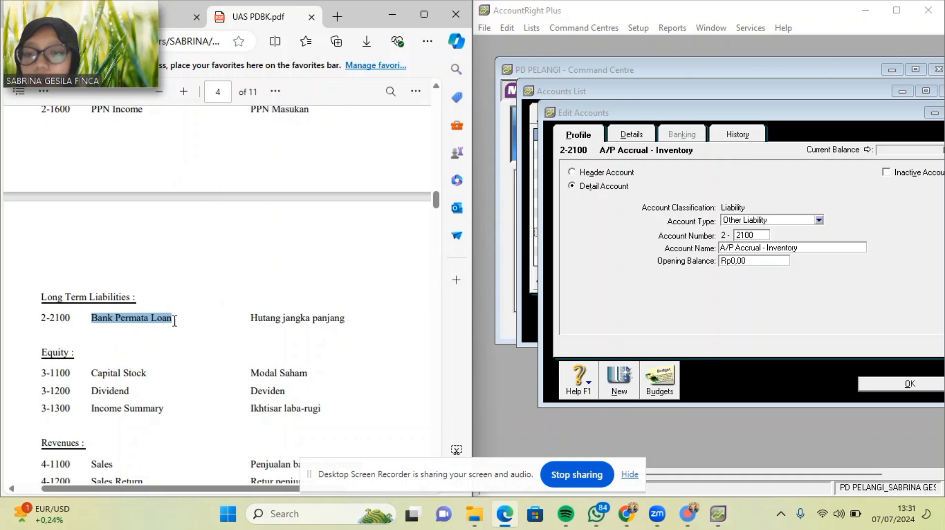
key(ctrl+c)
click(816, 248)
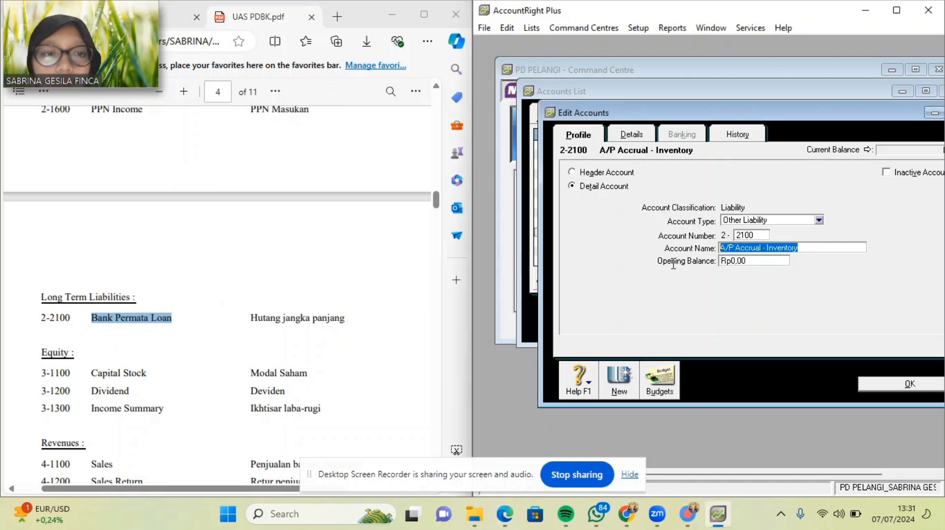
key(ctrl+v)
click(819, 220)
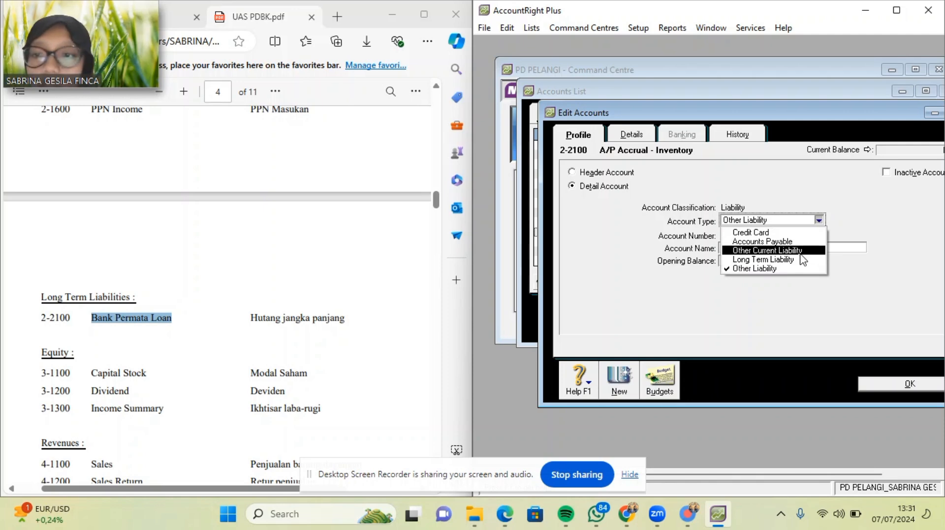
click(802, 260)
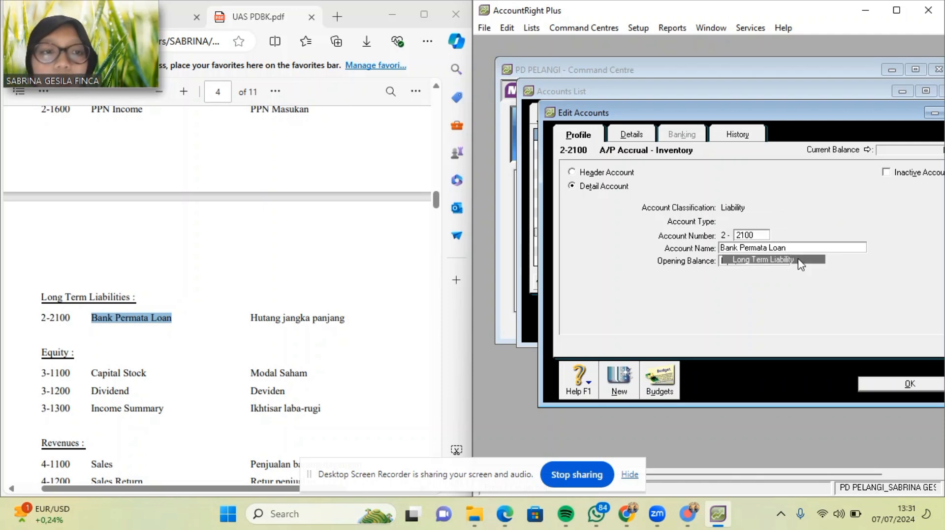
click(875, 385)
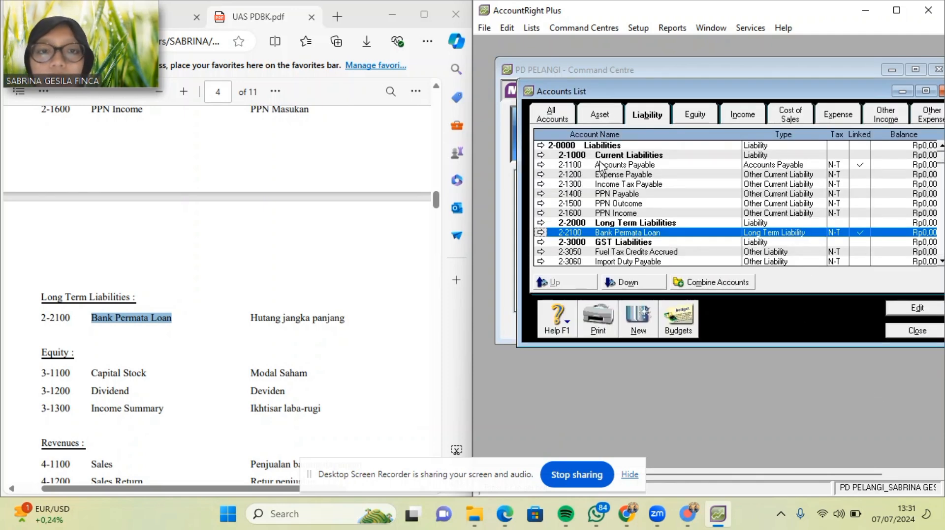
Indent the current liability accounts 2-1100 through 2-1600 one level under their header.
click(600, 166)
click(622, 281)
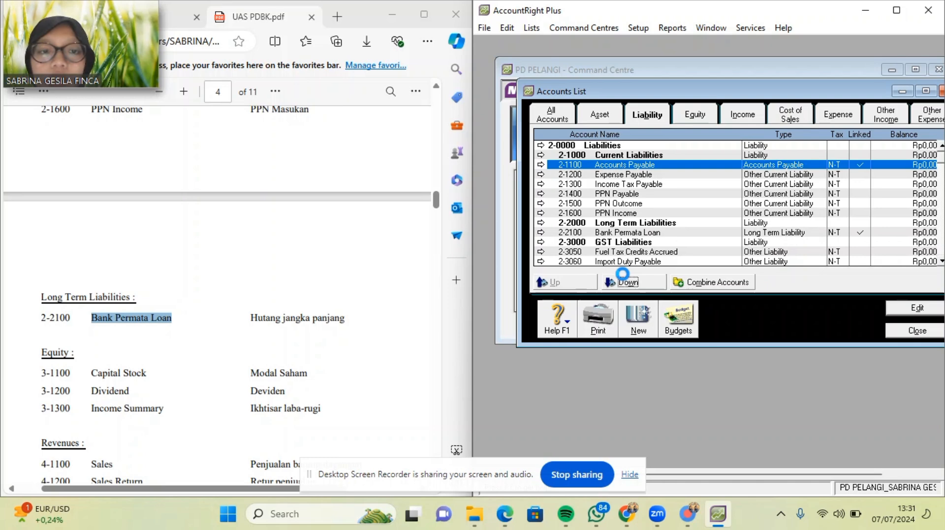
click(627, 175)
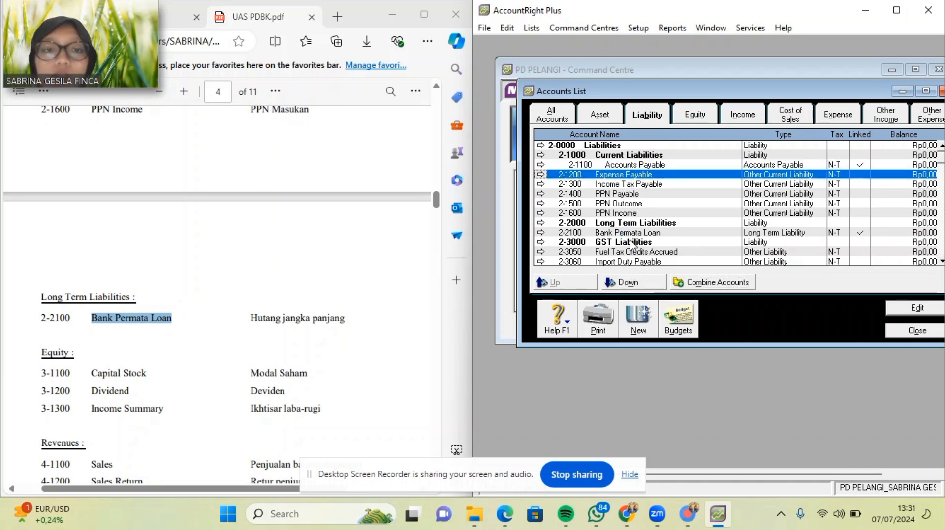
click(627, 282)
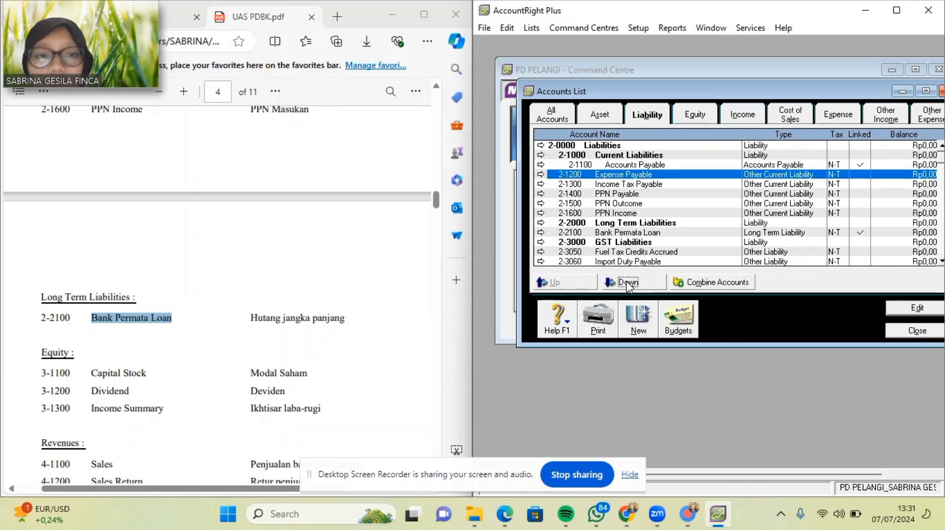
click(624, 185)
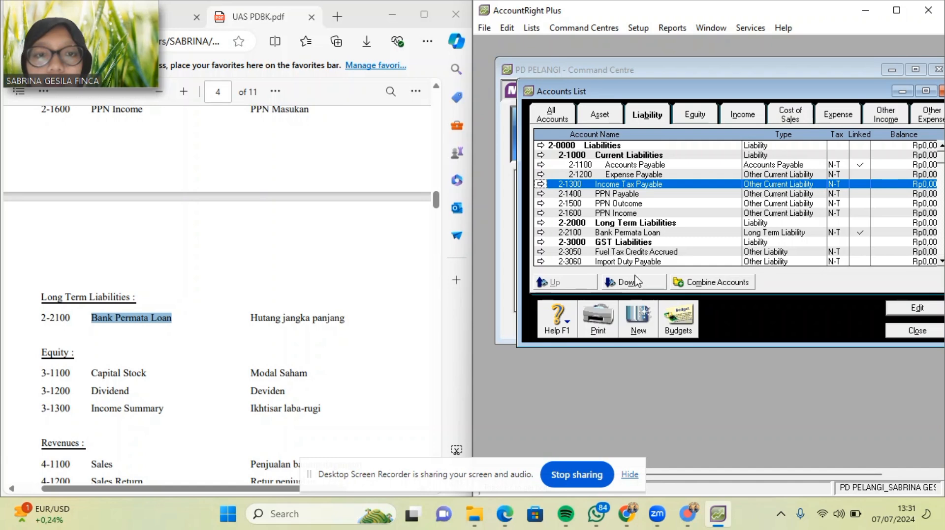
click(635, 282)
click(631, 195)
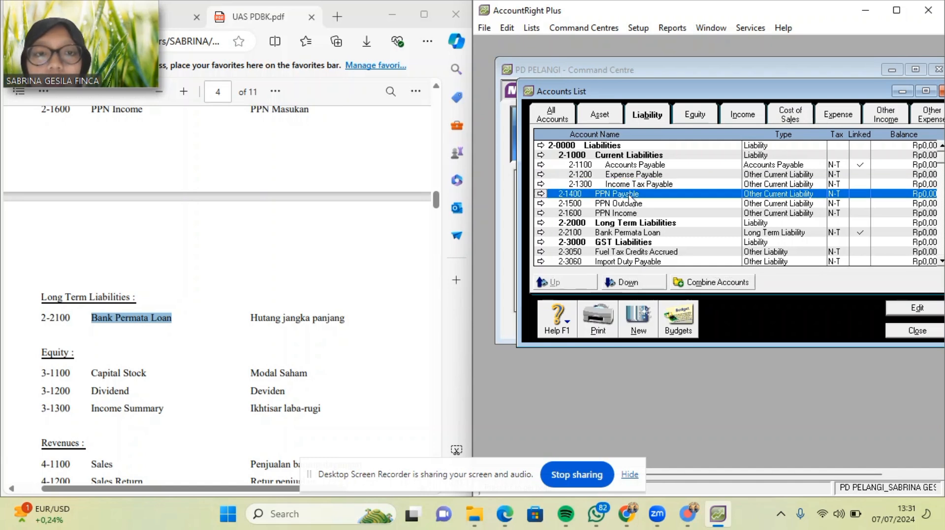
click(635, 284)
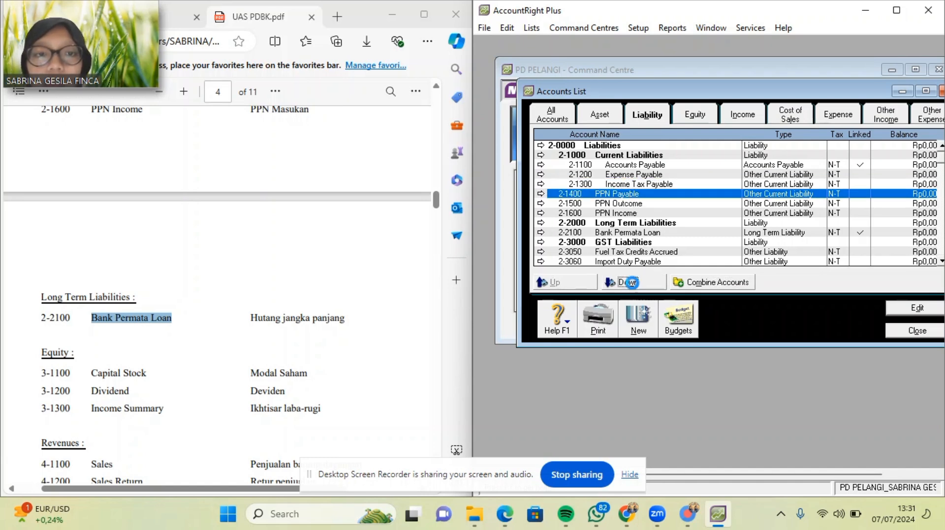
click(631, 204)
click(629, 285)
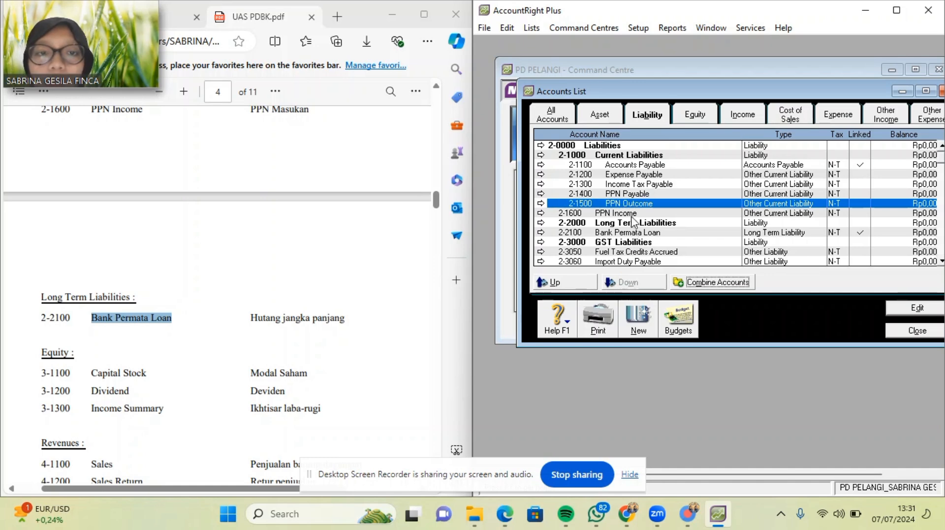
click(632, 213)
click(628, 284)
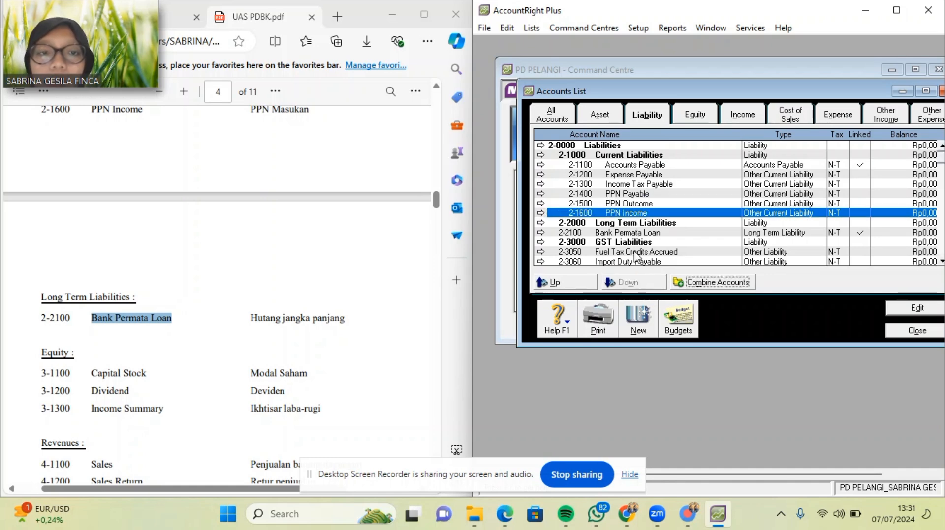
Indent 2-2100 Bank Permata Loan, 2-3050 Fuel Tax Credits Accrued and 2-3060 Import Duty Payable.
click(630, 233)
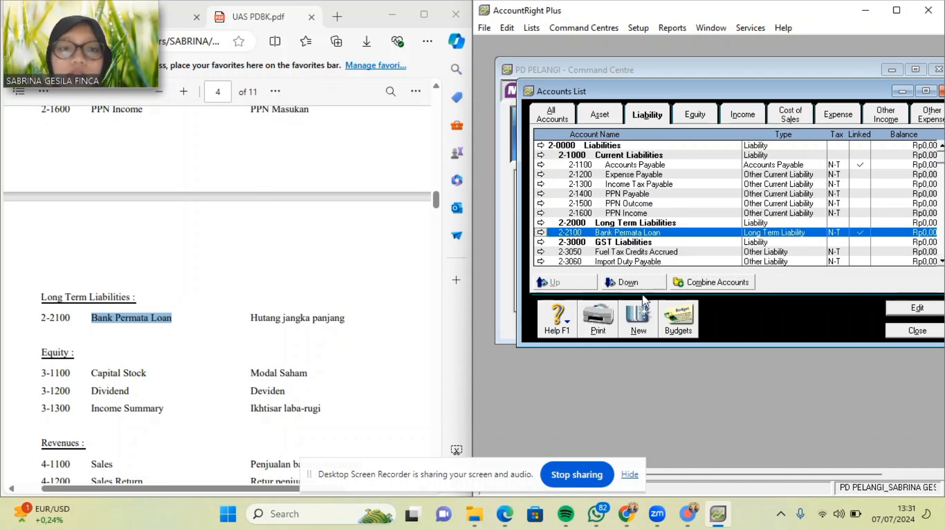
click(635, 285)
click(632, 251)
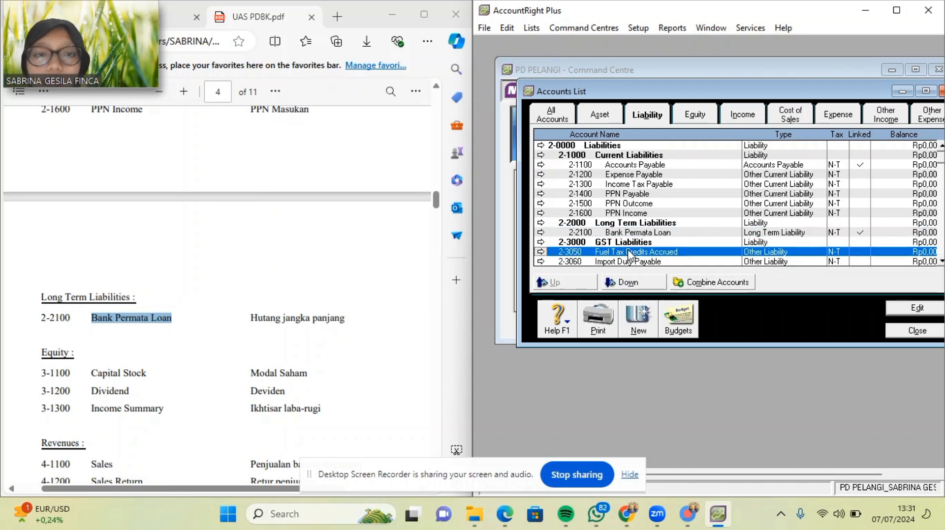
click(635, 285)
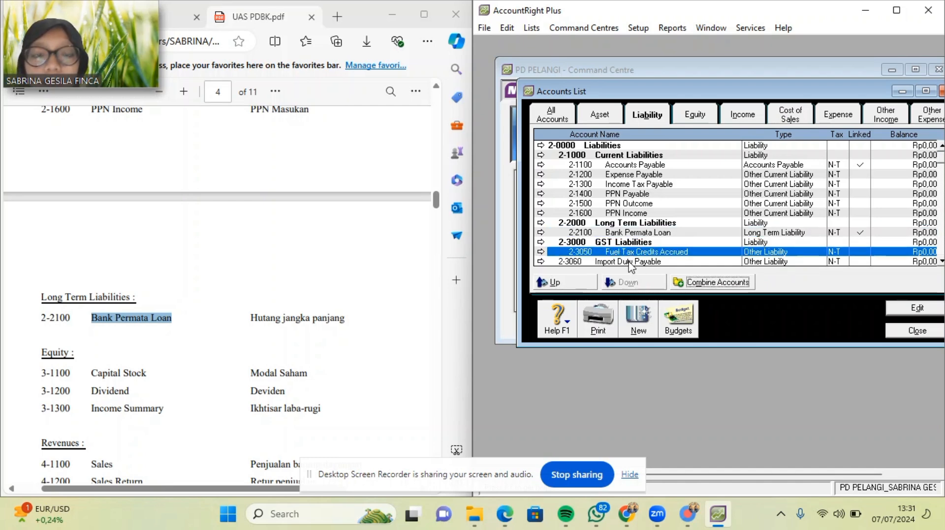
click(632, 261)
click(634, 282)
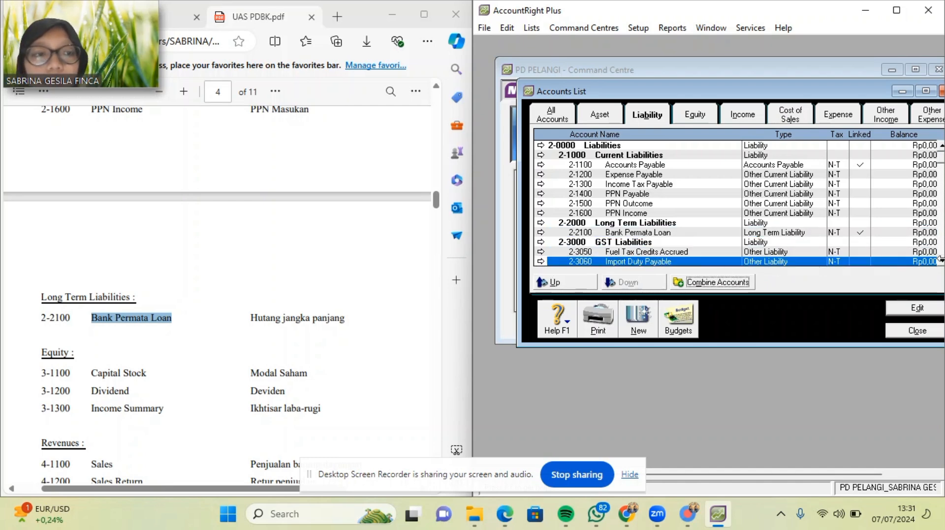
Indent the remaining liability accounts 2-3065 through 2-5000 Payroll Liabilities one level.
scroll(940, 266, down, 5)
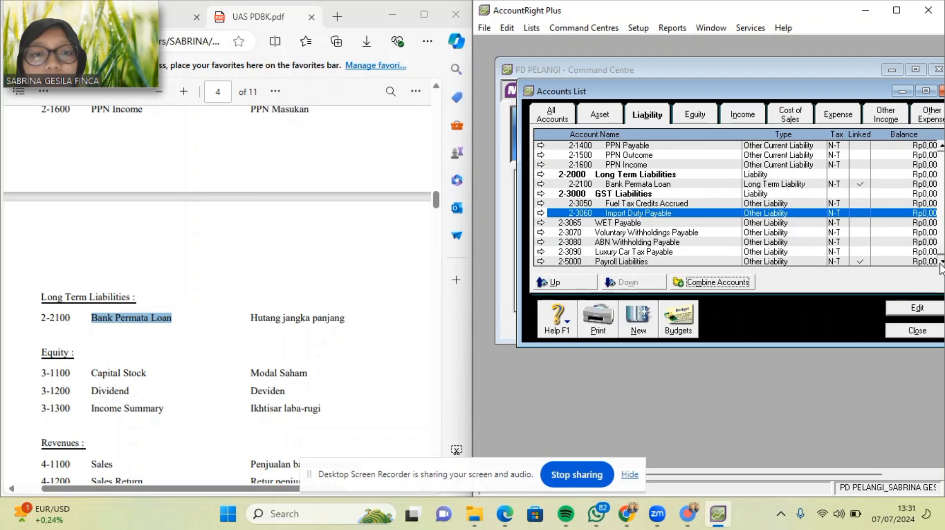
click(699, 223)
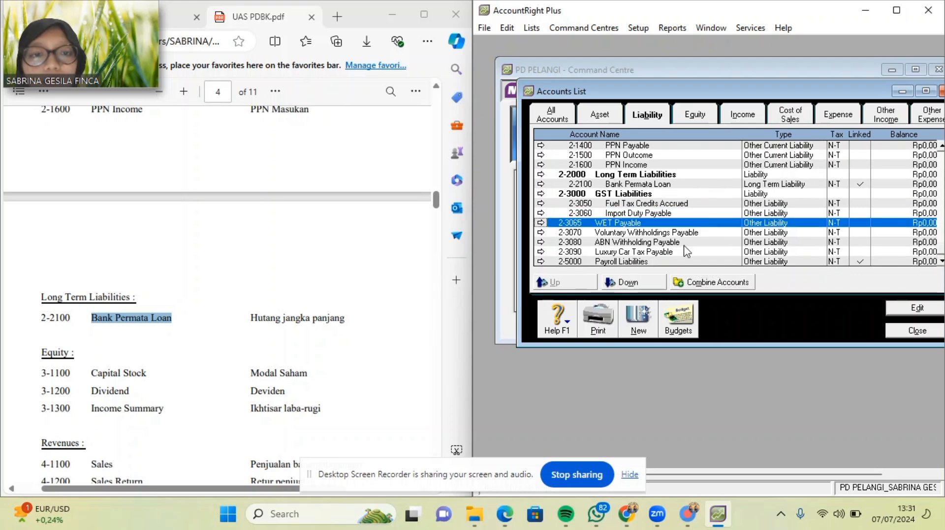
click(635, 285)
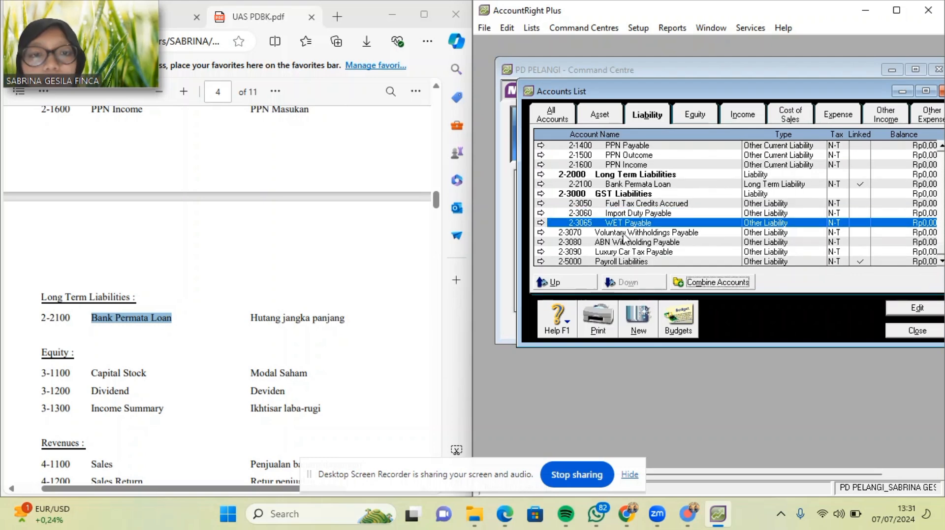
click(623, 233)
click(628, 282)
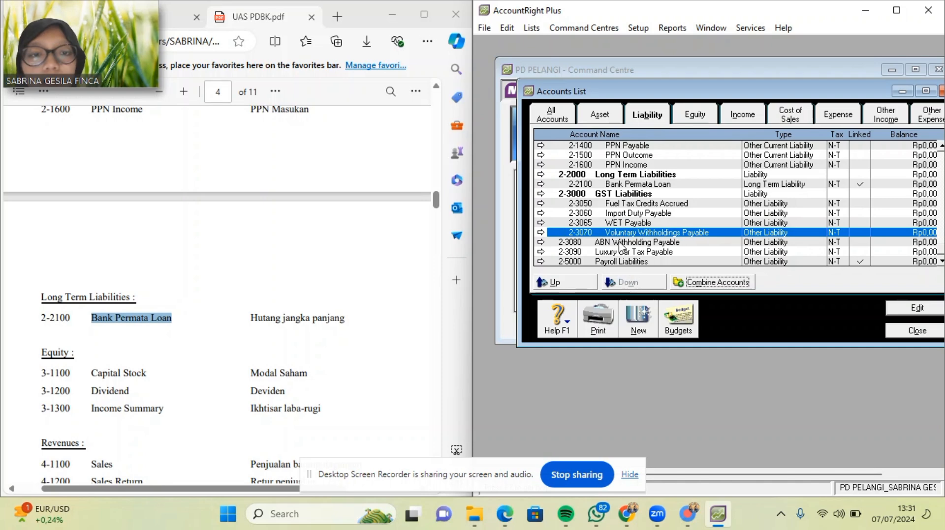
click(619, 243)
click(627, 282)
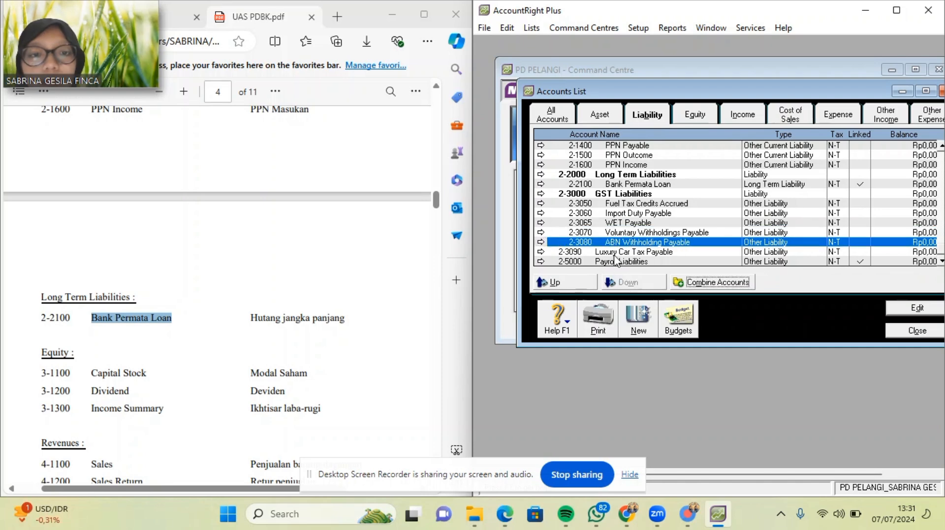
click(615, 252)
click(628, 283)
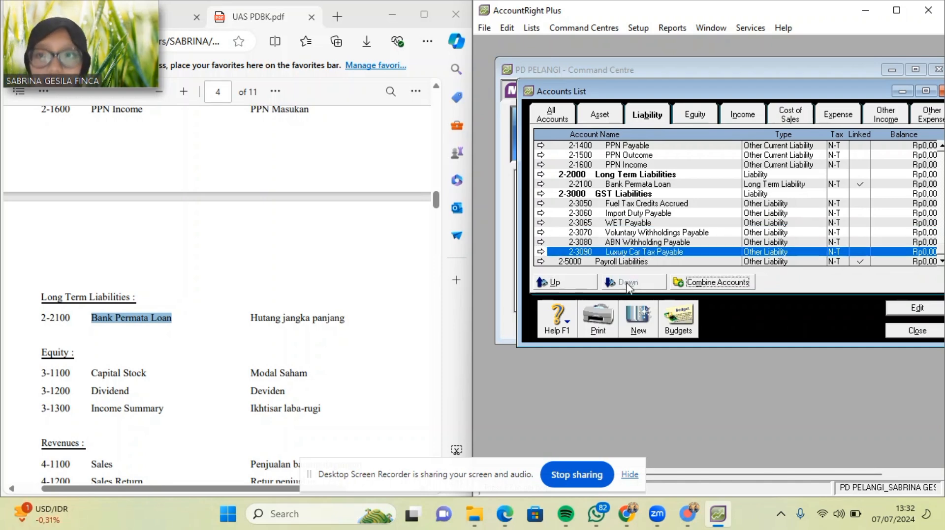
click(618, 262)
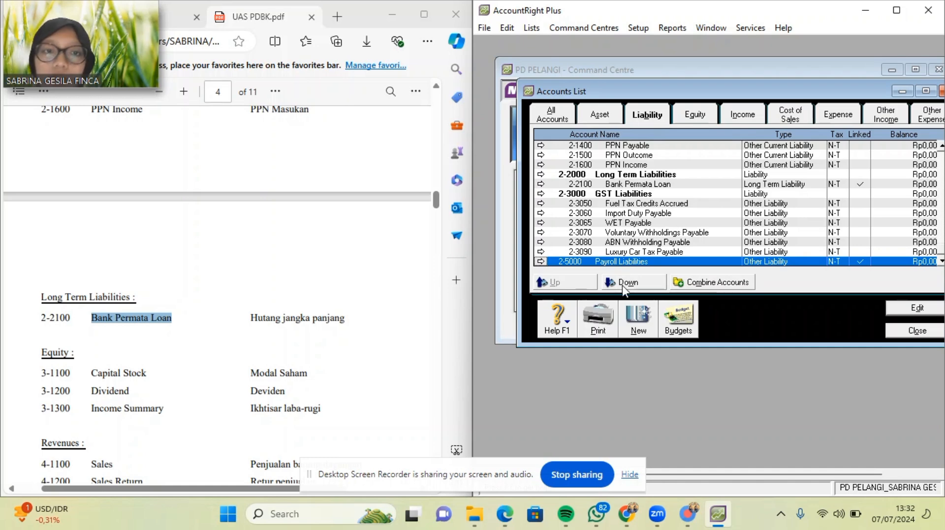
click(622, 284)
Add equity account 3-1100 for the owner's capital, with the name pasted from the PDF.
click(693, 117)
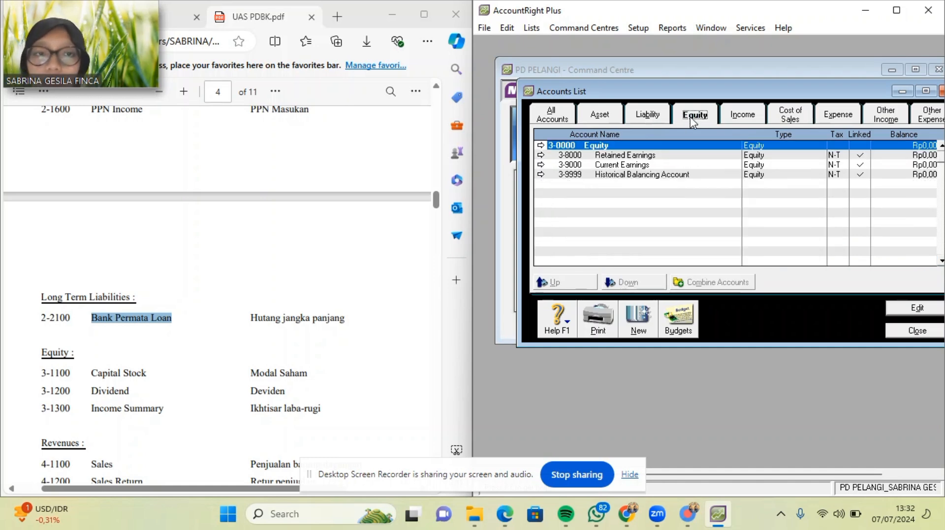
scroll(189, 426, down, 2)
scroll(188, 426, down, 2)
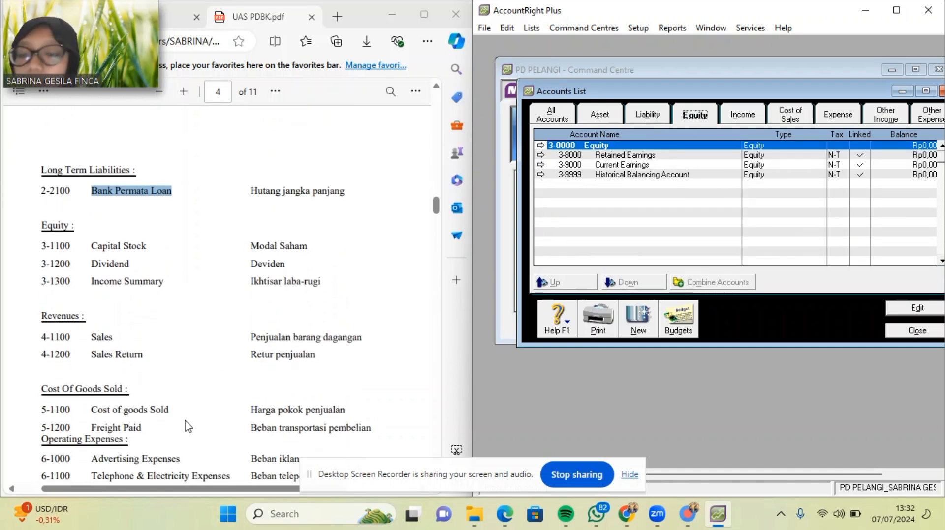
scroll(189, 426, down, 20)
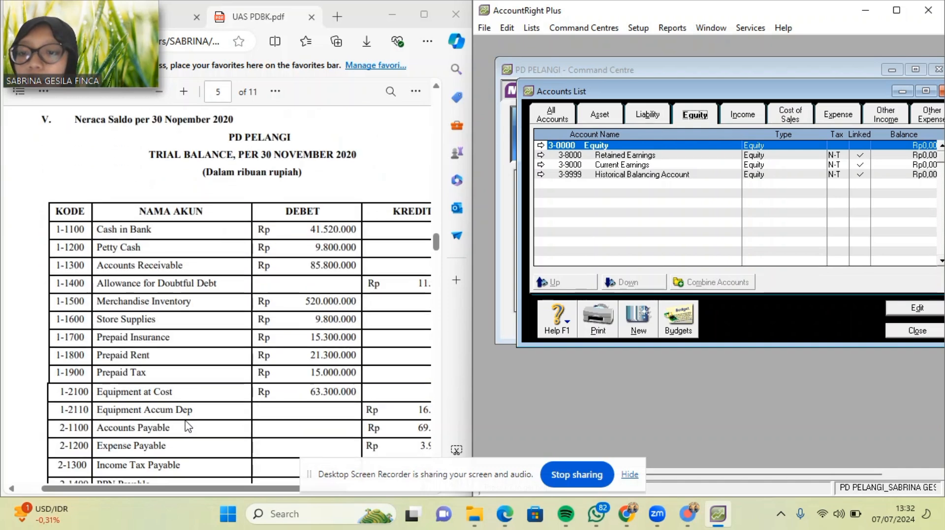
scroll(188, 426, down, 1)
scroll(189, 427, up, 6)
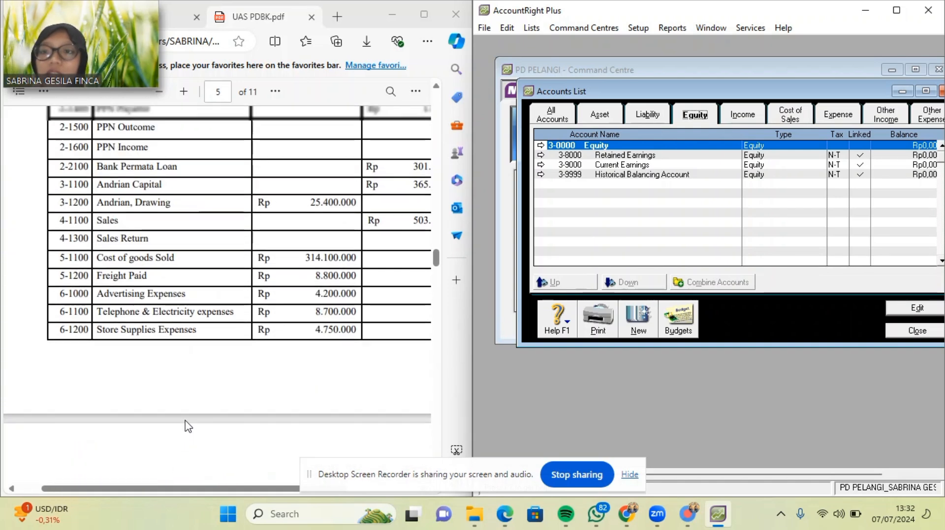
scroll(188, 426, up, 4)
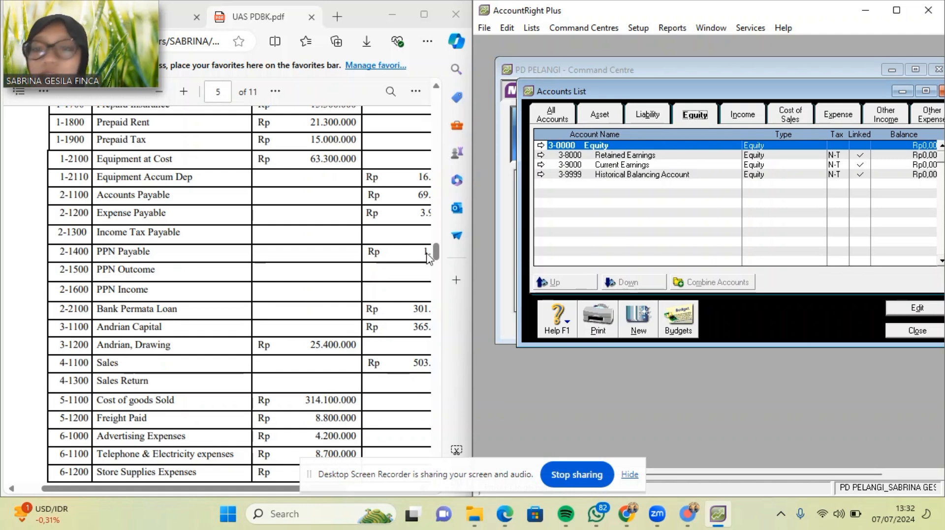
click(638, 317)
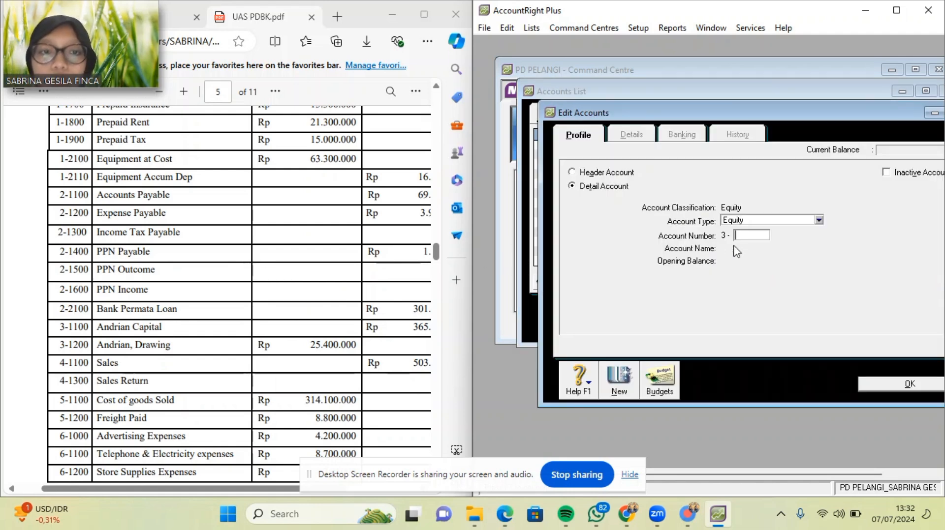
text(1100)
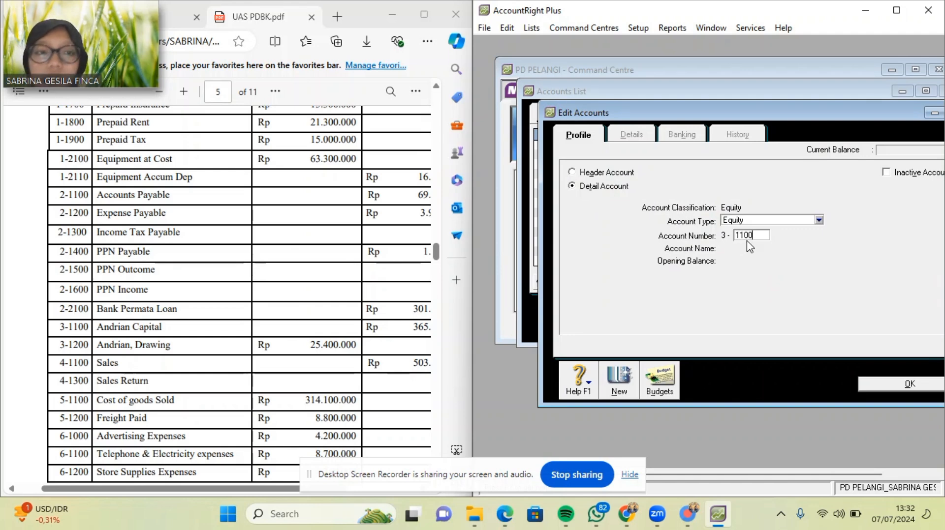
key(Tab)
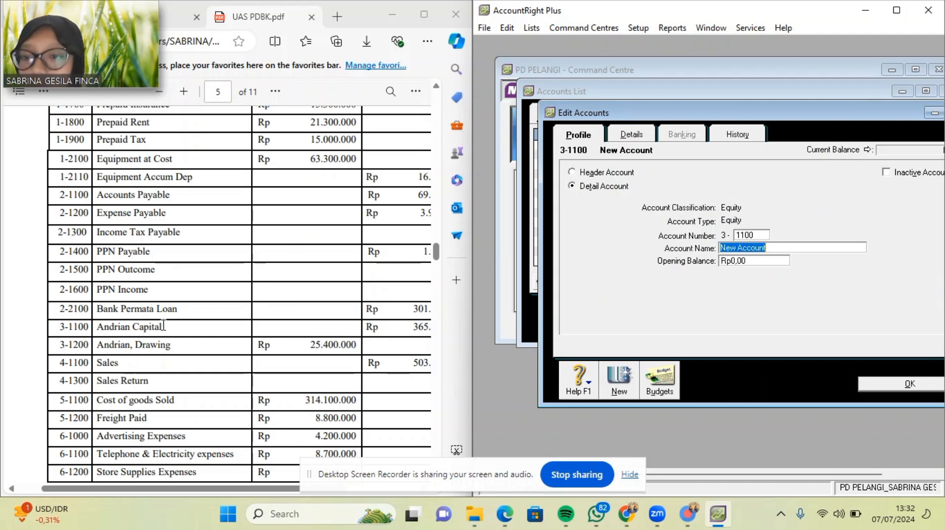
drag(99, 330, 165, 326)
key(ctrl+c)
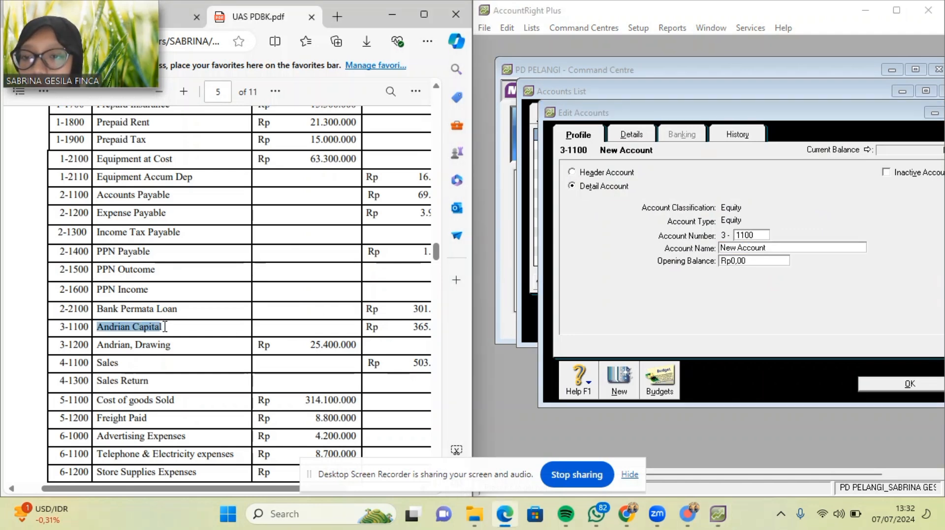
click(789, 249)
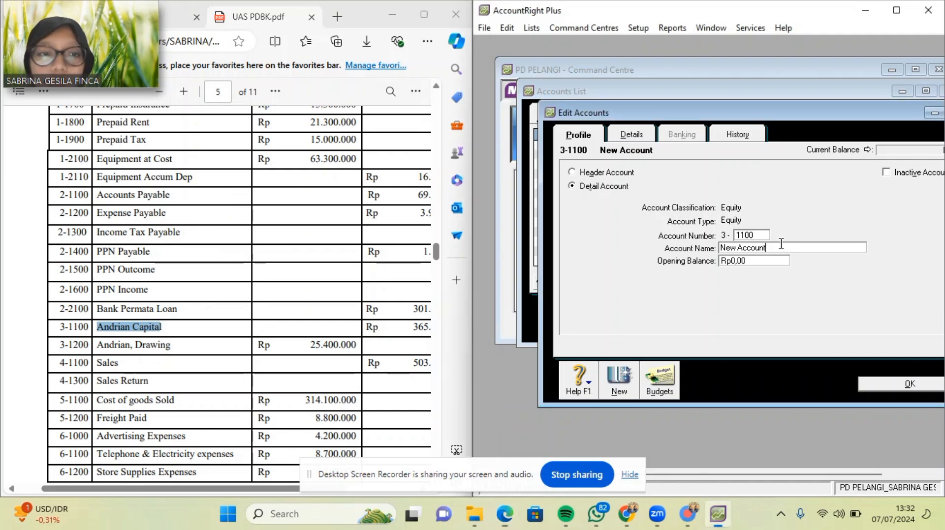
key(ctrl+v)
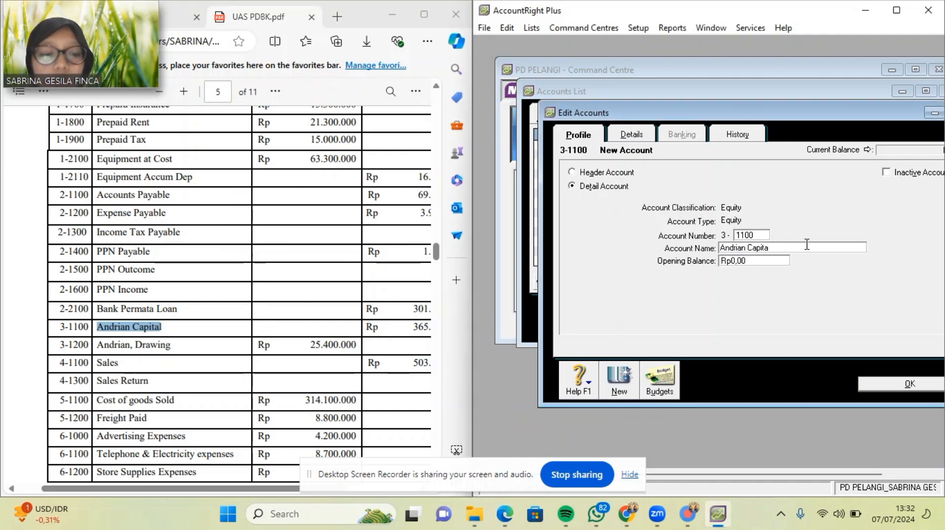
click(624, 381)
Add equity account 3-1200 for the owner's drawings, pasted from the PDF, and save.
text(120)
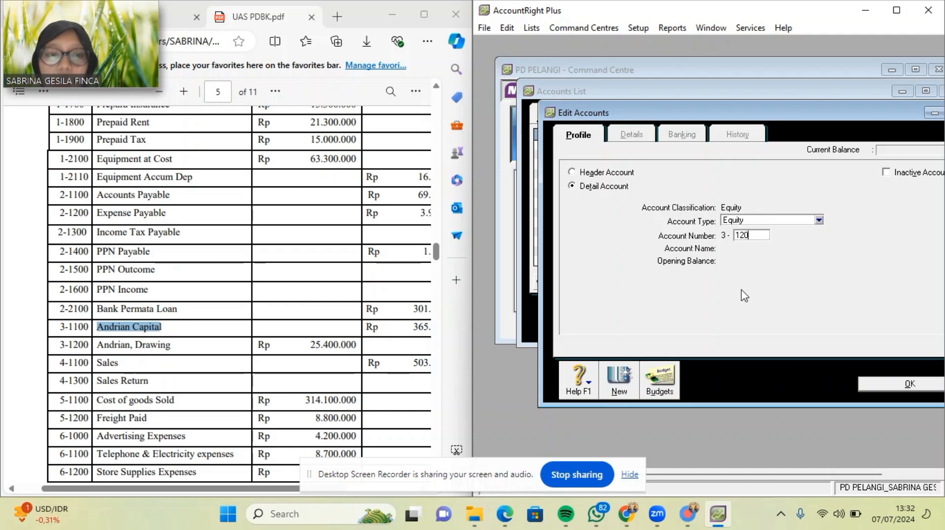
text(0)
key(Tab)
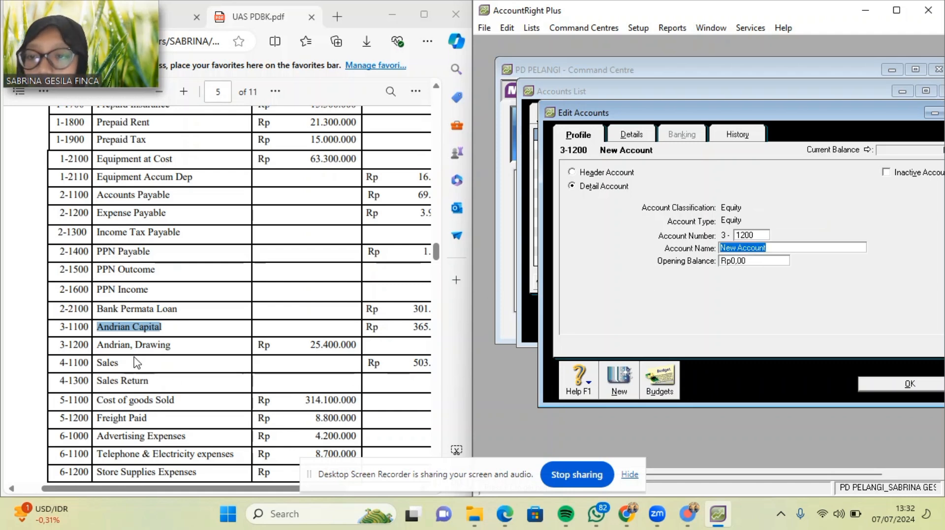
drag(100, 350, 168, 347)
key(ctrl+c)
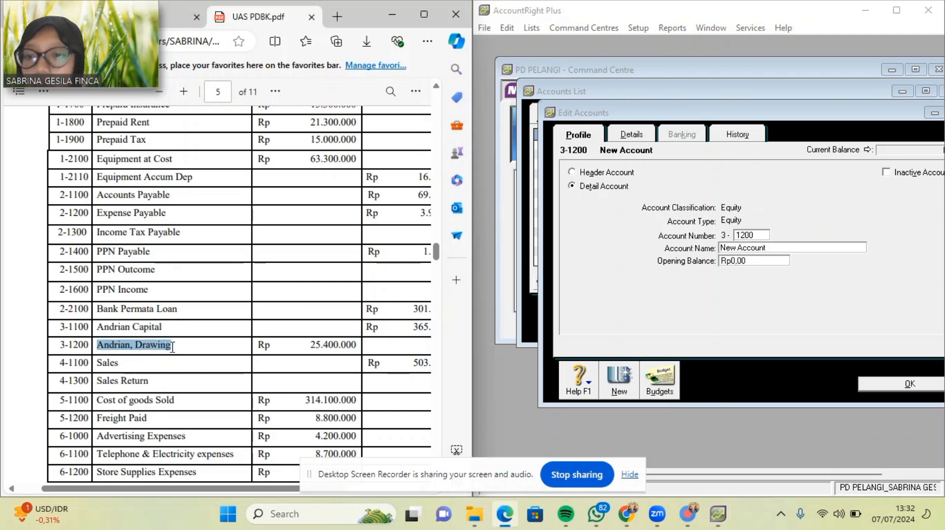
click(787, 248)
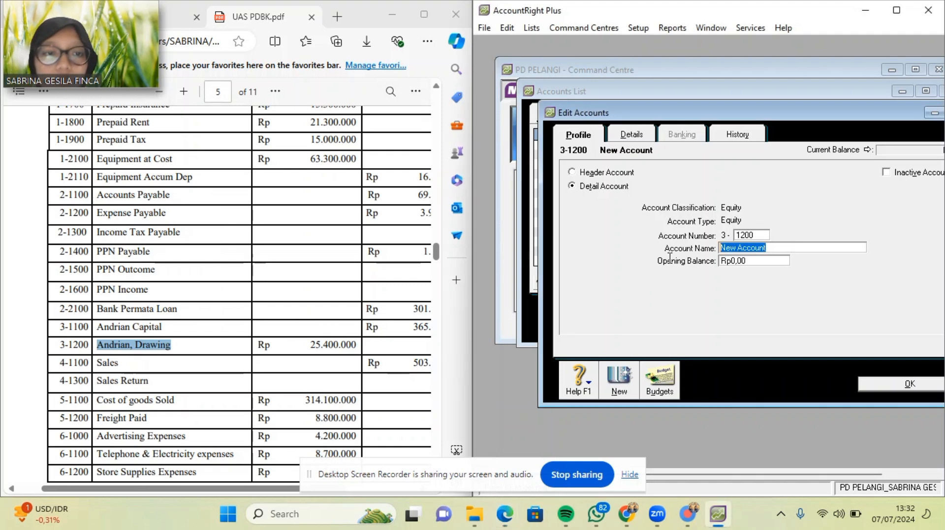
key(ctrl+v)
click(870, 389)
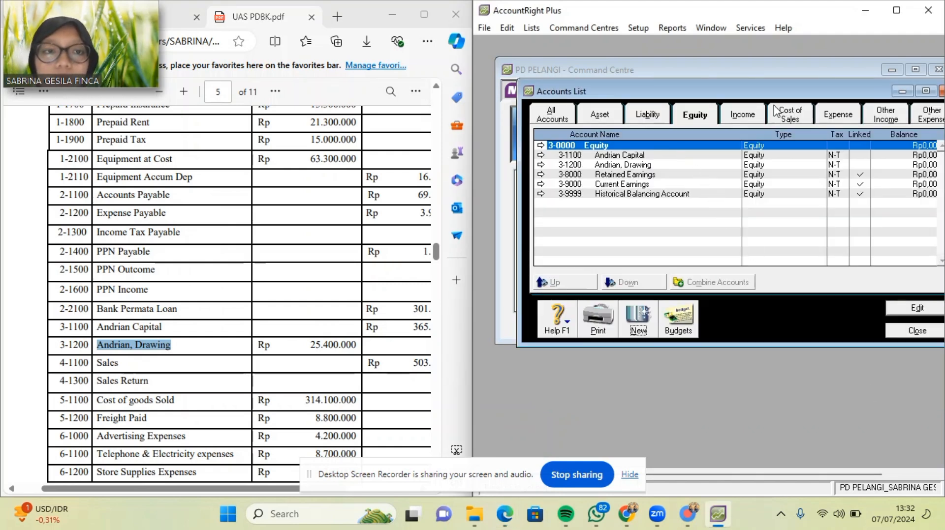
Add income account 4-1100 Sales, with the name pasted from the PDF.
click(741, 114)
scroll(344, 278, up, 10)
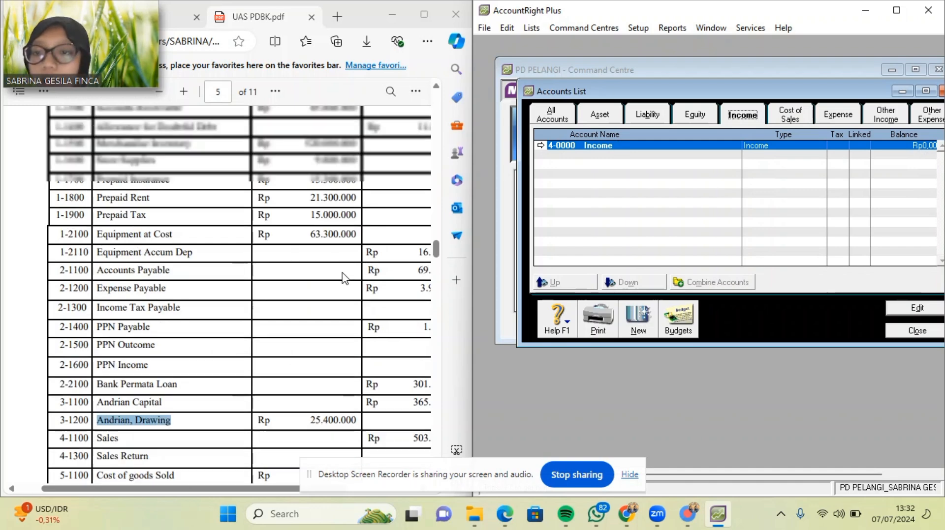
scroll(345, 278, up, 6)
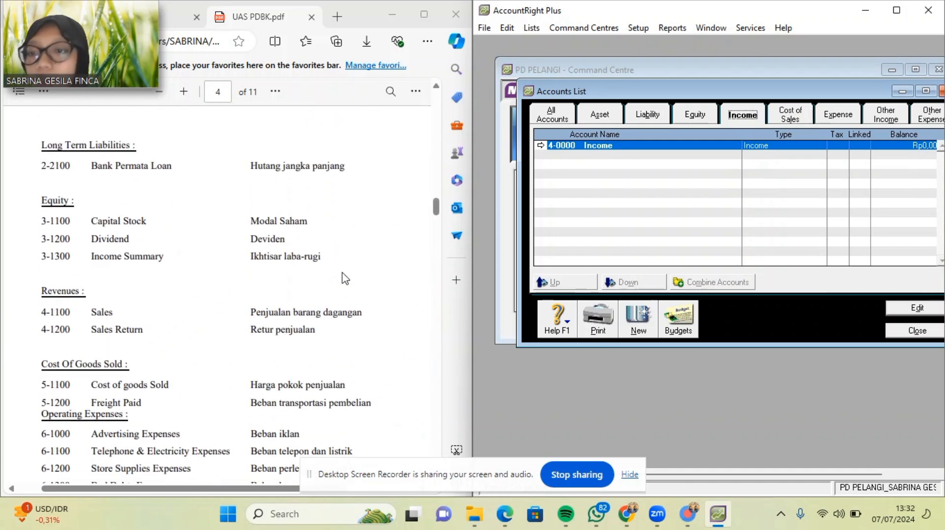
click(638, 319)
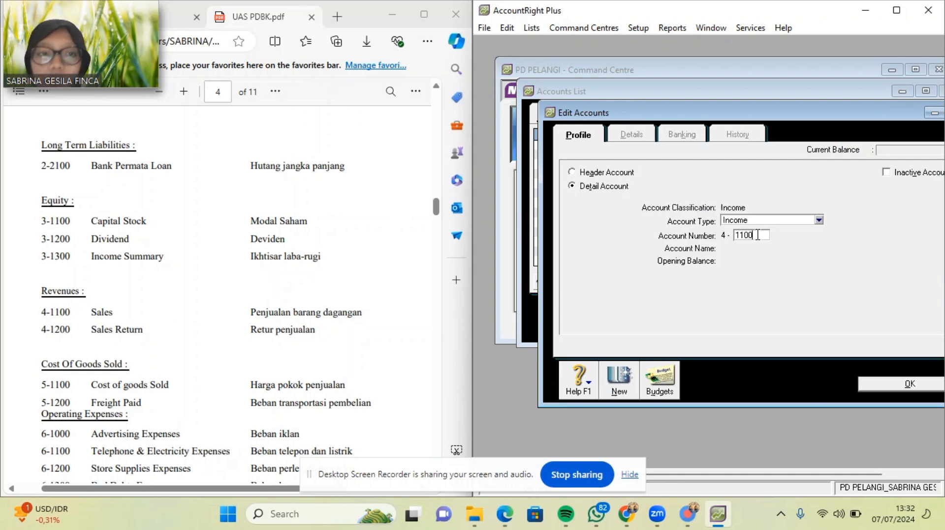
text(1100)
key(Tab)
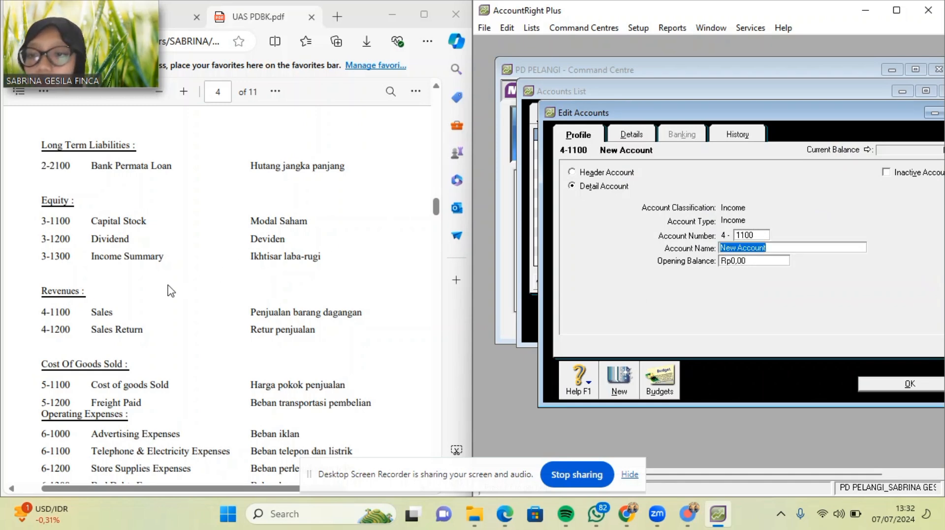
drag(92, 315, 119, 315)
key(ctrl+c)
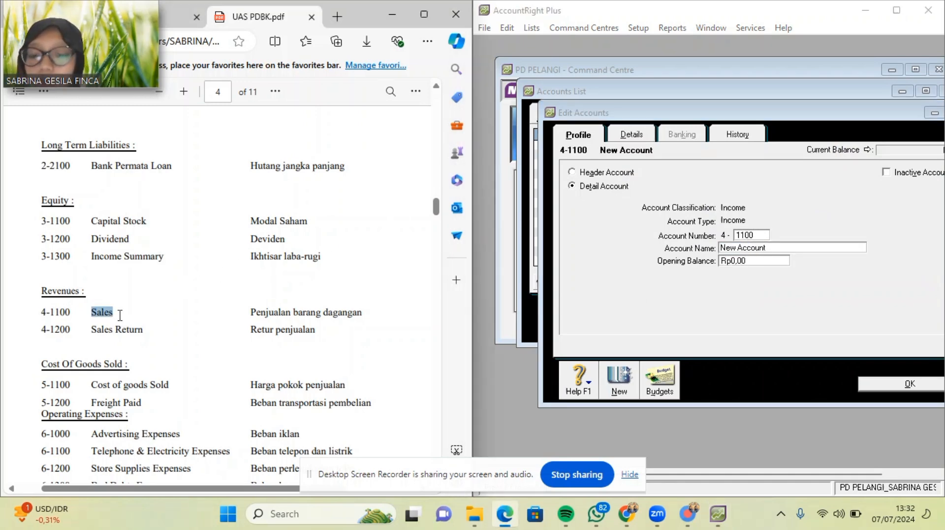
click(779, 248)
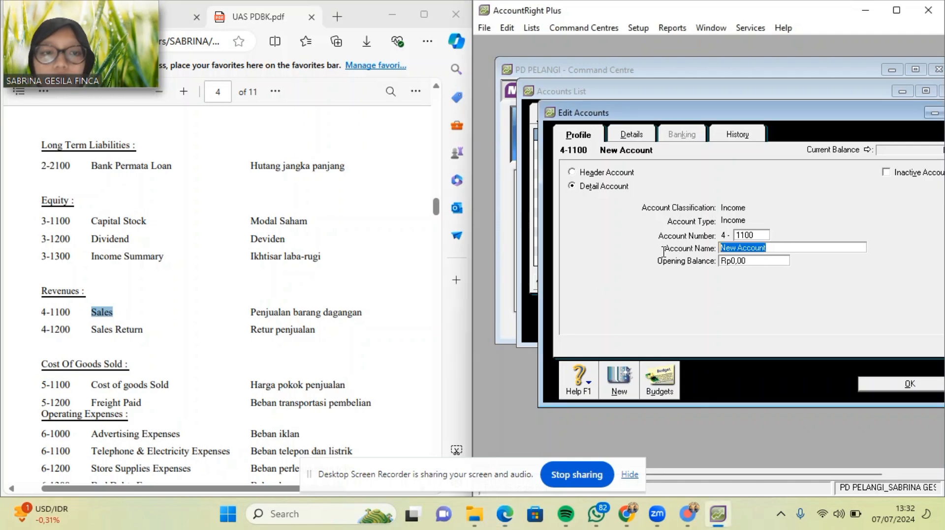
key(ctrl+v)
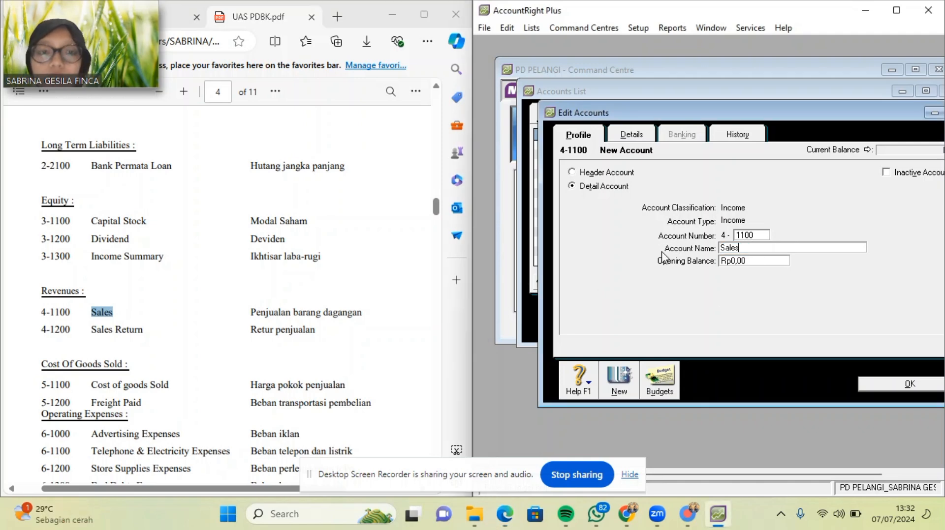
click(619, 381)
Add income account 4-1200 Sales Return and save it.
text(1)
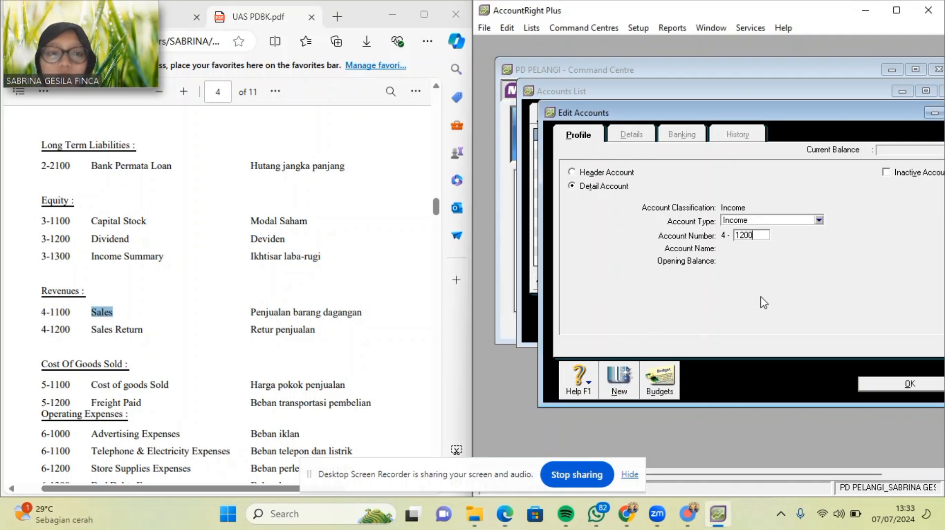
key(Tab)
key(ctrl+v)
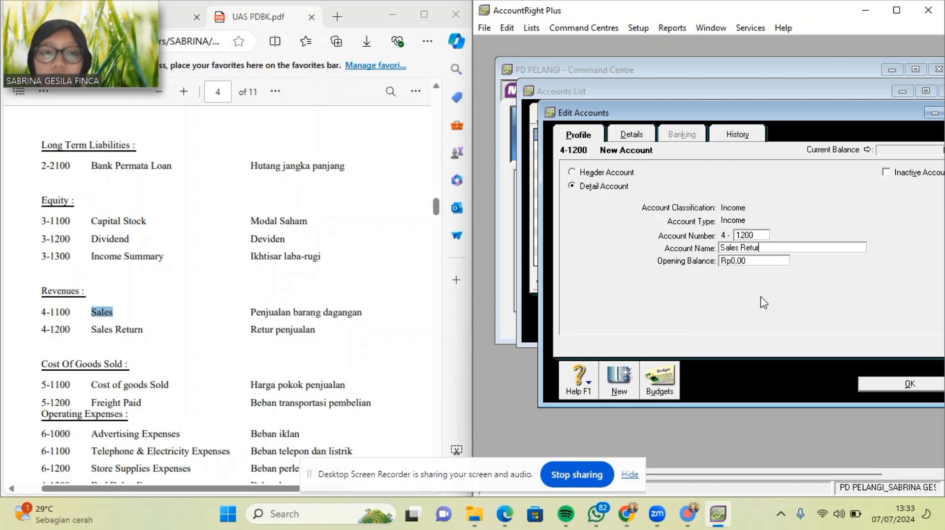
click(879, 385)
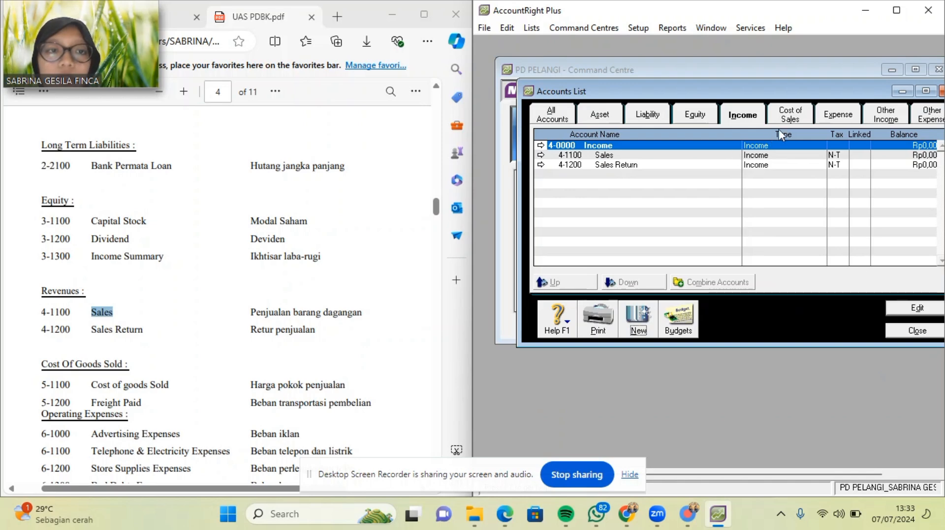
Add cost of sales account 5-1100 Cost of goods Sold, with the name pasted from the PDF.
click(790, 117)
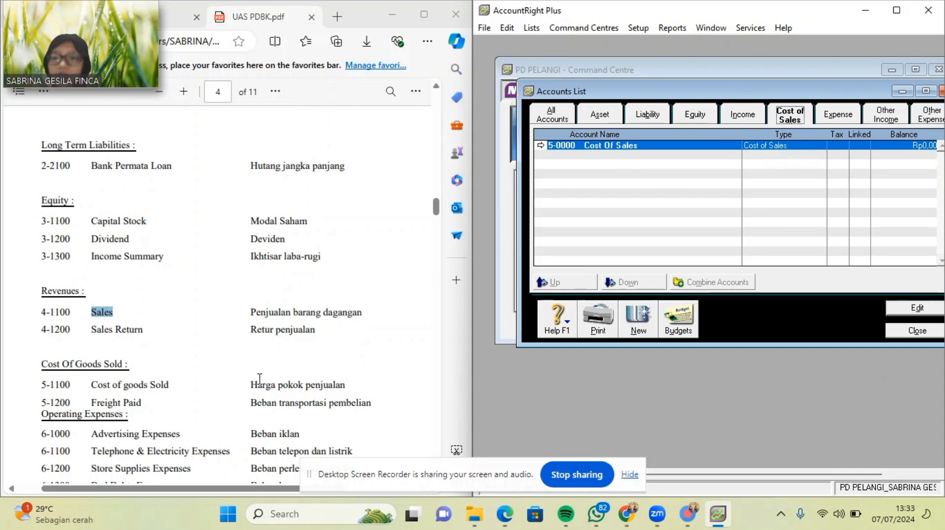
click(638, 319)
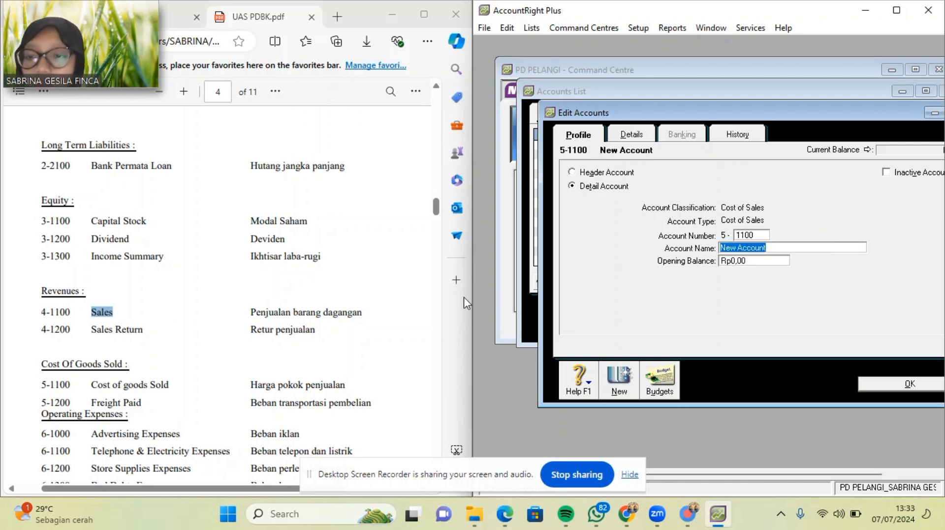
drag(93, 385, 170, 387)
key(ctrl+c)
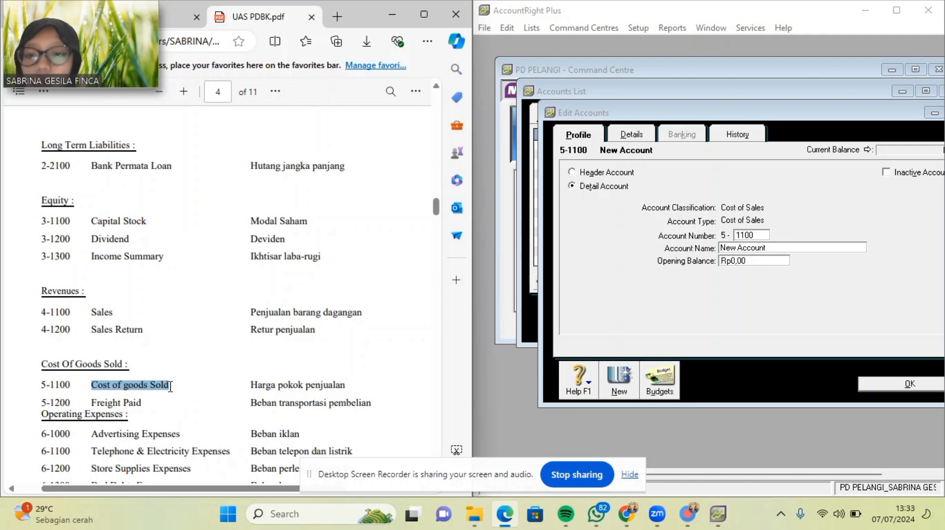
click(785, 247)
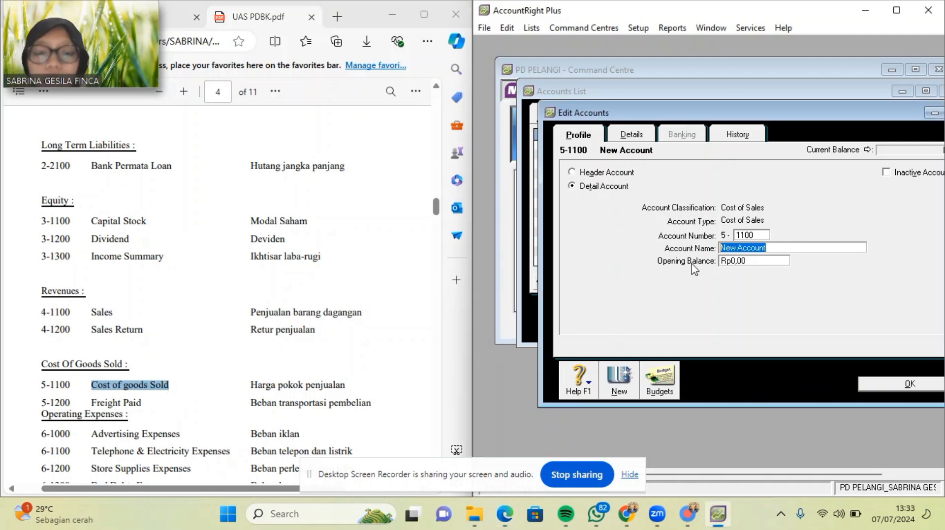
key(ctrl+v)
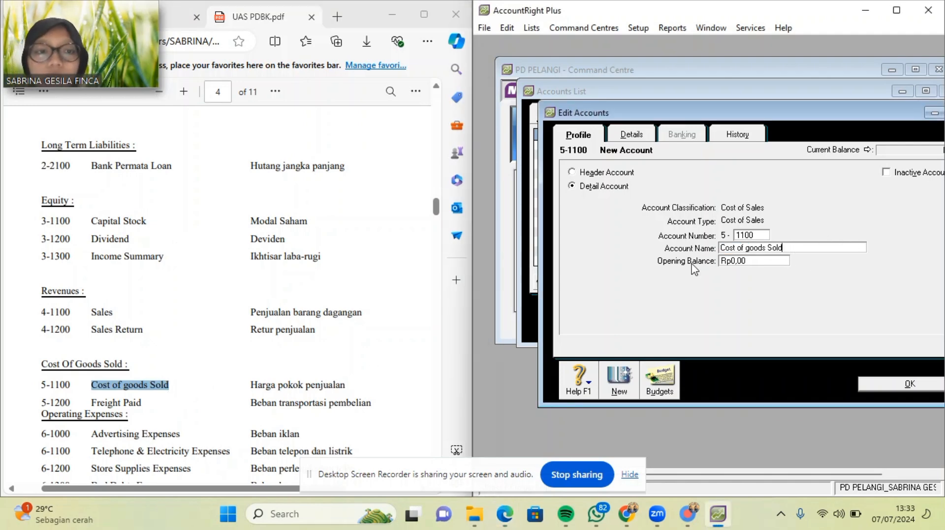
click(618, 388)
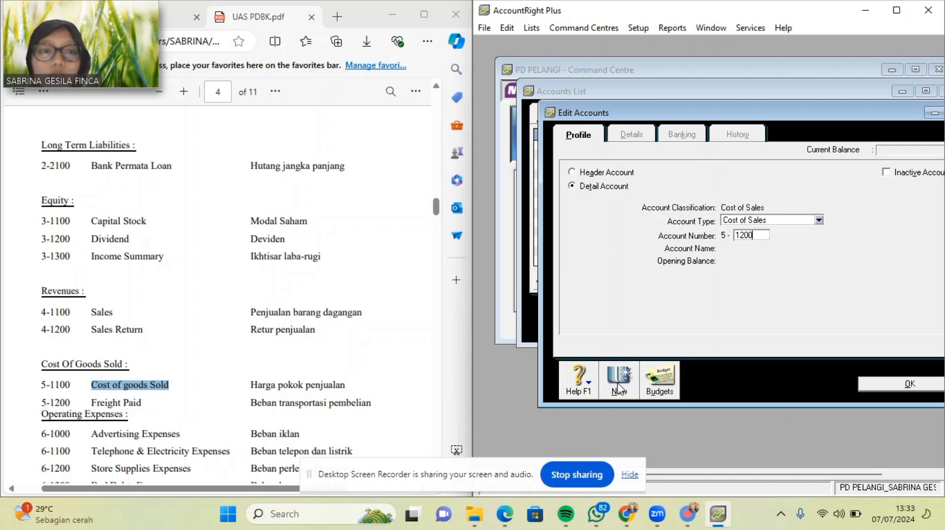
Add cost of sales account 5-1200 Freight Paid and save it.
key(Tab)
drag(91, 403, 143, 403)
key(ctrl+c)
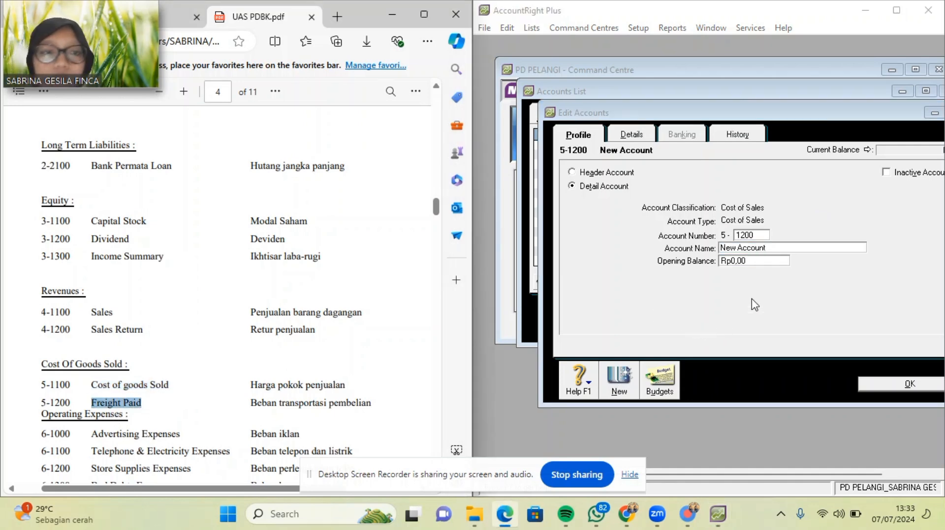
click(781, 249)
key(ctrl+v)
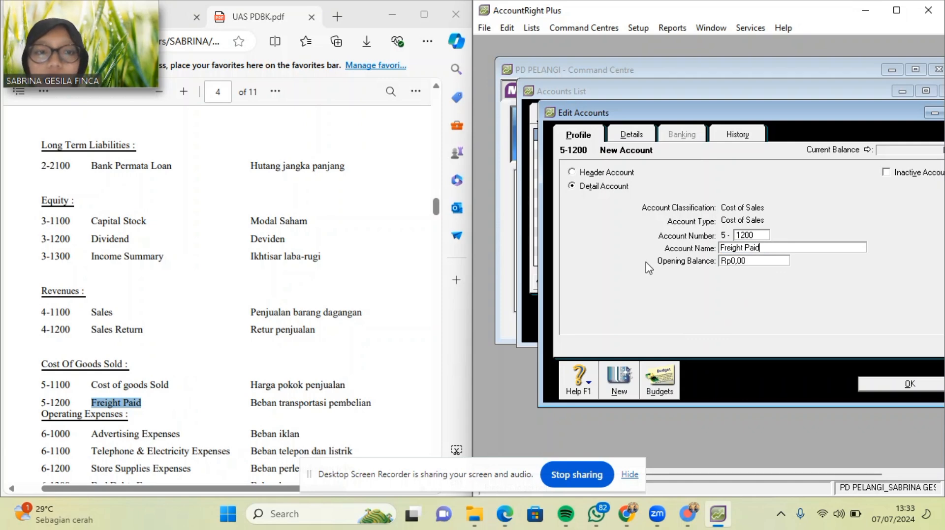
click(909, 386)
Renumber expense account Wages & Salaries to 6-1700 and start a blank new expense account.
click(845, 120)
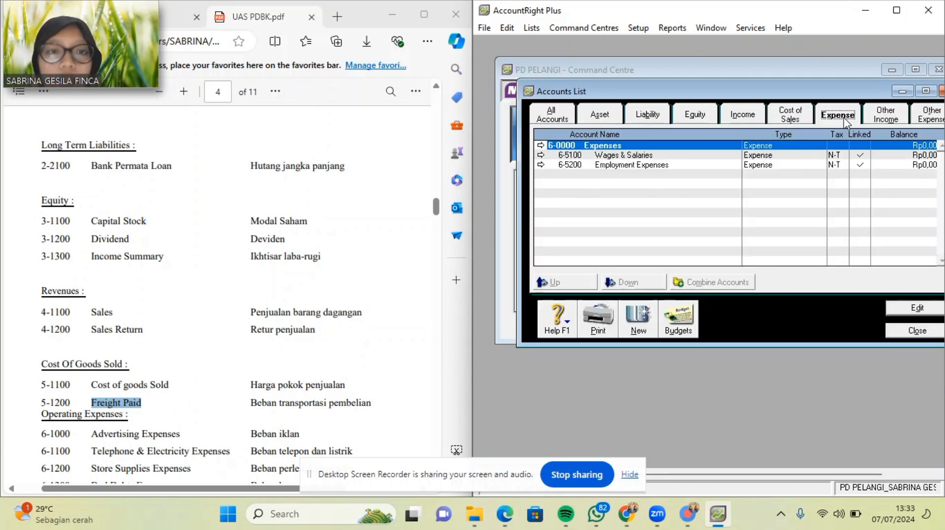
scroll(332, 293, down, 3)
scroll(333, 295, down, 1)
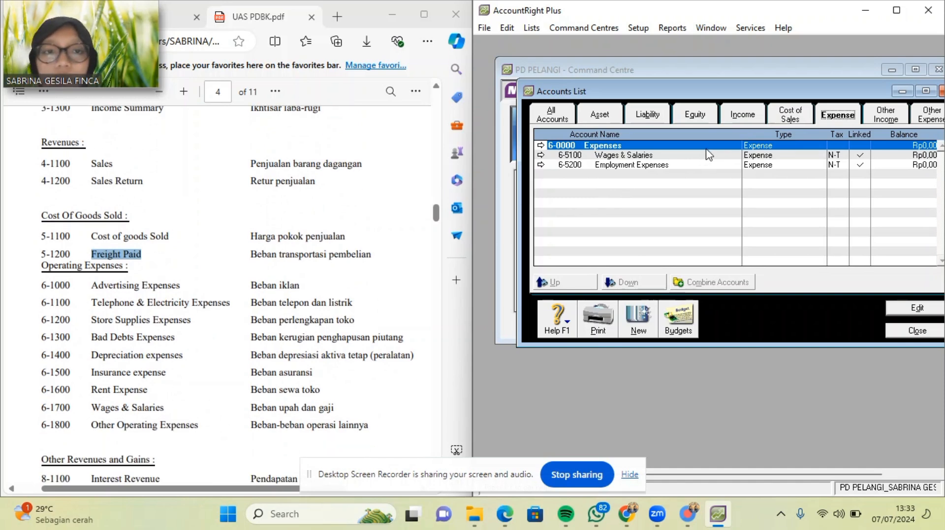
double_click(676, 156)
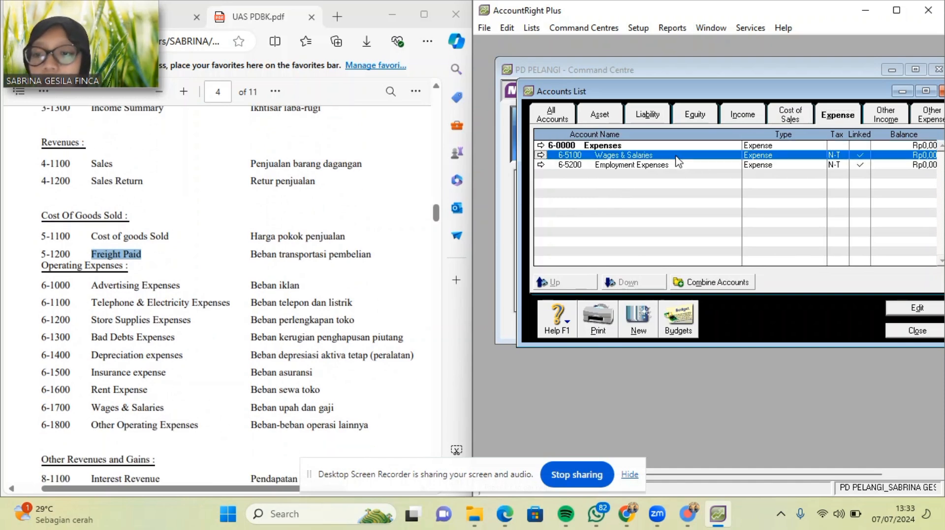
key(BackSpace)
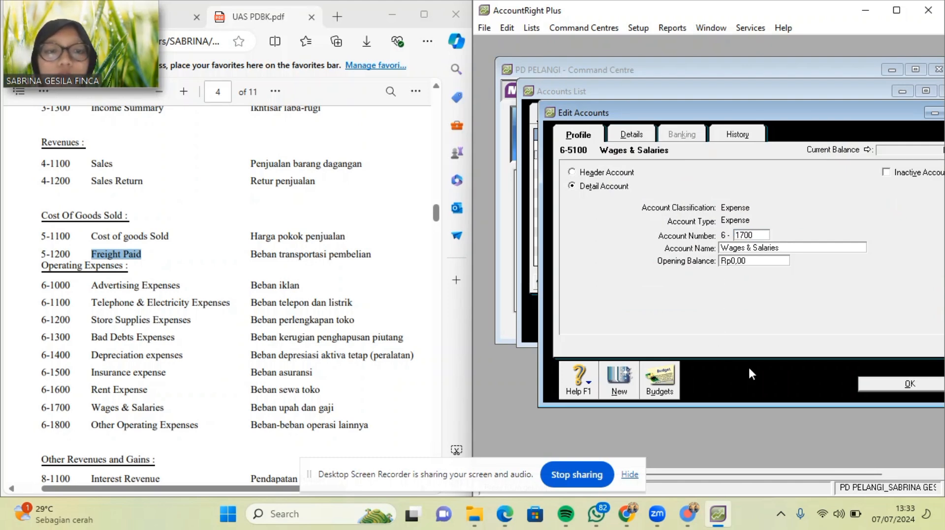
click(620, 386)
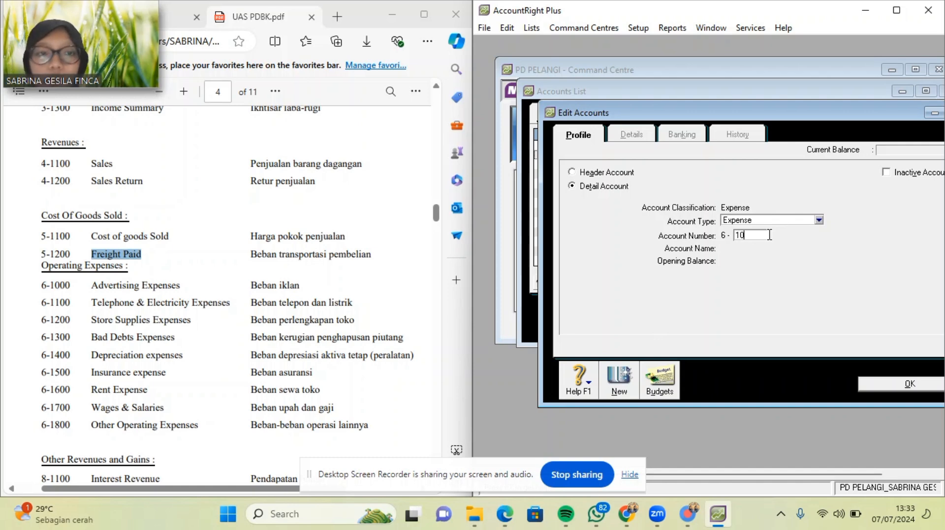
Add expense account 6-1000 Advertising Expenses, with the name pasted from the PDF.
text(1000)
key(Tab)
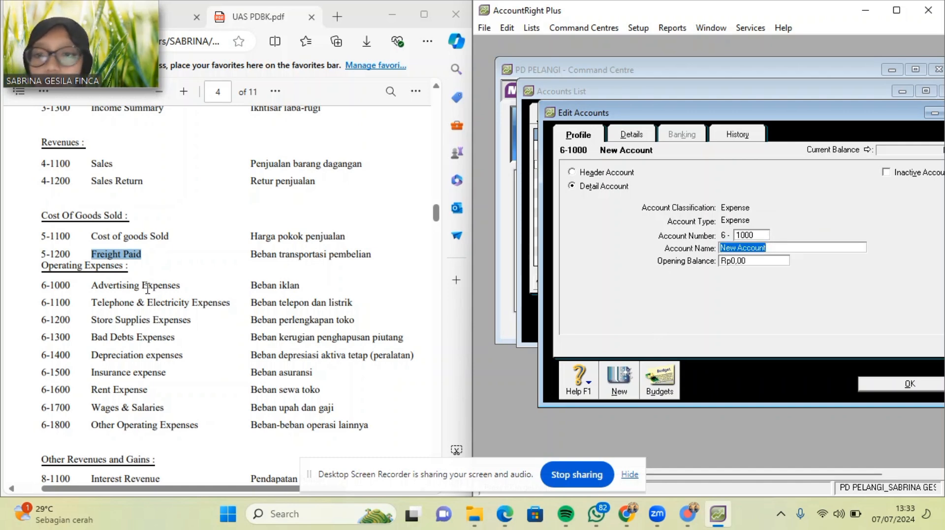
drag(98, 285, 181, 286)
key(ctrl+c)
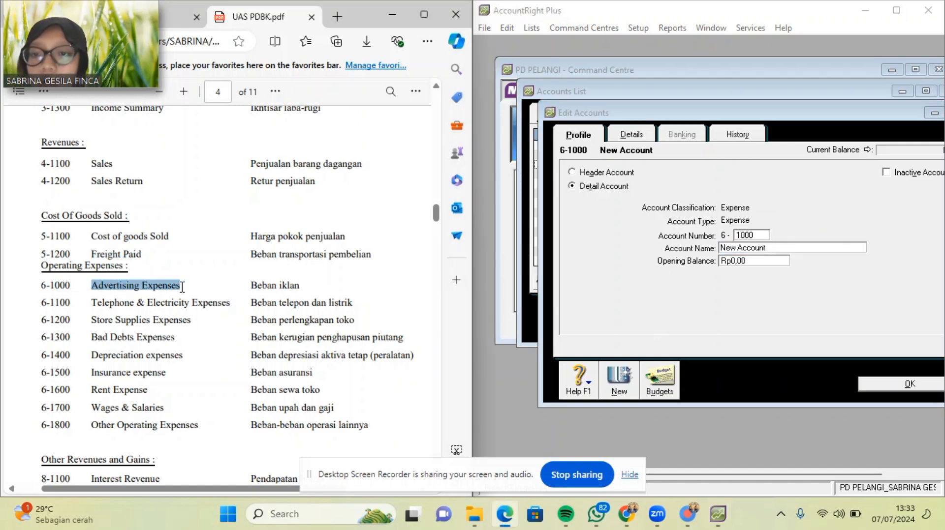
click(773, 245)
key(ctrl+v)
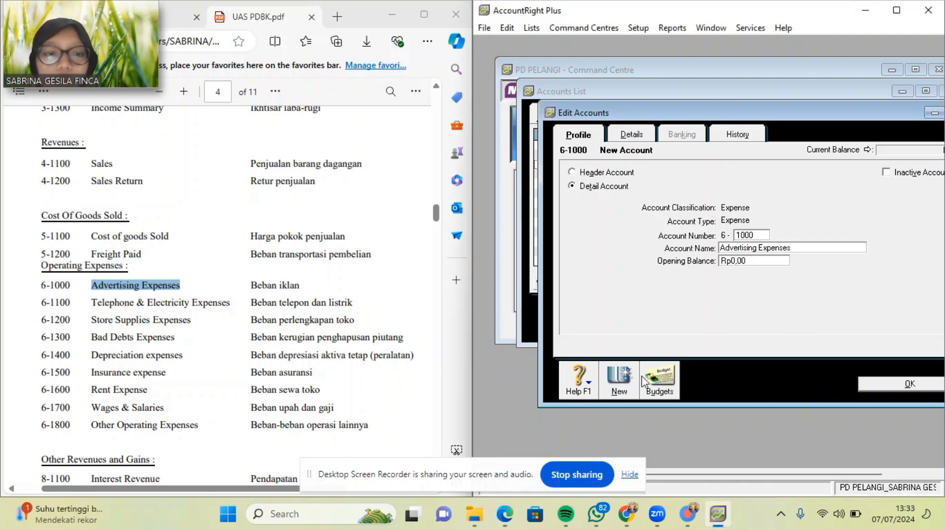
click(623, 382)
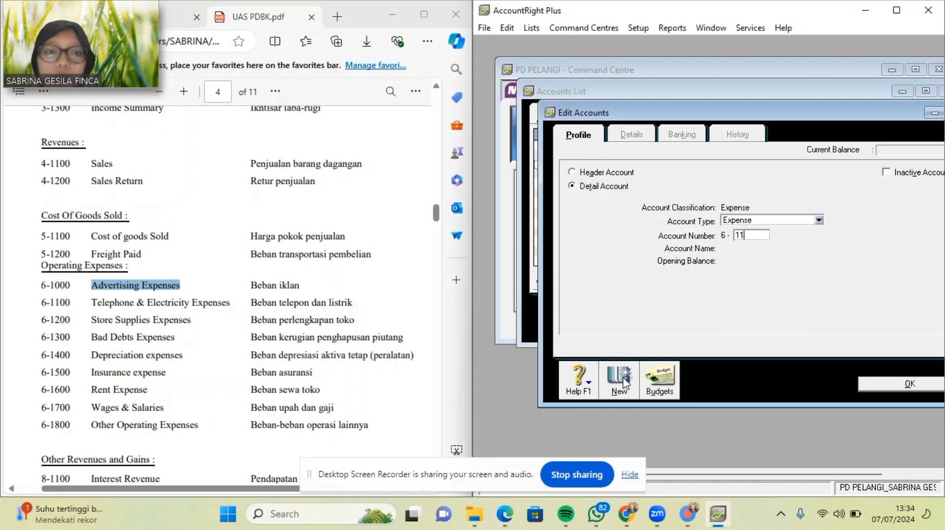
Add expense account 6-1100 Telephone&Electricity Expenses, typing the name without spaces around the ampersand.
text(1100)
key(Tab)
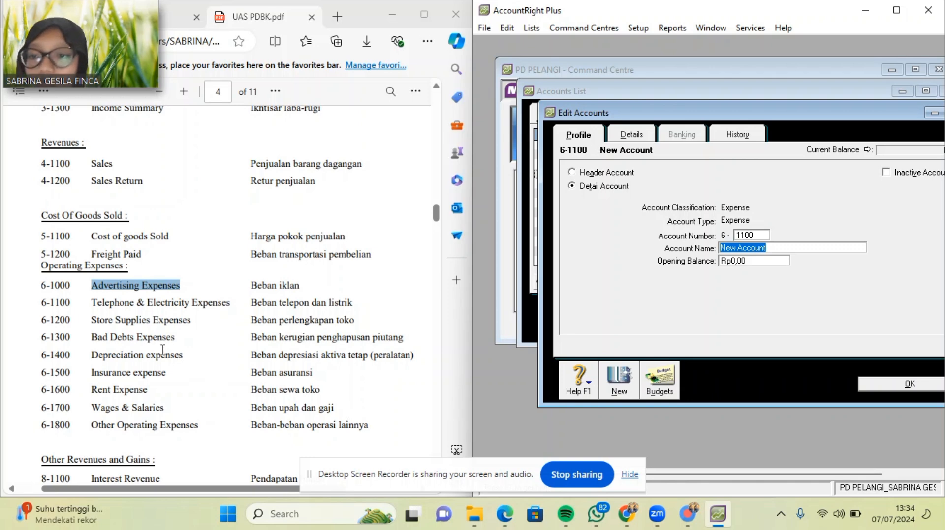
drag(93, 306, 154, 303)
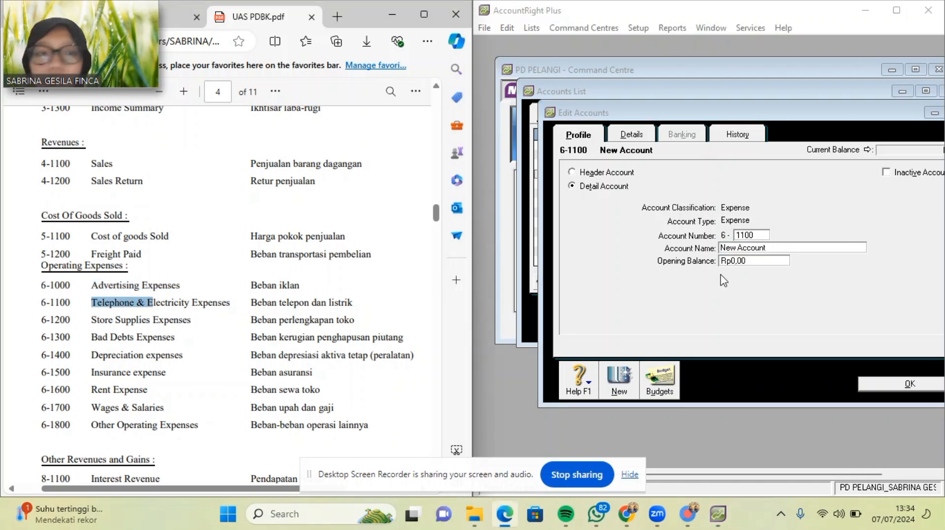
click(769, 249)
key(BackSpace)
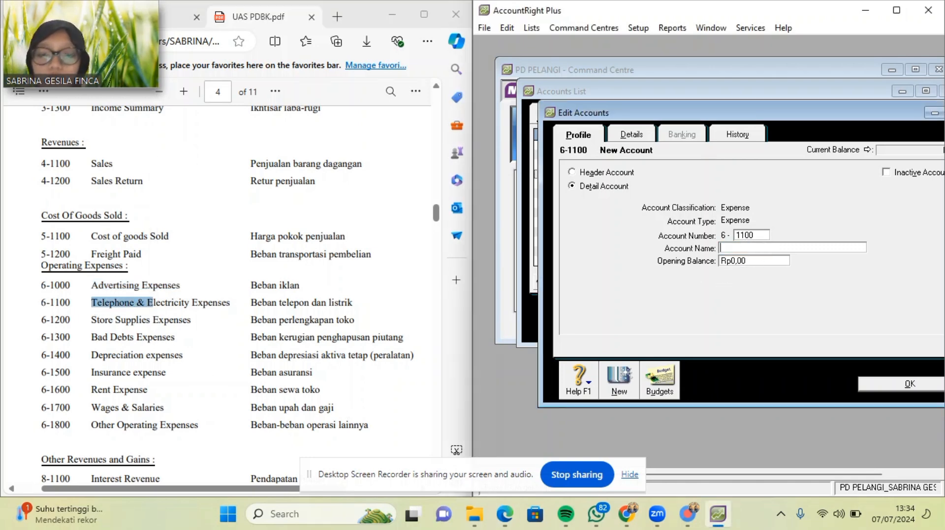
text(Telephone & Electricity Expens)
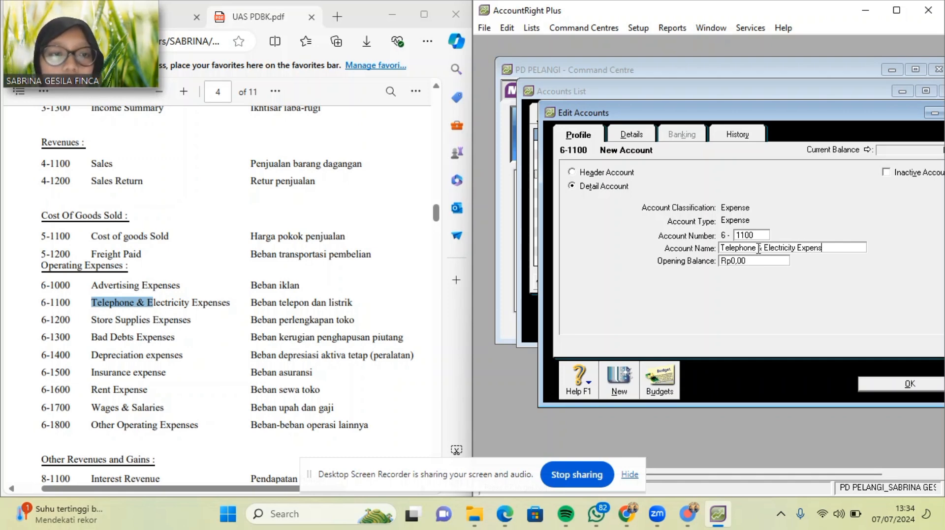
key(BackSpace)
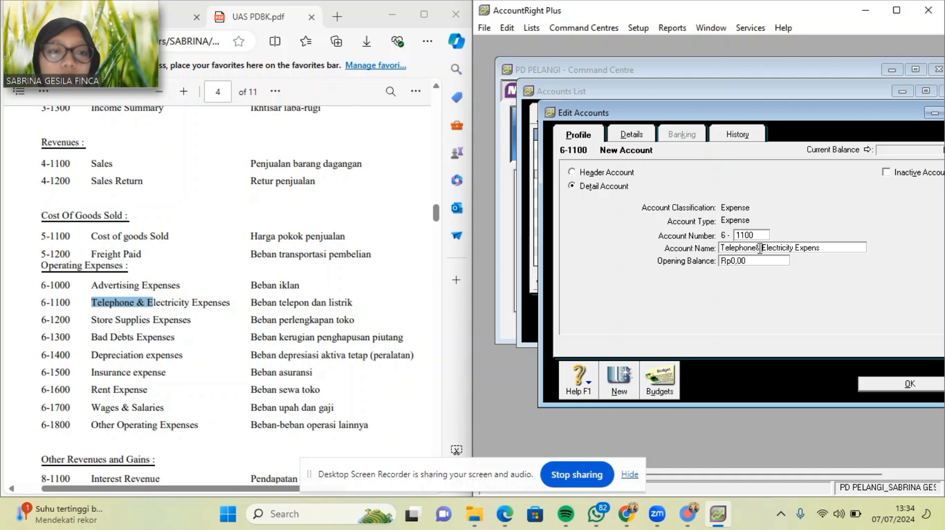
key(BackSpace)
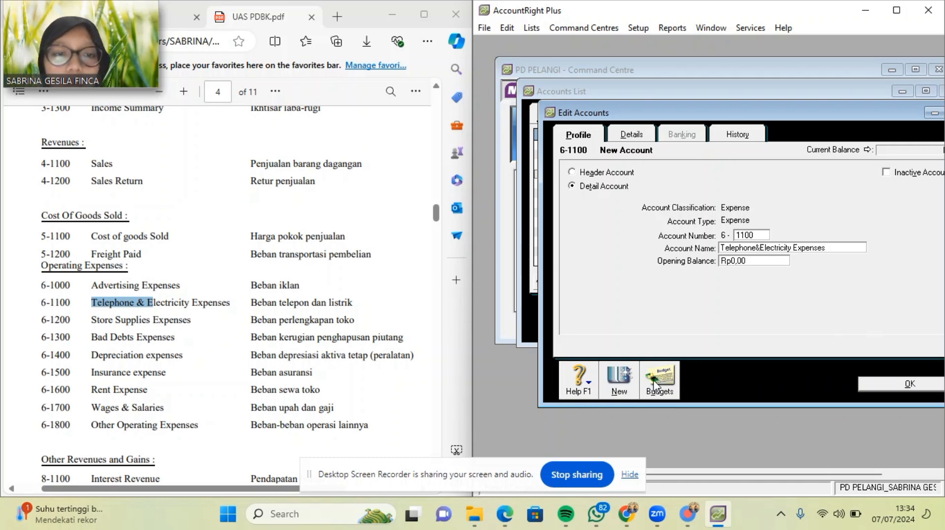
click(625, 390)
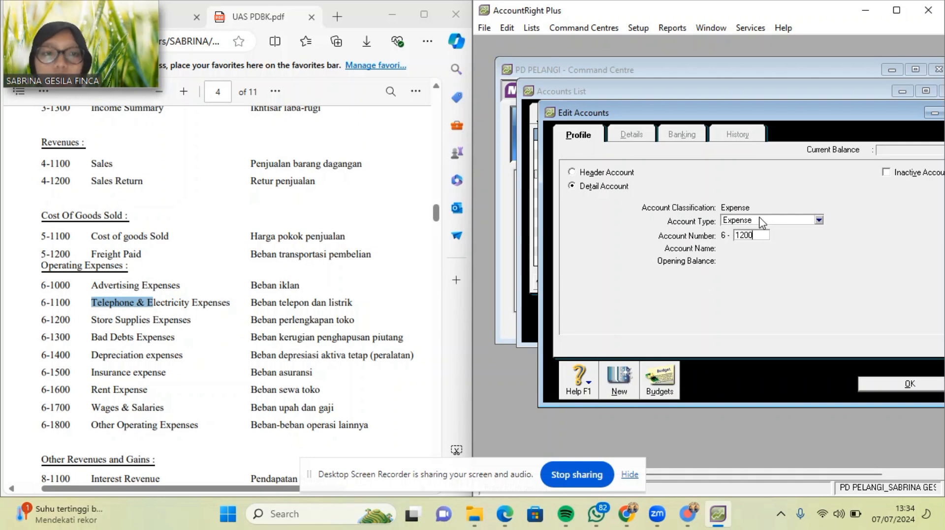
Add expense accounts 6-1200 Store Supplies Expenses and 6-1300 Bad Debts Expenses, names pasted from the PDF.
key(Tab)
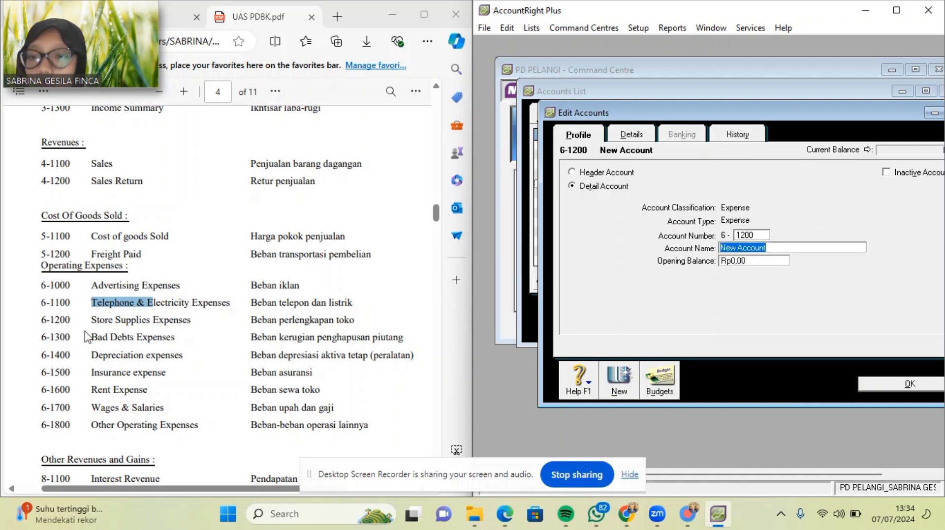
drag(91, 320, 196, 324)
key(ctrl+c)
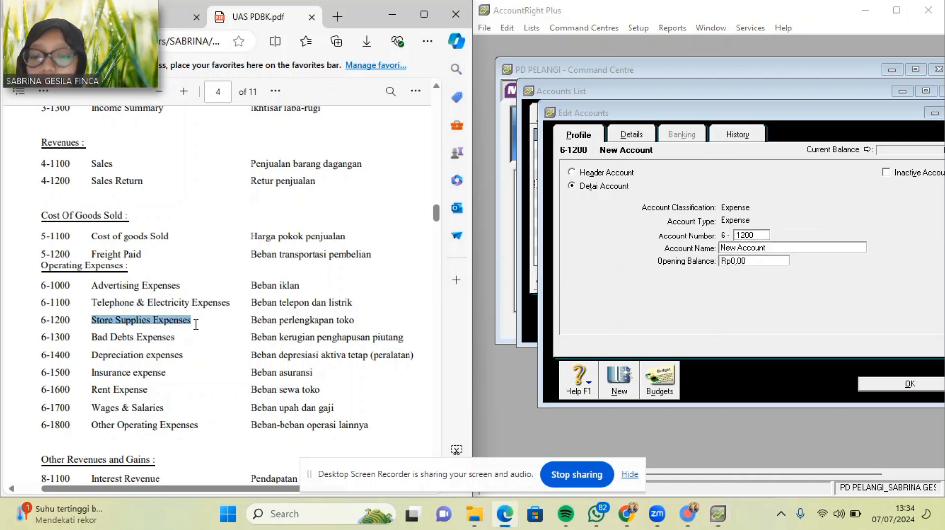
click(784, 248)
drag(784, 248, 717, 257)
key(ctrl+v)
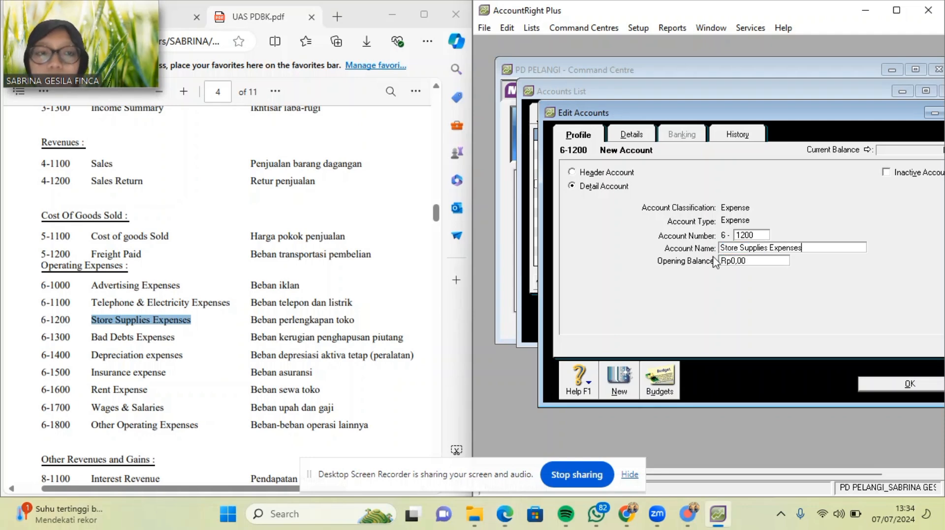
click(627, 389)
text(1300)
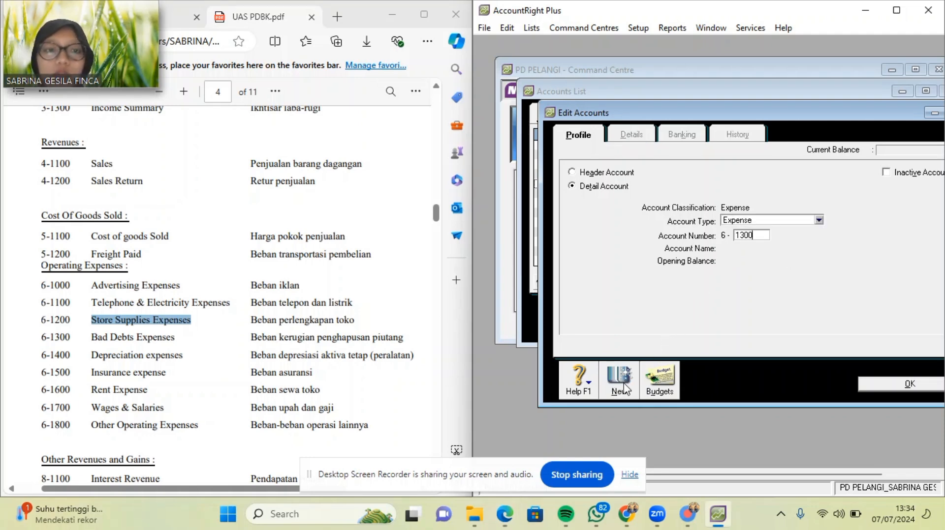
key(Tab)
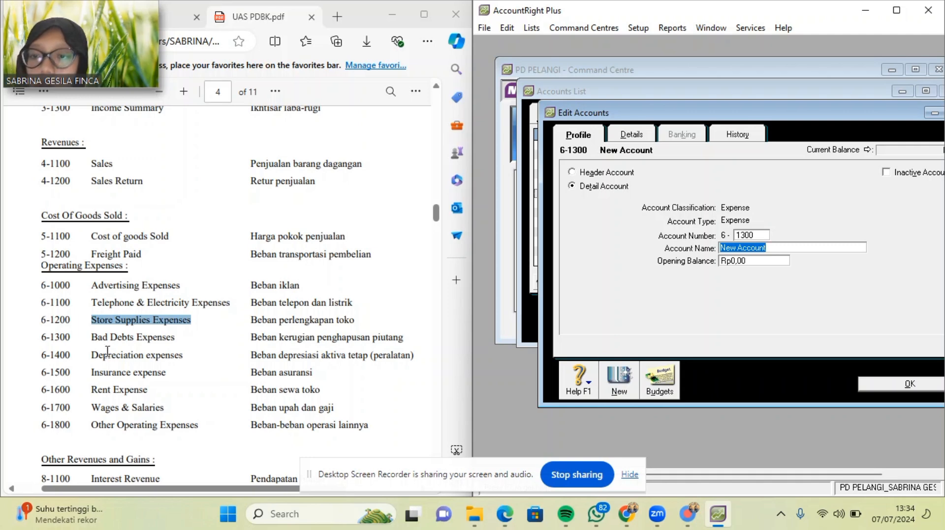
drag(95, 338, 175, 340)
key(ctrl+c)
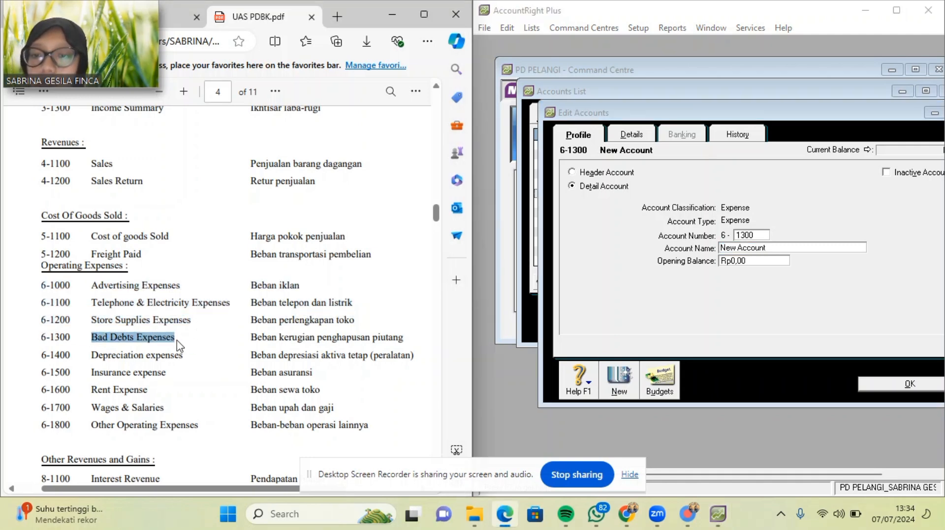
click(768, 248)
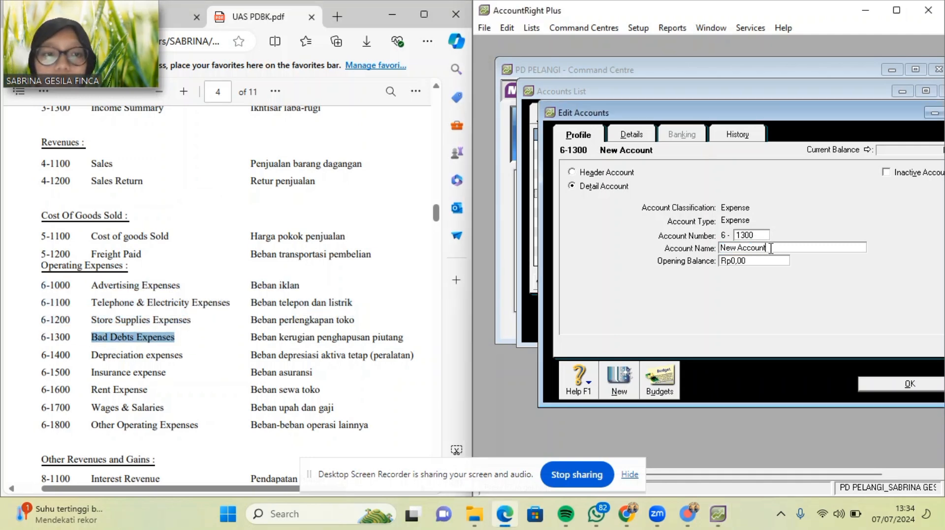
key(ctrl+v)
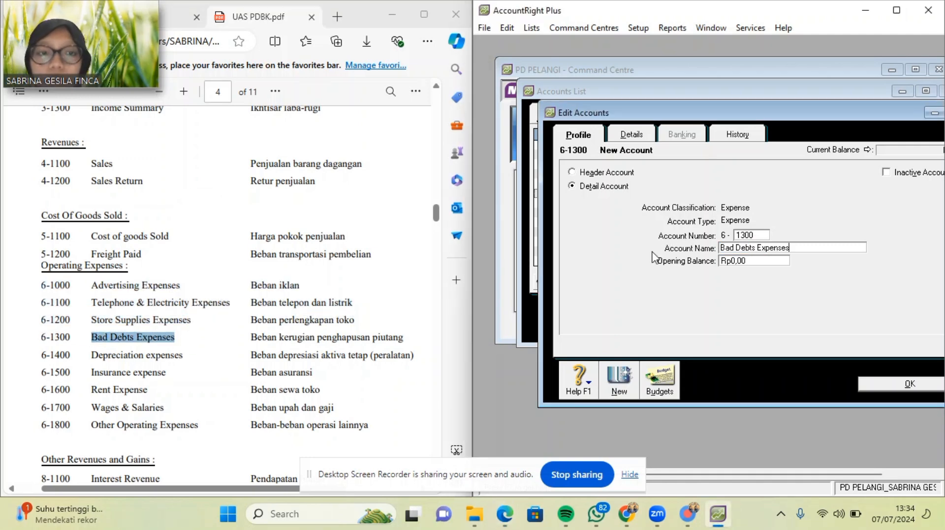
click(623, 387)
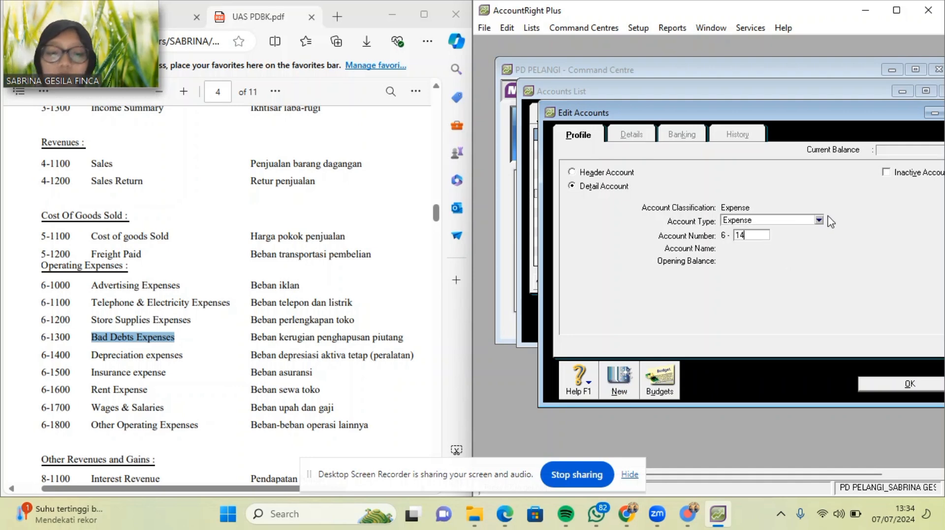
Add expense accounts 6-1400 Depreciation expenses and 6-1500 Insurance expense, names pasted from the PDF.
text(1400)
key(Tab)
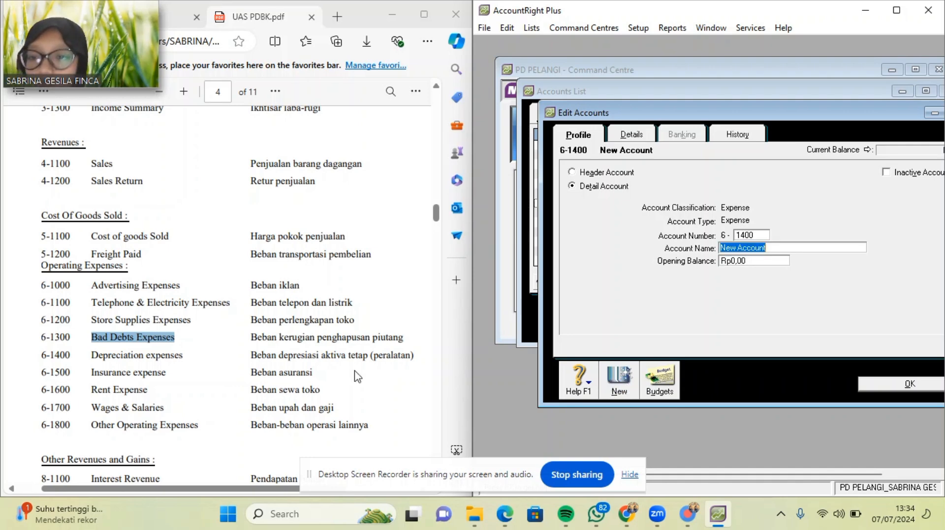
drag(93, 361, 186, 362)
key(ctrl+c)
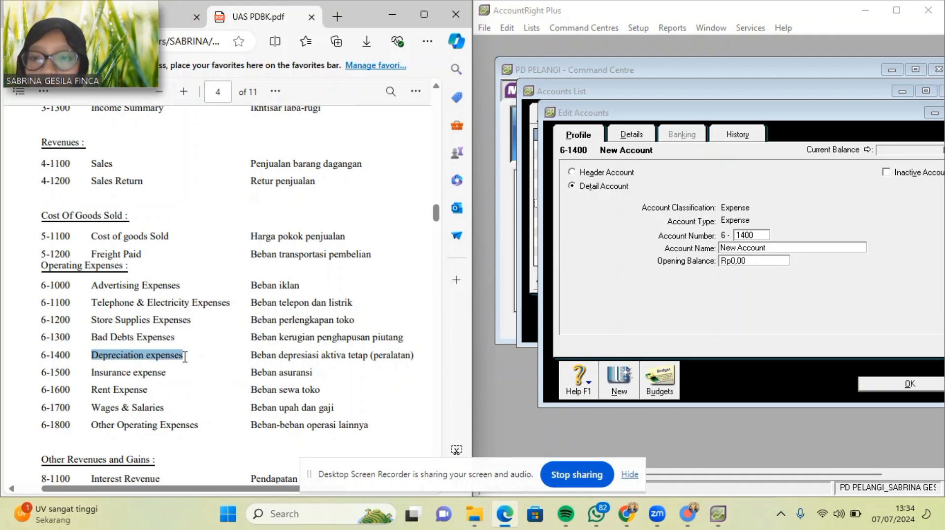
click(776, 245)
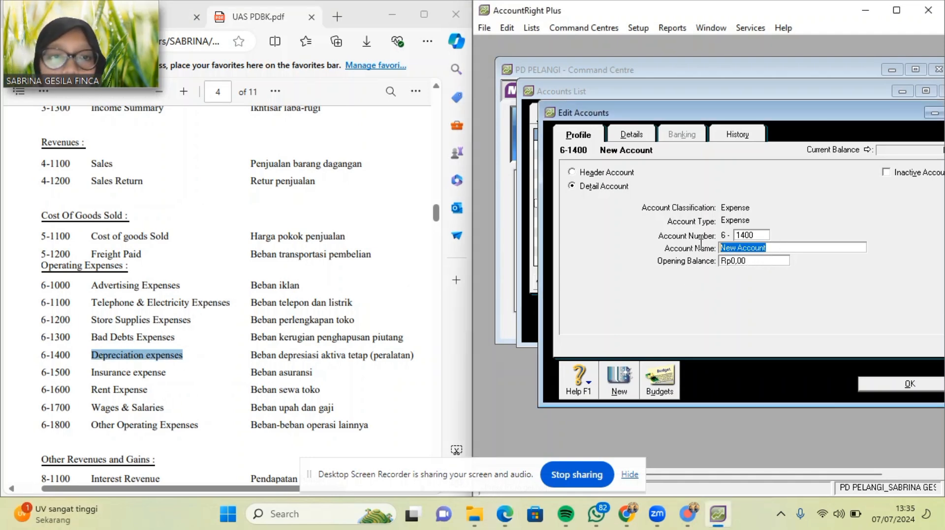
key(ctrl+v)
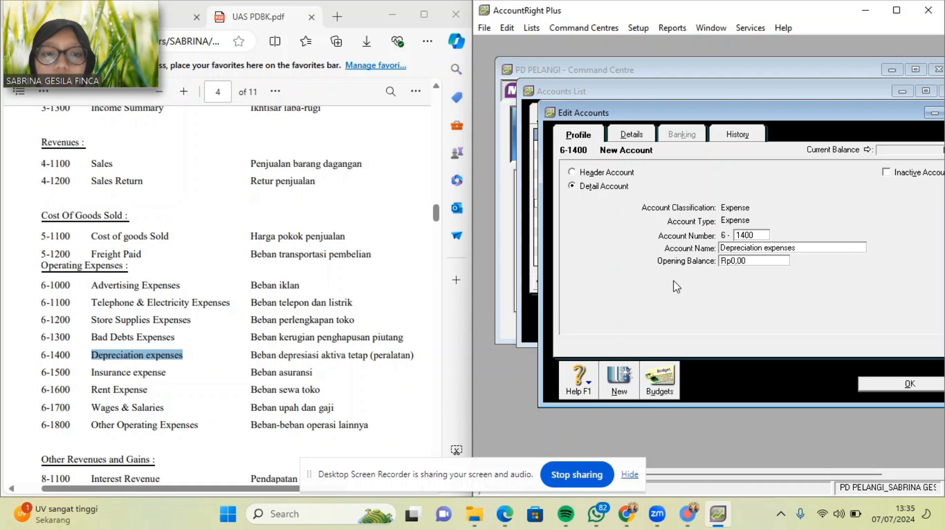
click(614, 386)
text(1)
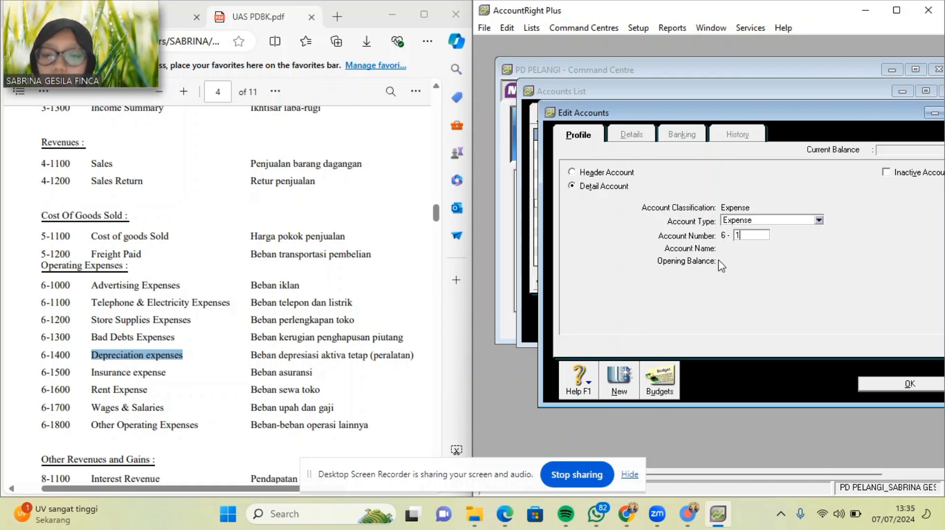
text(500)
key(Tab)
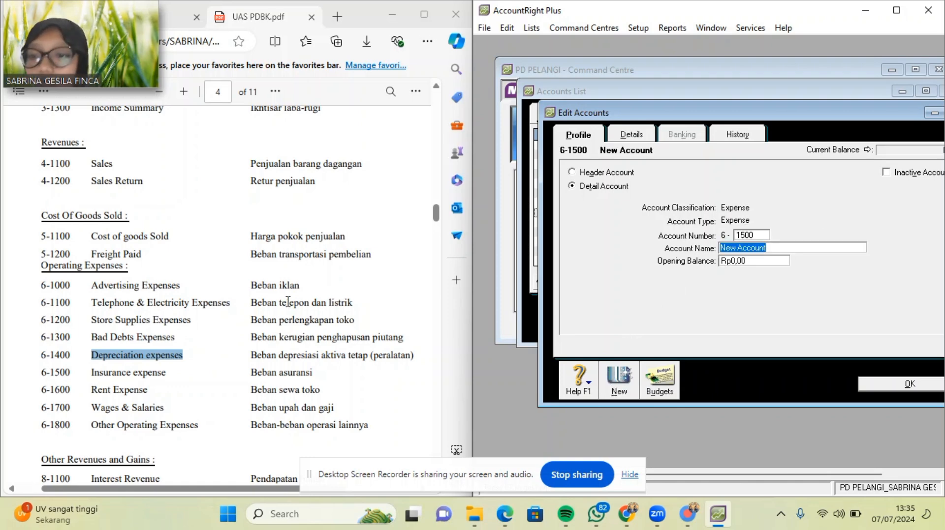
drag(91, 372, 168, 373)
click(792, 249)
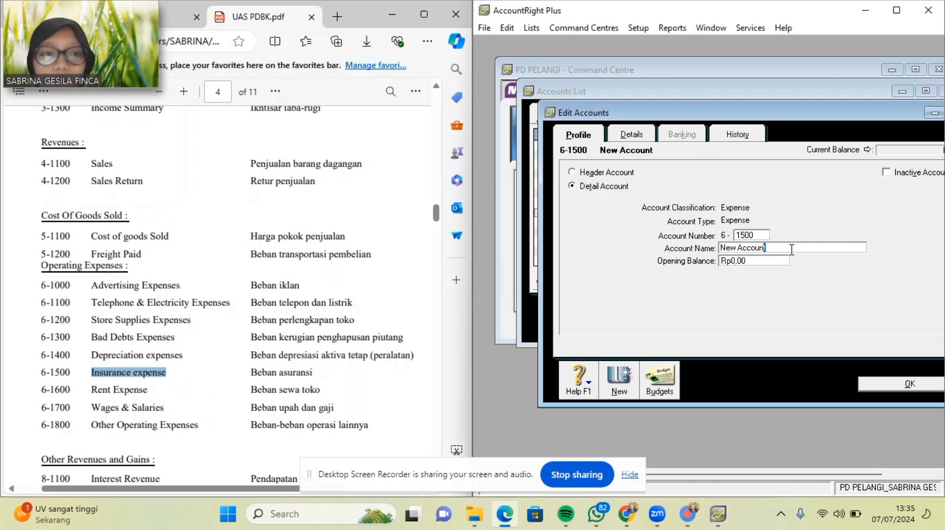
key(ctrl+v)
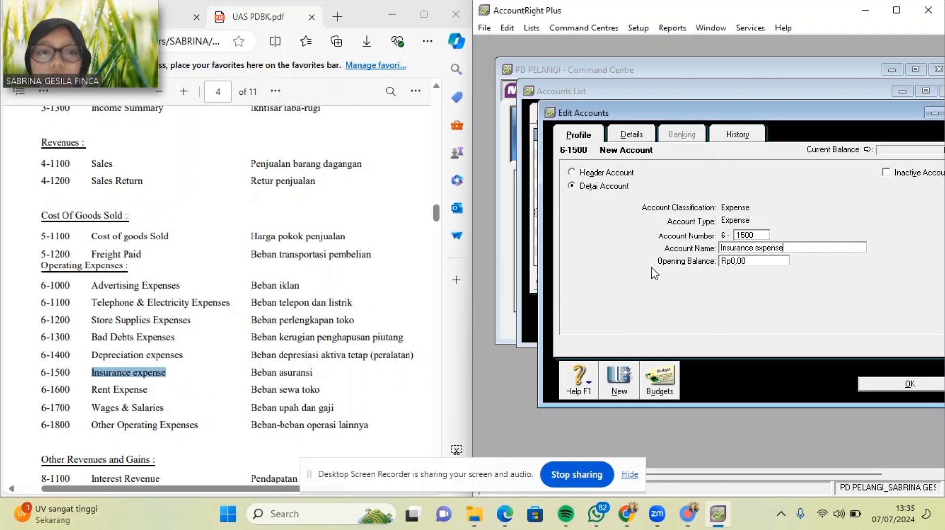
click(617, 389)
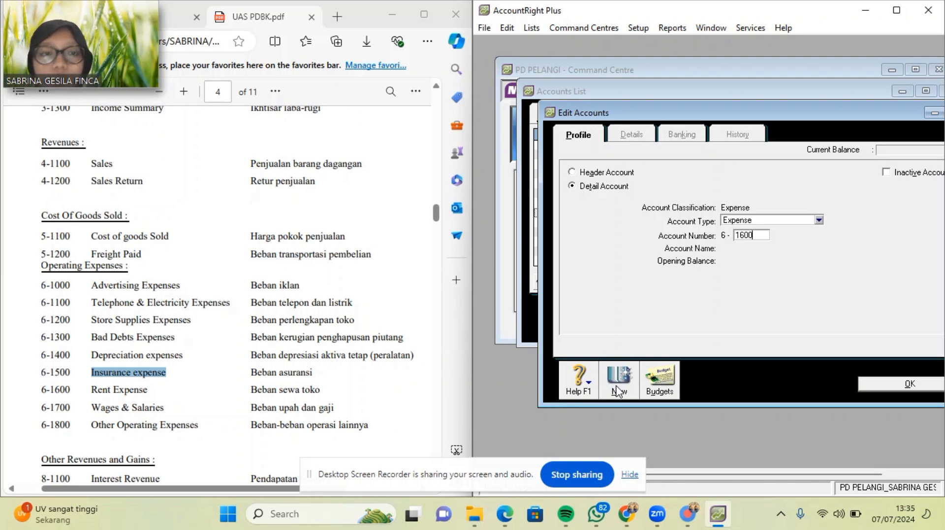
Add 6-1600 Rent Expense and name the new 6-1800 account Other Operating Expenses.
key(Tab)
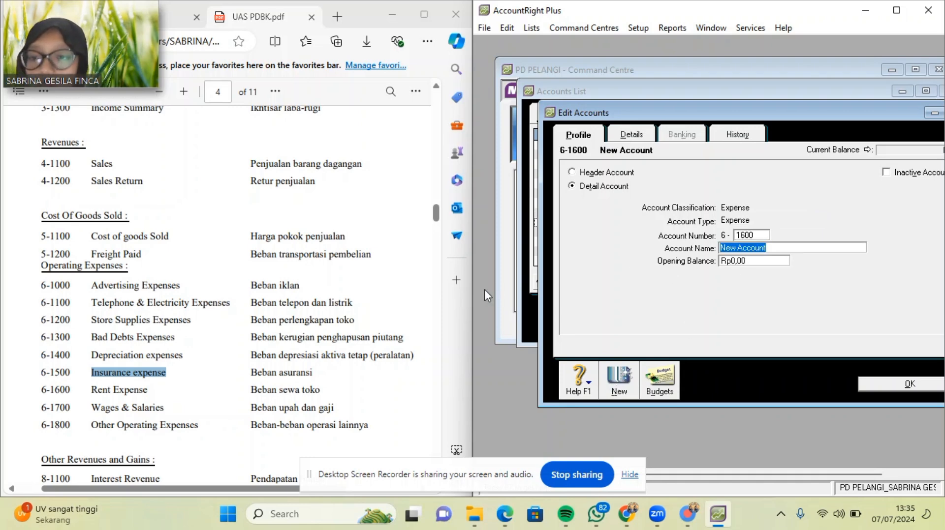
drag(92, 390, 148, 391)
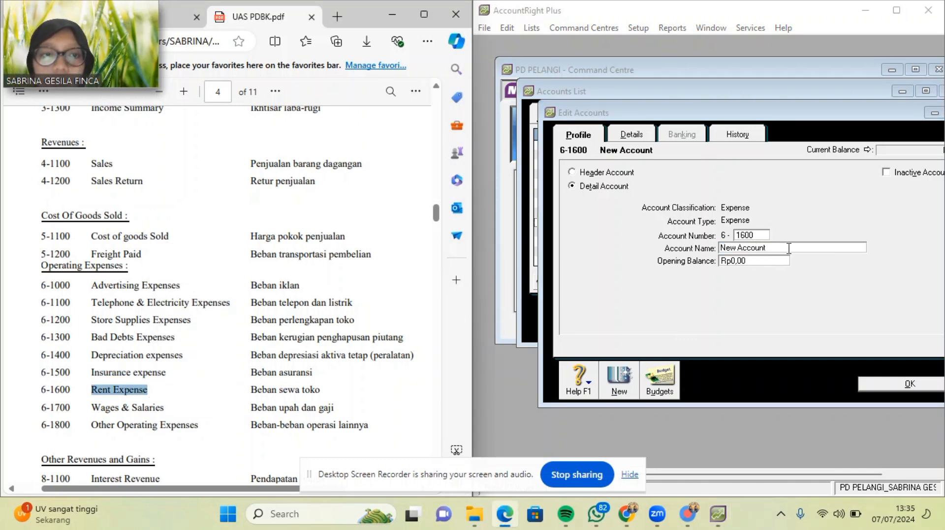
click(586, 276)
key(ctrl+v)
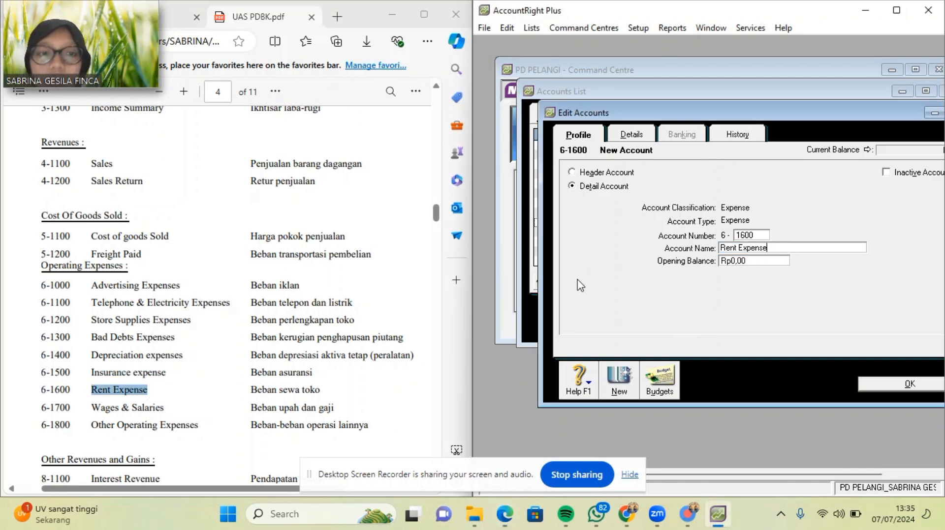
click(622, 384)
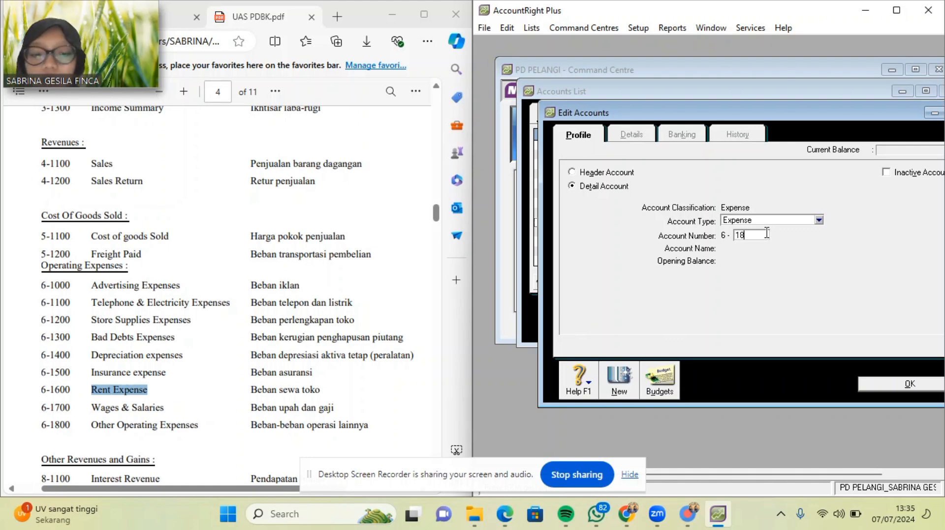
key(Tab)
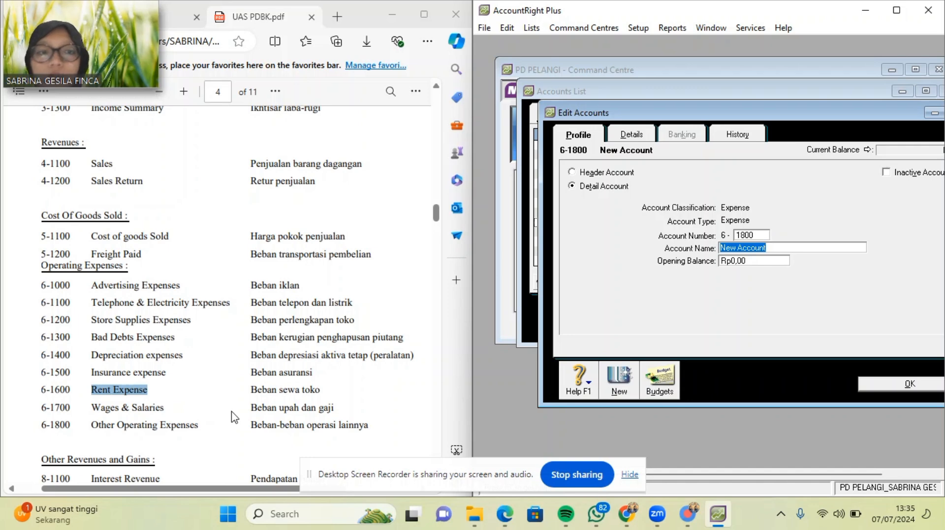
click(90, 423)
drag(91, 423, 197, 426)
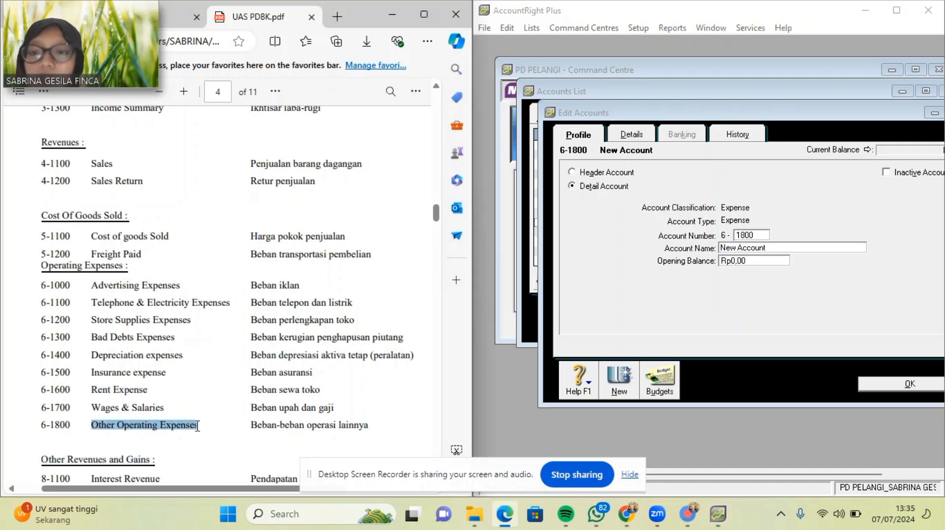
click(786, 248)
key(ctrl+v)
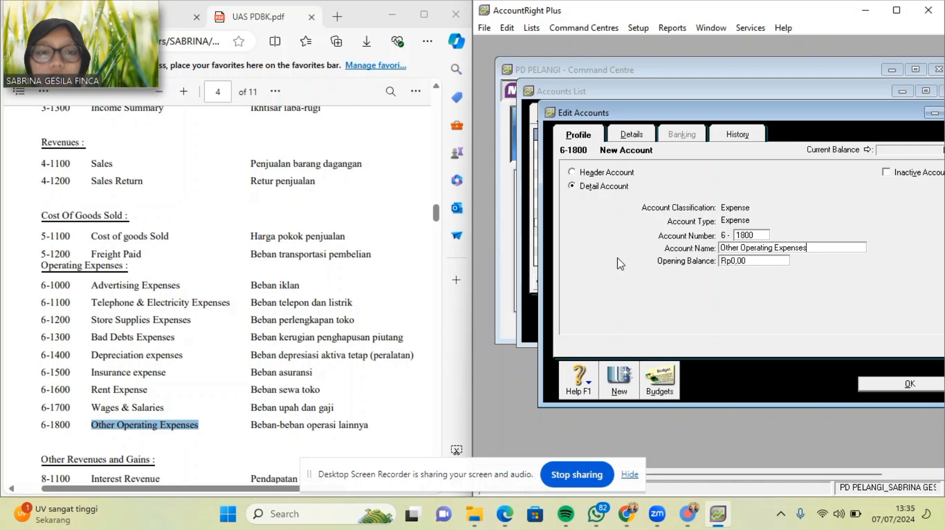
Save 6-1800, then add Other Income account 8-1100 Interest Revenue, pasting the name from the PDF.
click(884, 384)
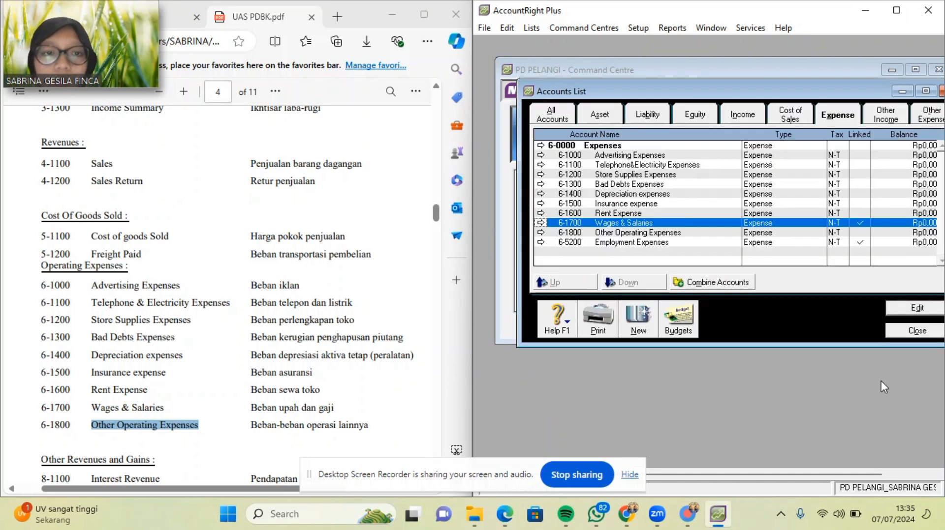
scroll(384, 259, down, 1)
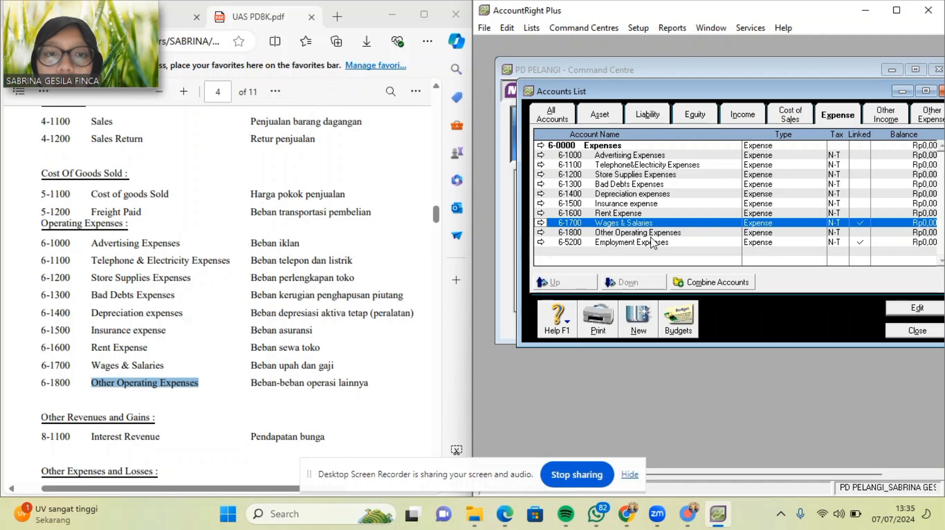
click(879, 123)
scroll(205, 347, down, 3)
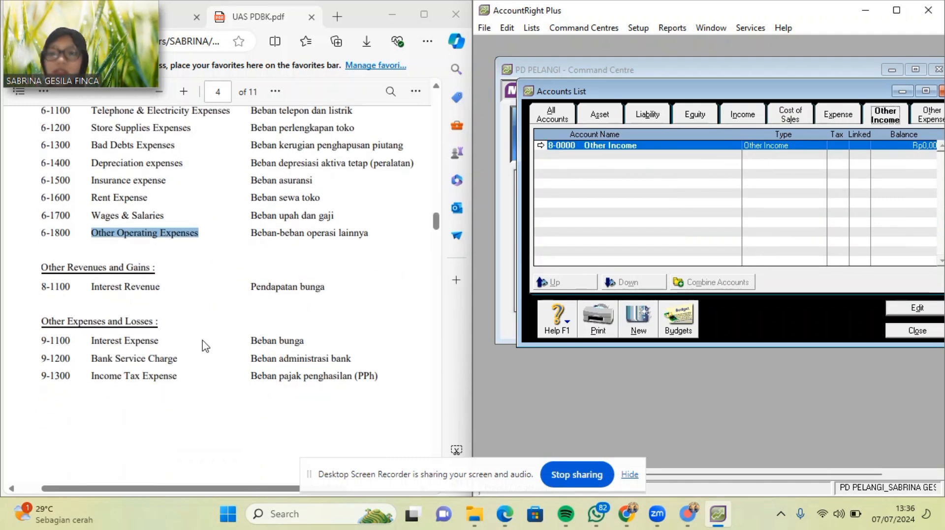
click(644, 321)
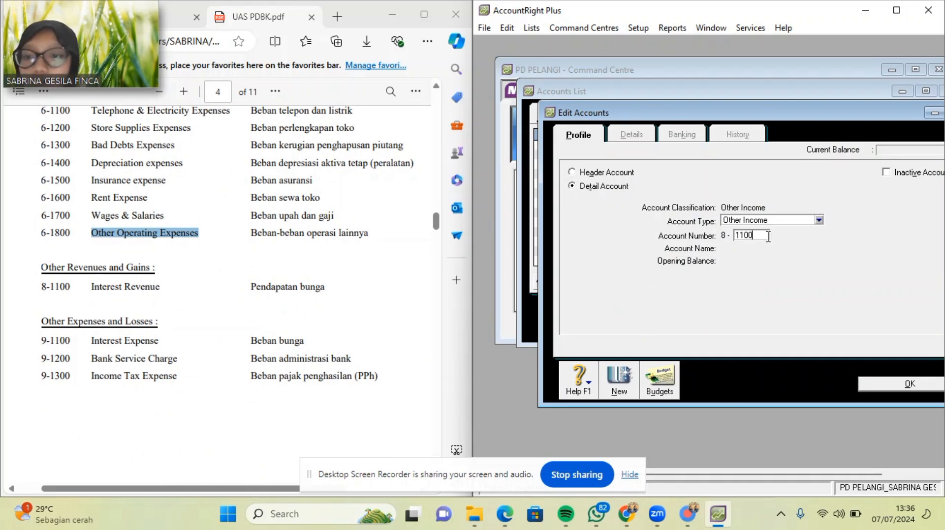
key(Tab)
drag(91, 287, 173, 287)
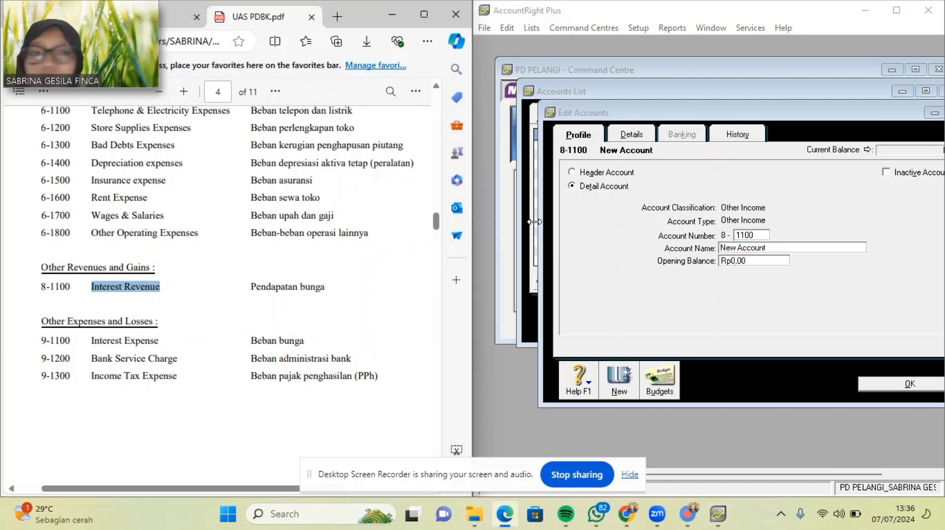
click(678, 269)
key(ctrl+v)
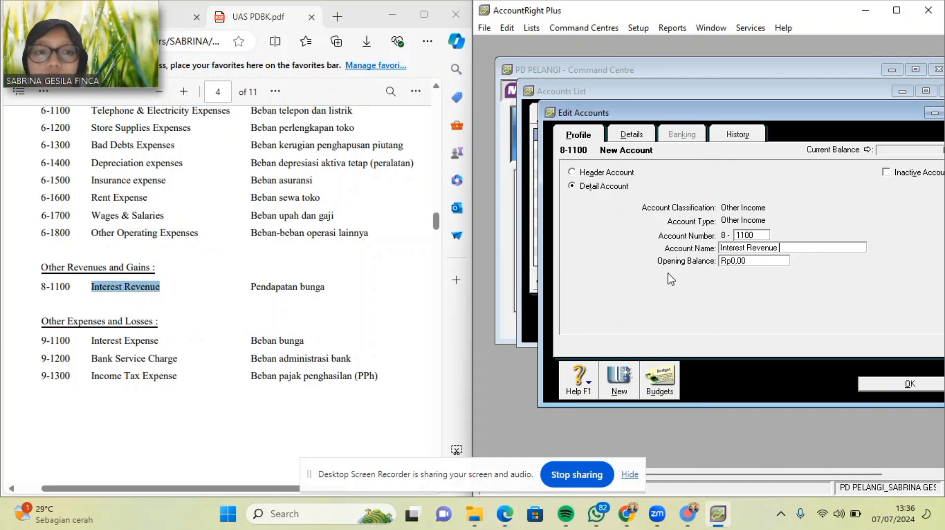
click(898, 386)
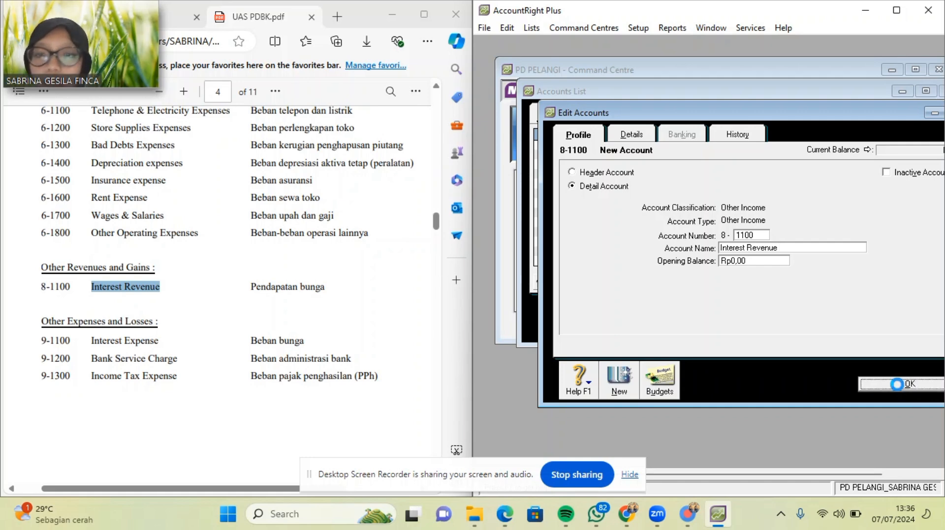
Add Other Expense account 9-1100 Interest Expense, copying the name from the PDF.
click(940, 114)
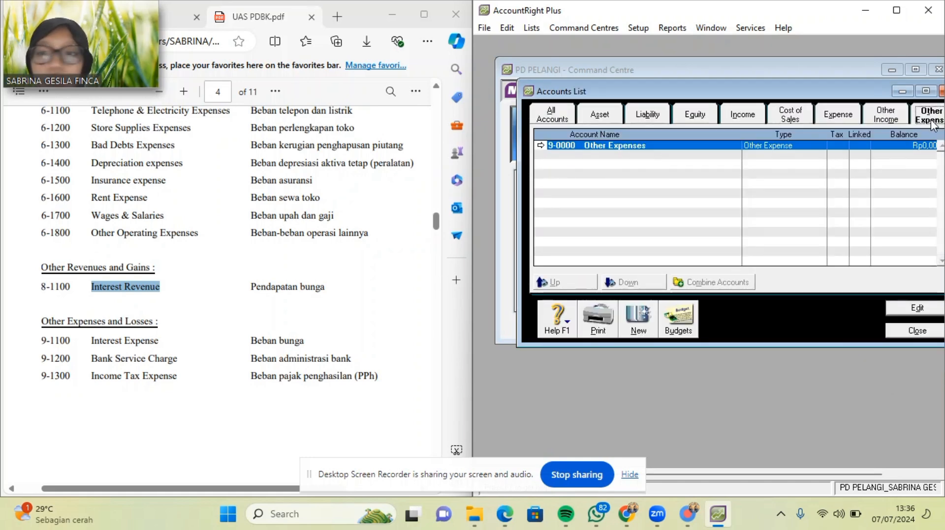
scroll(273, 355, down, 1)
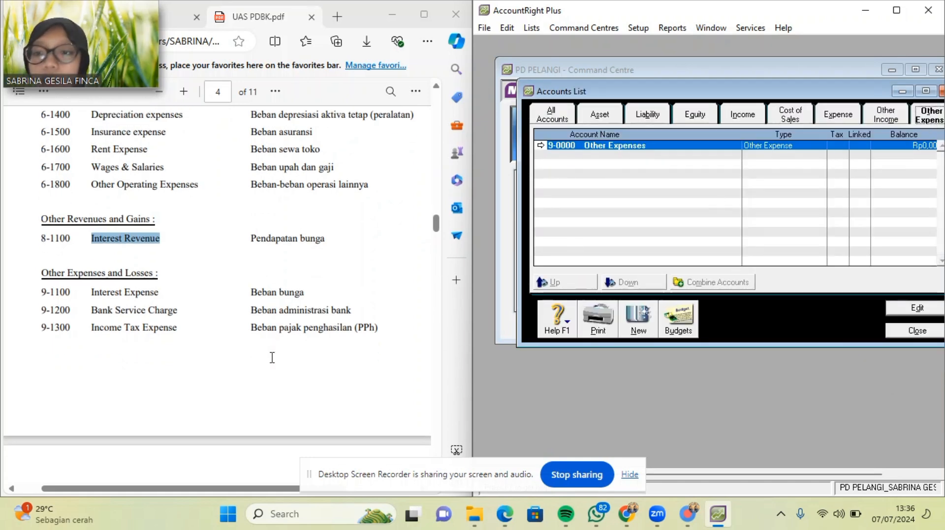
click(643, 335)
text(1100)
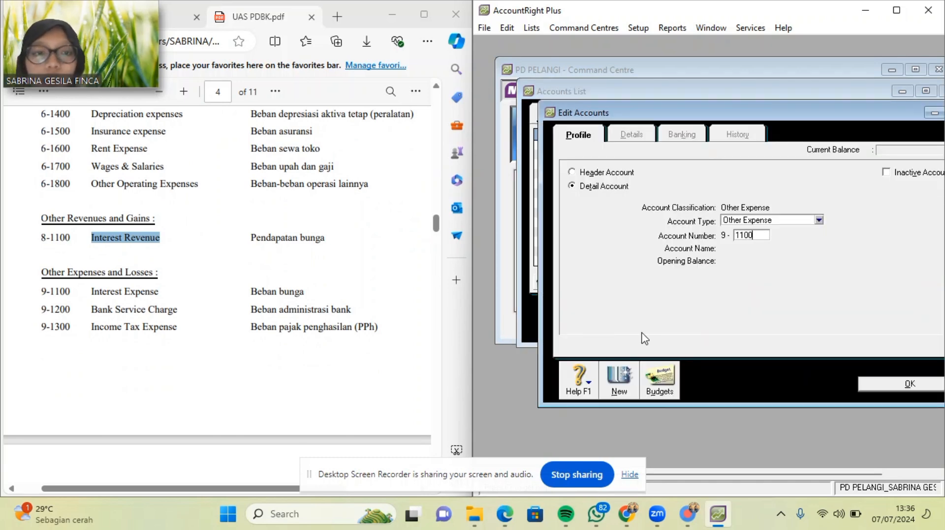
key(Tab)
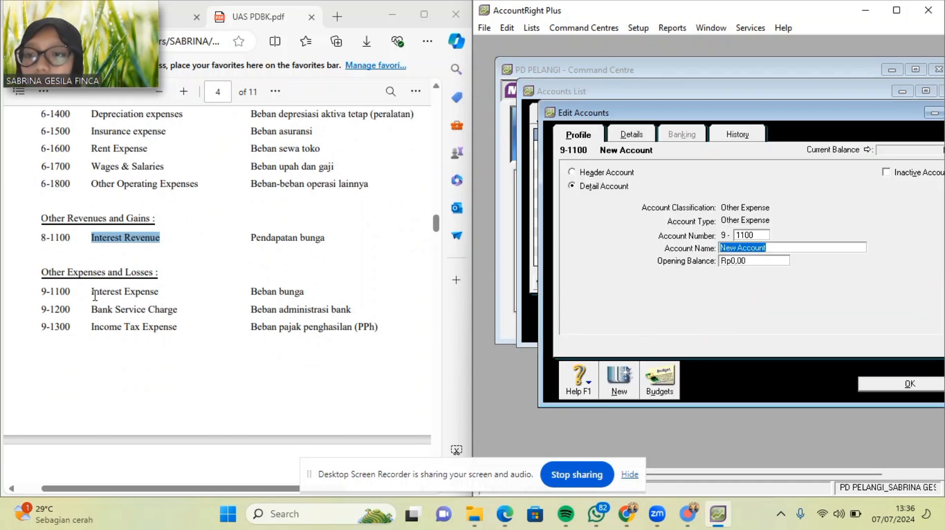
drag(93, 294, 164, 294)
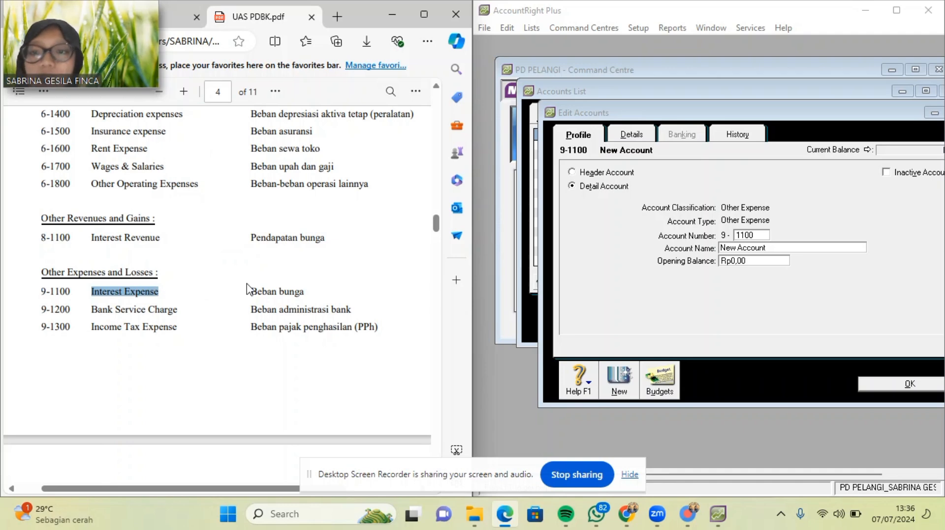
key(ctrl+c)
click(784, 246)
key(ctrl+v)
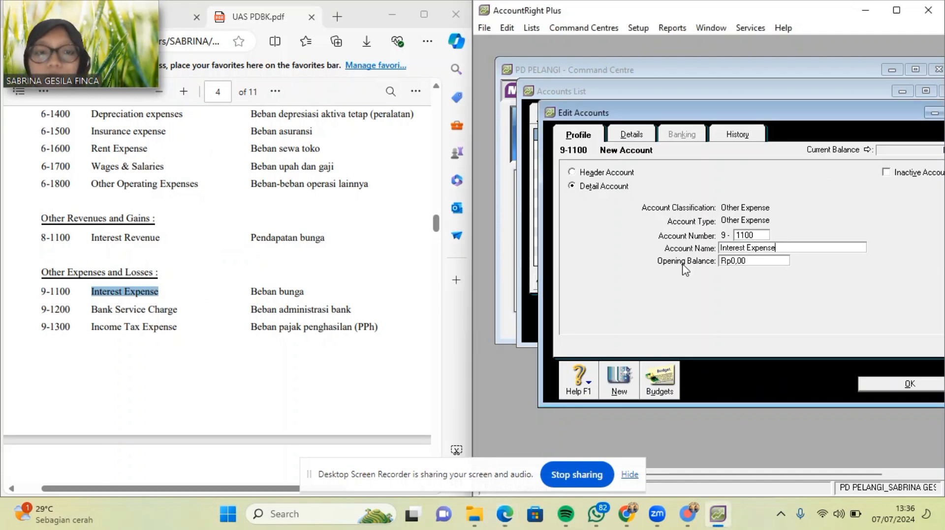
click(618, 385)
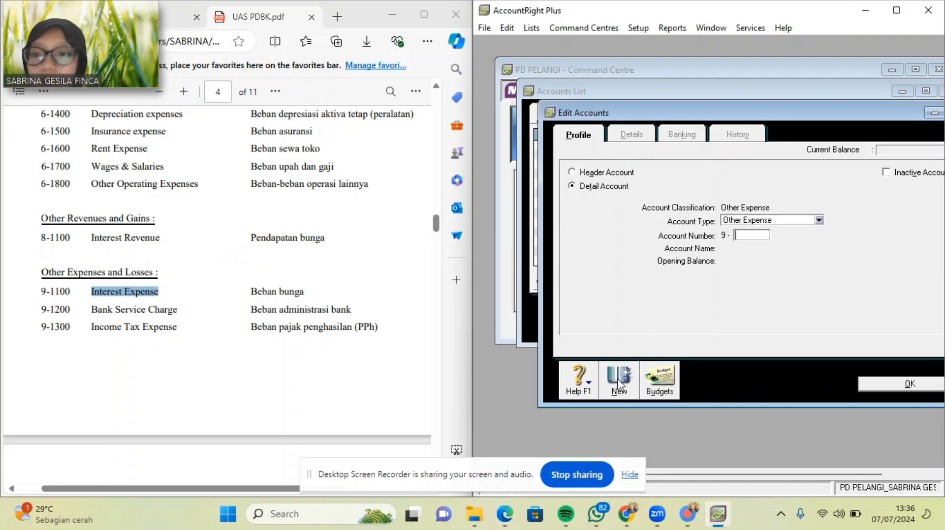
Add Other Expense account 9-1200 Bank Service Charge.
text(1200)
key(Tab)
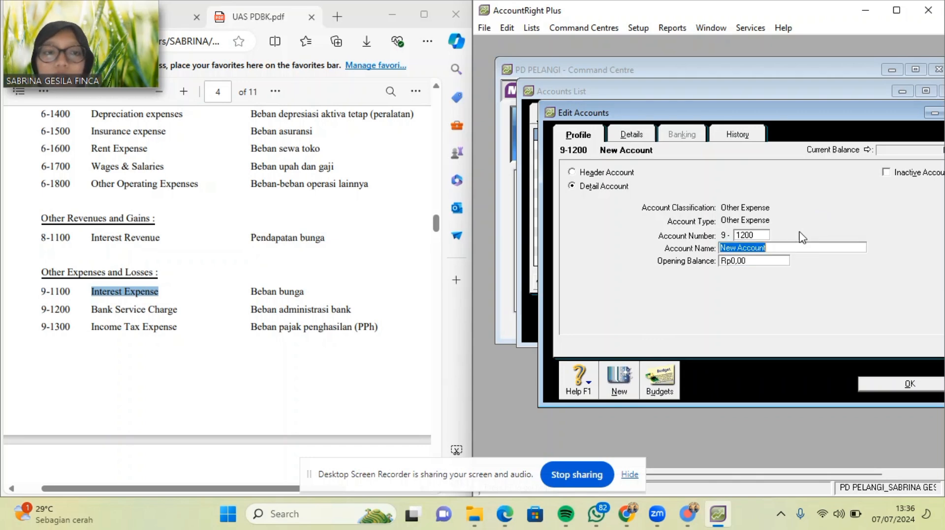
drag(89, 311, 188, 320)
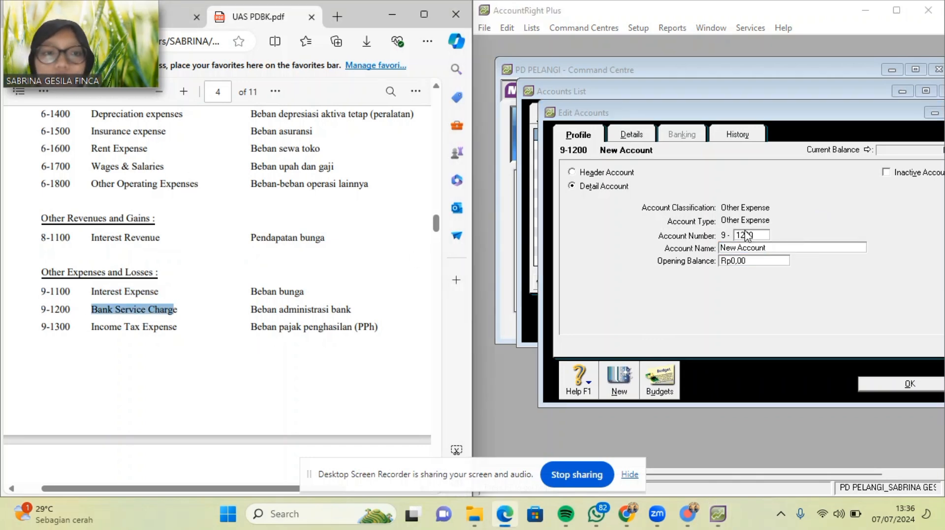
click(772, 248)
key(ctrl+v)
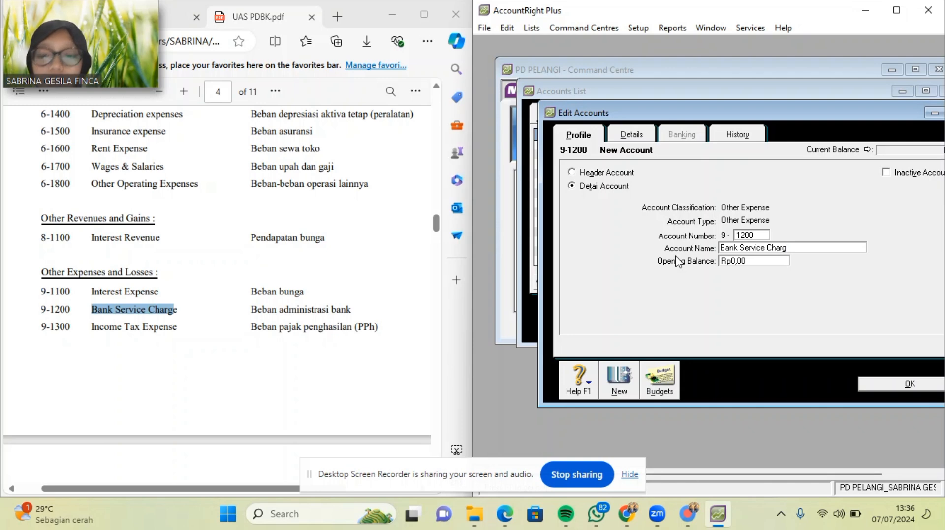
click(619, 380)
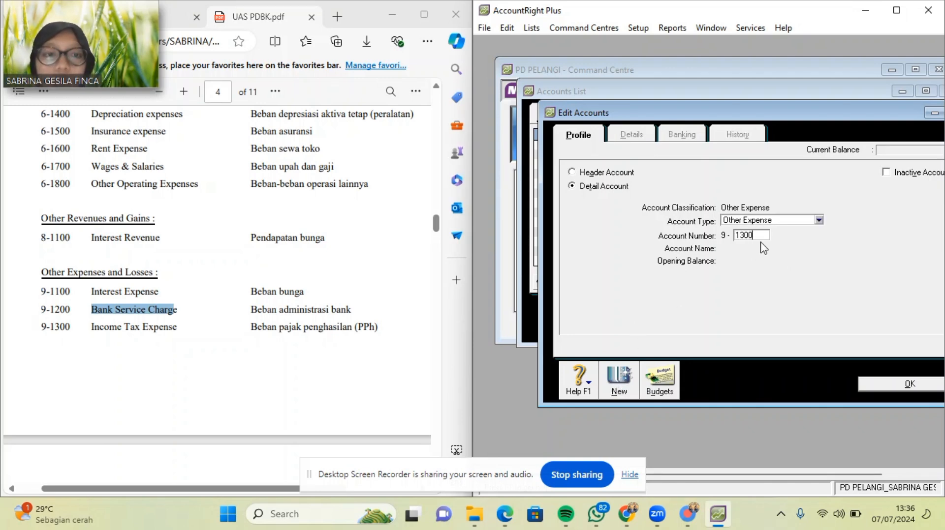
Add Other Expense account 9-1300 Income Tax Expense and review the accounts list.
key(Tab)
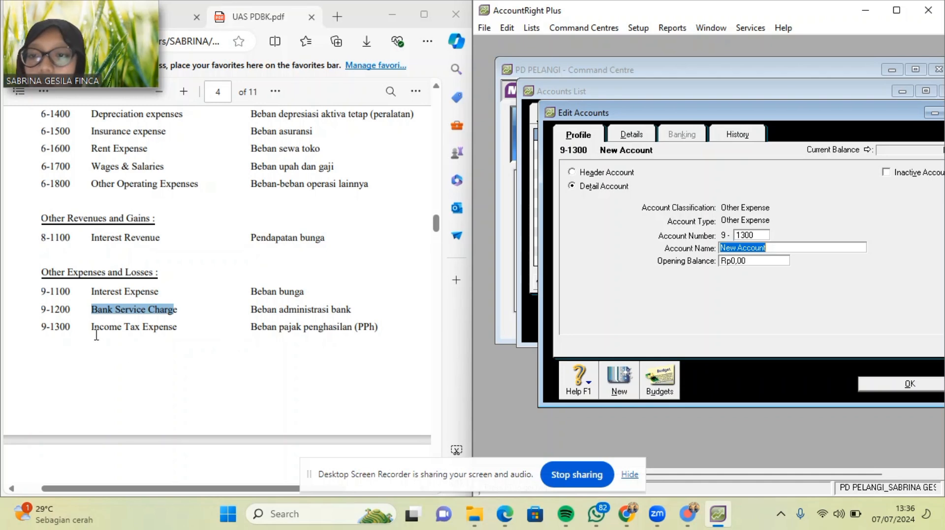
drag(92, 328, 179, 333)
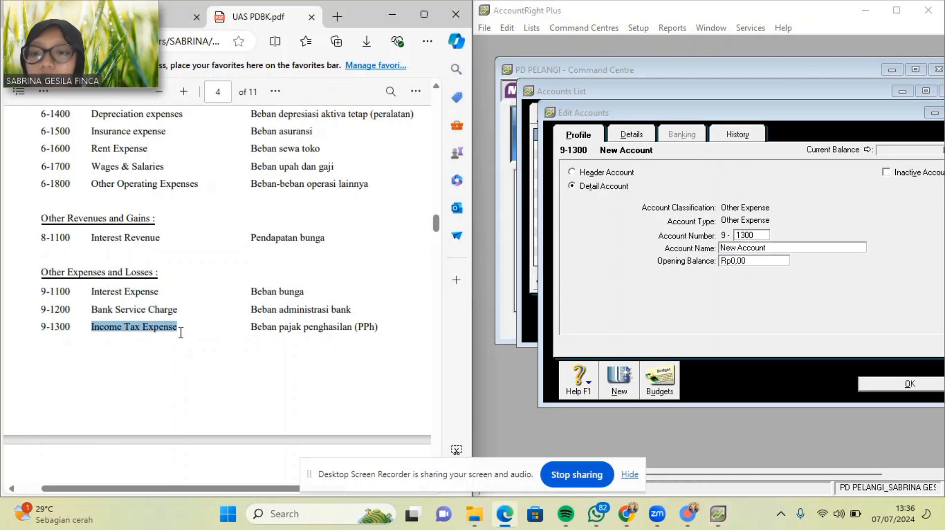
click(779, 248)
key(ctrl+v)
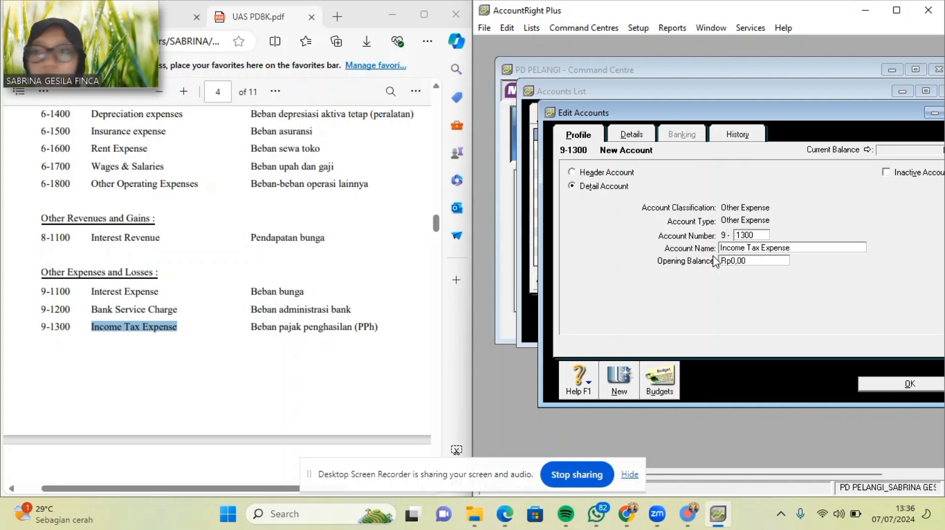
click(869, 386)
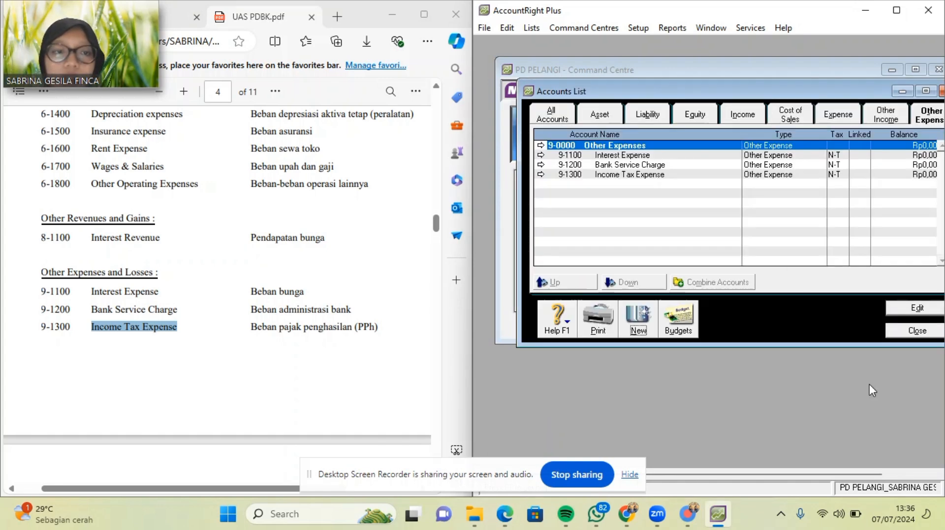
scroll(353, 329, down, 3)
scroll(353, 329, down, 2)
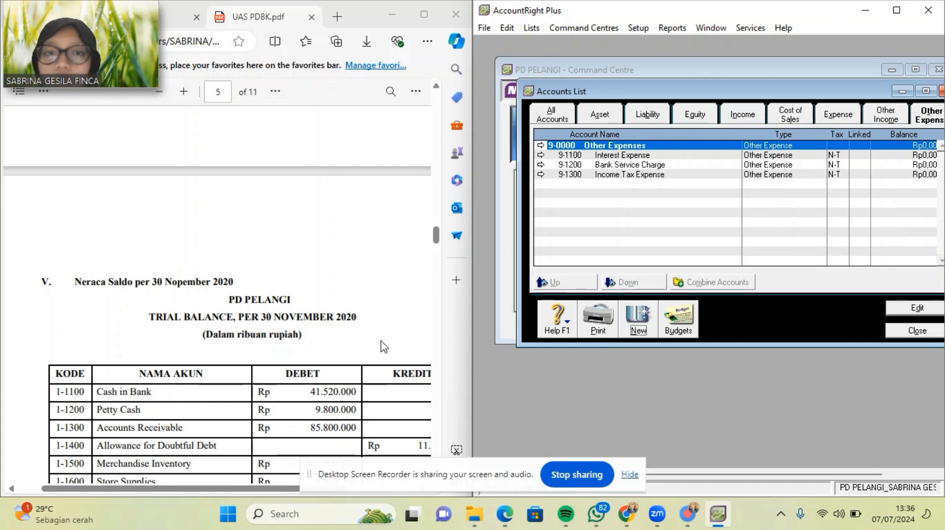
Close the accounts list and bring up the Tax Code List from Lists.
click(915, 331)
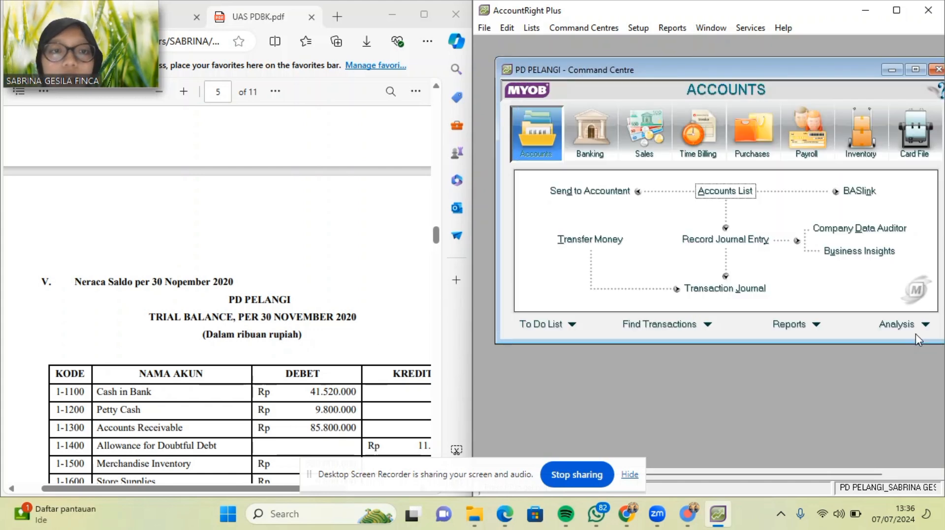
click(531, 28)
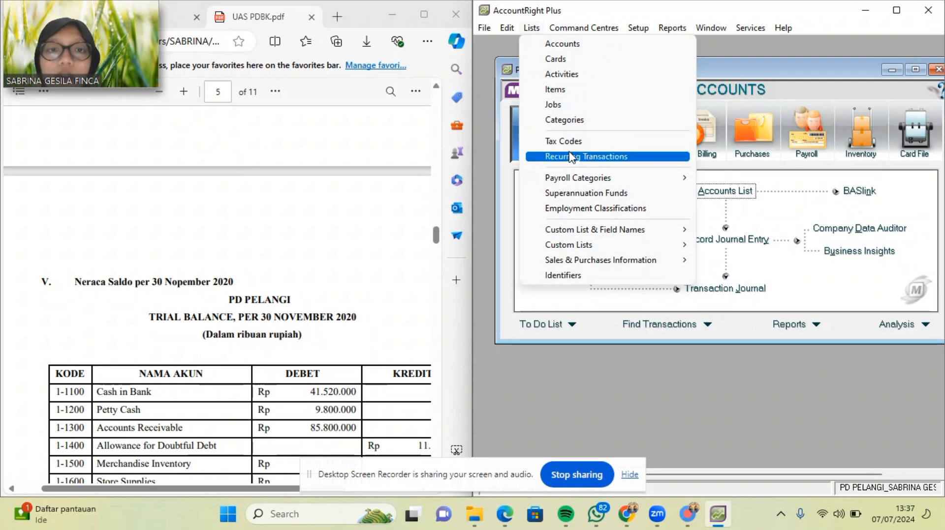
click(575, 147)
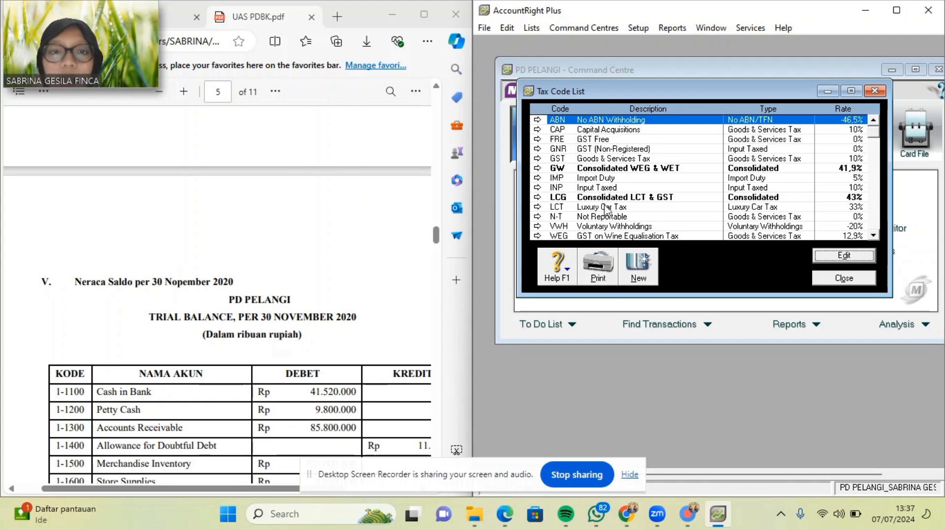
Delete tax codes ABN, CAP, FRE, GNR, GW, IMP and INP.
right_click(611, 120)
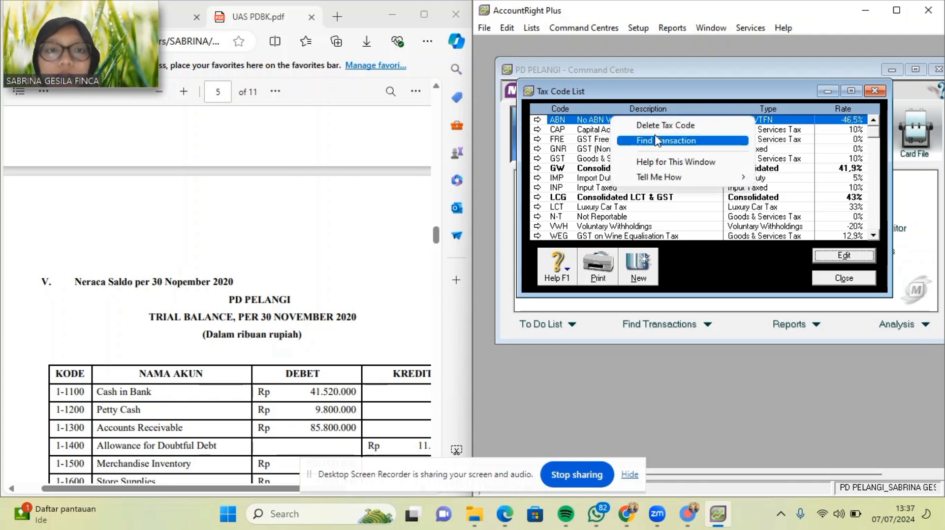
click(665, 125)
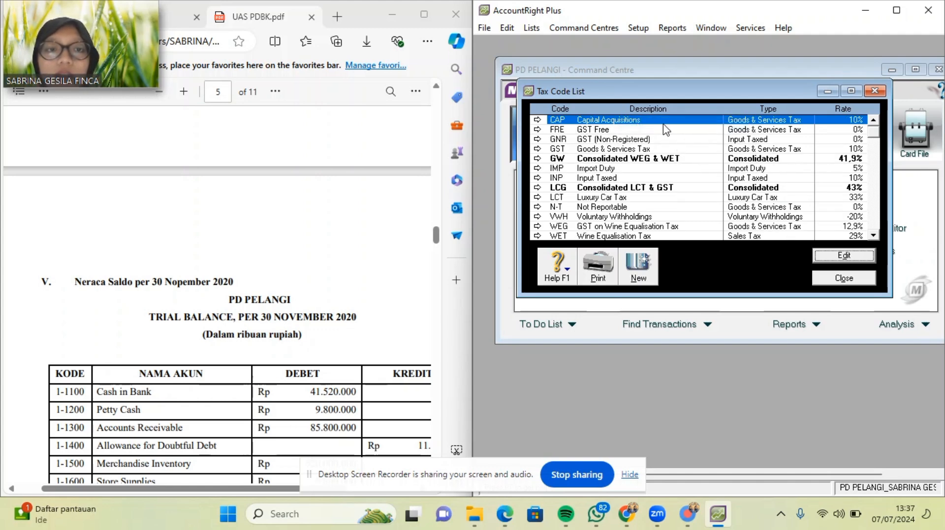
right_click(654, 123)
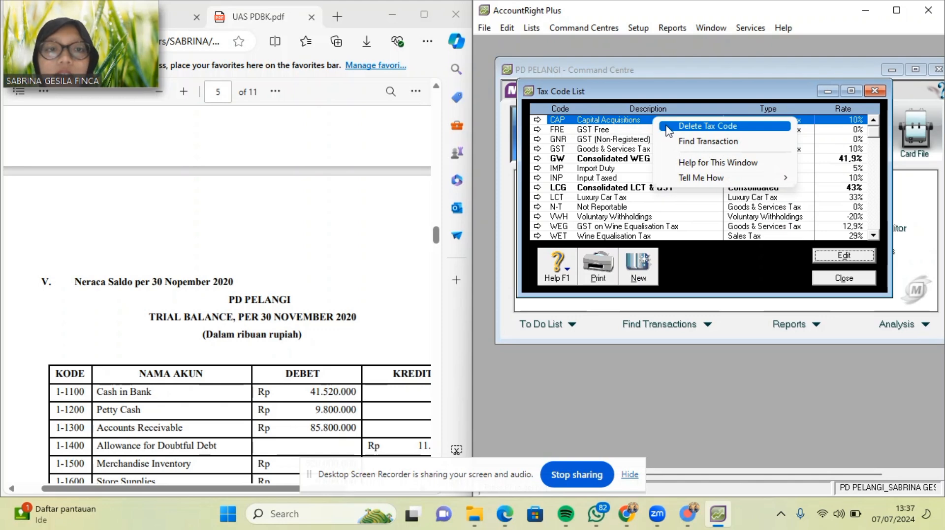
click(668, 129)
right_click(667, 129)
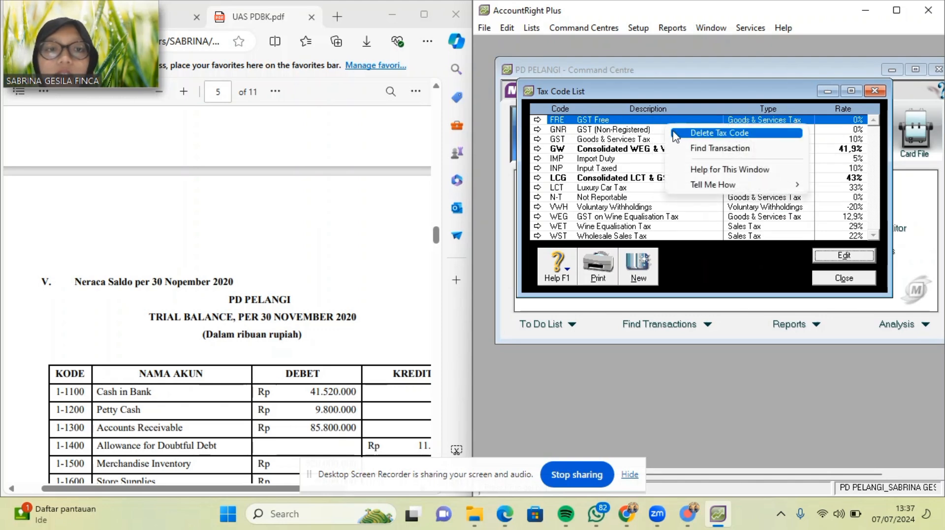
click(673, 131)
right_click(673, 128)
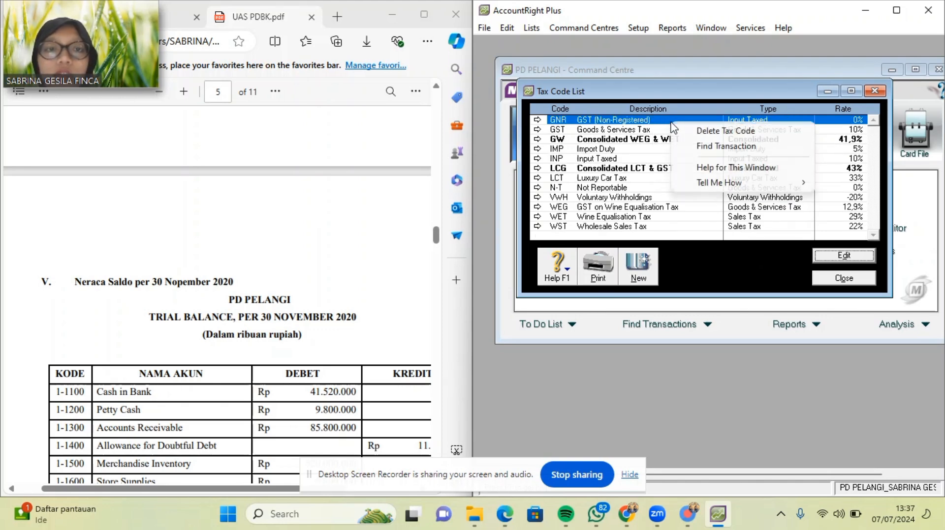
click(681, 132)
right_click(673, 129)
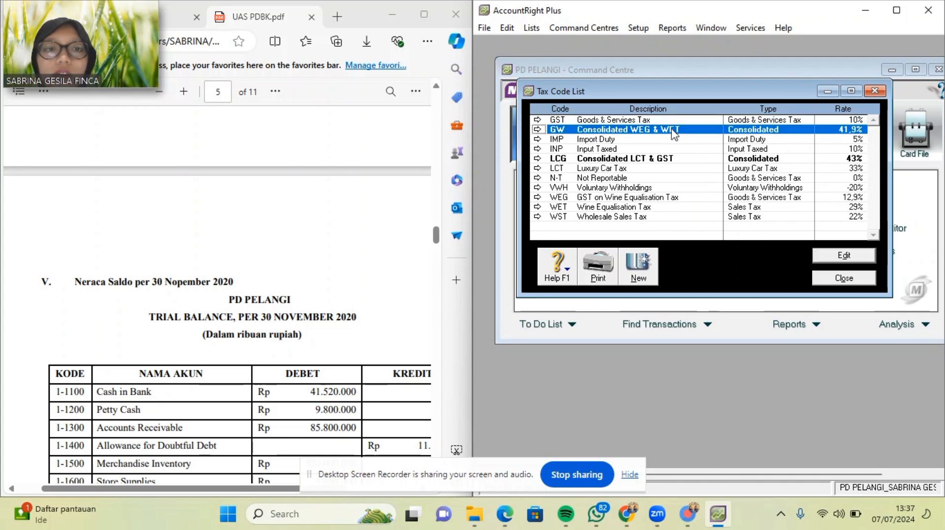
click(690, 139)
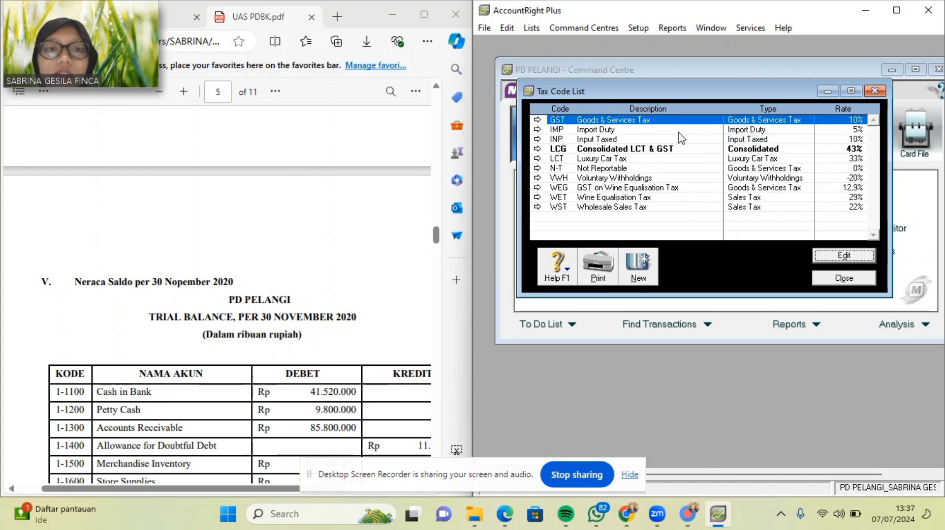
right_click(681, 131)
click(694, 143)
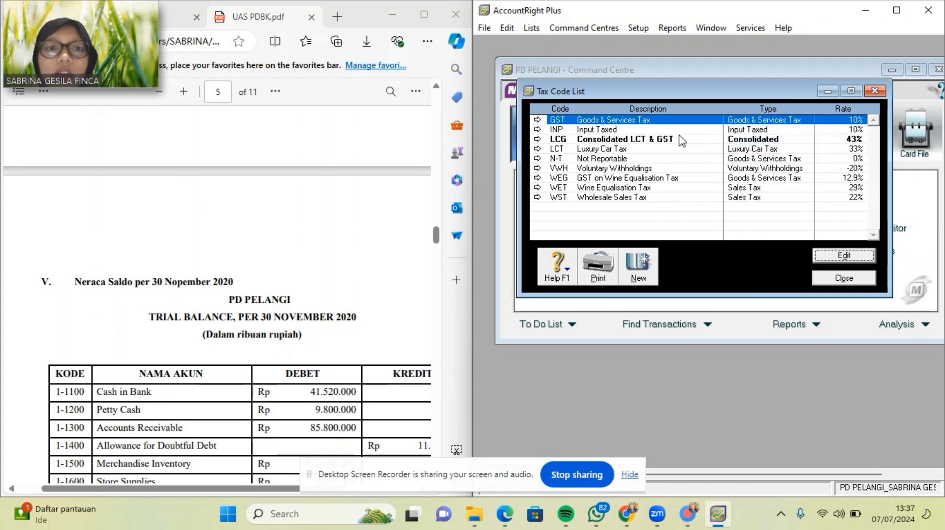
right_click(673, 130)
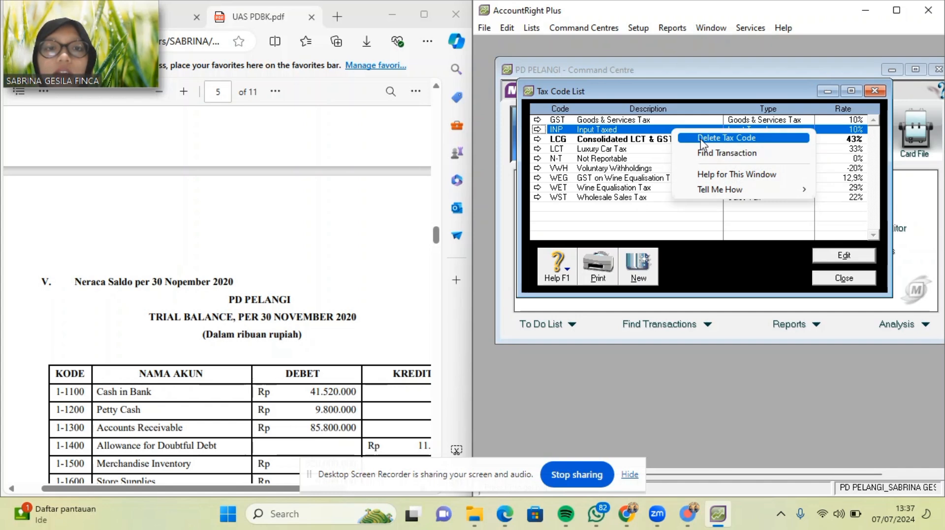
click(701, 141)
Delete tax codes LCG, LCT, VWH, WEG, WET and WST.
right_click(666, 127)
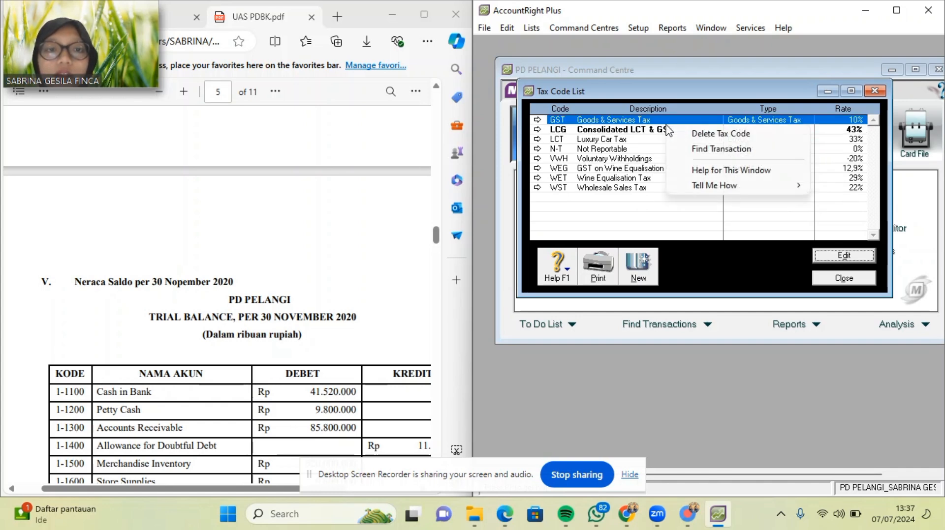
right_click(651, 131)
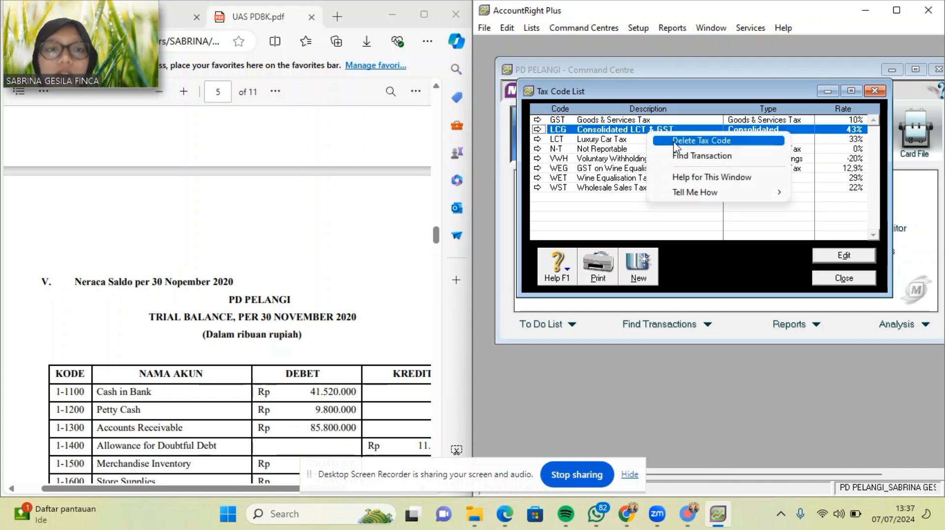
click(675, 143)
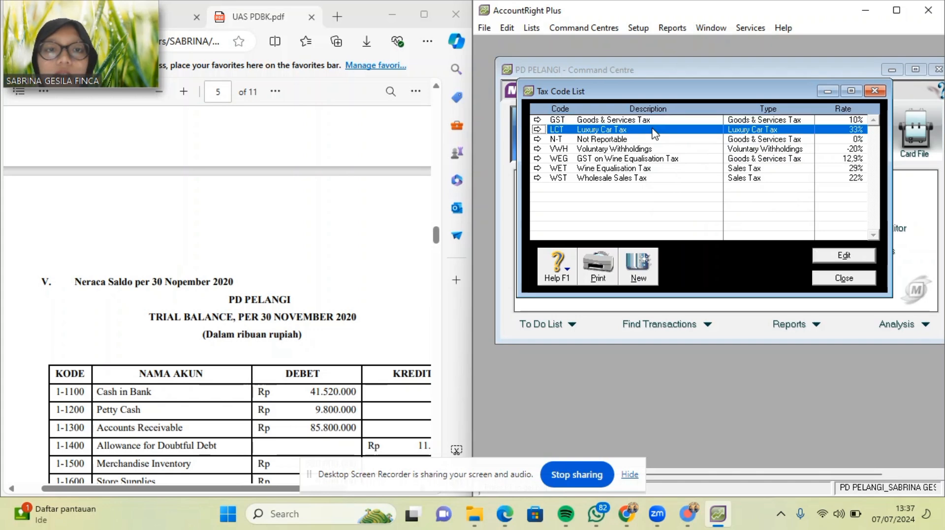
right_click(664, 131)
click(672, 141)
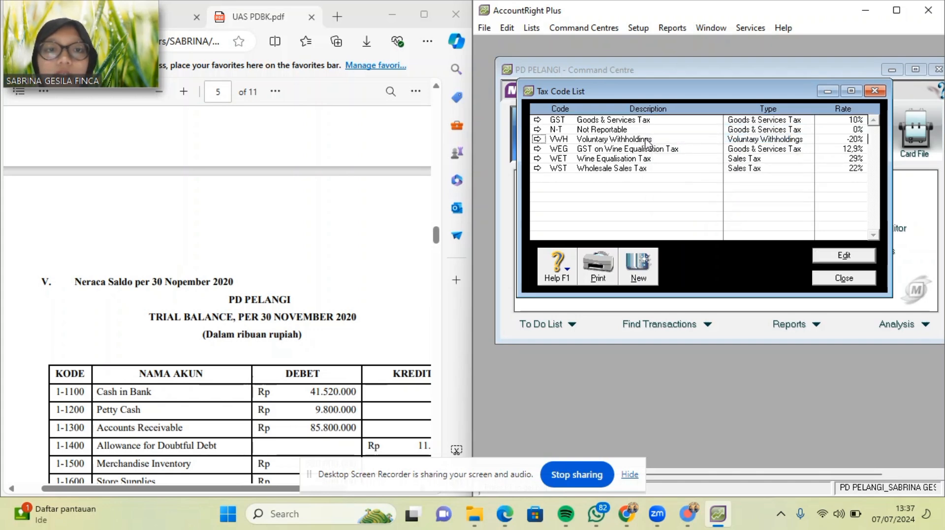
right_click(647, 139)
click(668, 148)
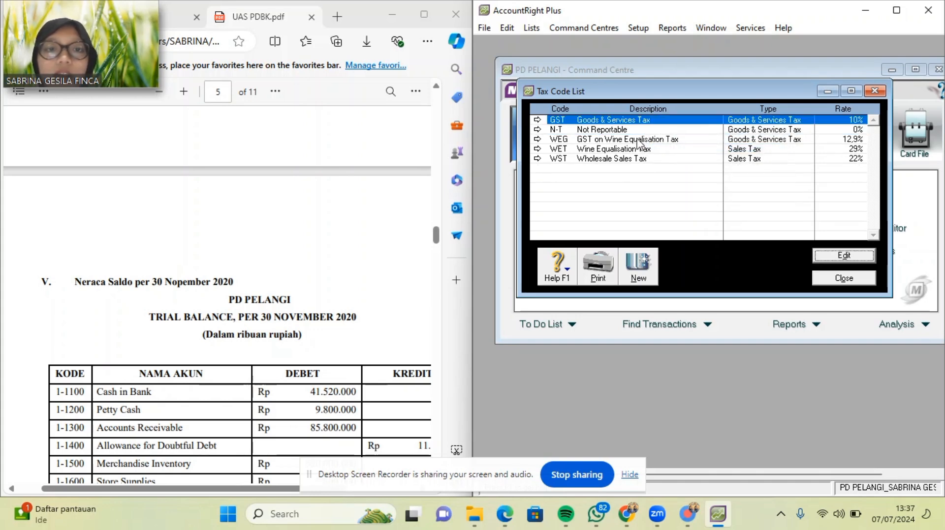
right_click(639, 140)
click(660, 147)
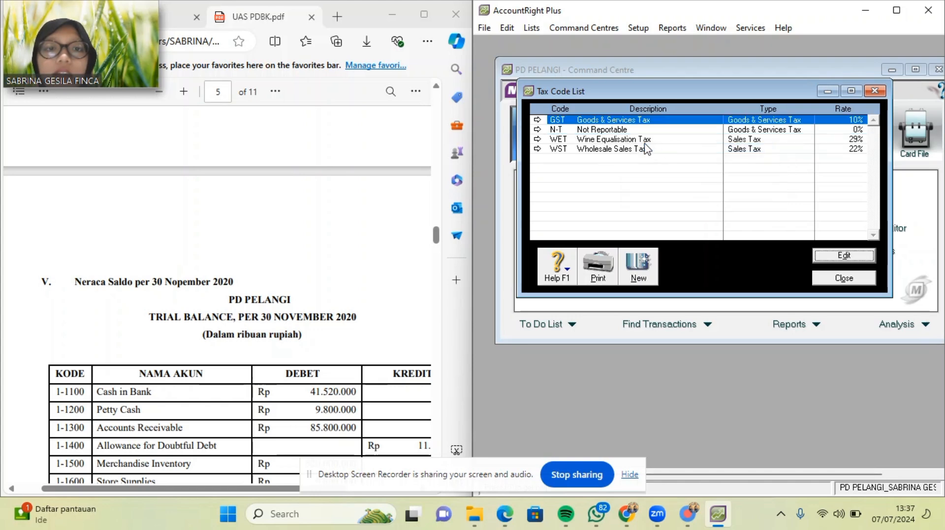
right_click(641, 141)
click(667, 147)
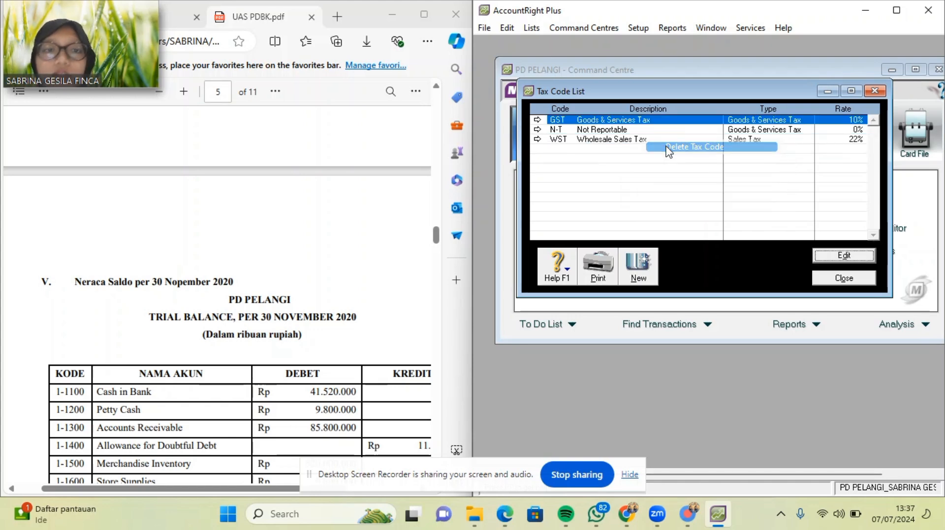
click(651, 143)
right_click(650, 143)
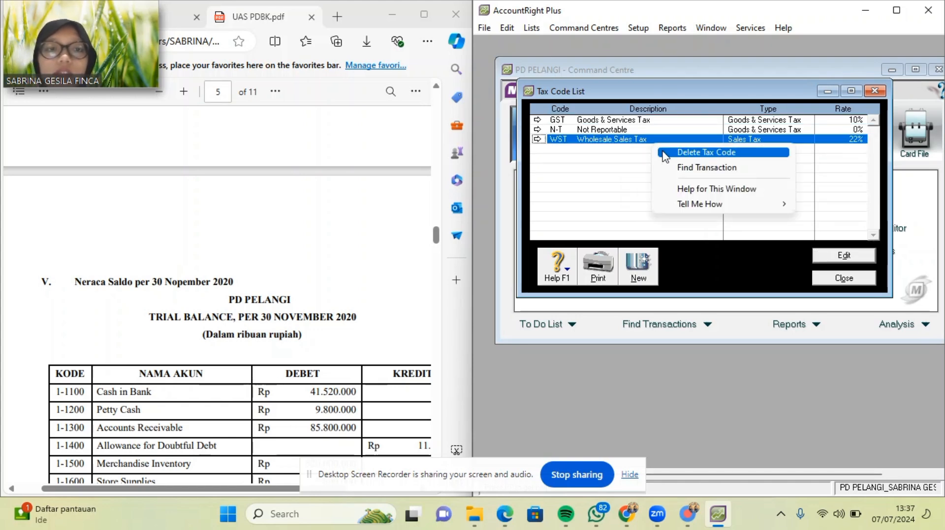
click(660, 149)
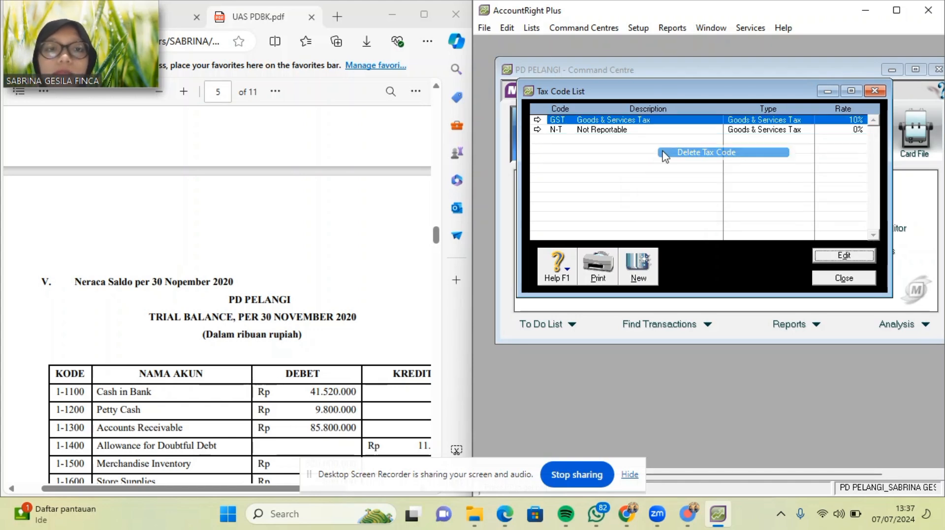
Turn the GST code into PPN 'Pajak Pertambahan Nilai' at 10%, linked to 2-1500 and 2-1600.
double_click(650, 122)
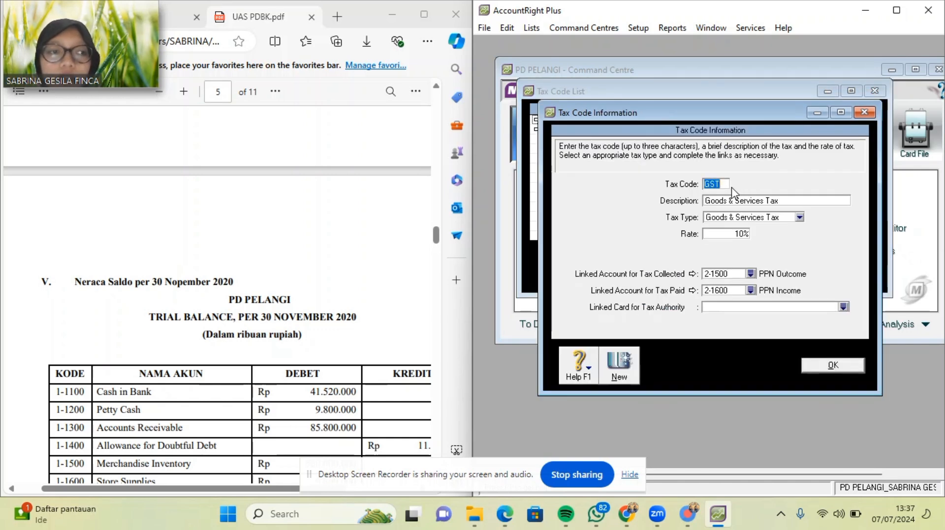
key(BackSpace)
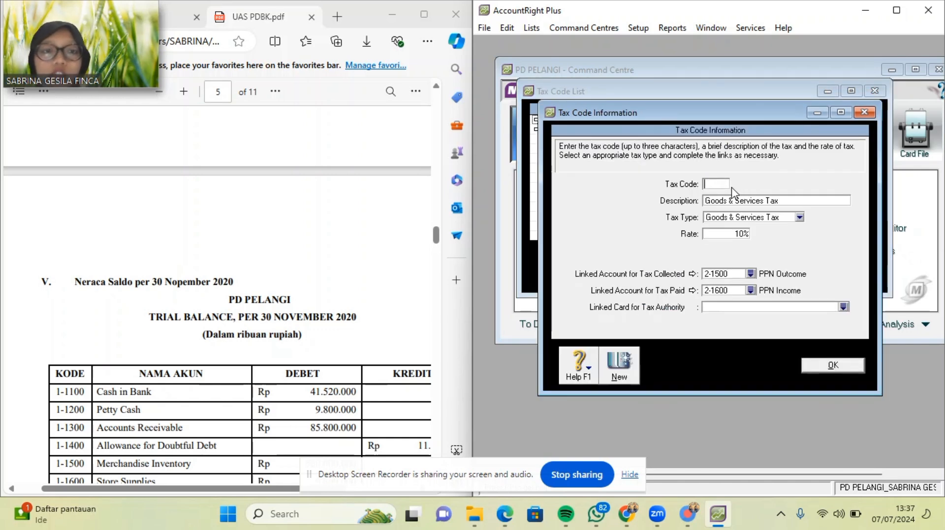
click(795, 202)
click(805, 226)
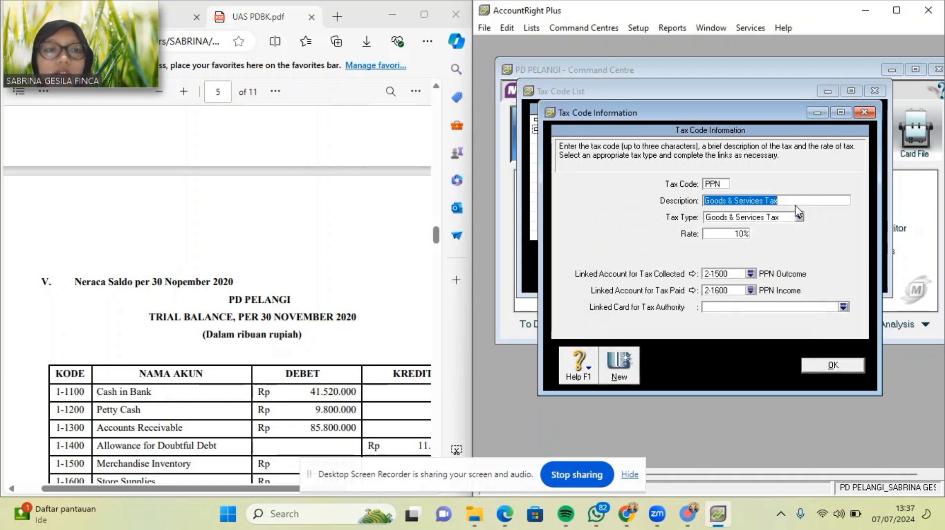
key(BackSpace)
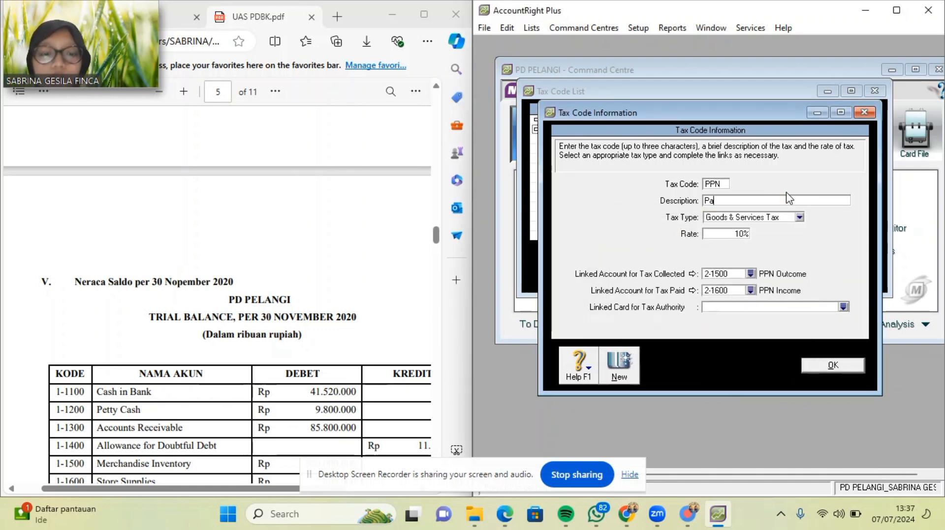
text(Pajak Pertambahan Nilai)
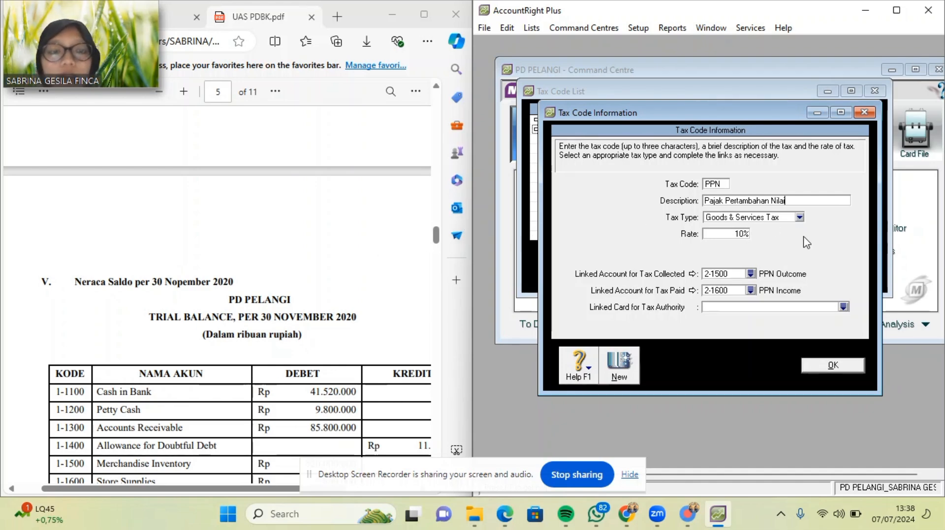
scroll(289, 258, up, 15)
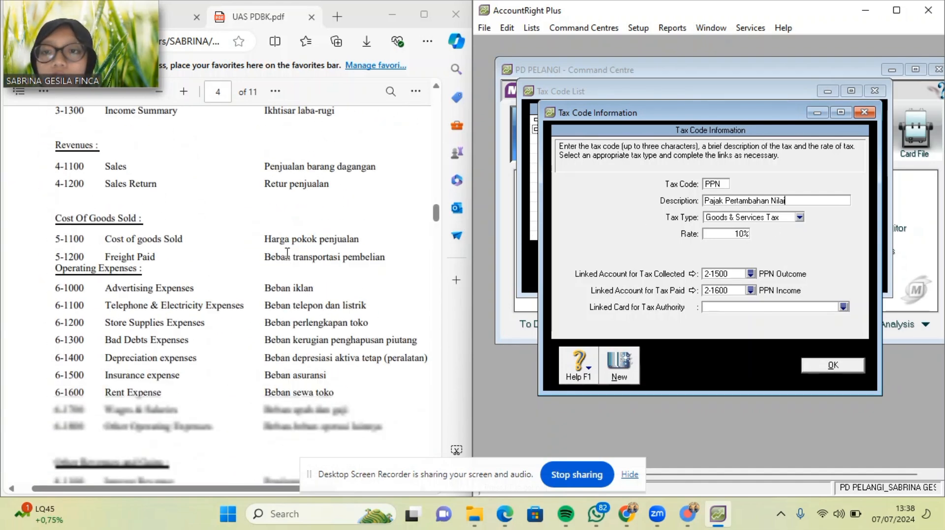
scroll(287, 253, up, 10)
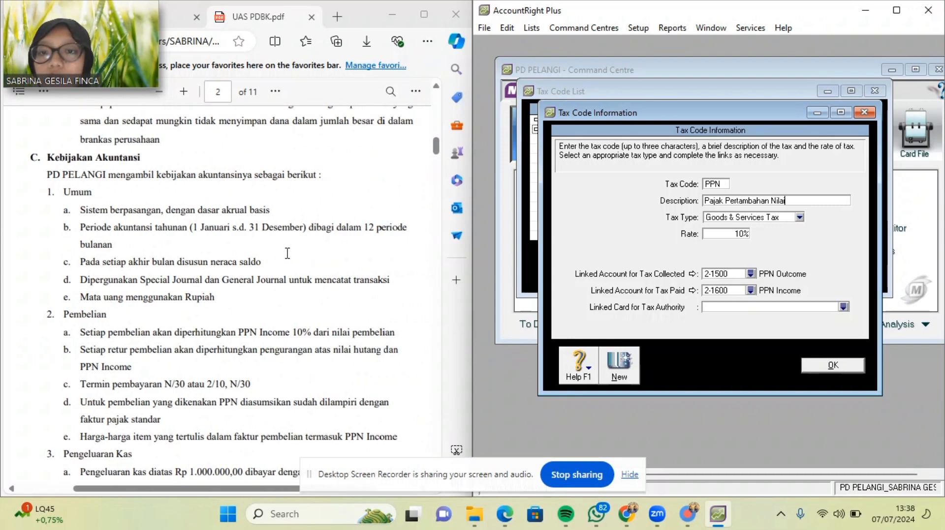
scroll(287, 252, down, 1)
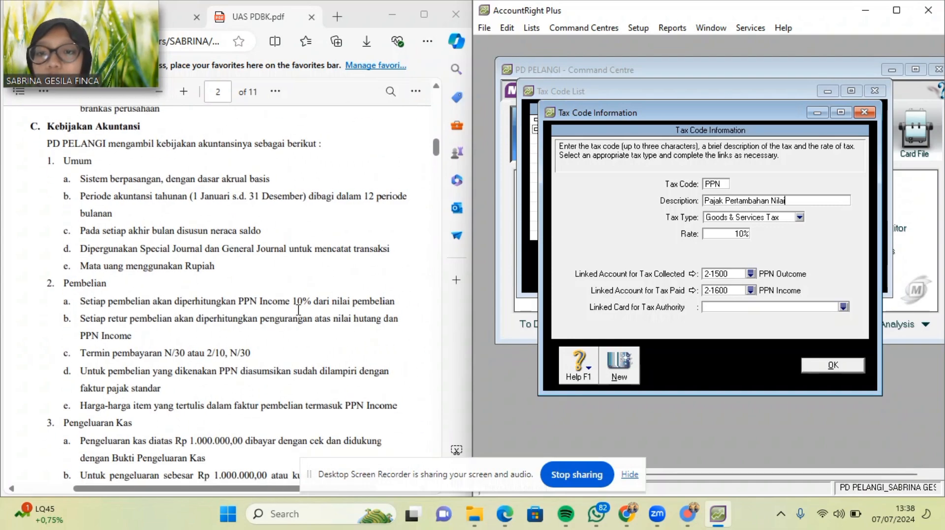
scroll(296, 309, down, 3)
scroll(297, 309, down, 15)
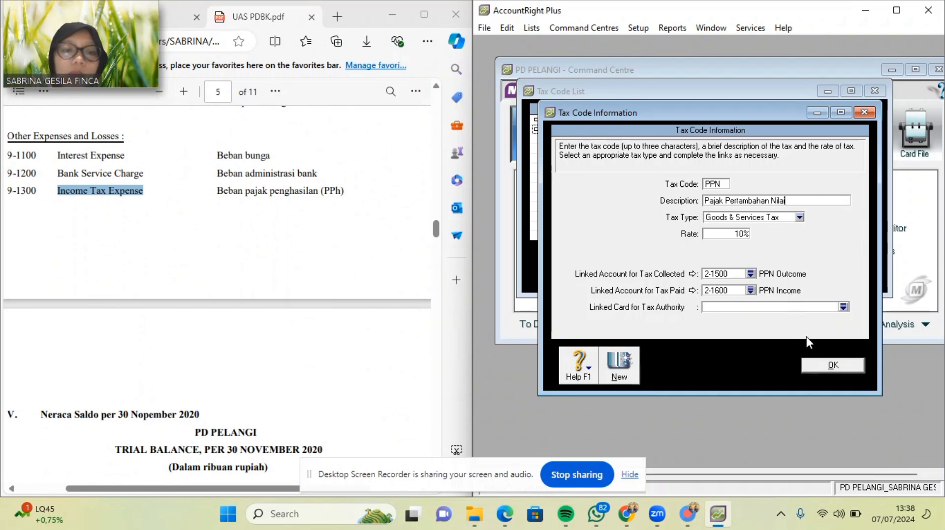
click(828, 366)
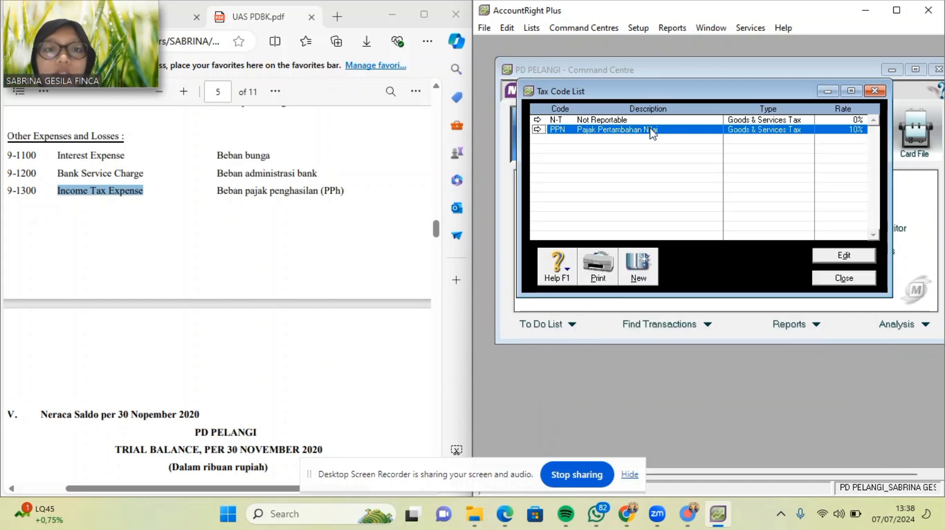
Change N-T's description from Not Reportable to 'Tidak Kena Pajak' and close the Tax Code List.
double_click(650, 119)
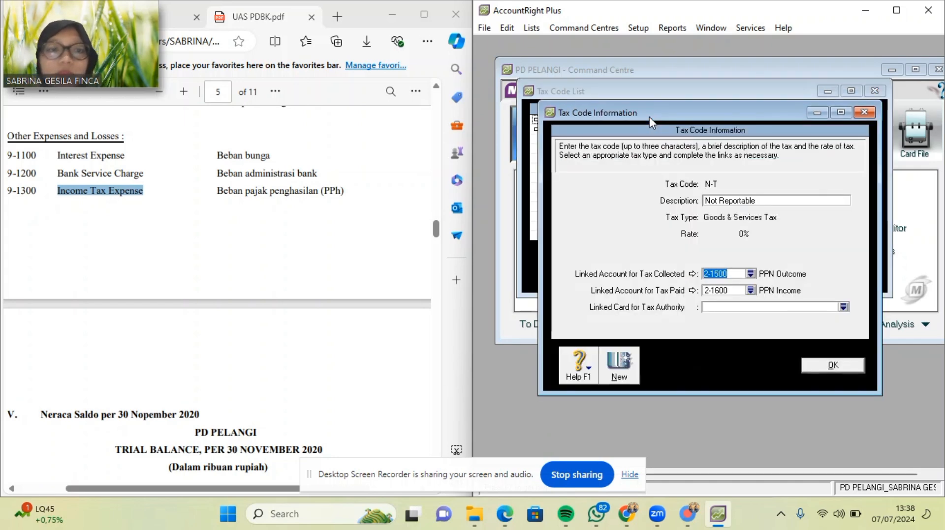
click(762, 199)
key(BackSpace)
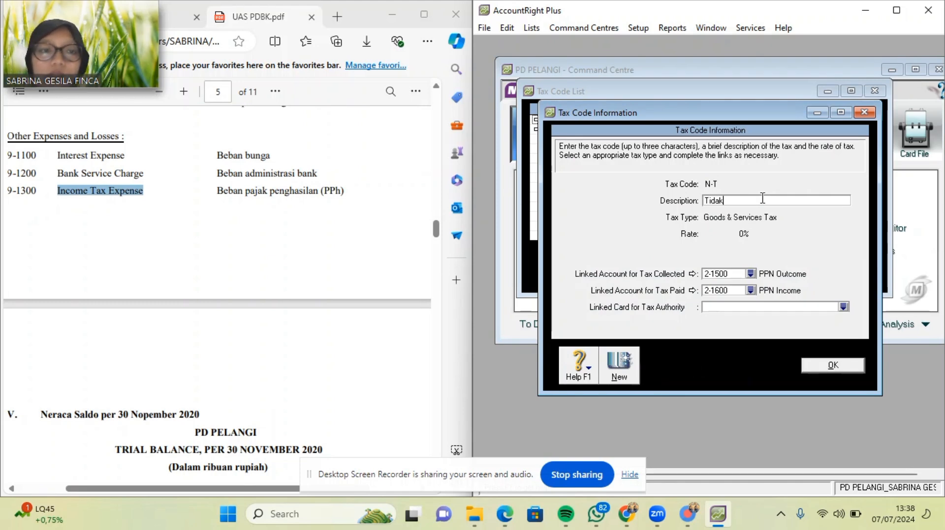
text(Tidak Kena Pajak)
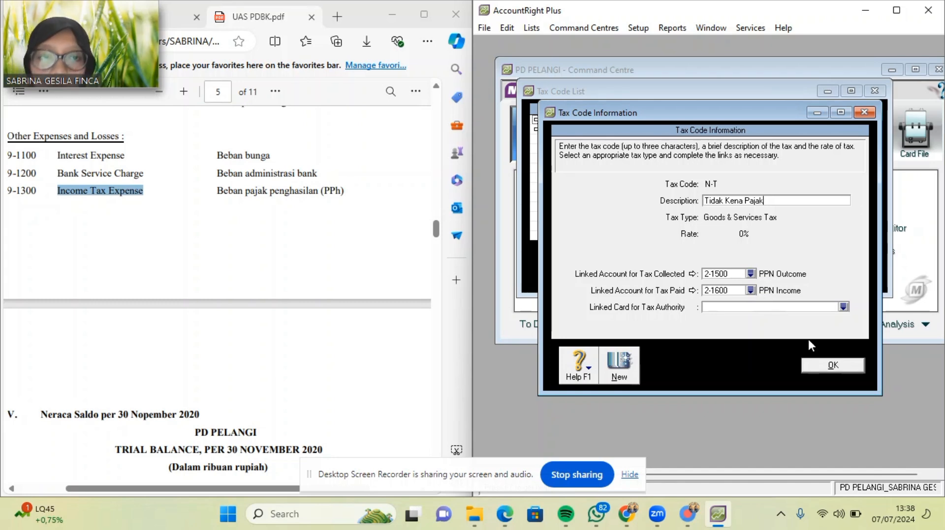
click(837, 370)
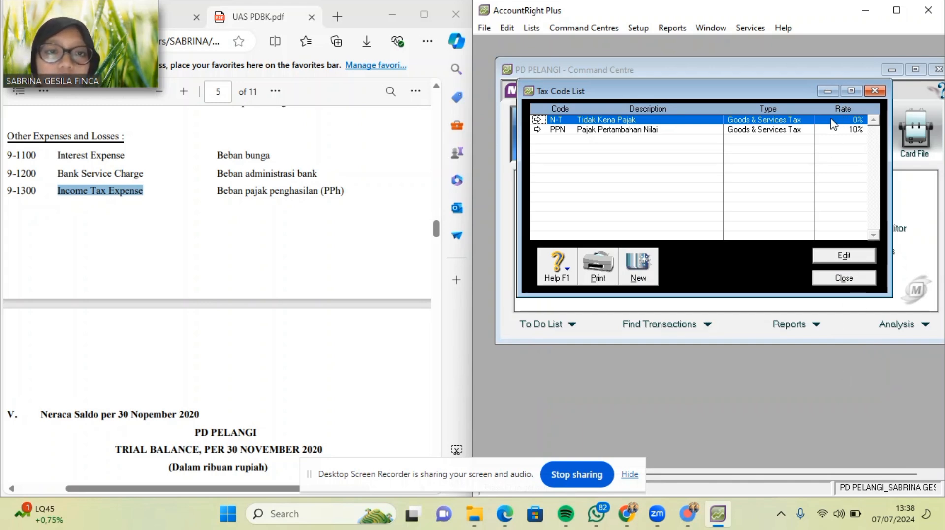
click(838, 278)
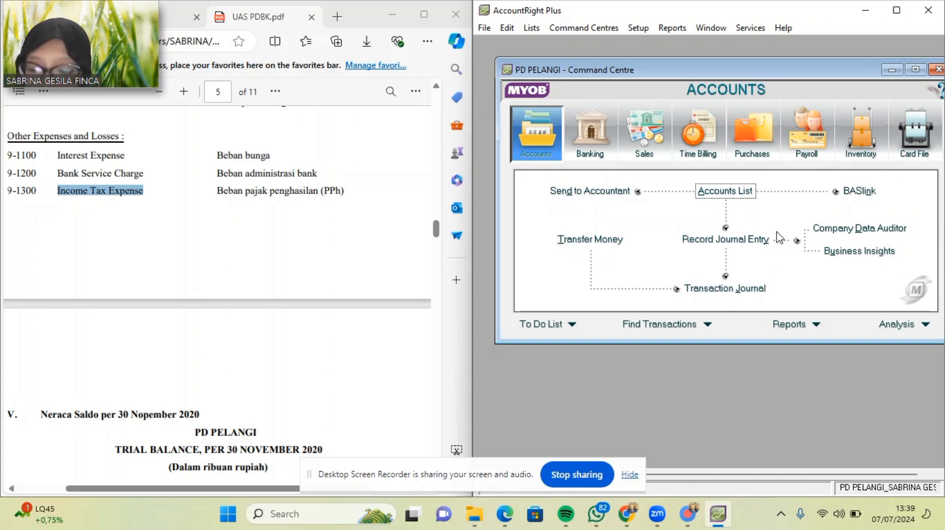
In Accounts & Banking linked accounts, set Undeposited Funds to 1-1100 Cash in Bank and save.
click(640, 29)
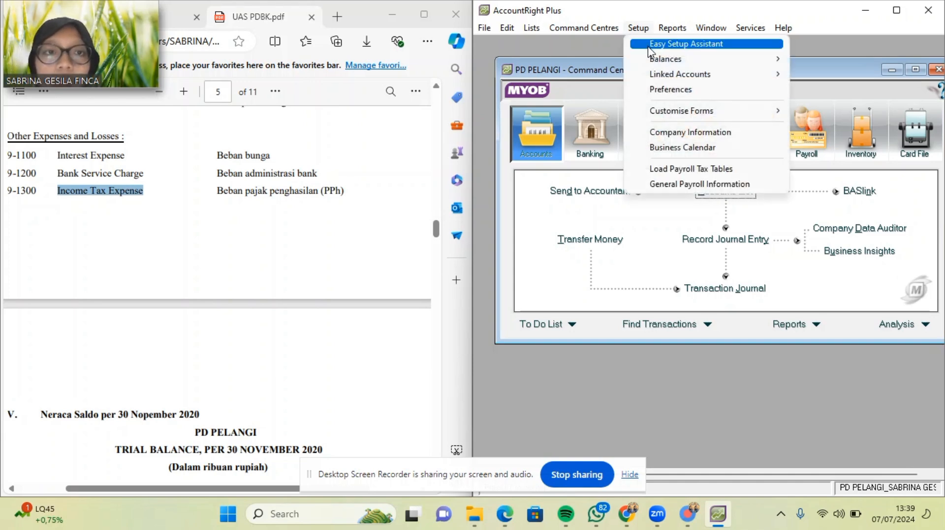
mouse_move(687, 79)
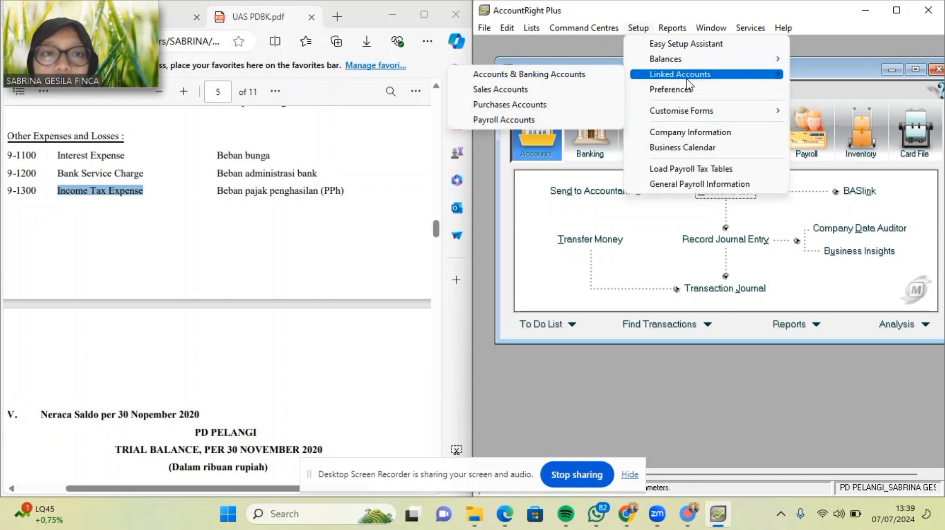
click(591, 75)
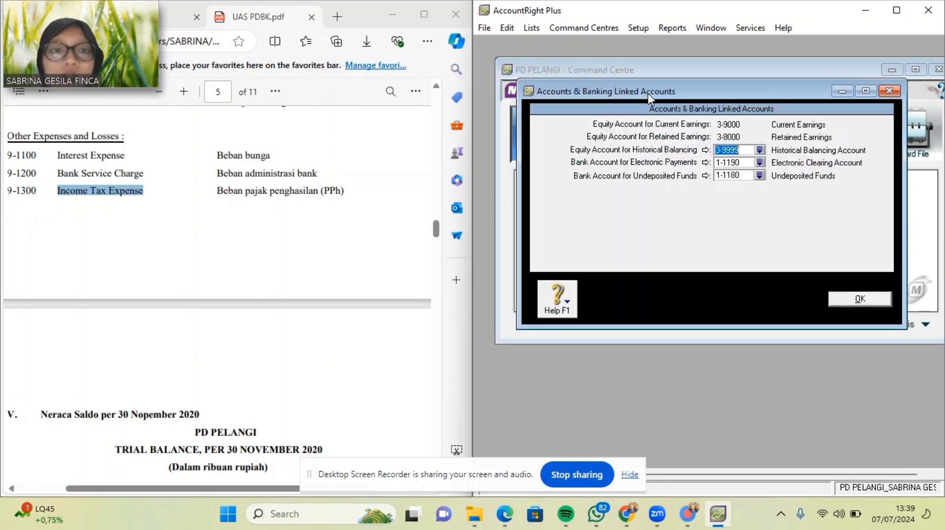
click(759, 175)
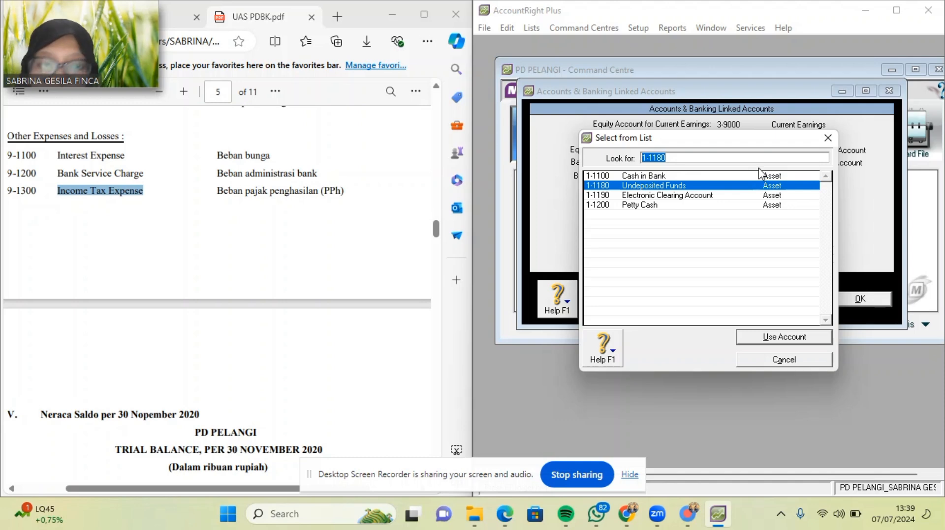
double_click(697, 176)
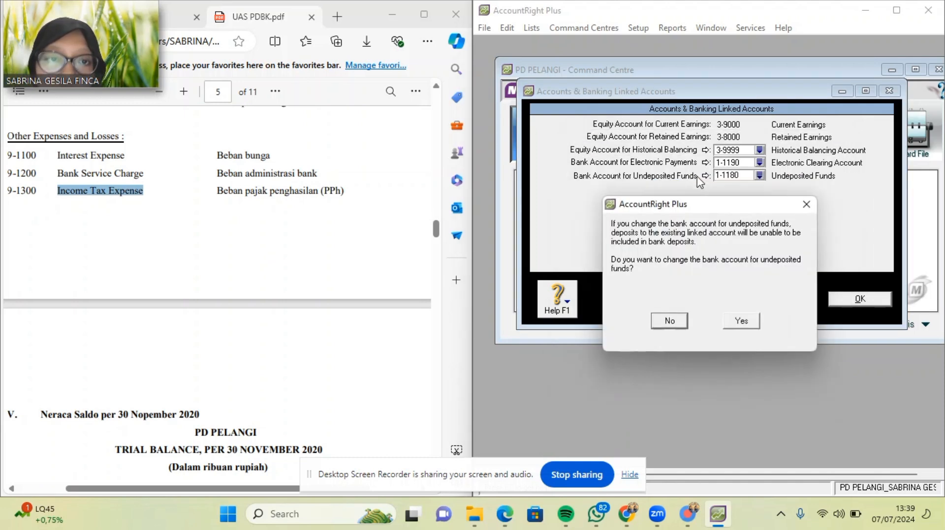
click(738, 321)
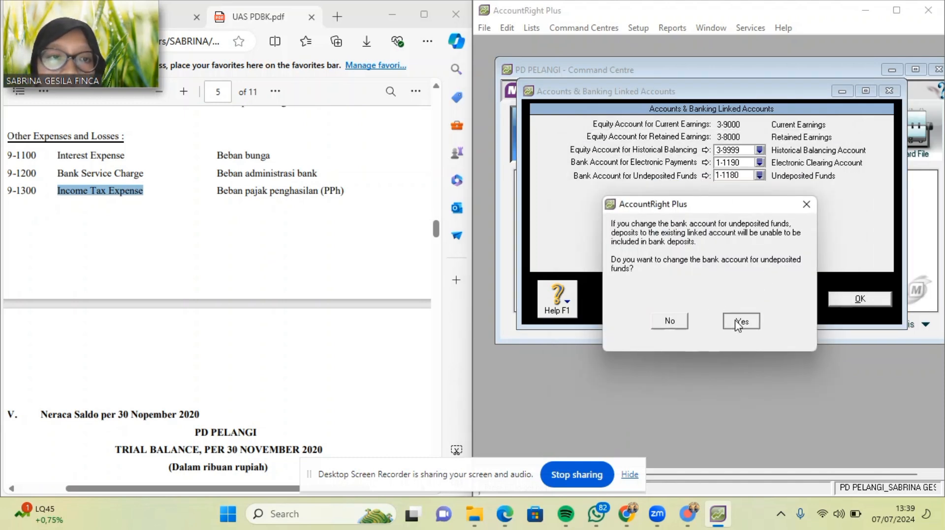
click(856, 298)
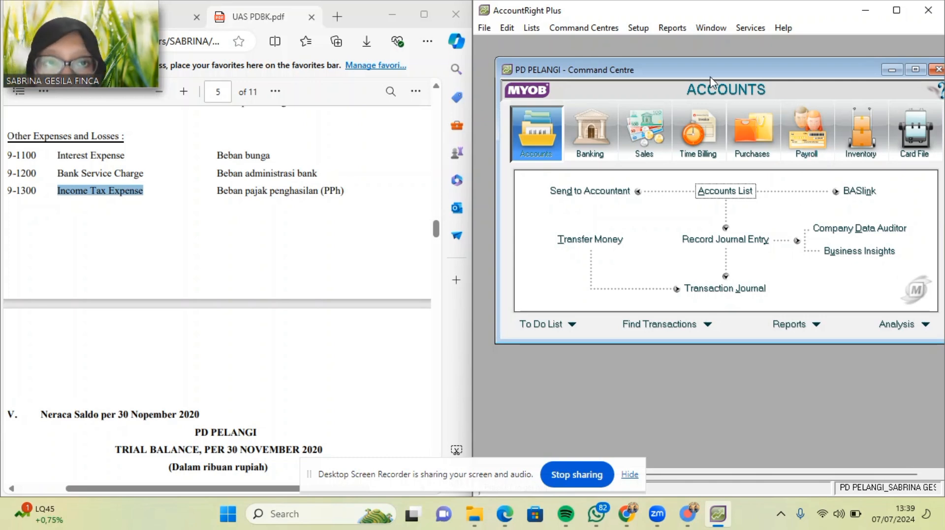
Review the Sales linked accounts and accept them unchanged.
click(636, 28)
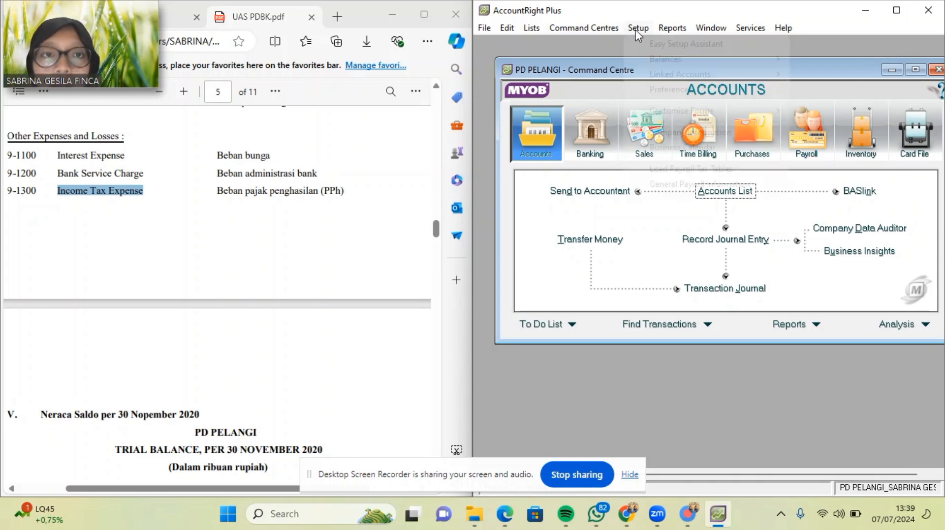
mouse_move(672, 79)
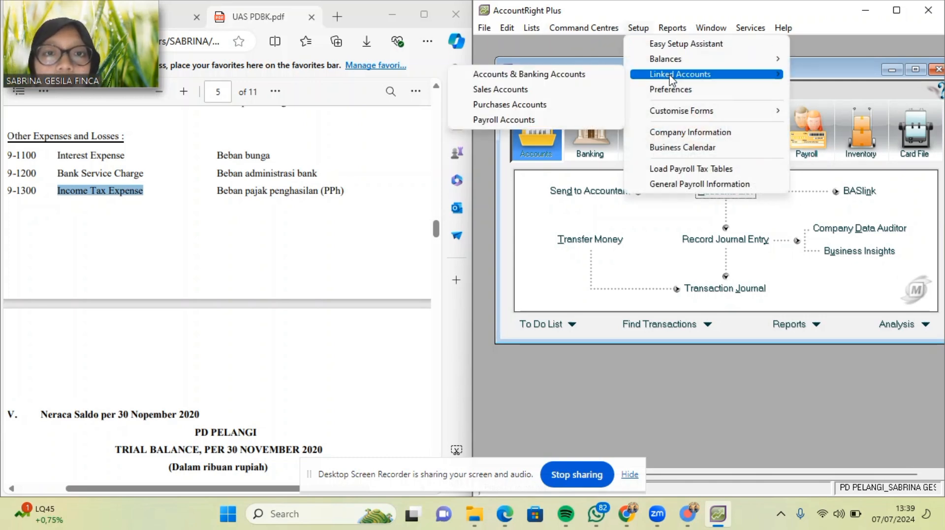
click(573, 90)
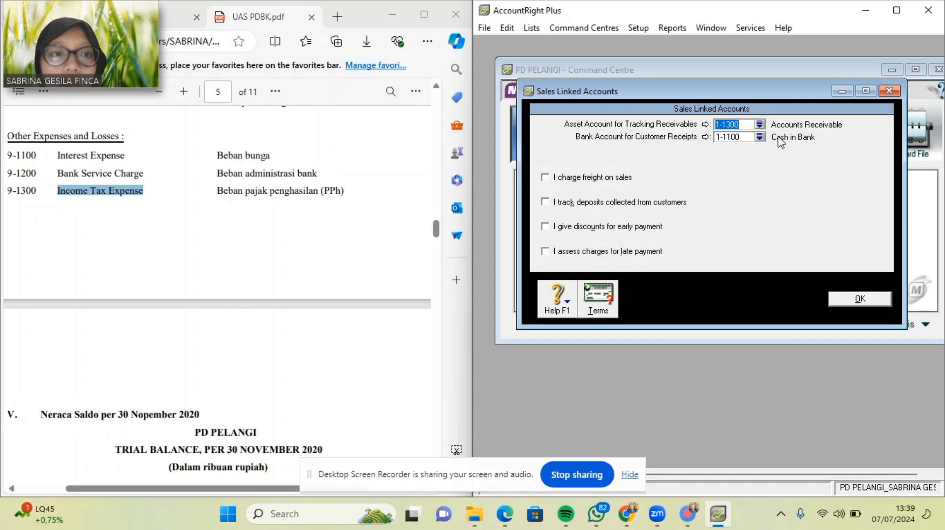
click(860, 300)
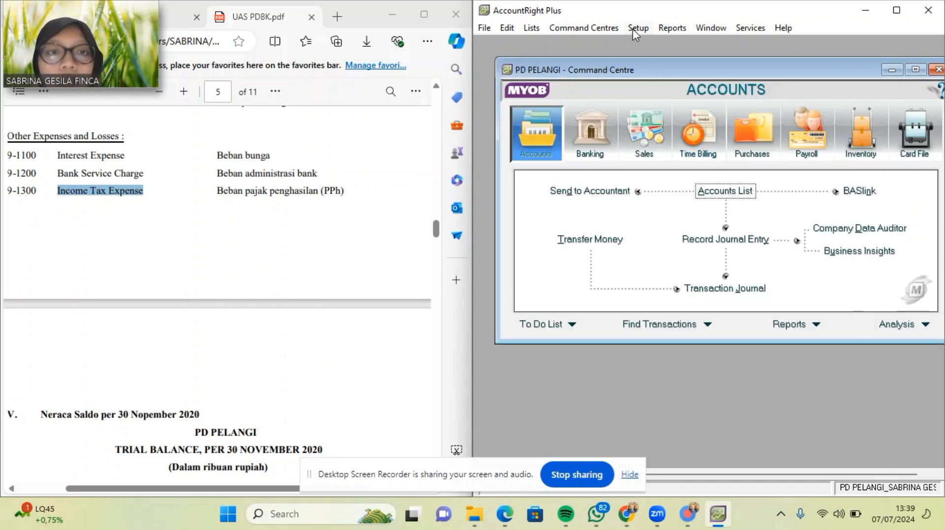
In Purchases linked accounts, untick 'I can receive items without a Supplier bill' and save.
click(636, 28)
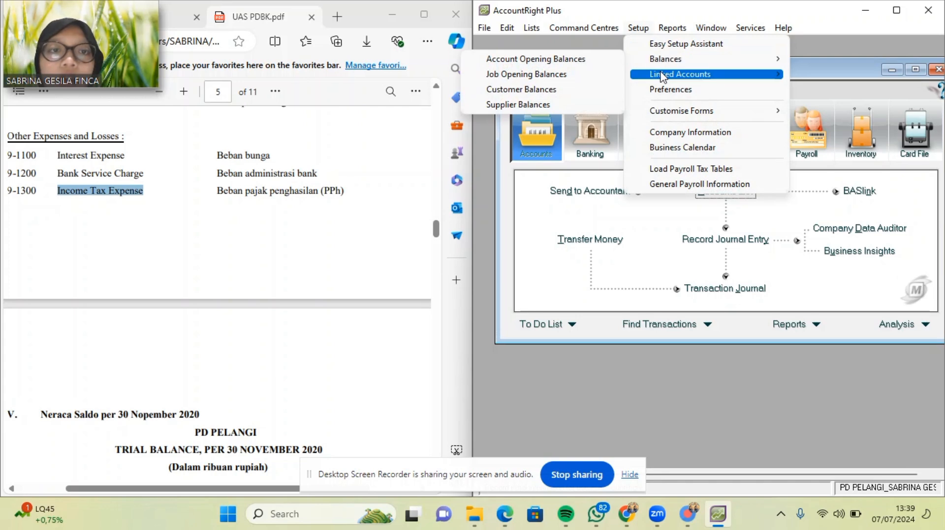
mouse_move(662, 76)
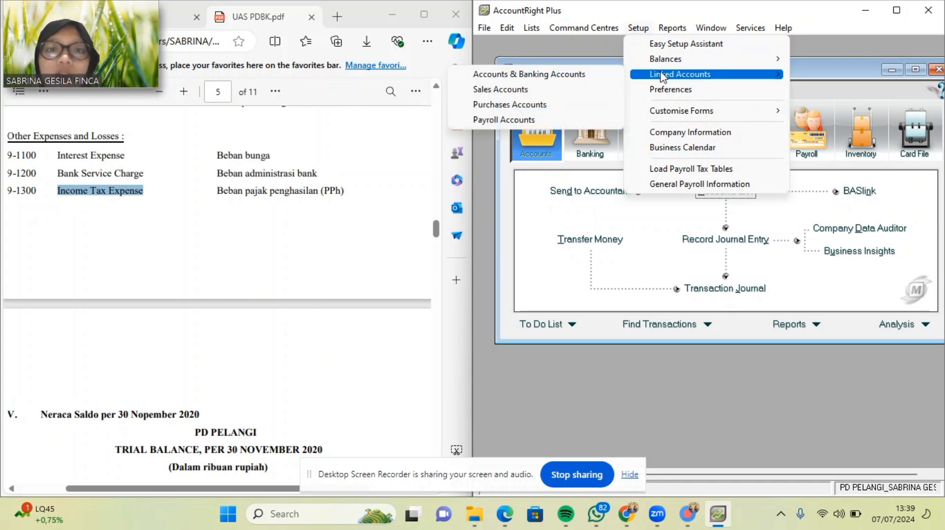
click(568, 109)
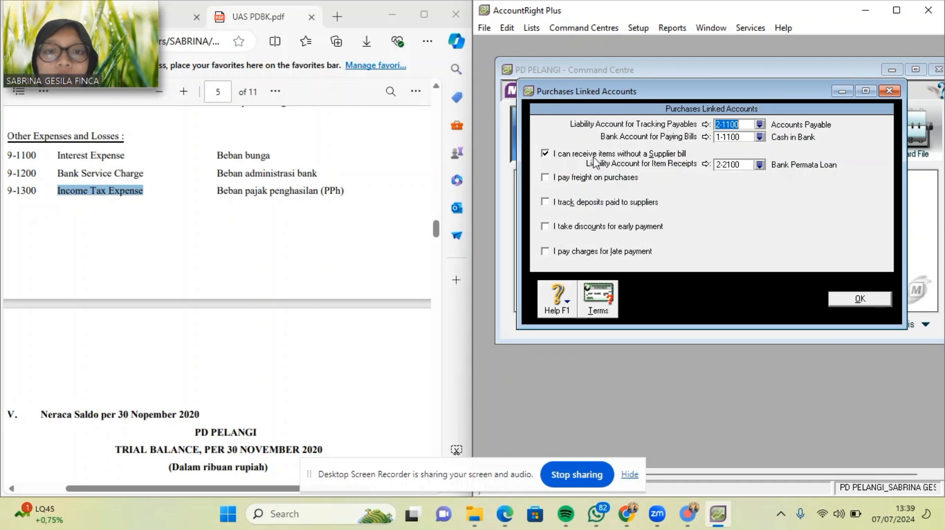
click(545, 154)
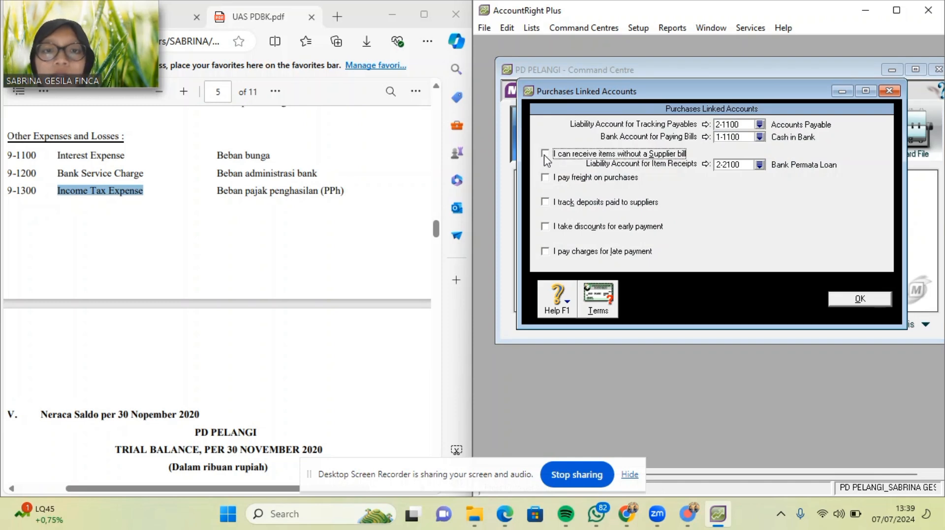
click(842, 303)
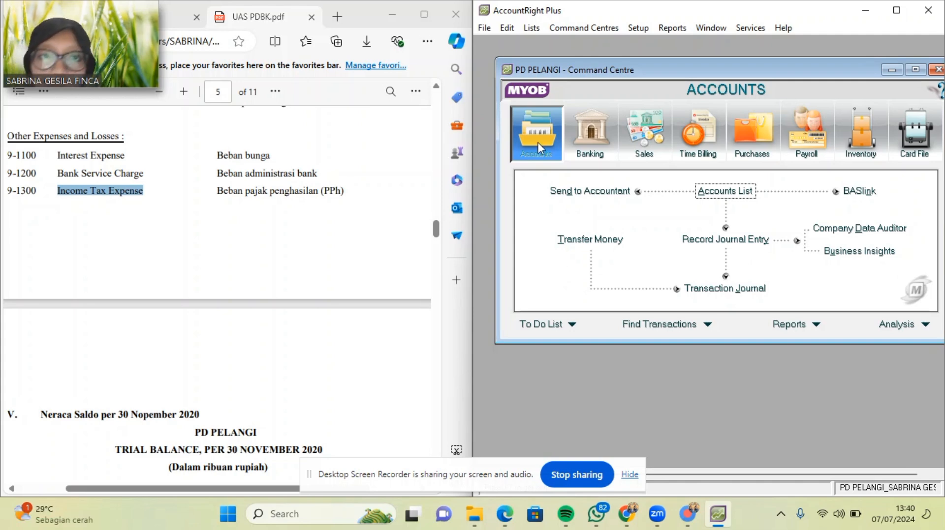
In Account Opening Balances, enter Cash in Bank 41.520.000 and Petty Cash 9.800.000.
click(638, 29)
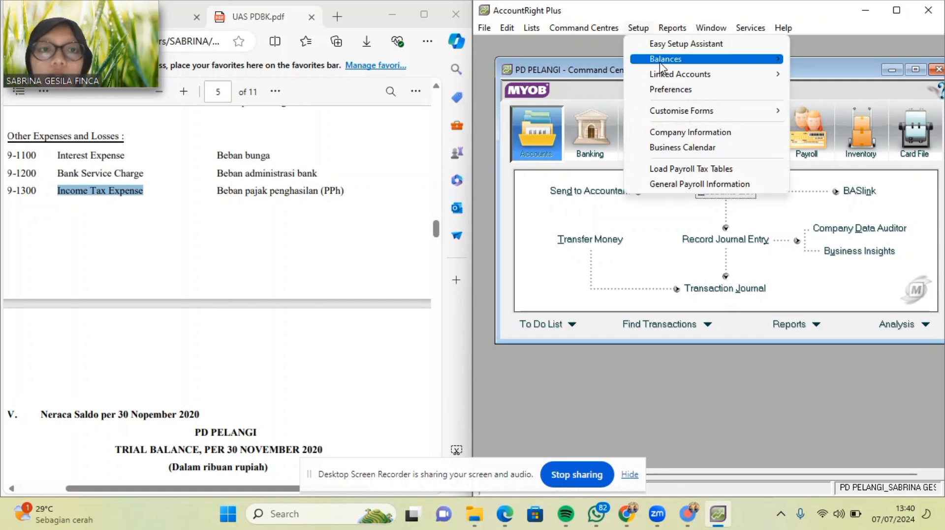
mouse_move(640, 59)
click(578, 59)
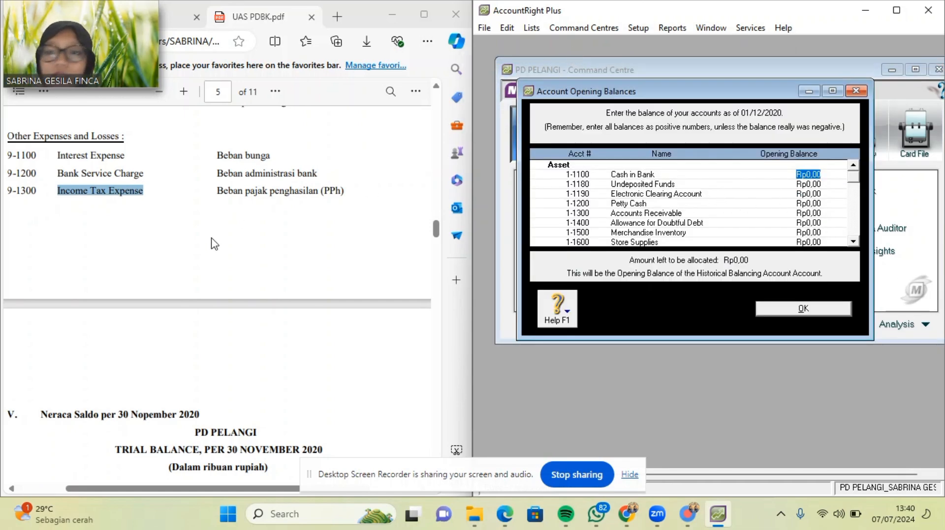
scroll(212, 241, down, 15)
scroll(212, 241, up, 10)
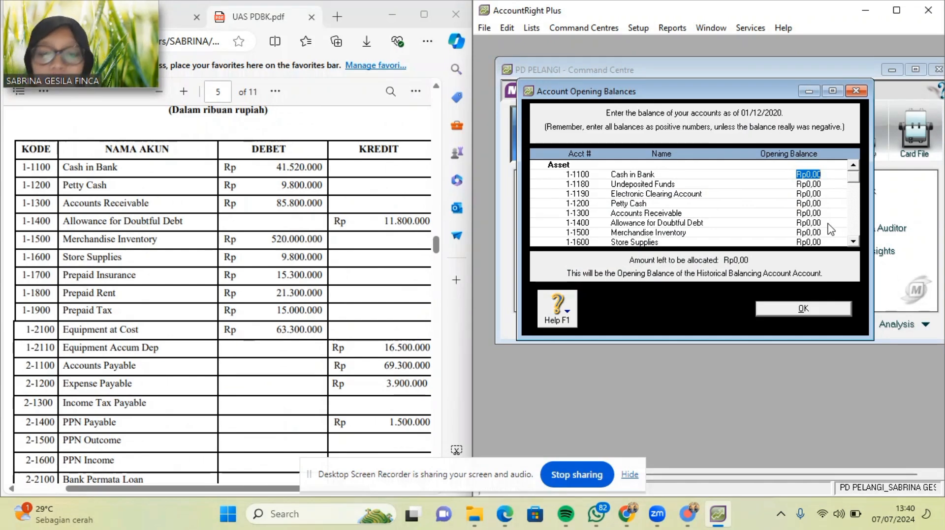
text(41)
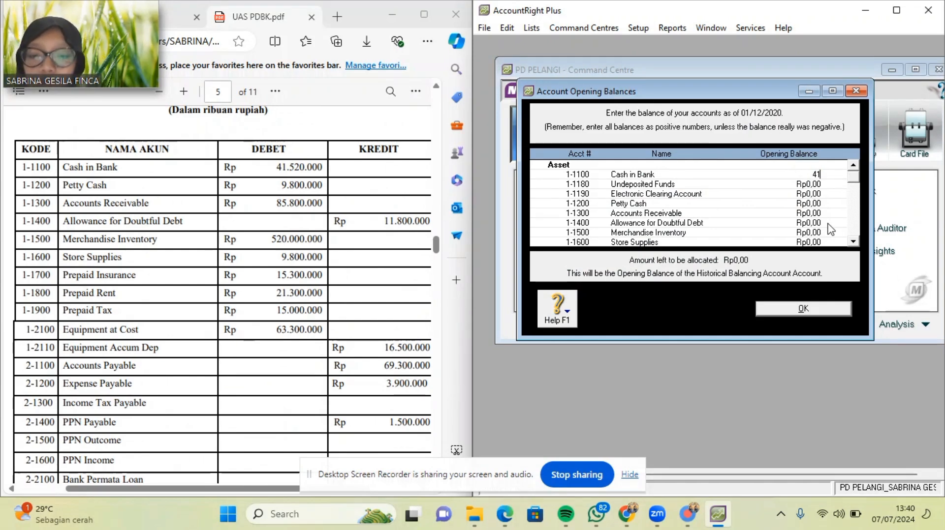
text(520000)
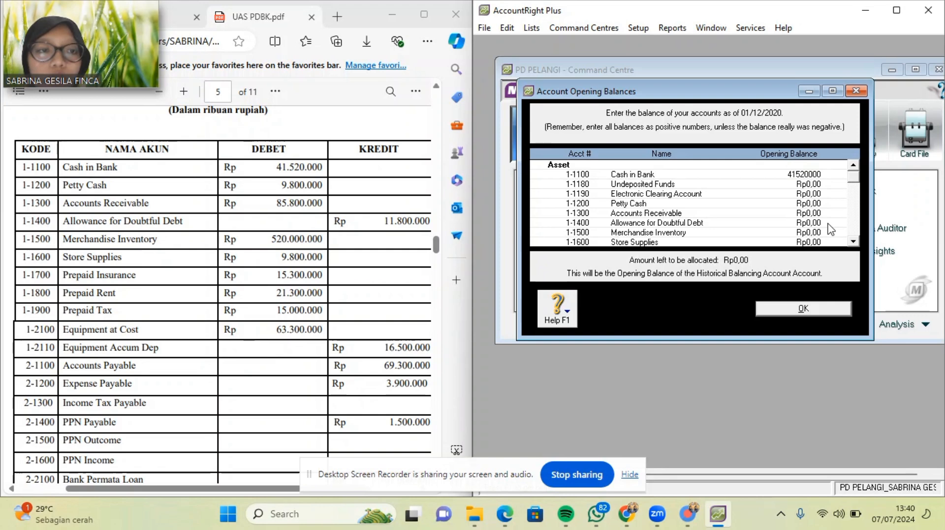
key(Tab)
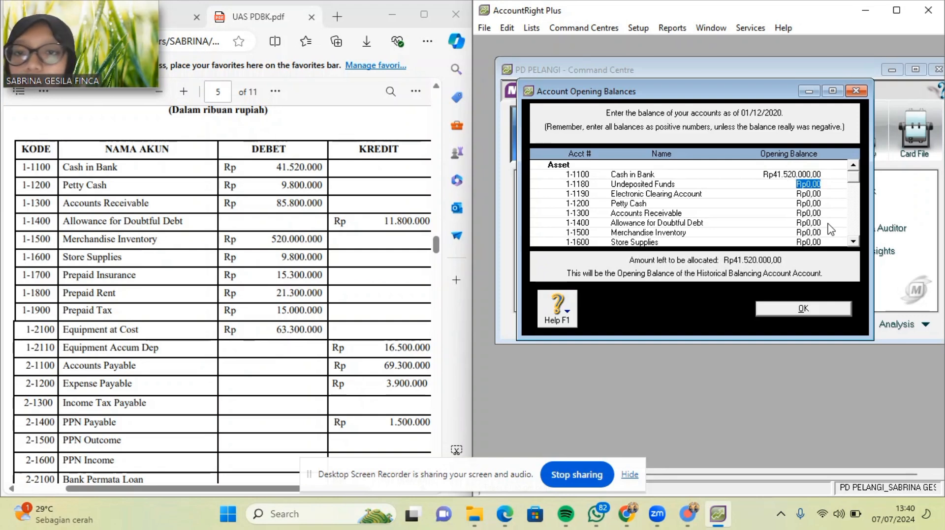
key(Tab)
key(Tab)
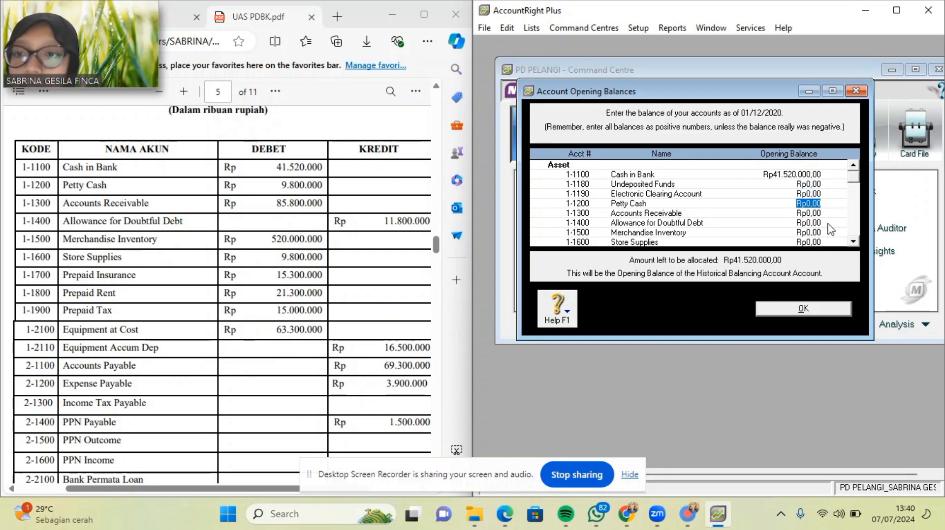
text(9800000)
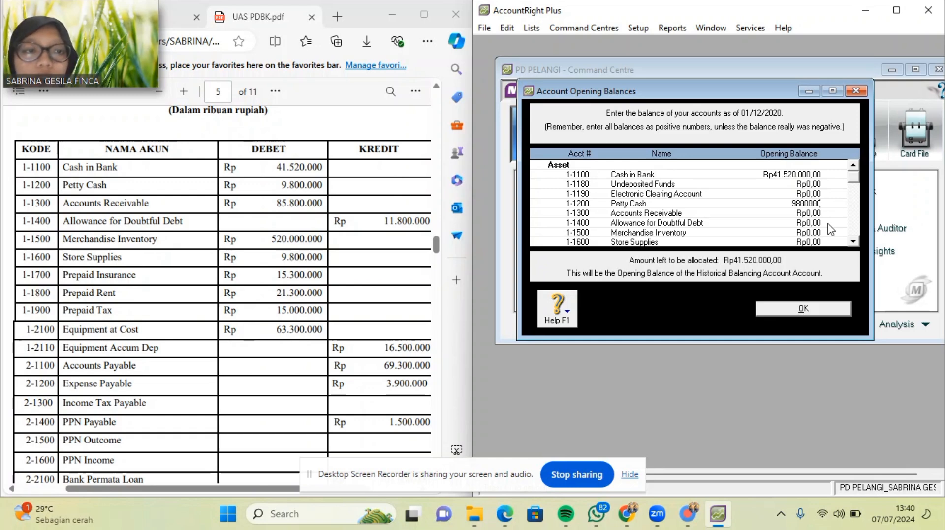
key(Tab)
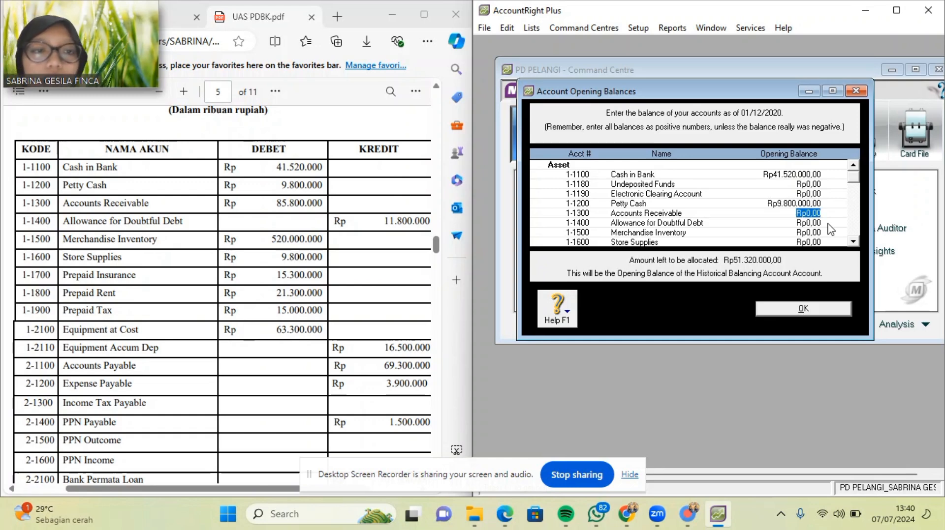
Enter Accounts Receivable 85.800.000, Allowance for Doubtful Debt -11.800.000 and Merchandise Inventory 520.000.000.
scroll(296, 295, right, 2)
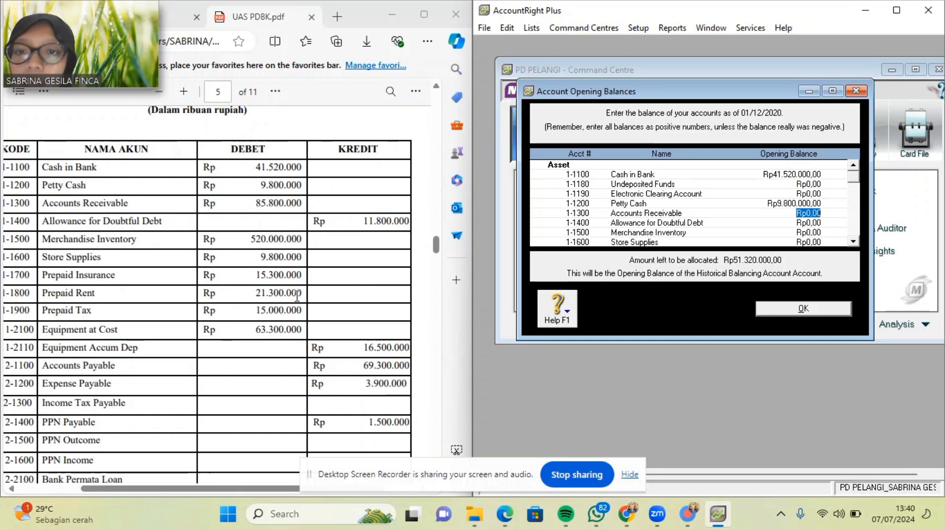
text(85.800.0)
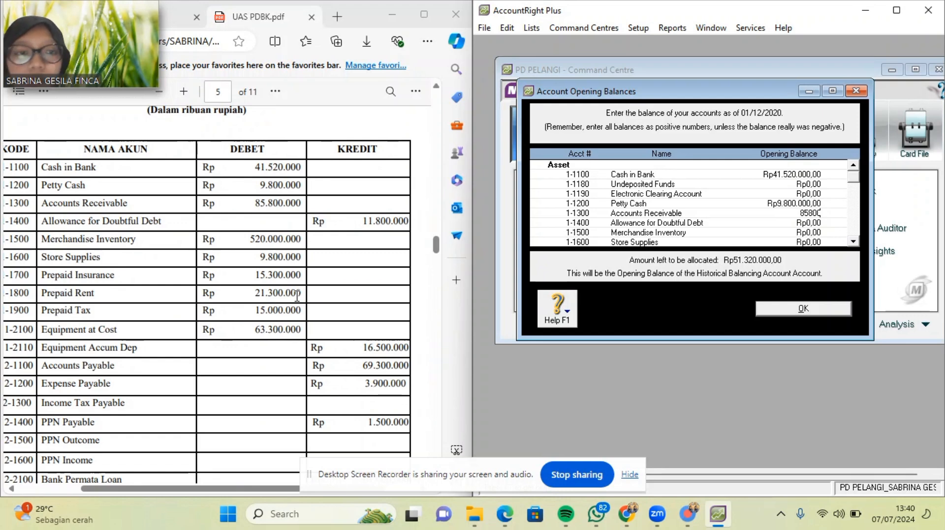
text(000)
key(Tab)
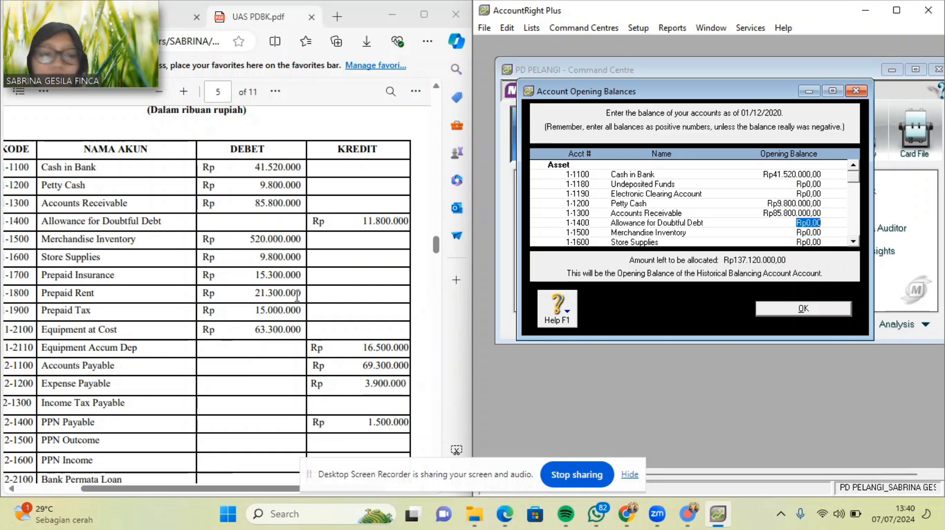
text(-11800000)
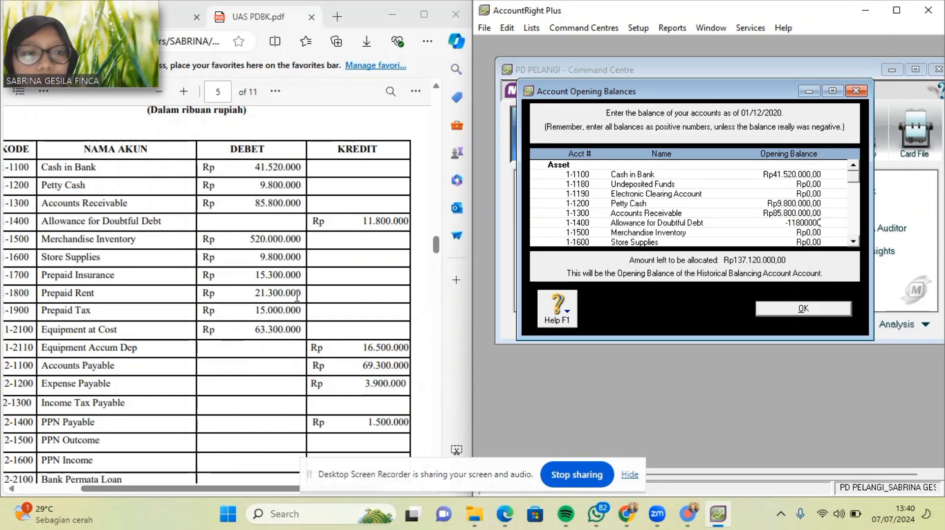
key(Tab)
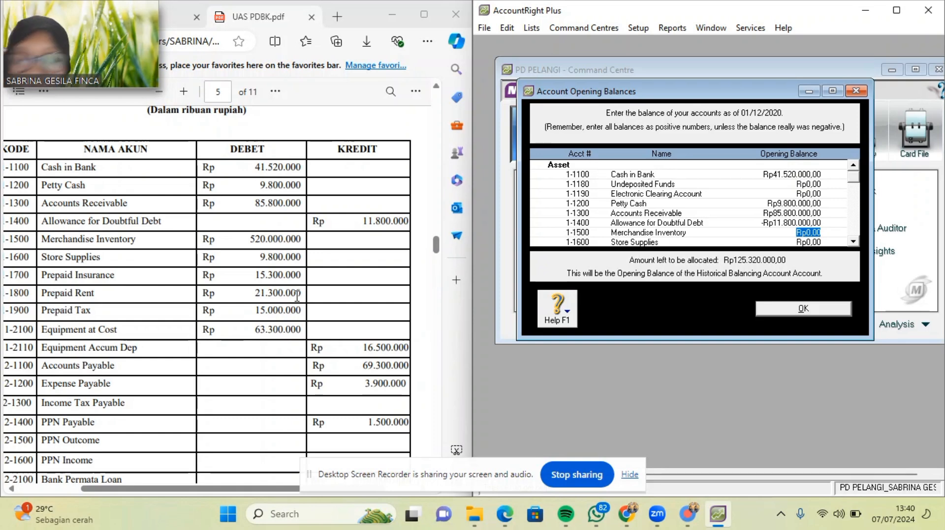
text(52)
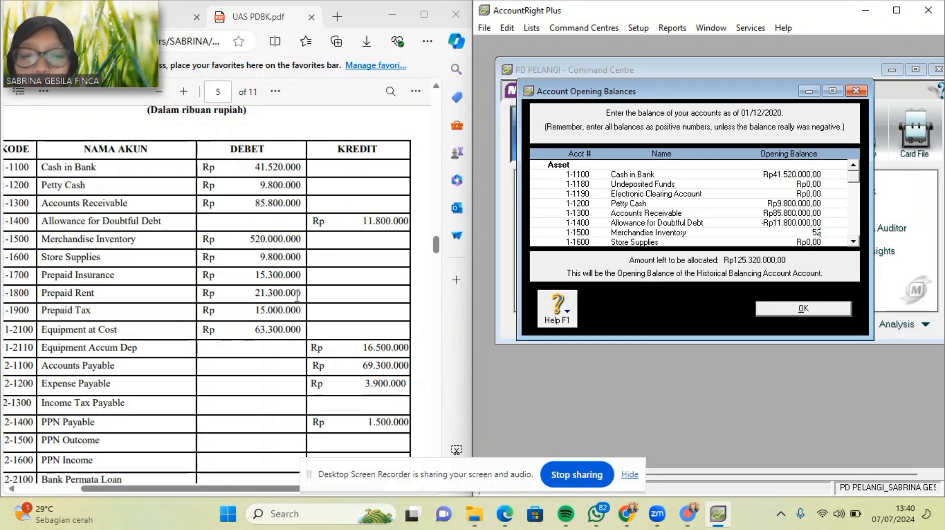
text(0.00)
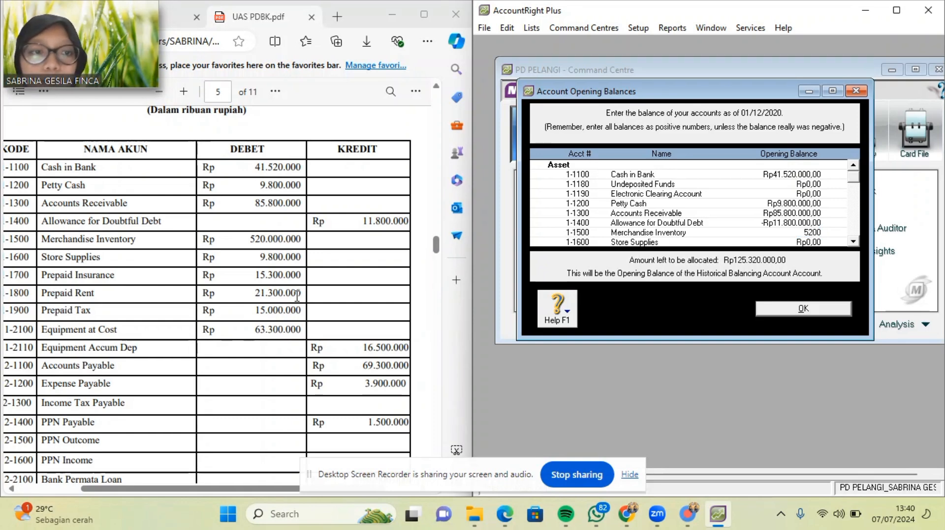
text(0.000000)
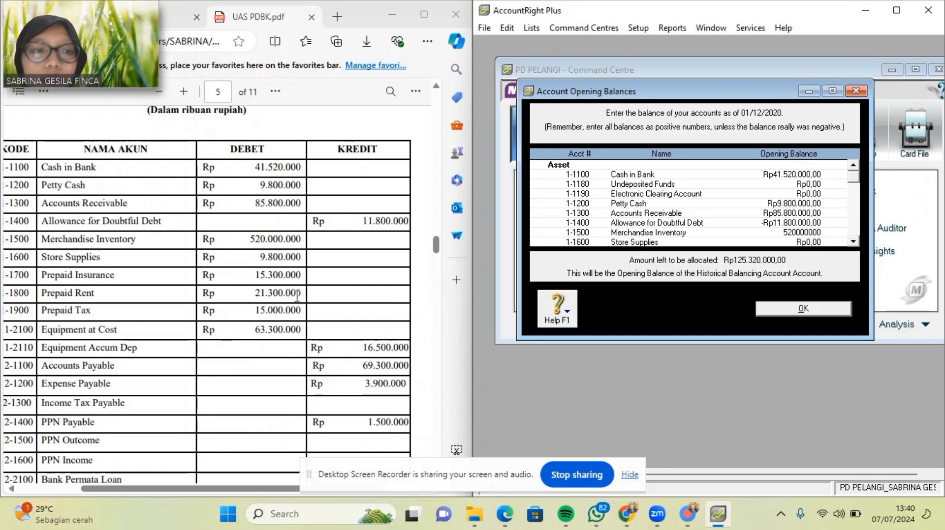
key(Tab)
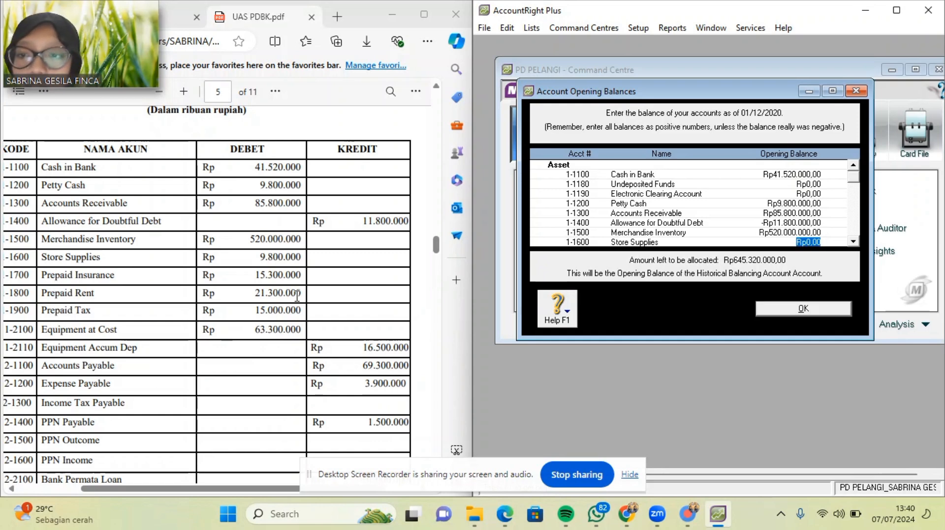
Enter Store Supplies 9.800.000, Prepaid Insurance 15.300.000, Prepaid Rent 21.300.000 and Prepaid Tax 15.000.000.
text(9.800.00)
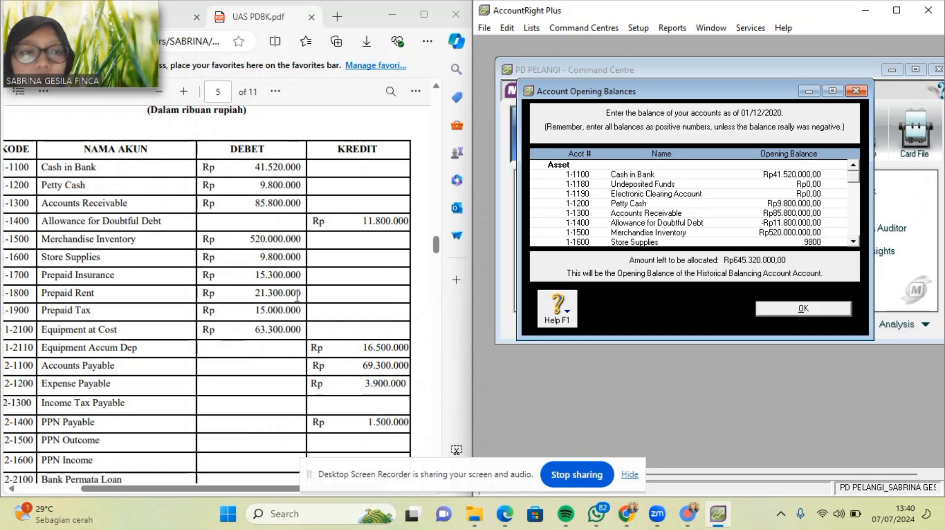
text(00)
key(Tab)
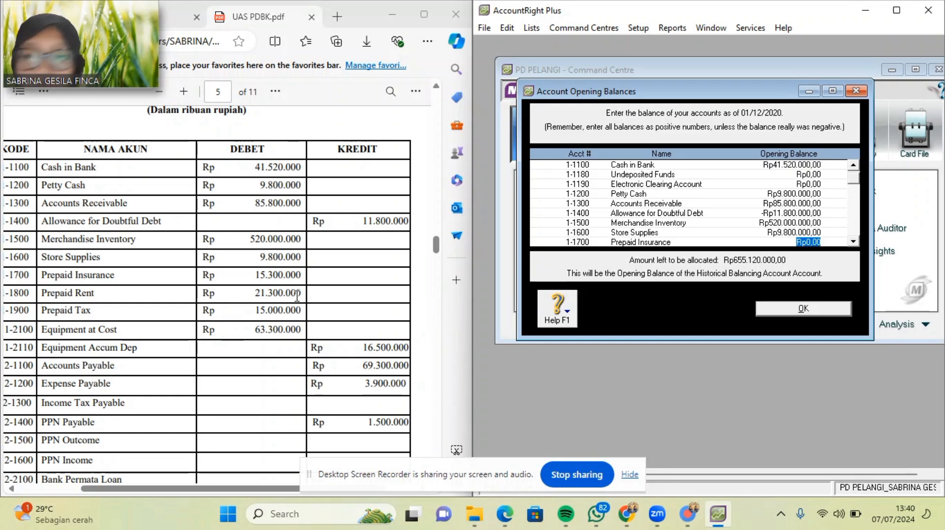
text(1)
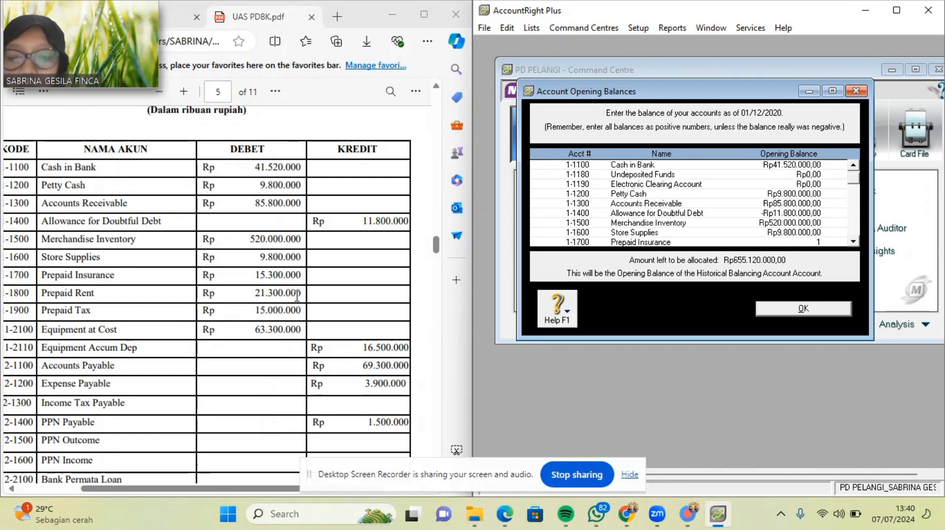
text(5.300.0000)
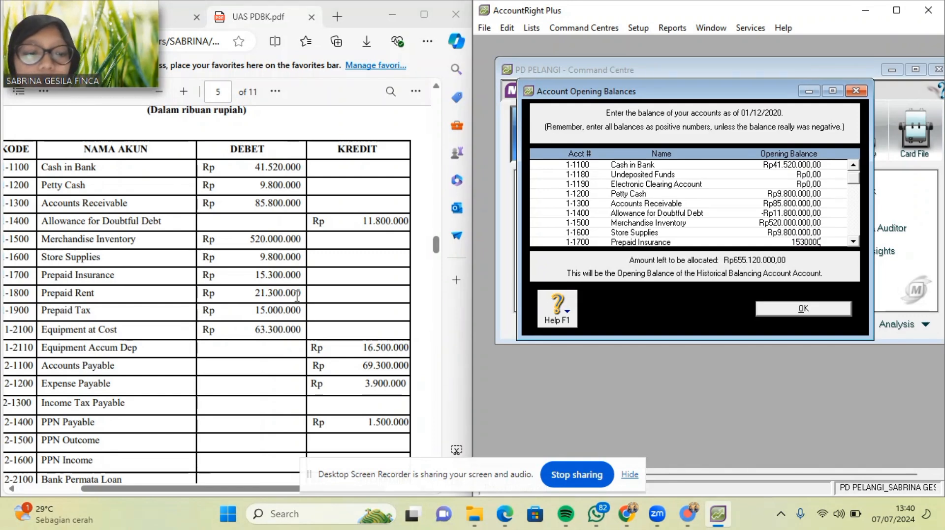
key(Tab)
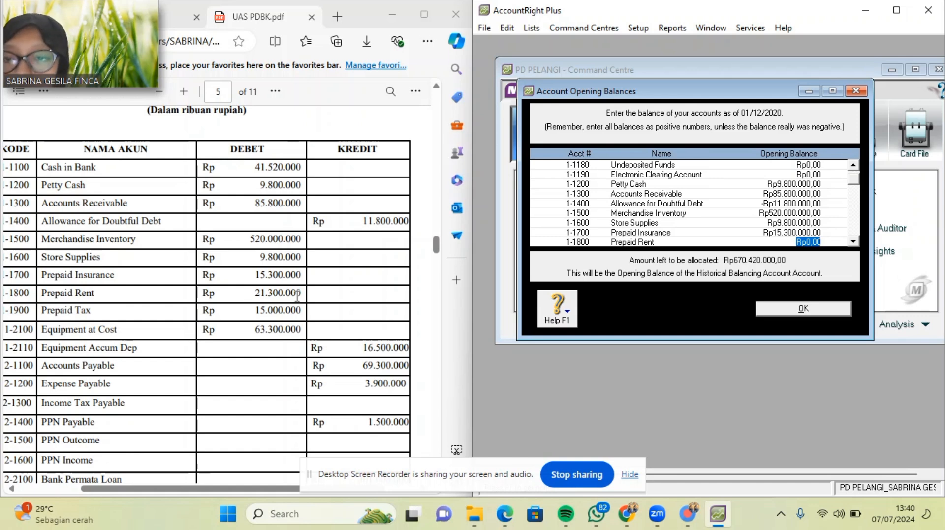
text(21.300.0)
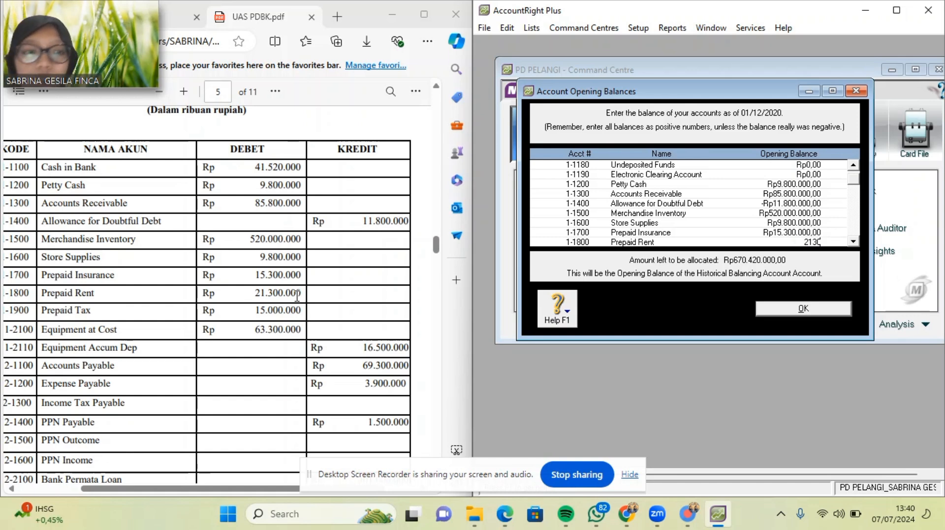
text(0000)
key(Tab)
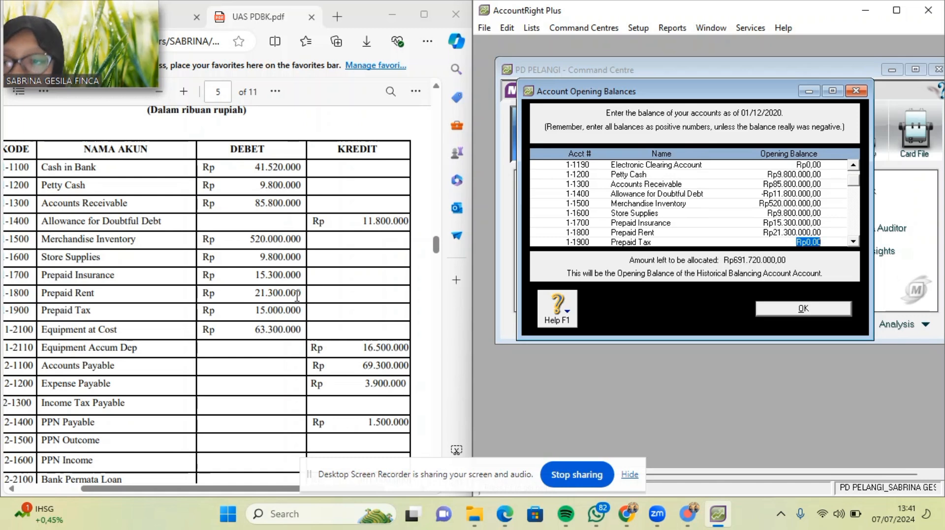
text(15)
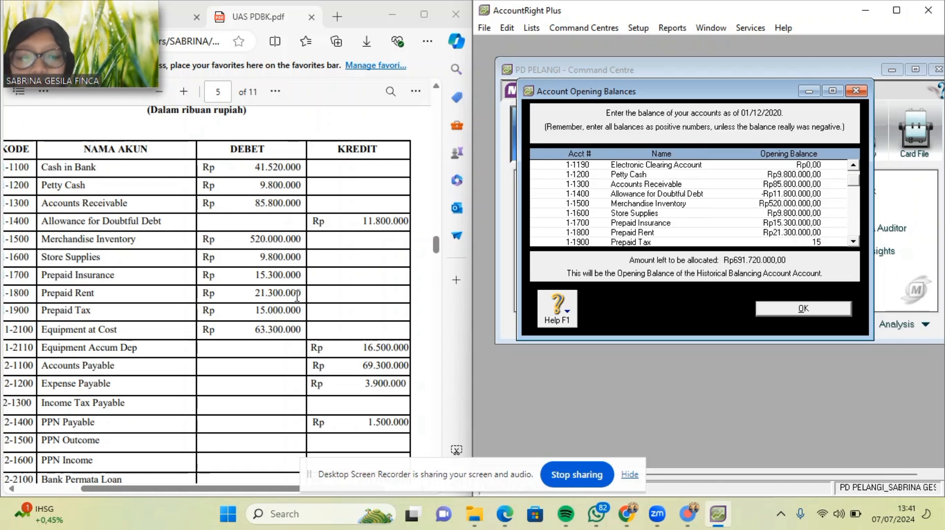
text(.000.000)
key(Tab)
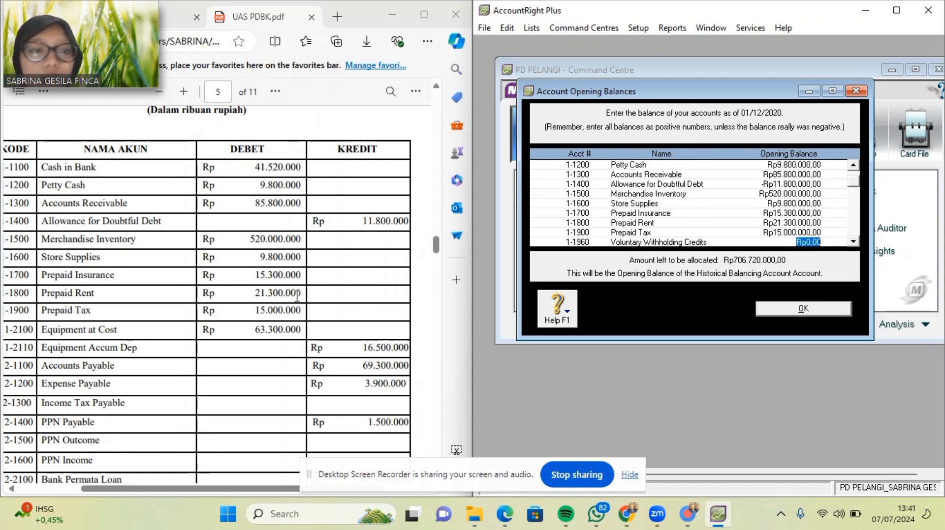
Set Equipment at Cost to 63.300.000 and Equipment Accum Dep to -Rp16.500.000.
key(Down)
key(Down)
key(Down)
key(Down)
key(Up)
key(Up)
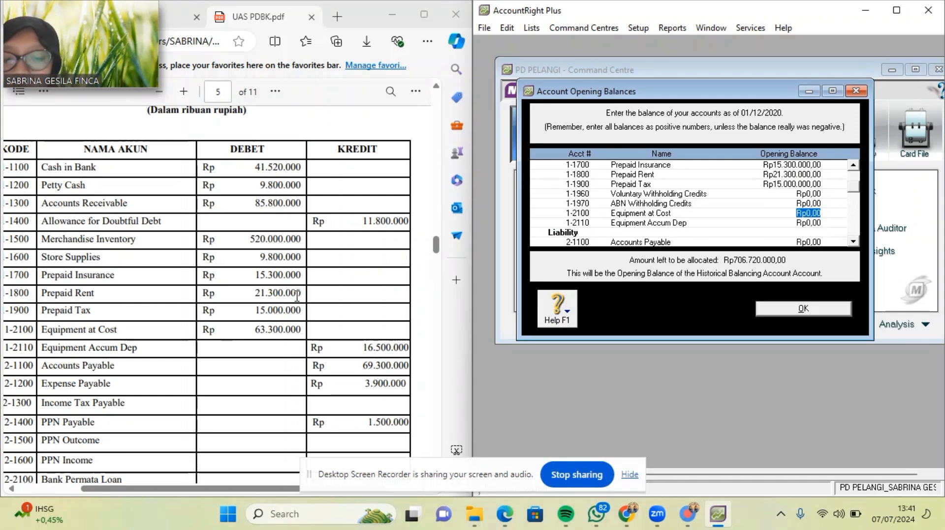
text(16.500.)
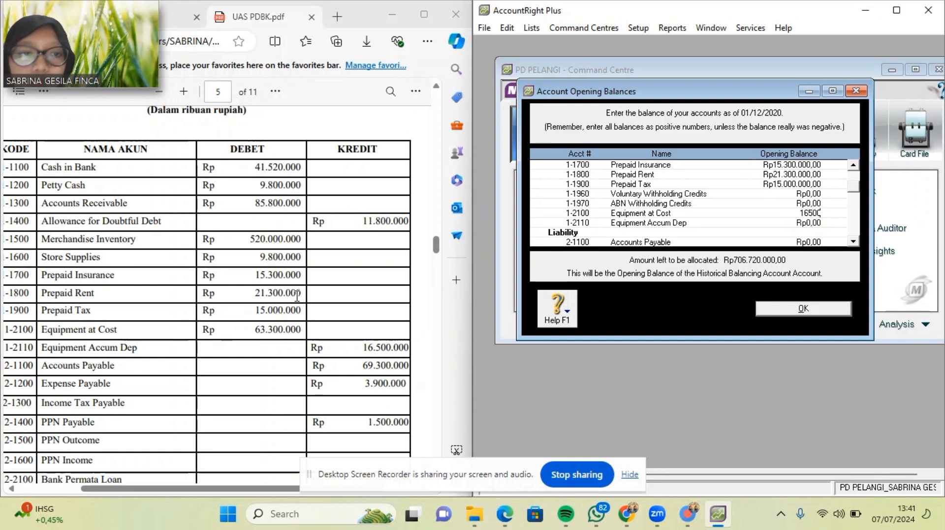
text(000)
key(Tab)
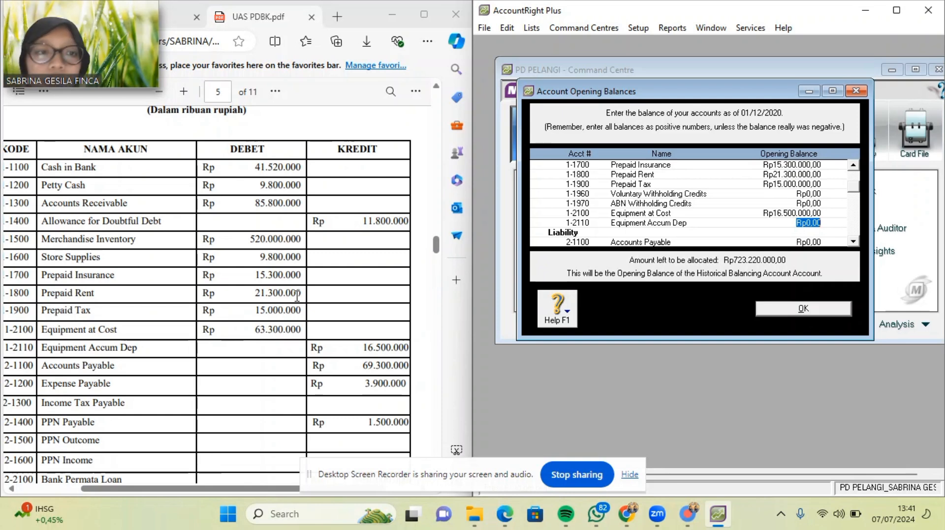
key(shift+Tab)
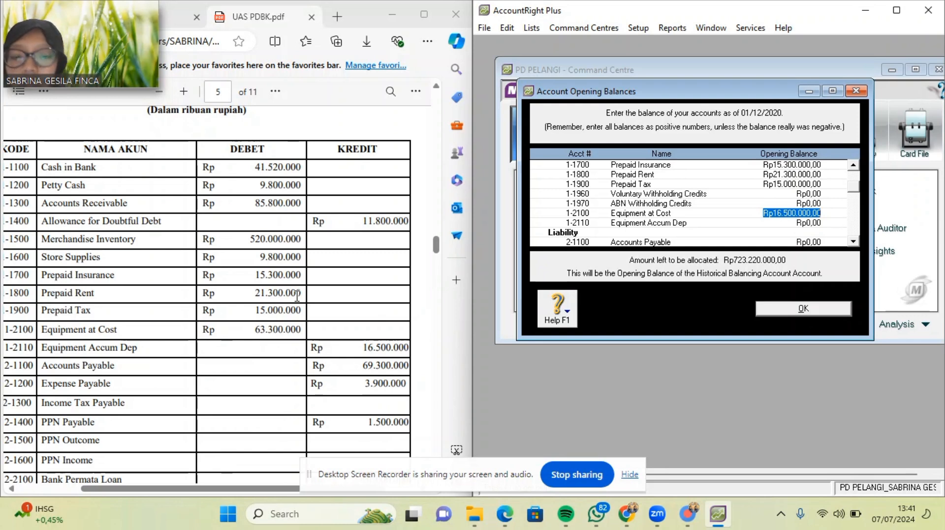
text(63.300.000)
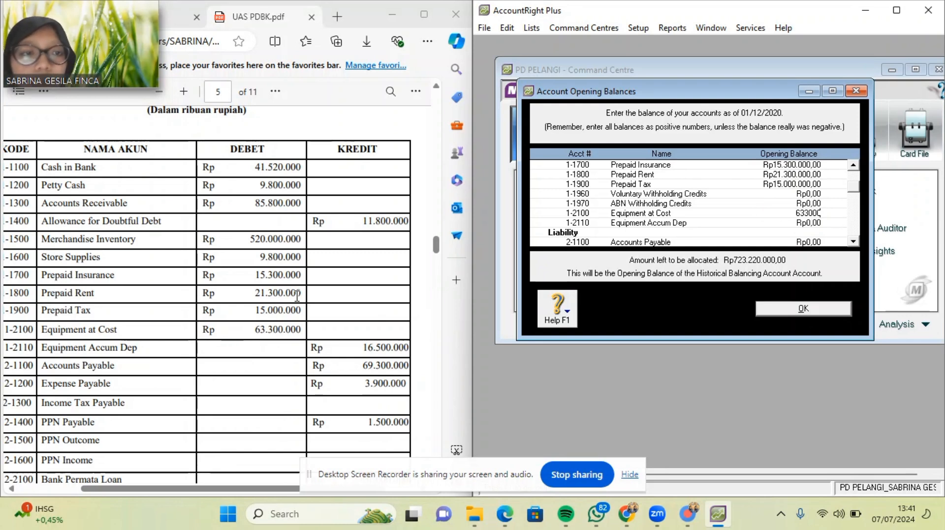
key(Tab)
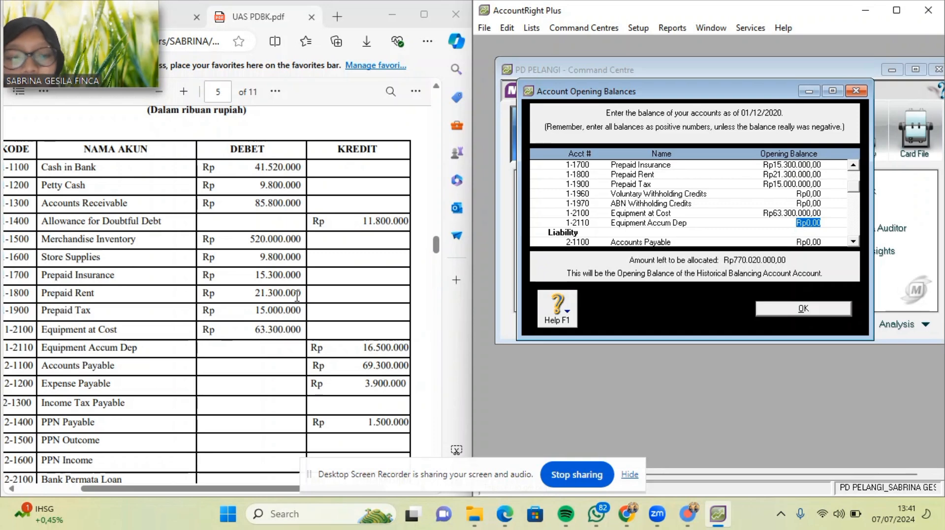
key(BackSpace)
text(-Rp1)
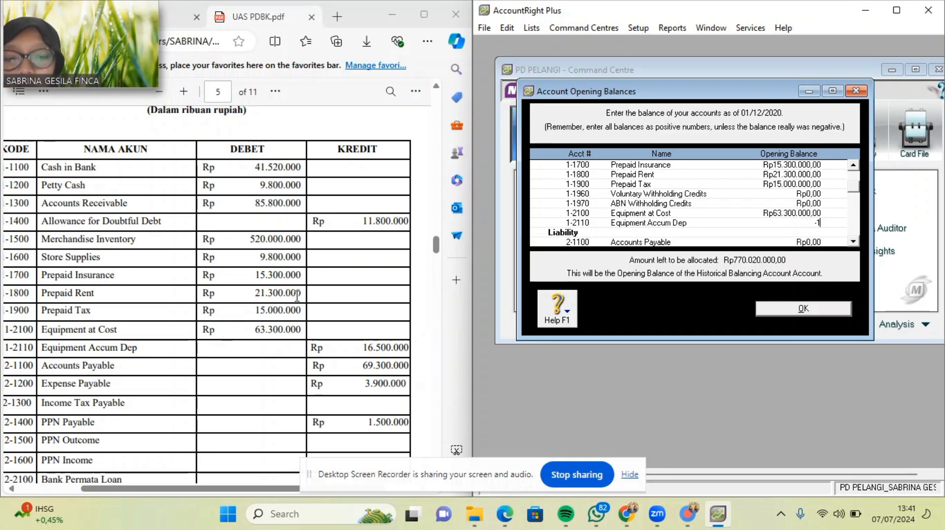
text(6.500.)
text(00000)
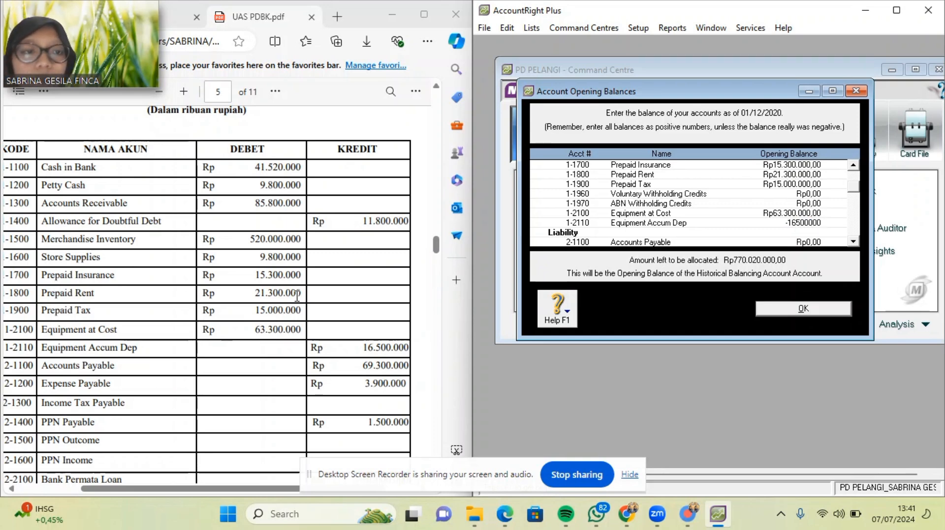
key(Tab)
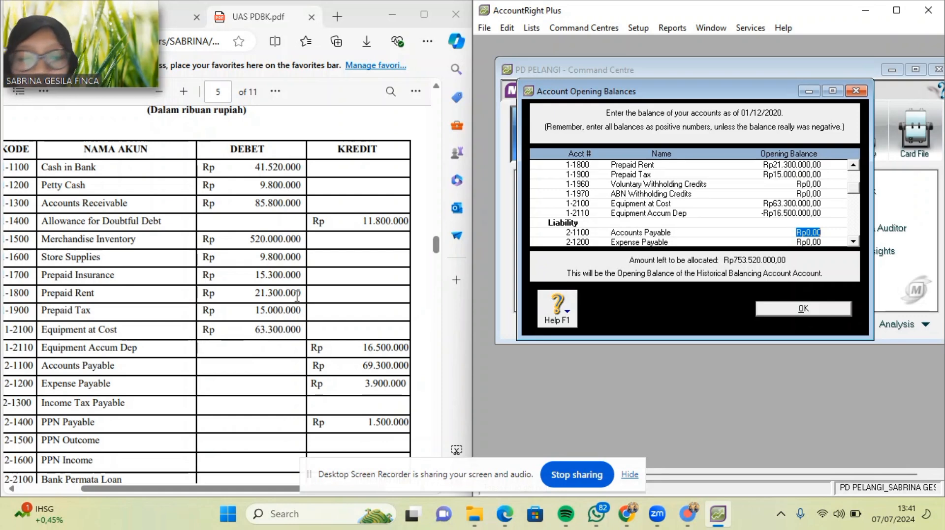
Enter liability balances: Accounts Payable 69300, Expense Payable 3.900.000, PPN Payable 1.500.000, Bank Permata Loan 301.000.000.
text(69300000)
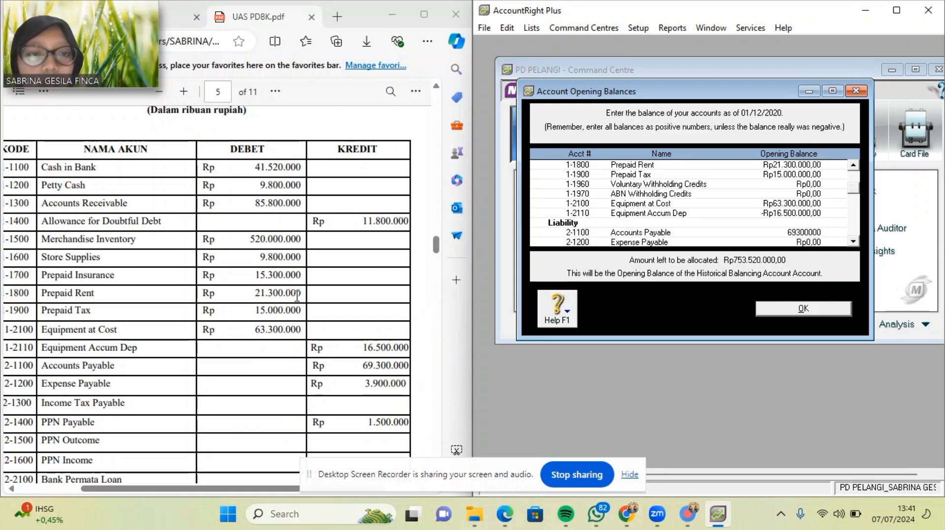
key(Tab)
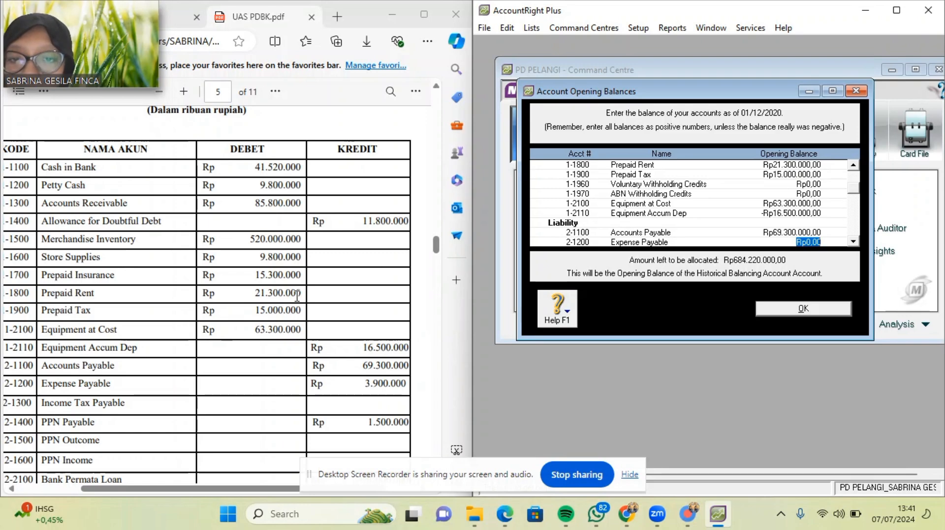
text(3.900.000)
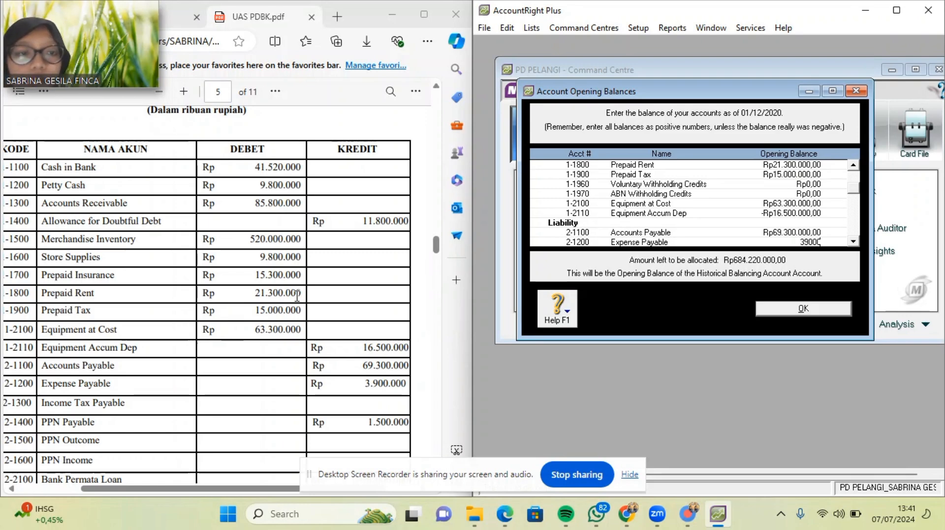
key(Tab)
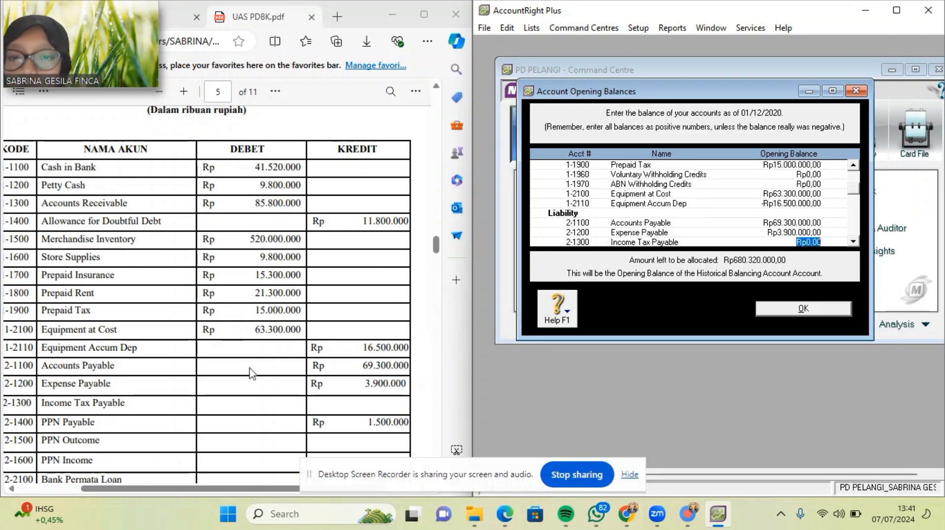
scroll(308, 383, down, 3)
scroll(308, 382, down, 1)
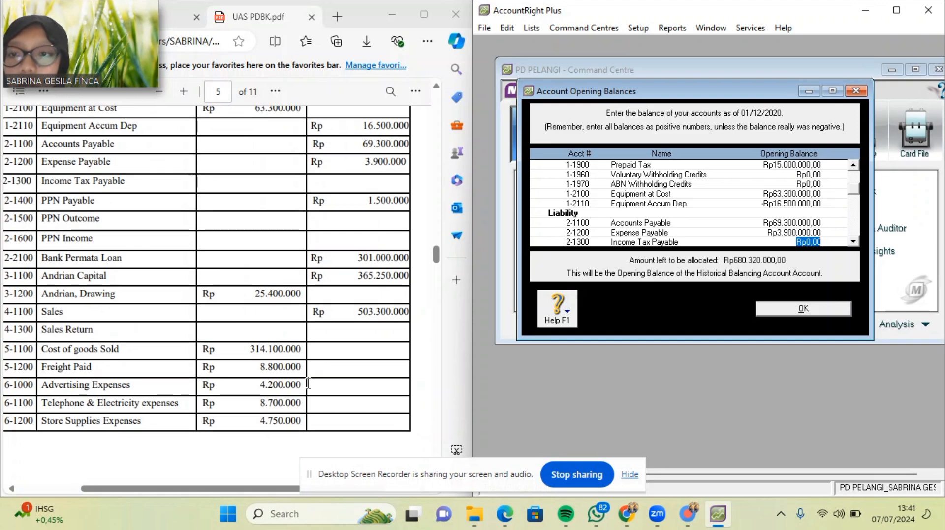
key(Tab)
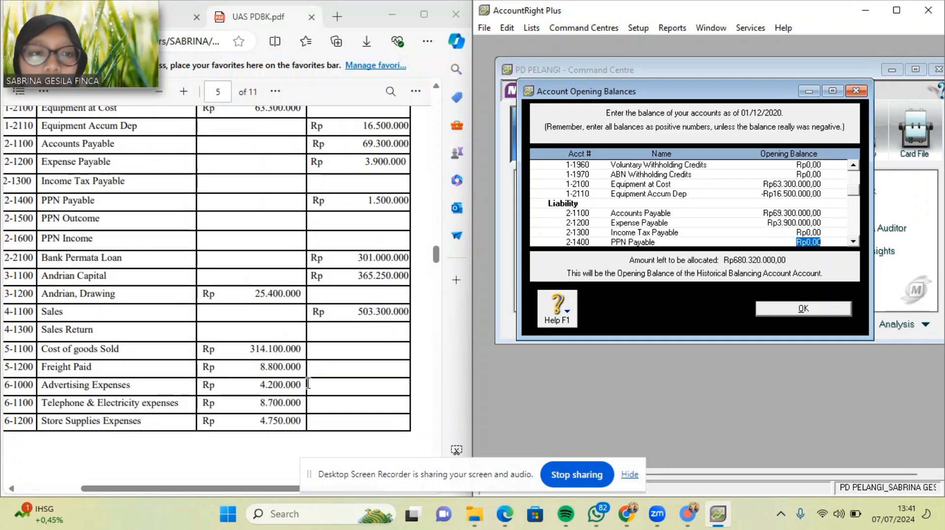
text(1.500.)
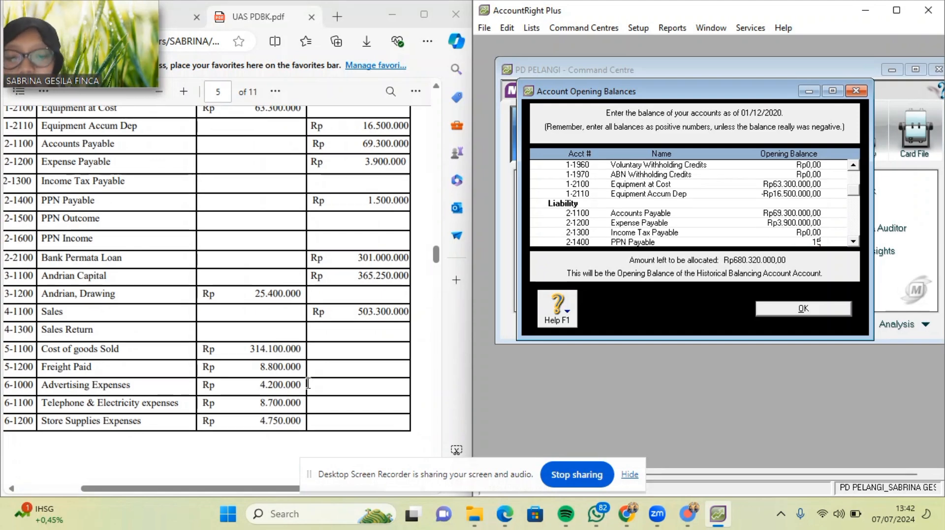
text(00000)
key(Tab)
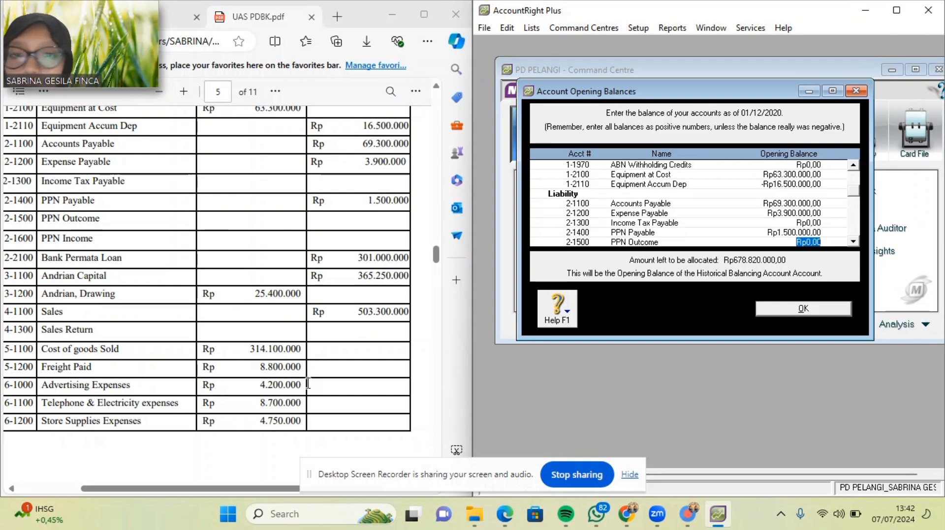
key(Tab)
key(Tab)
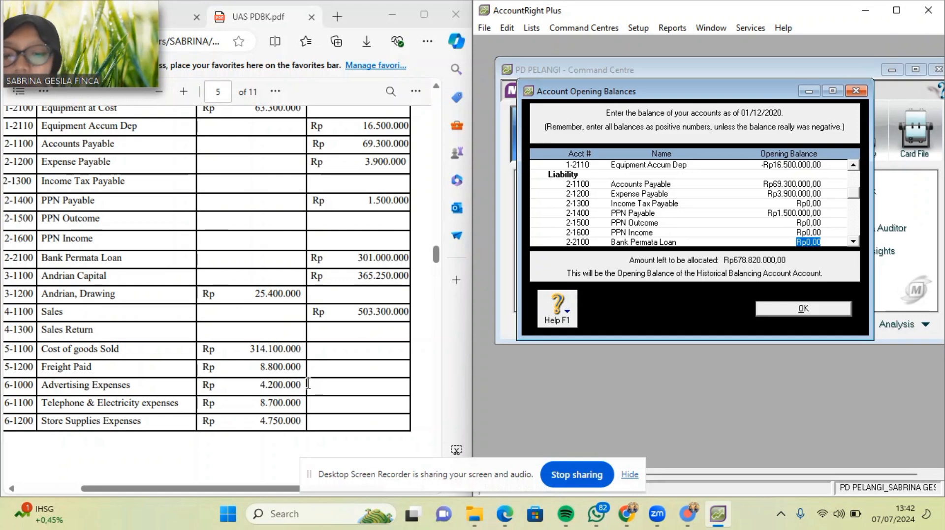
text(301000000)
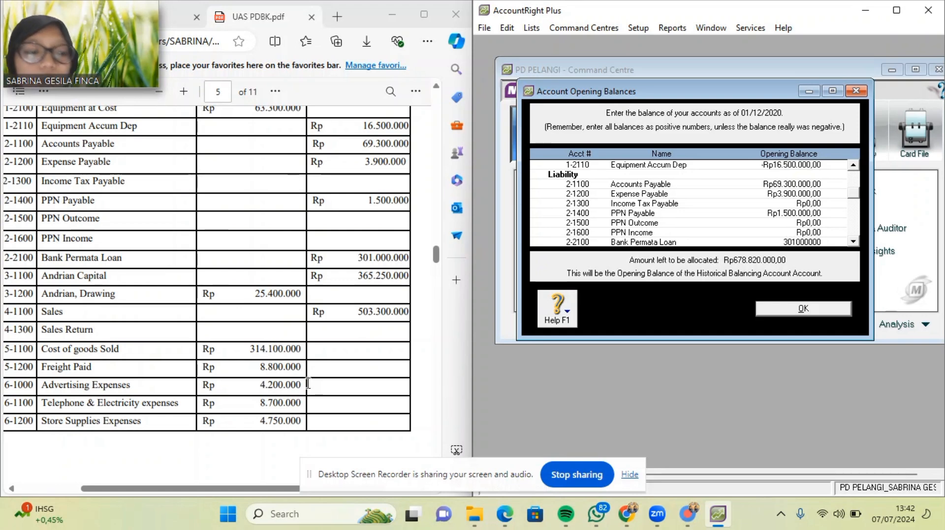
key(Tab)
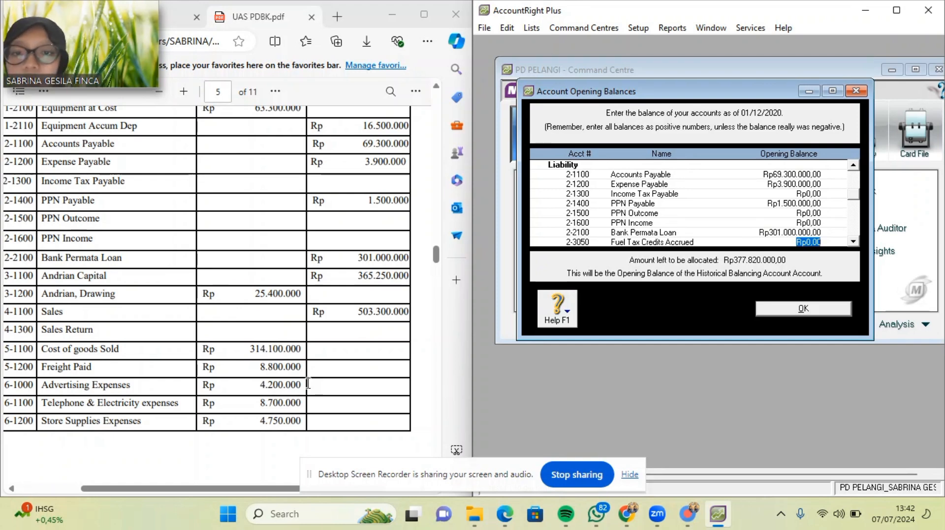
Reset Fuel Tax Credits to zero; set Andrian Capital 365.250.000 and Andrian, Drawing -25.400.000.
text(36)
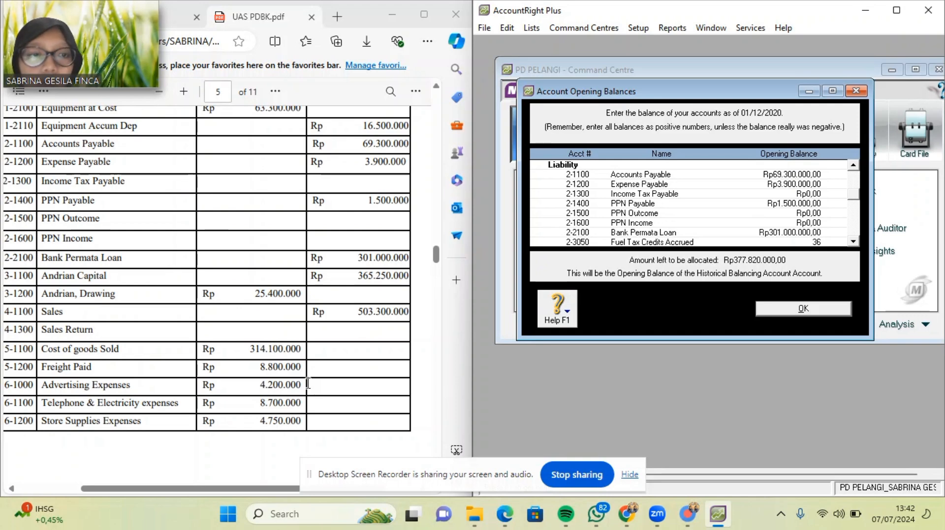
text(5.250.000)
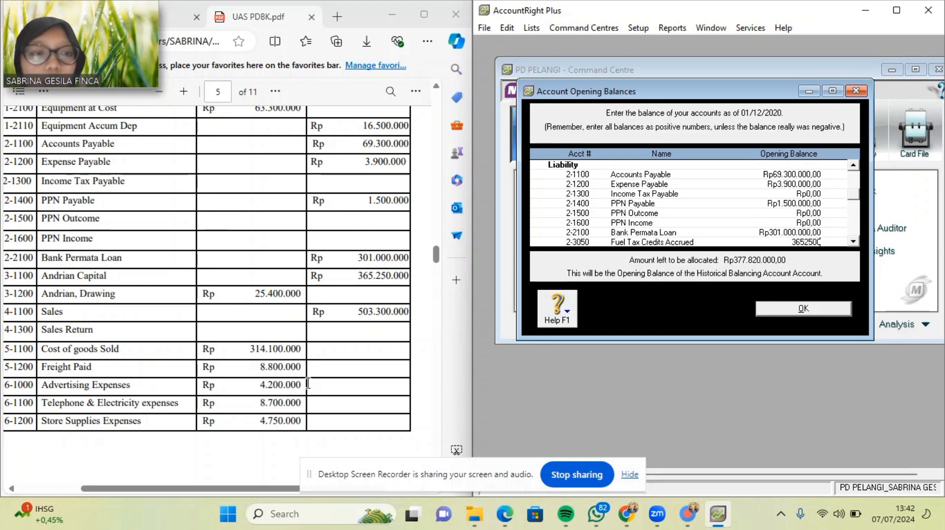
key(Tab)
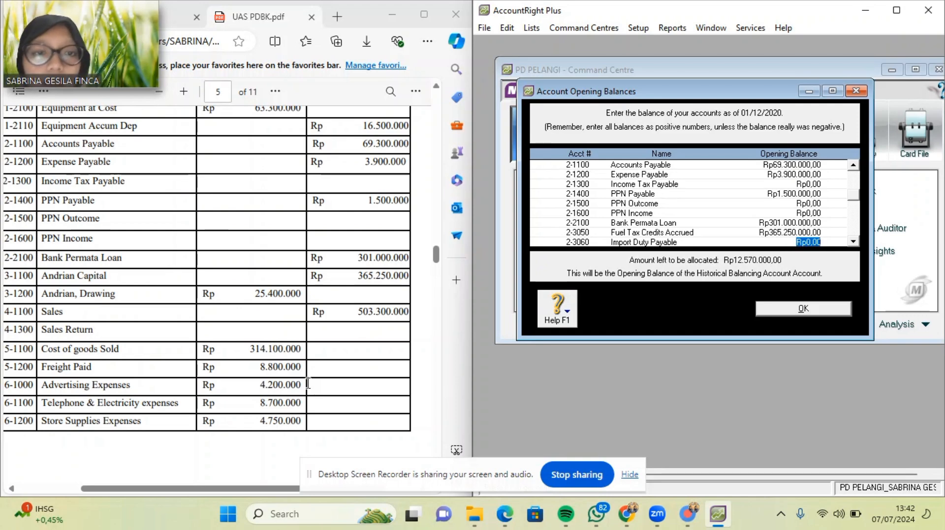
key(shift+Tab)
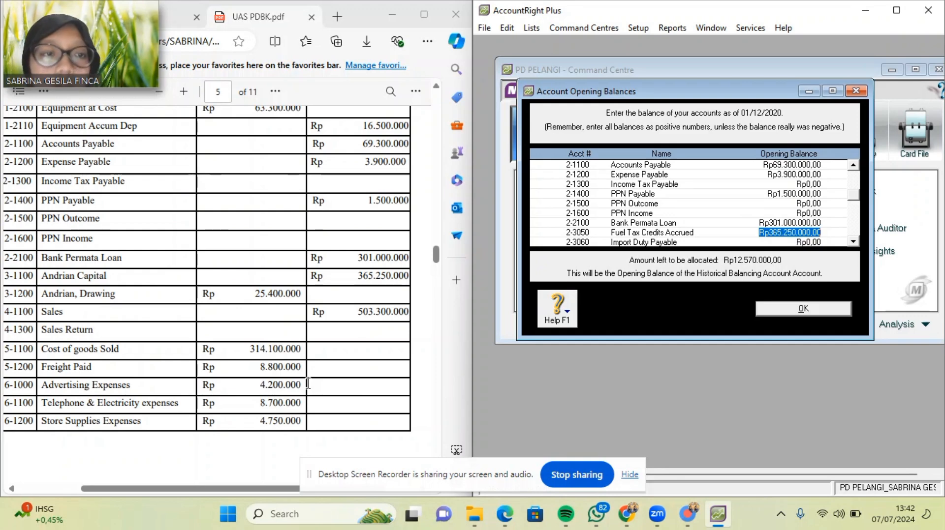
key(BackSpace)
key(Tab)
key(Tab)
key(Tab)
key(Tab)
key(Tab)
key(Tab)
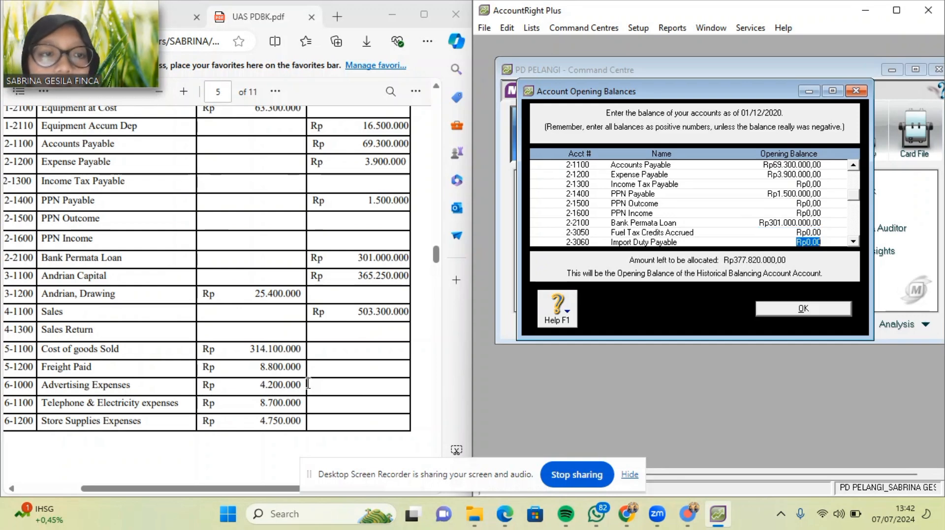
key(Tab)
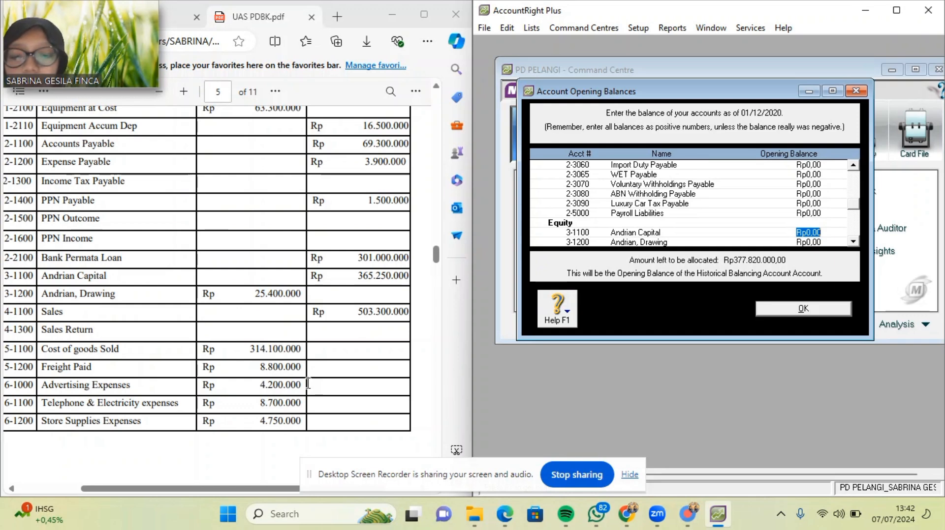
text(365.250.000)
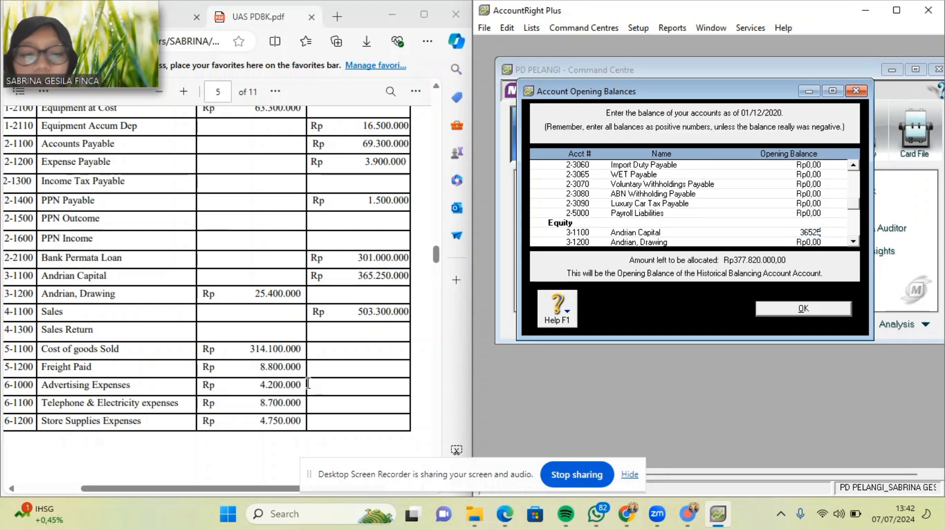
key(Tab)
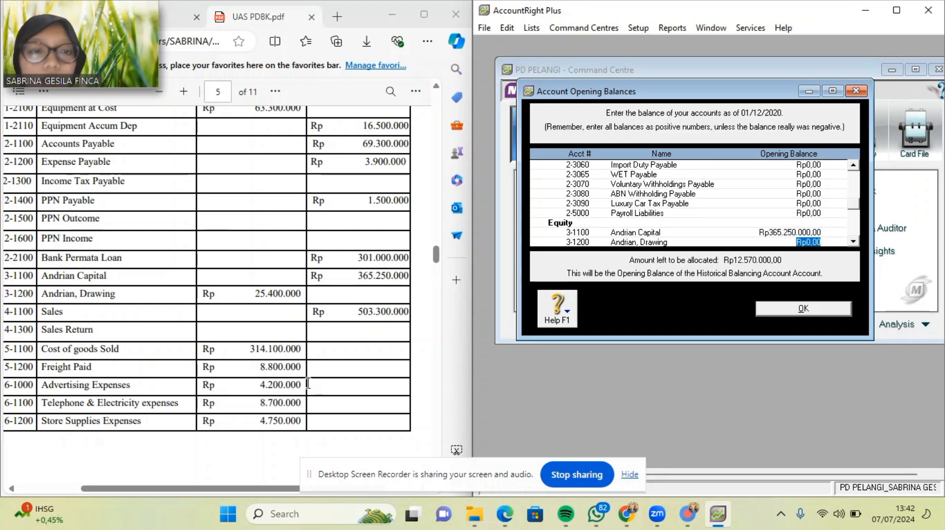
key(BackSpace)
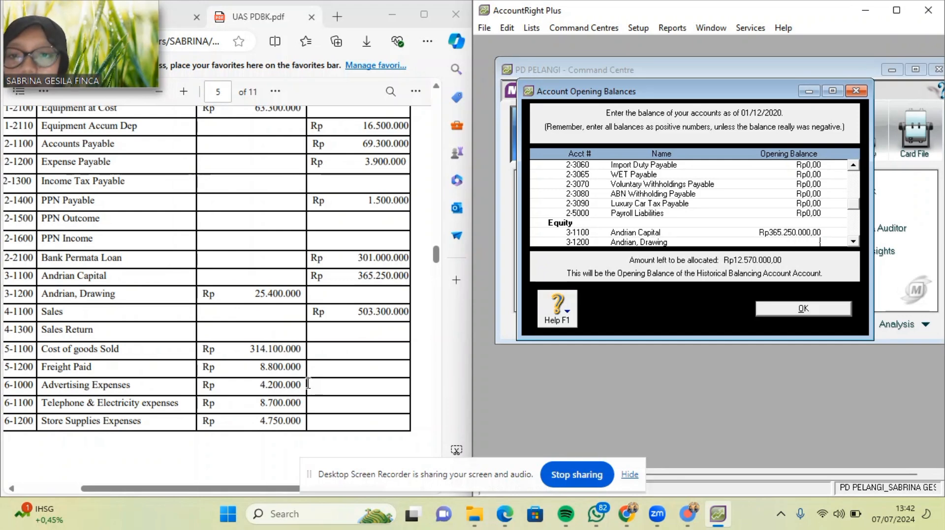
text(-25)
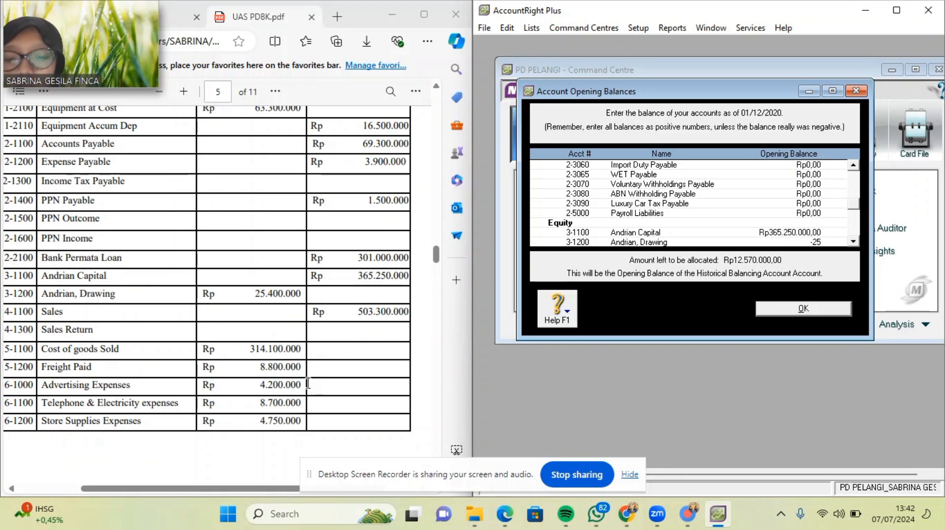
text(400000)
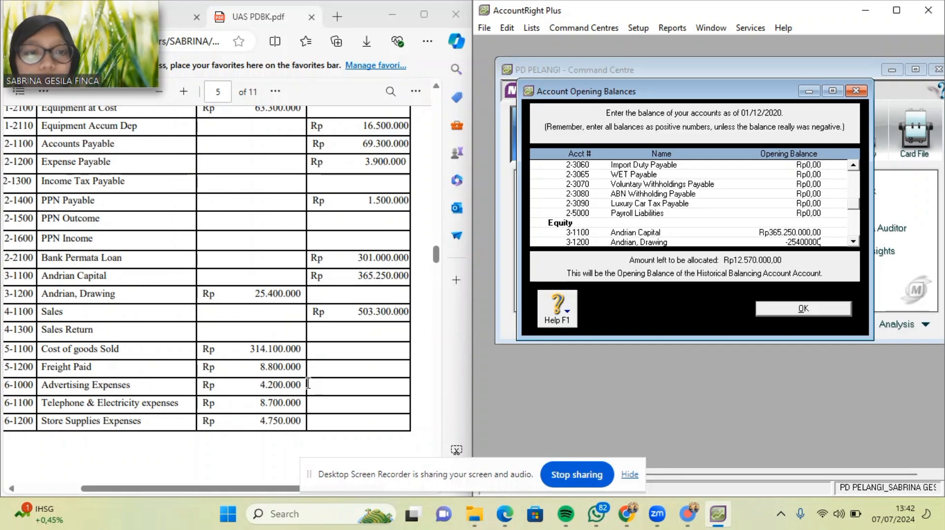
key(Tab)
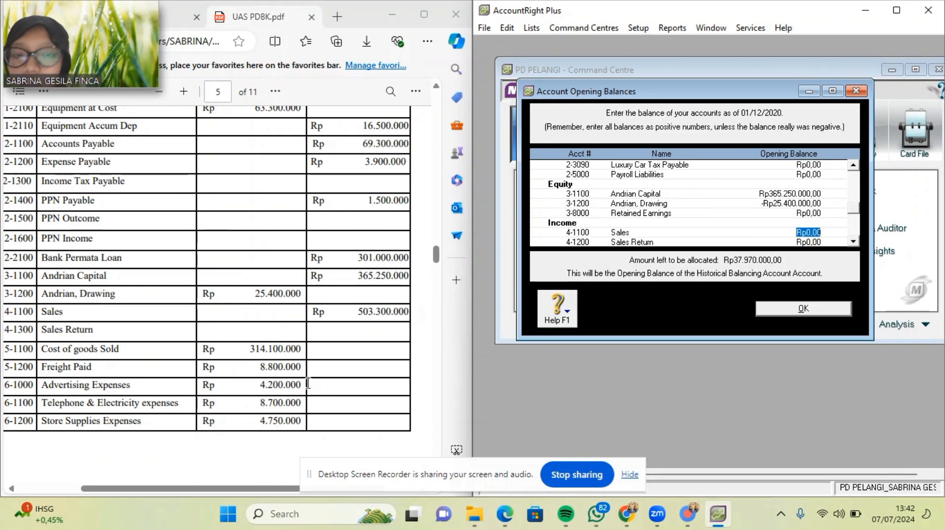
Enter Sales 503.300.000, Cost of Goods Sold 314.100.000 and Freight Paid 8.800.000, leaving Sales Return zero.
text(503)
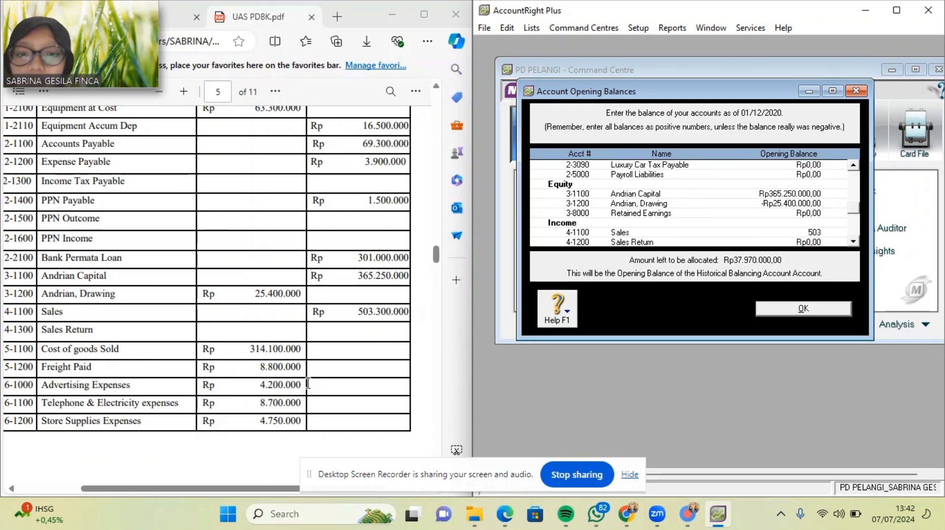
text(300000)
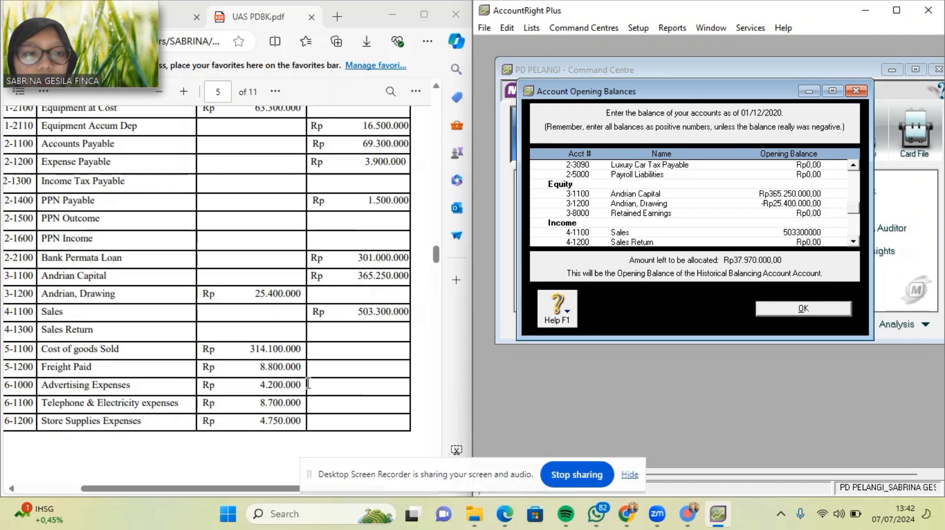
key(Tab)
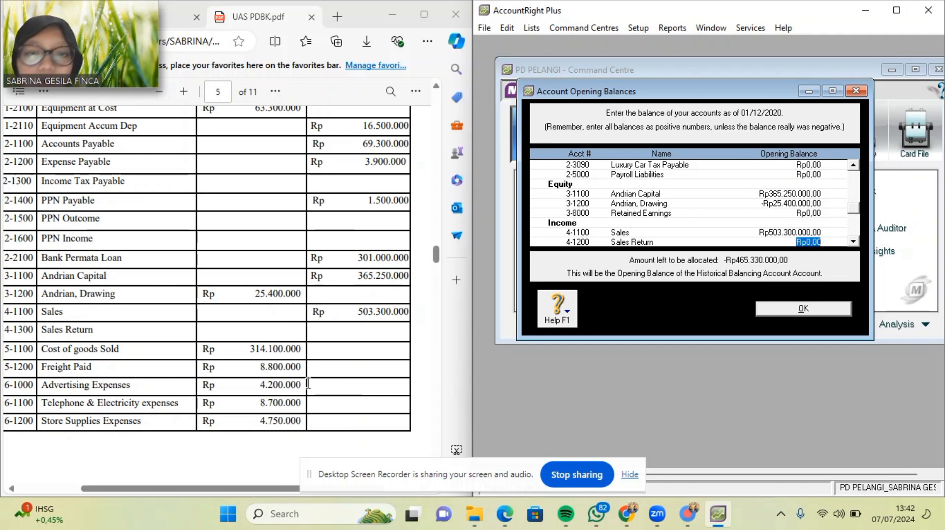
key(Tab)
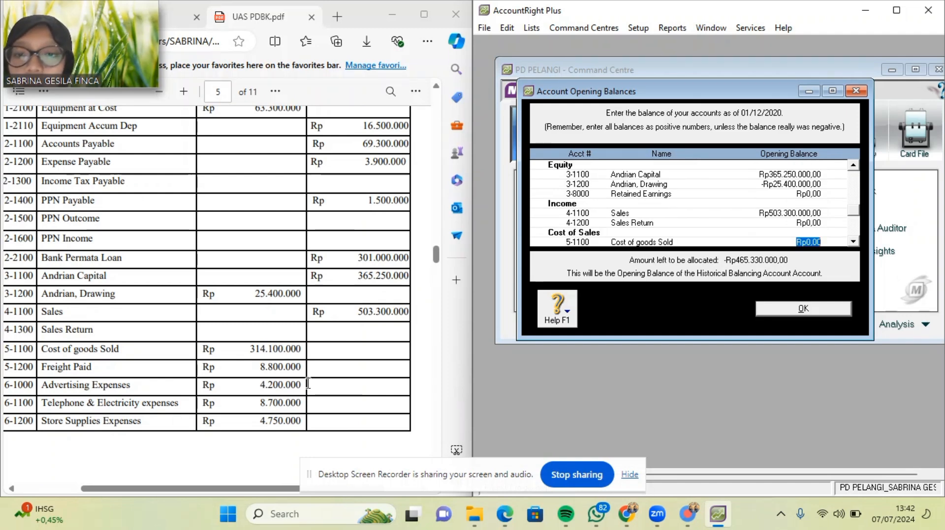
text(3)
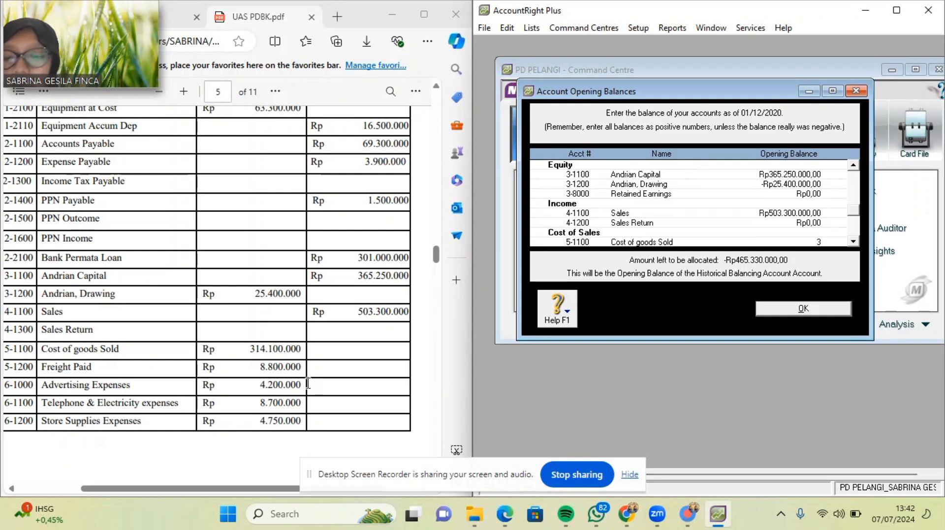
text(14100000)
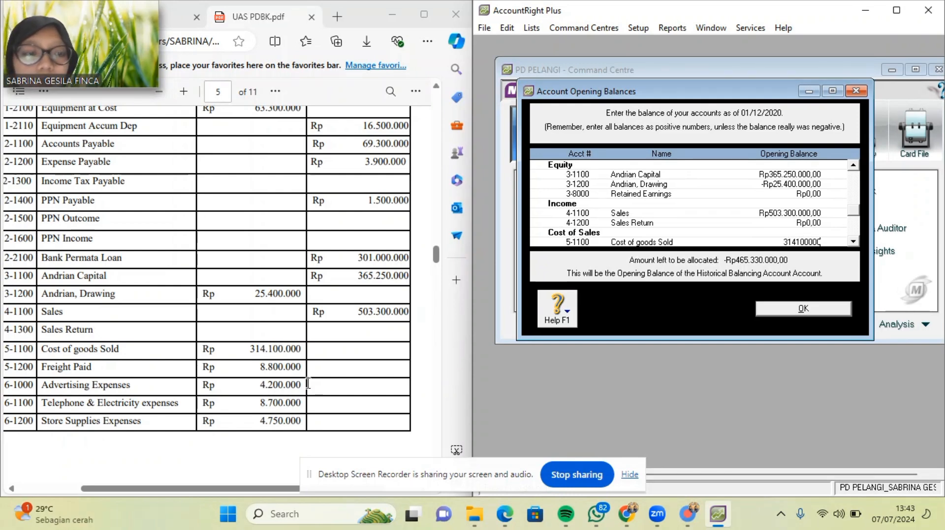
key(Tab)
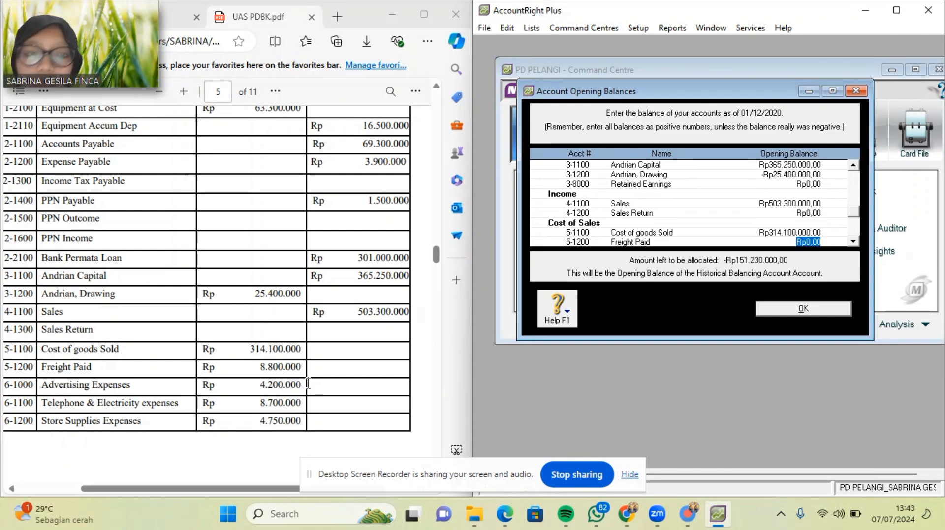
text(8)
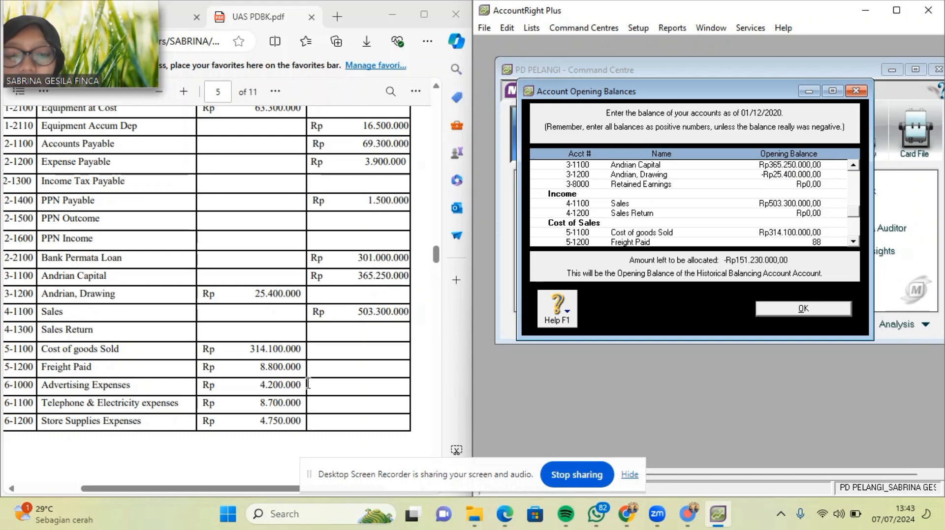
text(.800.0000)
key(Tab)
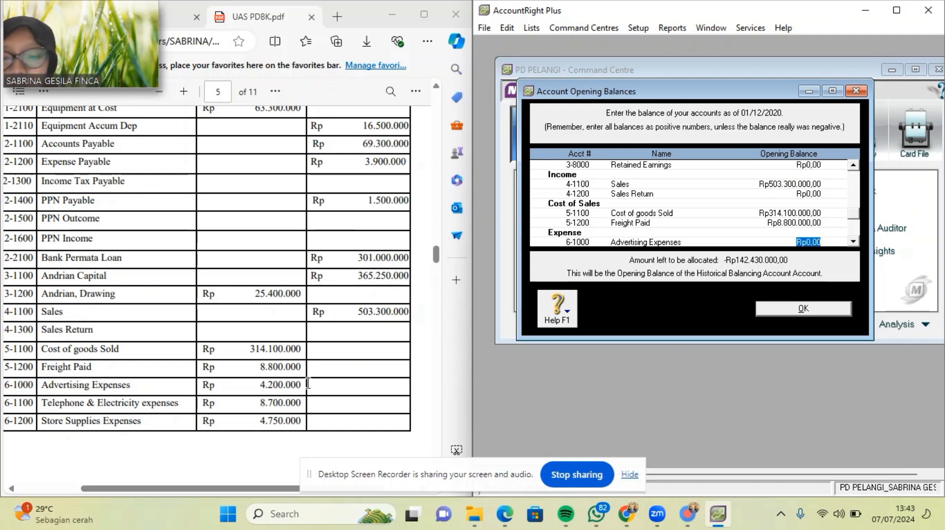
Enter Advertising 4.200.000, Telephone&Electricity 8700 and Store Supplies Expenses 4.750.000.
text(4.)
text(200.000)
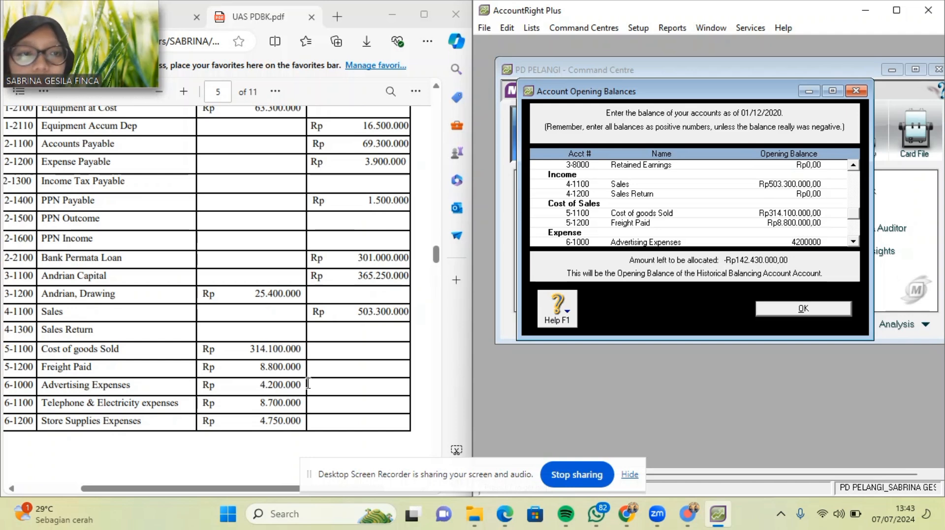
key(Tab)
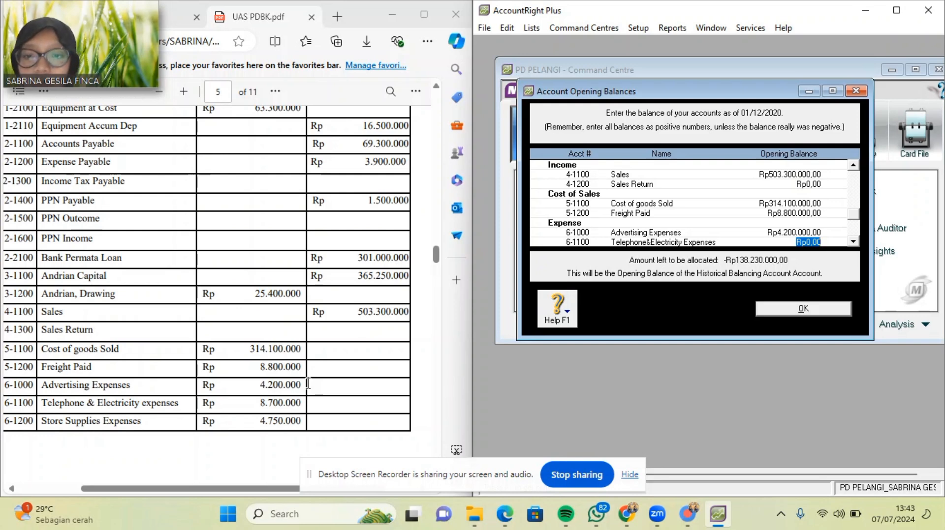
text(870)
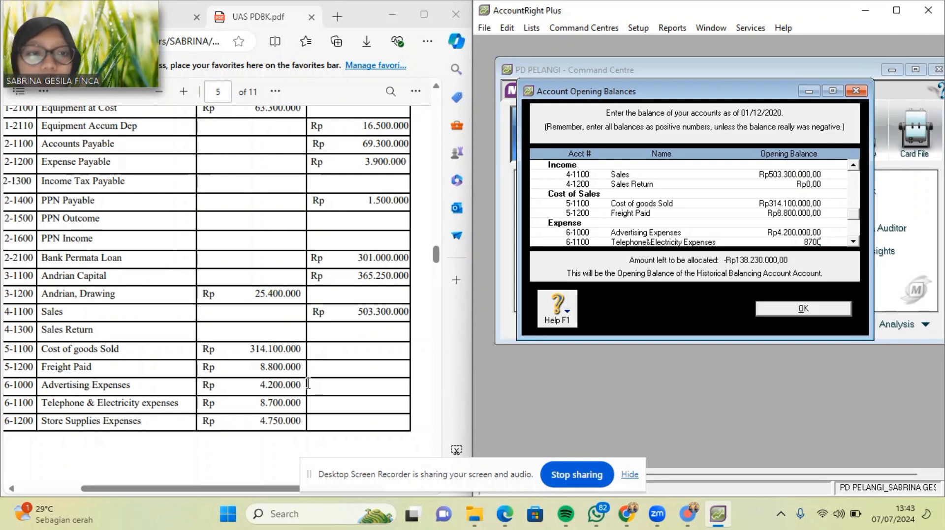
text(00)
key(Tab)
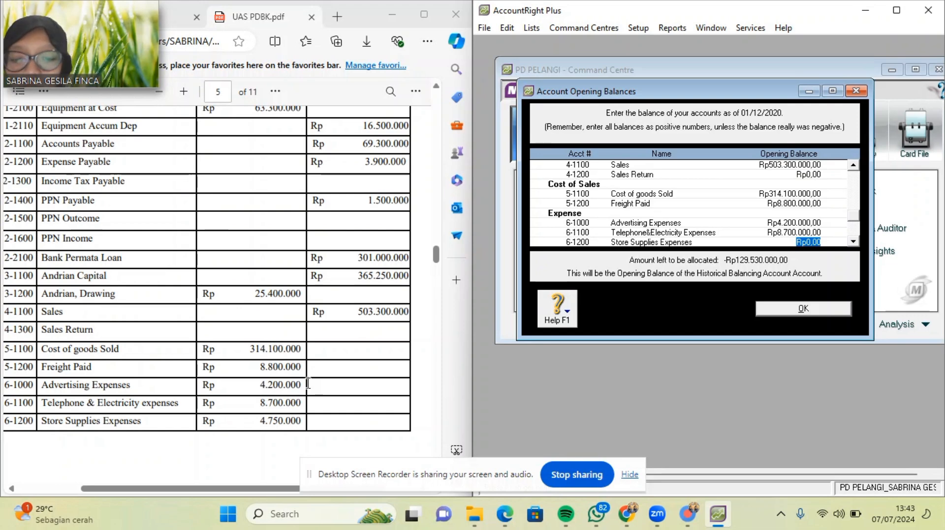
text(4.7)
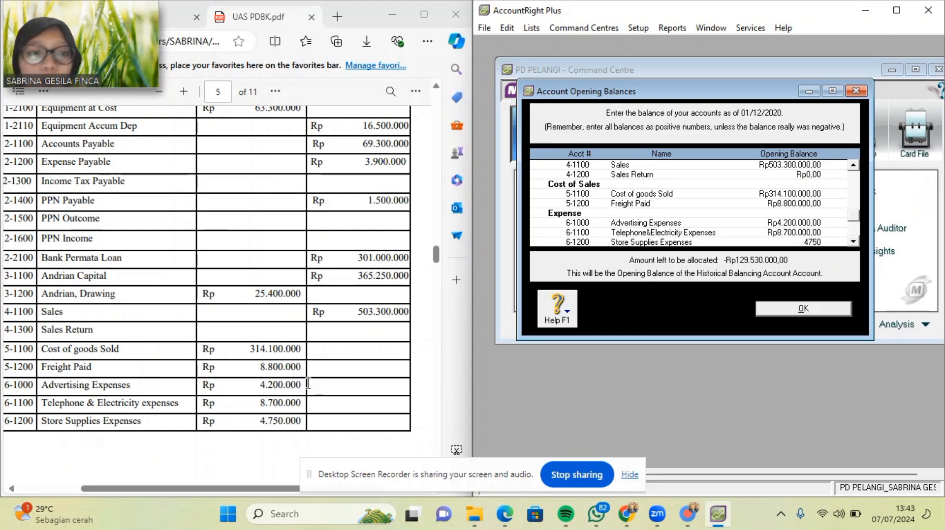
text(50.000)
key(Tab)
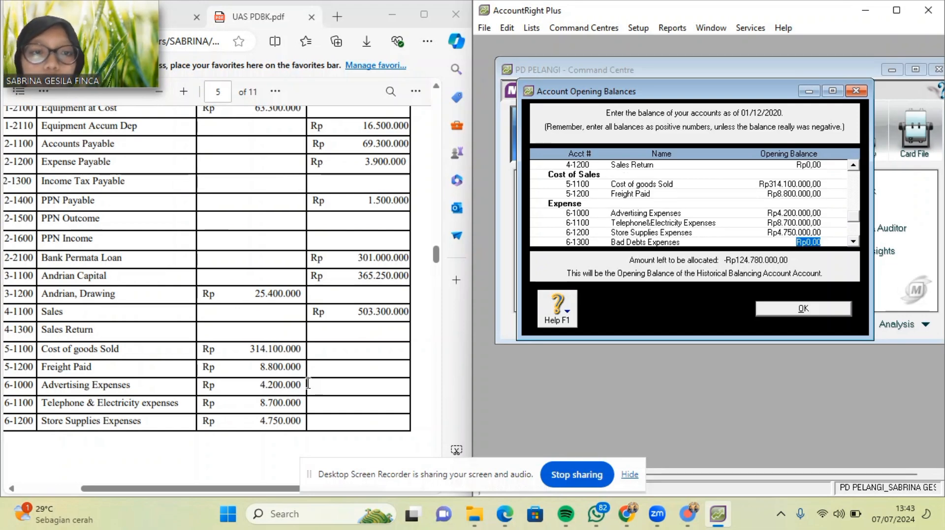
Enter Bad Debts 15.100.000, Depreciation 16.500.000, Insurance 14.300.000, Rent 23.300.000, Wages & Salaries 36.300.000.
scroll(168, 383, down, 6)
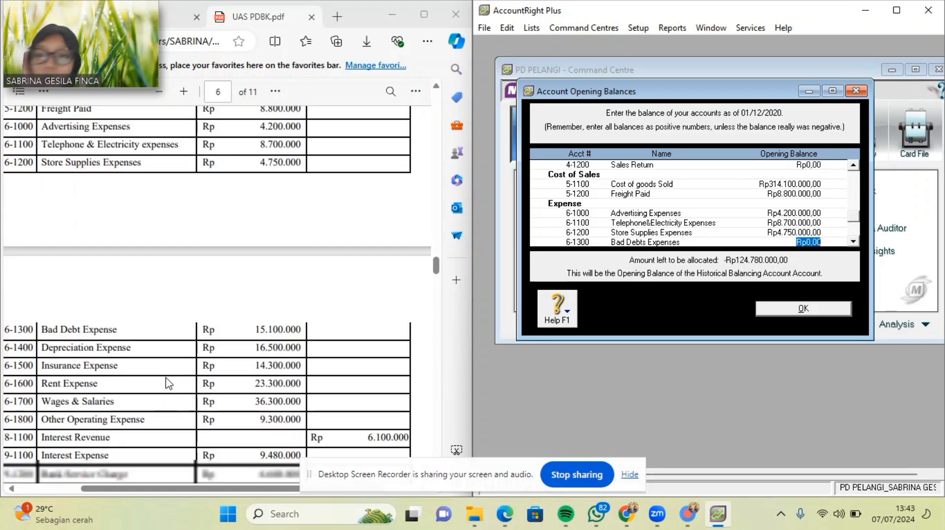
text(15)
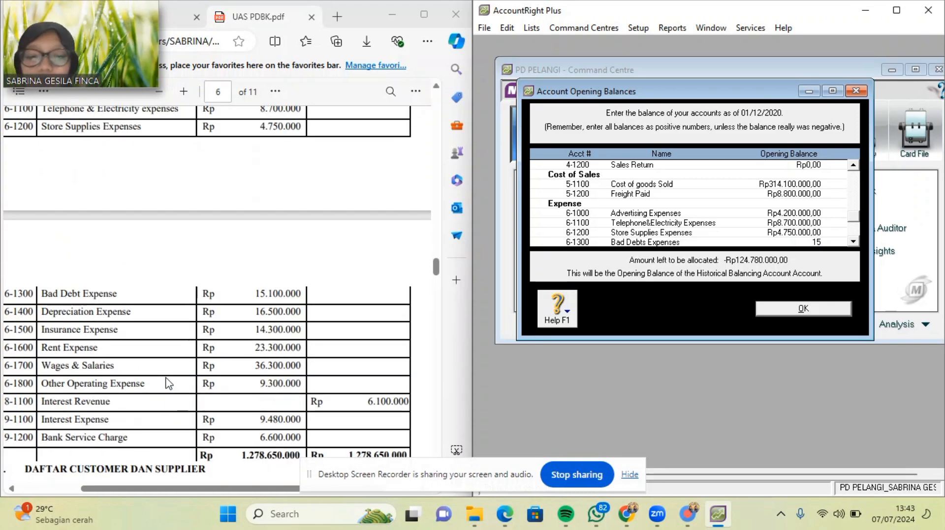
text(.100.)
text(0000)
key(Tab)
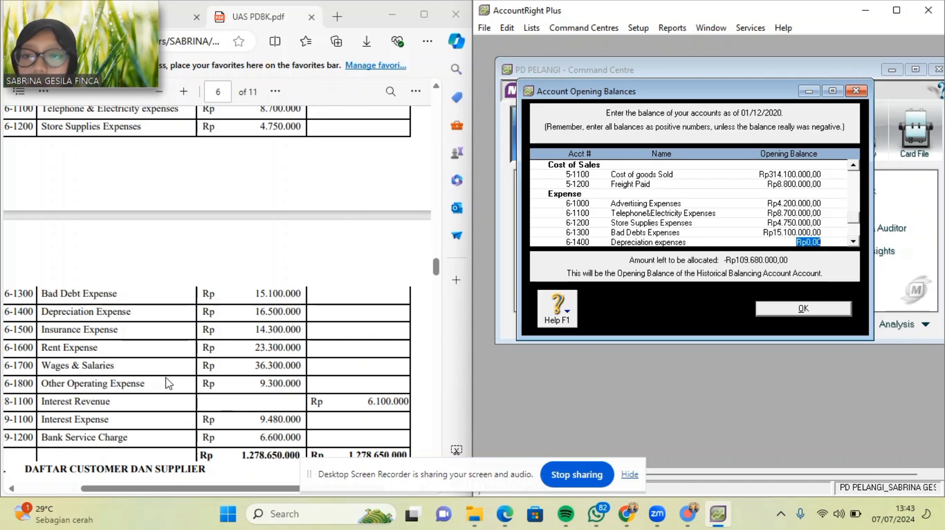
text(16)
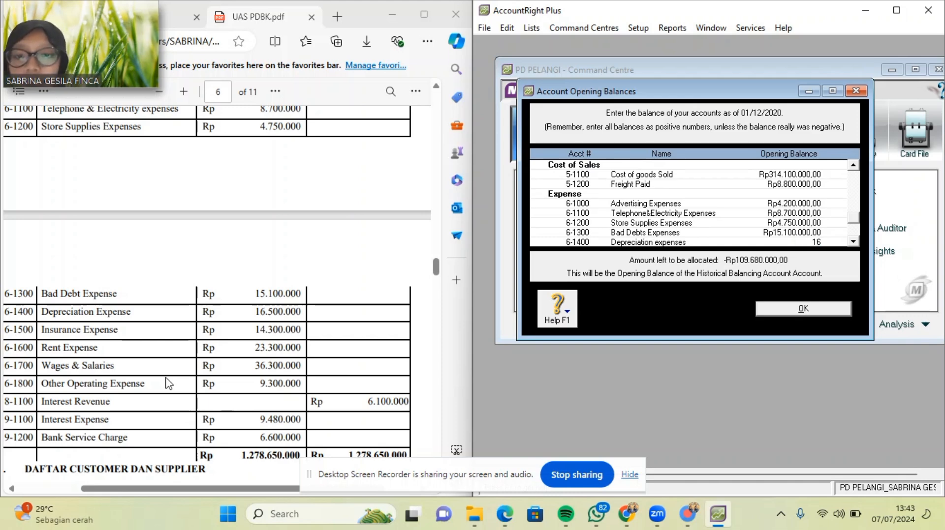
text(.500.)
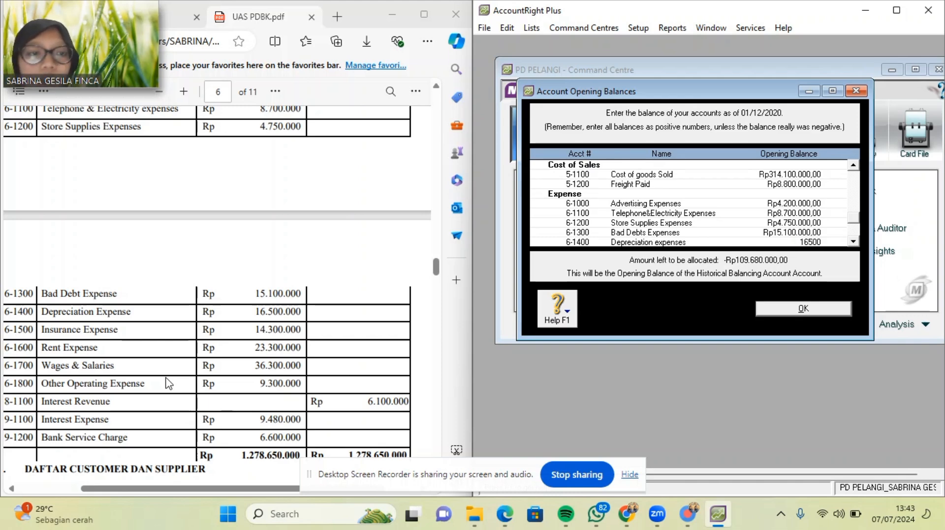
text(0000)
key(Tab)
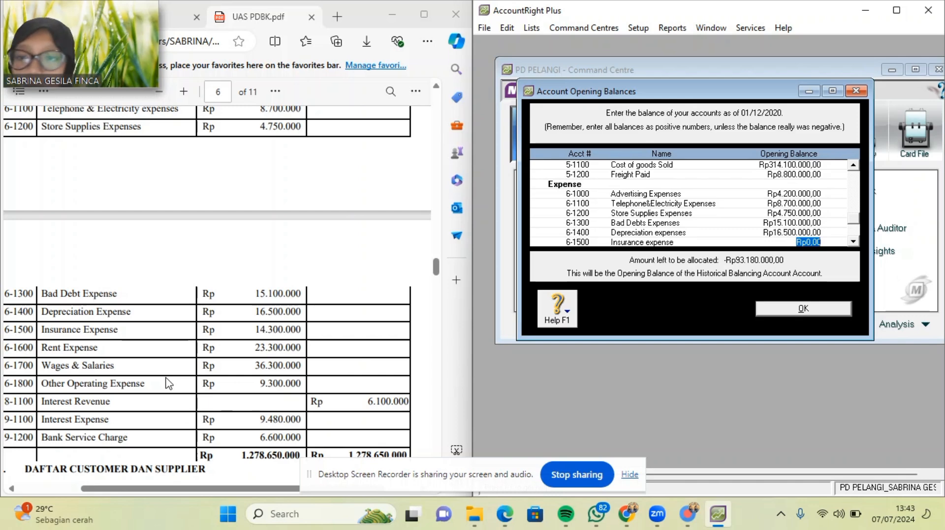
text(14.)
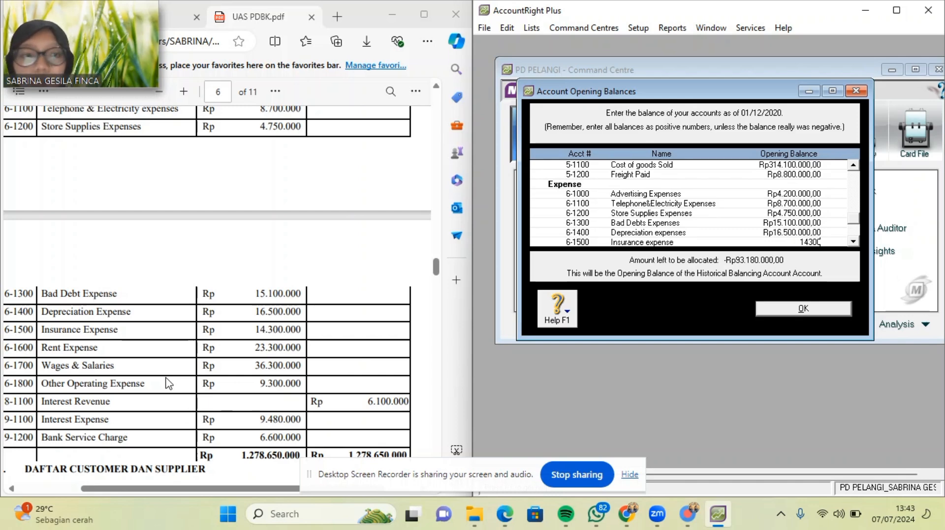
text(300.000)
key(Tab)
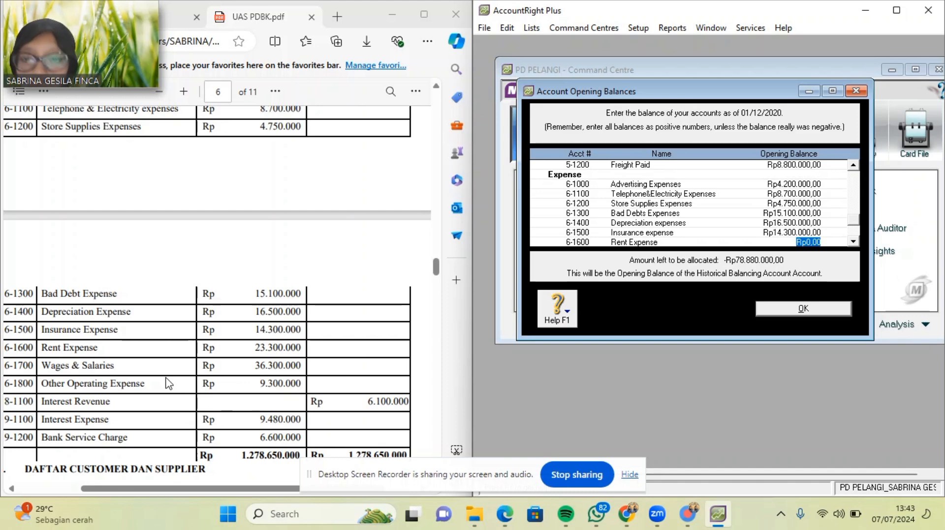
text(2)
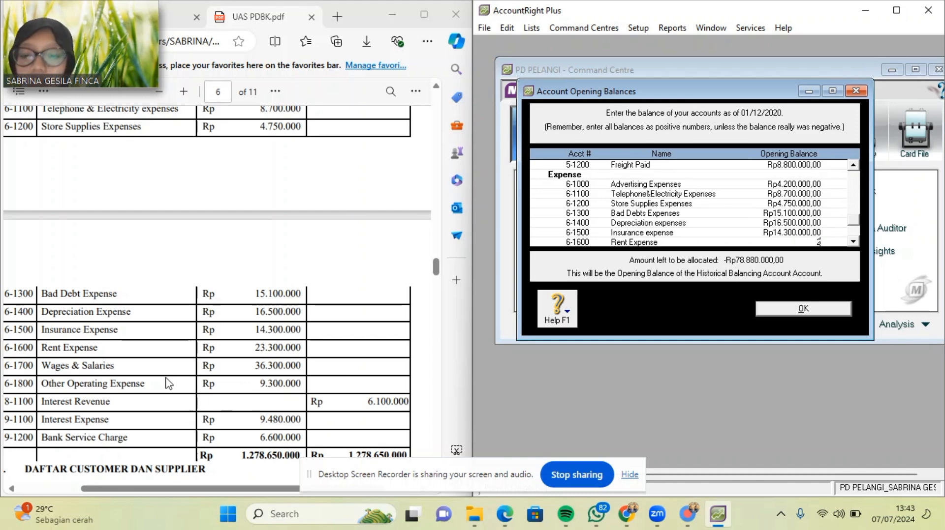
text(3.300.000)
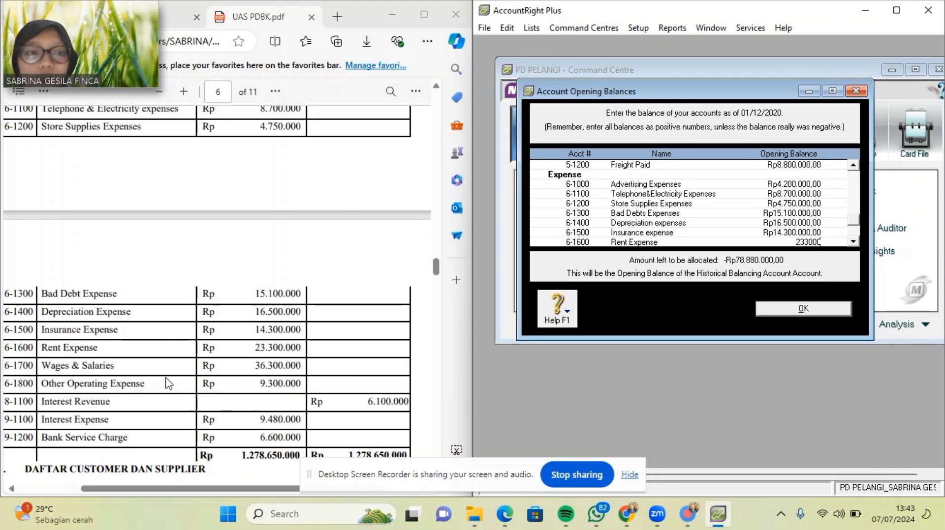
key(Tab)
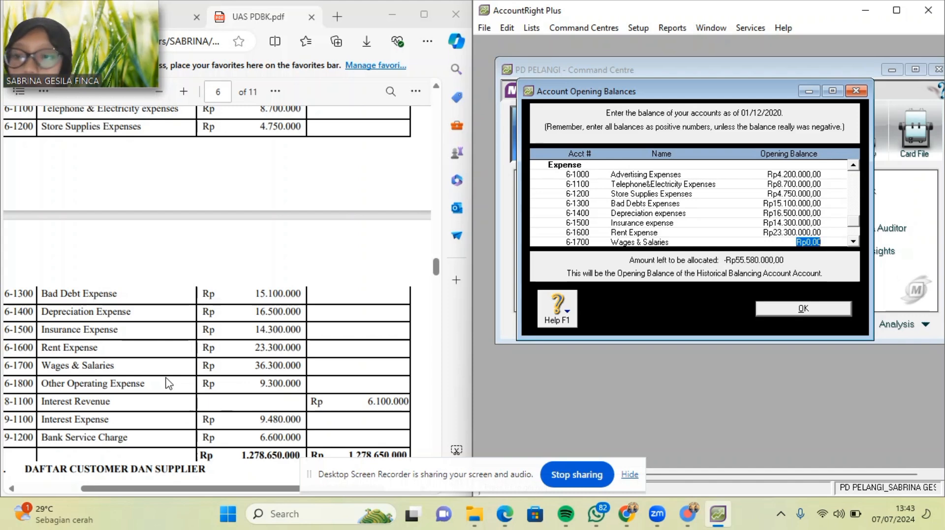
text(36)
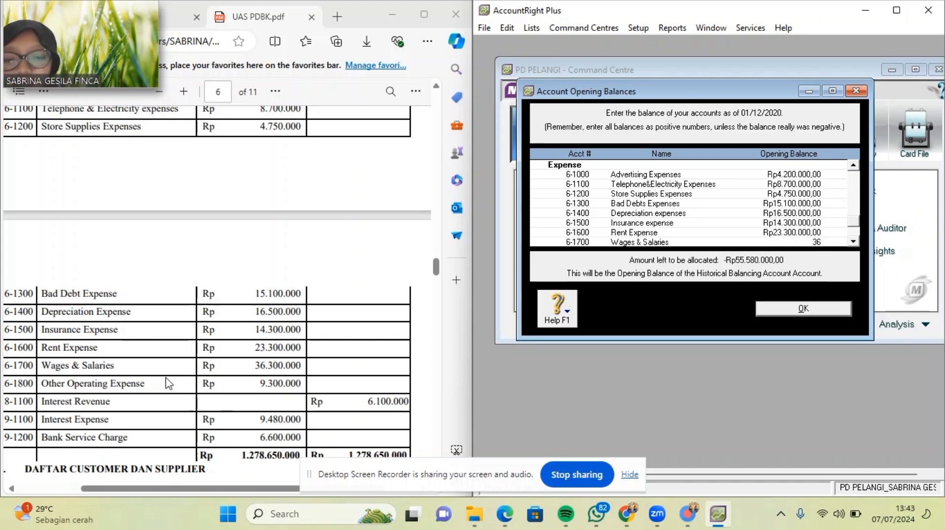
text(.300.000)
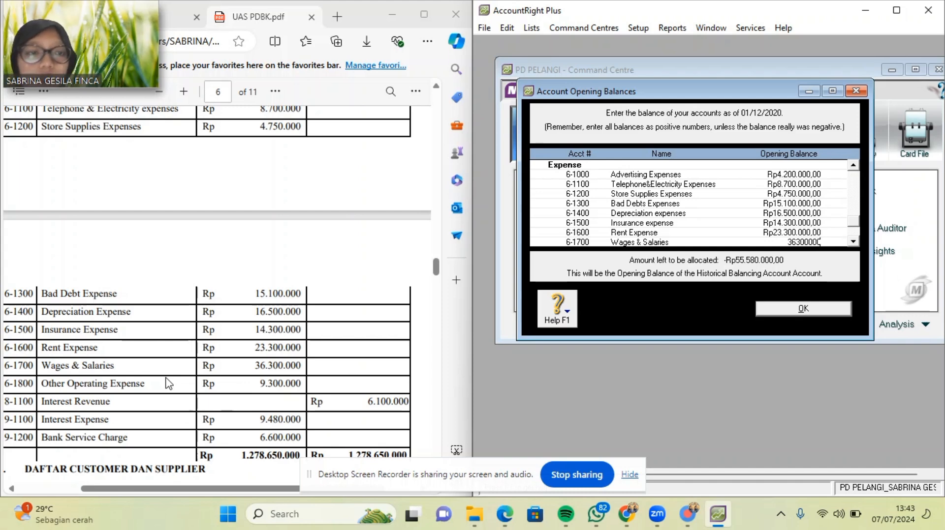
key(Tab)
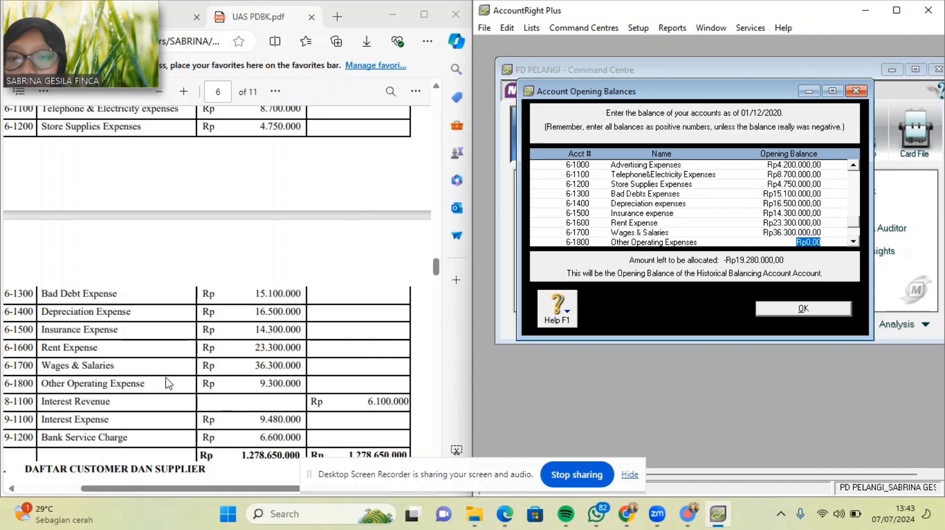
Enter Other Operating 9.300.000, Interest Revenue 6.100.000, Interest Expense 9.480.000, Bank Service Charge 6.600.000.
text(9.)
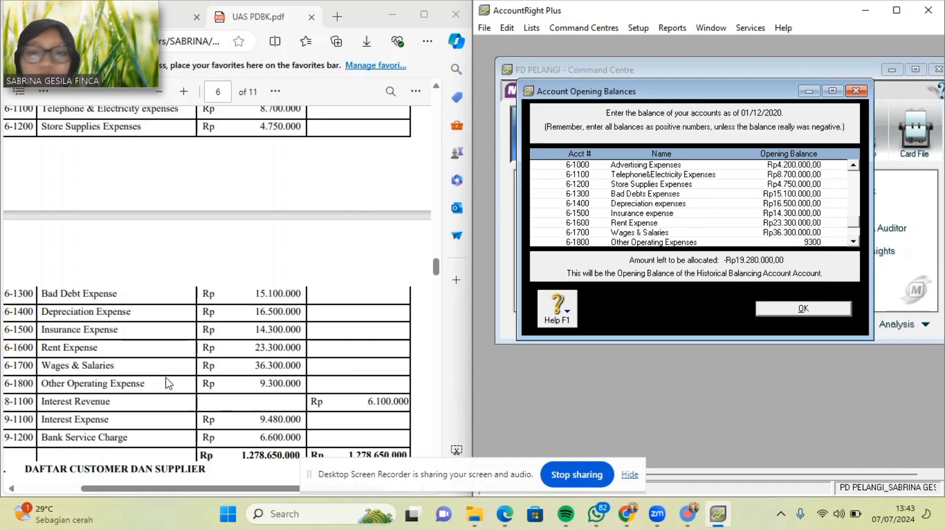
text(300.)
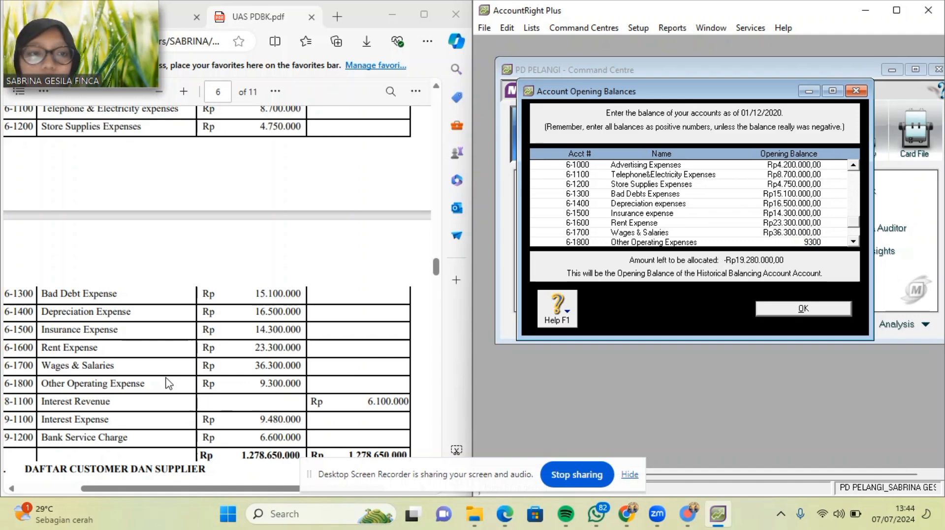
text(000)
key(Tab)
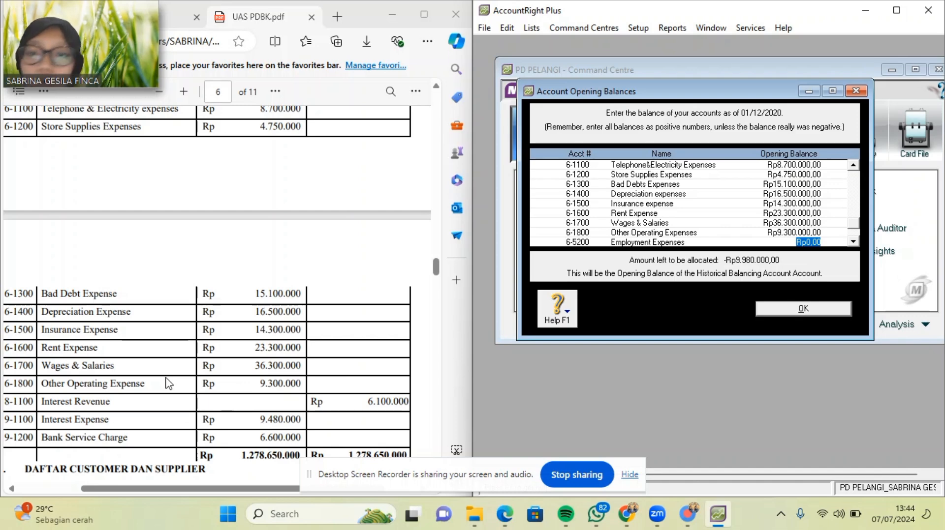
key(Tab)
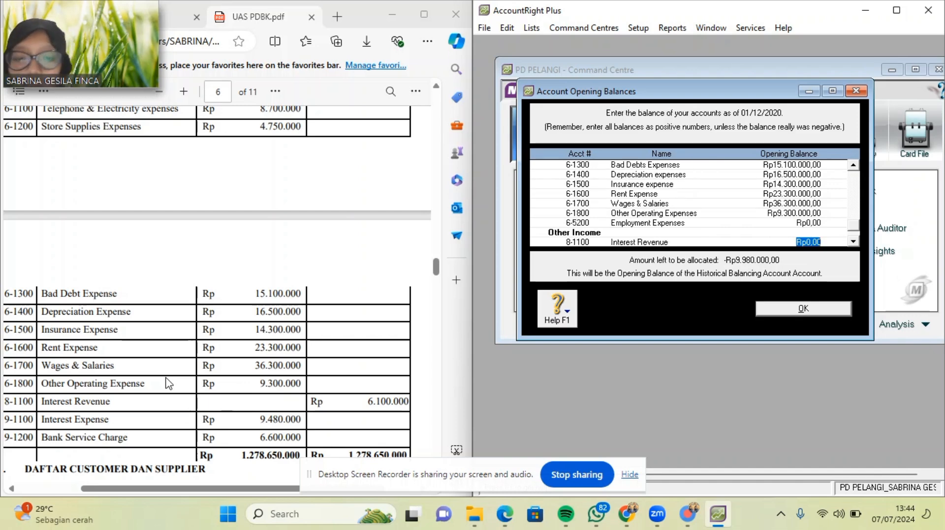
text(6.100.000)
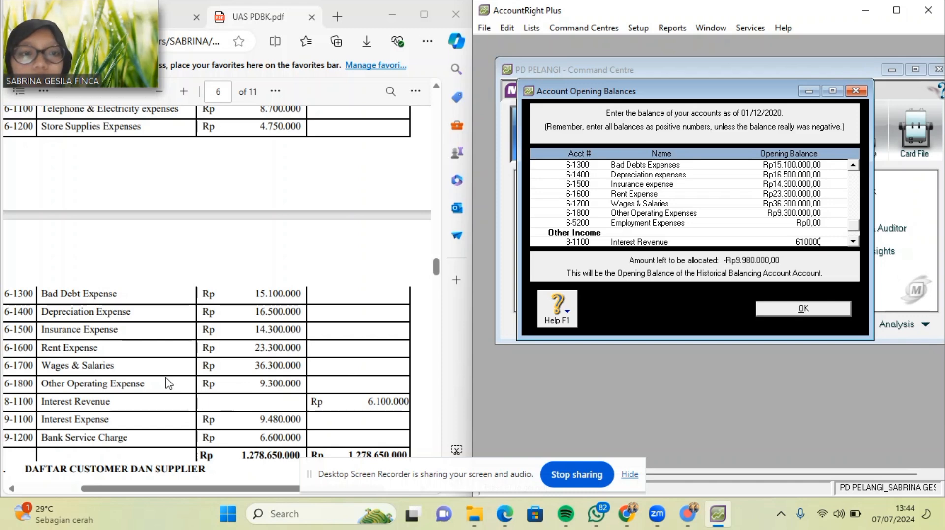
key(Tab)
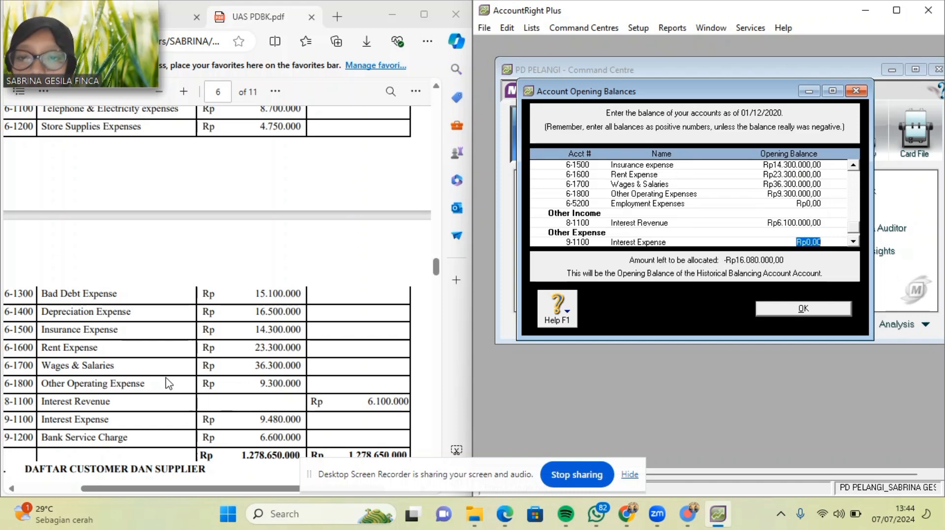
text(948)
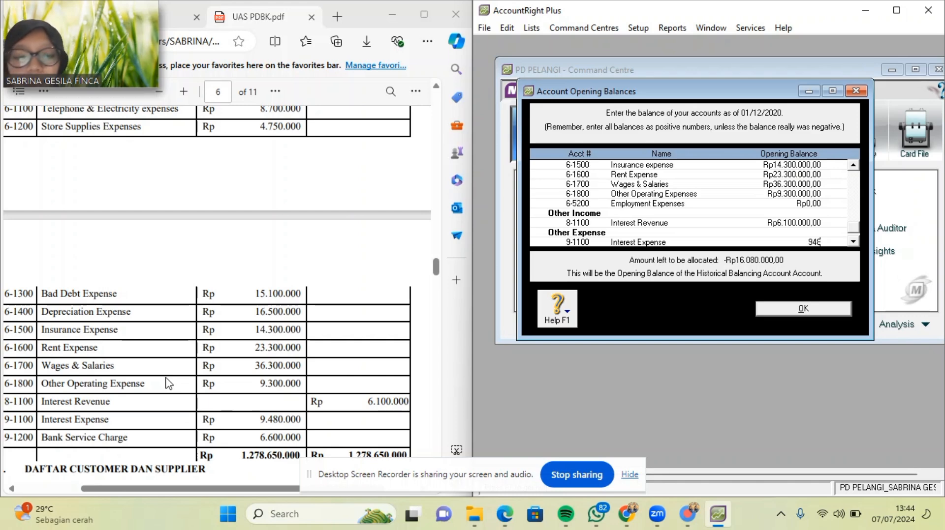
text(0000)
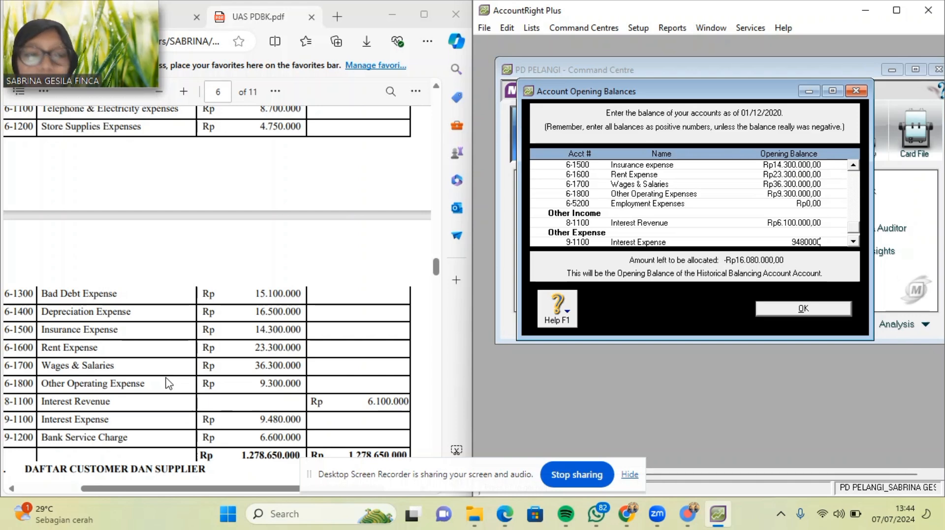
key(Tab)
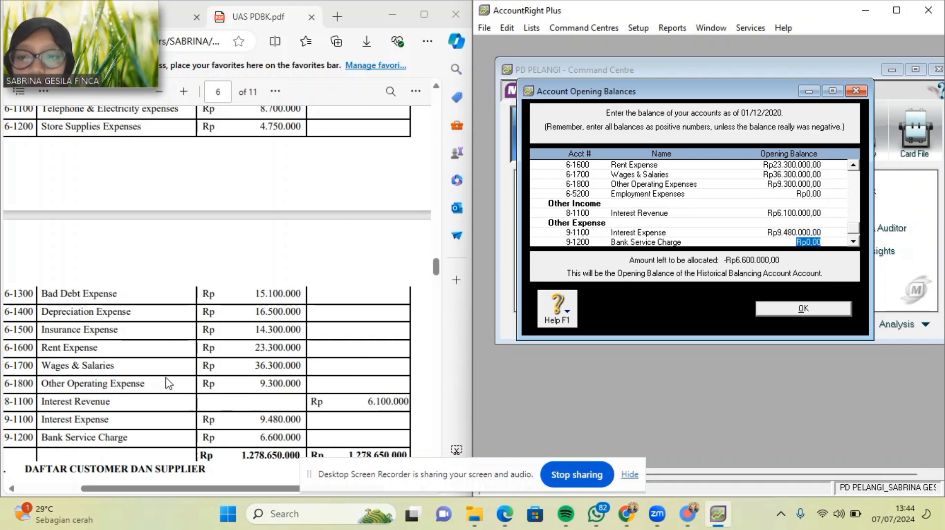
text(6)
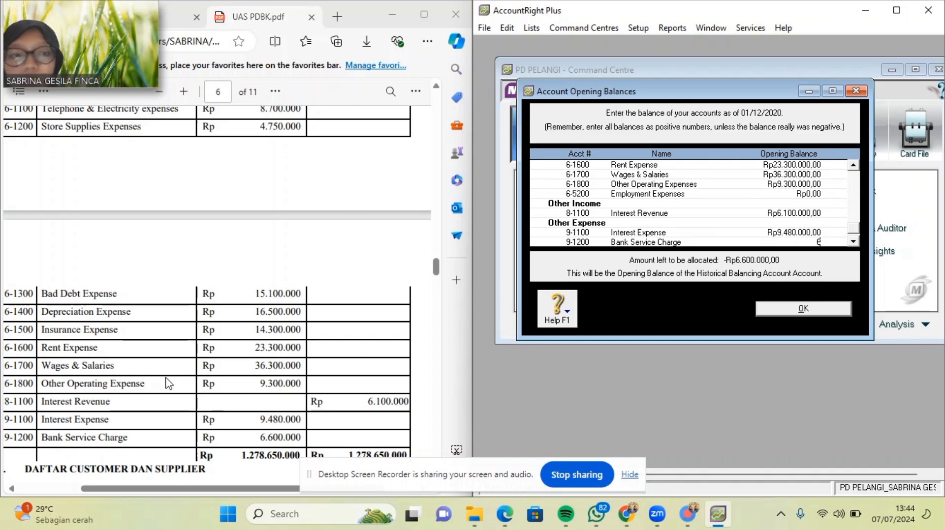
text(.600.000)
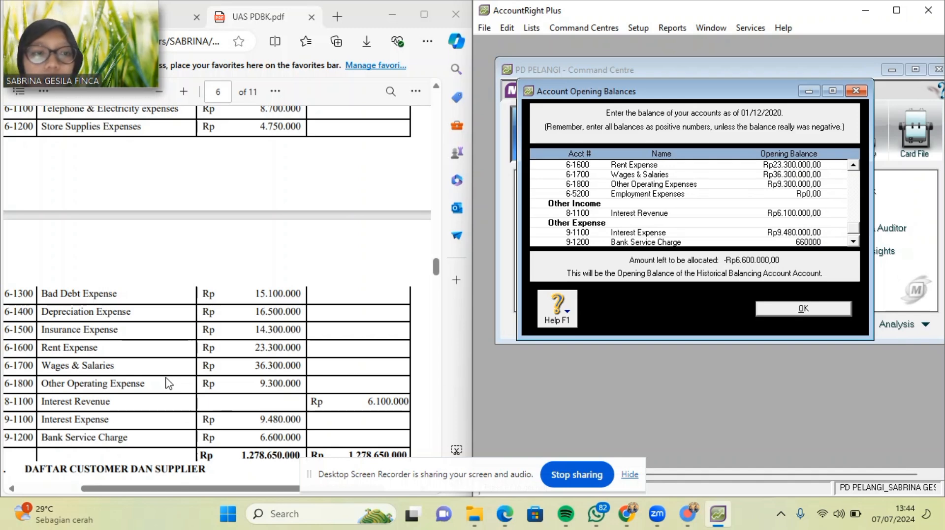
key(Tab)
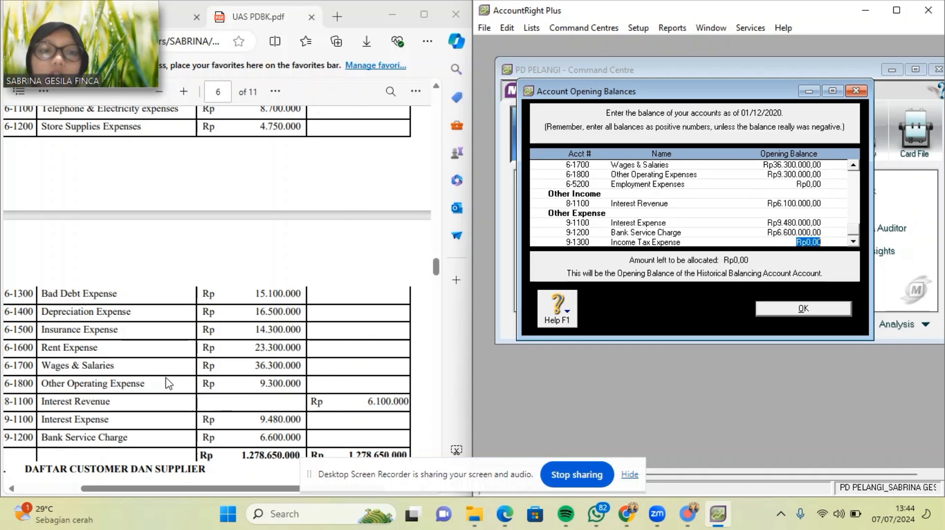
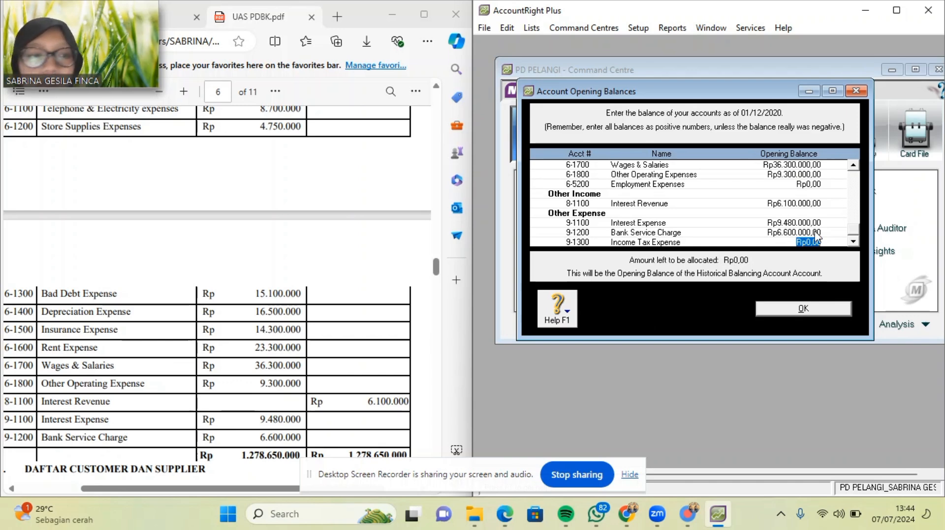
Confirm the entered opening balances and close the opening balances window.
click(817, 313)
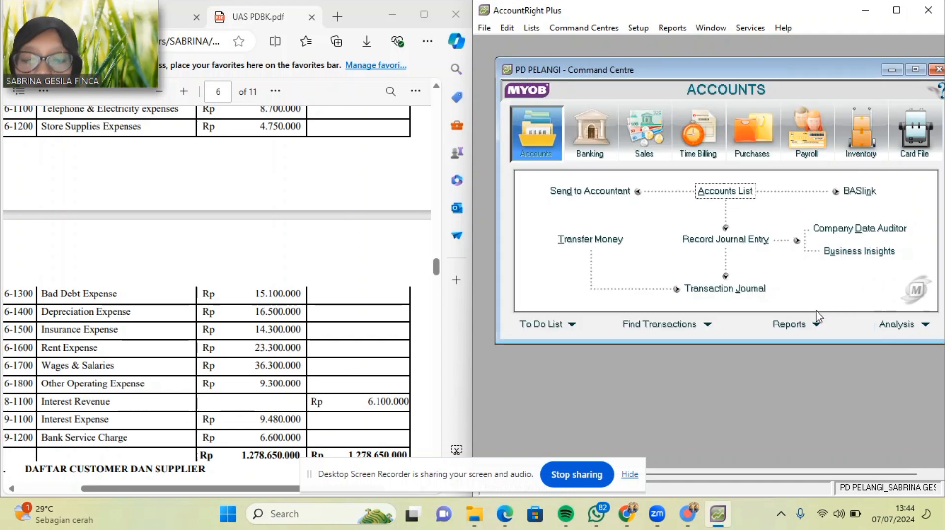
scroll(221, 386, down, 5)
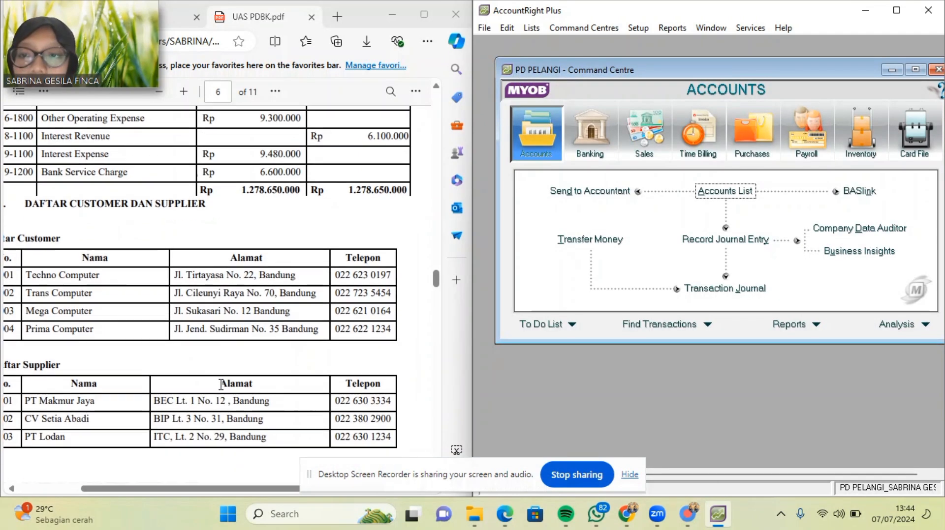
scroll(221, 384, left, 2)
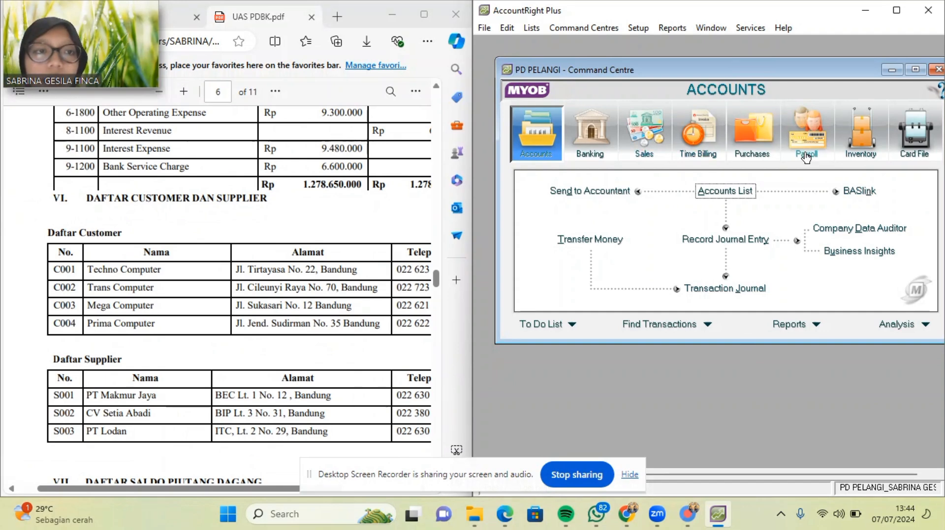
Start a new blank card from the Customer tab of the Cards List.
click(915, 135)
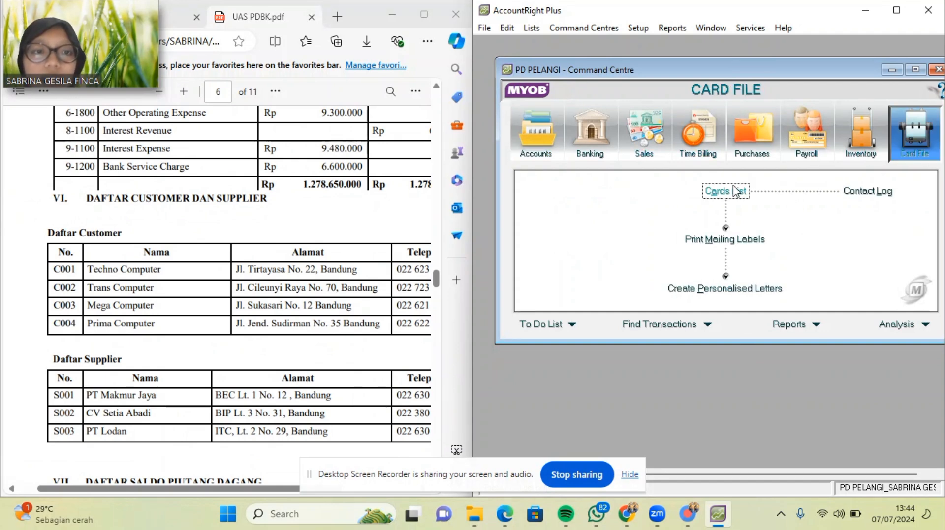
click(735, 191)
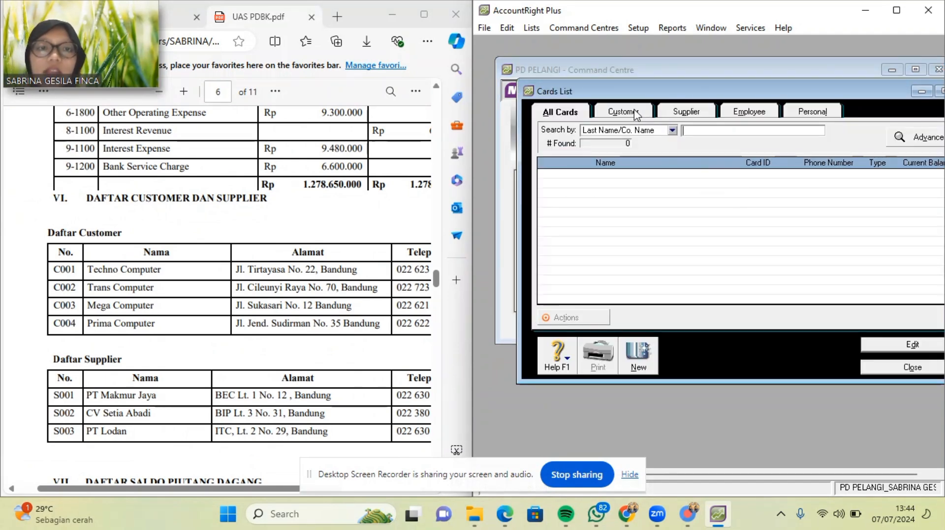
click(635, 113)
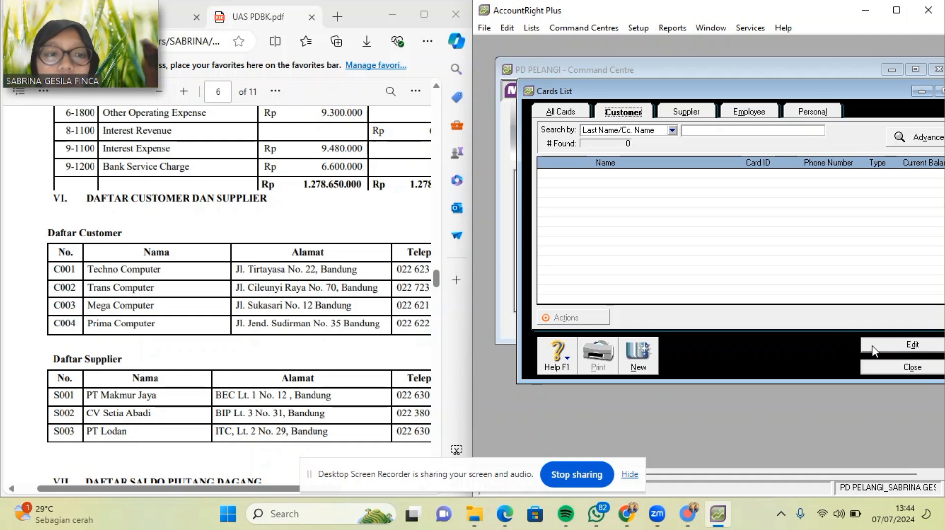
click(640, 356)
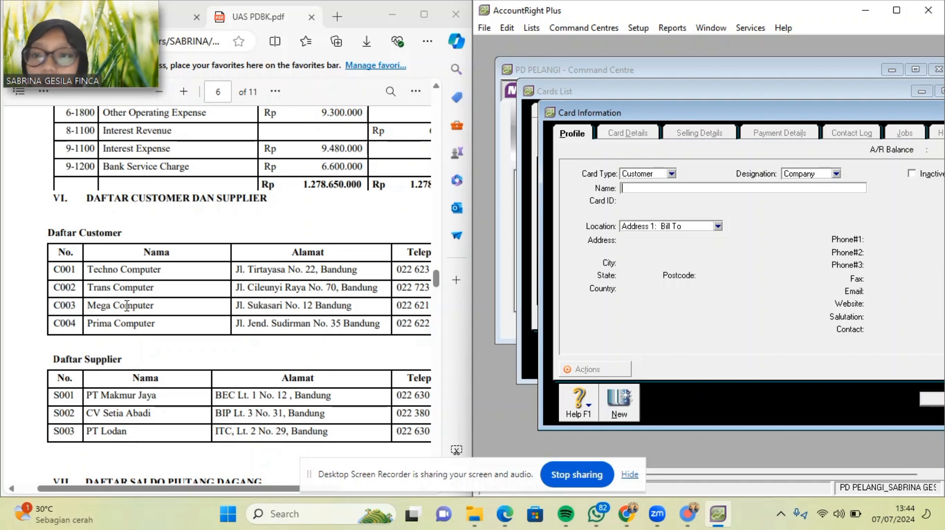
Enter Techno Computer as the customer name with card ID C001.
click(89, 271)
drag(90, 272, 164, 275)
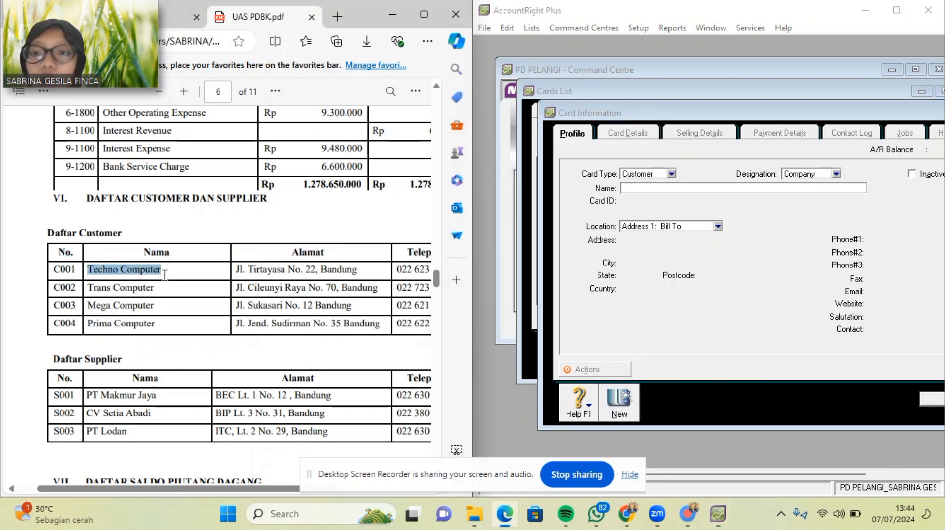
key(ctrl+c)
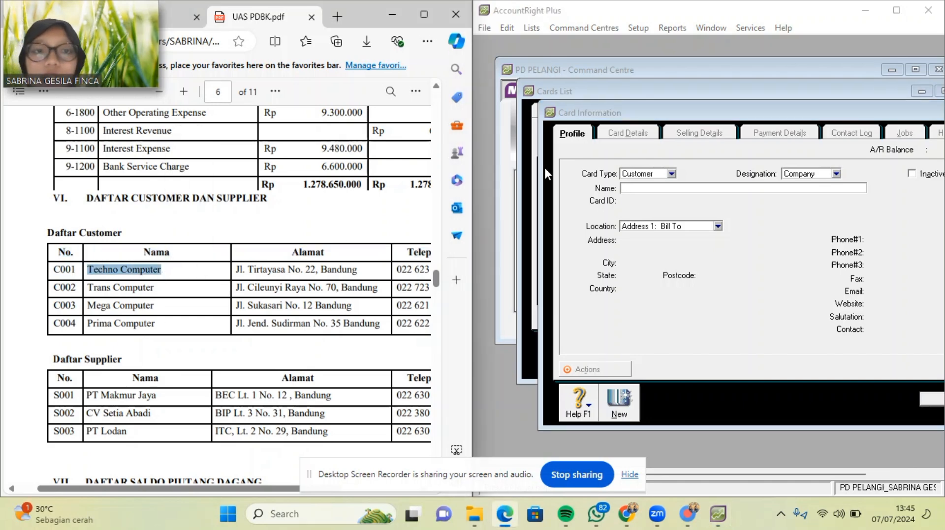
click(650, 188)
key(ctrl+v)
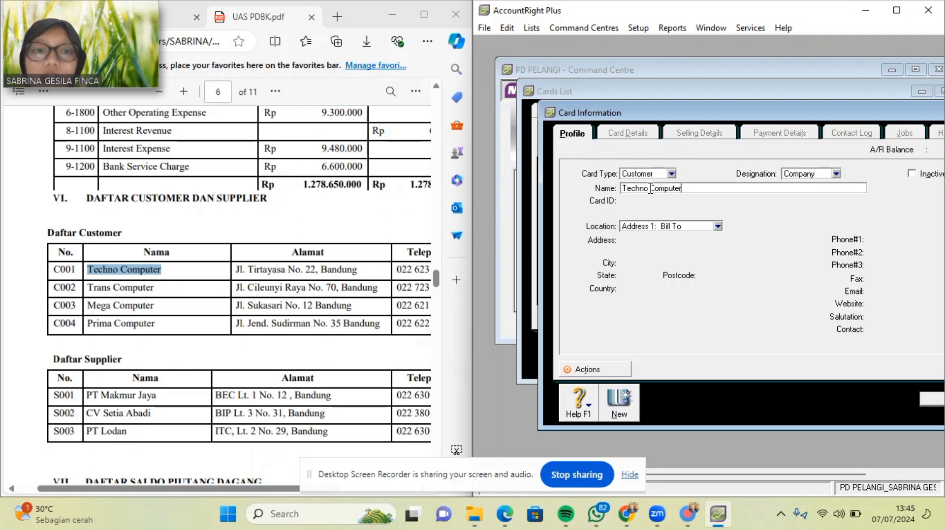
key(Tab)
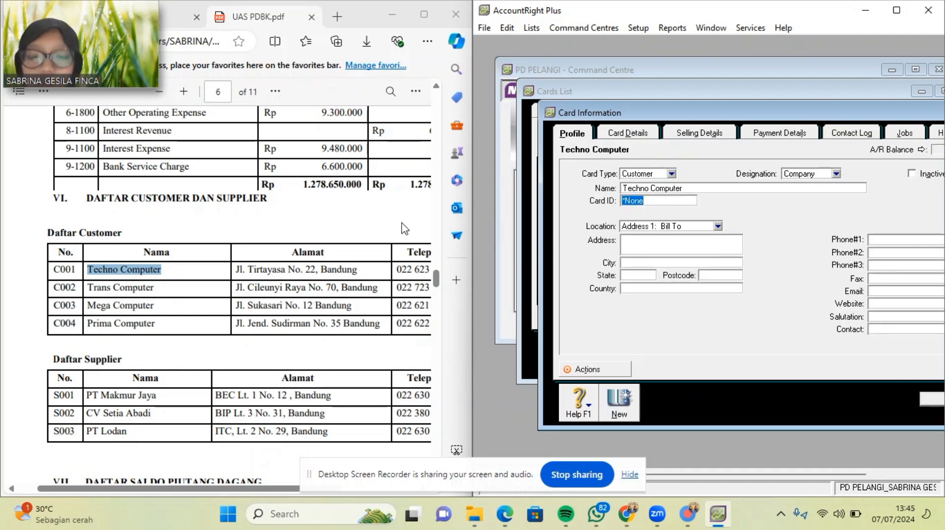
text(C001)
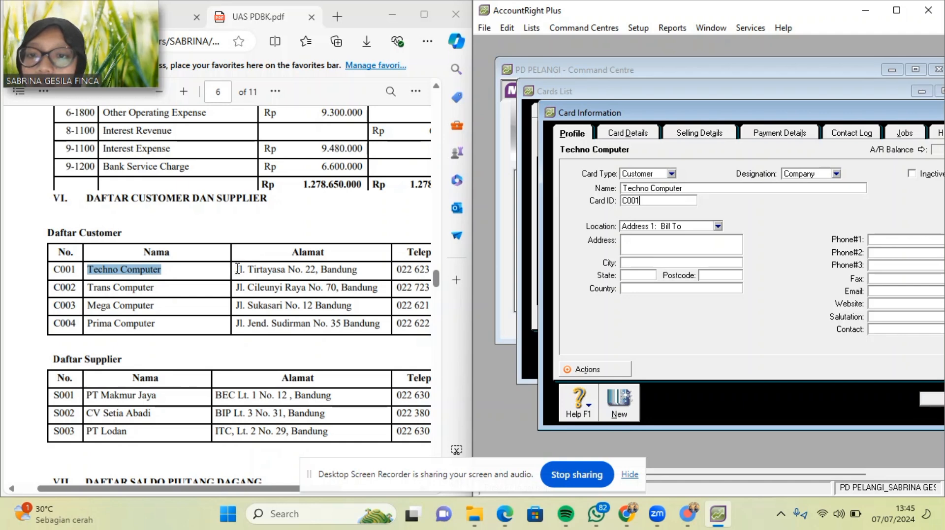
Paste Techno Computer's street address and the city Bandung from the PDF.
drag(238, 269, 315, 272)
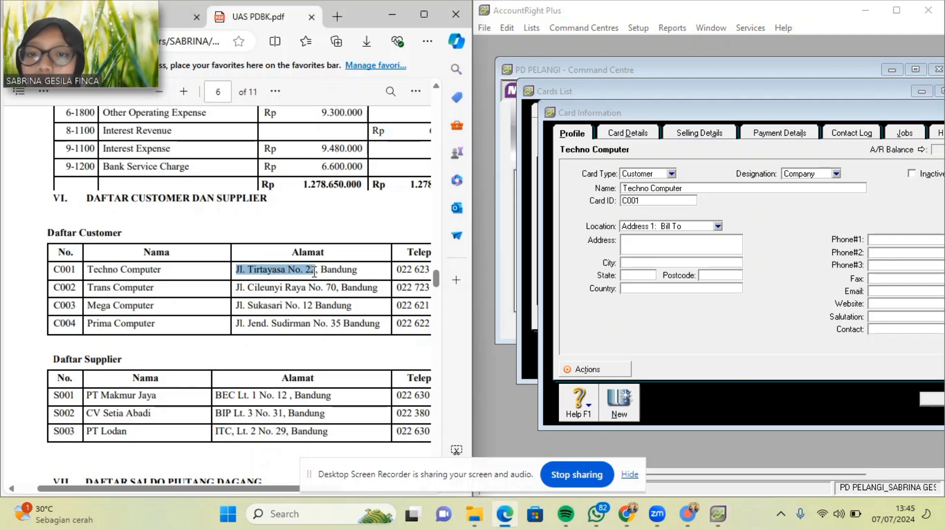
click(704, 249)
key(ctrl+v)
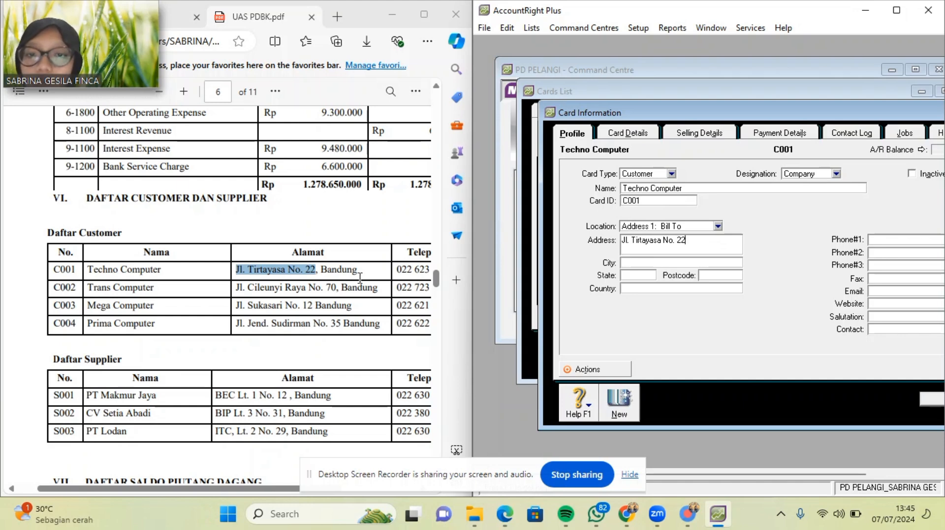
drag(359, 271, 320, 272)
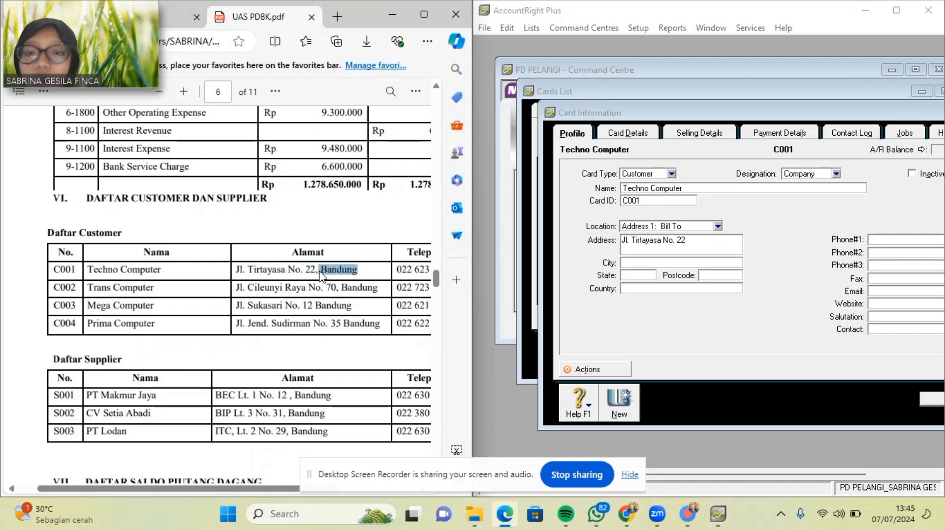
key(ctrl+c)
click(630, 266)
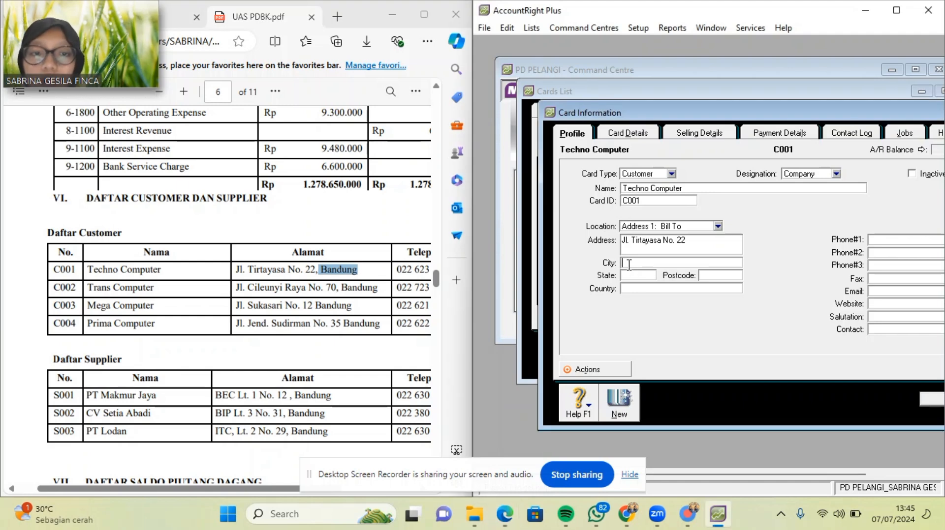
key(ctrl+v)
Set the state to Jawa Barat and the country to Indonesia.
click(630, 275)
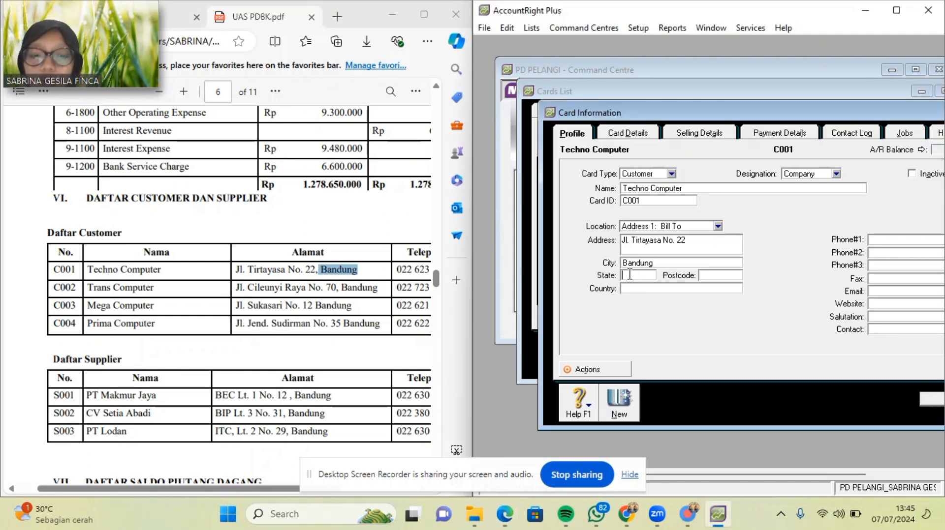
text(Ja)
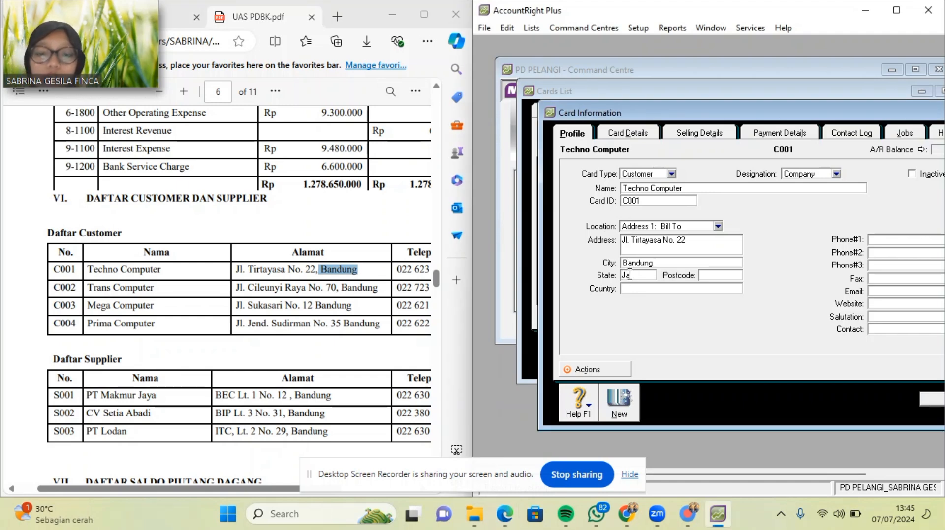
text(wa Baa)
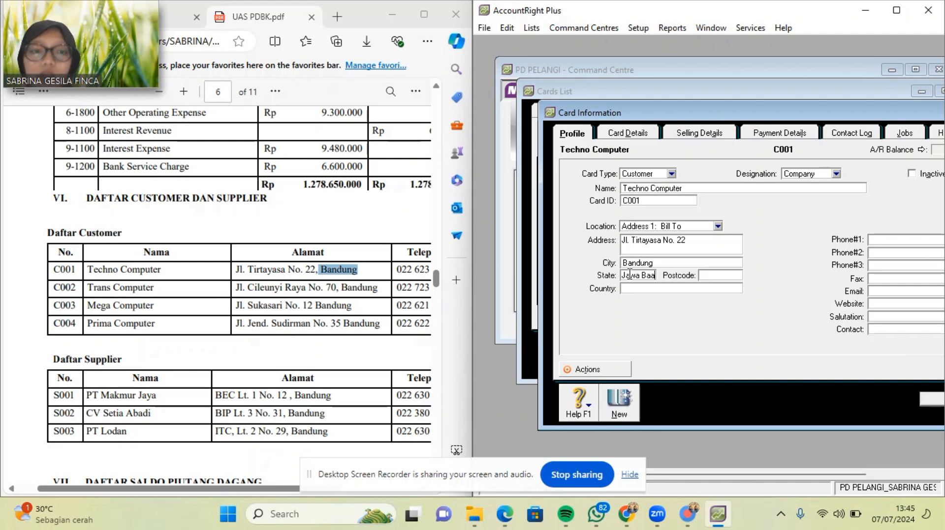
key(BackSpace)
text(rat)
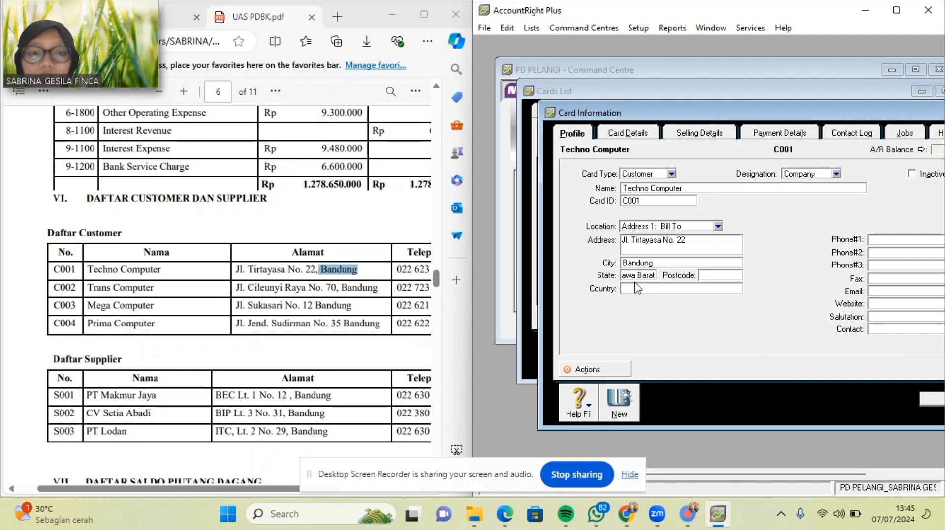
click(639, 289)
text(Ind)
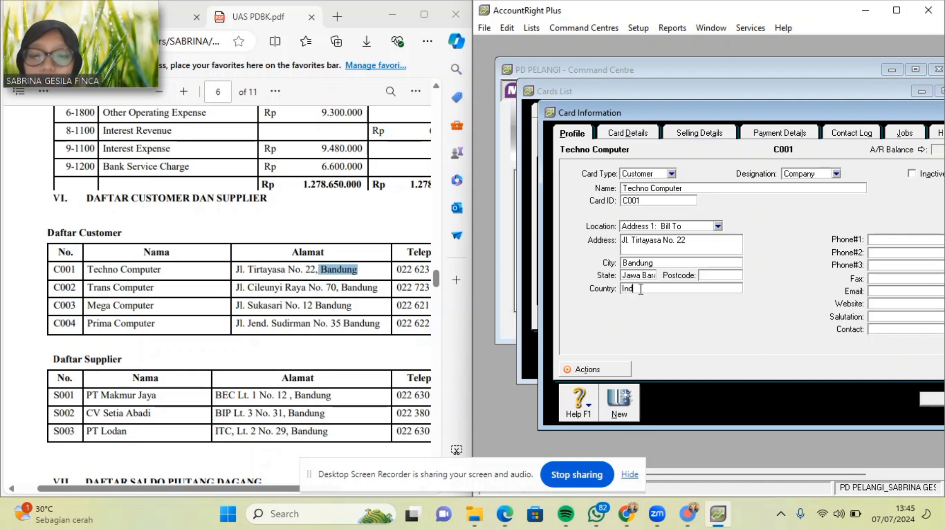
text(onesia)
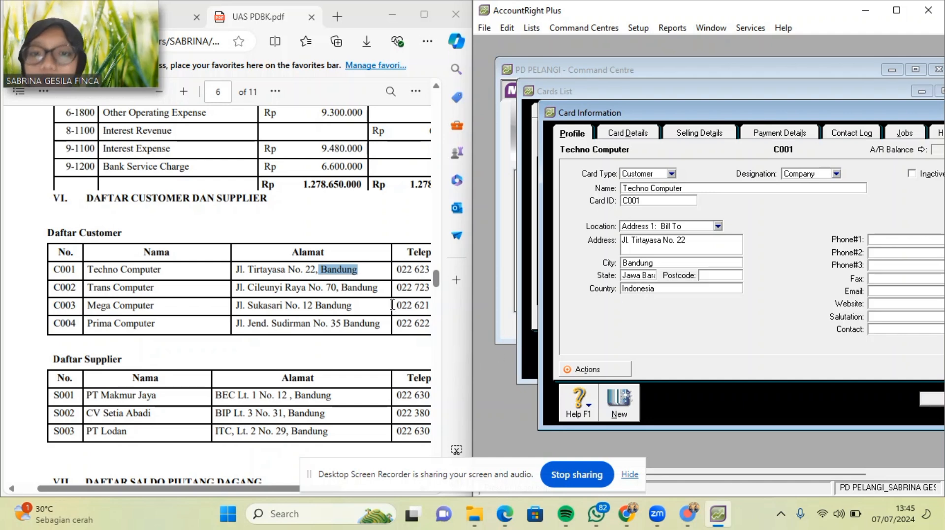
ctrl+scroll(390, 309, down, 2)
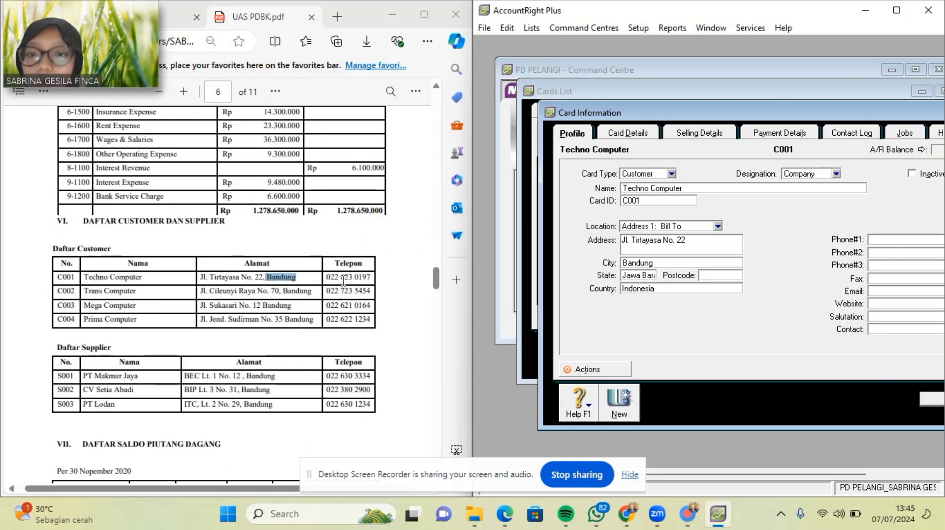
drag(325, 278, 369, 280)
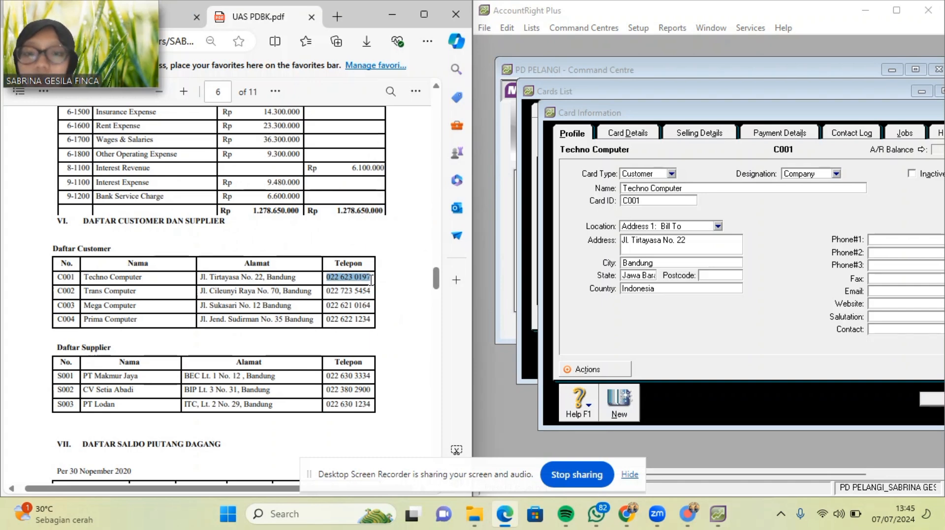
click(892, 240)
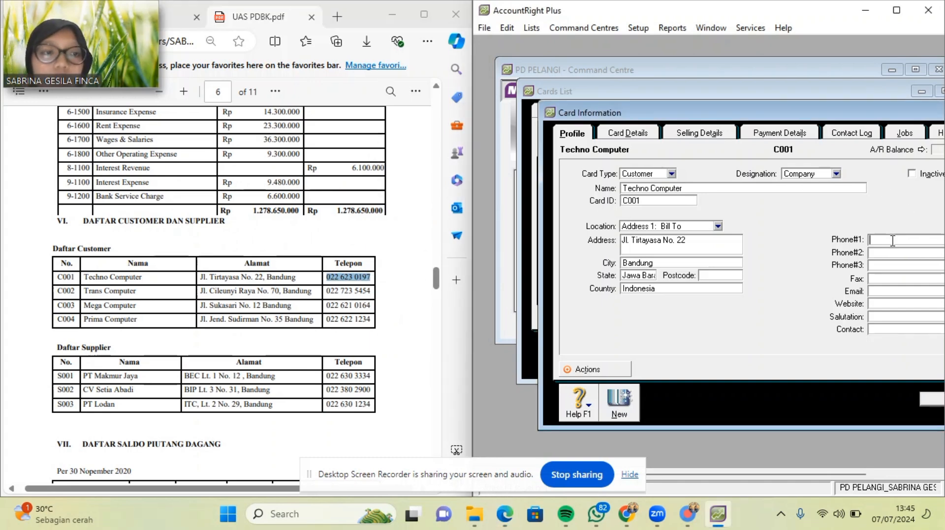
key(ctrl+v)
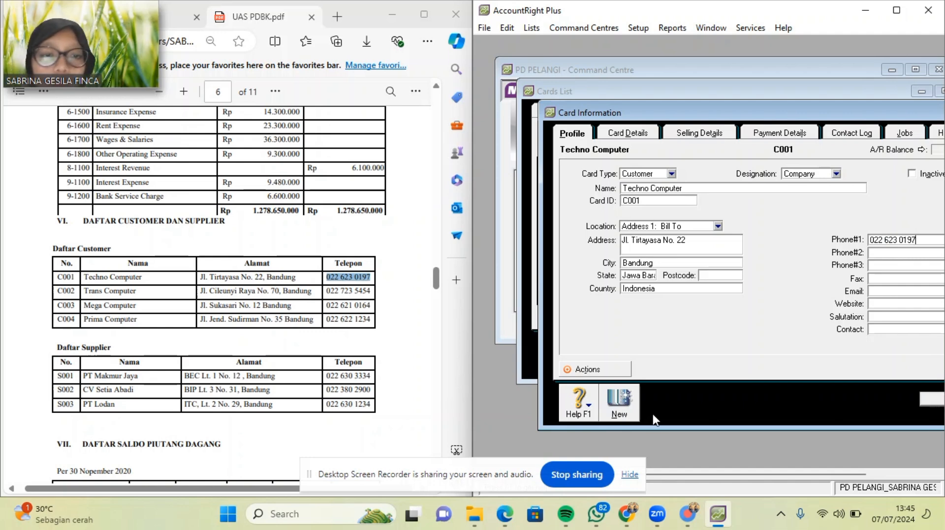
click(633, 417)
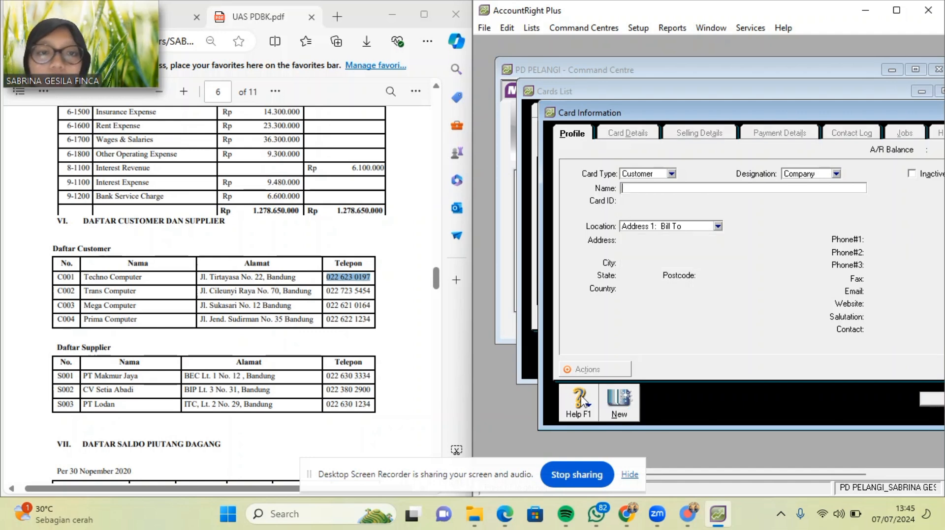
Enter Trans Computer as the customer name with card ID C002.
drag(94, 291, 307, 291)
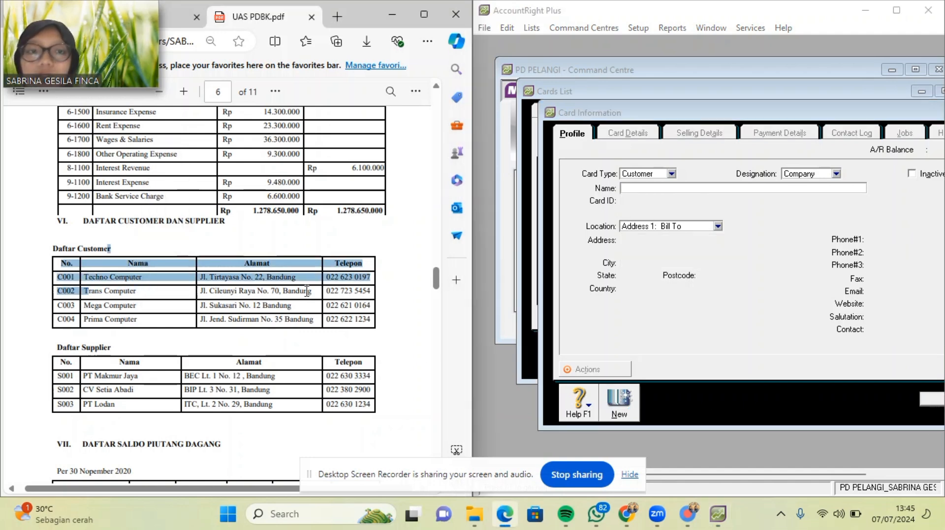
click(643, 189)
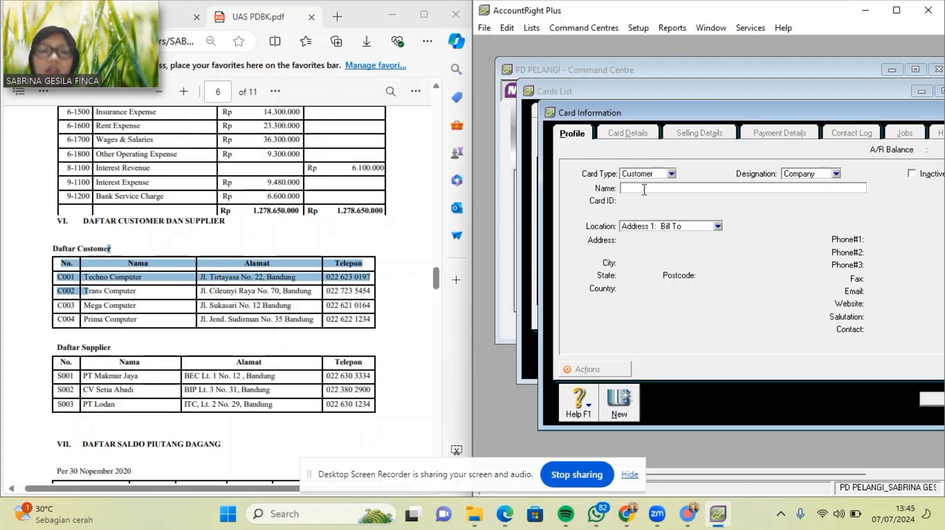
click(134, 294)
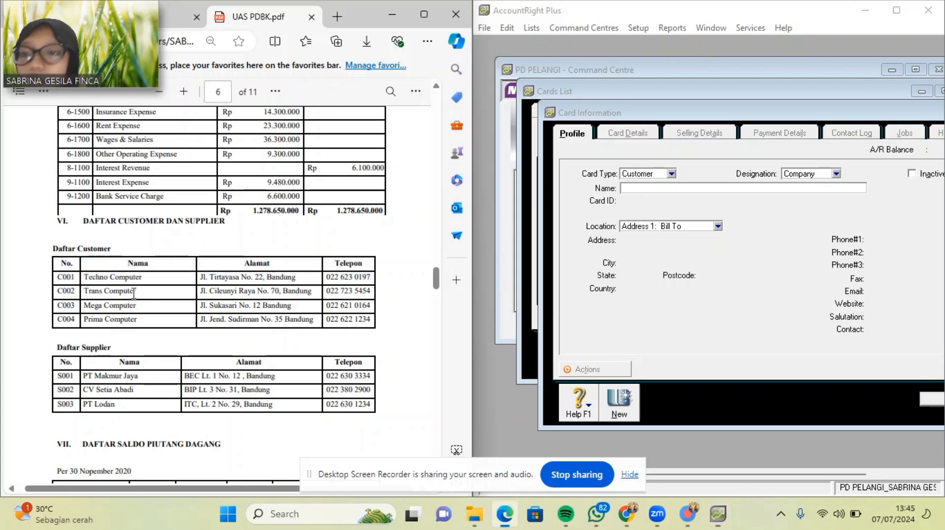
drag(84, 292, 140, 293)
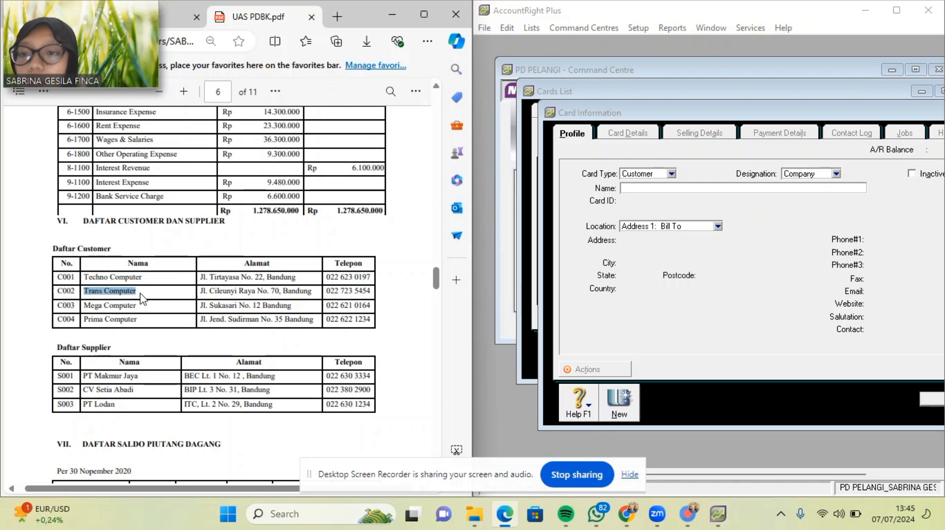
click(633, 188)
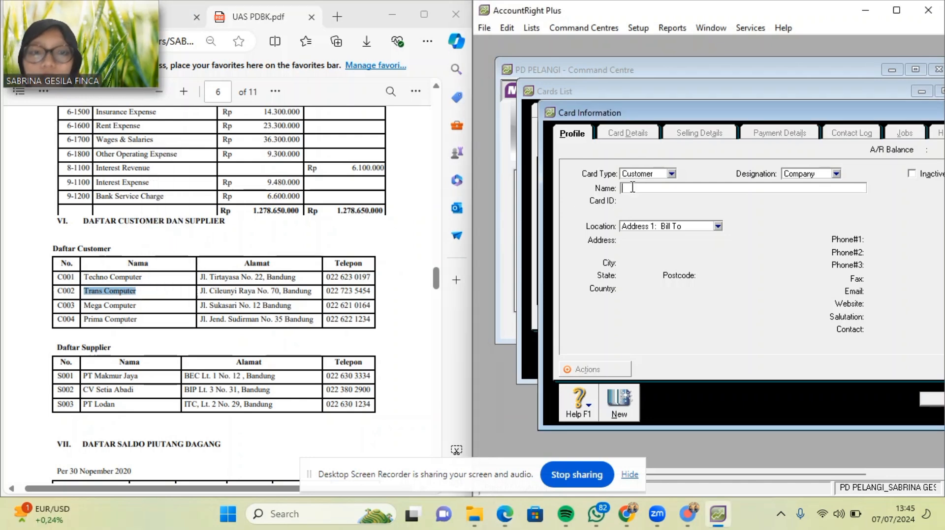
key(ctrl+v)
key(Tab)
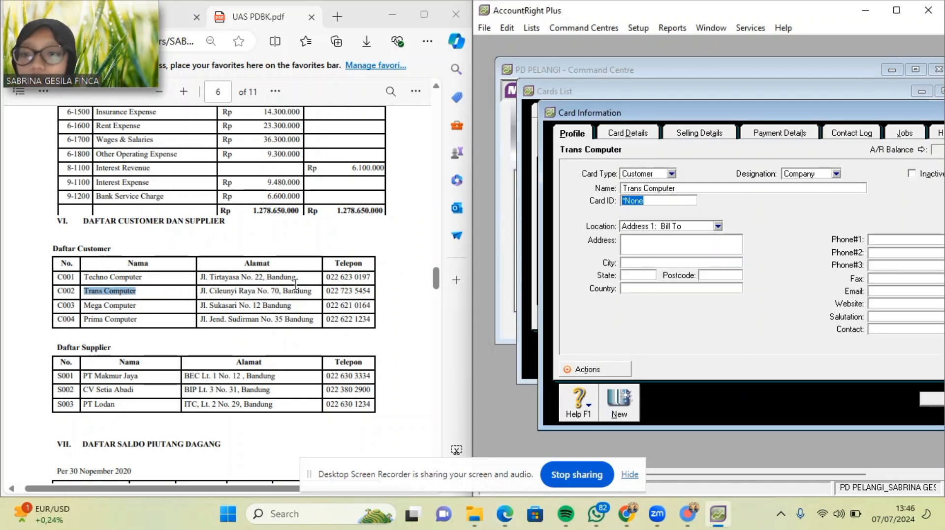
text(C002)
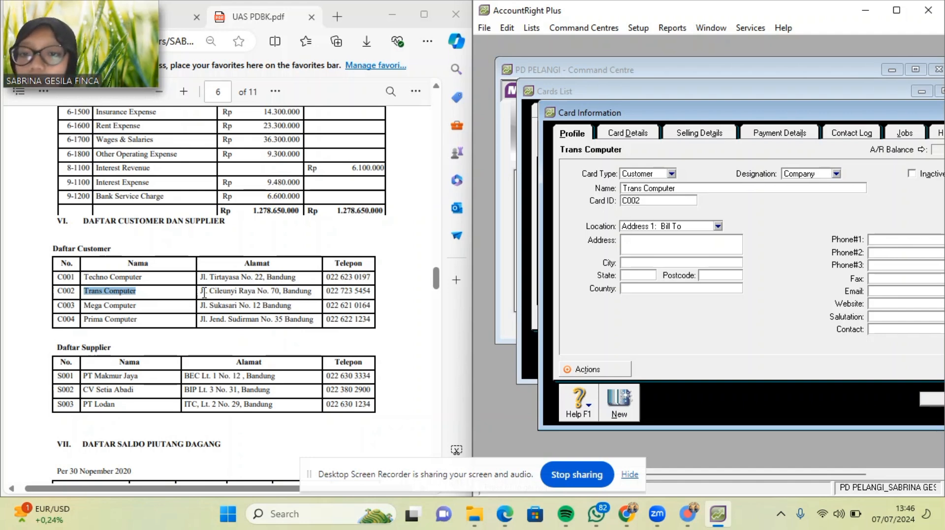
Paste Trans Computer's street address and the city Bandung from the PDF.
drag(200, 291, 279, 291)
key(ctrl+c)
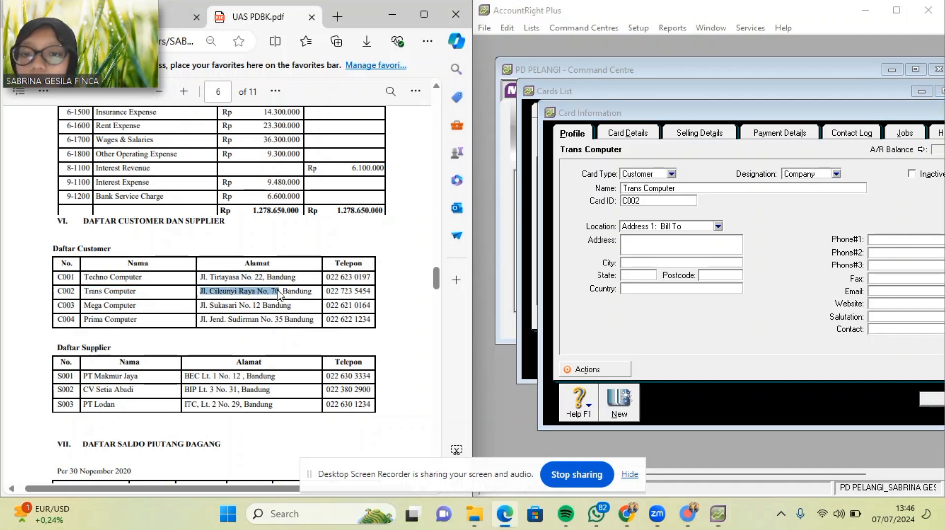
click(677, 244)
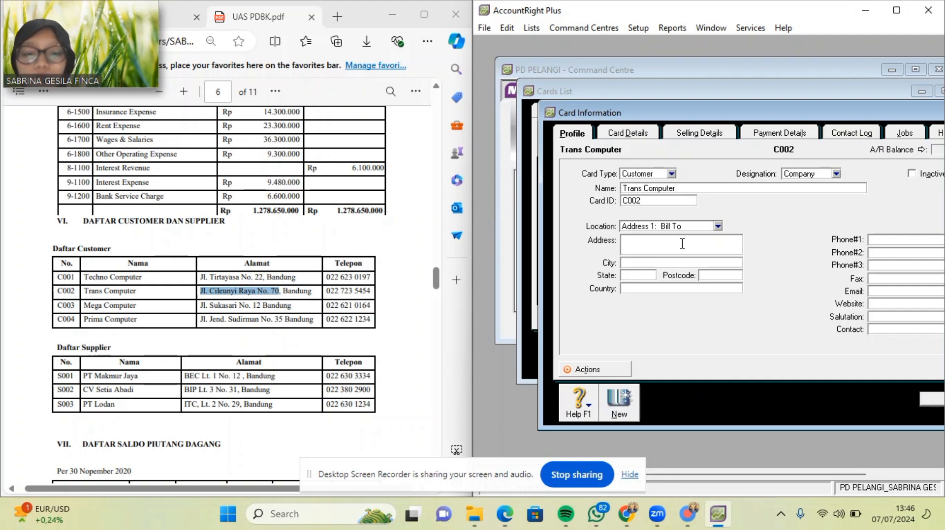
key(ctrl+v)
drag(282, 291, 313, 294)
key(ctrl+c)
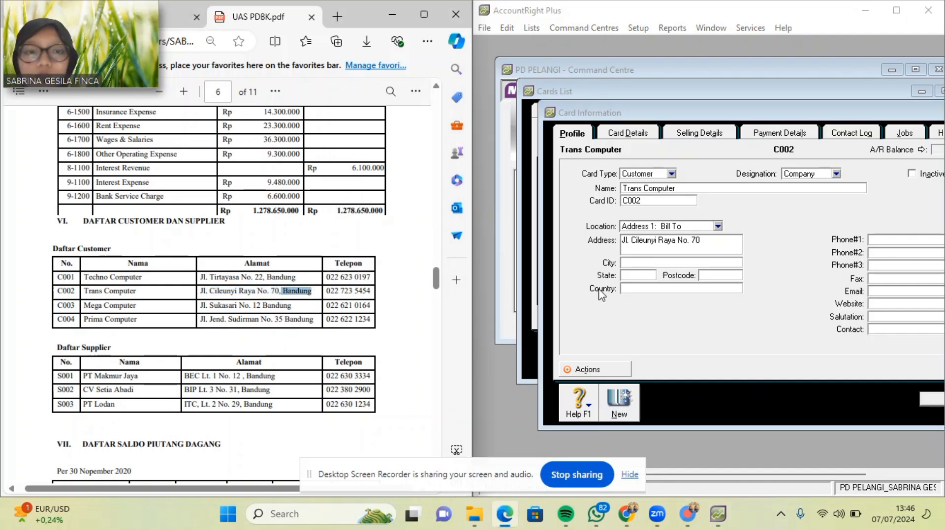
click(630, 263)
key(ctrl+v)
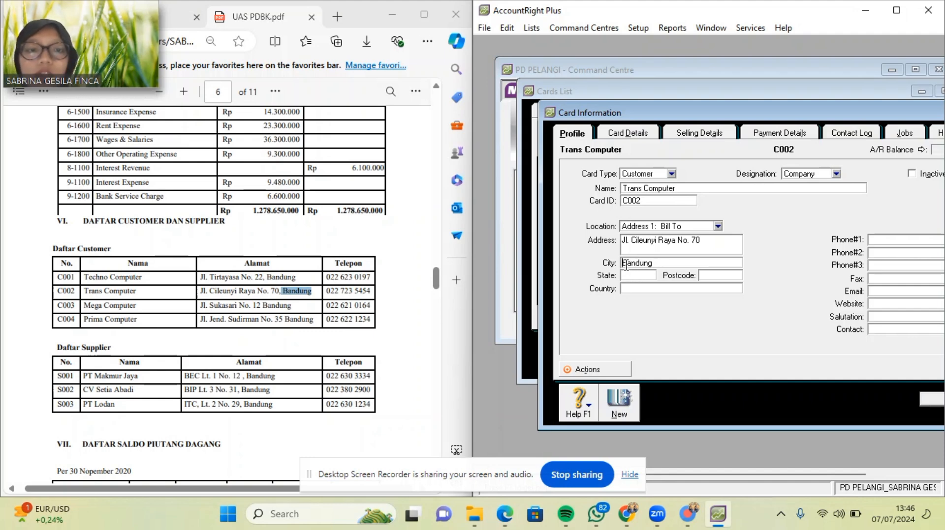
Set the state to Jawa Barat and the country to Indonesia.
click(630, 276)
text(J)
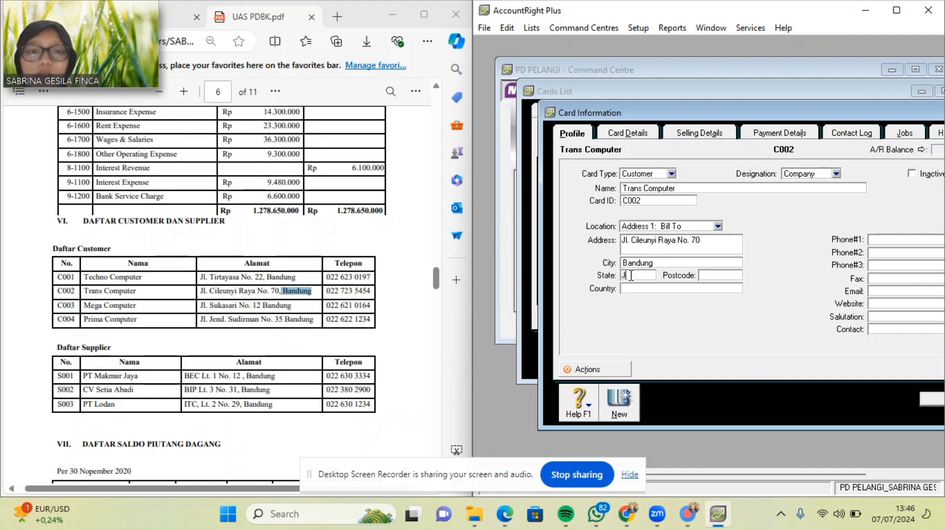
text(awa BARAT)
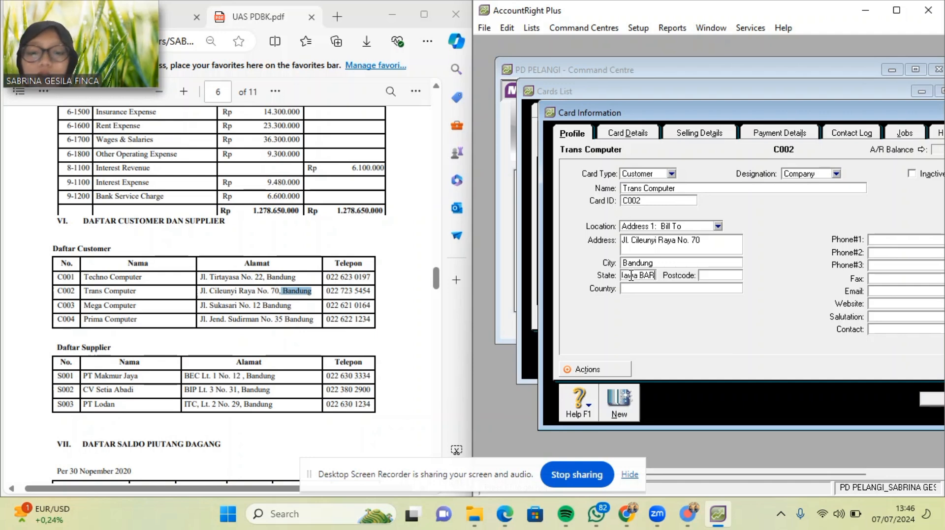
key(BackSpace)
key(BackSpace)
key(BackSpace)
key(BackSpace)
key(BackSpace)
text(B)
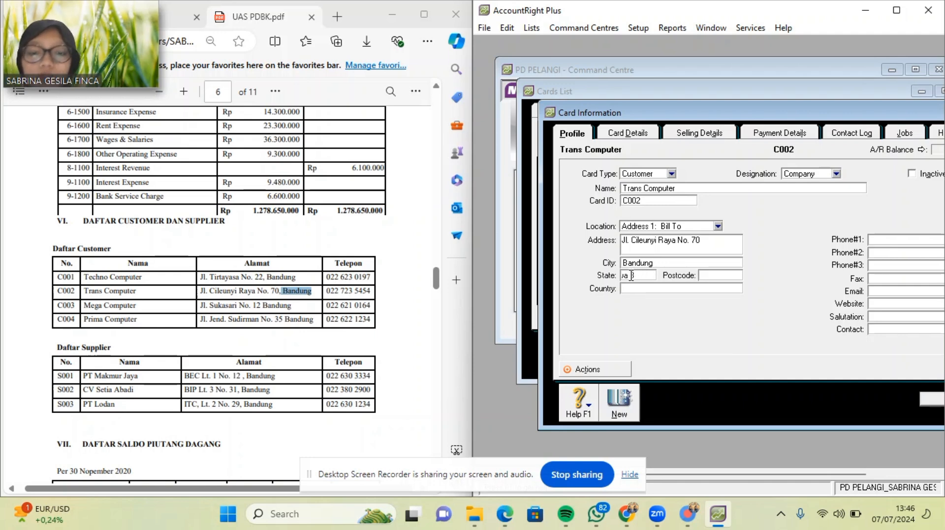
text(arat)
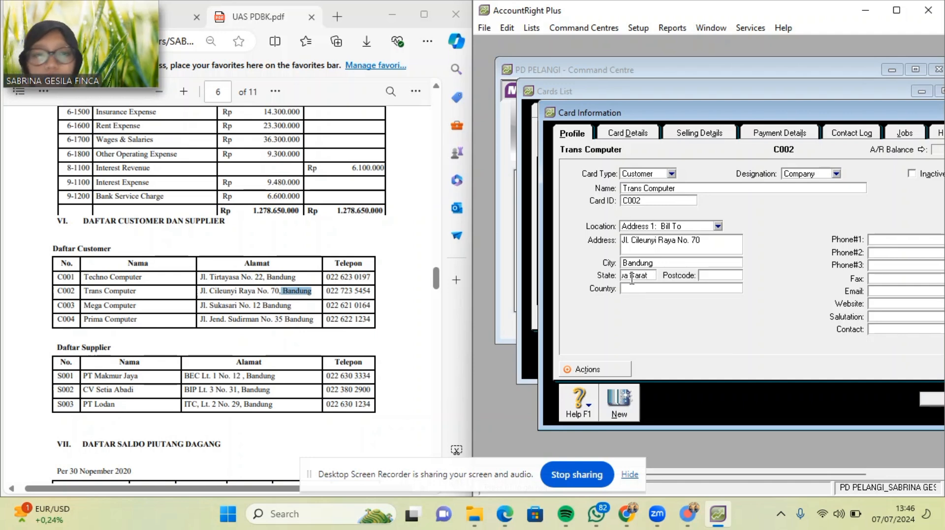
click(631, 288)
text(Indonesia)
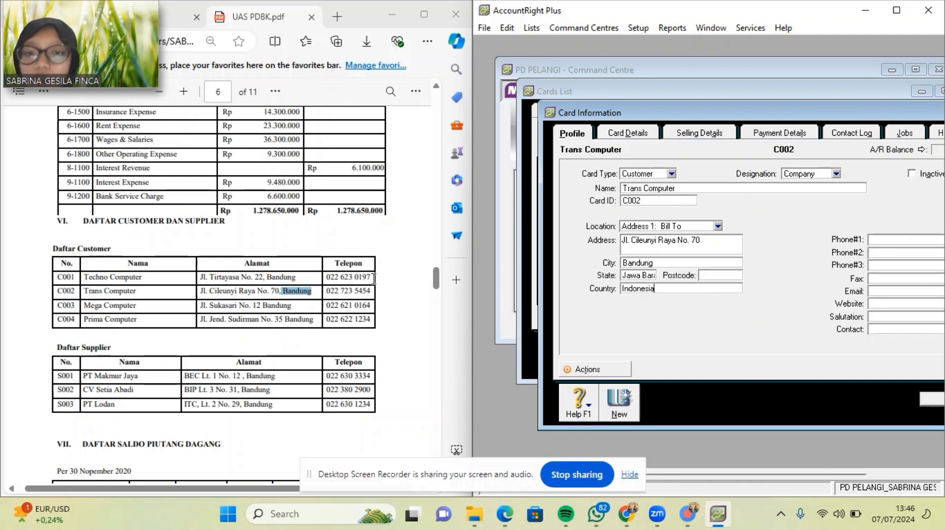
Paste the phone number into Phone #1, save the card, and copy the next name Mega Computer.
drag(325, 290, 374, 291)
key(ctrl+c)
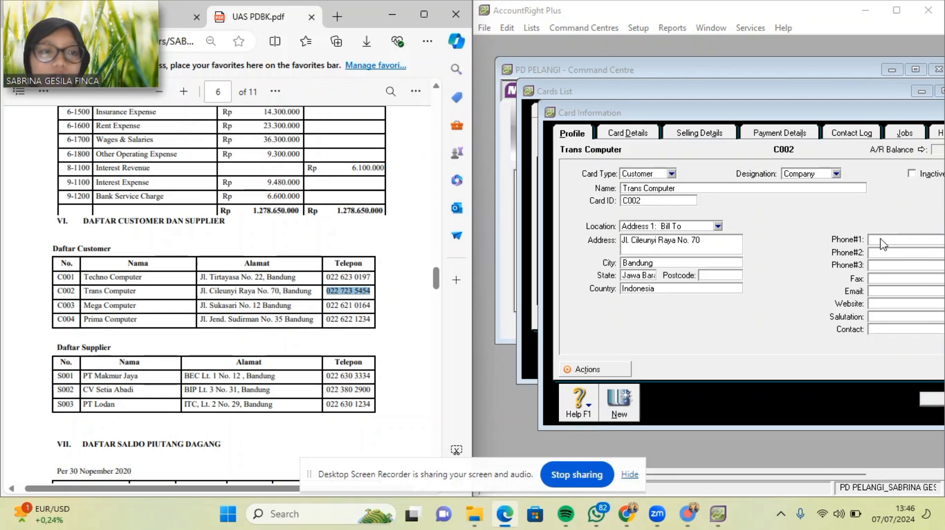
click(881, 240)
key(ctrl+v)
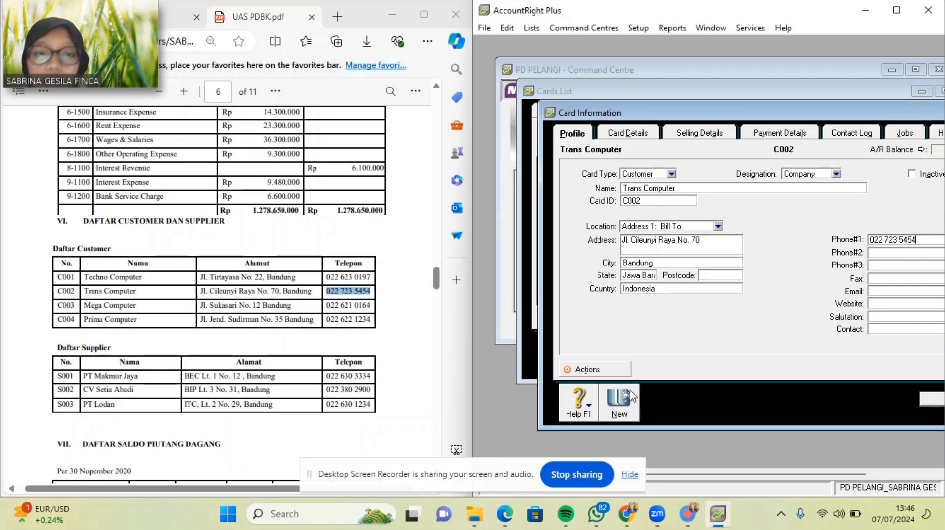
click(623, 403)
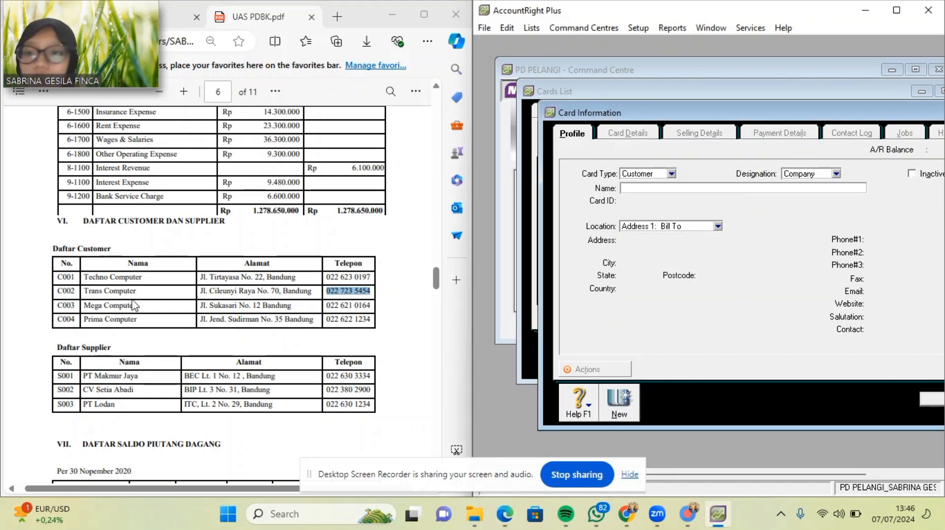
drag(83, 306, 139, 307)
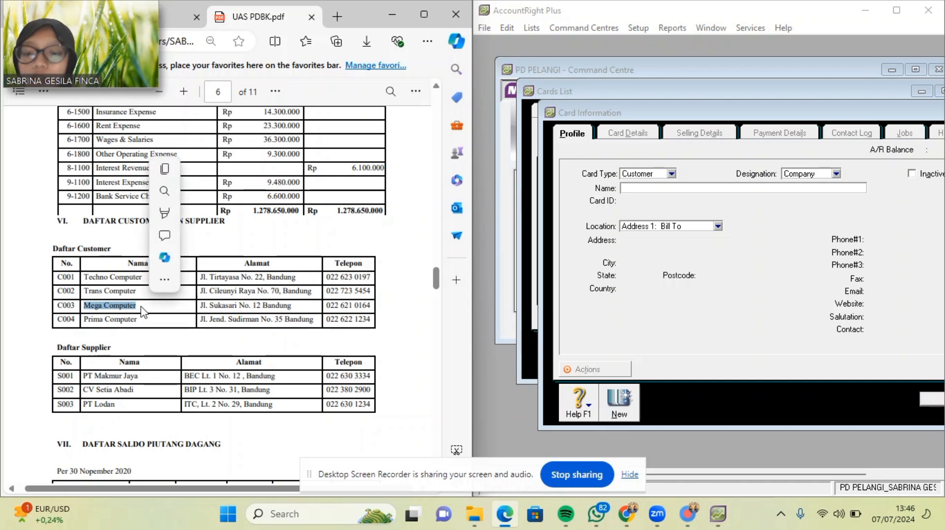
key(ctrl+c)
Enter Mega Computer with card ID C003 and paste its street address.
click(637, 191)
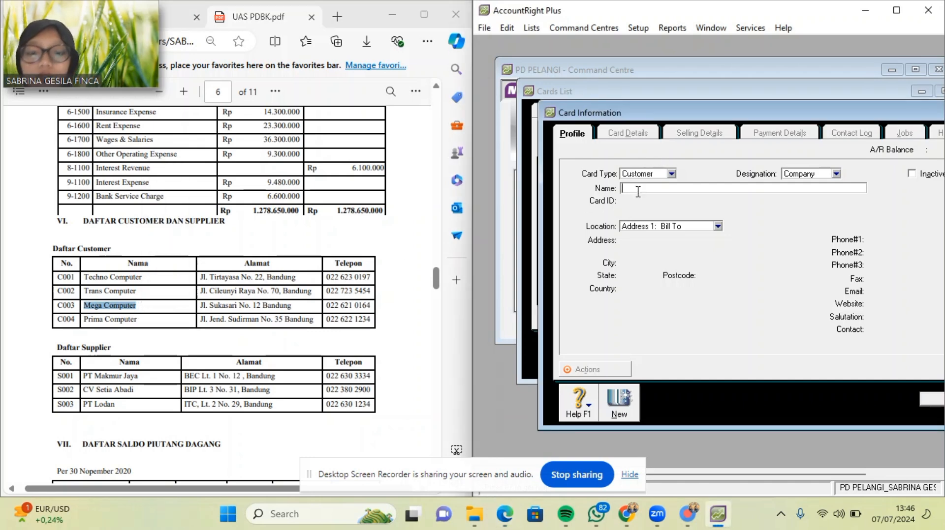
key(ctrl+v)
key(Tab)
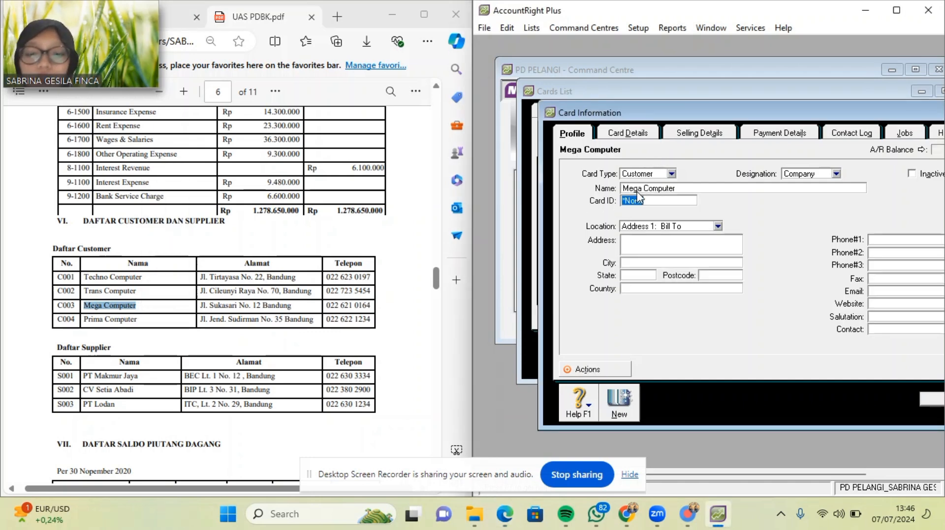
text(C00)
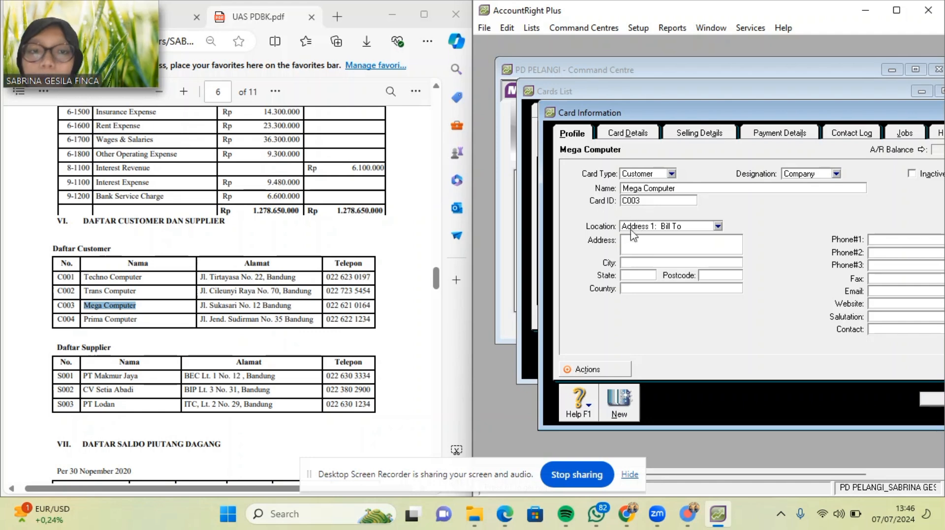
text(3)
drag(201, 306, 261, 306)
key(ctrl+c)
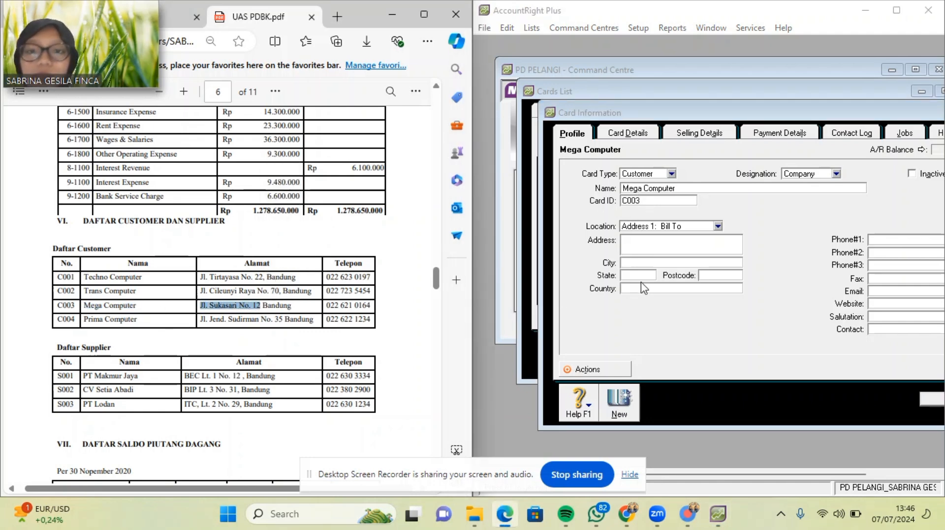
click(661, 247)
key(ctrl+v)
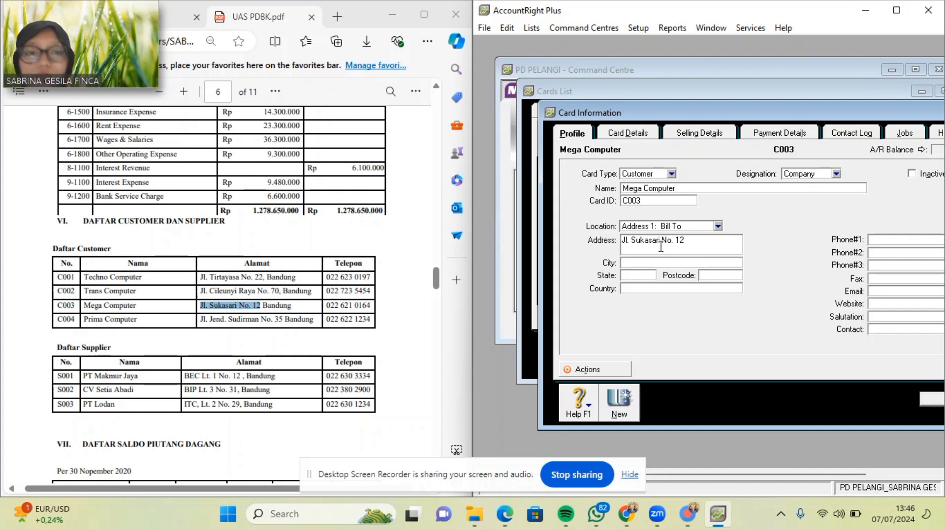
click(658, 265)
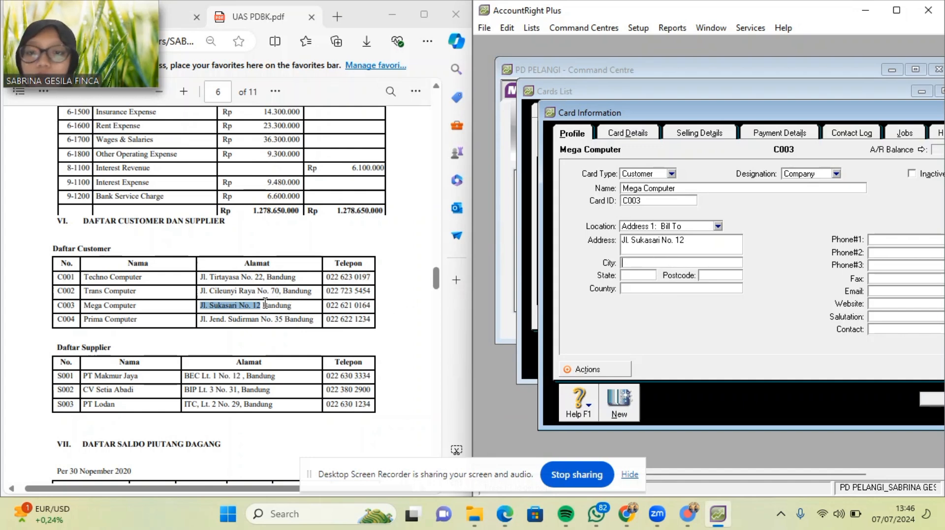
Paste the city Bandung and correct the truncated city name.
drag(262, 305, 292, 306)
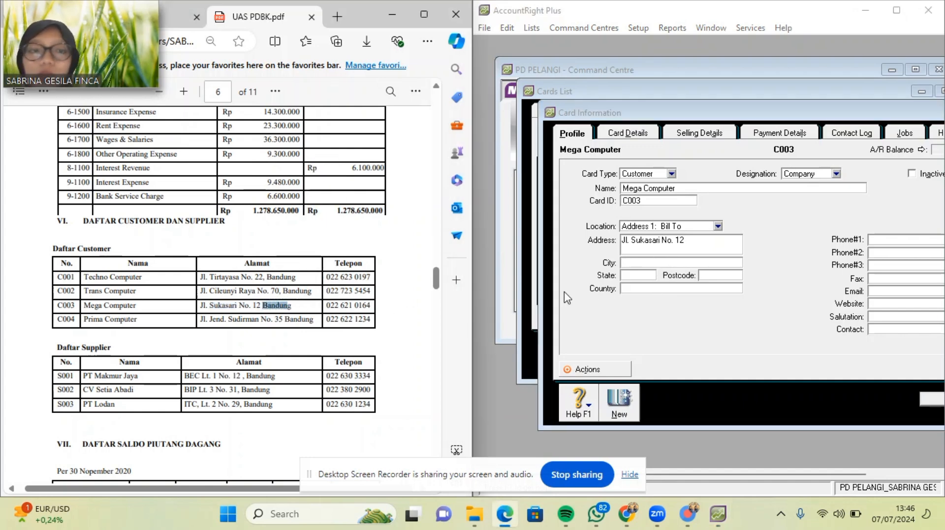
key(ctrl+c)
click(658, 263)
key(ctrl+v)
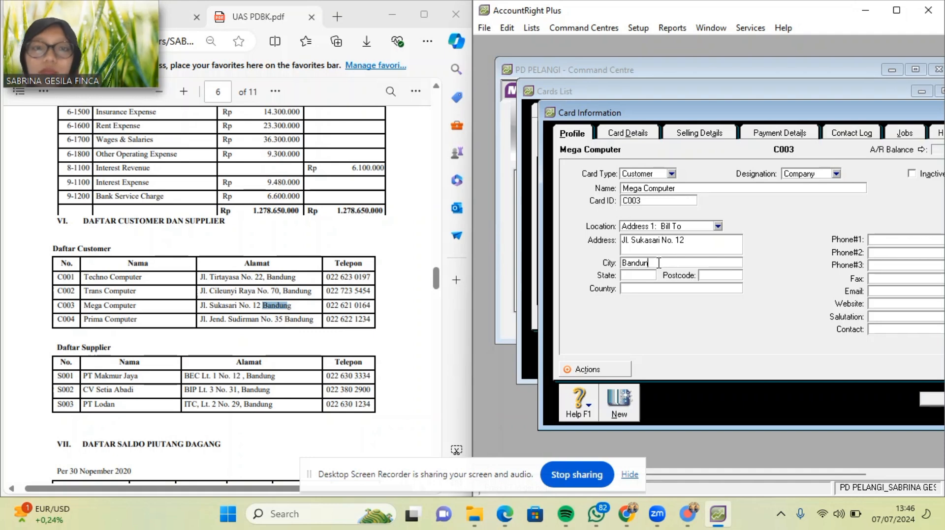
click(646, 276)
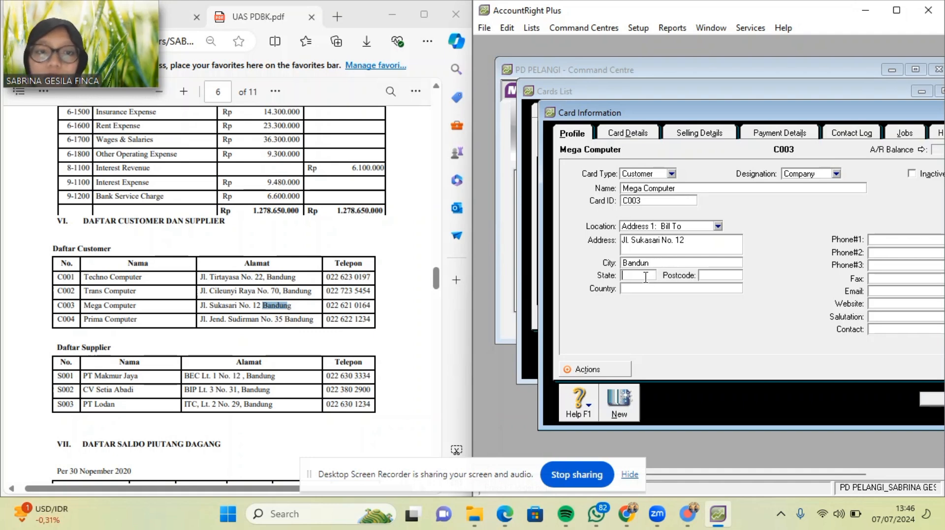
double_click(670, 264)
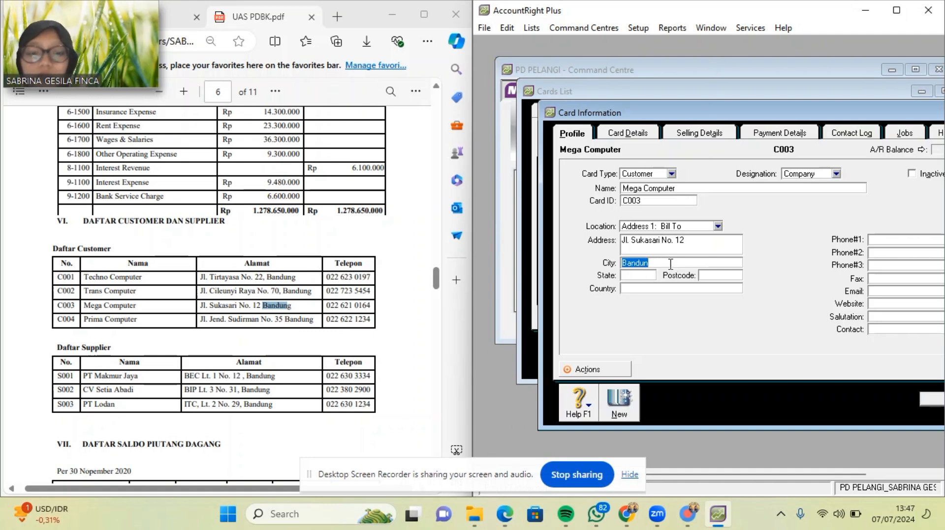
click(670, 265)
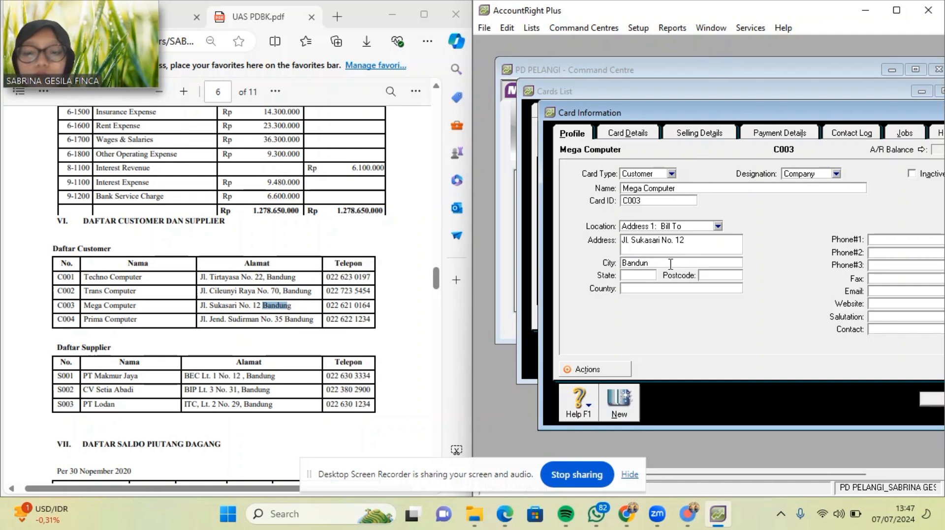
Set state Jawa Barat, paste the phone number into Phone #1, and save the card.
click(647, 278)
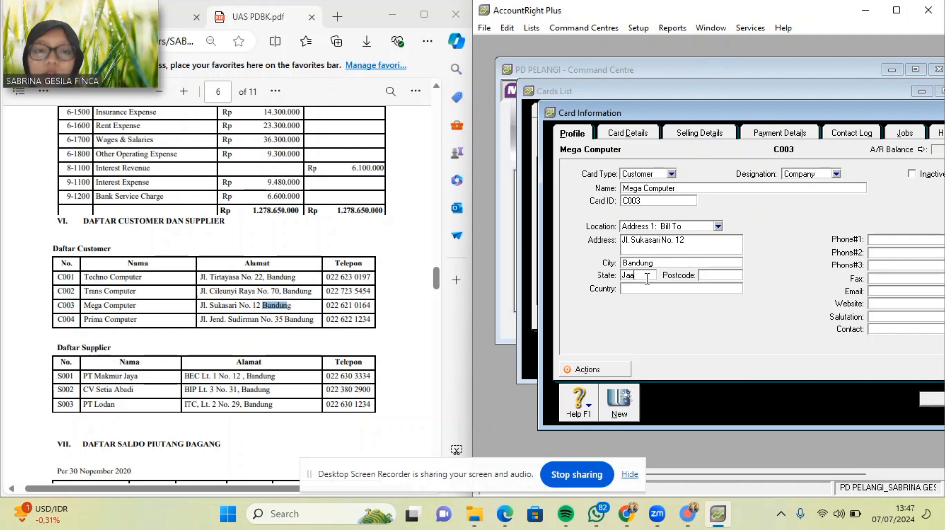
text(Jawa B)
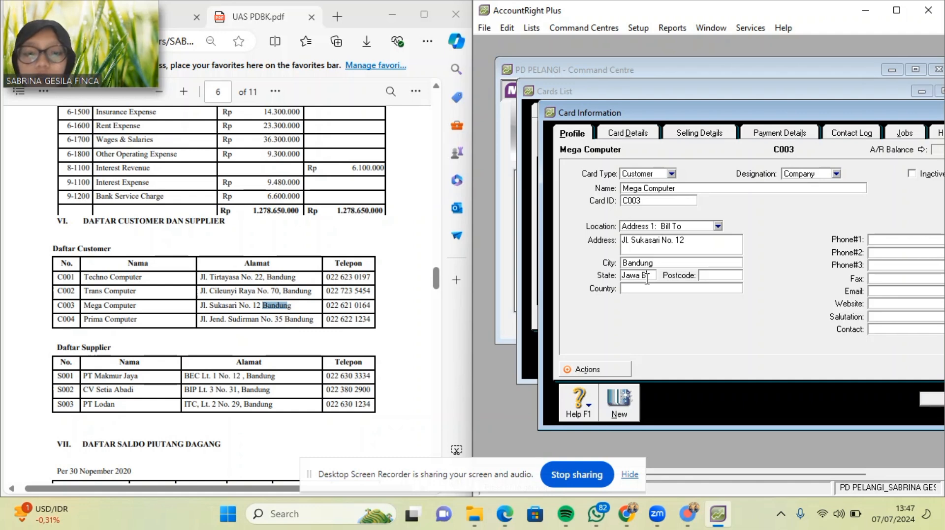
text(arat)
click(638, 288)
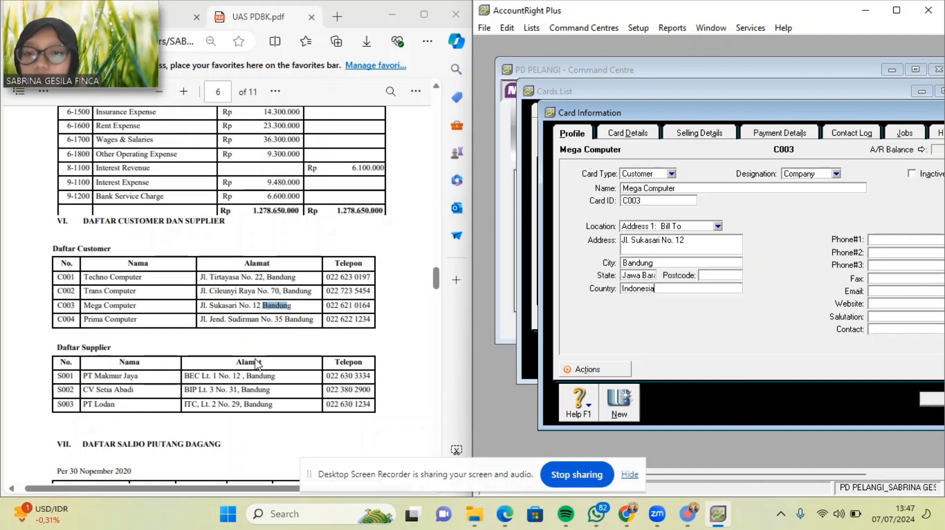
scroll(259, 365, down, 1)
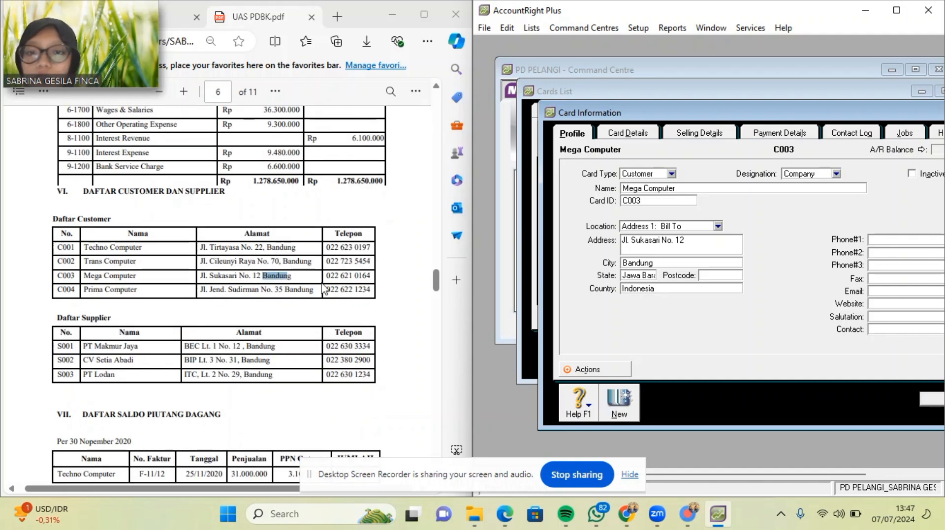
drag(325, 275, 372, 275)
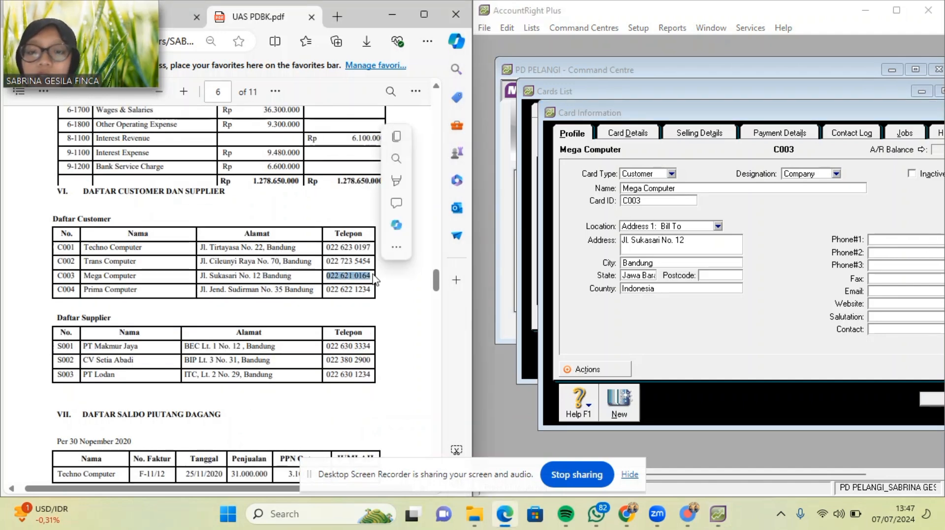
click(896, 241)
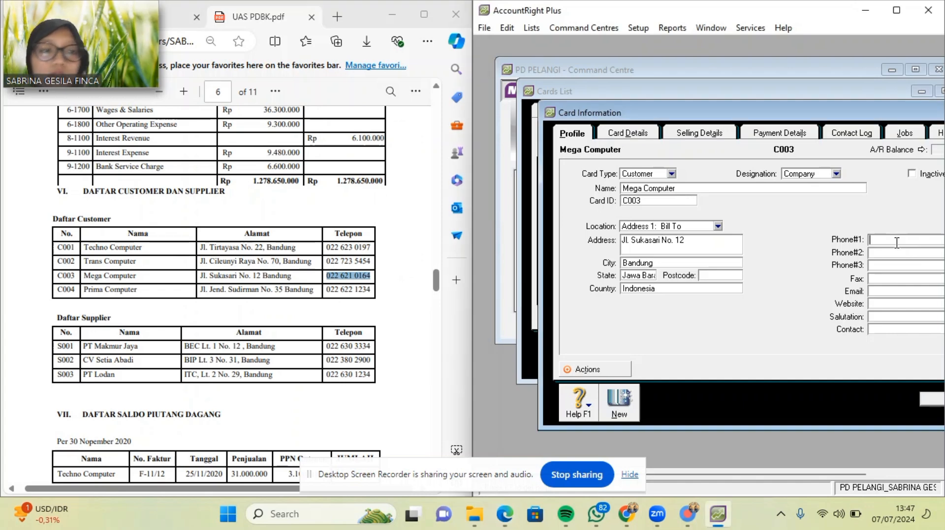
key(ctrl+v)
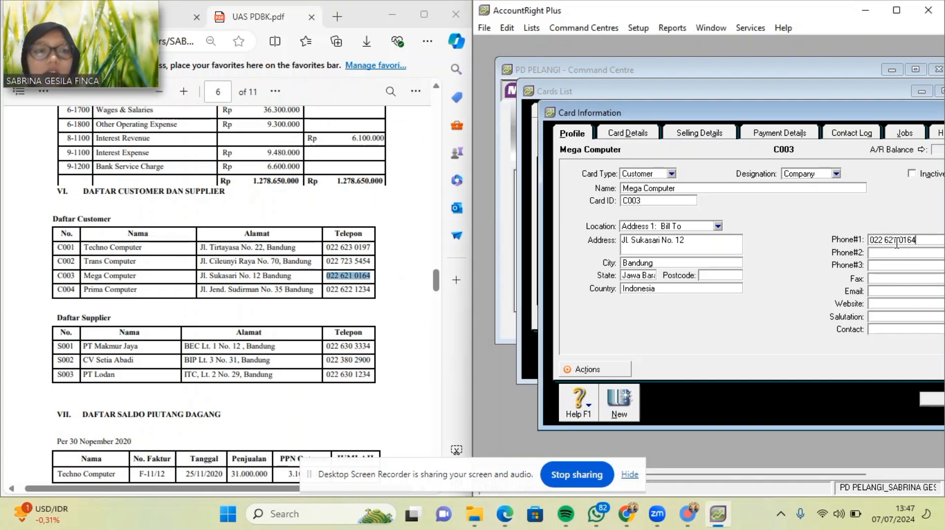
click(622, 414)
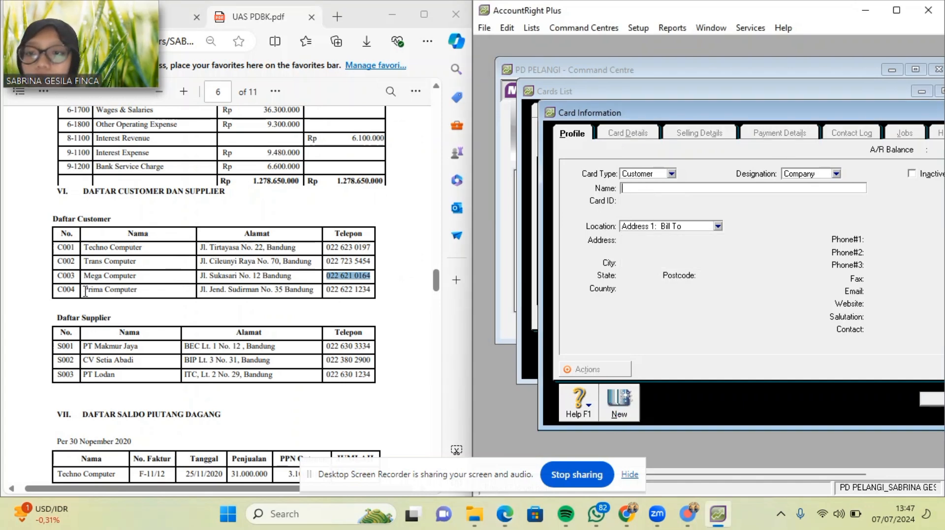
Enter Prima Computer as the customer name with card ID C004.
drag(84, 289, 142, 295)
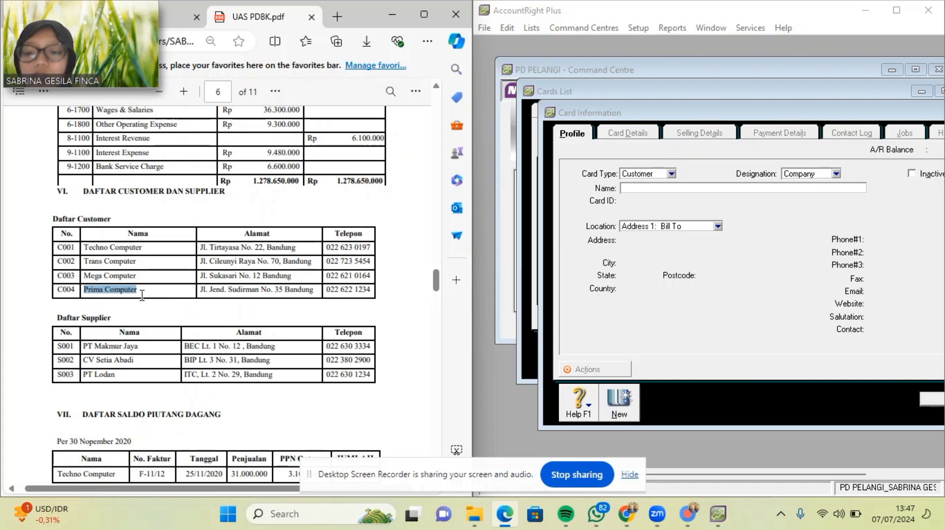
click(644, 190)
key(ctrl+v)
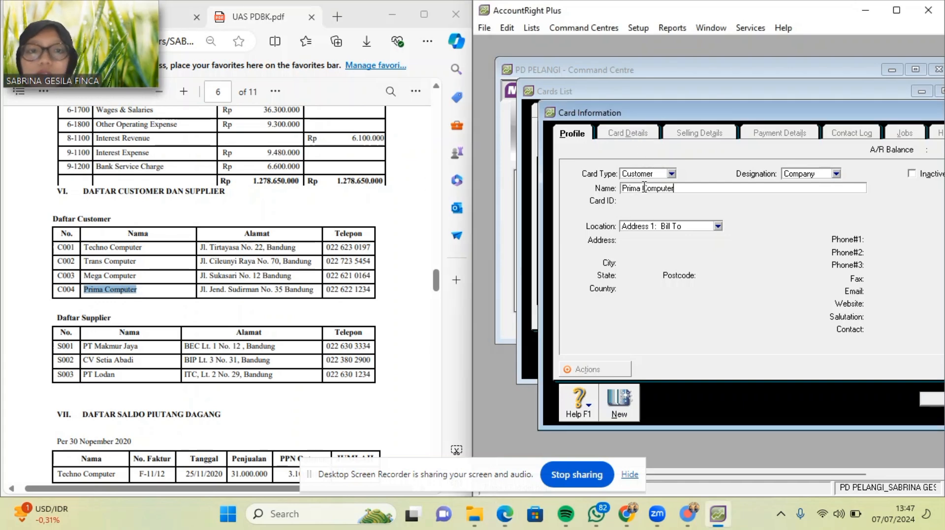
key(Tab)
text(C)
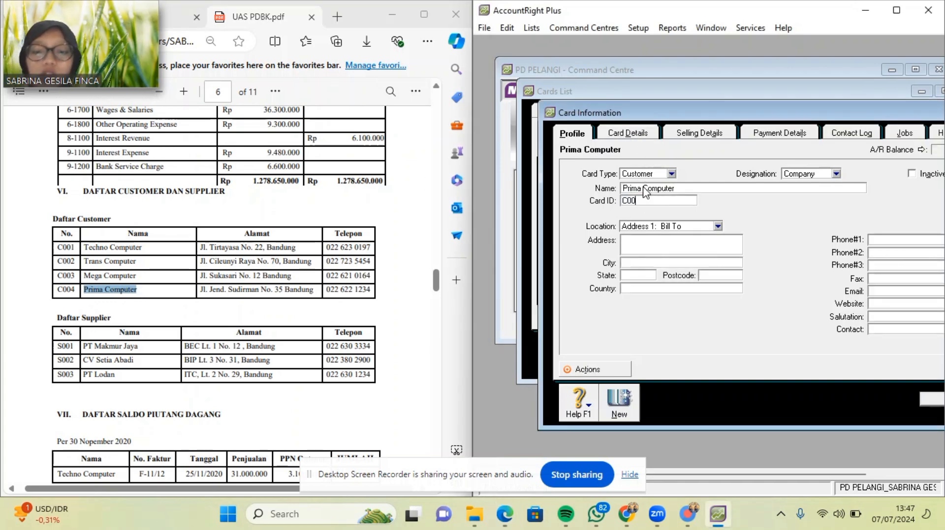
Paste Prima Computer's street address and the city Bandung from the PDF.
click(202, 291)
drag(202, 291, 284, 289)
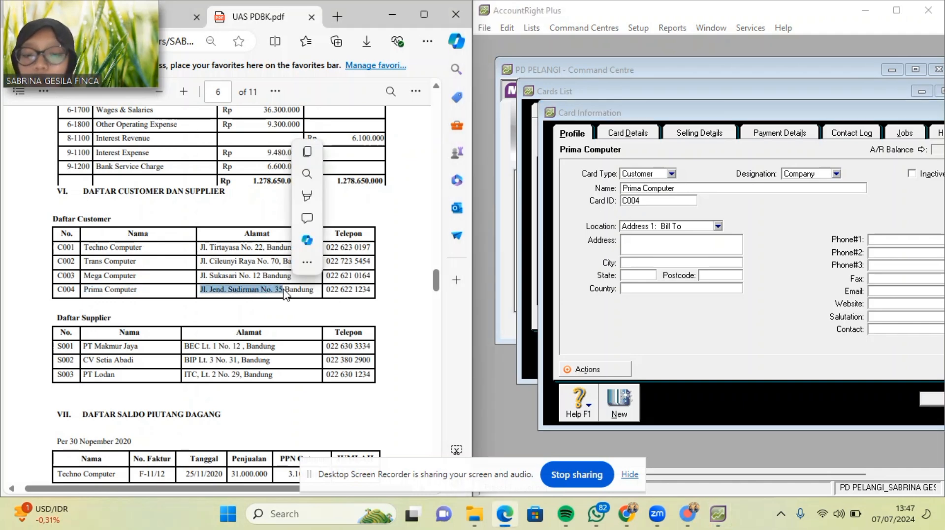
click(697, 241)
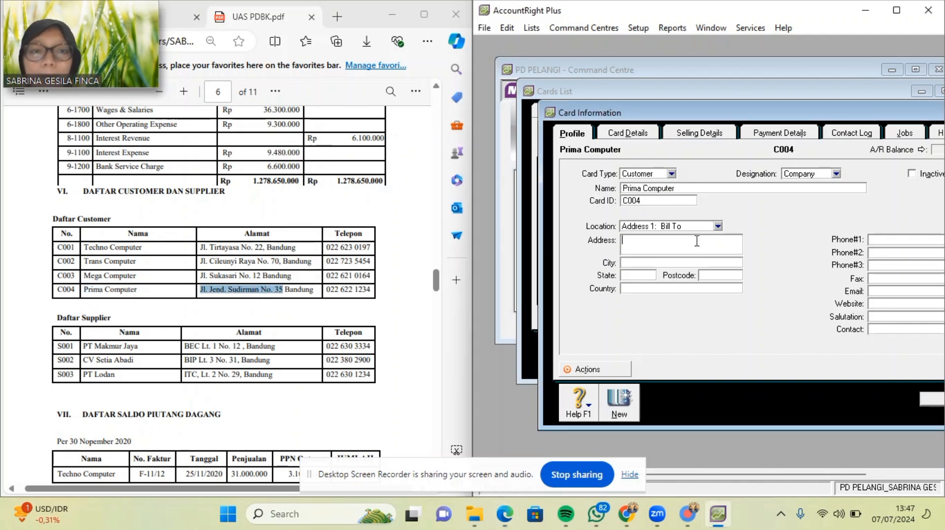
key(ctrl+v)
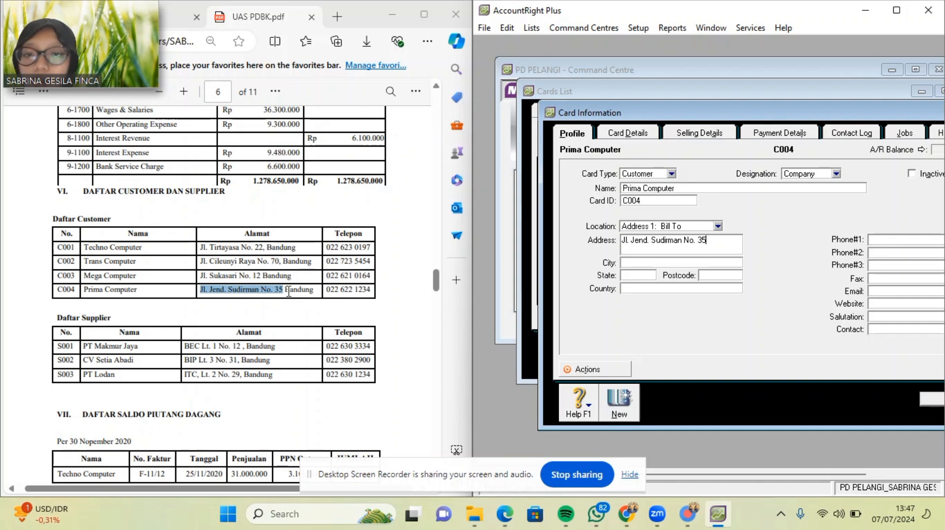
drag(285, 290, 317, 293)
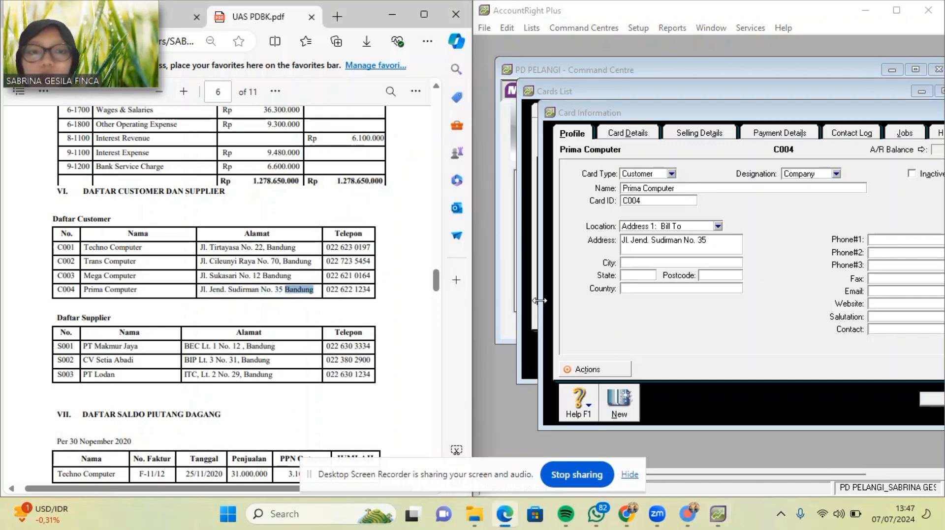
click(636, 264)
key(ctrl+v)
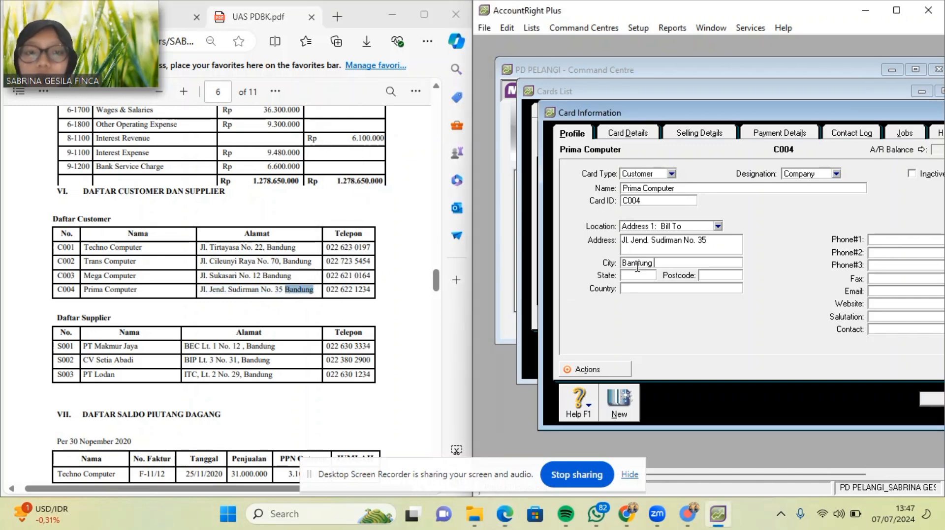
Set state Jawa Barat and country Indonesia, and paste the phone number into Phone #1.
click(634, 276)
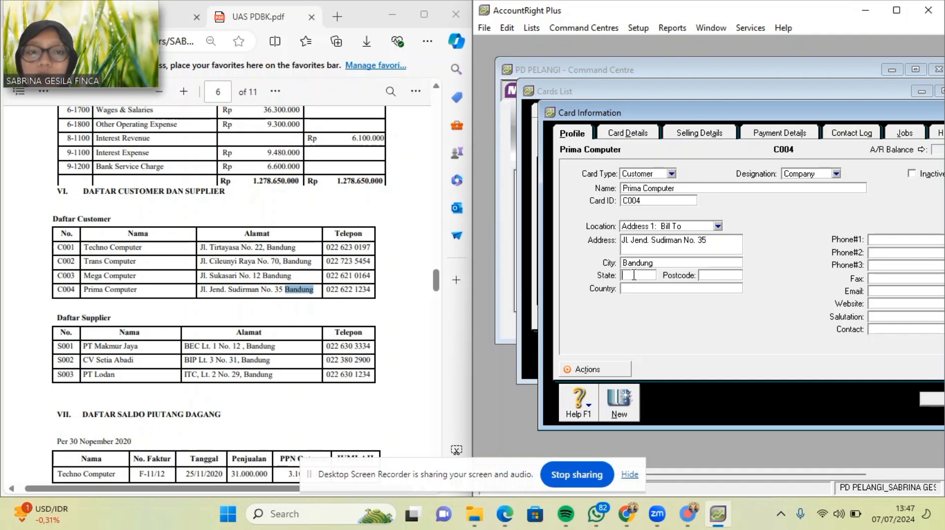
key(BackSpace)
key(BackSpace)
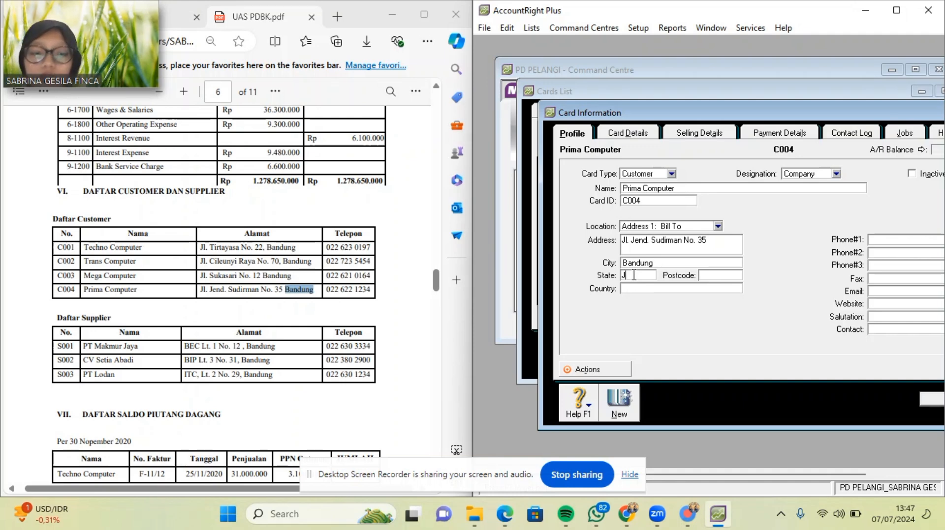
text(Jawa)
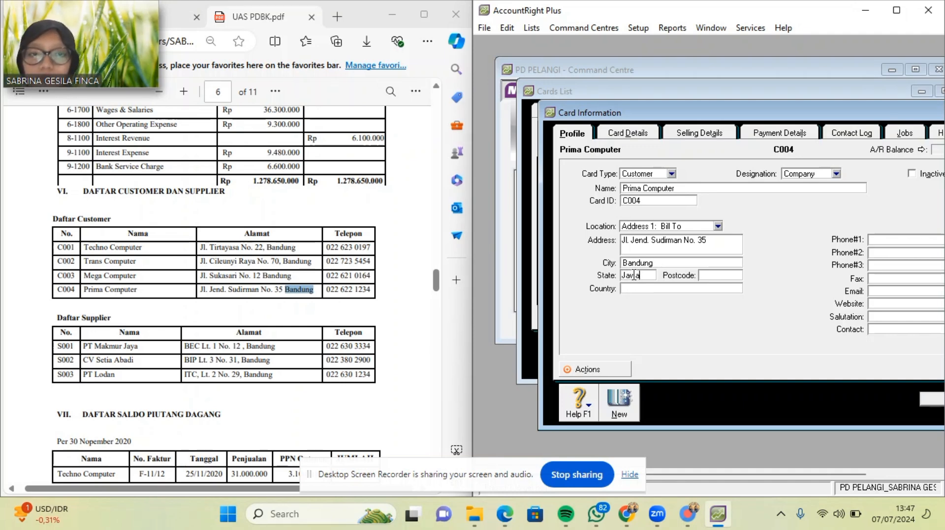
text( Barat)
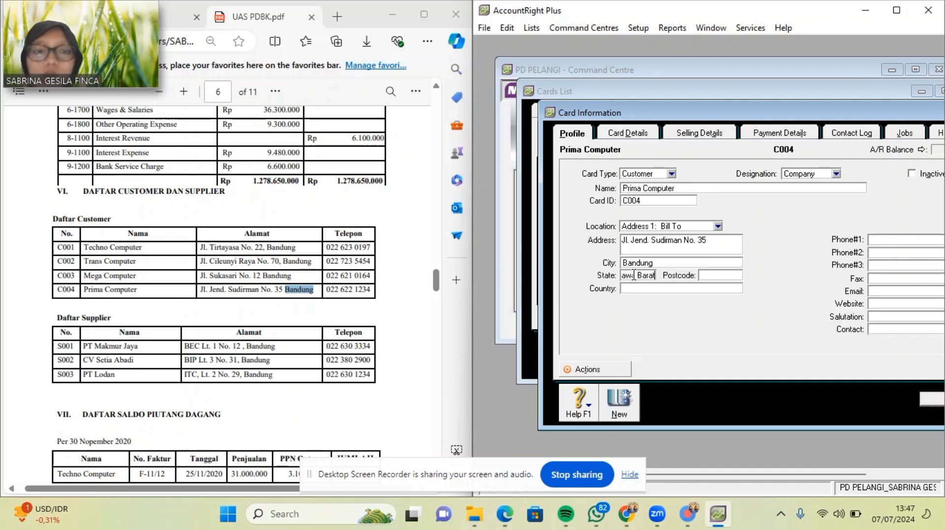
click(635, 289)
text(In)
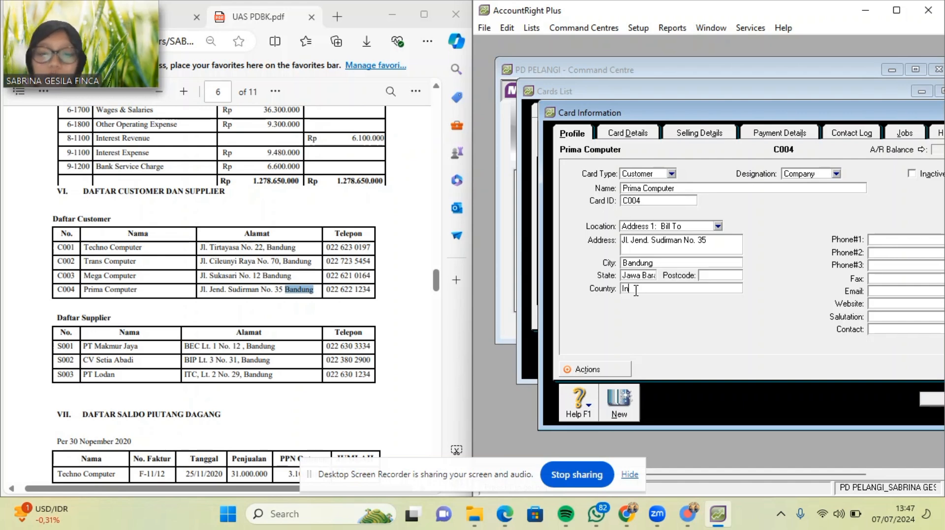
text(donesia)
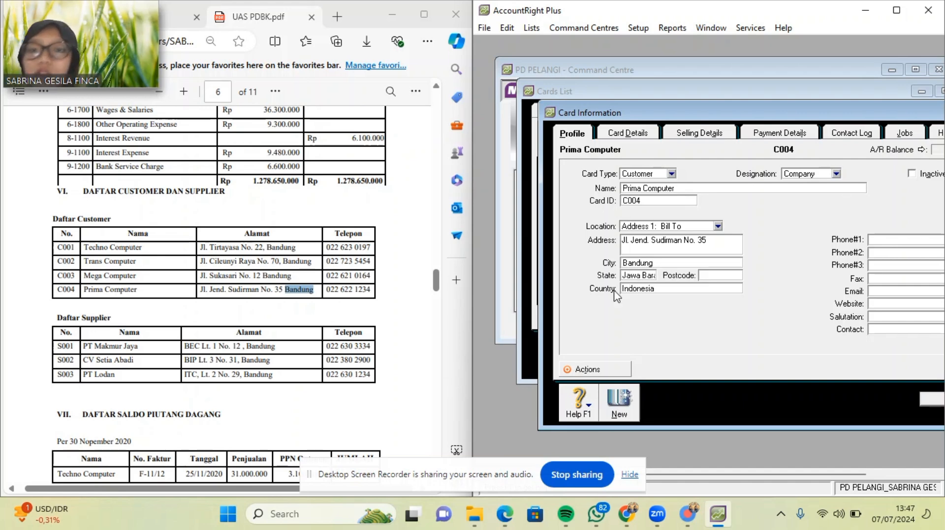
drag(328, 294, 373, 292)
key(ctrl+c)
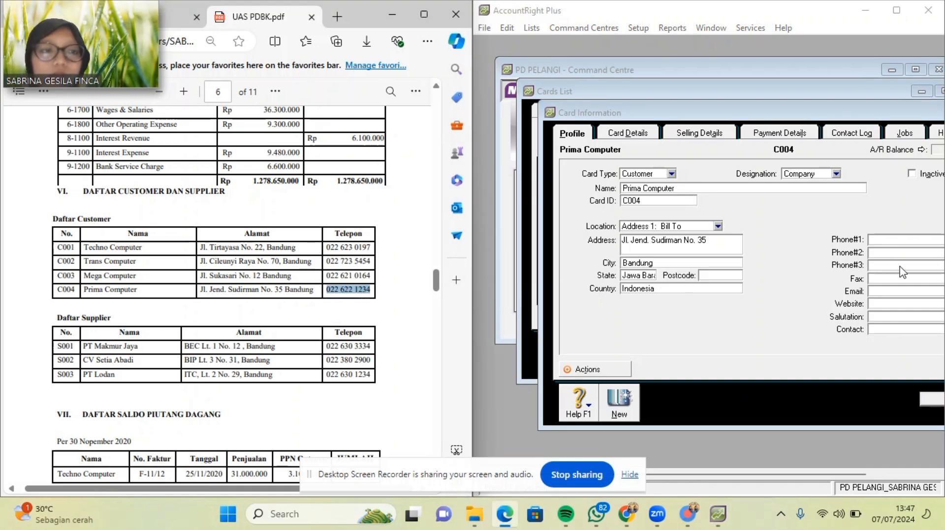
click(890, 239)
key(ctrl+v)
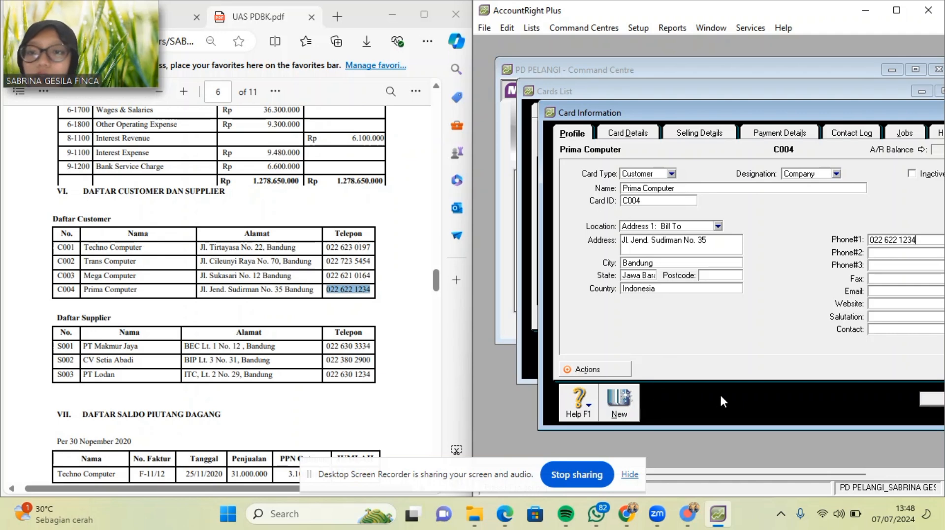
Save the Prima Computer card and show the Supplier cards in the Cards List.
click(931, 398)
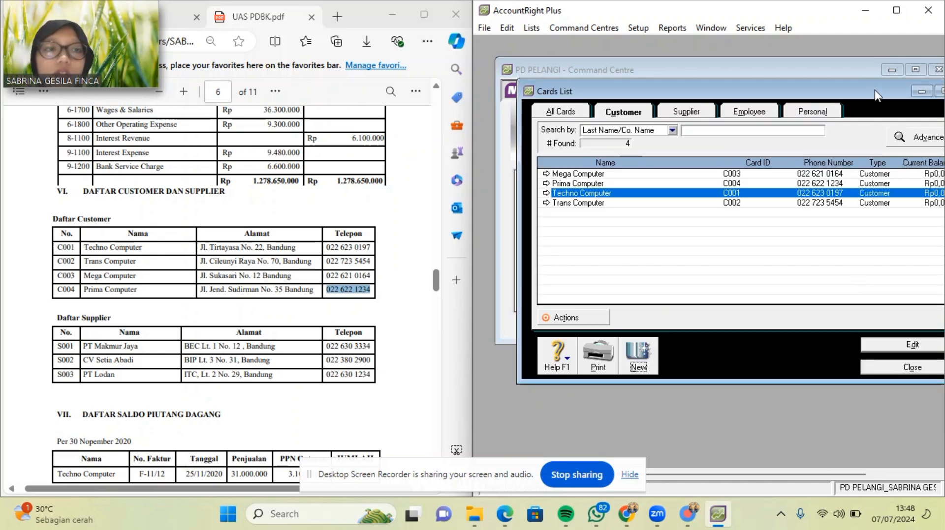
drag(875, 90, 847, 90)
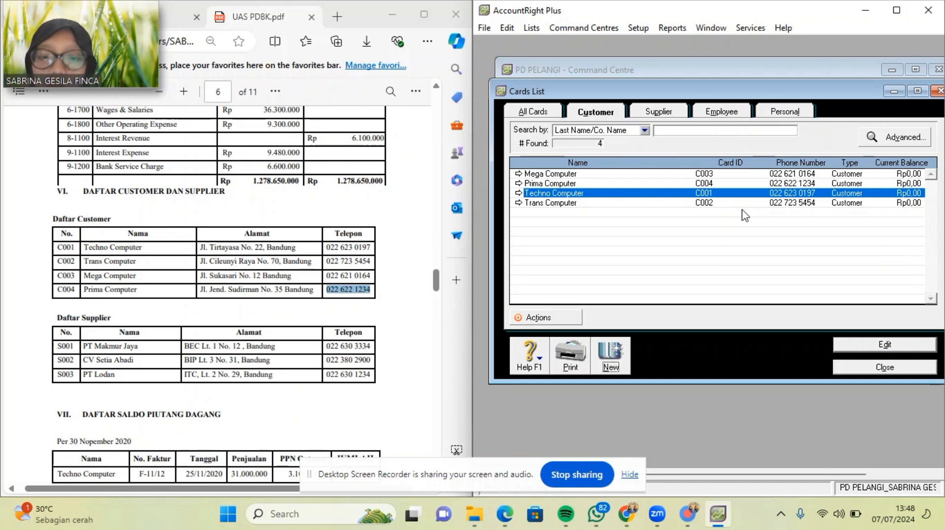
click(660, 114)
Start a supplier card named PT Makmur Jaya with card ID S001.
click(614, 354)
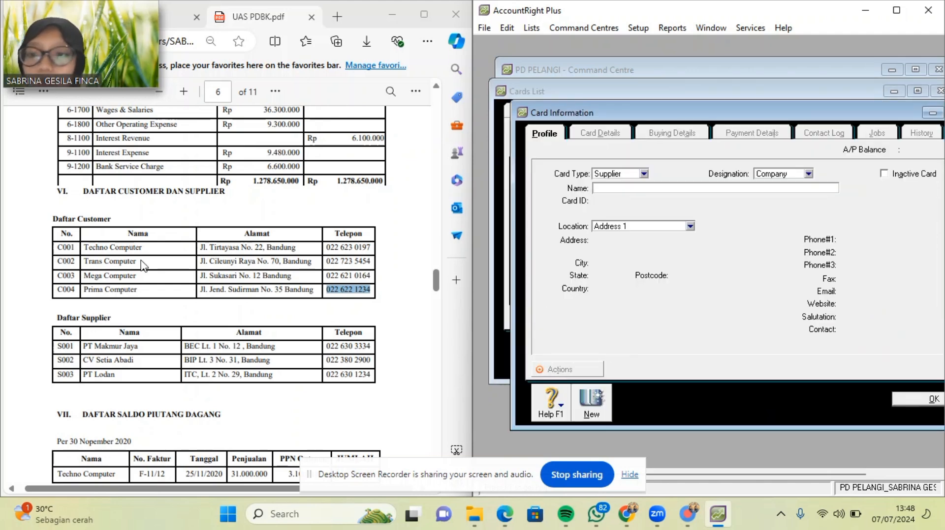
scroll(102, 261, right, 1)
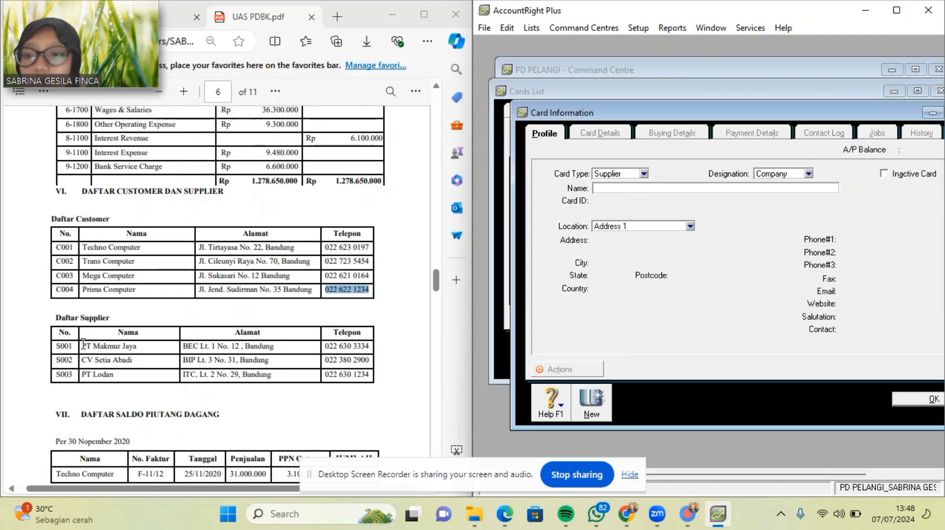
drag(82, 347, 147, 353)
key(ctrl+c)
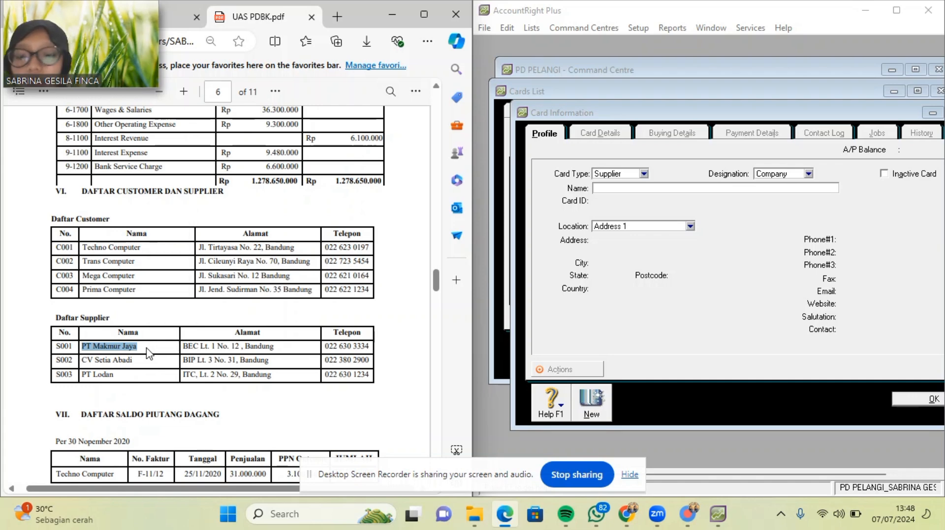
click(653, 189)
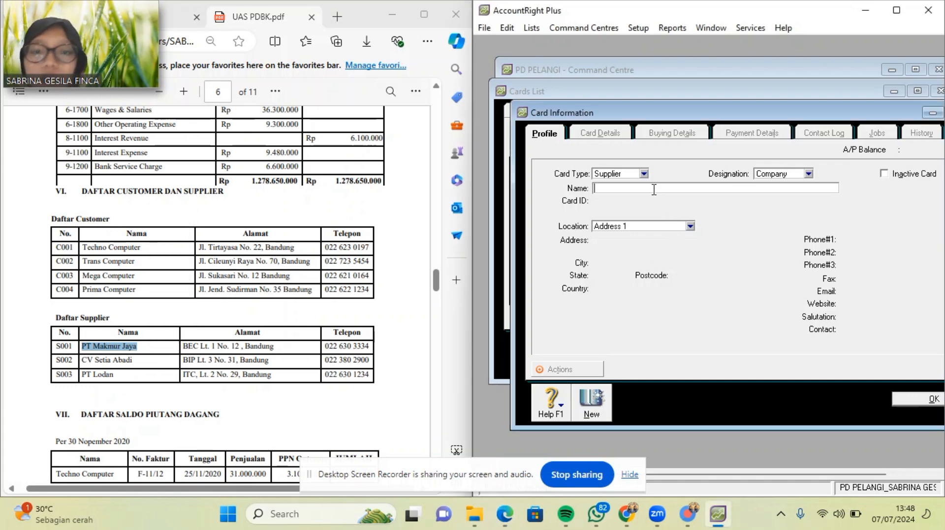
key(ctrl+v)
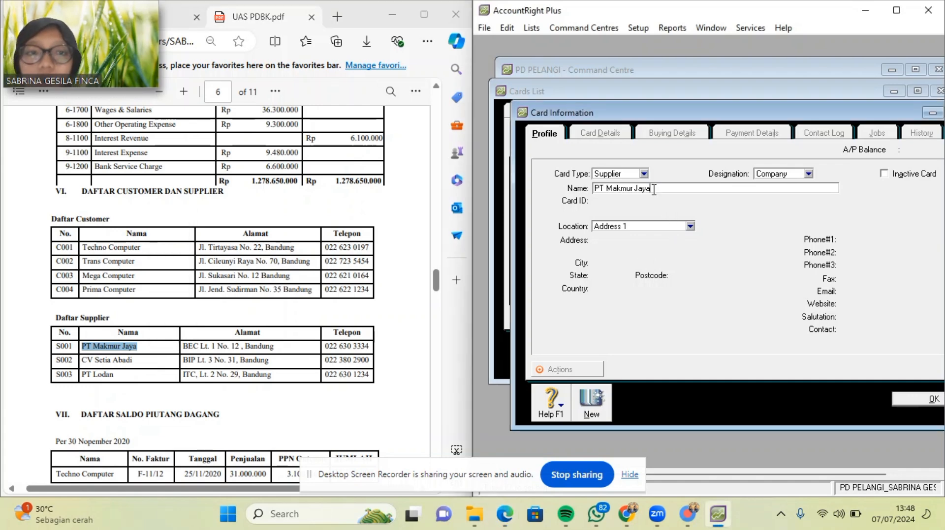
key(Tab)
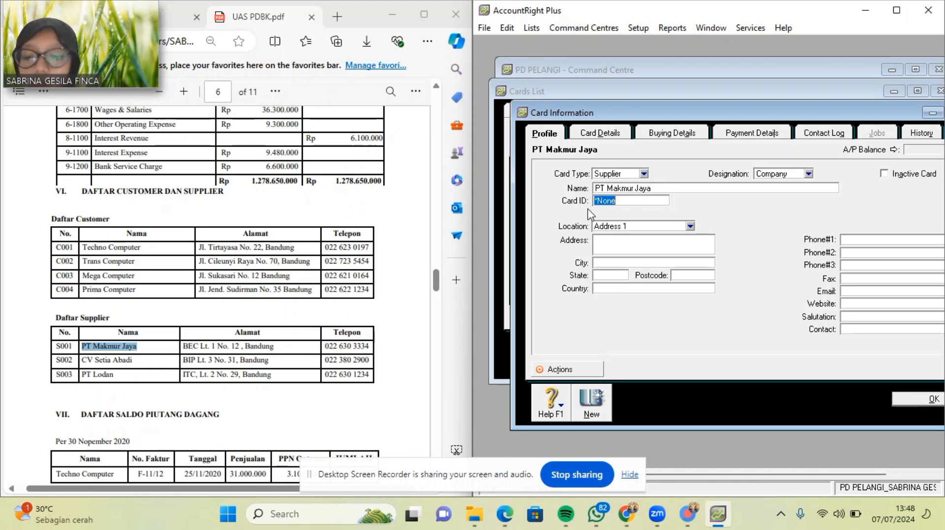
text(S001)
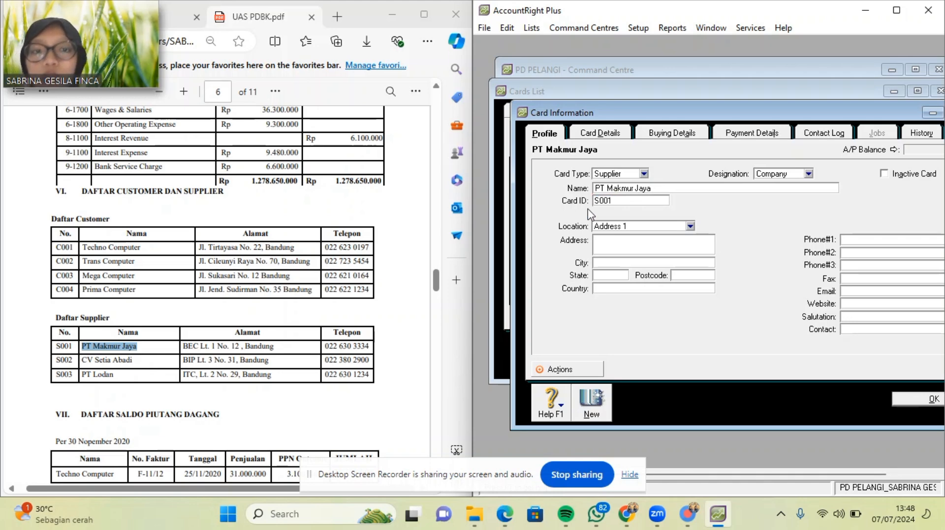
click(617, 245)
Paste the address BEC Lt. 1 No. 12 and city Bandung, removing the stray space.
drag(183, 346, 240, 351)
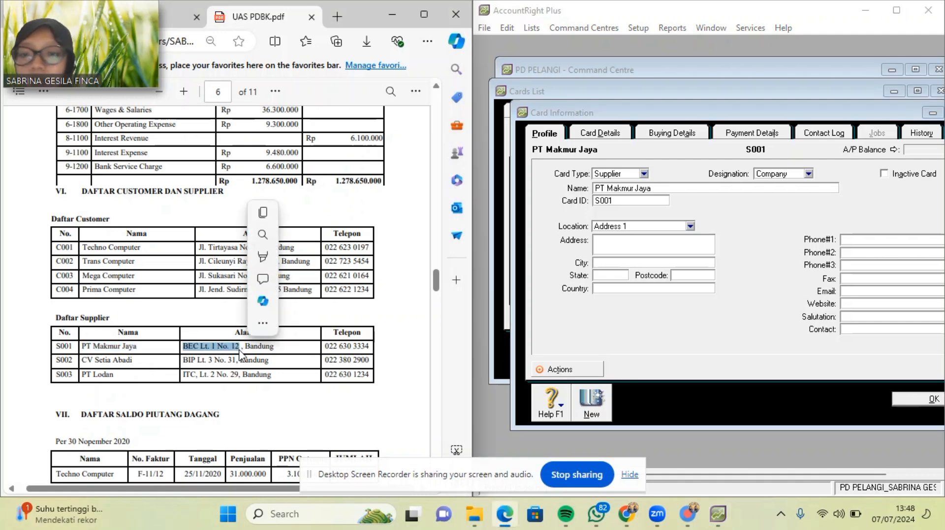
key(ctrl+c)
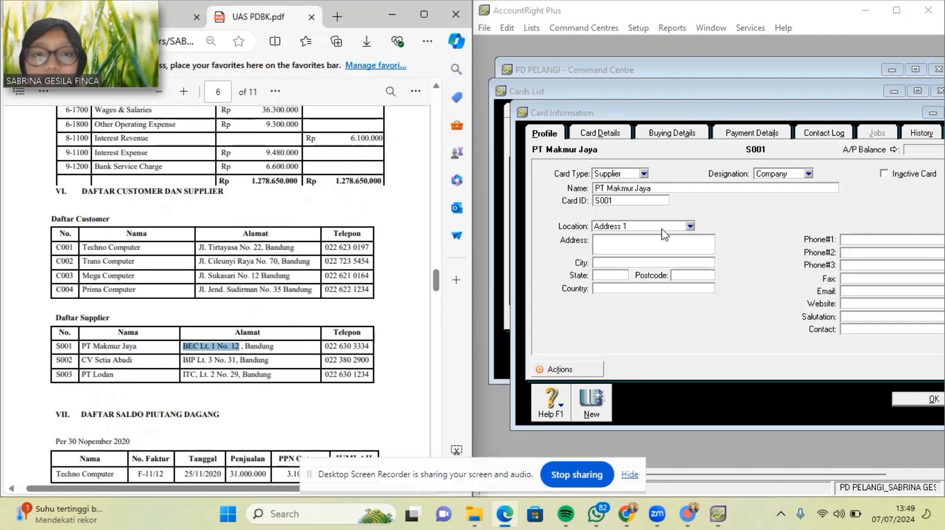
click(639, 247)
key(ctrl+v)
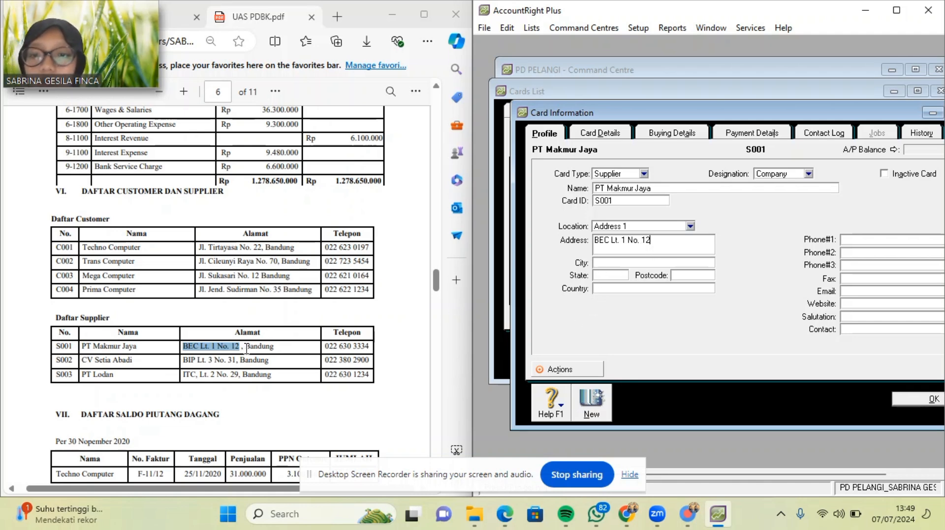
drag(242, 346, 278, 349)
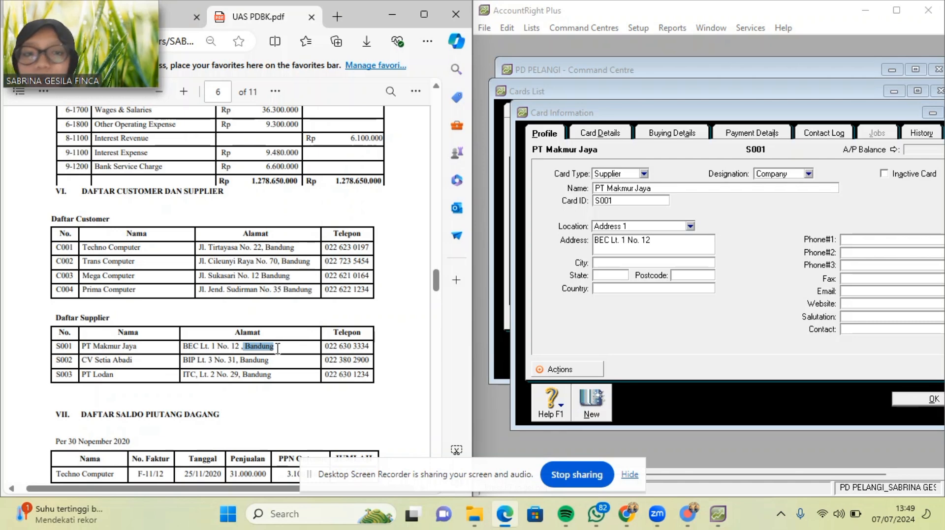
key(ctrl+c)
click(629, 263)
key(ctrl+v)
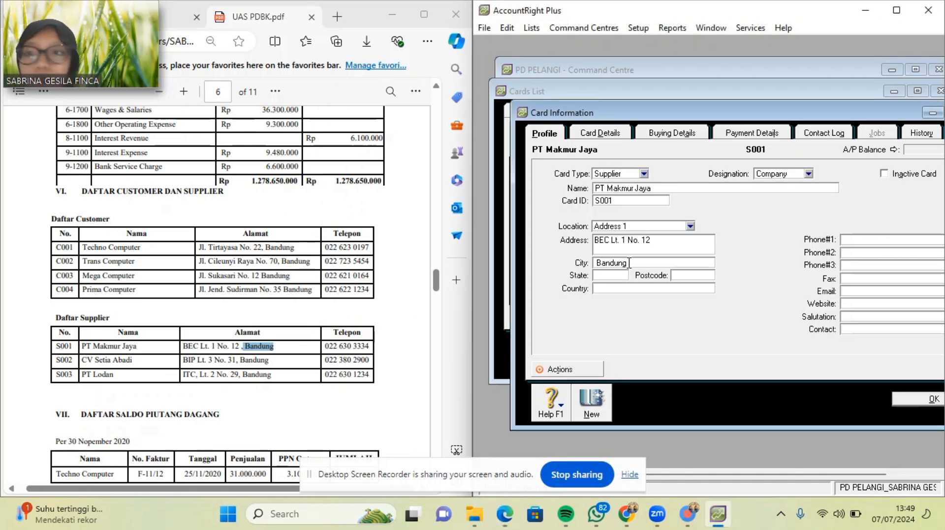
click(597, 264)
key(BackSpace)
Set state Jawa Barat and paste the supplier's phone number into Phone #1.
click(604, 276)
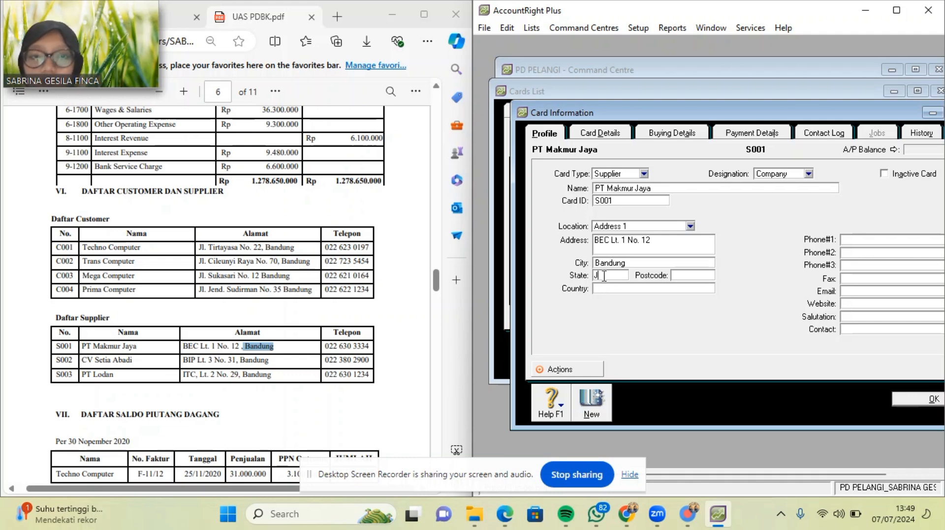
text(Jawa Barat)
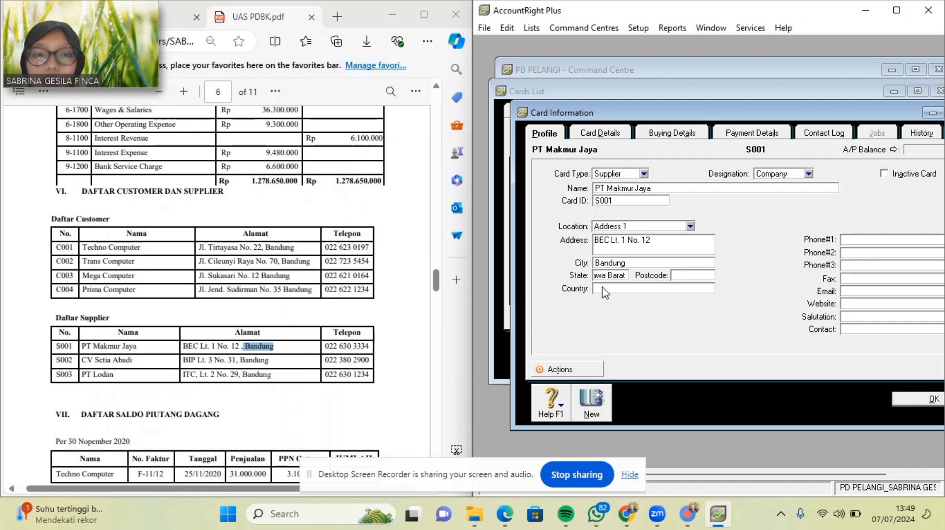
click(604, 289)
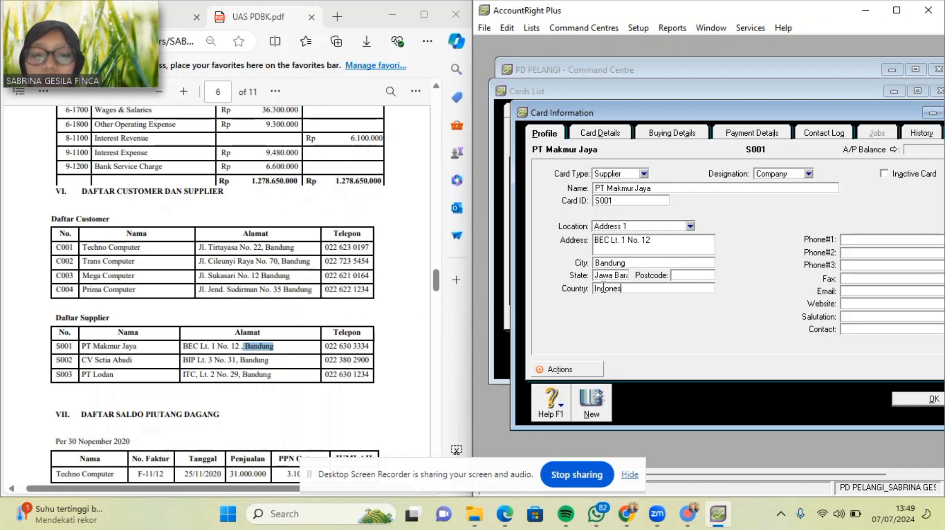
click(892, 240)
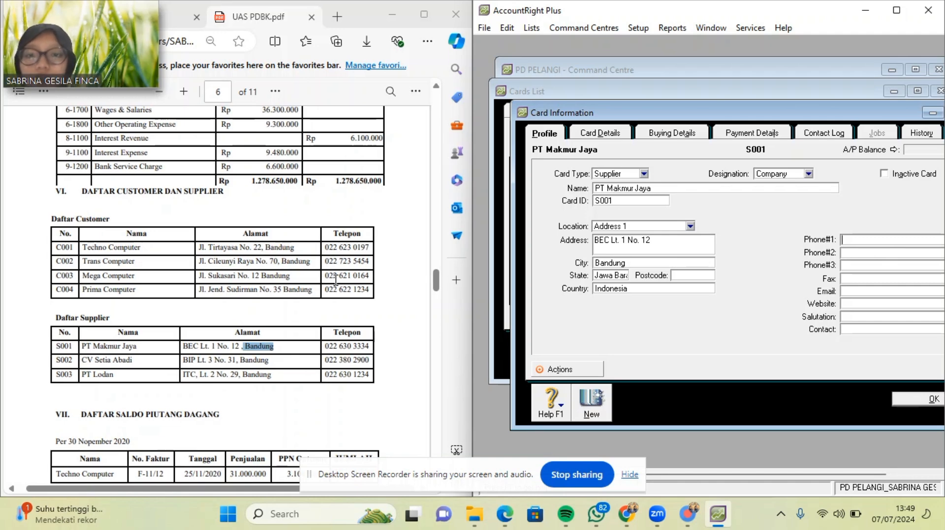
drag(323, 347, 382, 347)
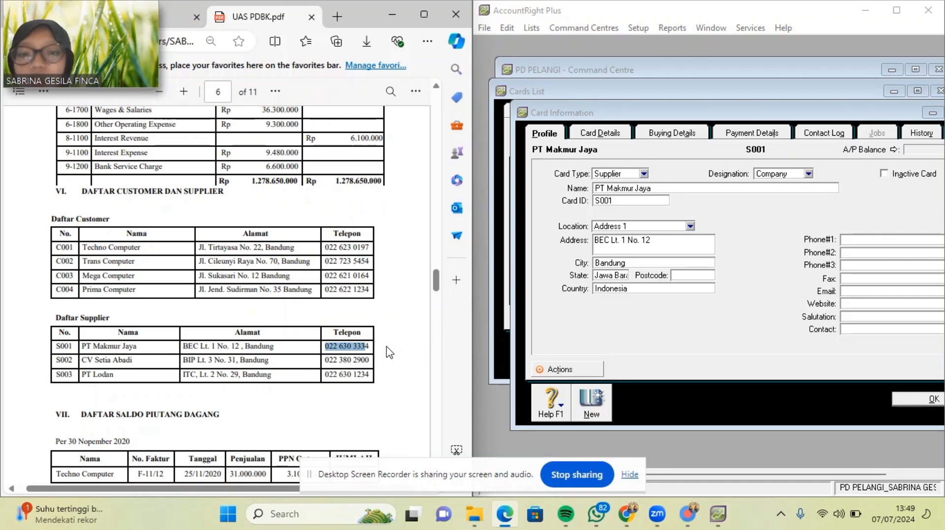
click(919, 240)
key(ctrl+v)
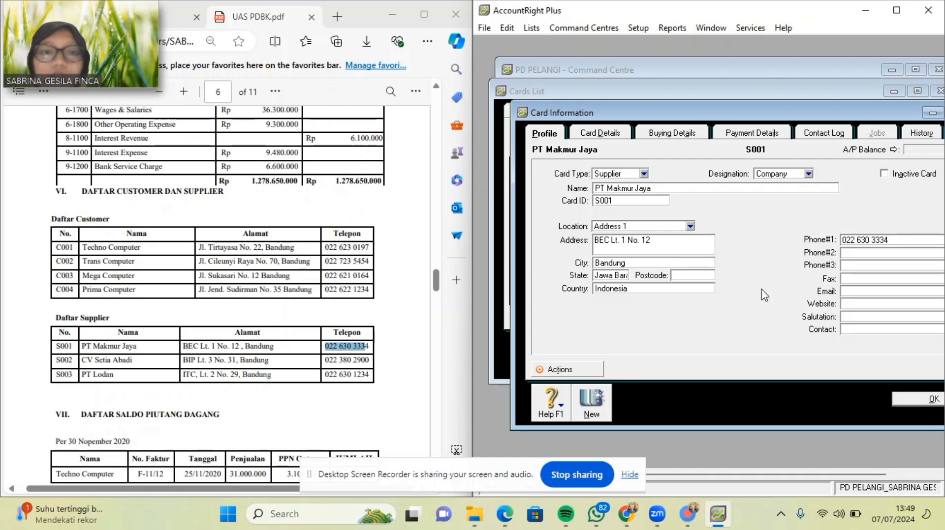
Start a new supplier card named CV Setia Abadi with card ID S002.
click(604, 403)
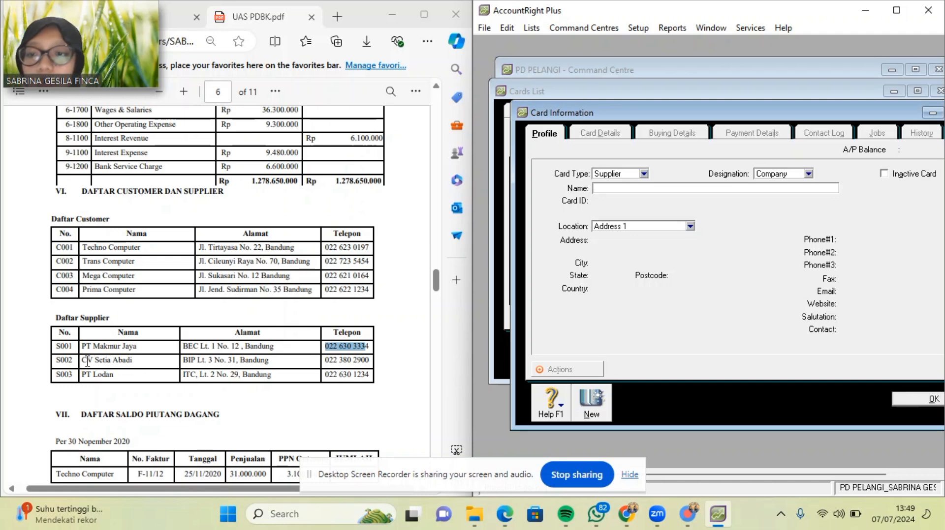
drag(82, 361, 138, 364)
key(ctrl+c)
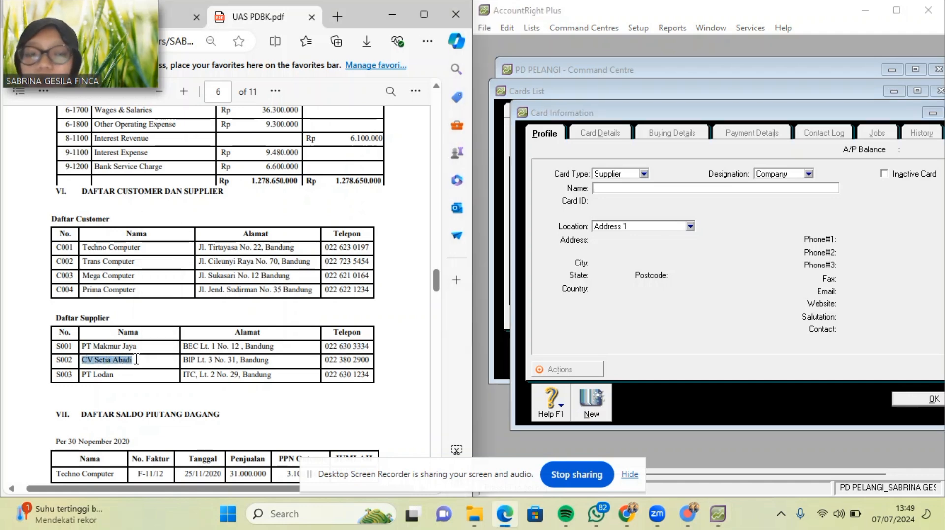
click(649, 187)
key(ctrl+v)
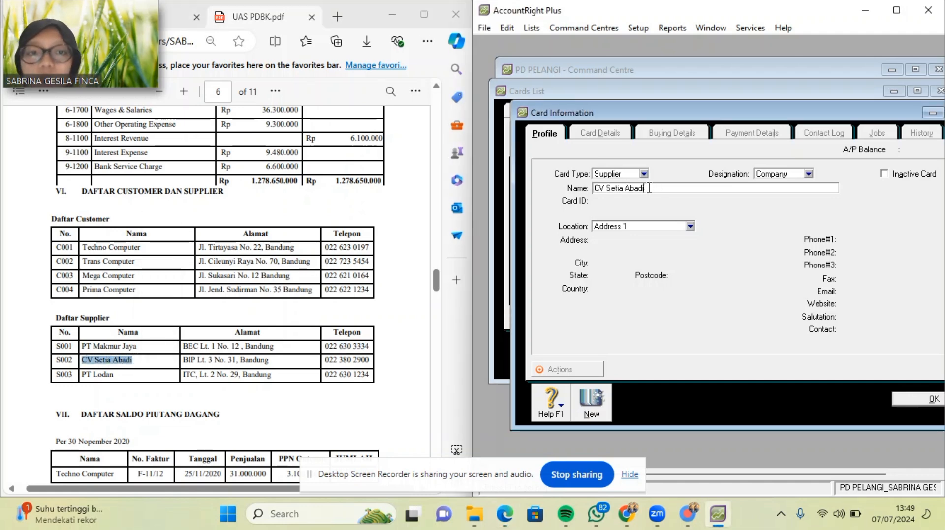
key(Tab)
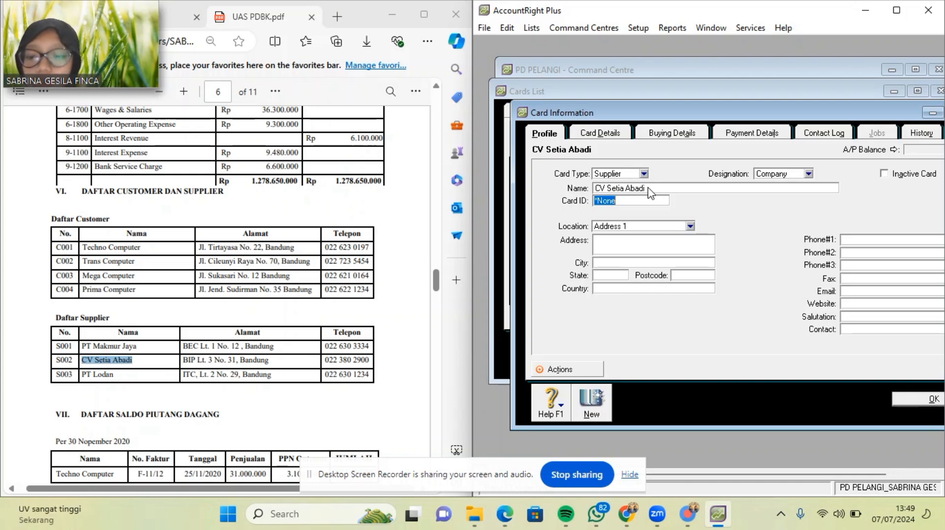
text(S002)
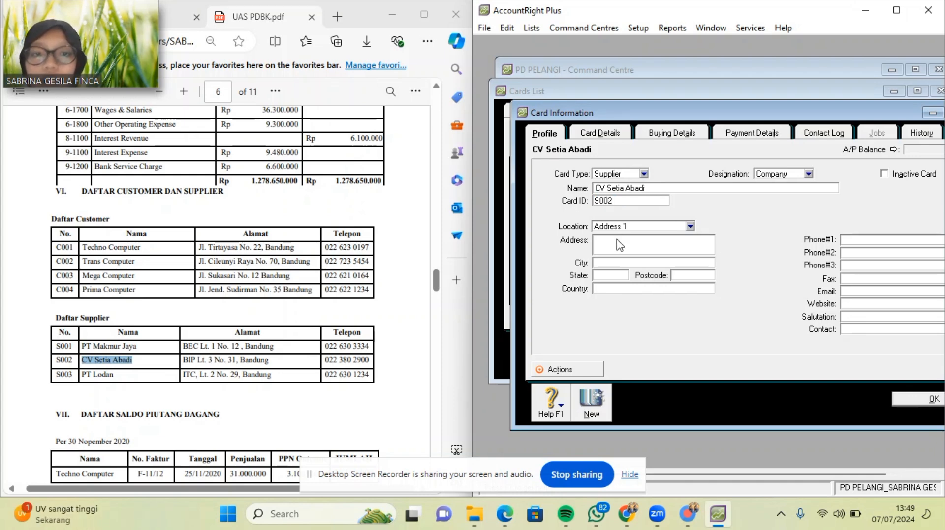
Fill in CV Setia Abadi's BIP Lt. 3 No. 31 address, city Bandung and state Jawa Barat.
drag(185, 360, 238, 362)
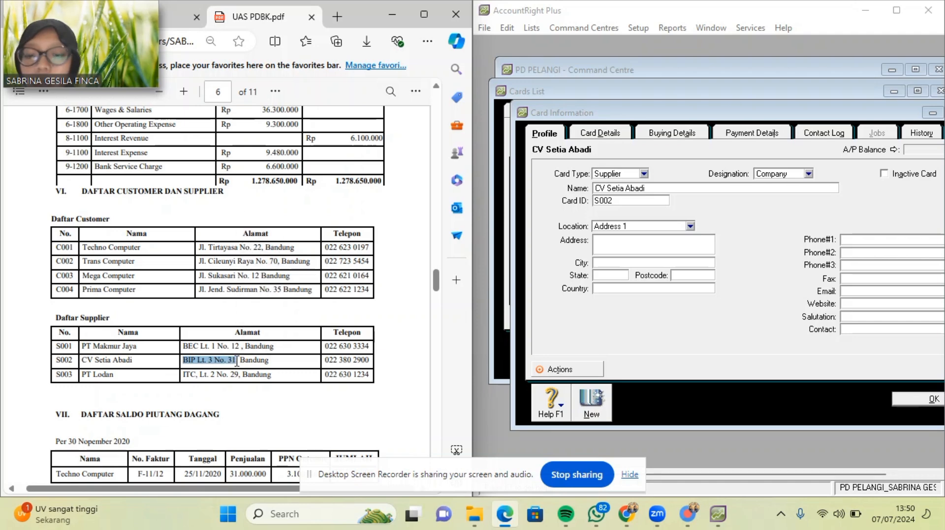
click(662, 250)
key(ctrl+v)
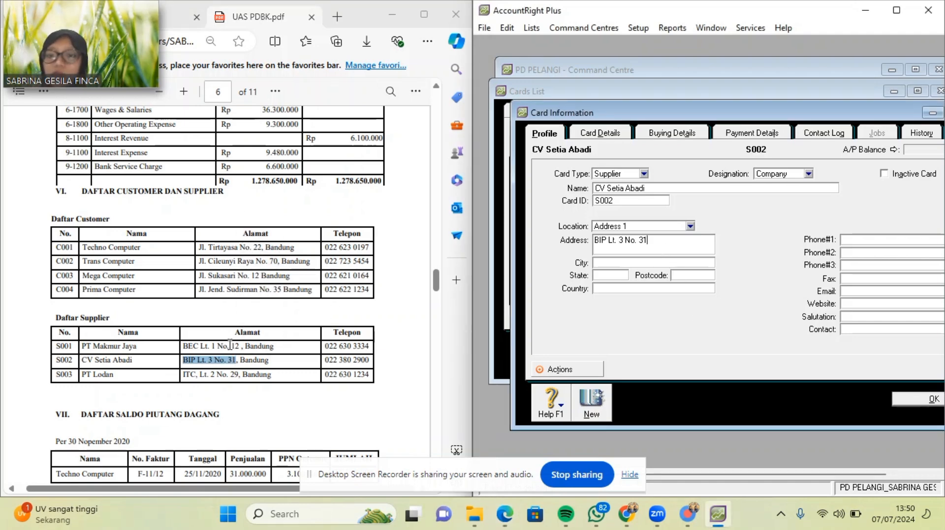
drag(241, 360, 270, 359)
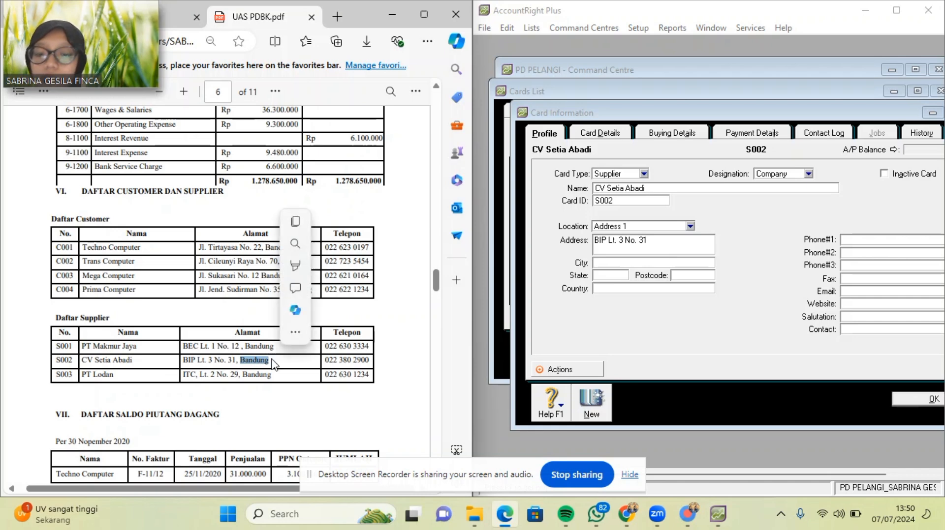
key(ctrl+c)
click(615, 276)
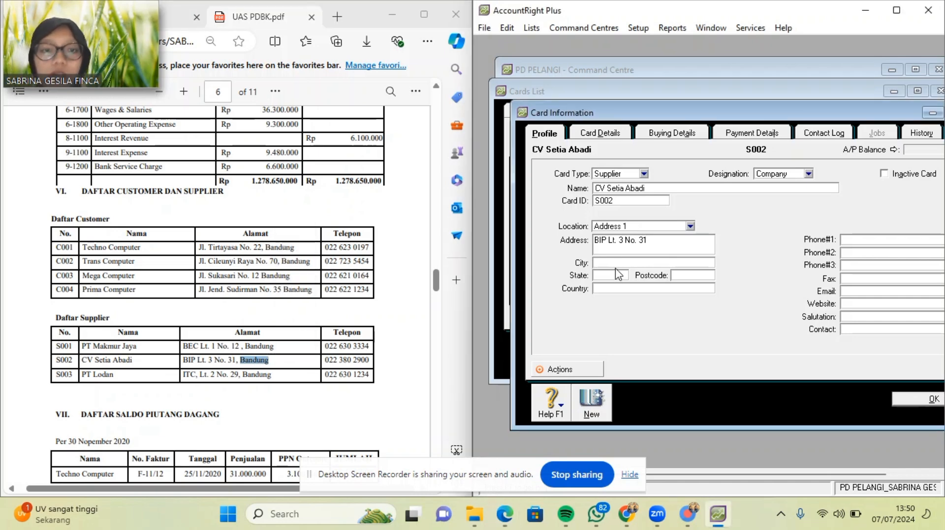
click(607, 261)
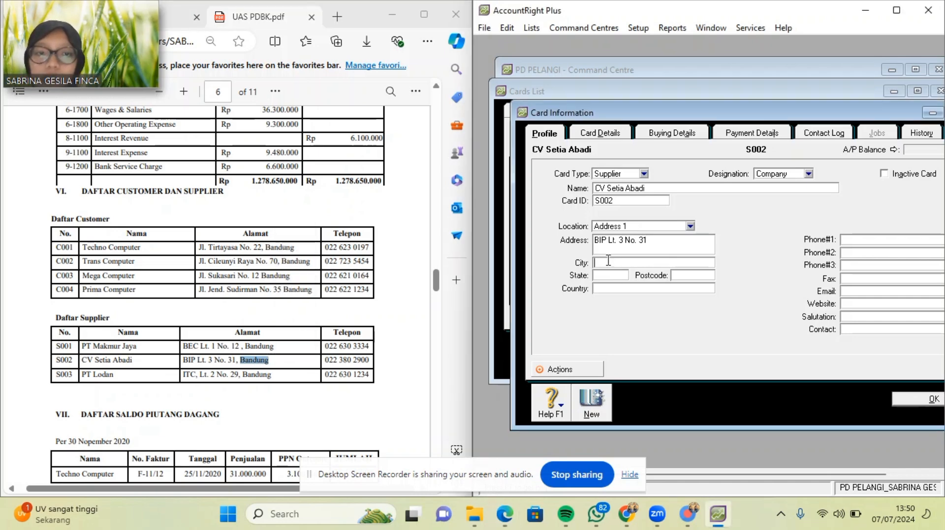
key(ctrl+v)
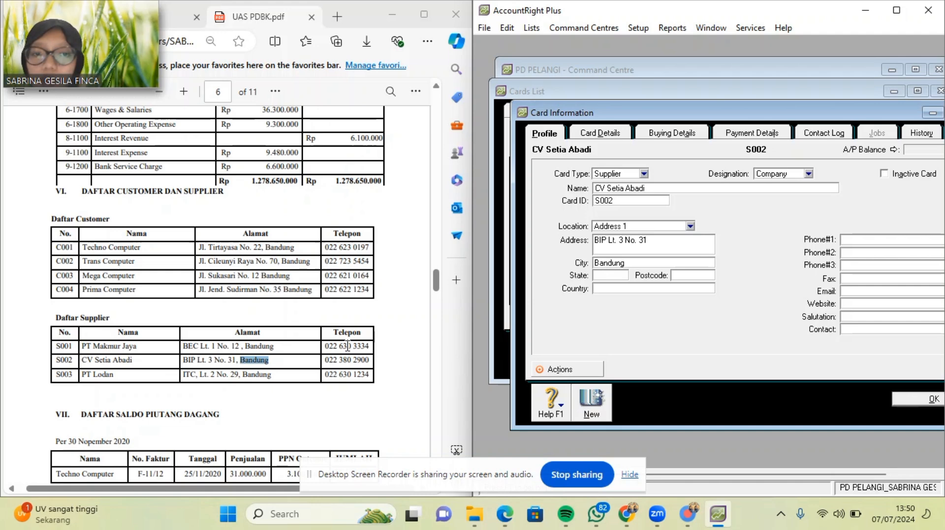
click(607, 276)
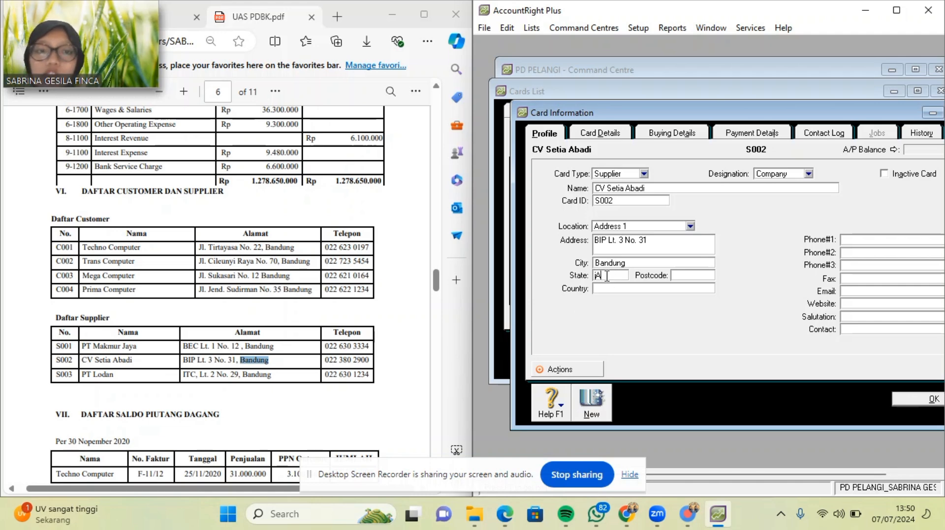
text(Jawa)
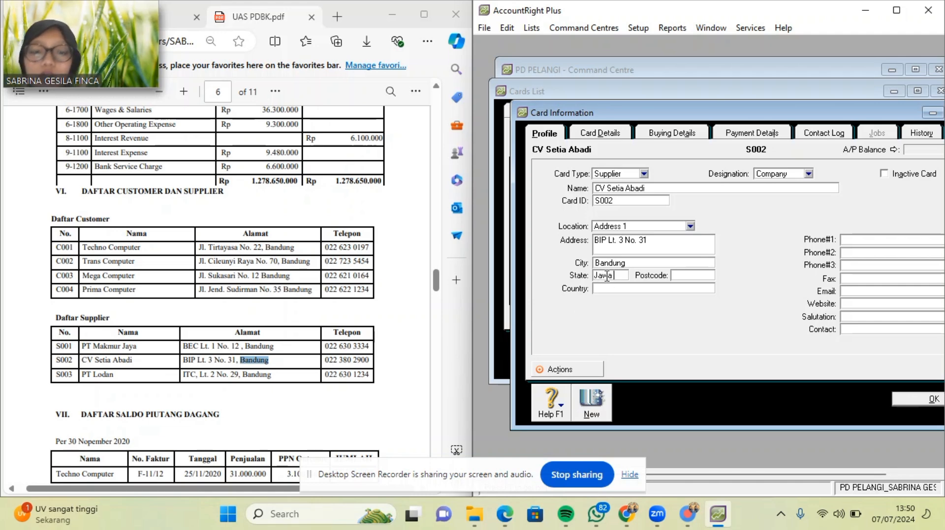
text( Barat)
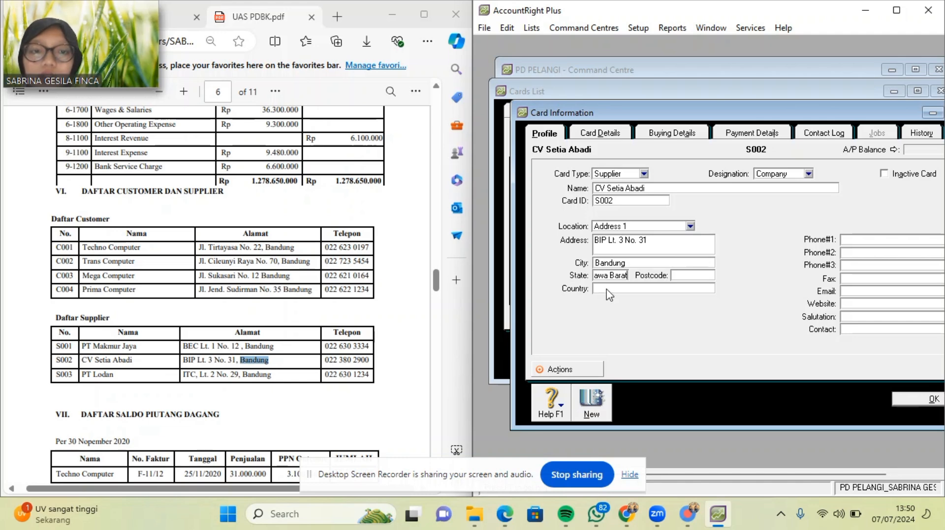
click(607, 289)
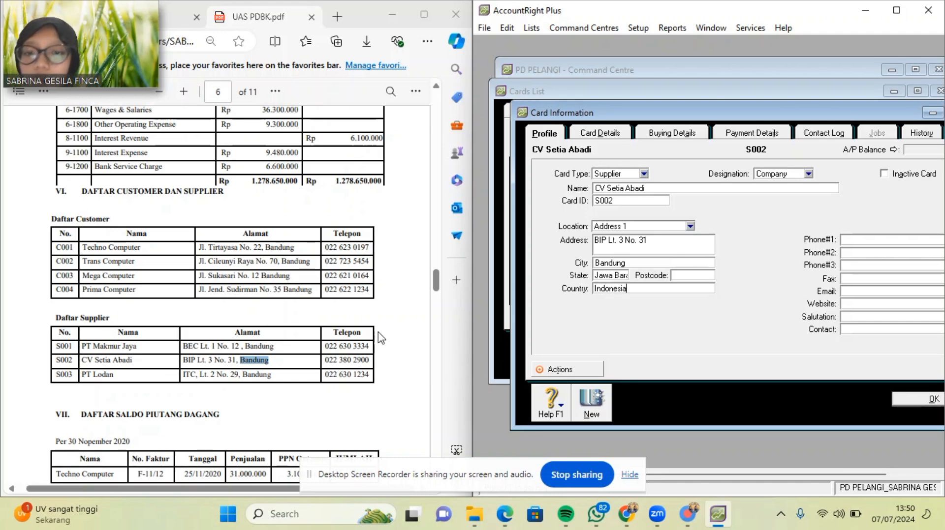
Add the supplier's phone number from the PDF and bring up another blank supplier card.
drag(324, 360, 373, 365)
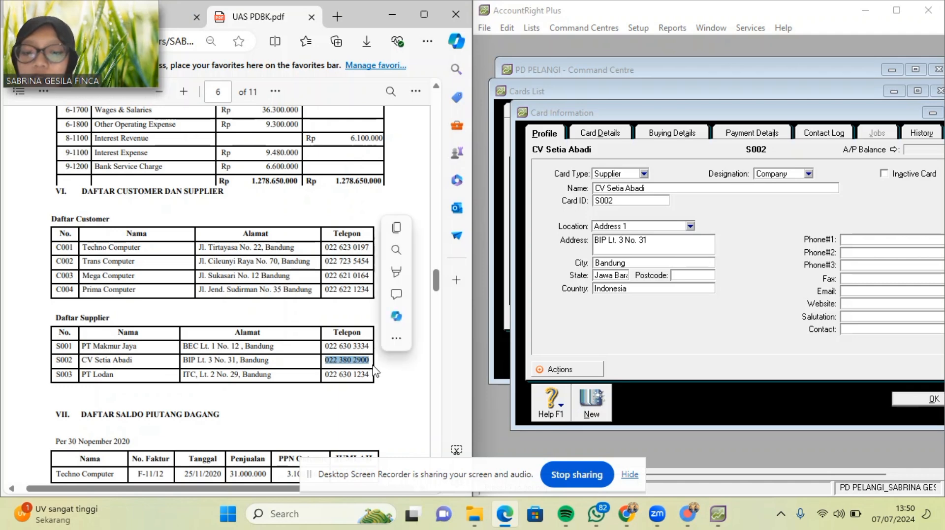
click(894, 241)
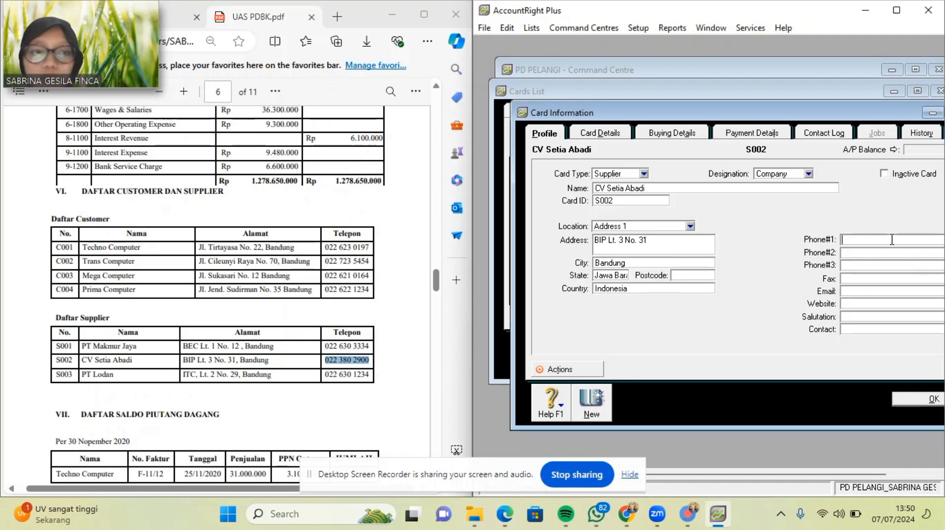
key(ctrl+v)
click(591, 401)
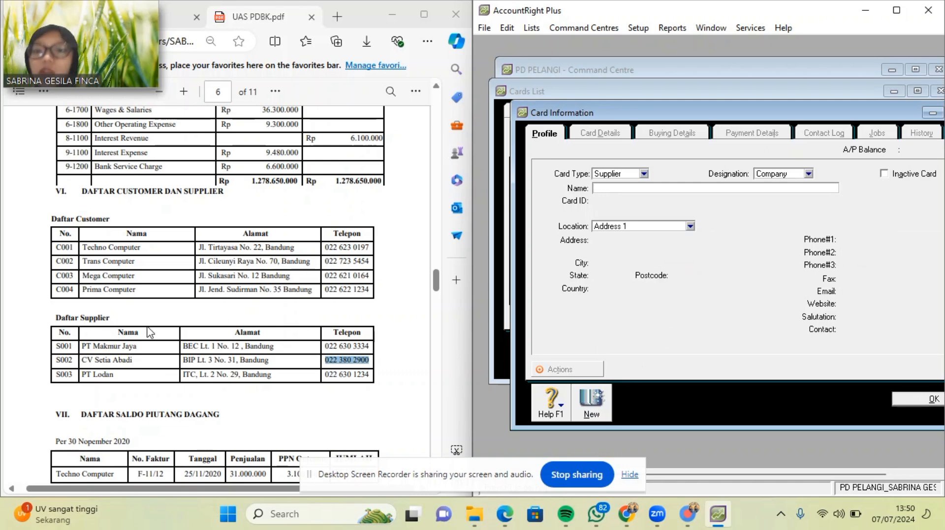
Name the new supplier card PT Lodan with card ID S003.
click(85, 377)
drag(85, 377, 119, 377)
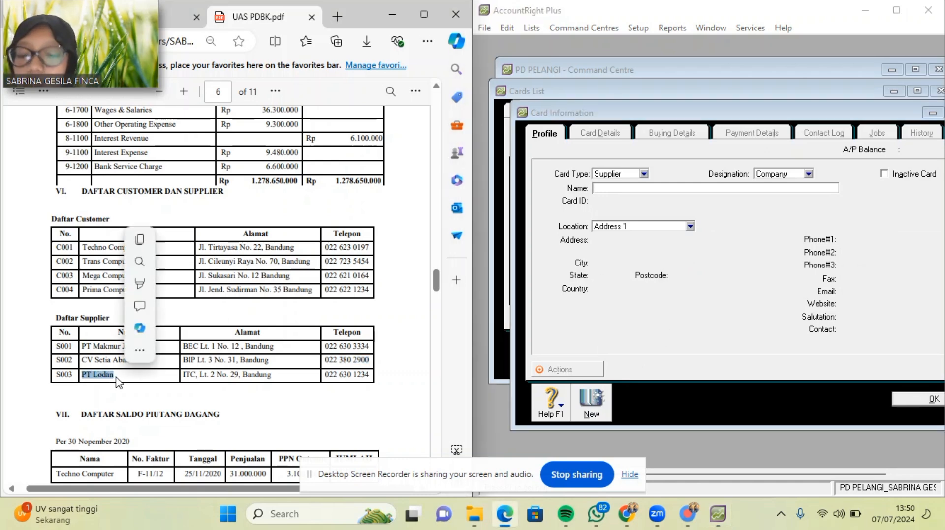
click(621, 188)
key(ctrl+v)
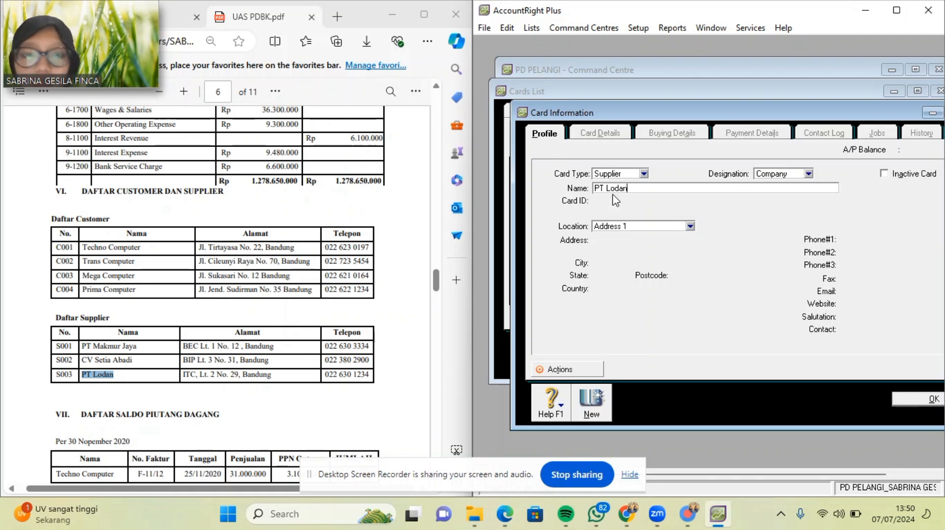
key(Tab)
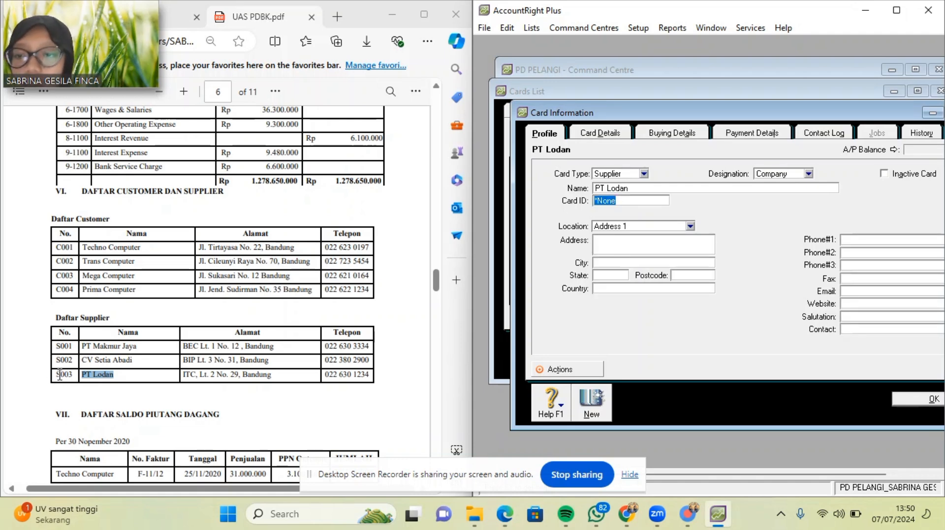
text(S003)
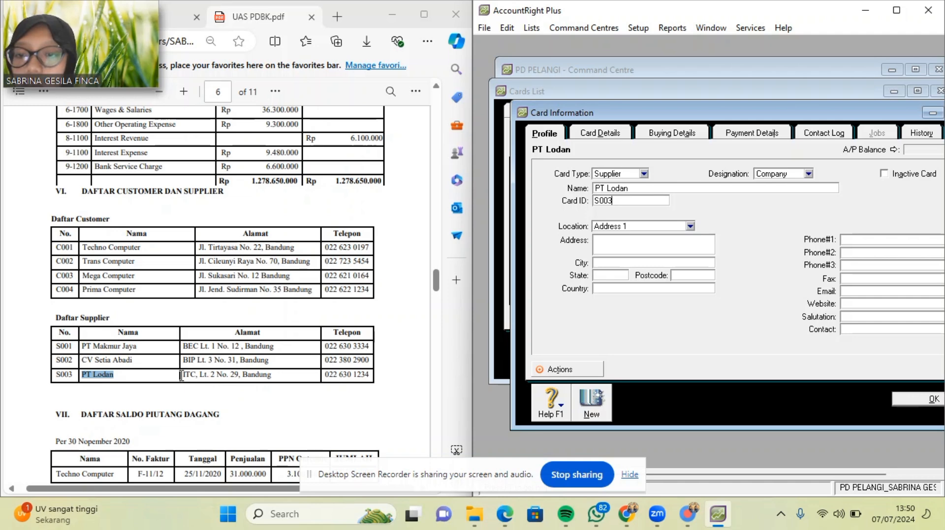
Enter PT Lodan's street address, city Bandung and state Jawa Barat.
drag(182, 375, 242, 378)
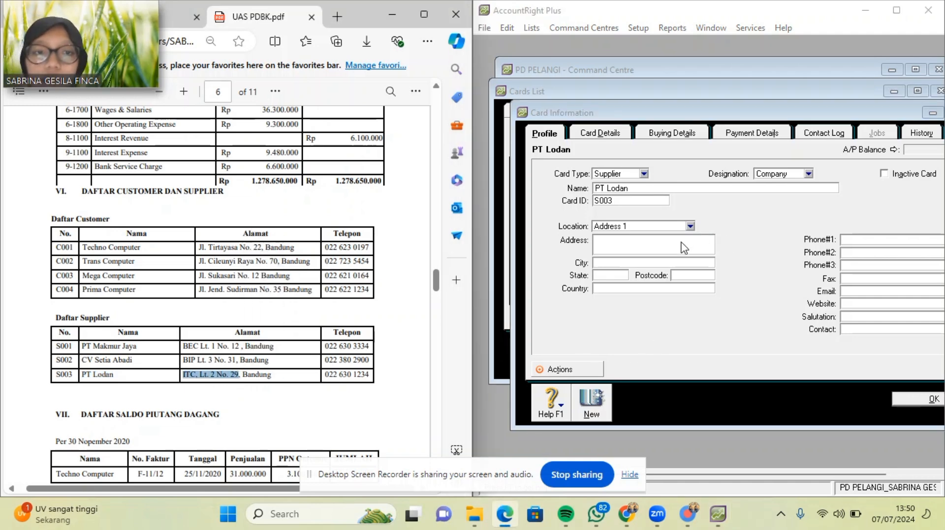
click(681, 244)
key(ctrl+v)
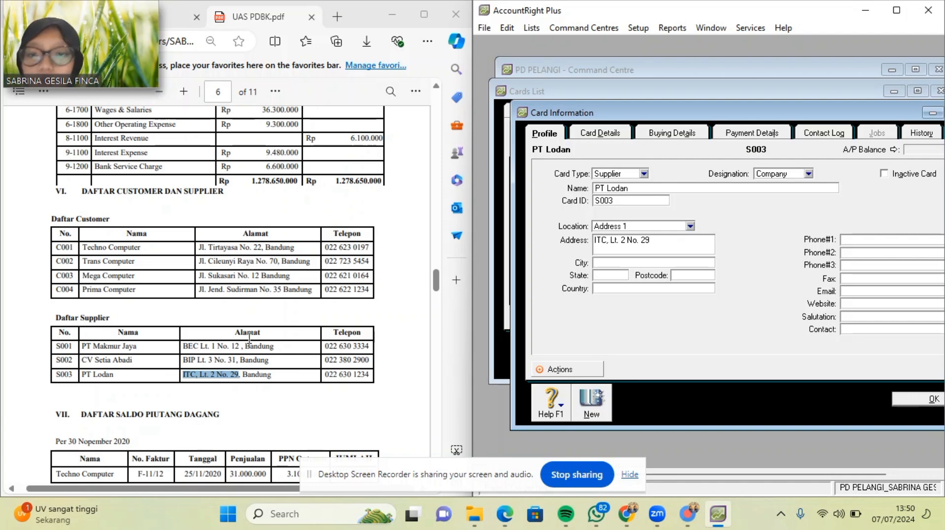
drag(243, 375, 276, 375)
key(ctrl+c)
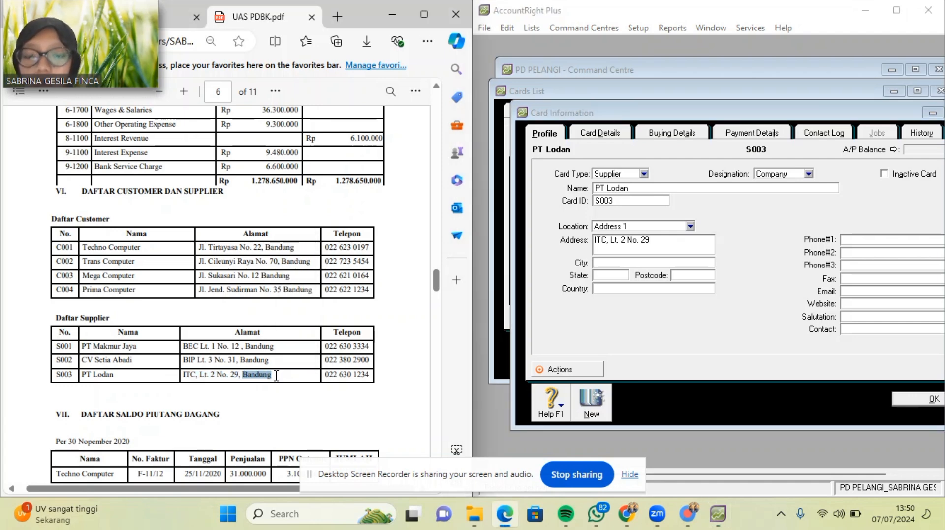
click(276, 375)
click(607, 266)
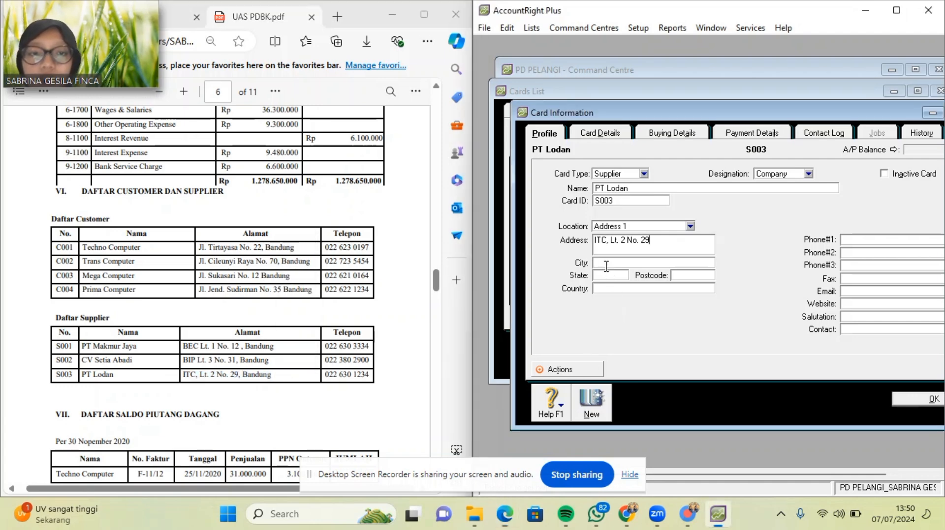
key(ctrl+v)
click(606, 277)
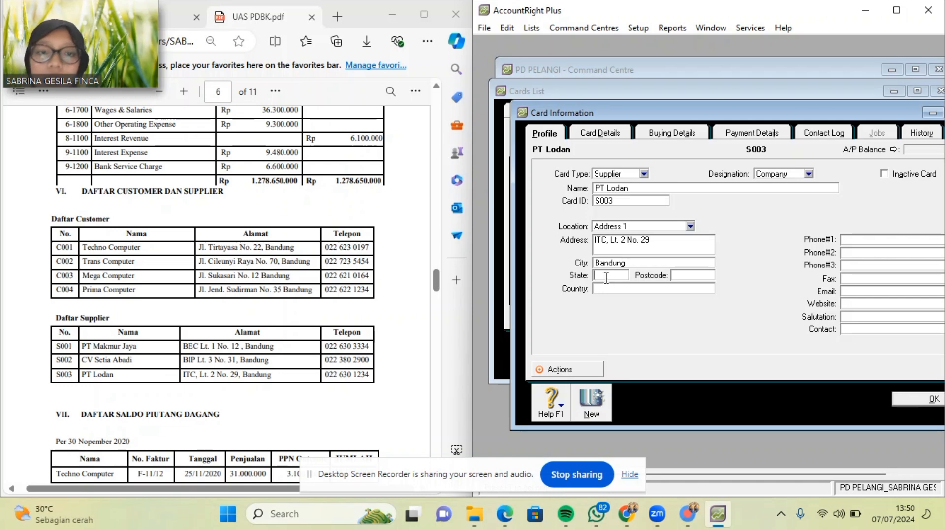
text(jA)
key(BackSpace)
key(BackSpace)
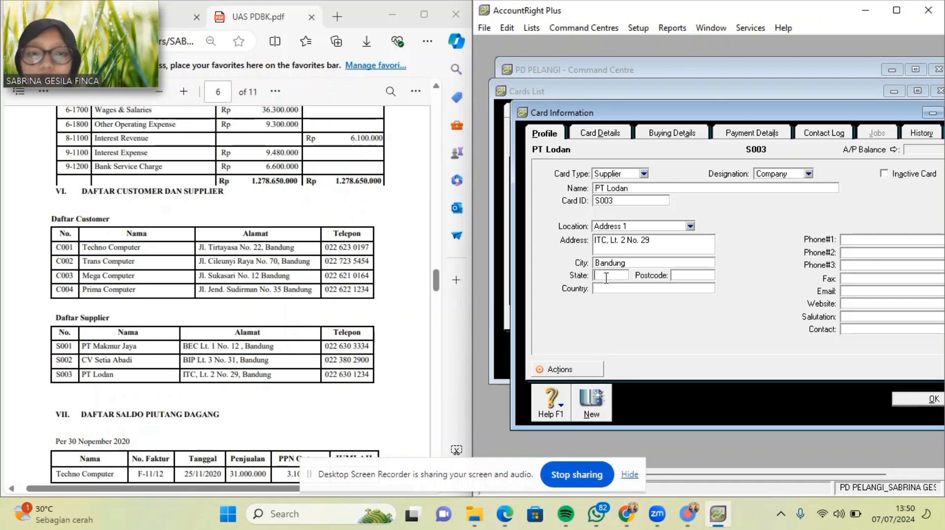
text(Jawa B)
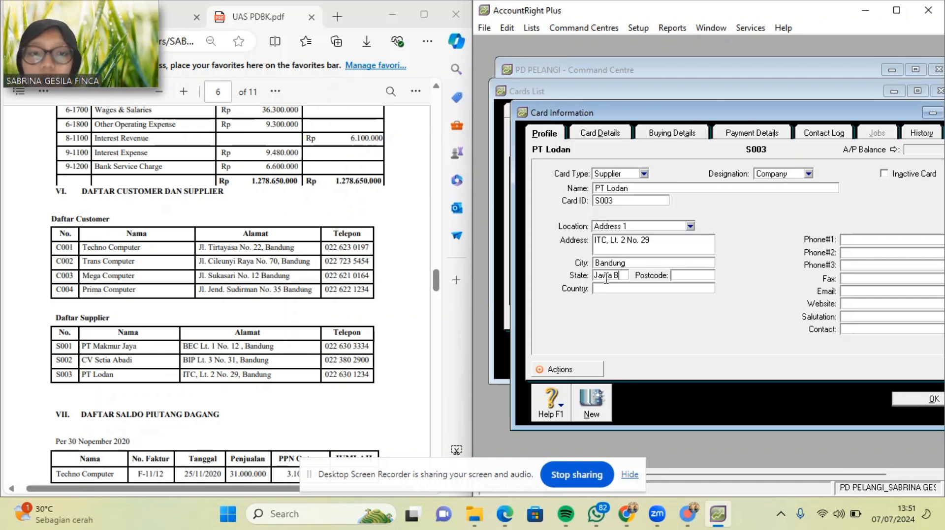
text(arat)
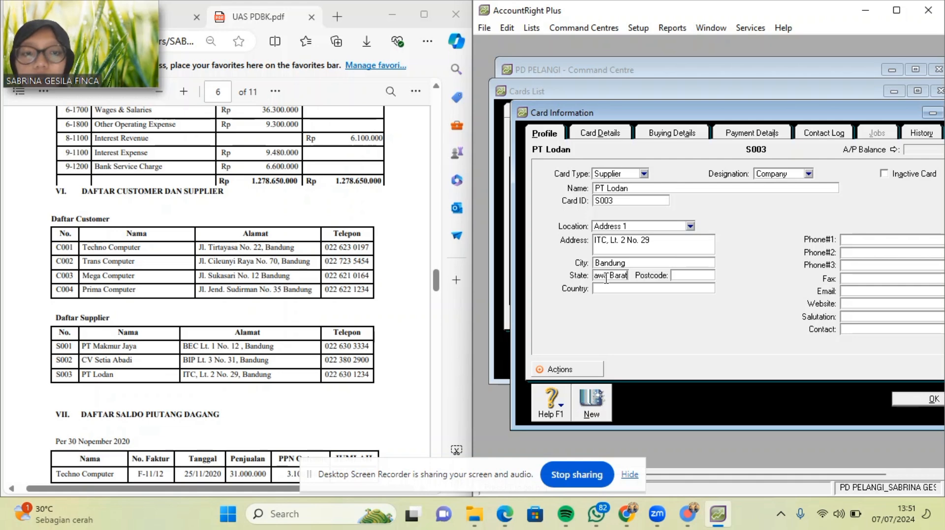
Set the country to Indonesia and paste the supplier's phone number.
click(606, 290)
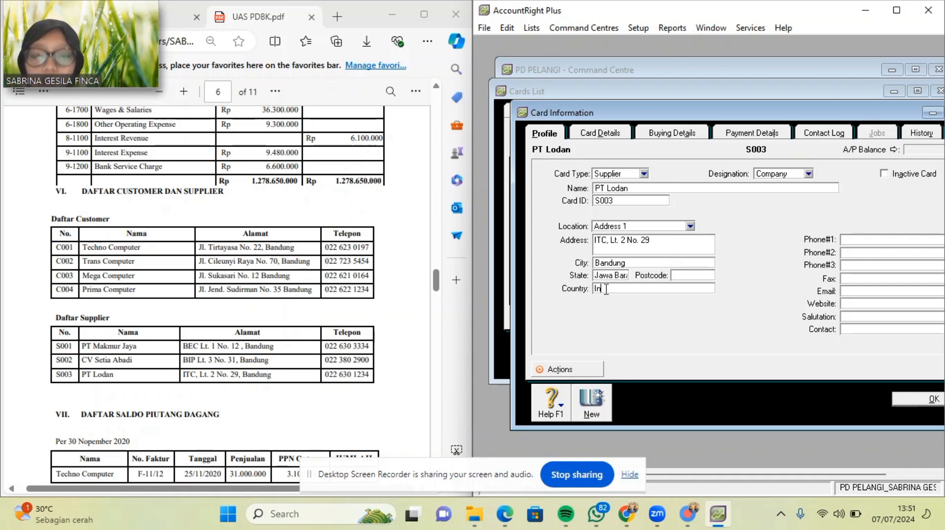
text(Indonesia)
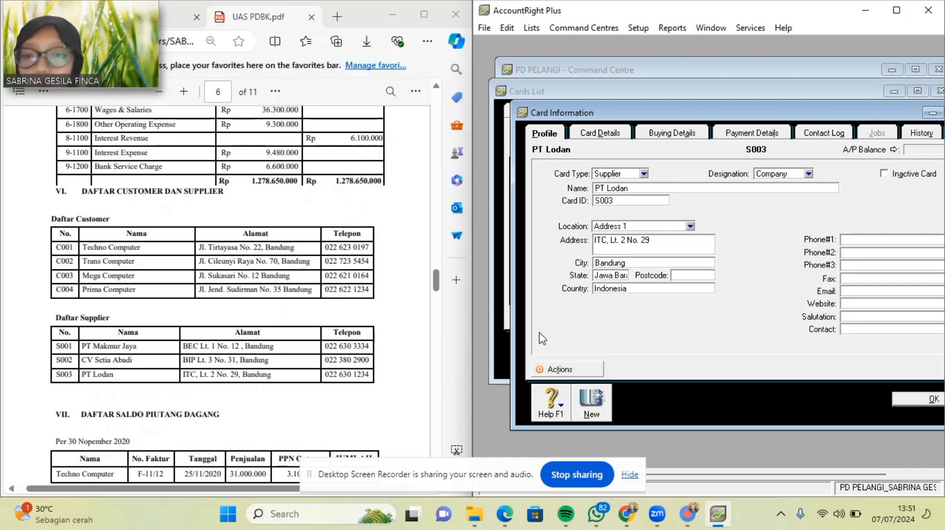
drag(327, 377, 370, 378)
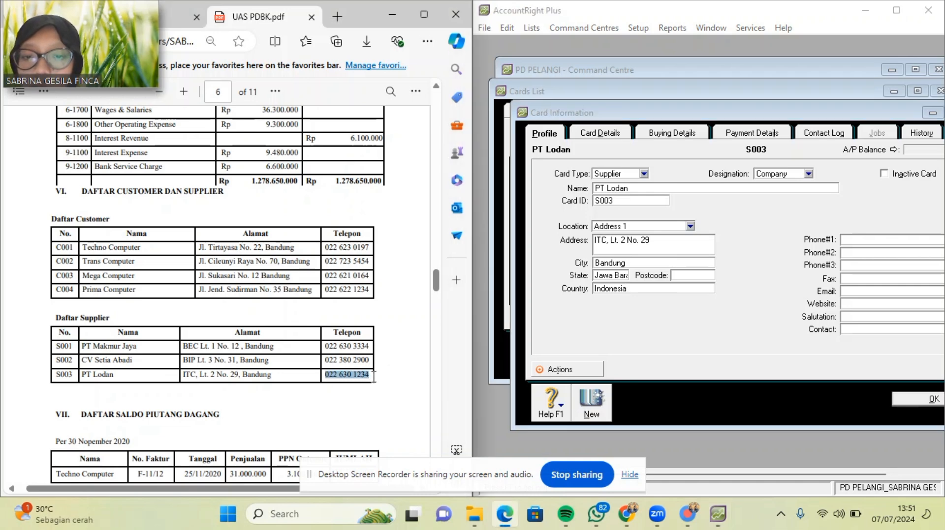
click(882, 238)
key(ctrl+v)
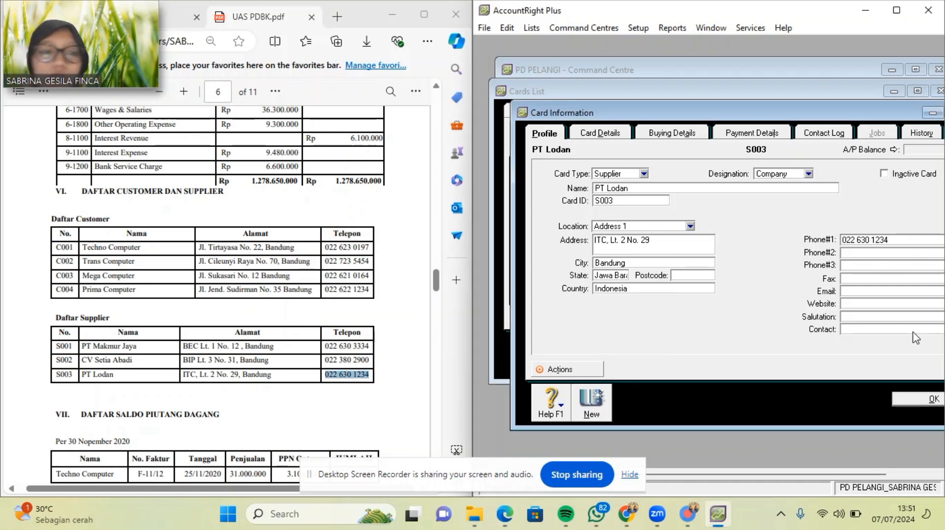
Save PT Lodan's card, check that suppliers S001–S003 are listed, and close the Cards List.
click(920, 397)
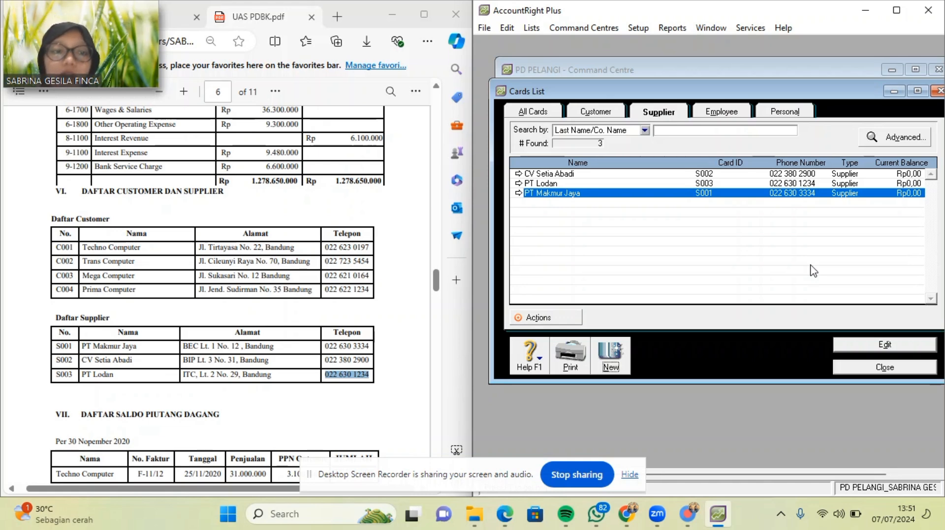
click(874, 370)
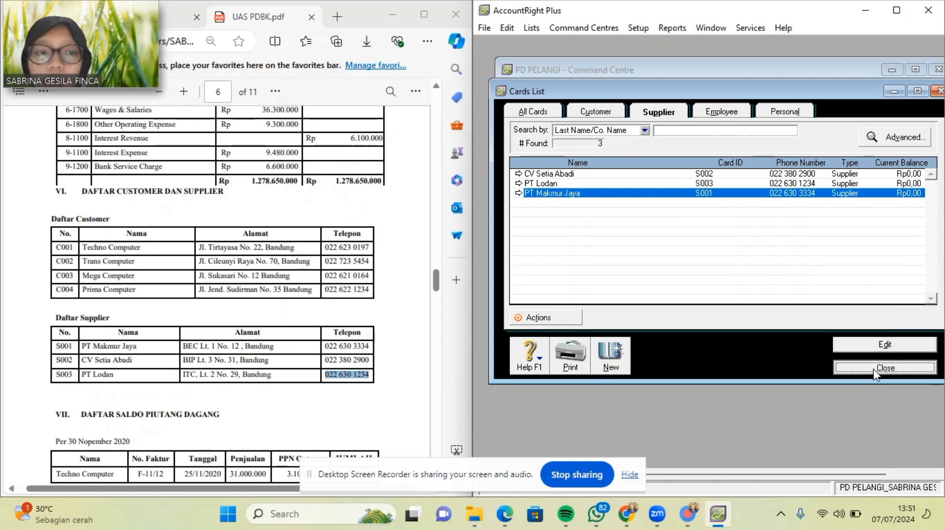
Open the customer opening balances from the Setup menu.
scroll(250, 348, down, 3)
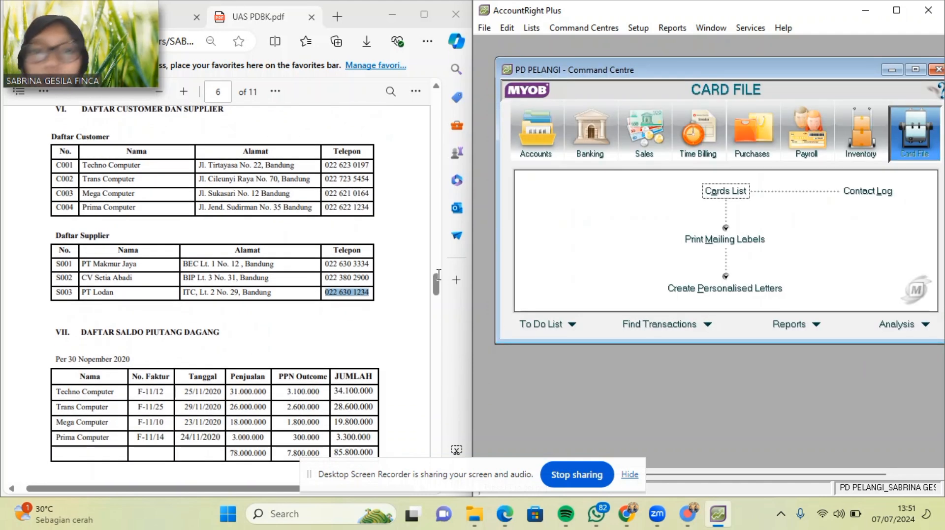
click(639, 28)
mouse_move(666, 79)
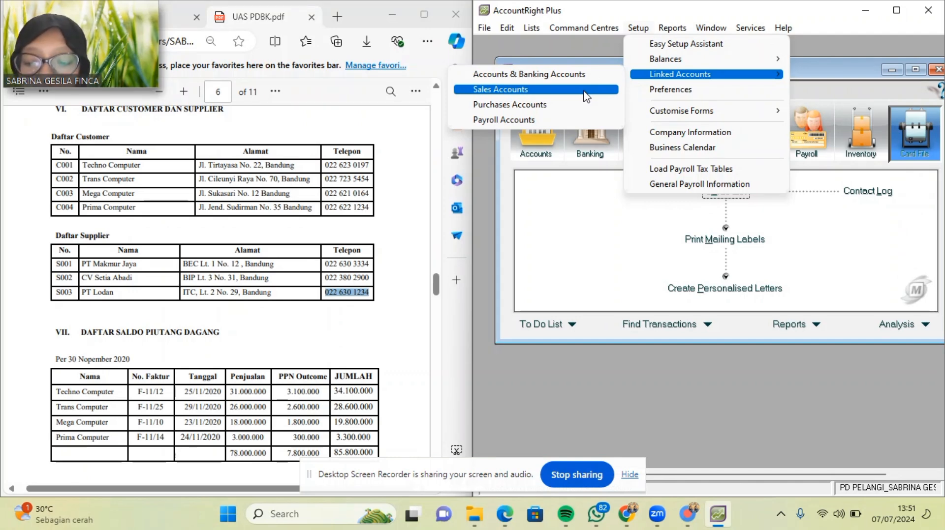
mouse_move(734, 69)
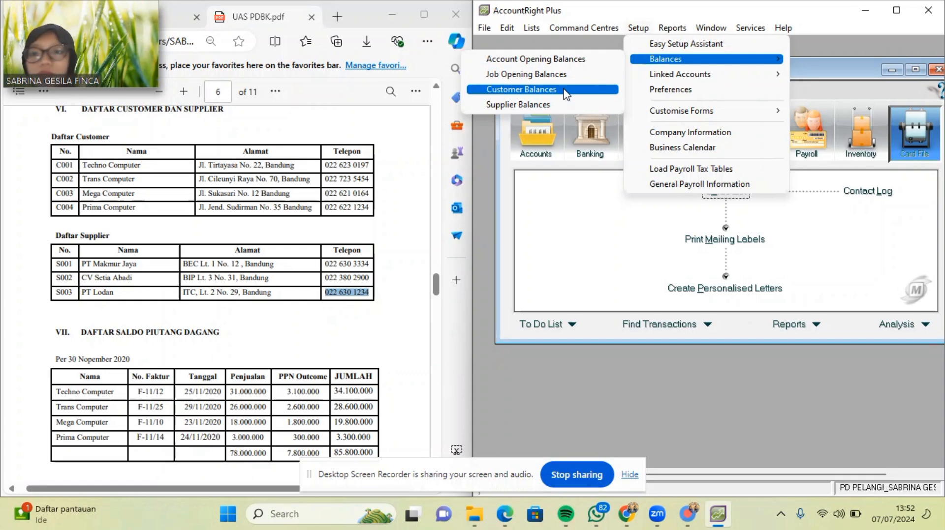
click(566, 91)
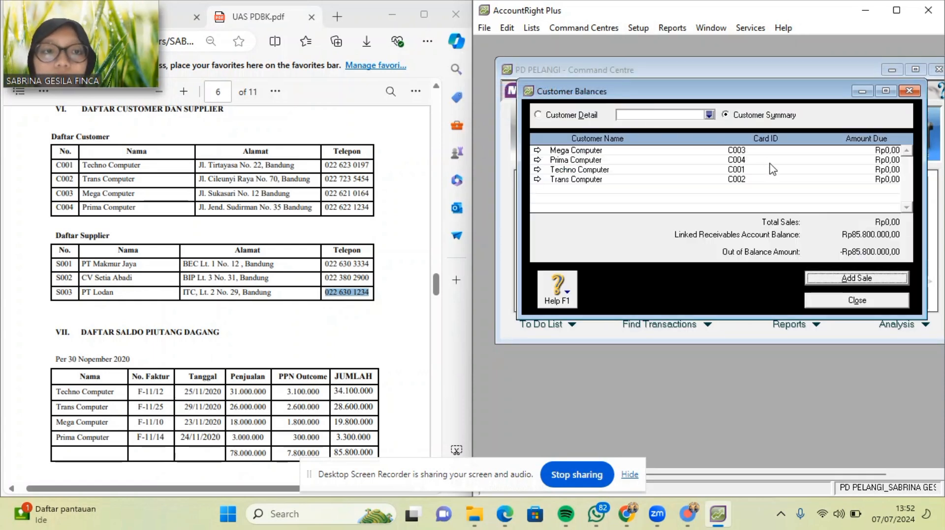
Add a historical sale for Techno Computer with C.O.D. payment terms.
click(855, 278)
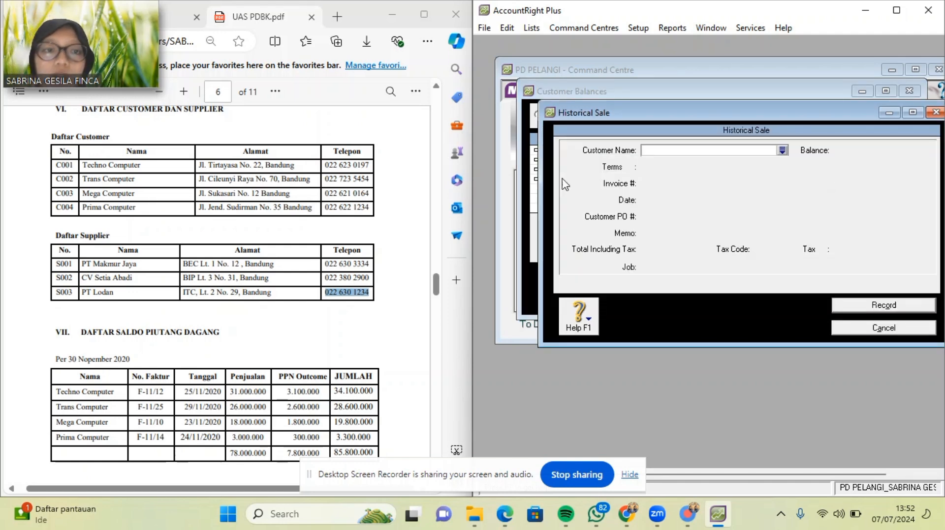
scroll(235, 200, down, 3)
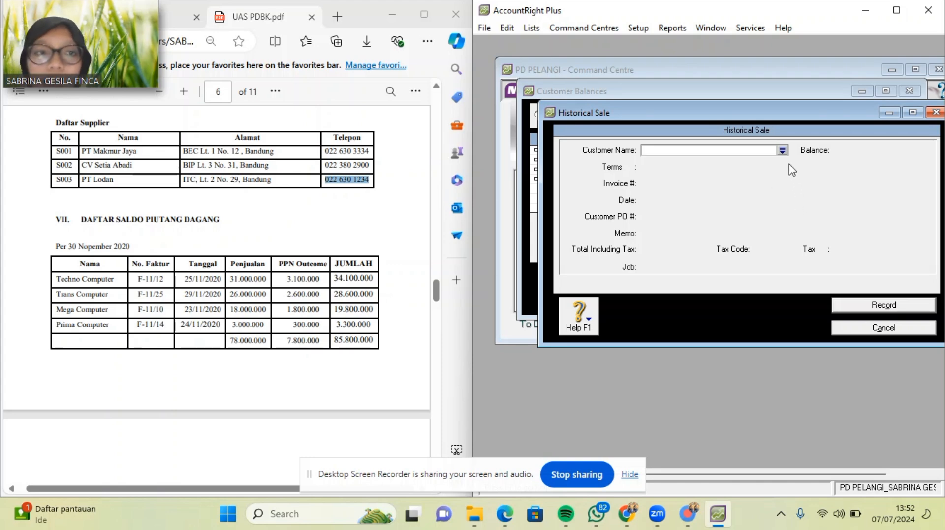
click(782, 150)
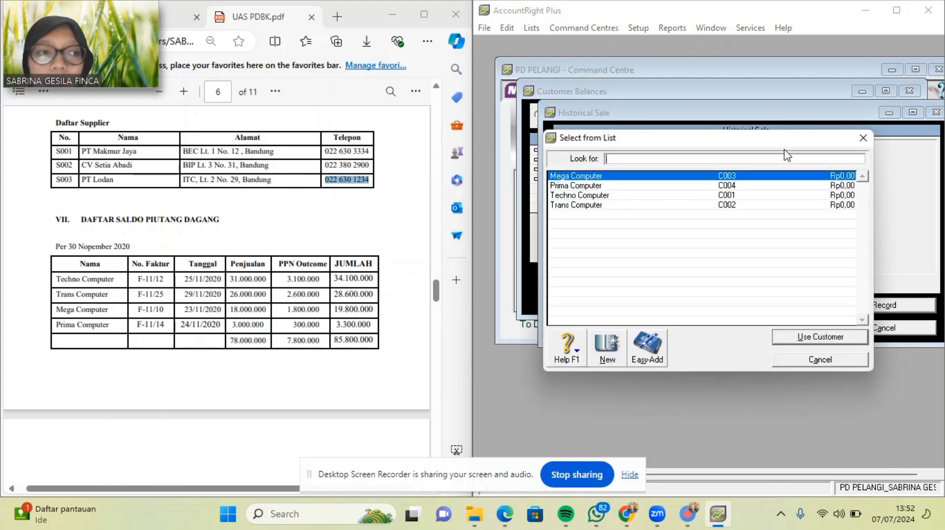
double_click(702, 197)
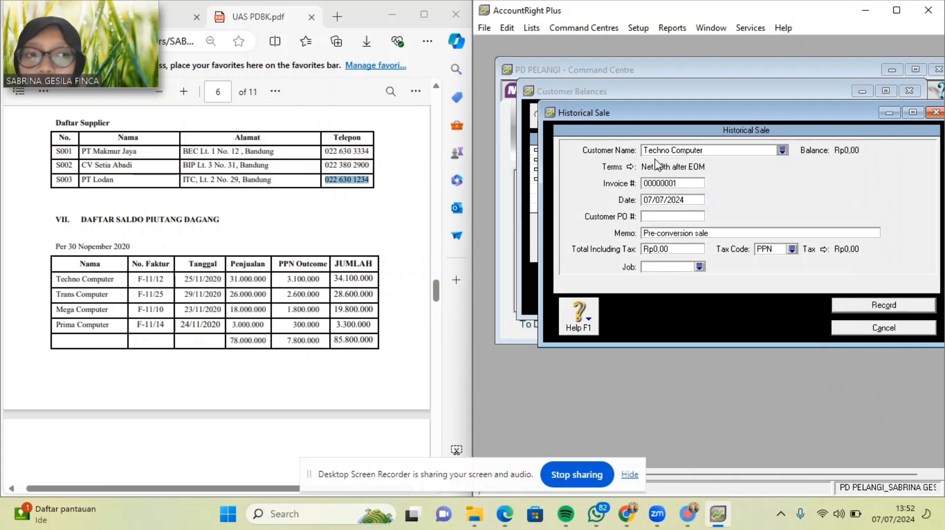
click(630, 168)
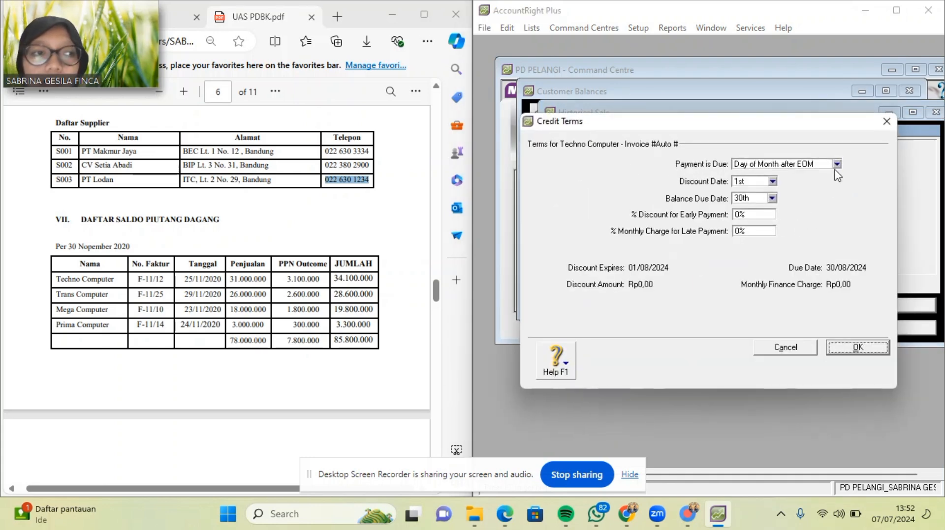
click(836, 164)
click(810, 178)
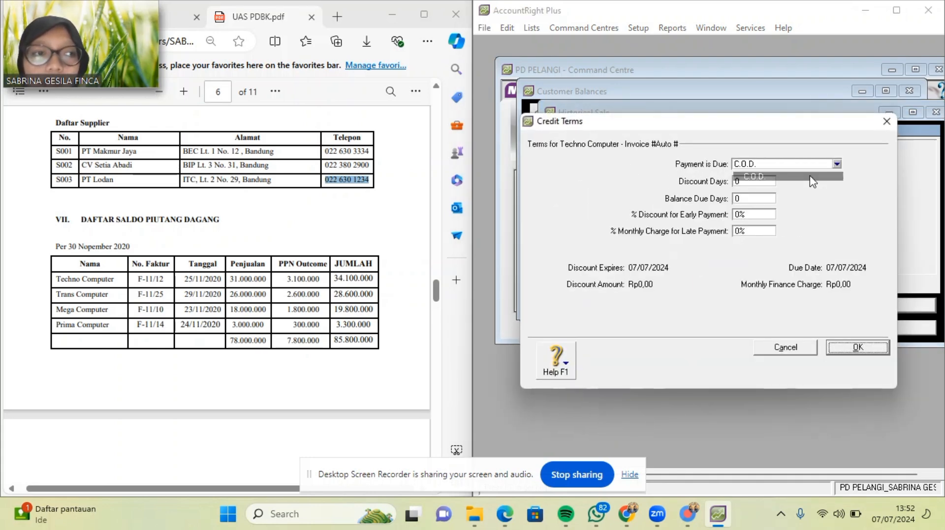
click(856, 347)
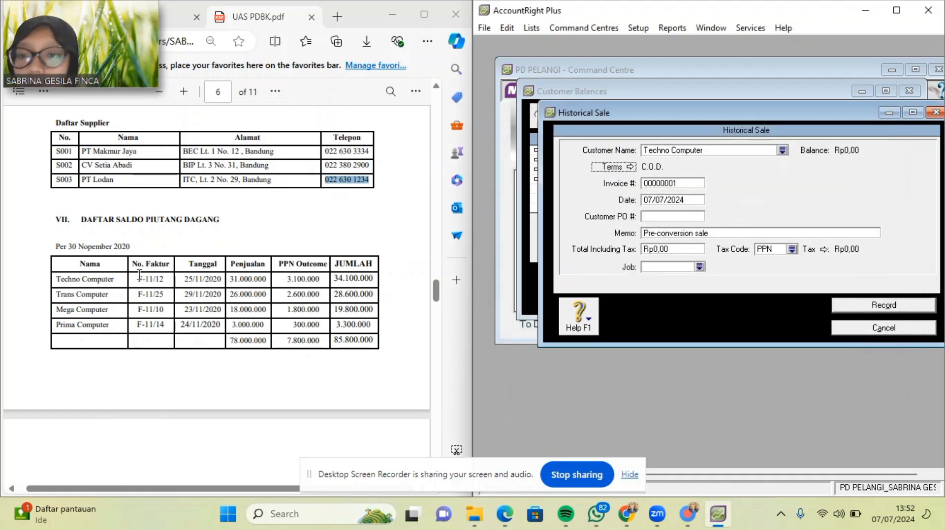
Enter invoice F-11/12 dated 25/11/2020 from the PDF receivables list.
drag(137, 279, 170, 280)
key(ctrl+c)
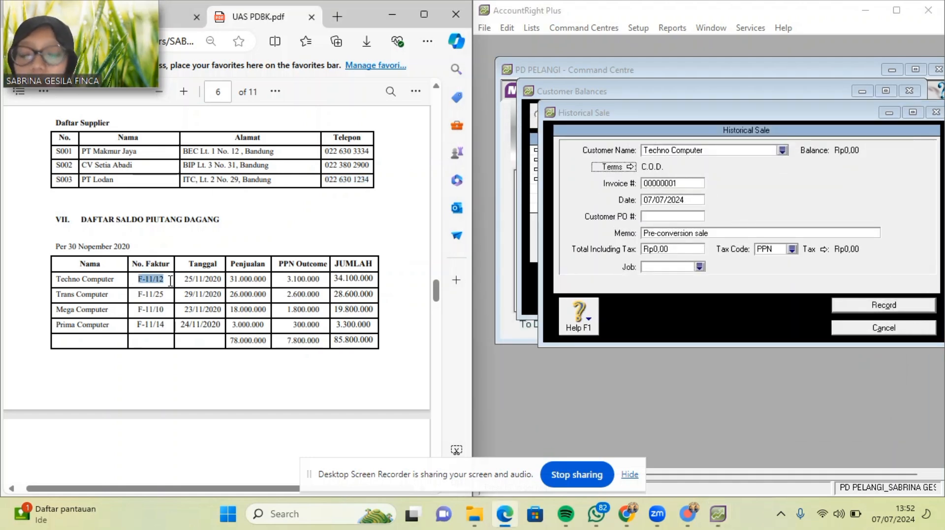
click(694, 185)
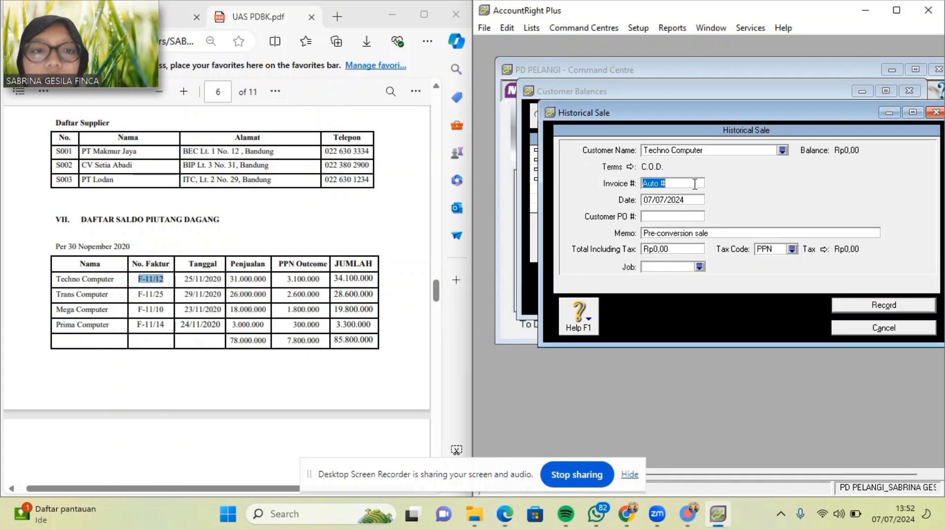
key(ctrl+v)
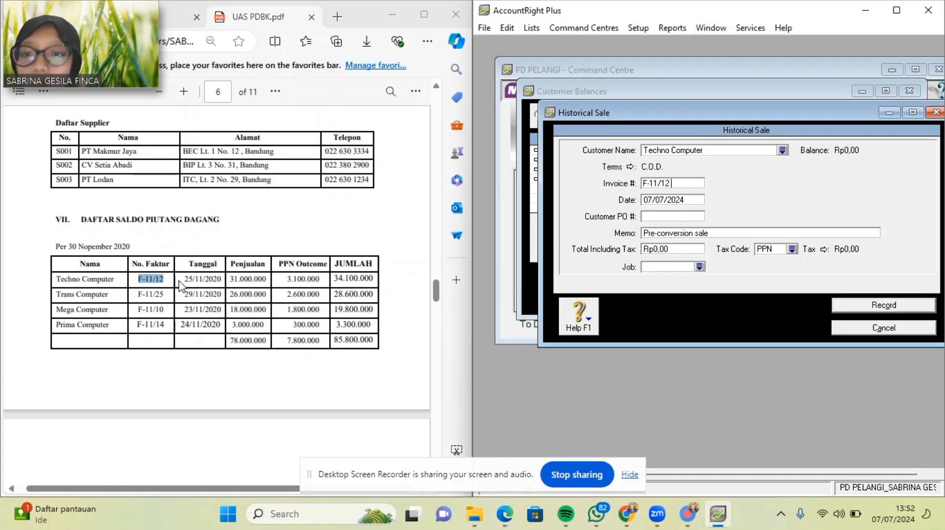
drag(184, 280, 219, 284)
key(ctrl+c)
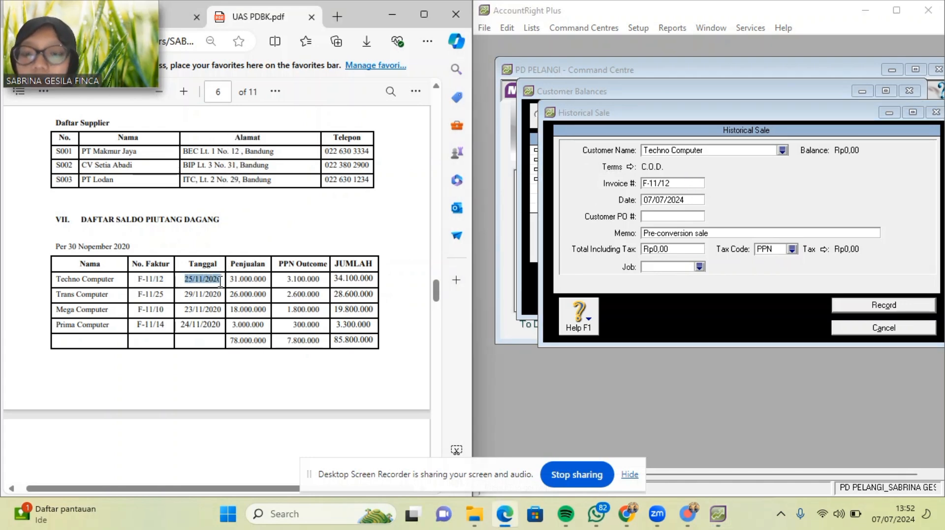
click(692, 200)
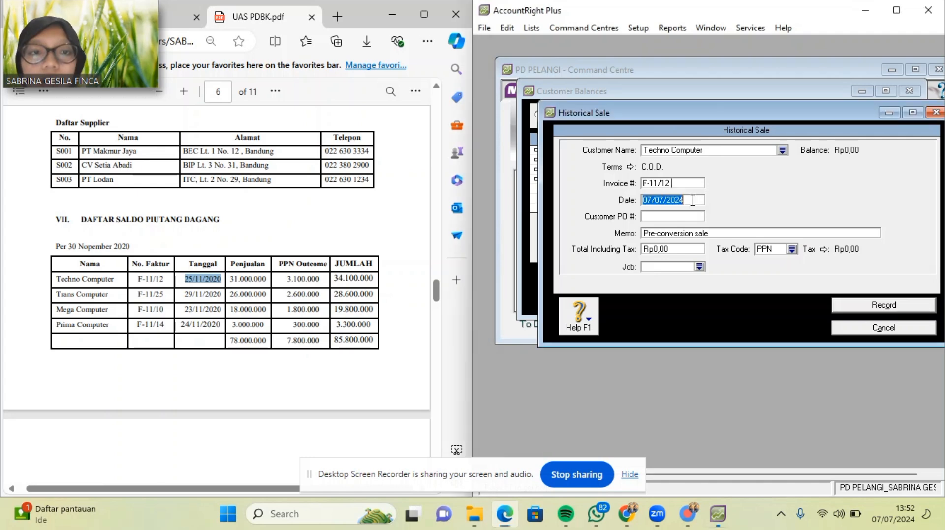
key(ctrl+v)
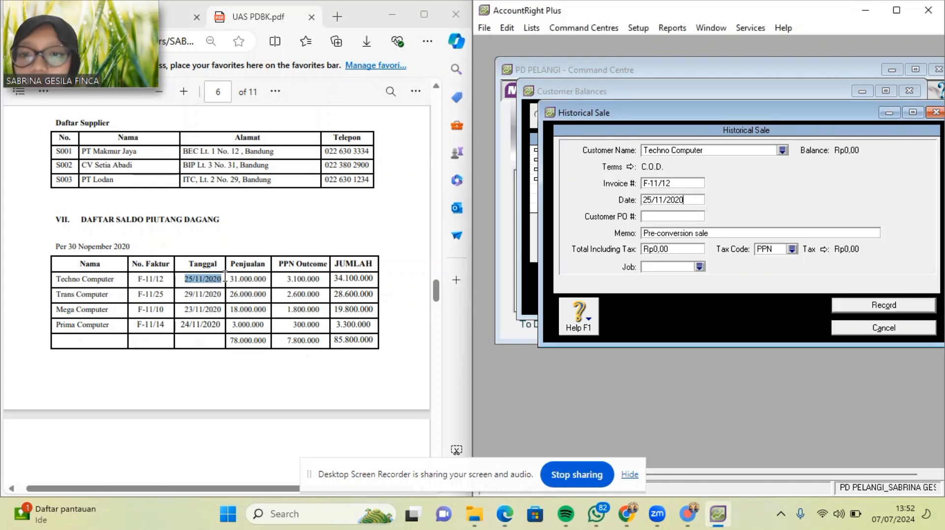
Enter a total of 34100000 and the memo SALDO AWAL PIUTANG DAGANG.
click(675, 250)
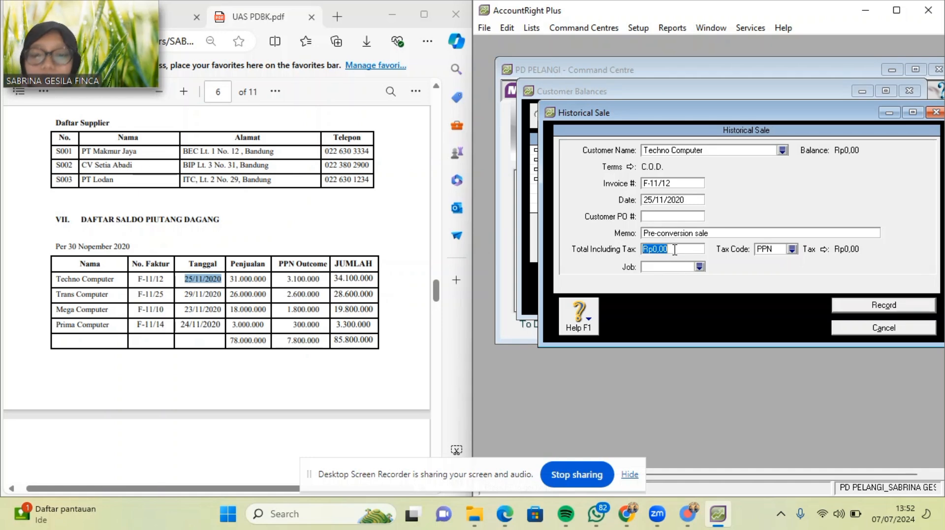
text(34100000)
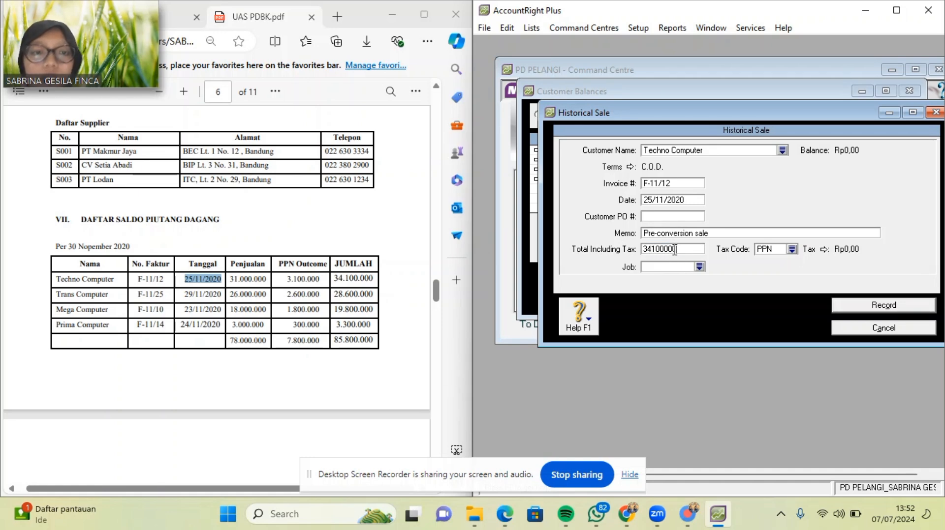
click(718, 236)
key(BackSpace)
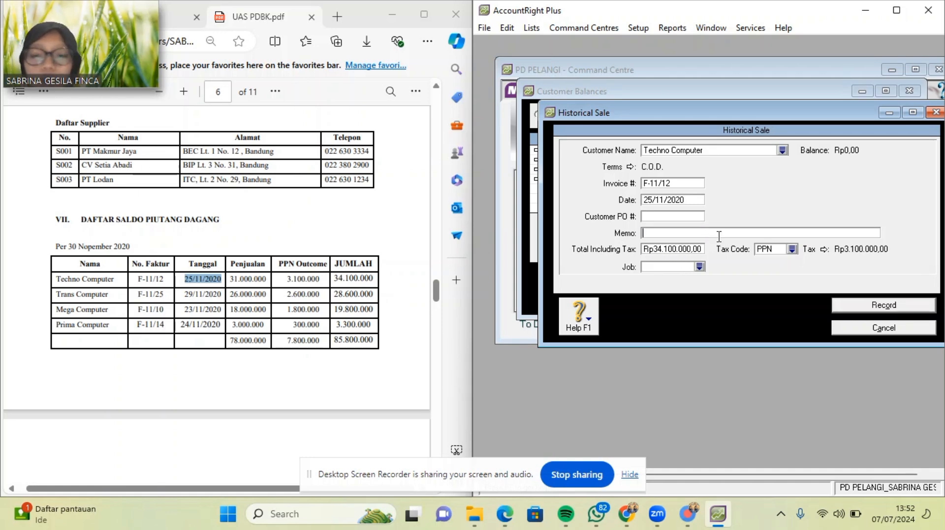
text(sald)
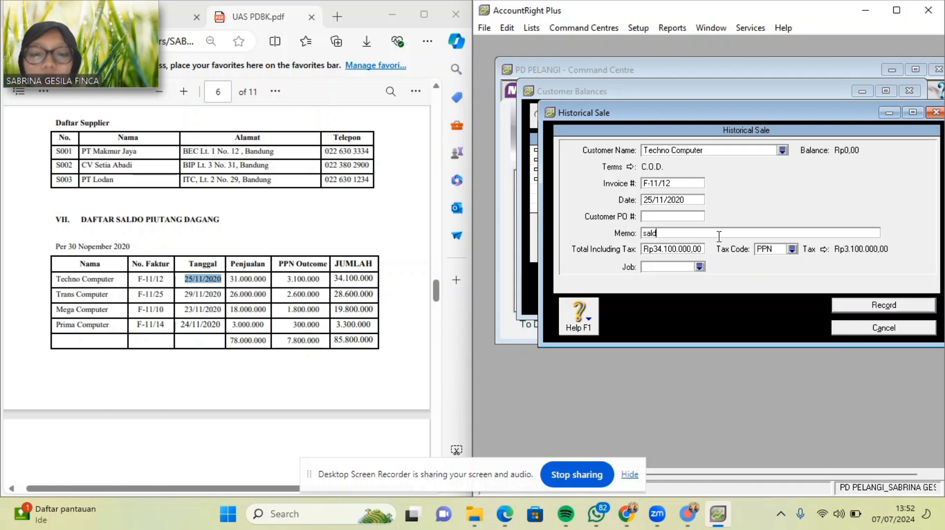
key(BackSpace)
key(BackSpace)
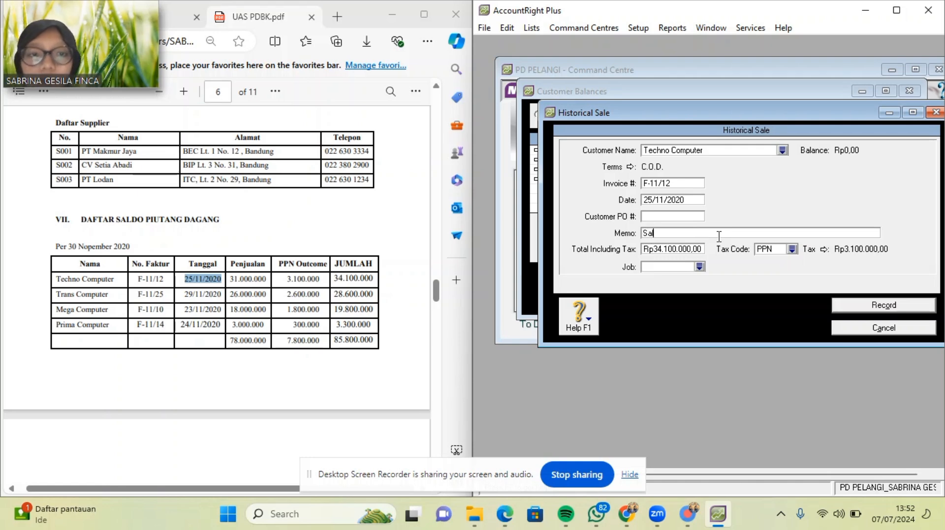
text(Saldo A)
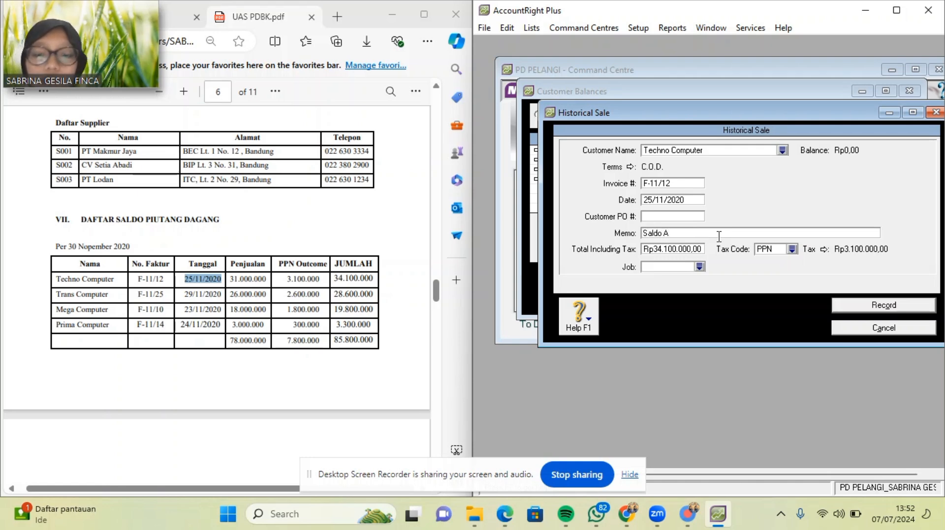
text(WA)
key(BackSpace)
key(BackSpace)
key(BackSpace)
key(BackSpace)
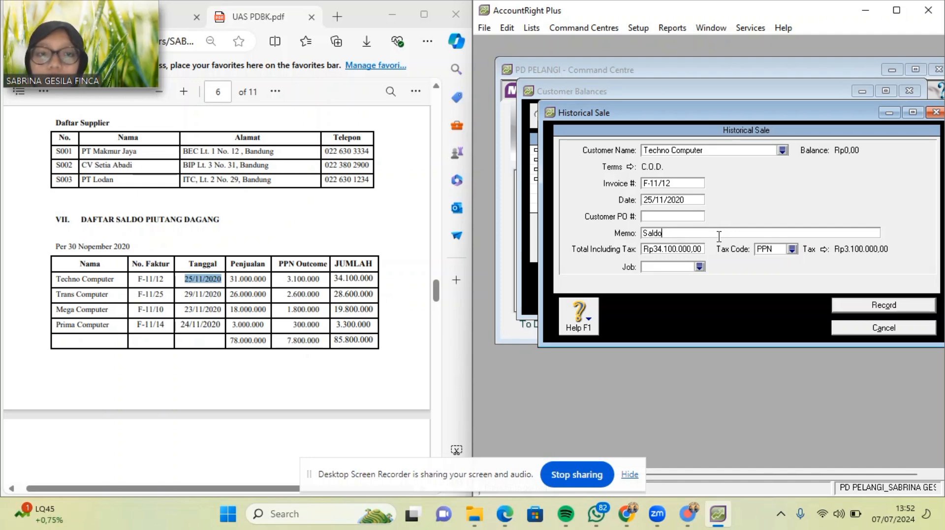
key(BackSpace)
key(BackSpace)
key(BackSpace)
key(BackSpace)
key(BackSpace)
text(SALDO)
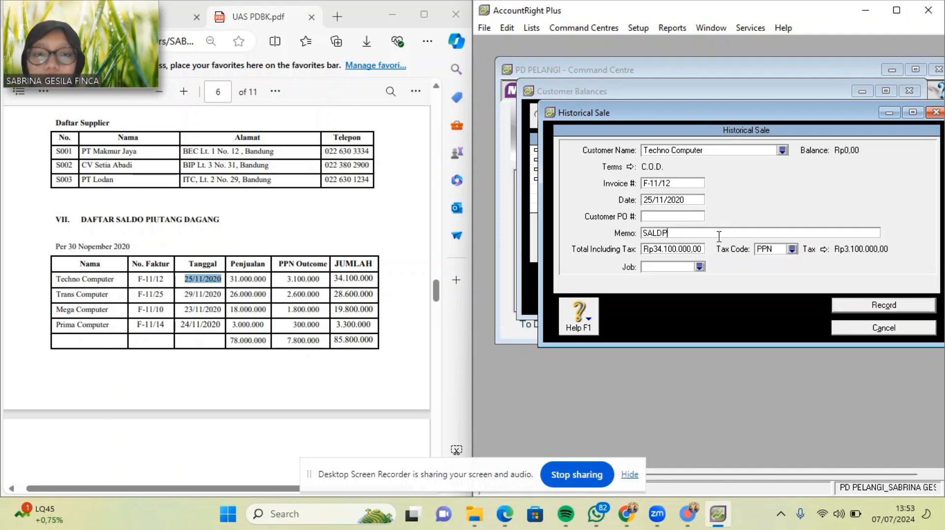
text( AWAL)
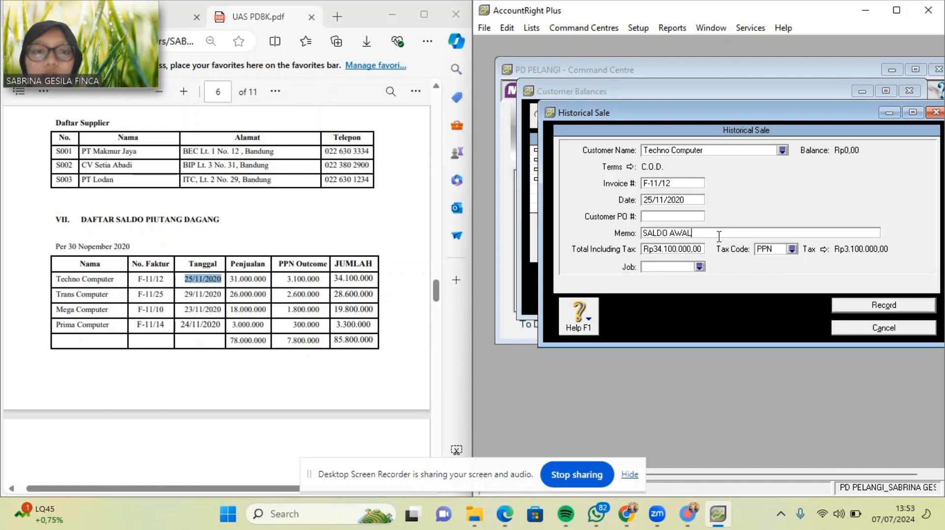
text( PIUTA)
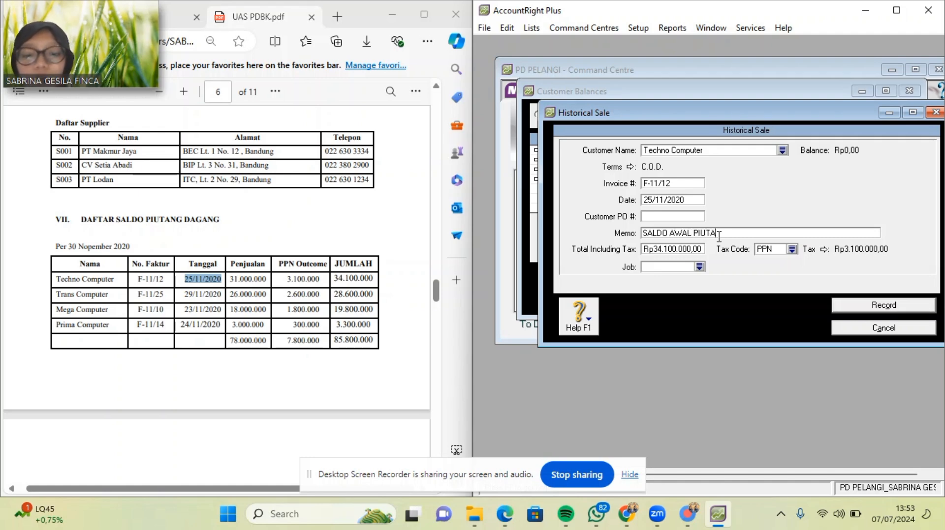
text(NG DAGANG)
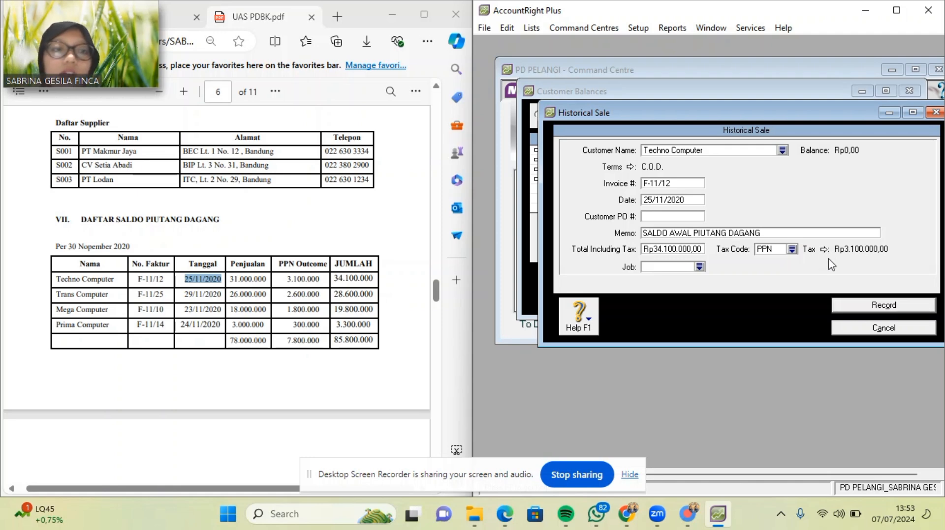
Apply tax code N-T and record the sale, acknowledging the cash-basis notice.
click(791, 250)
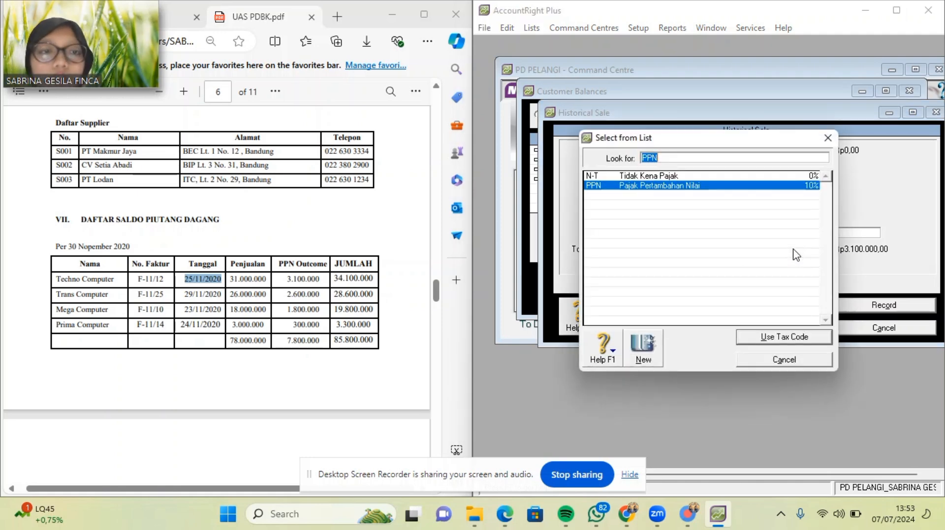
double_click(778, 177)
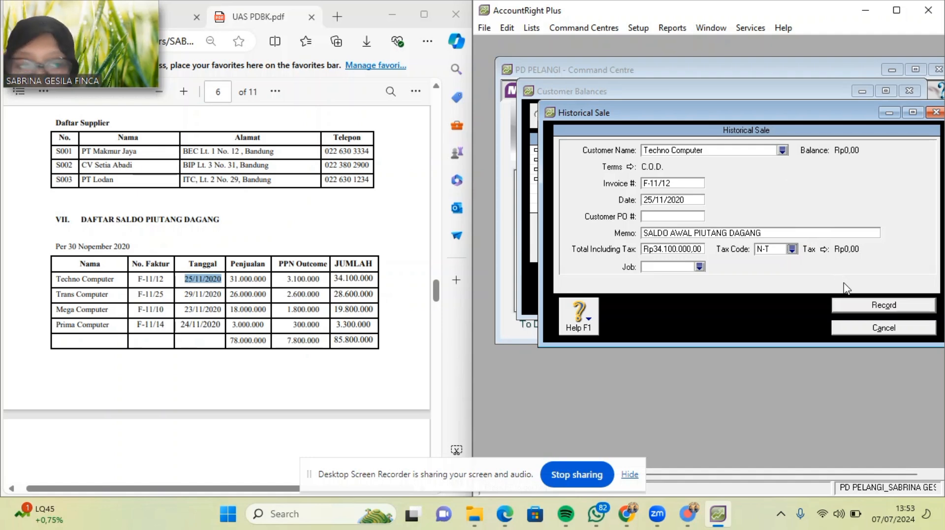
click(856, 307)
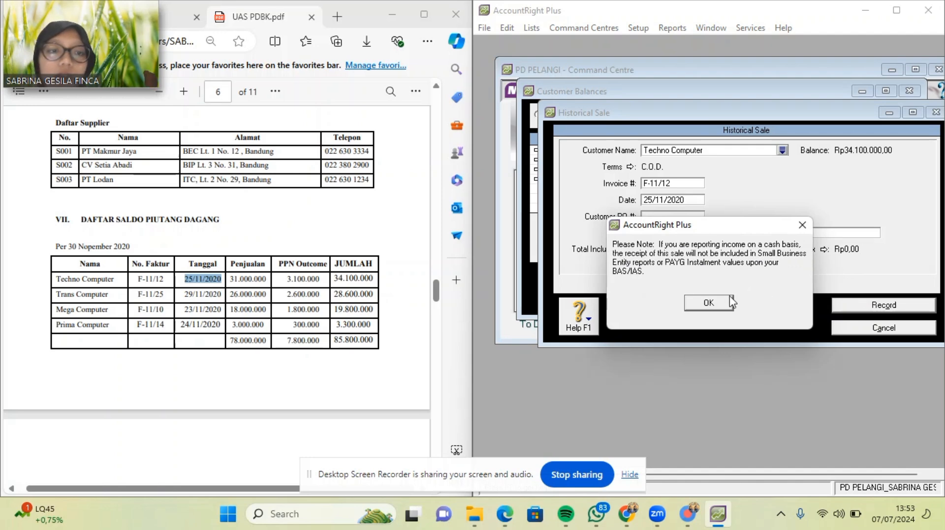
click(716, 303)
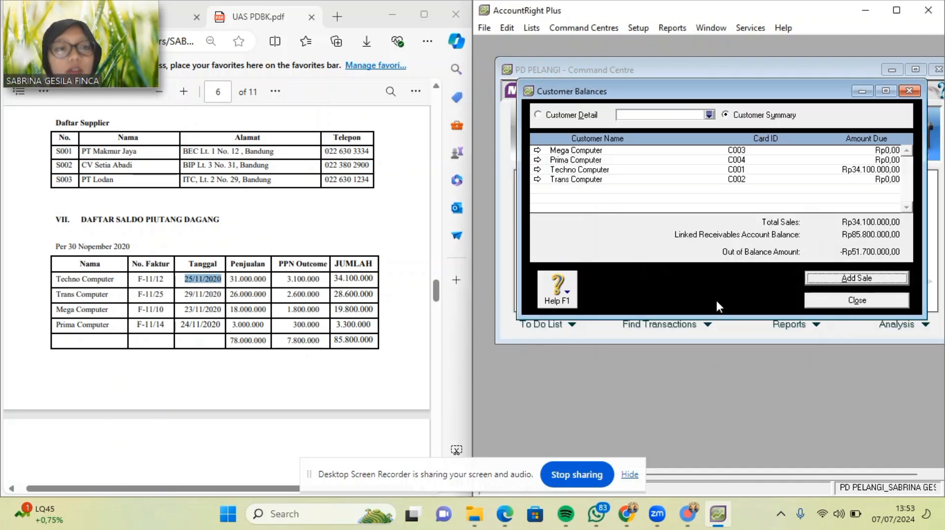
Add a historical sale for Trans Computer with C.O.D. payment terms.
click(829, 277)
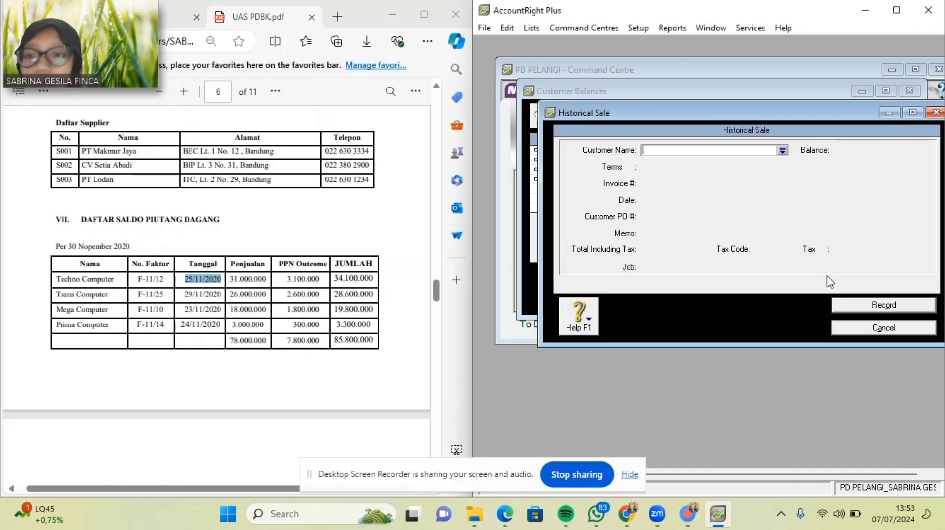
click(782, 151)
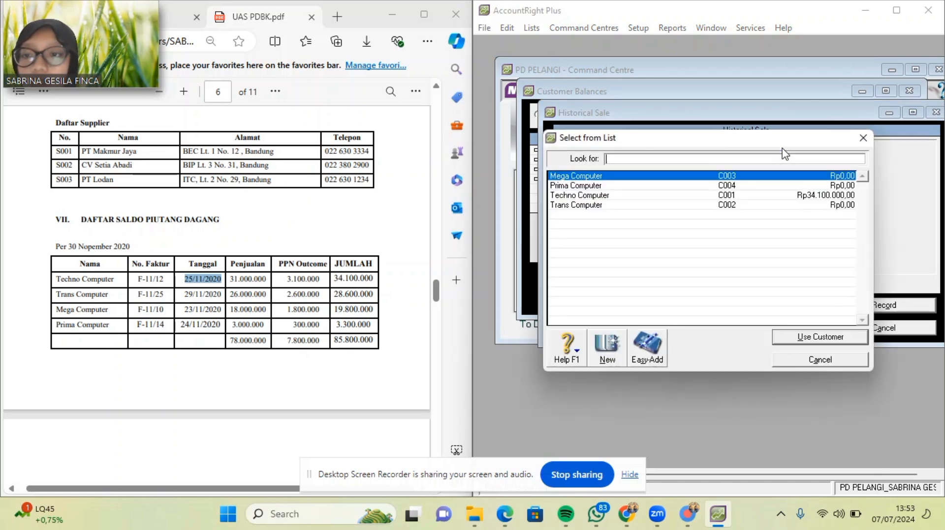
double_click(619, 205)
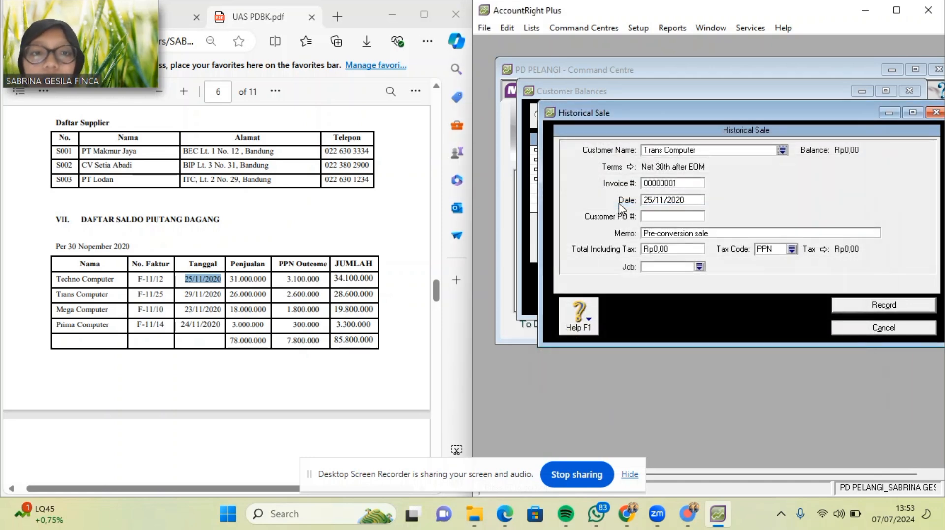
click(630, 168)
click(836, 164)
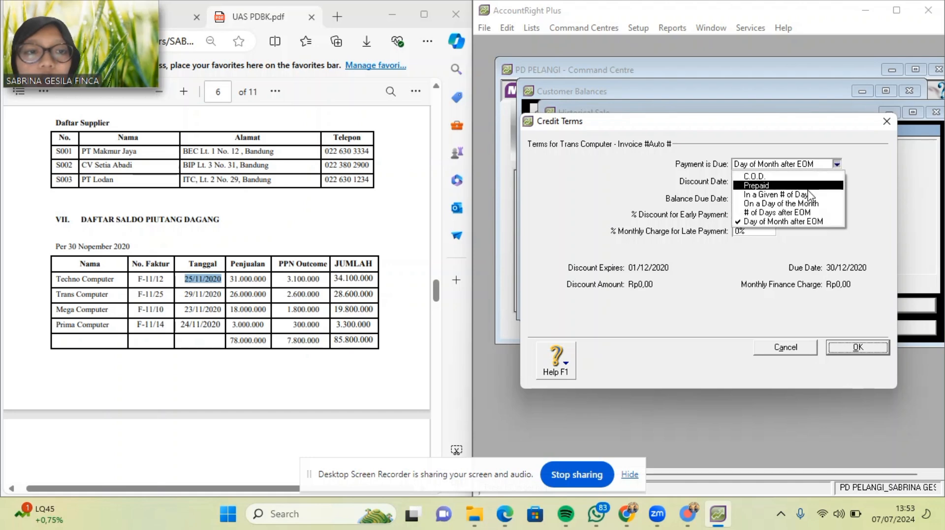
click(810, 177)
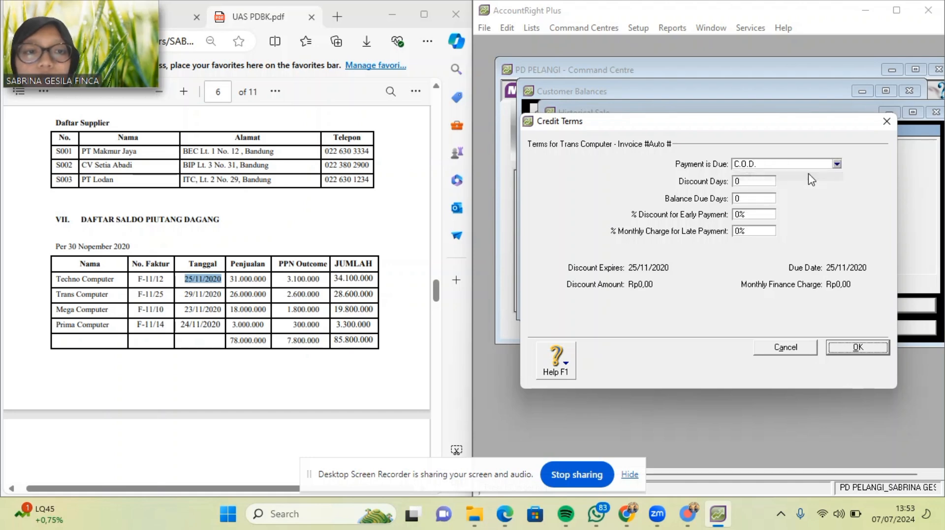
click(849, 350)
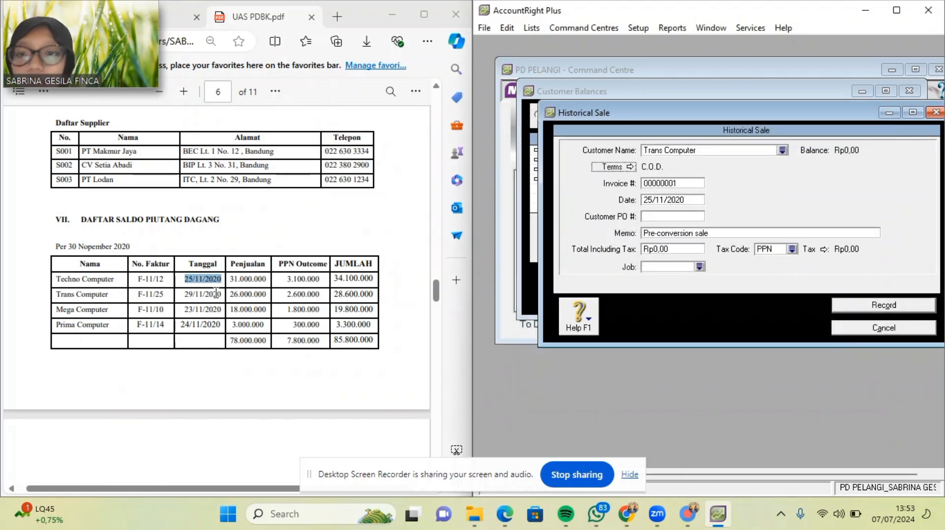
Paste invoice F-11/25 and select the date field for 29/11/2020.
drag(136, 295, 168, 296)
key(ctrl+c)
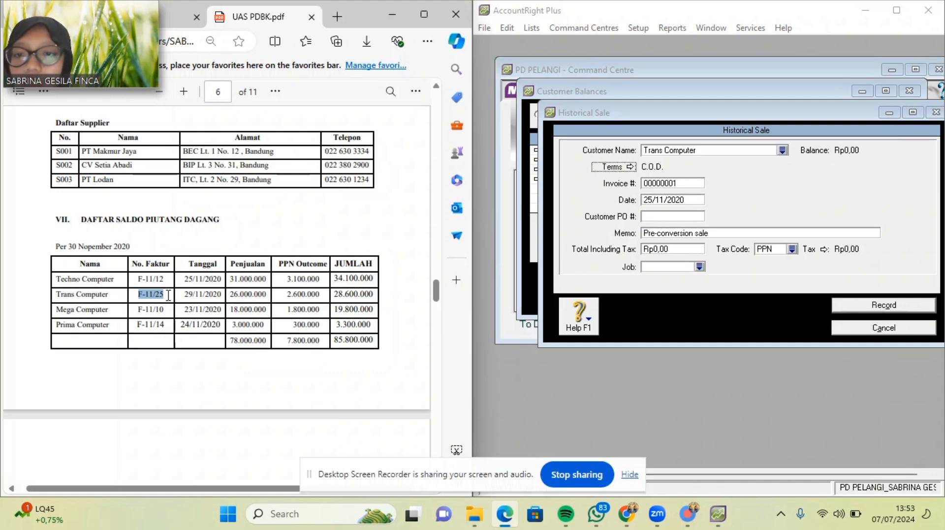
click(685, 183)
key(ctrl+v)
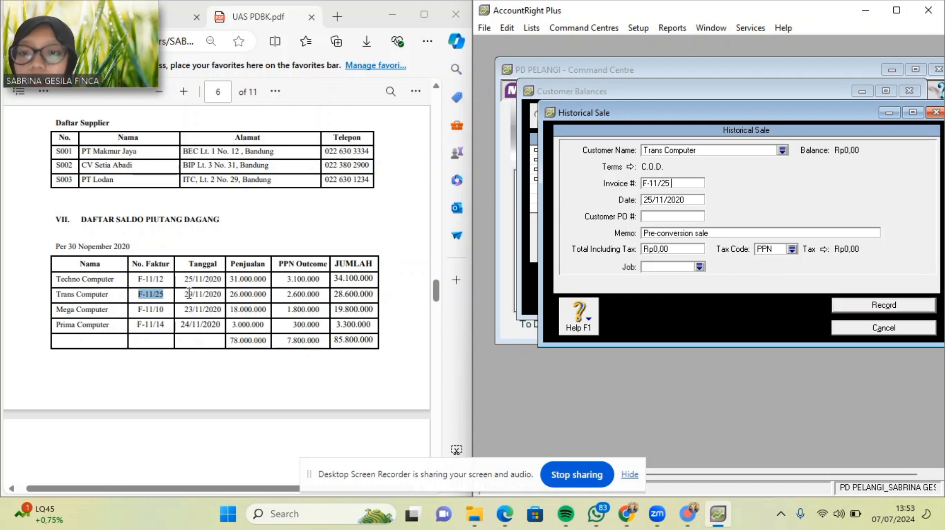
drag(185, 294, 224, 294)
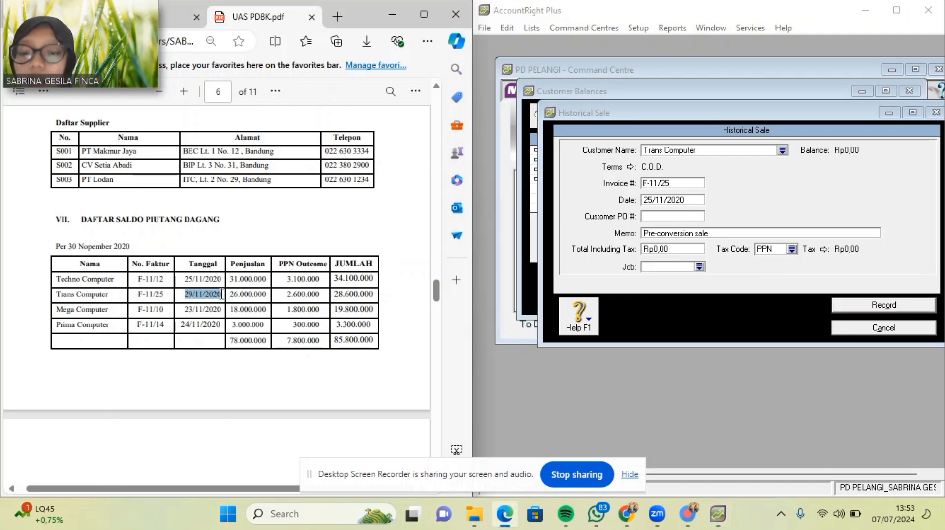
click(713, 205)
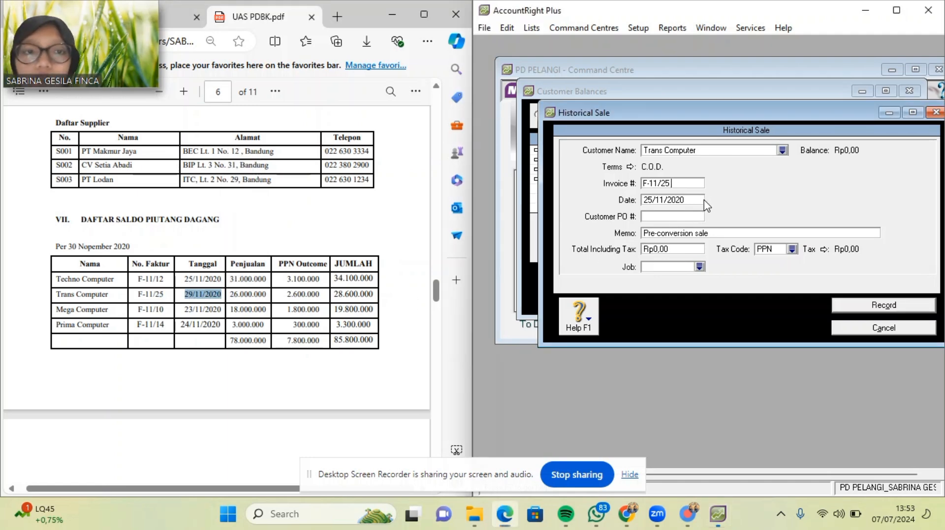
click(692, 200)
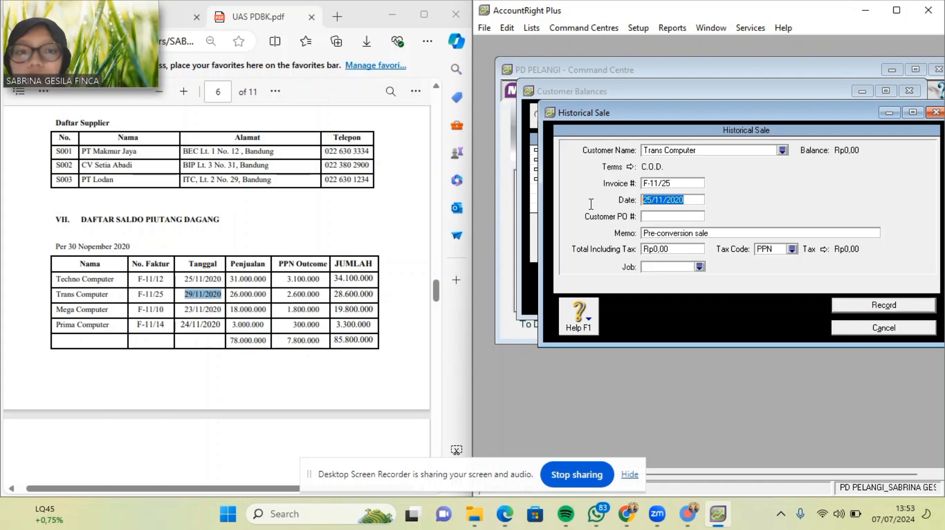
Set date 29/11/2020, memo SALDO AWAL PIUTANG DAGANG and the Rp28.600.000 total.
text(29/11/2020)
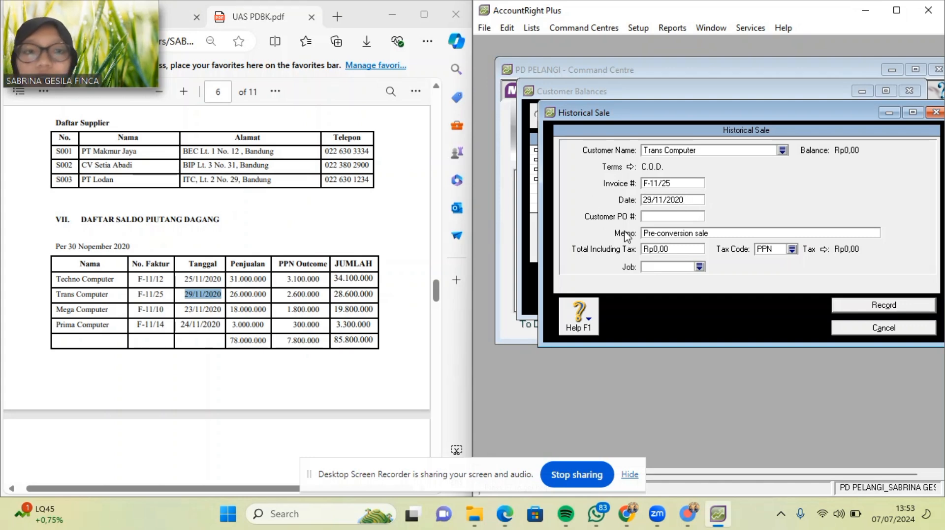
click(740, 233)
key(BackSpace)
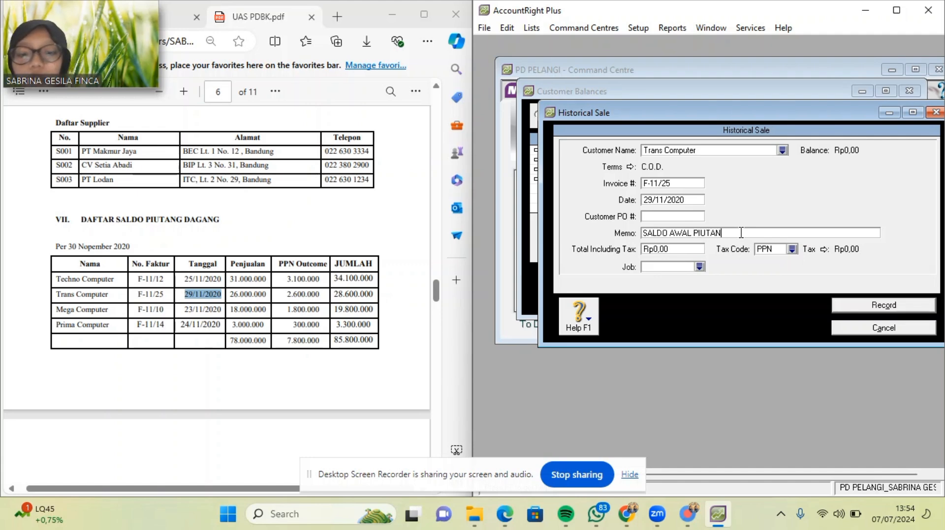
text(SALDO AWAL PIUTANG DAGANG)
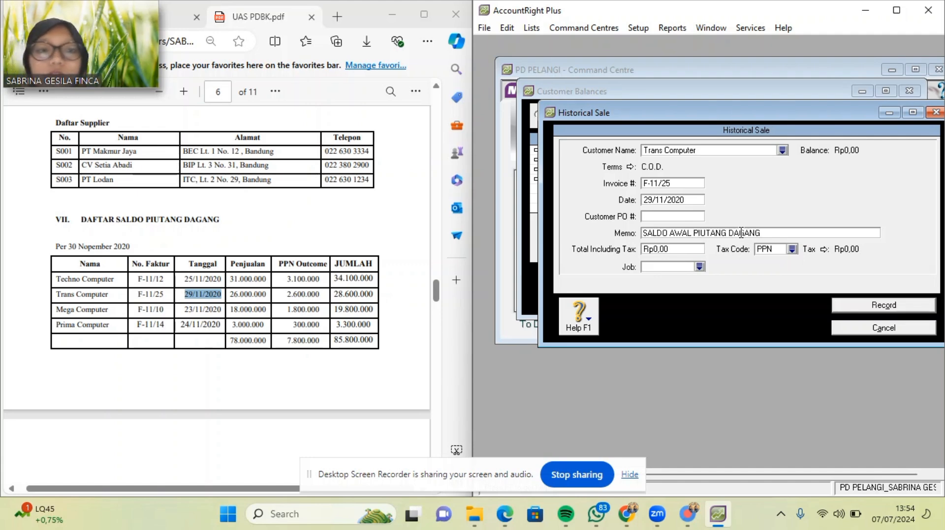
click(688, 247)
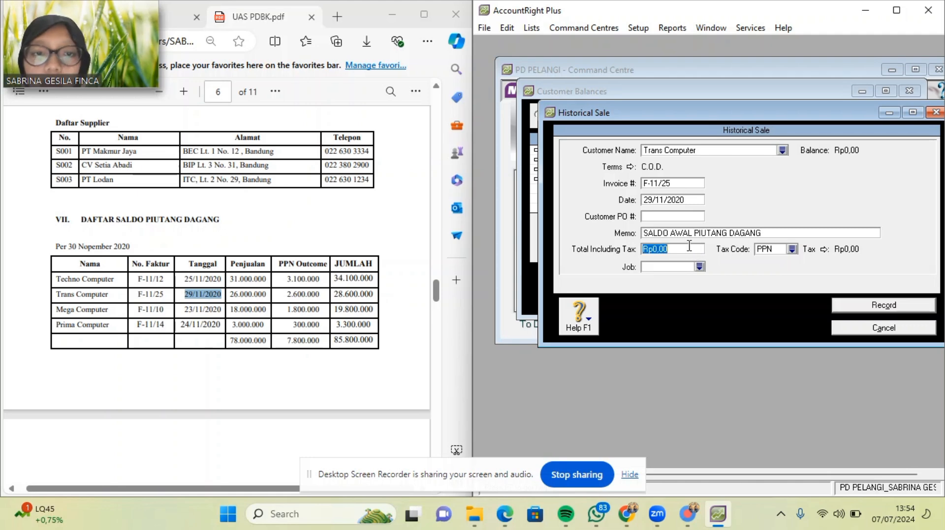
key(BackSpace)
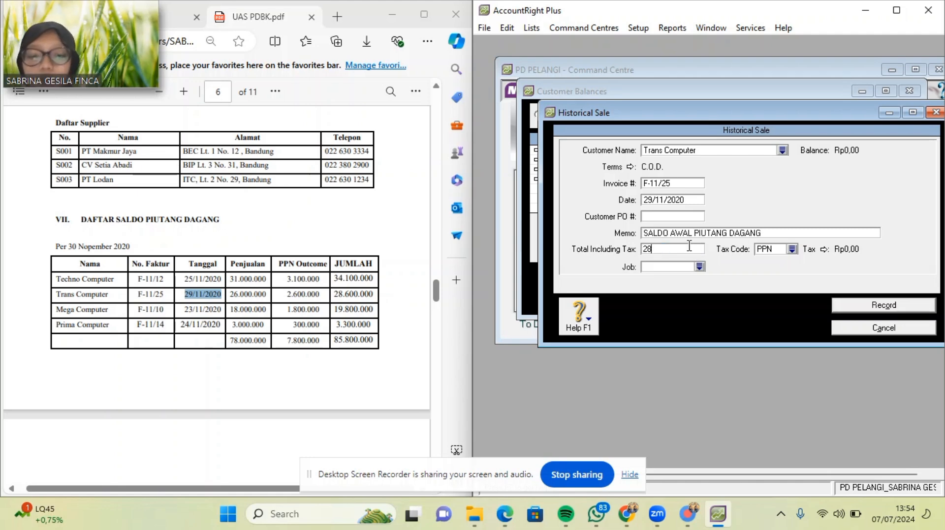
text(28500000)
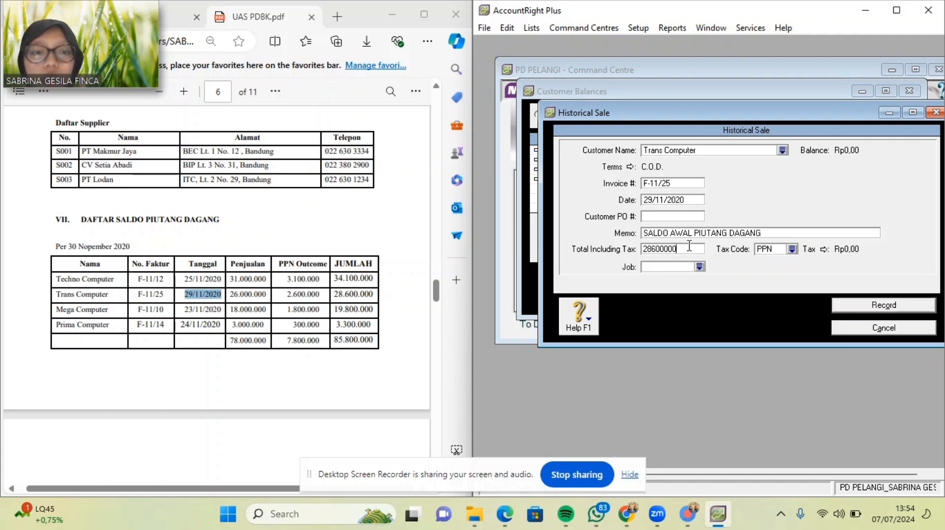
Apply tax code N-T and record Trans Computer's sale, dismissing the notice.
click(792, 248)
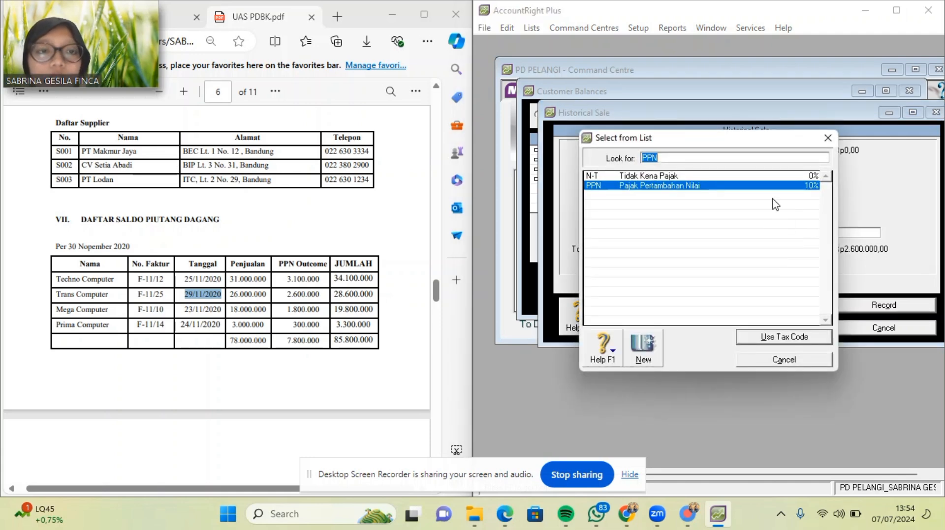
double_click(765, 176)
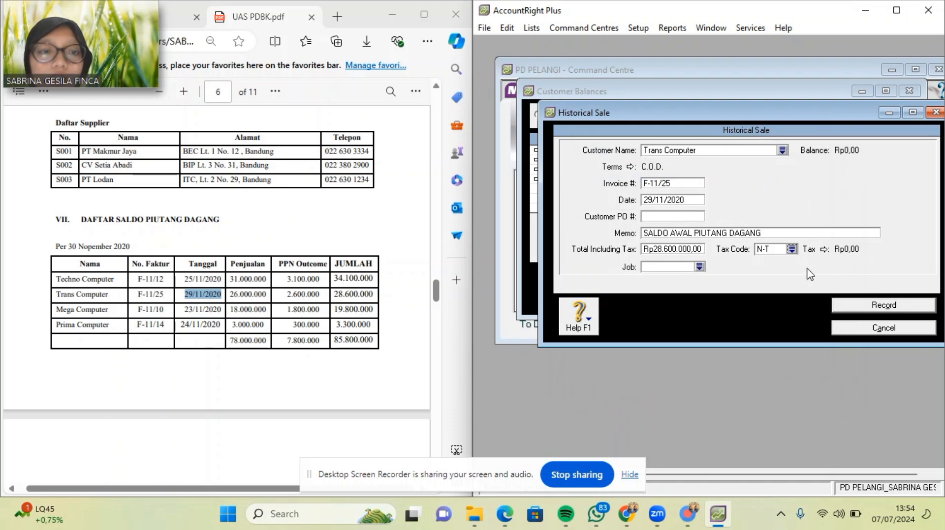
click(853, 309)
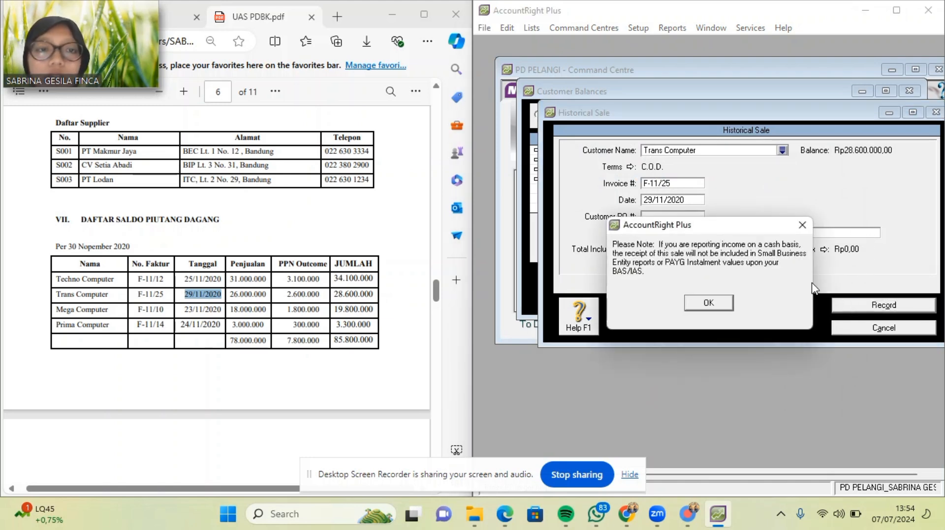
click(709, 303)
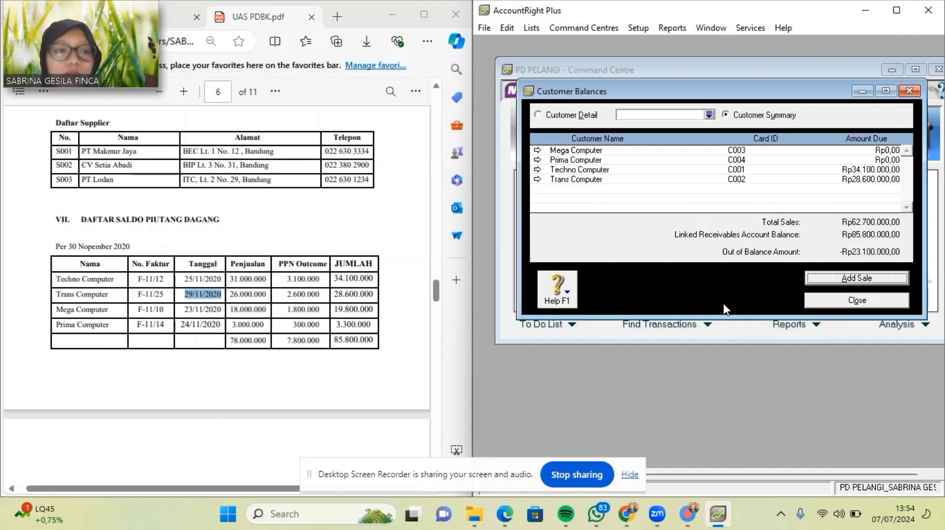
Add a historical sale for Mega Computer with C.O.D. payment terms.
click(842, 279)
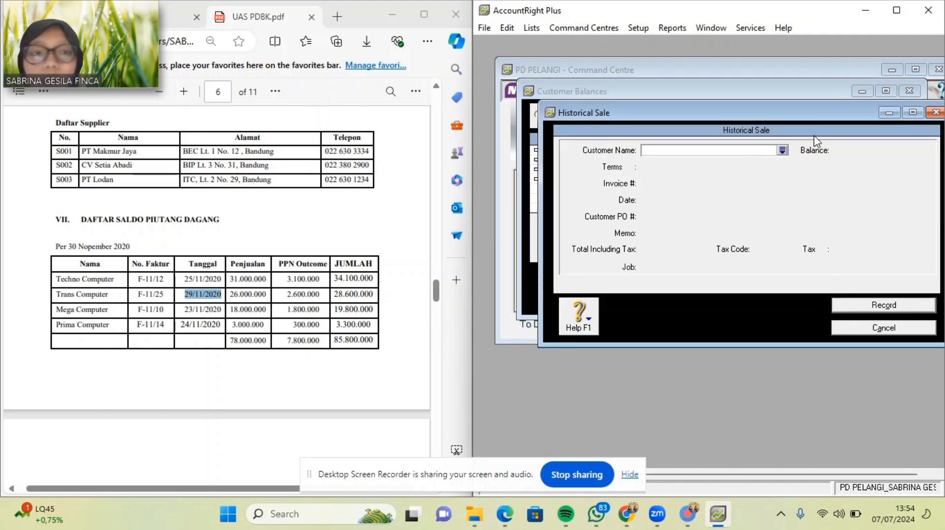
click(782, 151)
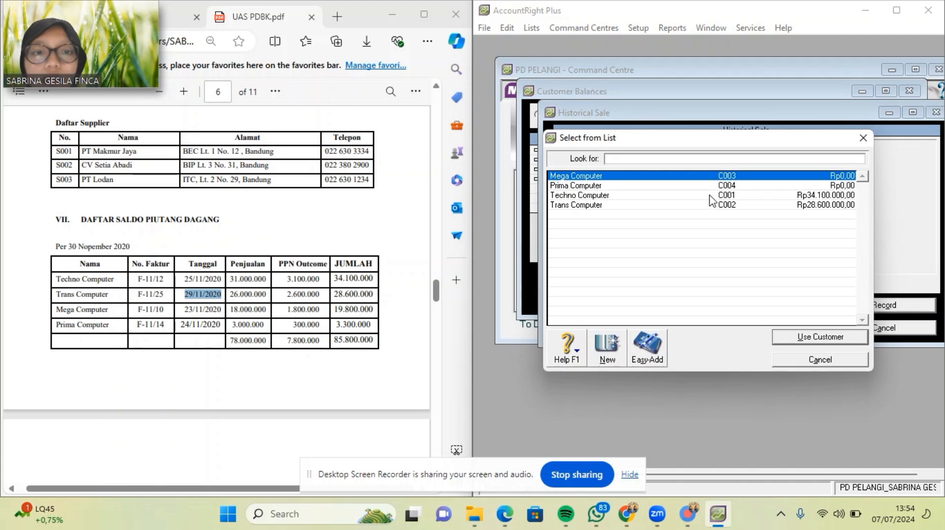
double_click(700, 176)
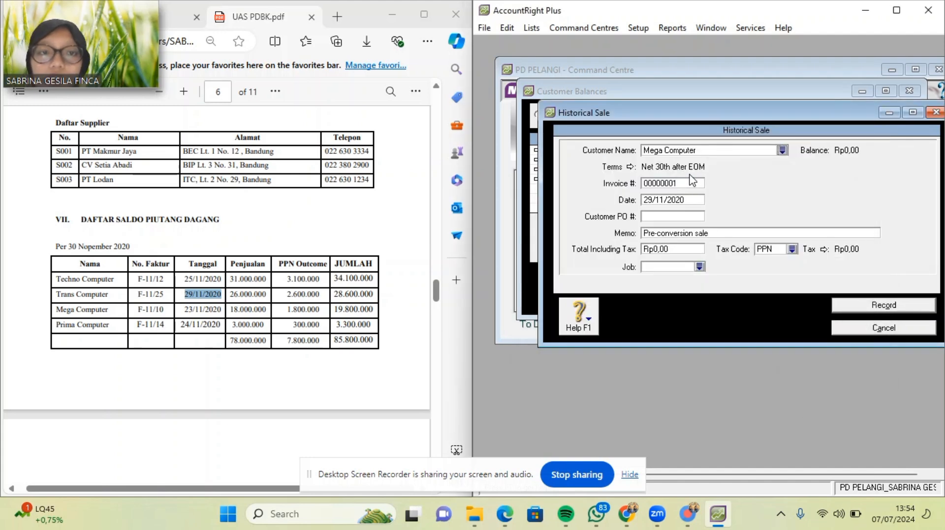
click(630, 167)
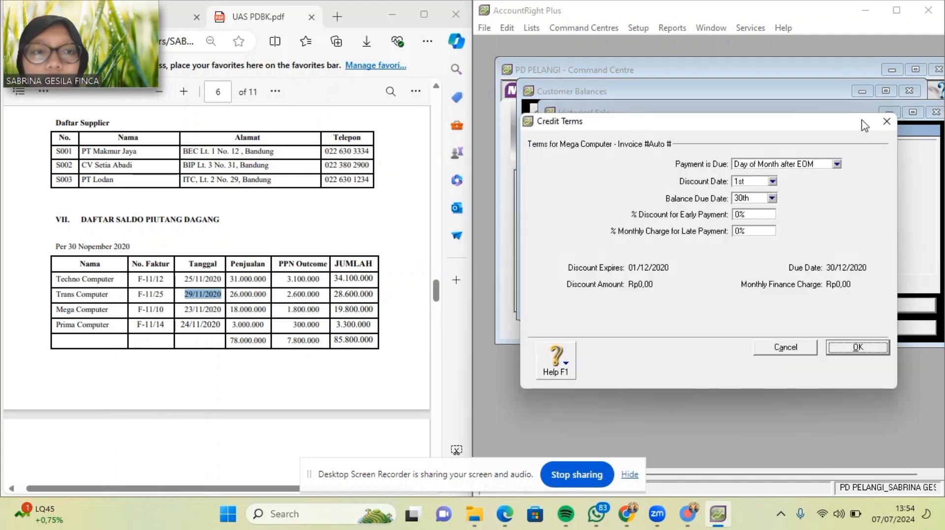
click(836, 165)
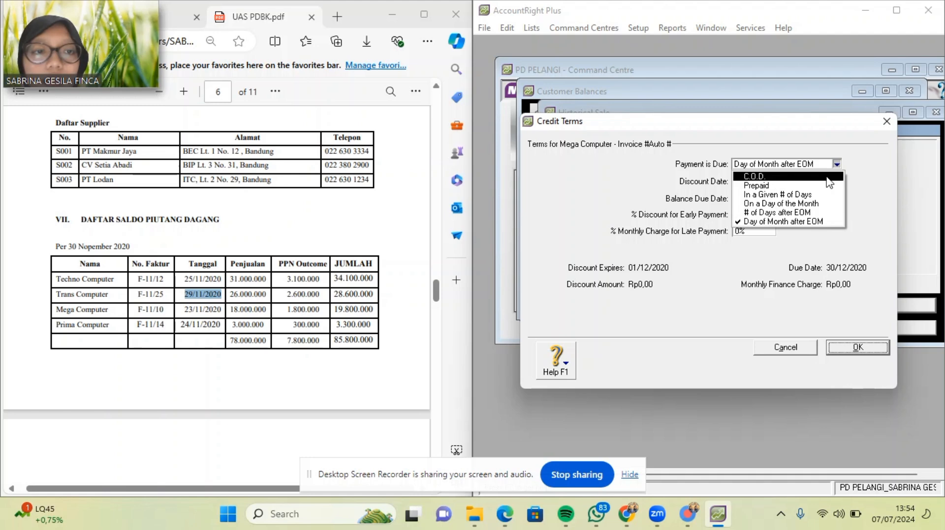
click(826, 178)
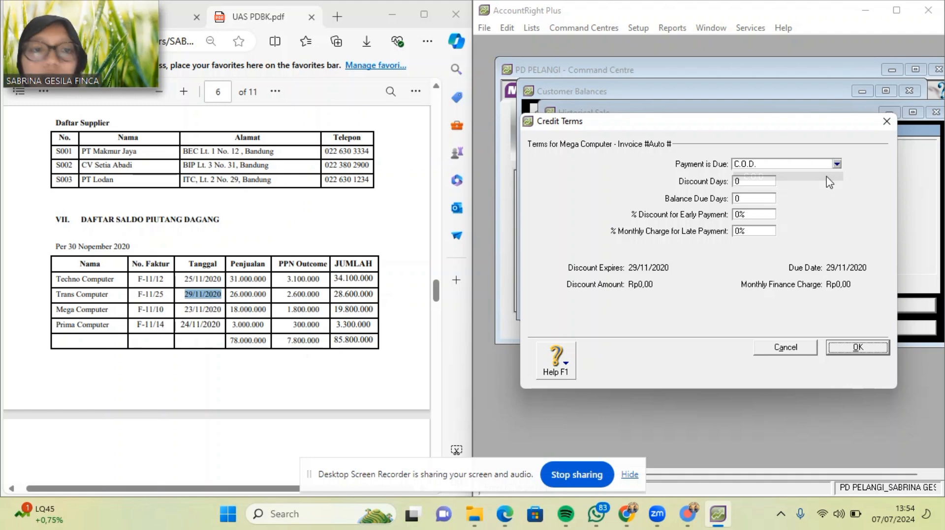
click(845, 349)
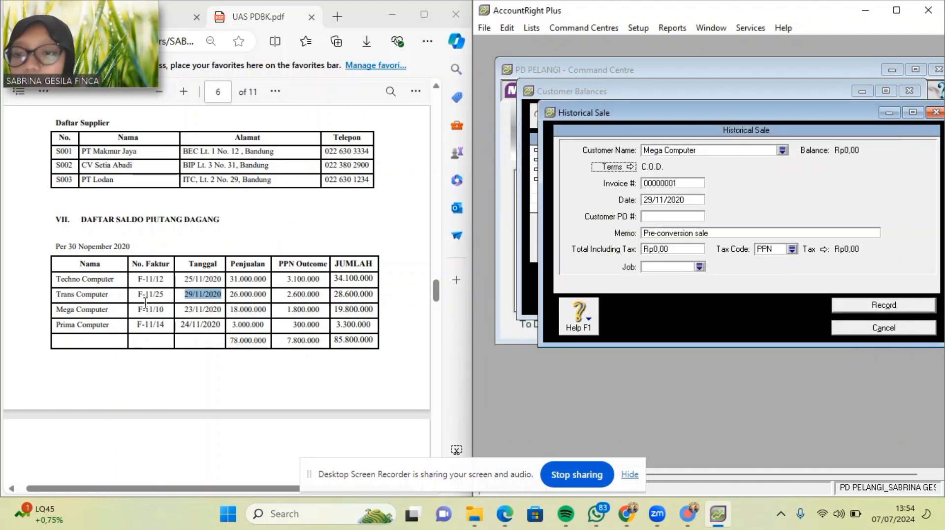
Paste invoice F-11/10 and copy the 23/11/2020 date from the PDF.
drag(137, 310, 166, 310)
key(ctrl+c)
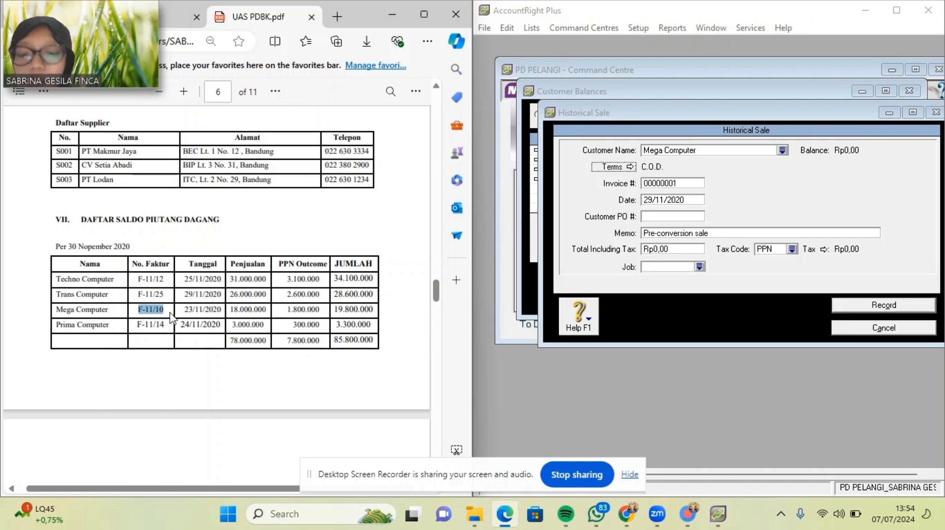
click(679, 182)
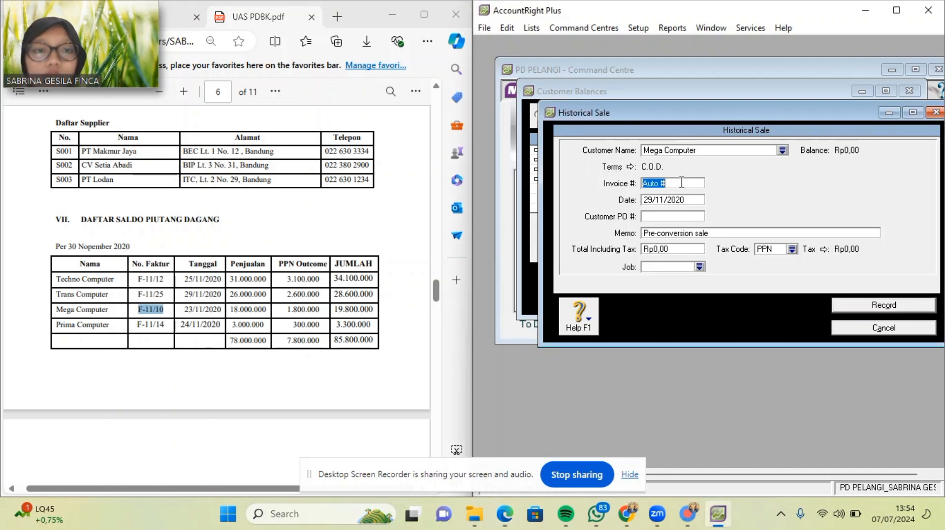
key(ctrl+v)
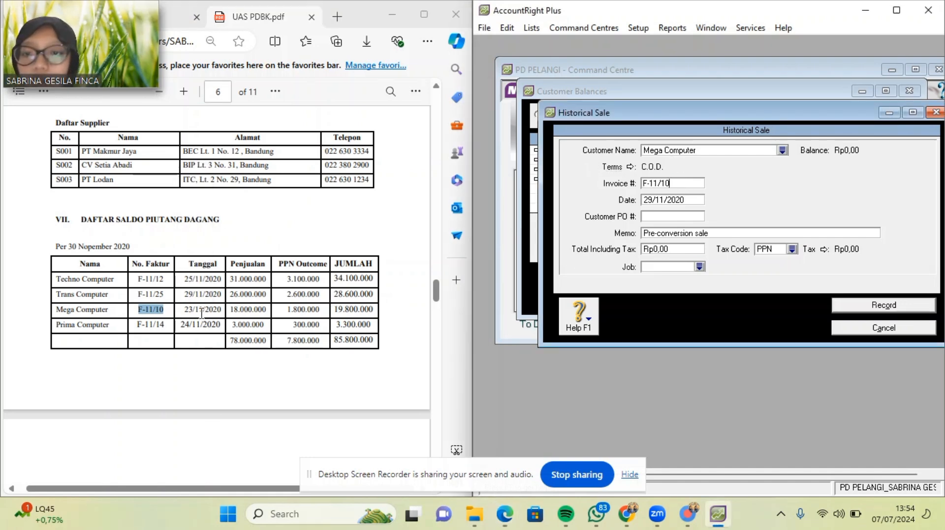
drag(184, 309, 220, 309)
key(ctrl+c)
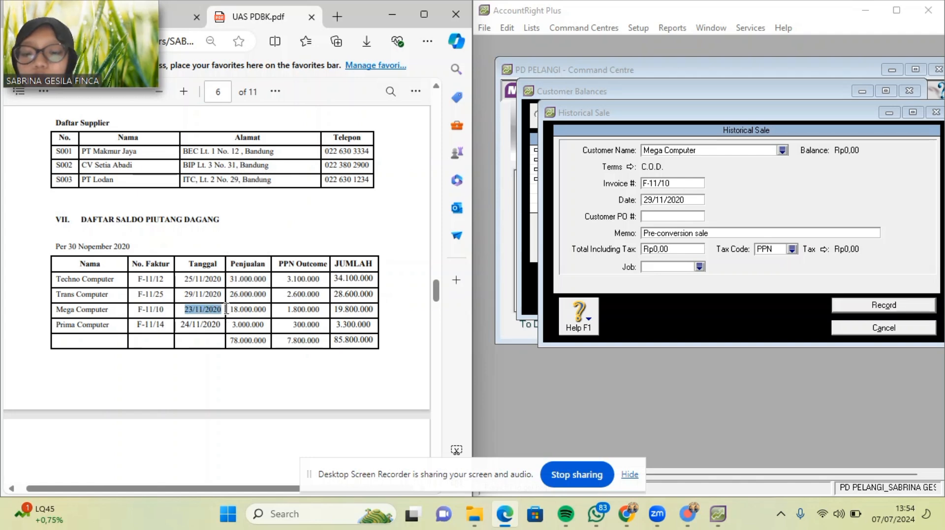
Enter date 23/11/2020, the opening-receivable memo and a total of 19.800.000.
click(690, 199)
key(ctrl+v)
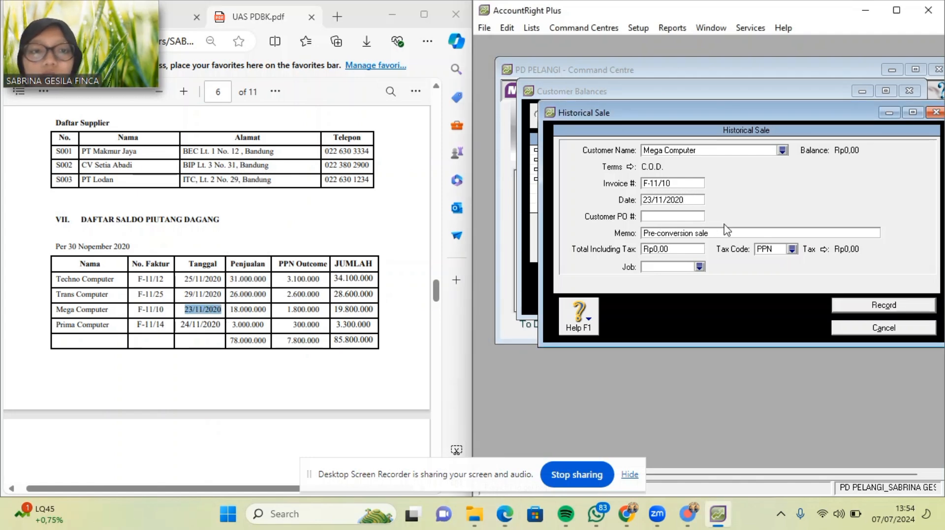
click(721, 233)
key(BackSpace)
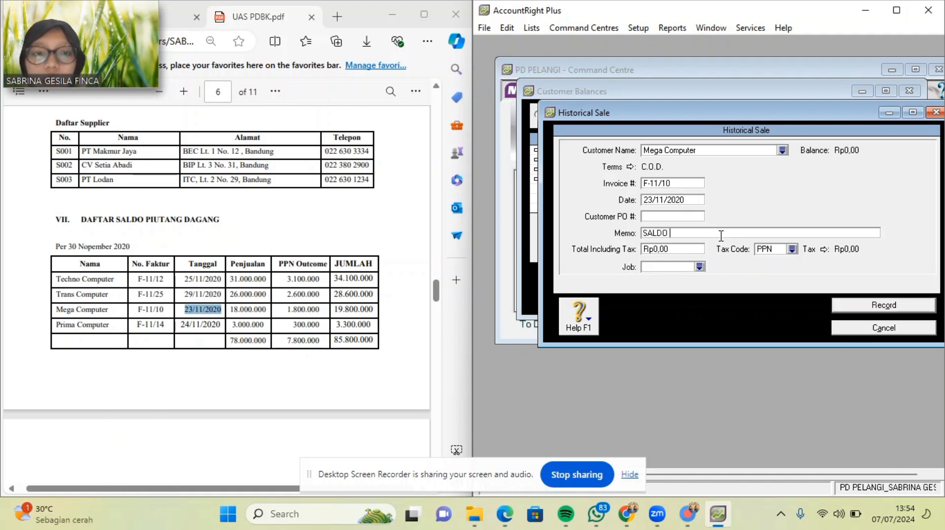
text(SALDO AWALPIUTANG DAGANG)
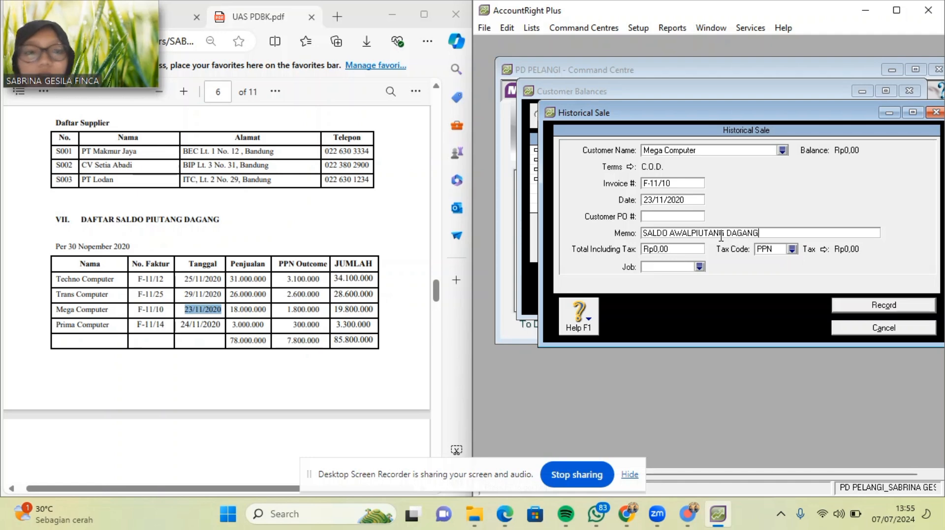
click(695, 249)
key(BackSpace)
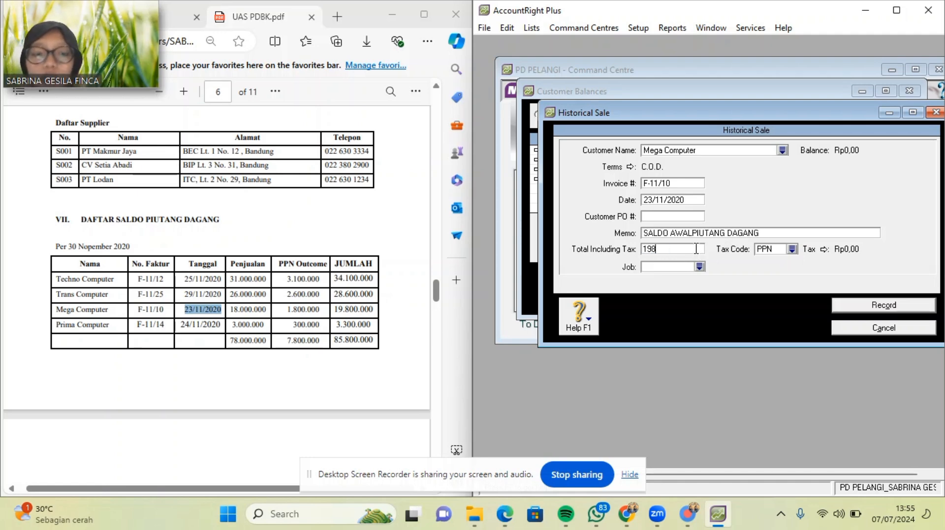
text(19.800.00)
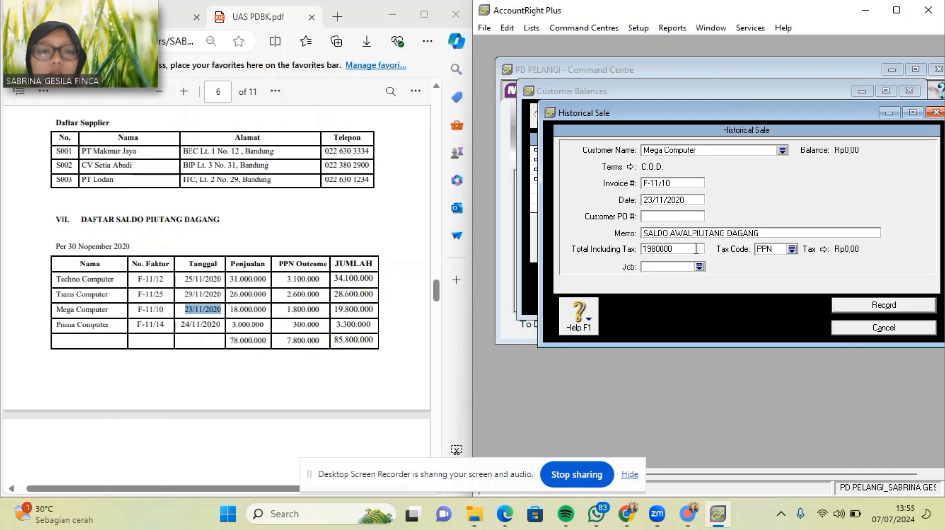
text(0)
key(Tab)
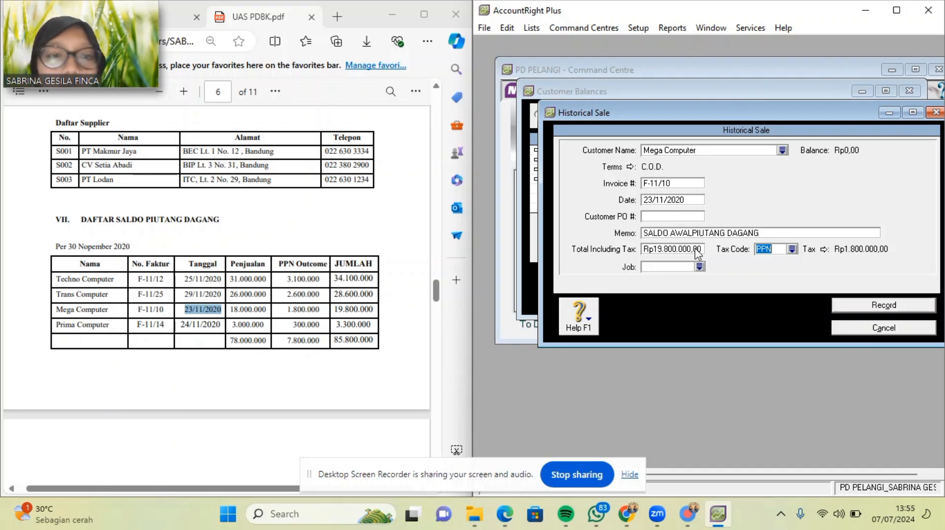
Apply tax code N-T and record Mega Computer's sale, acknowledging the notice.
click(792, 250)
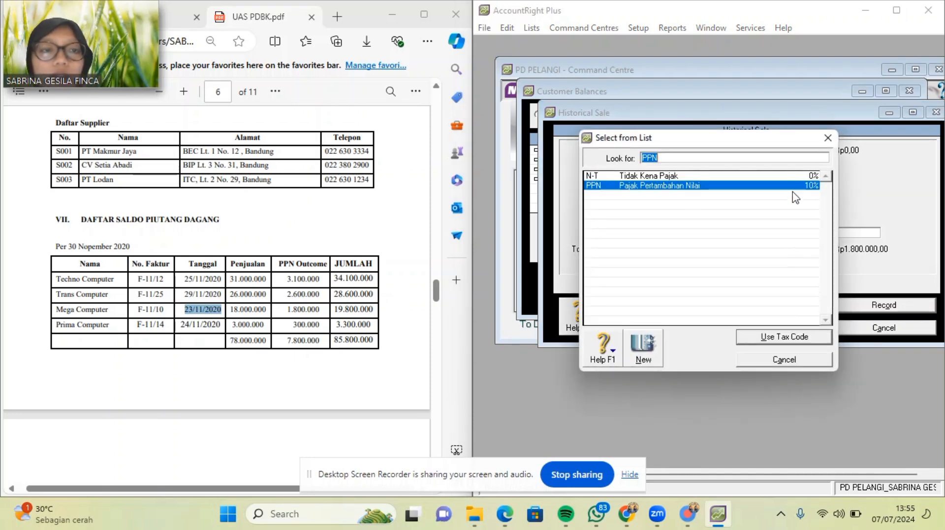
double_click(777, 176)
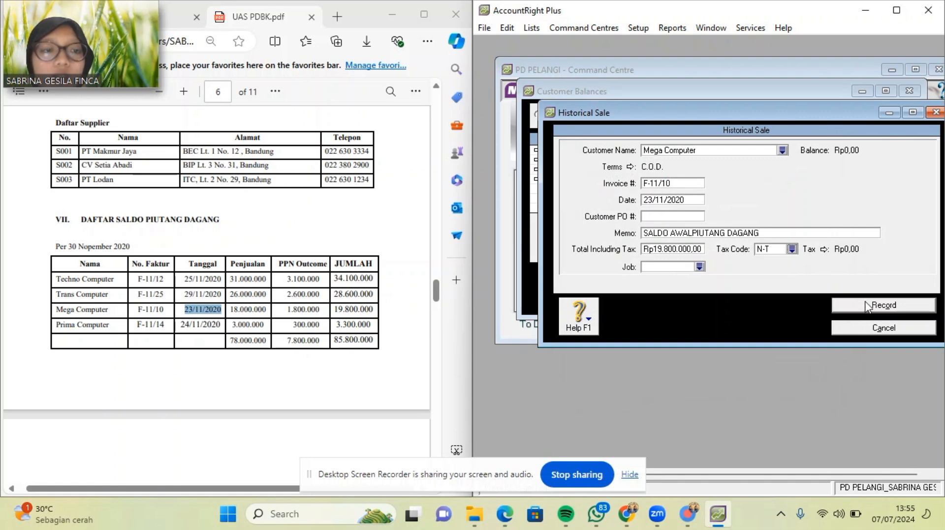
click(866, 306)
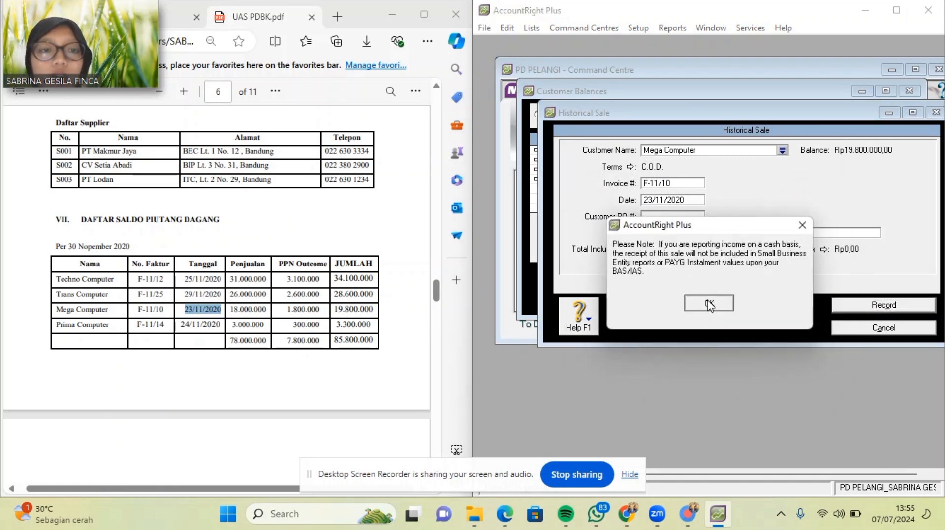
click(709, 304)
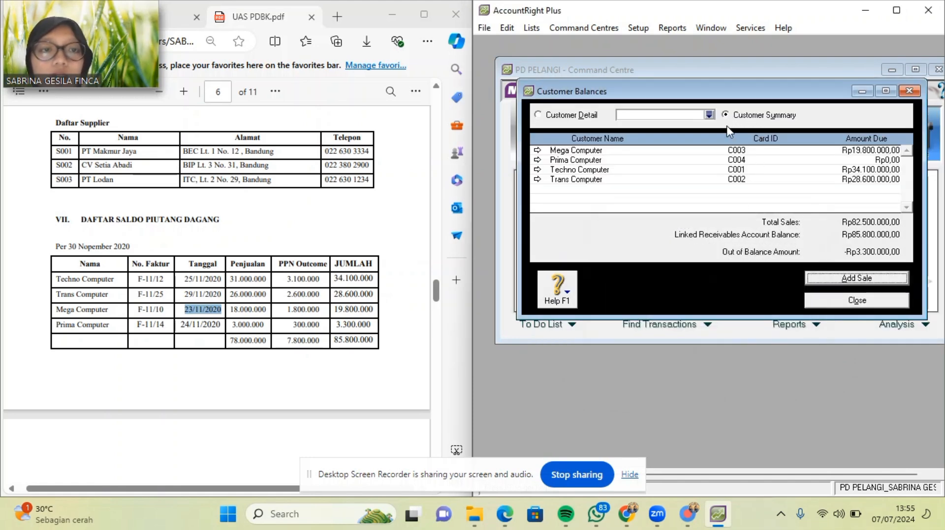
Add a historical sale for Prima Computer with invoice F-11/14.
click(825, 279)
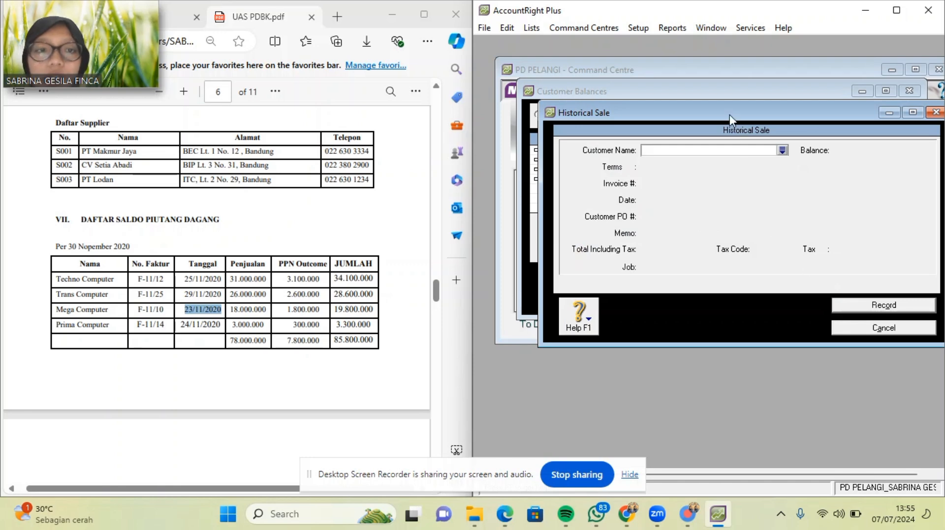
click(782, 150)
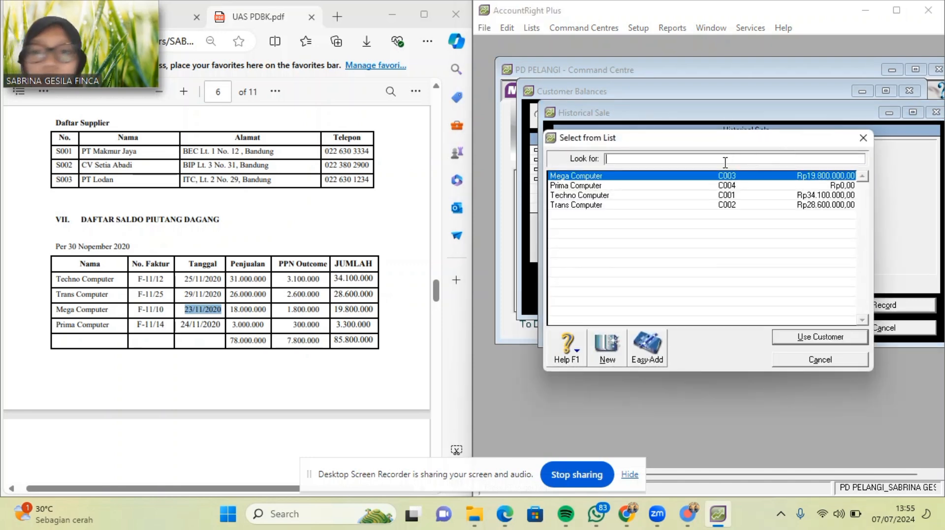
double_click(635, 187)
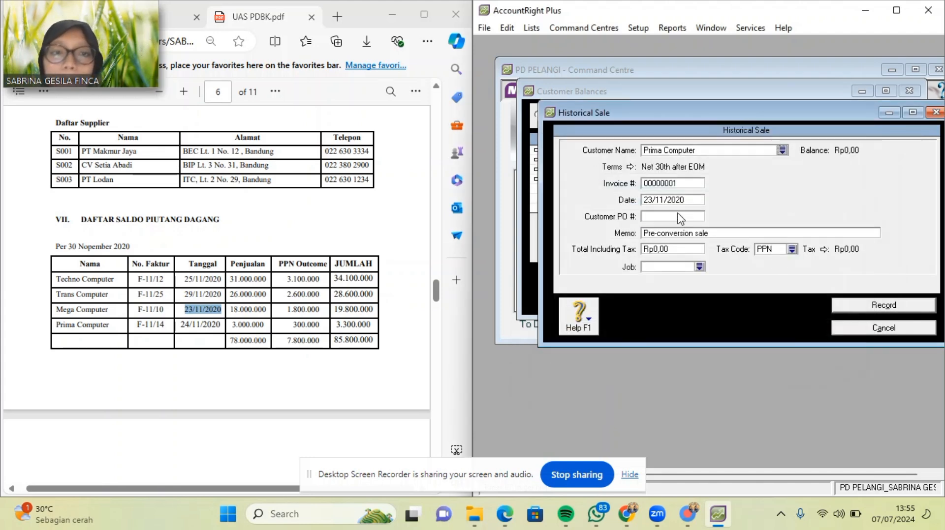
drag(135, 326, 167, 328)
key(ctrl+c)
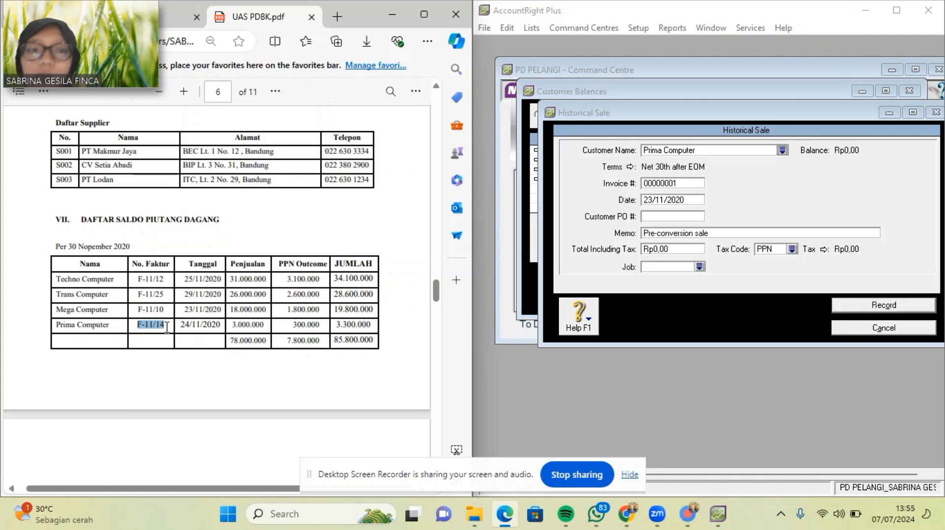
click(692, 184)
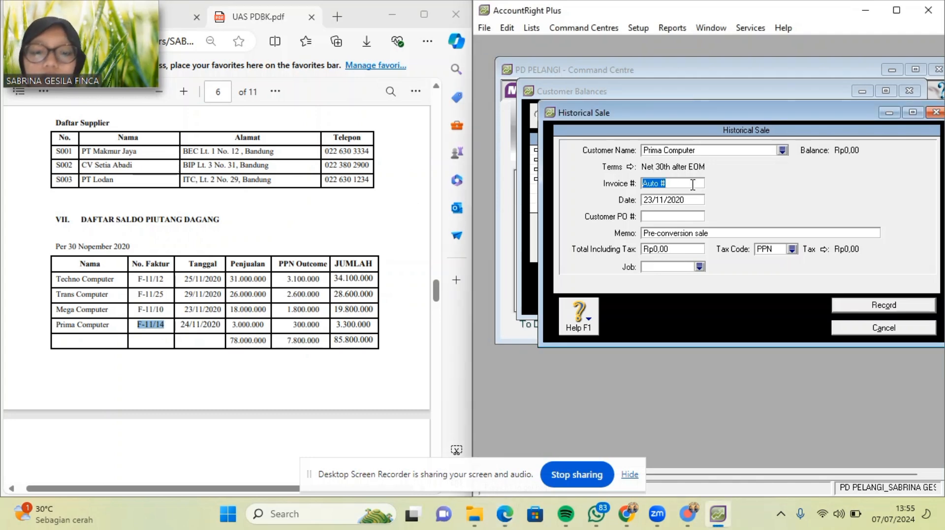
key(ctrl+v)
Set C.O.D. payment terms and the memo SALDO AWAL PIUTANG DAGANG.
click(629, 167)
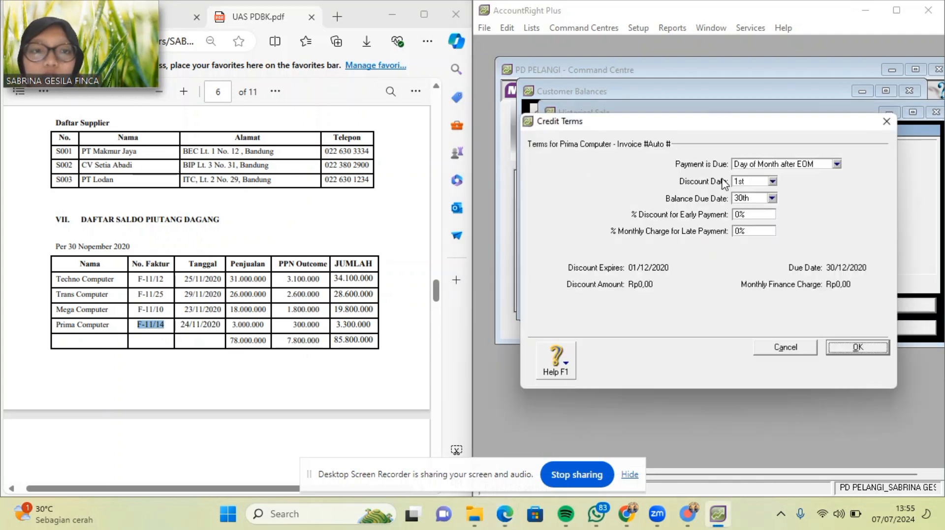
click(836, 164)
click(812, 177)
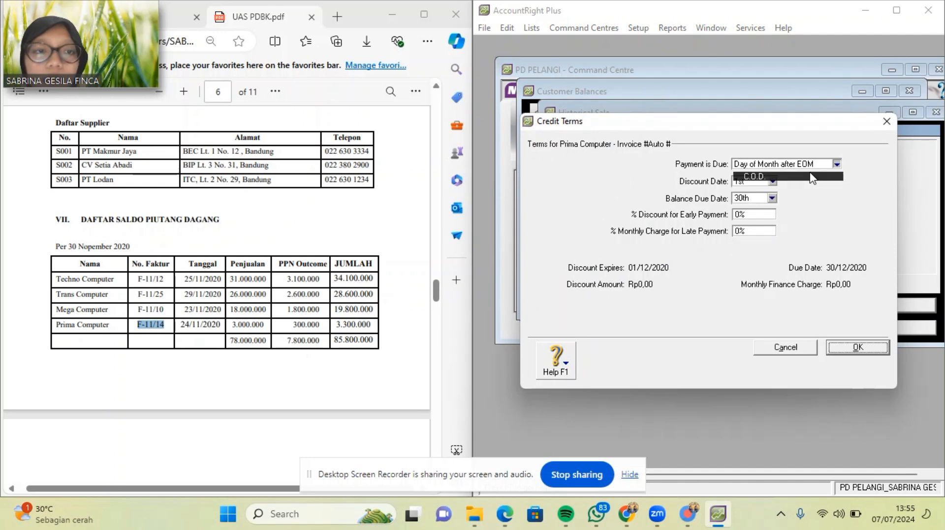
click(847, 345)
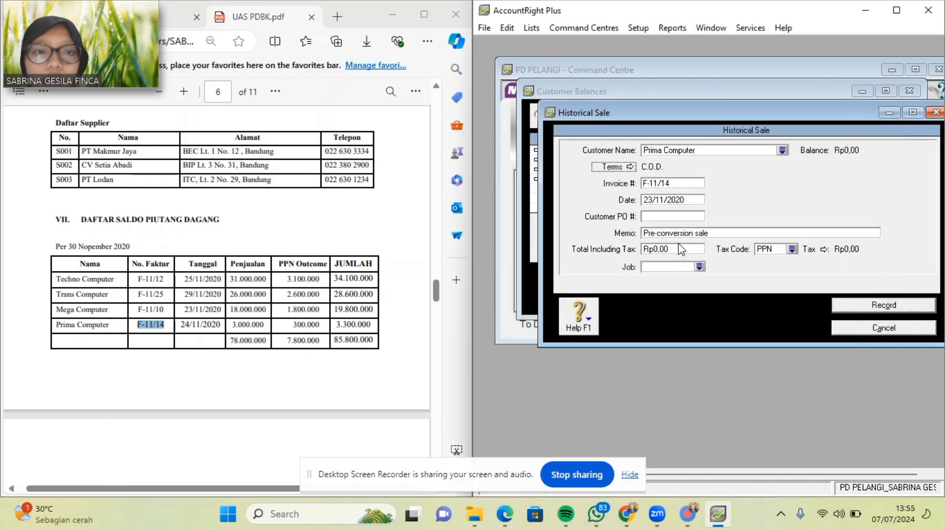
click(723, 232)
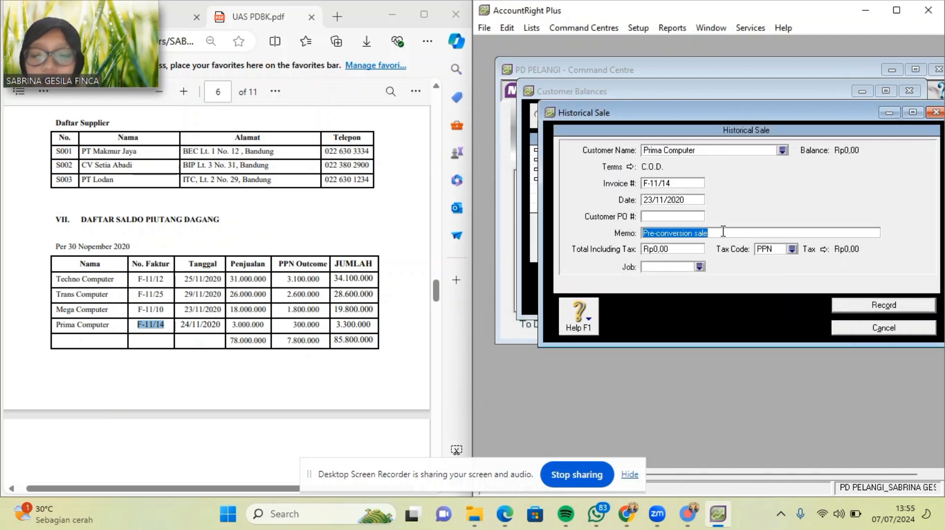
text(SALDO AW)
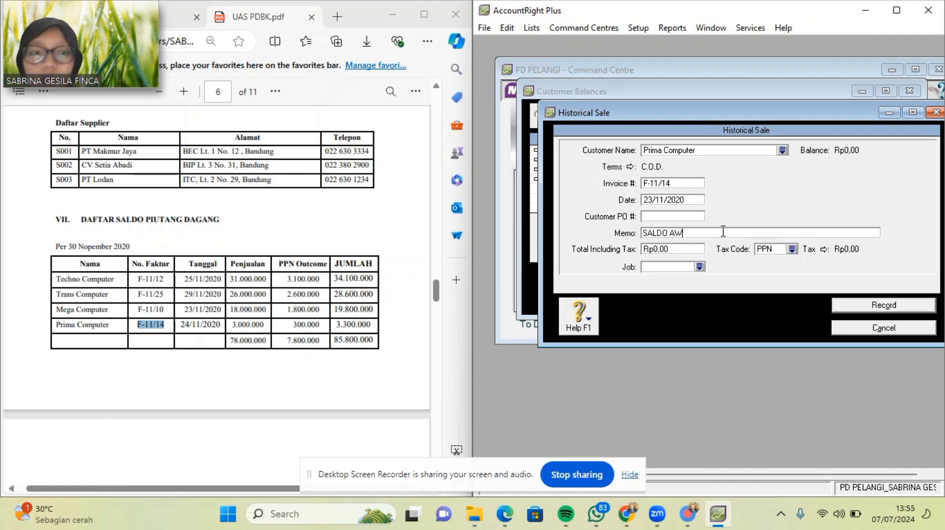
text(AL PIU)
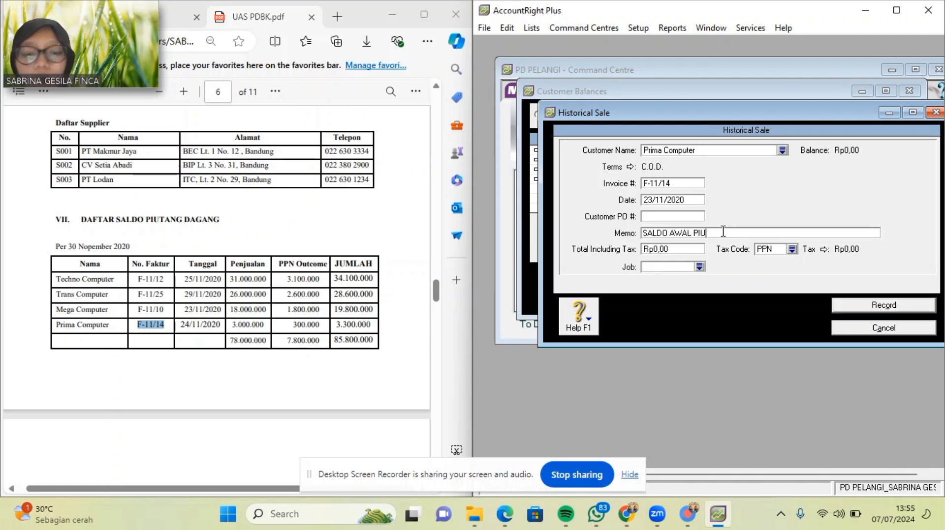
text(TANG DAGANG)
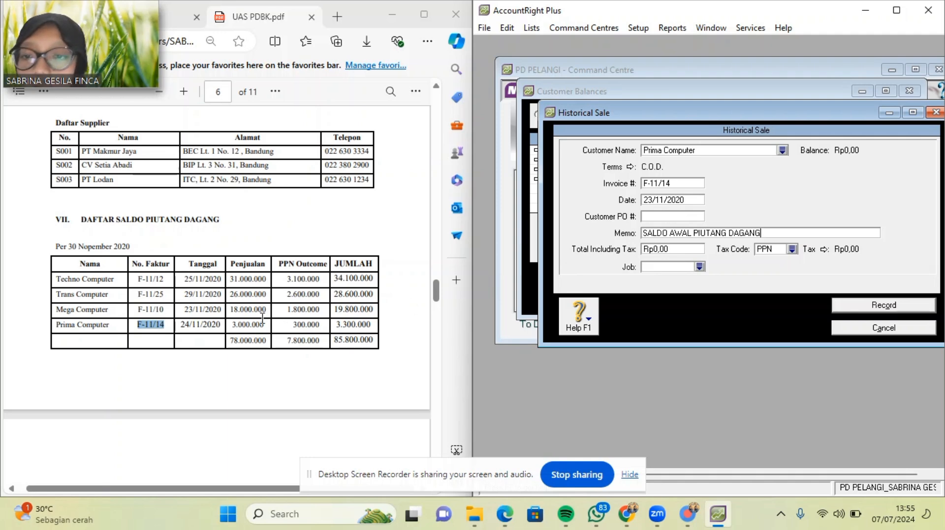
Enter Prima Computer's sale date 24/11/2020 from the PDF and a total of Rp3.300.000,00.
drag(181, 326, 223, 326)
key(ctrl+c)
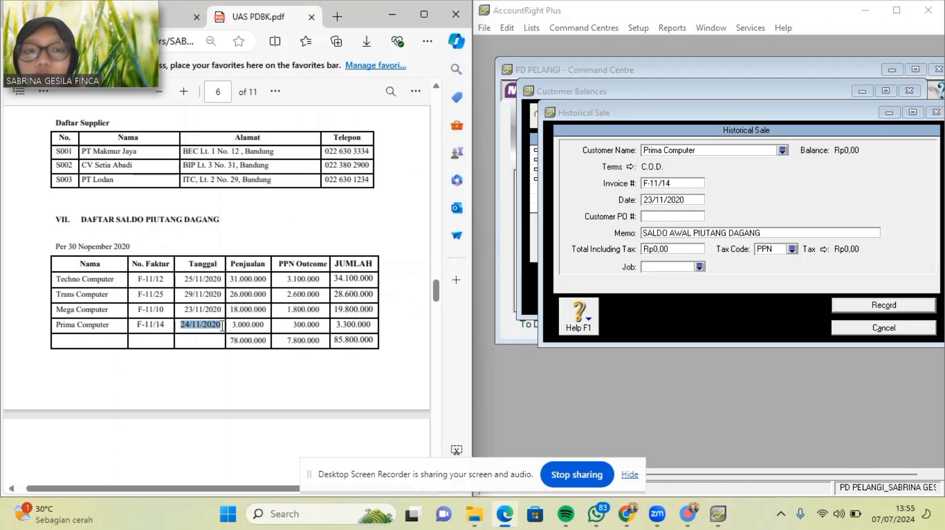
click(696, 200)
key(ctrl+v)
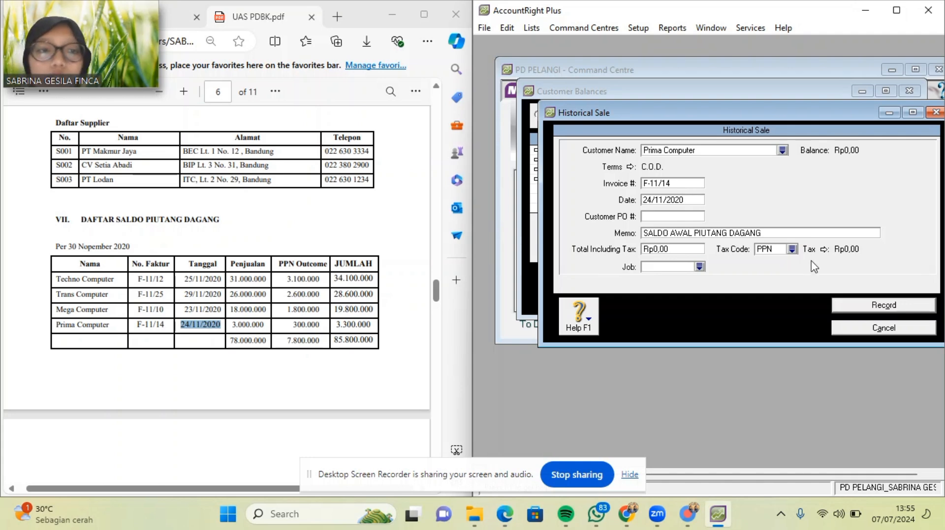
click(696, 247)
text(3300000)
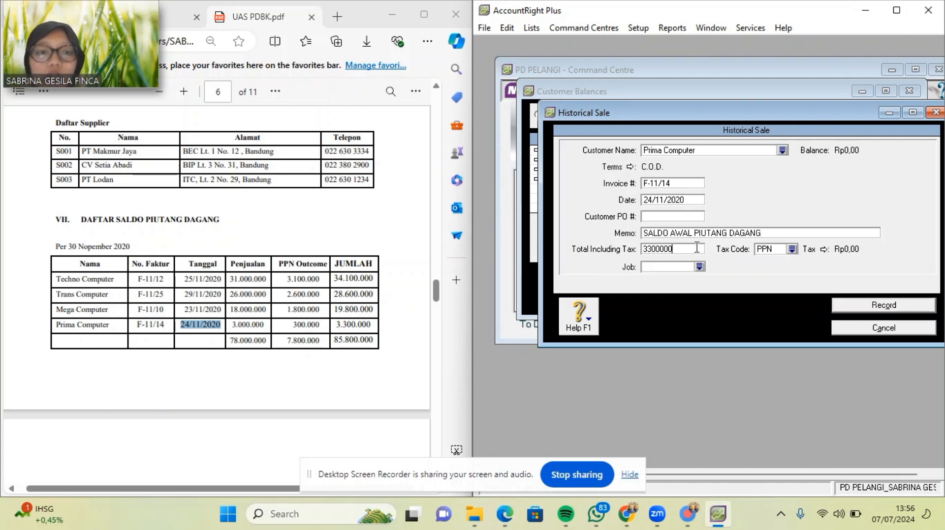
key(Tab)
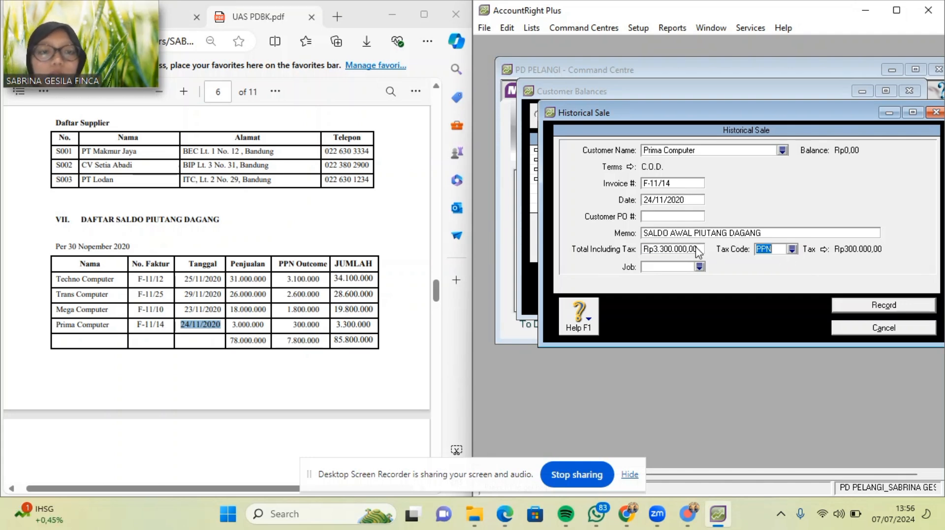
Apply the N-T tax code, record the sale and dismiss both confirmation messages.
click(792, 250)
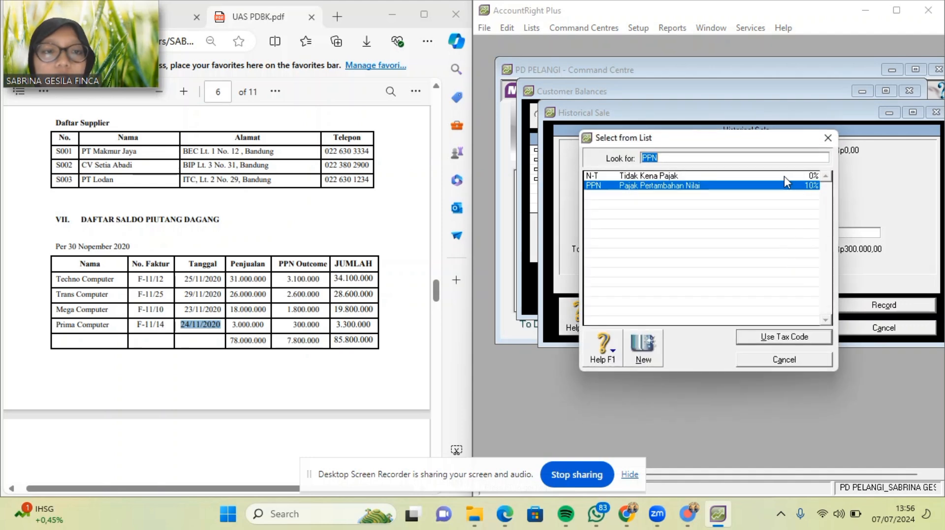
double_click(780, 176)
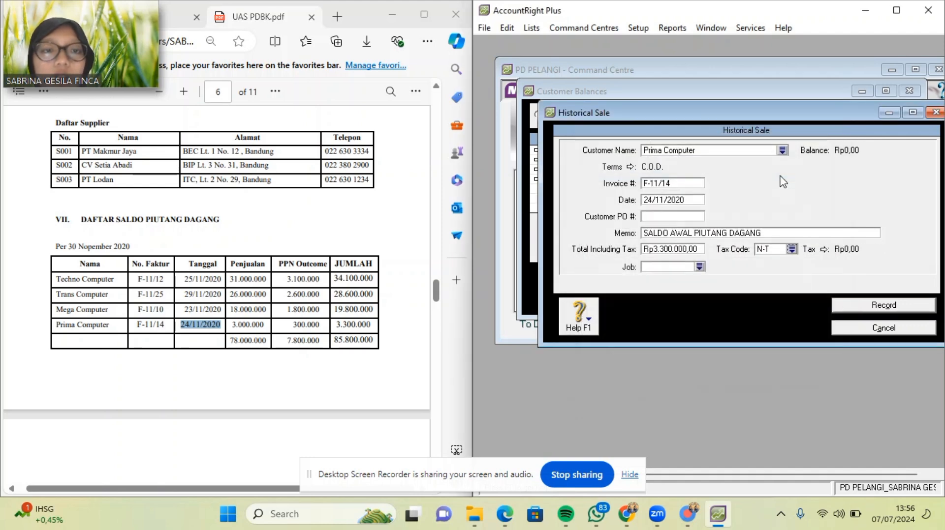
click(841, 305)
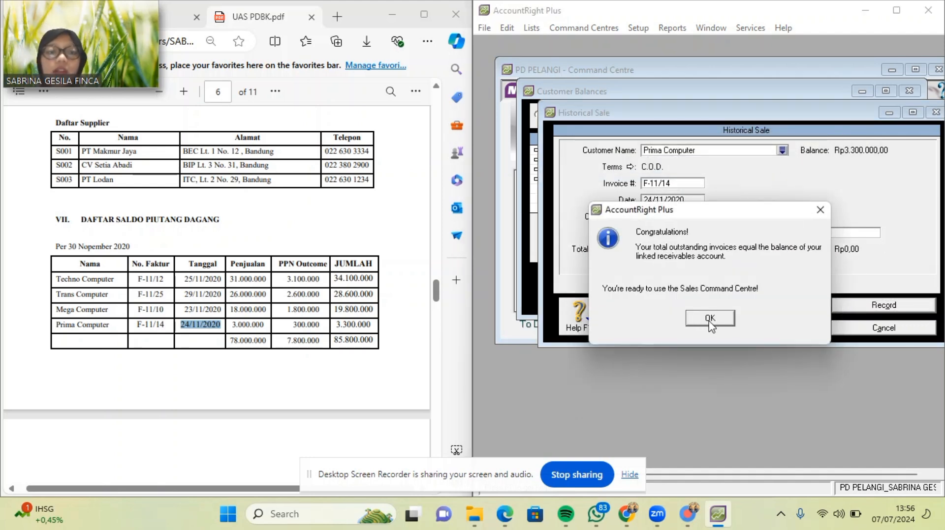
click(709, 319)
click(711, 306)
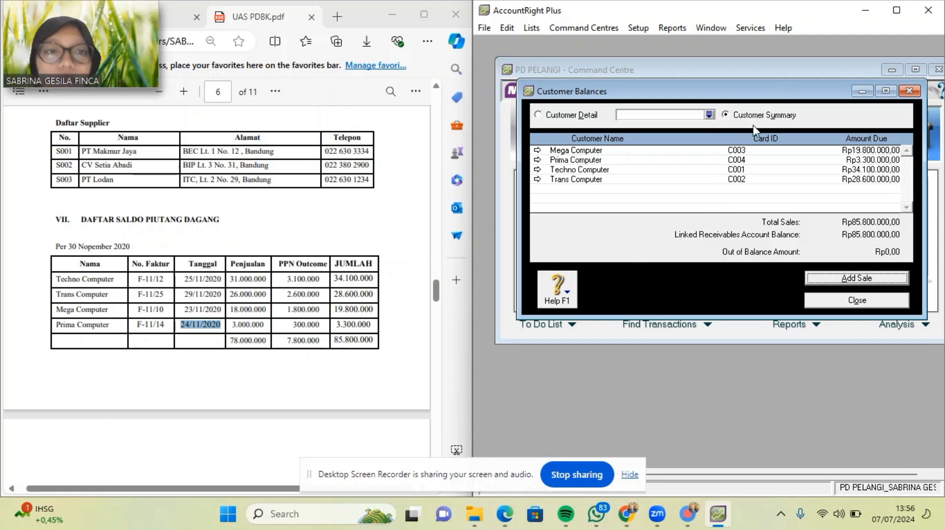
Review Mega Computer's sale, then show Techno Computer's detail with invoice F-11/12 for Rp34.100.000,00.
double_click(740, 152)
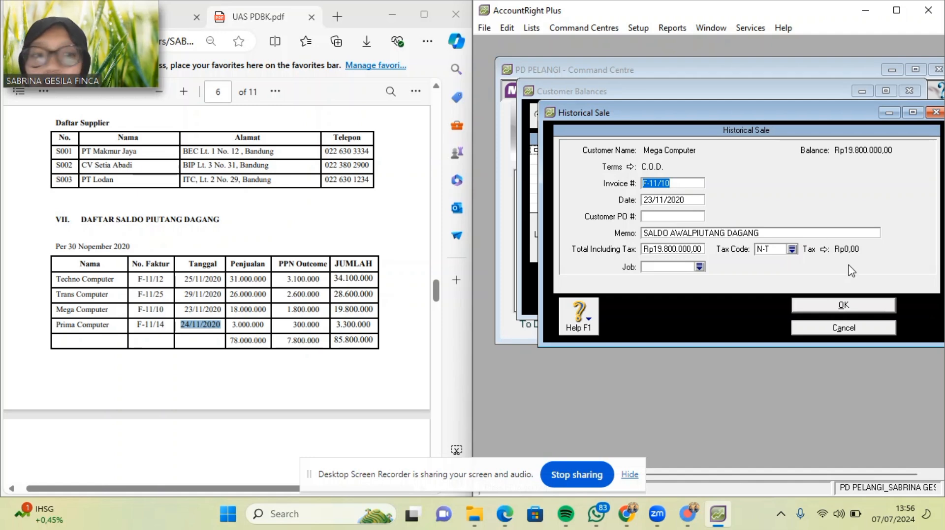
click(844, 306)
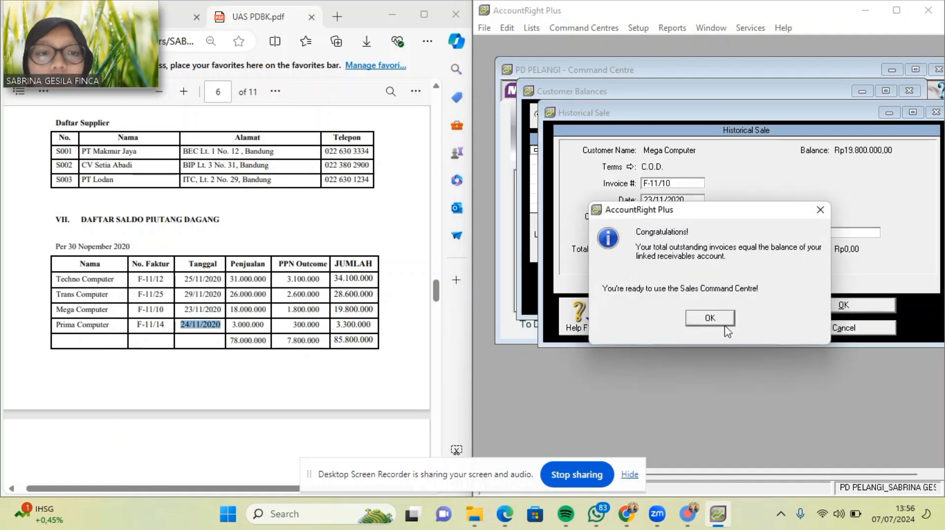
click(712, 318)
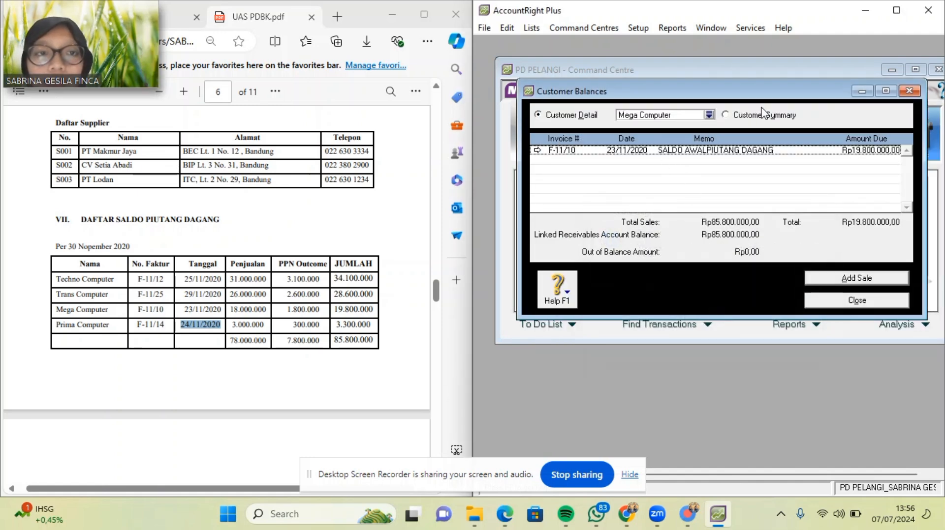
click(727, 118)
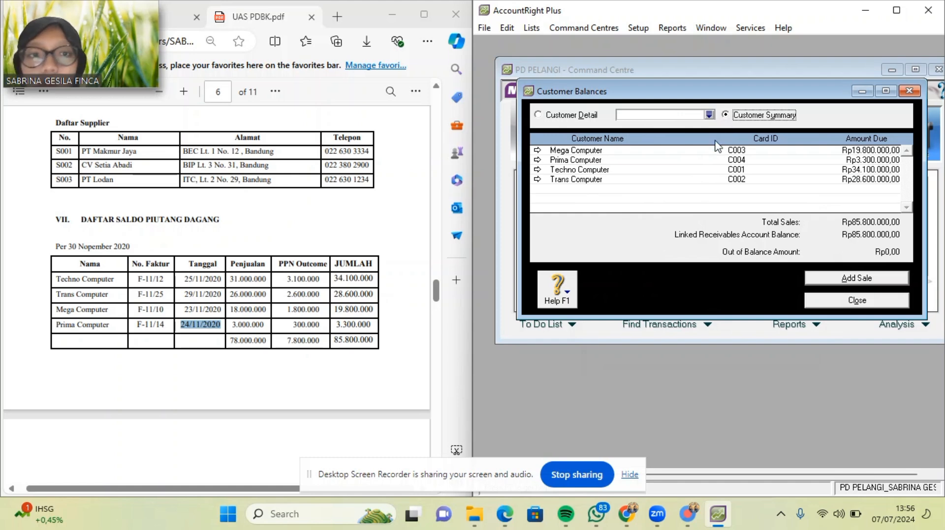
double_click(685, 171)
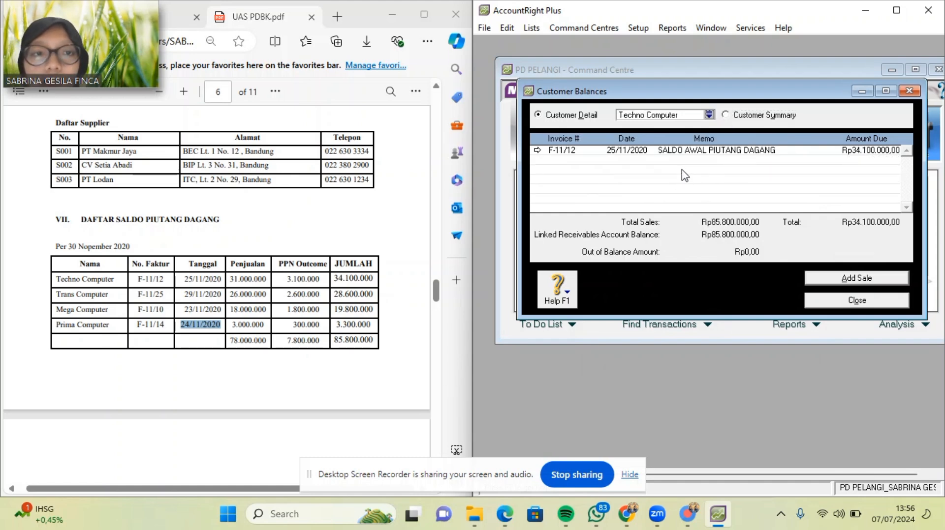
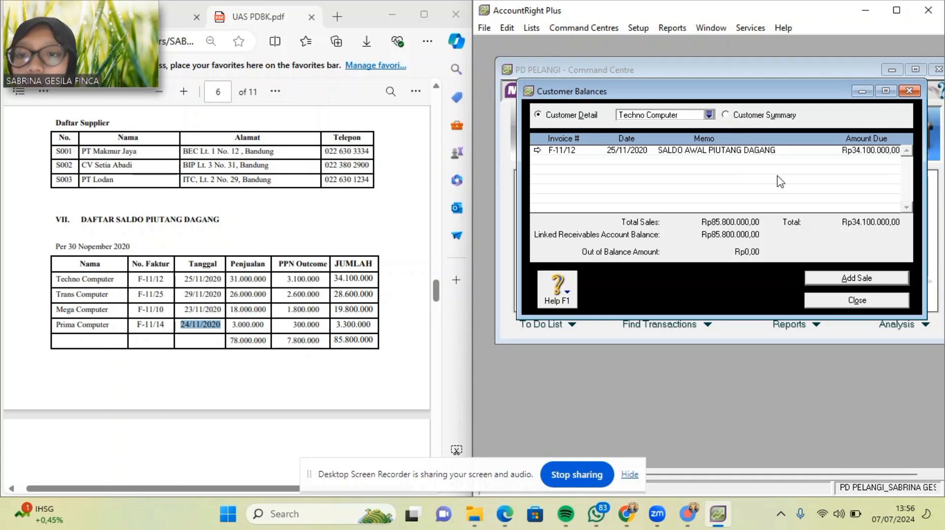
Review the customer balance summary and Trans Computer's detail (Rp85.800.000 total, Rp0 out of balance), then close it.
click(725, 115)
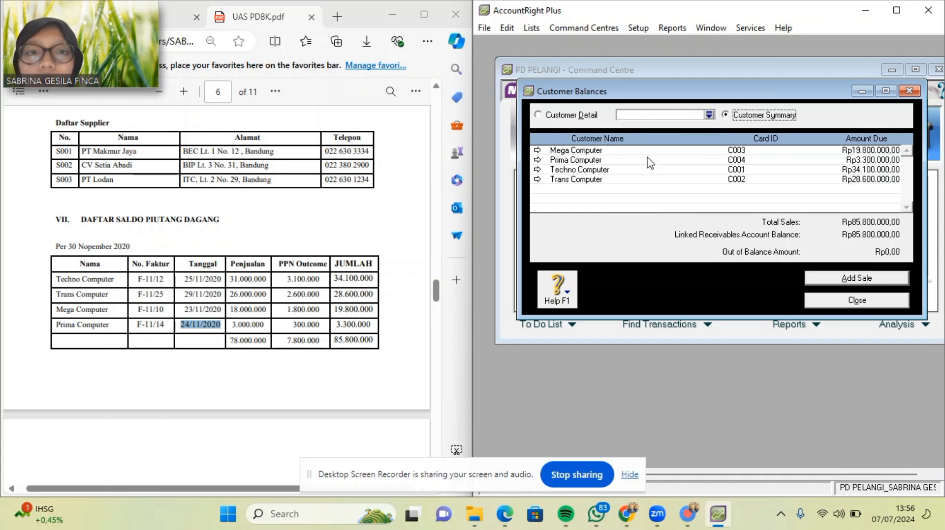
double_click(631, 182)
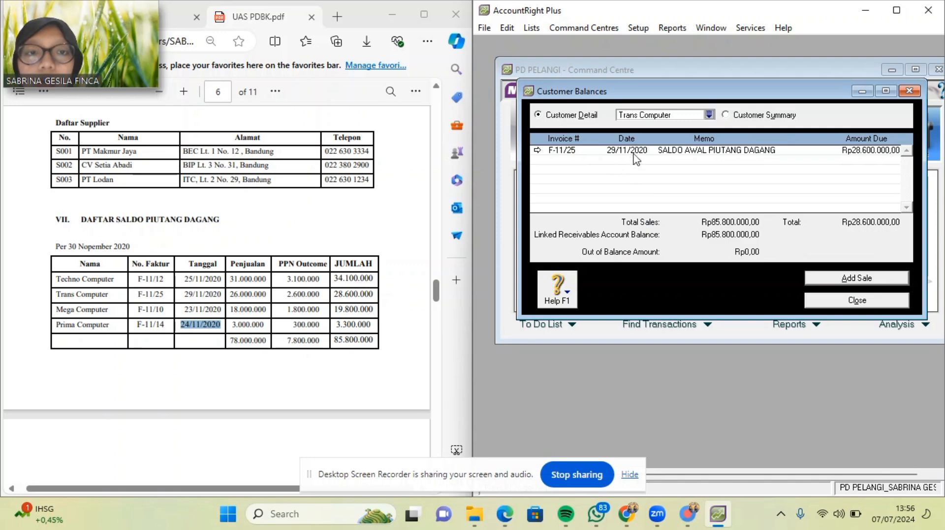
click(834, 300)
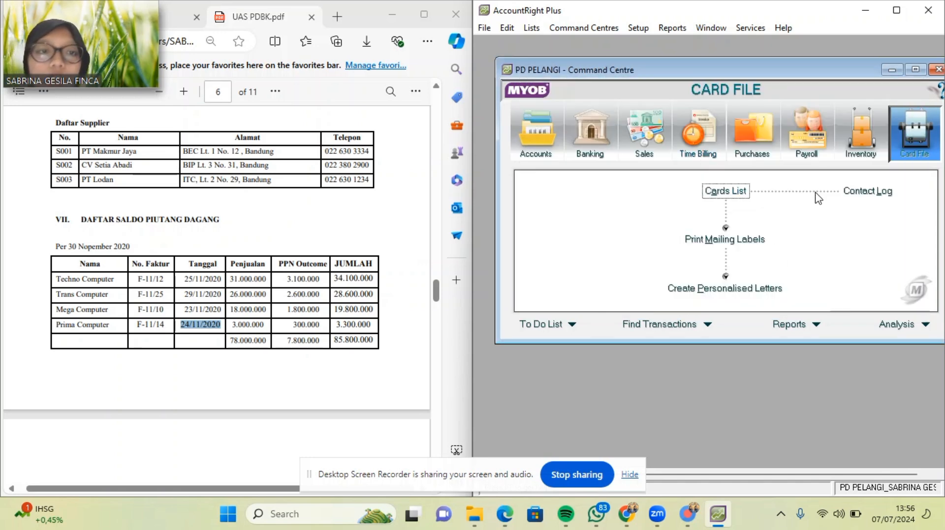
Open Supplier Balances from Setup > Balances and start a new historical purchase.
click(646, 29)
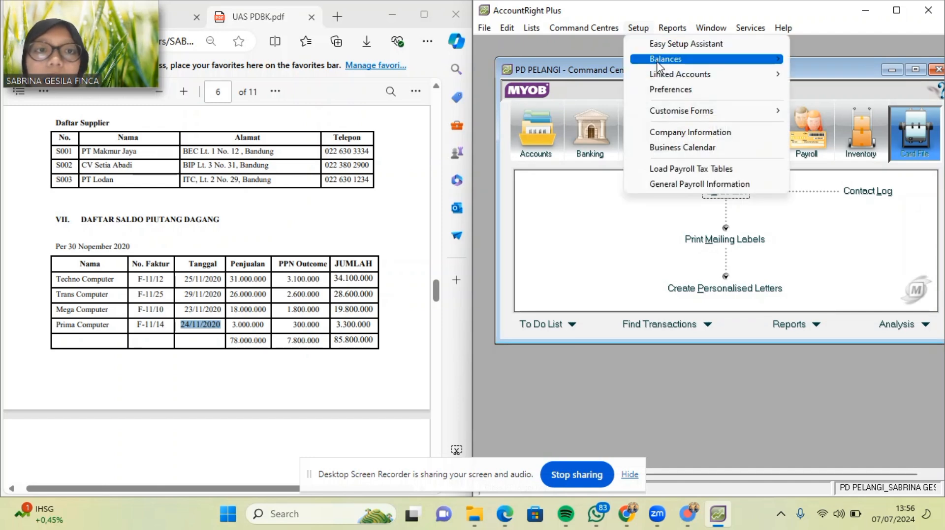
mouse_move(660, 74)
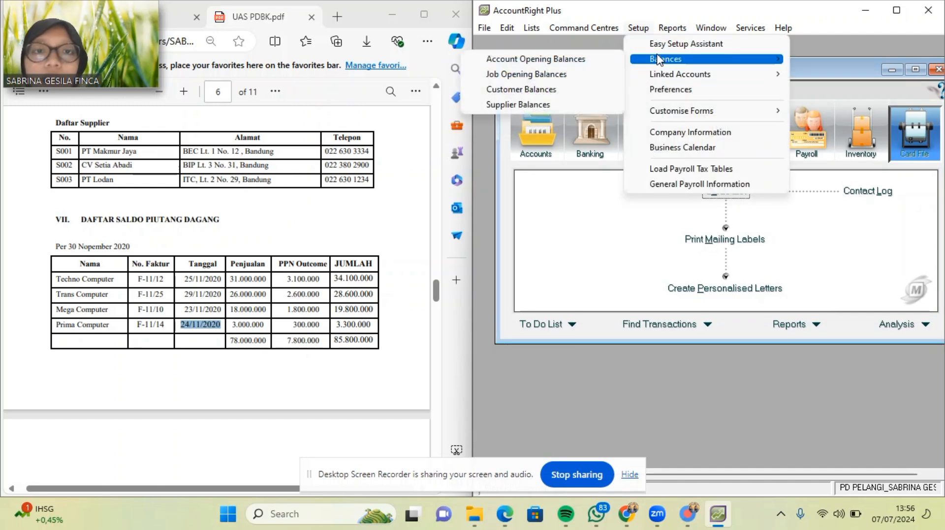
click(551, 105)
scroll(280, 288, down, 5)
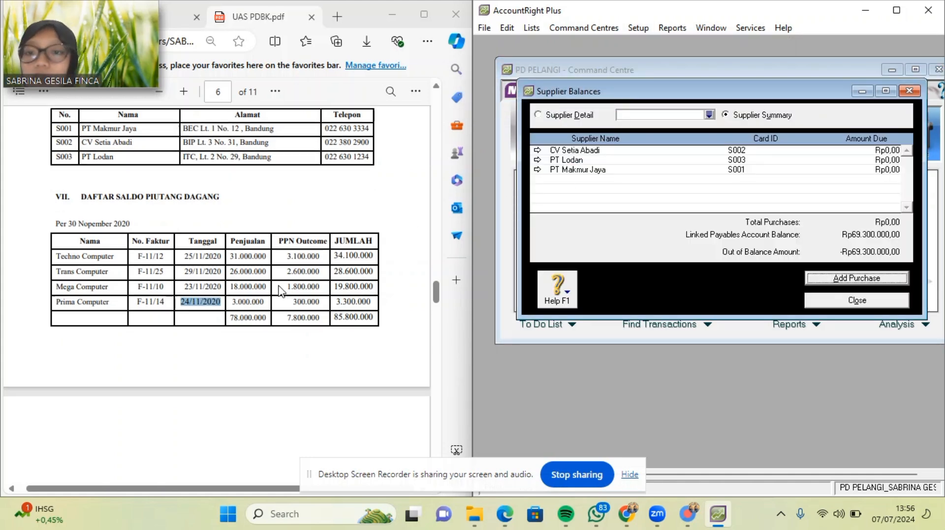
scroll(281, 291, down, 2)
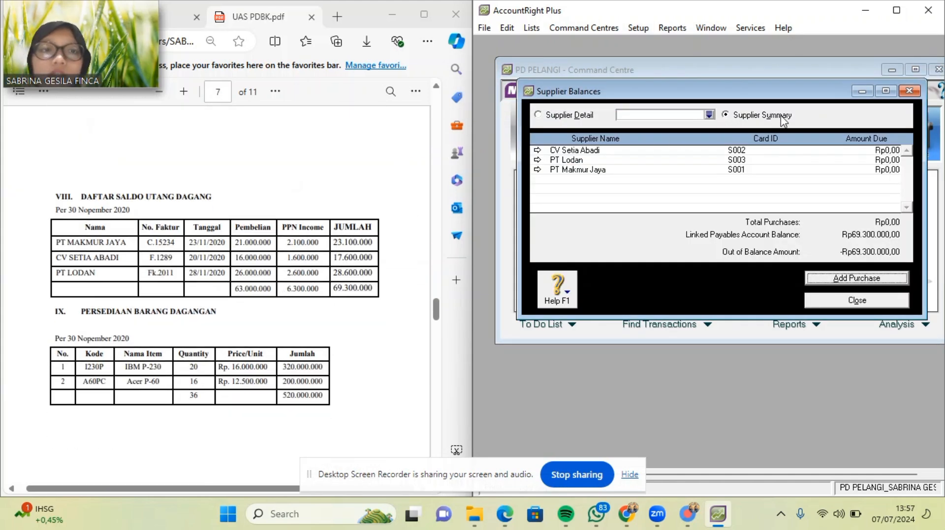
click(824, 279)
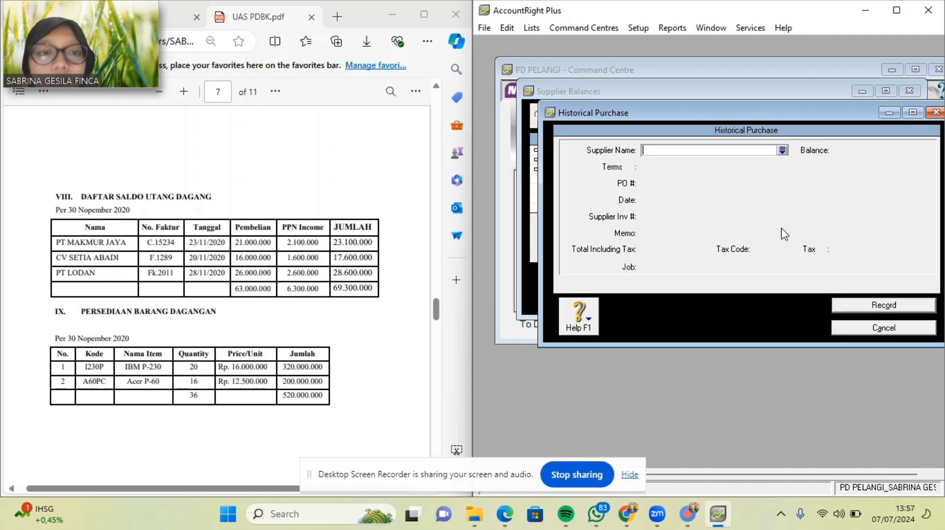
Choose PT Makmur Jaya as the supplier with C.O.D. credit terms.
click(781, 150)
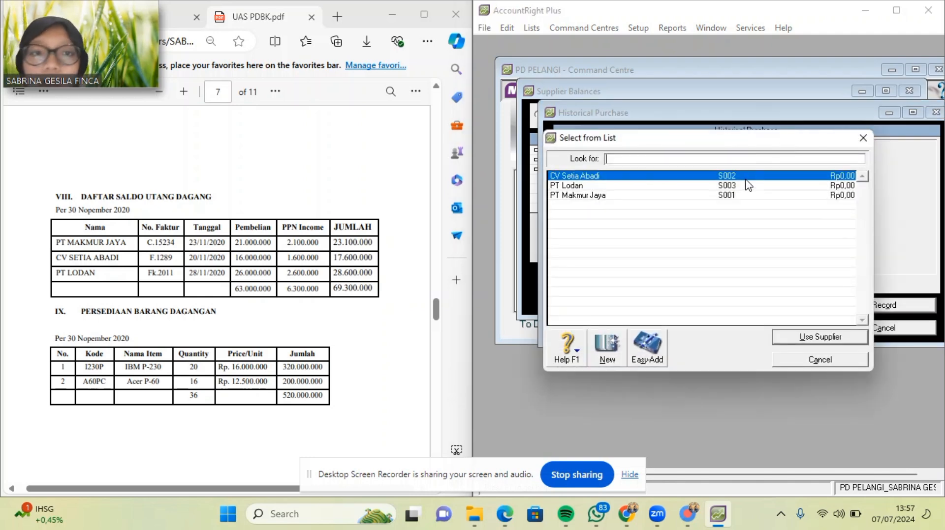
double_click(725, 195)
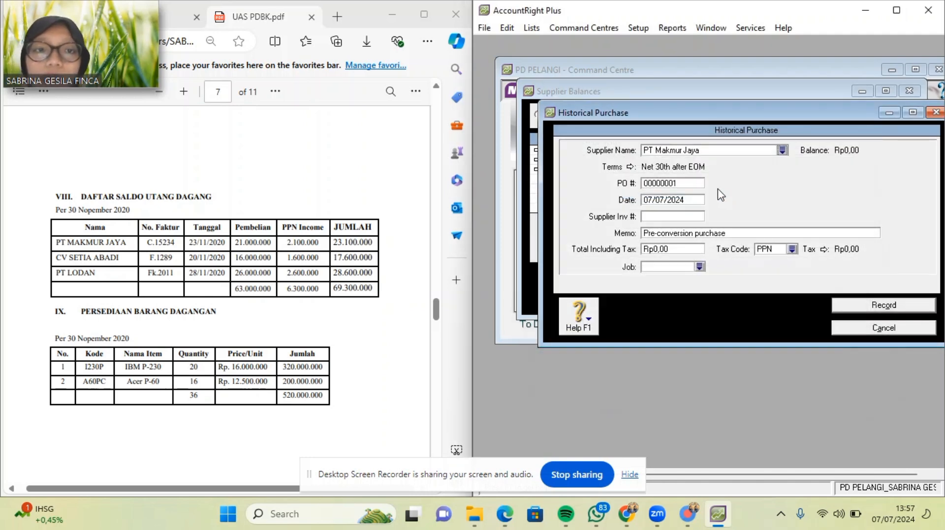
click(630, 167)
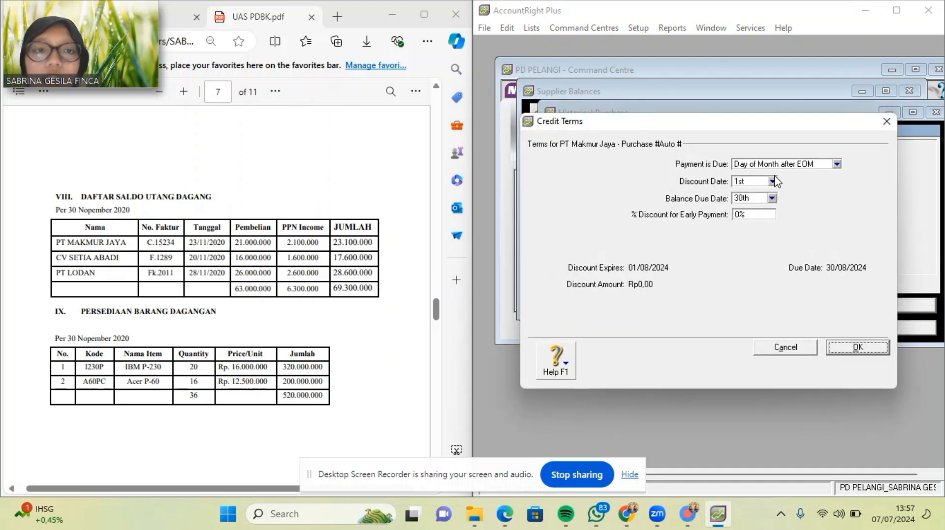
click(836, 164)
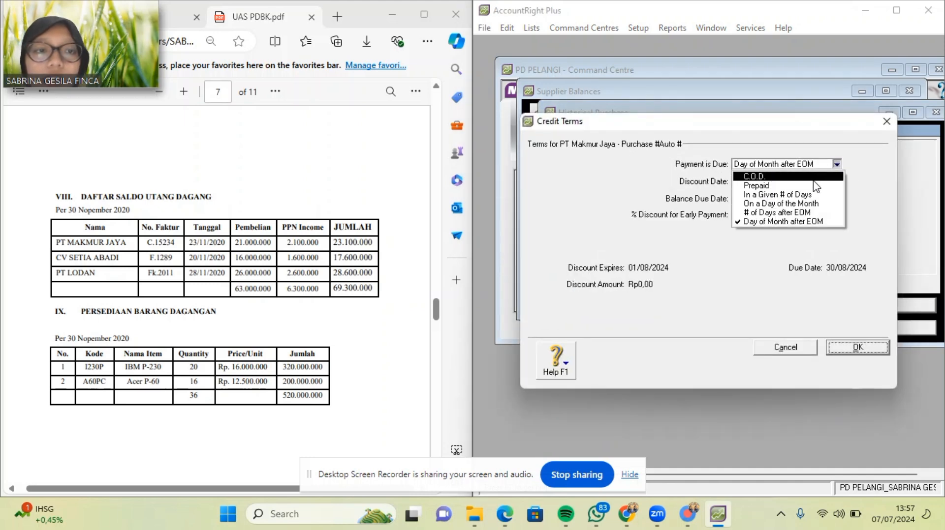
click(815, 176)
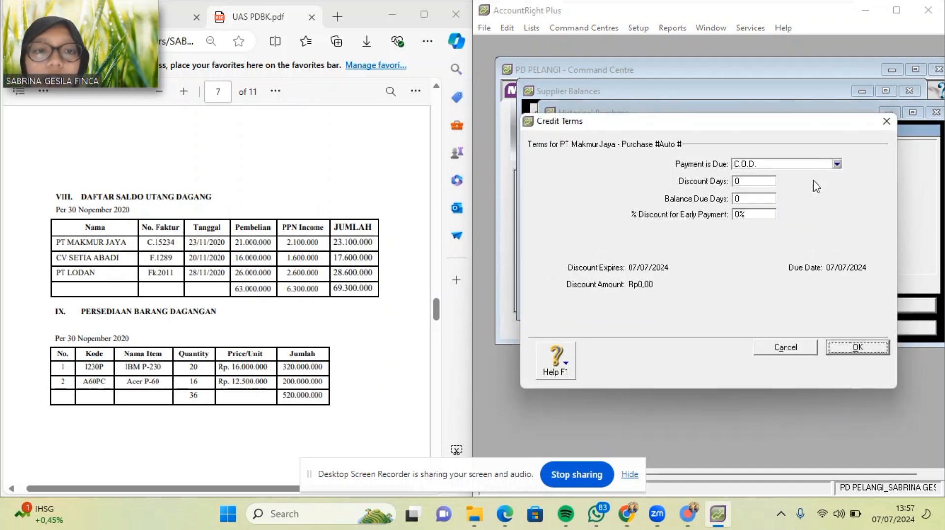
click(856, 349)
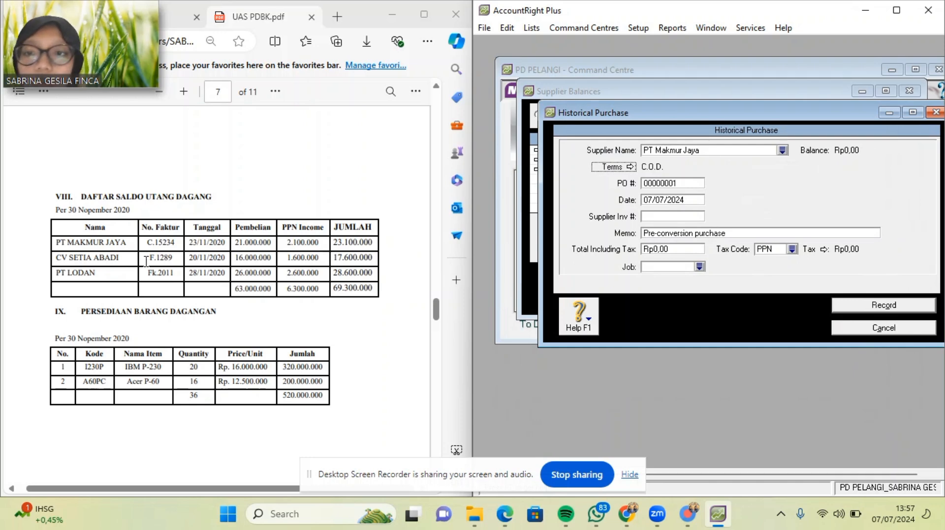
Paste invoice C.15234 and date 23/11/2020 from the PDF, and enter a SALDO AWAL memo.
drag(145, 243, 177, 243)
key(ctrl+c)
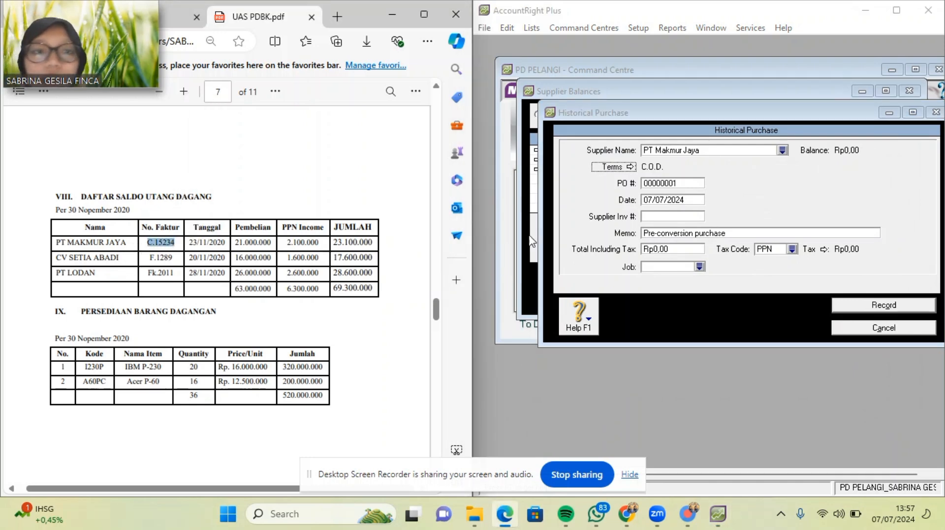
click(684, 183)
key(ctrl+v)
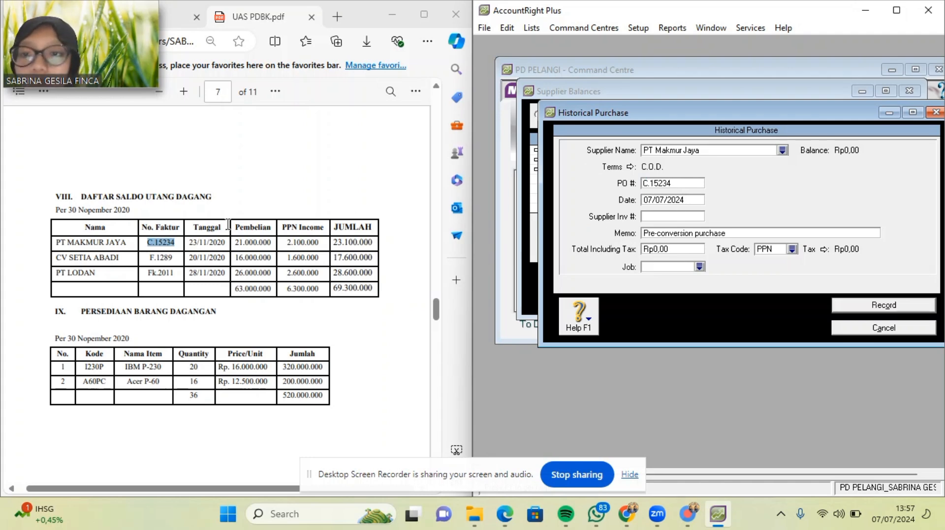
drag(190, 243, 226, 244)
key(ctrl+c)
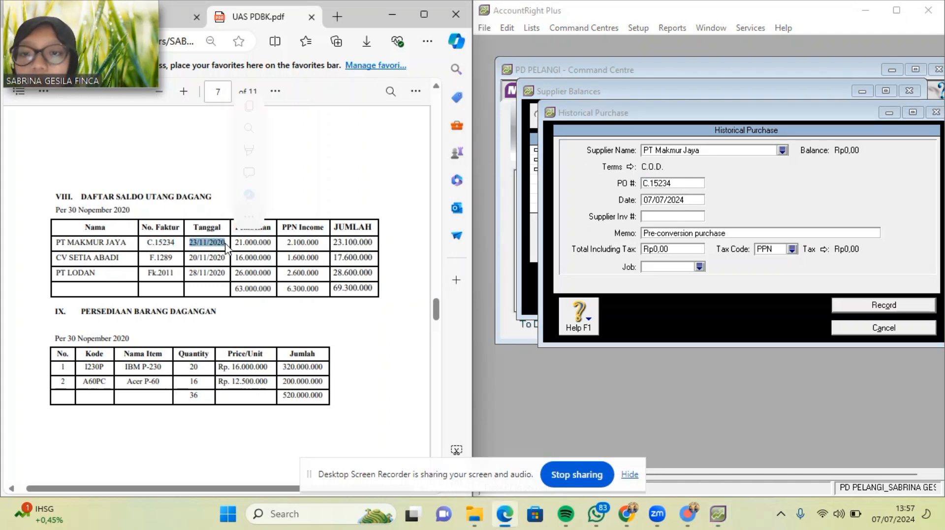
click(689, 200)
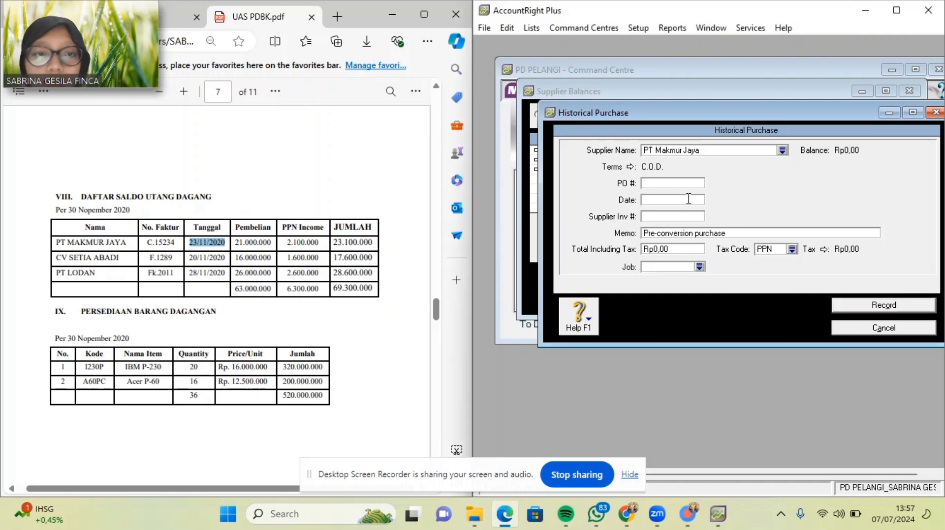
key(ctrl+v)
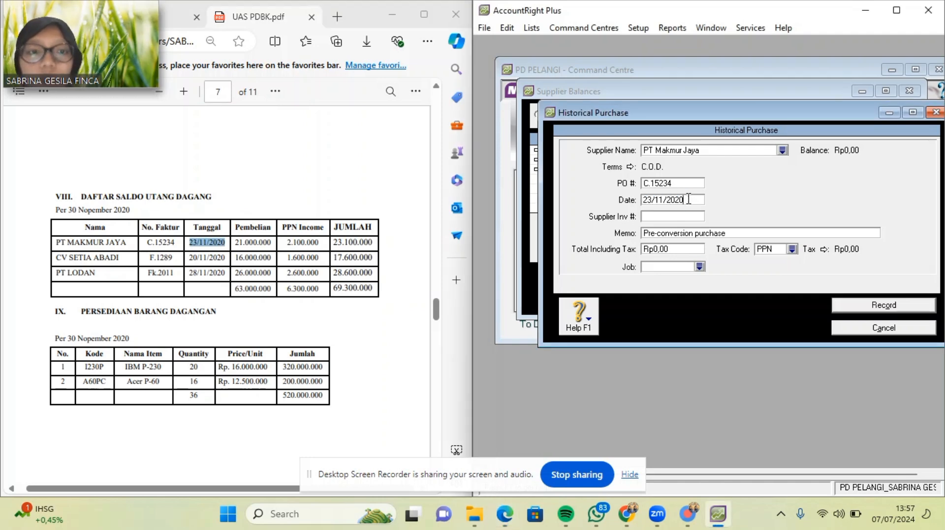
click(744, 232)
key(BackSpace)
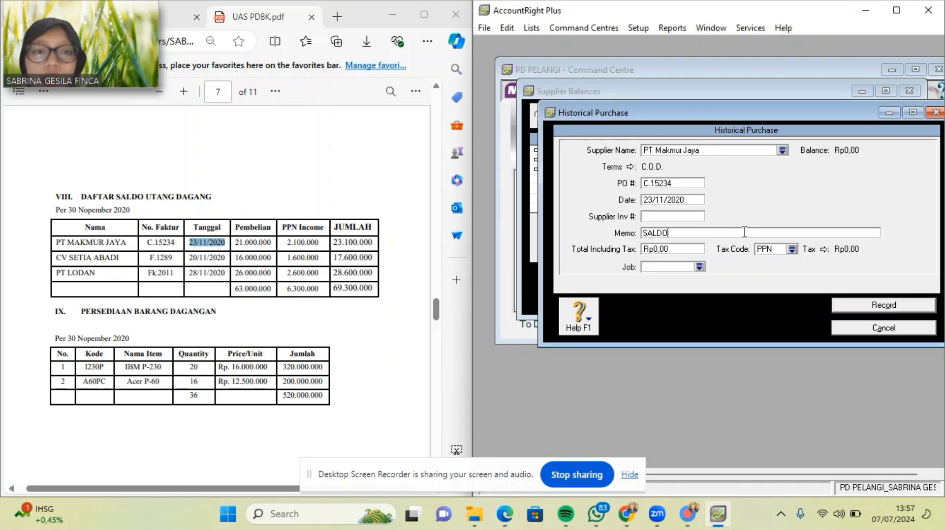
text(SALDO AWAL UTANG DAGANG)
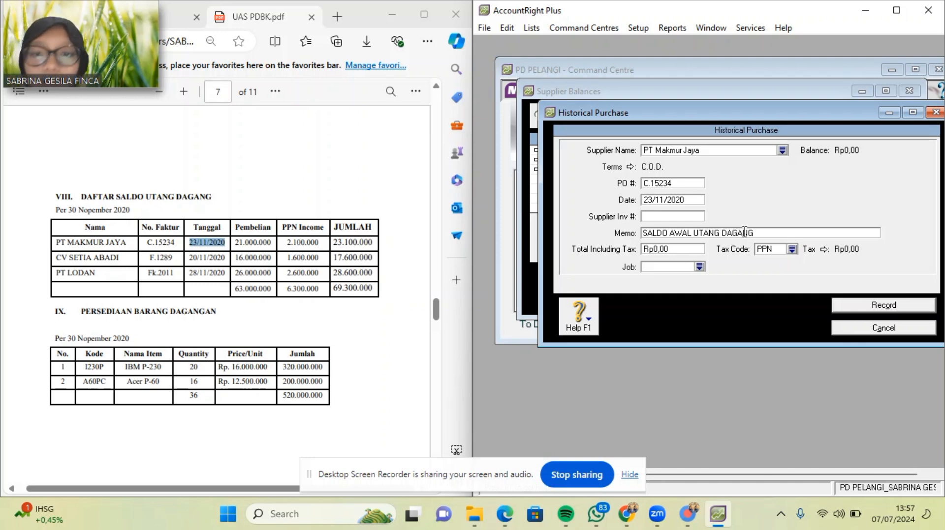
Enter the Rp23.100.000,00 total with tax code N-T and record the purchase.
click(691, 248)
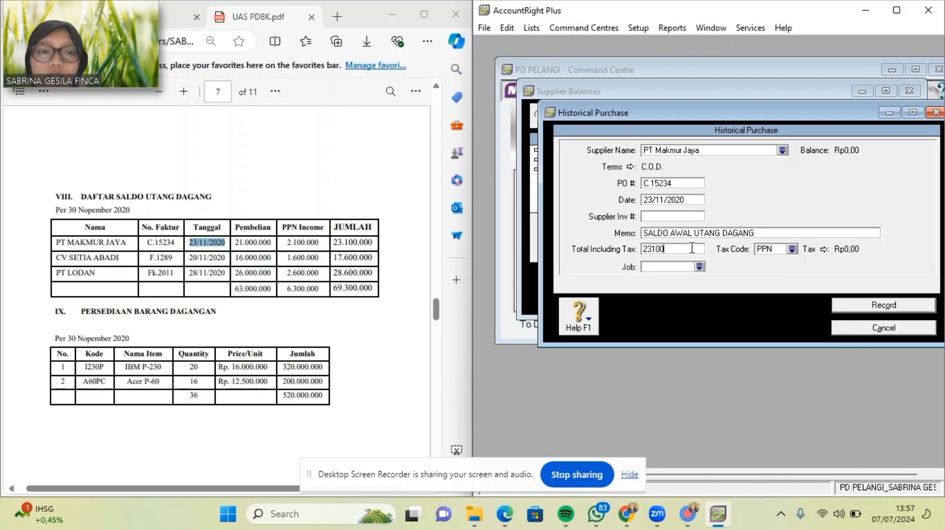
click(792, 249)
double_click(776, 176)
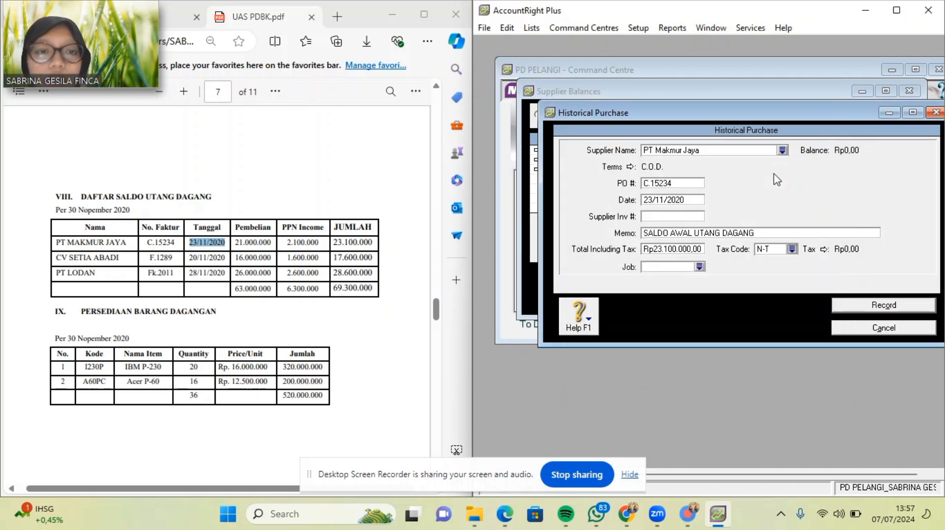
click(854, 306)
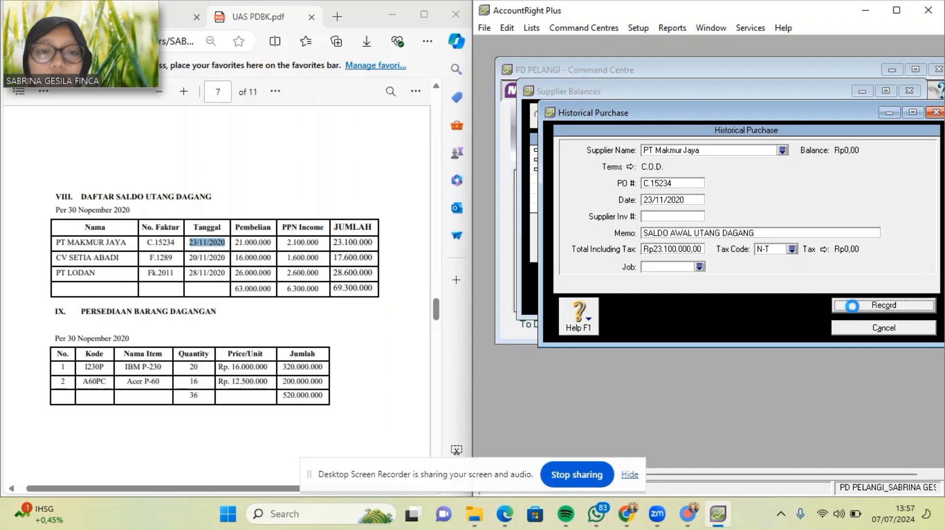
click(717, 304)
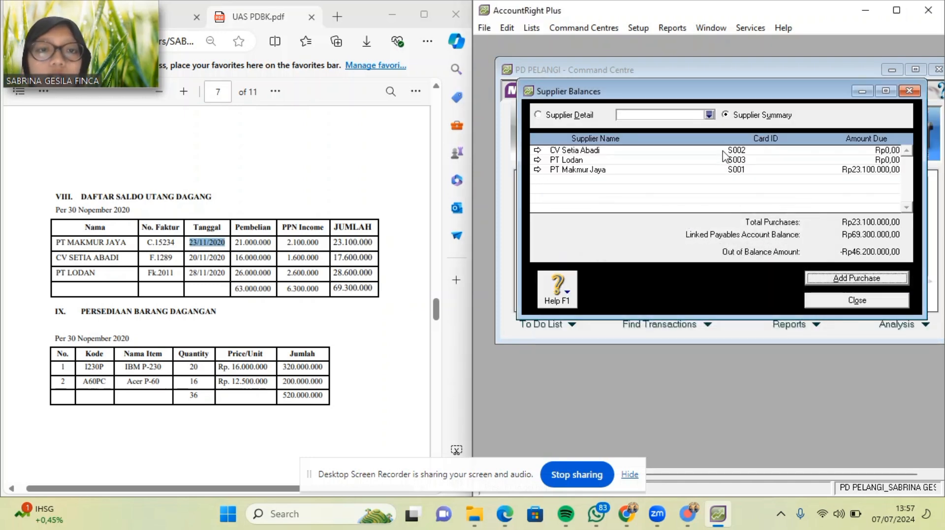
Start a new historical purchase for CV Setia Abadi with C.O.D. credit terms.
click(878, 277)
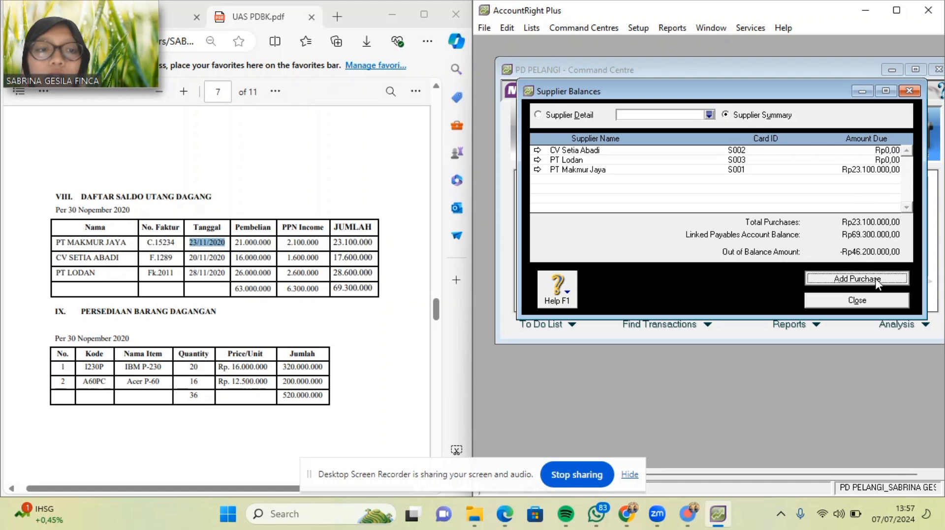
click(783, 150)
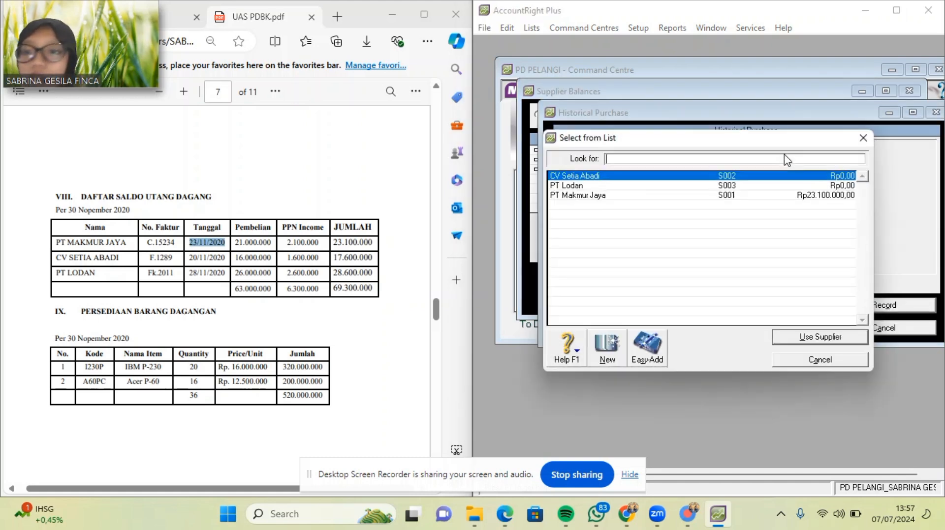
double_click(690, 181)
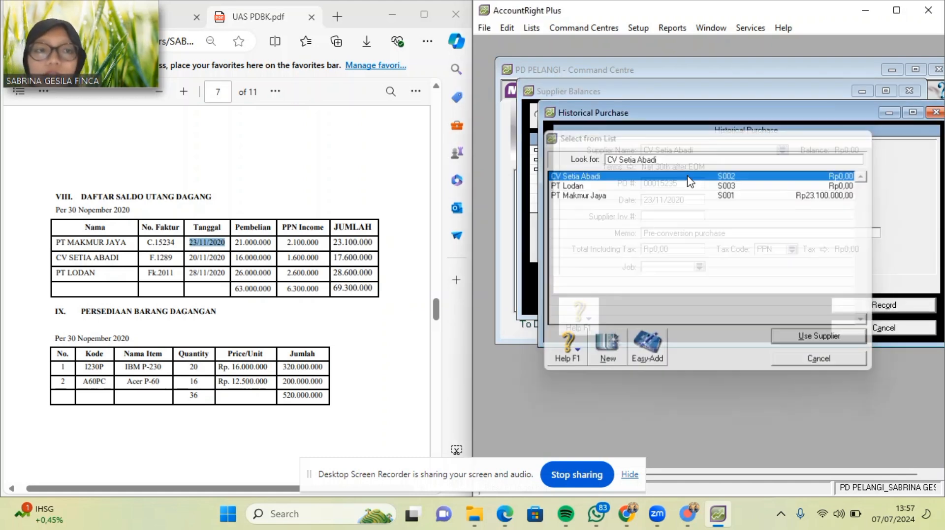
click(630, 167)
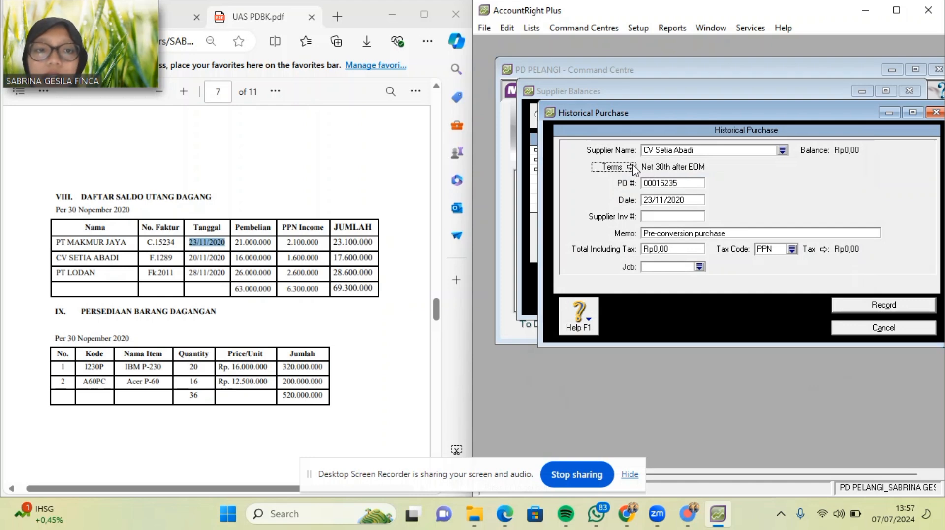
click(836, 165)
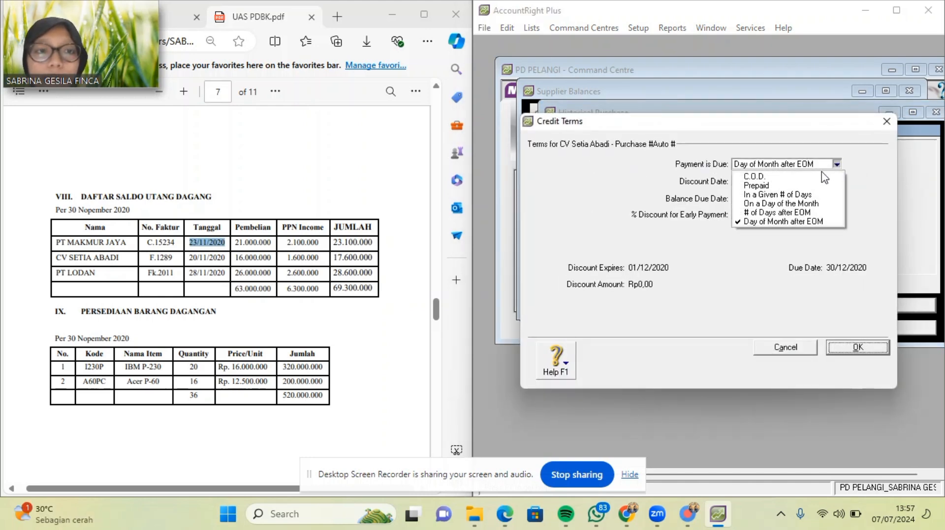
click(819, 177)
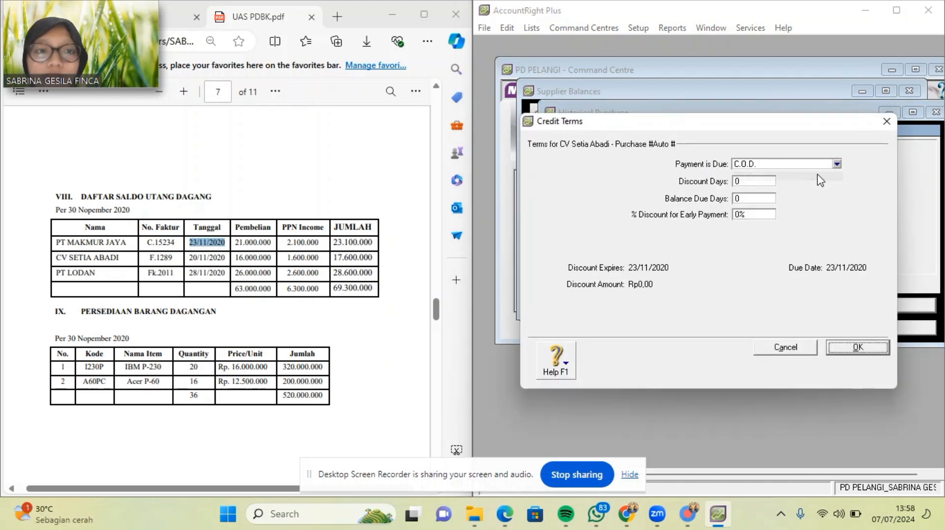
click(857, 348)
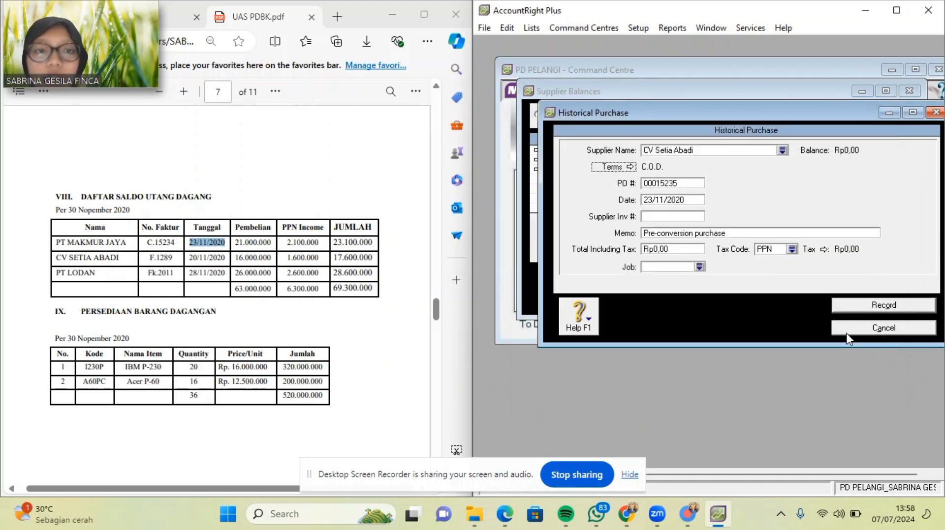
Paste invoice number F.1289 and date 20/11/2020 from the PDF.
click(687, 184)
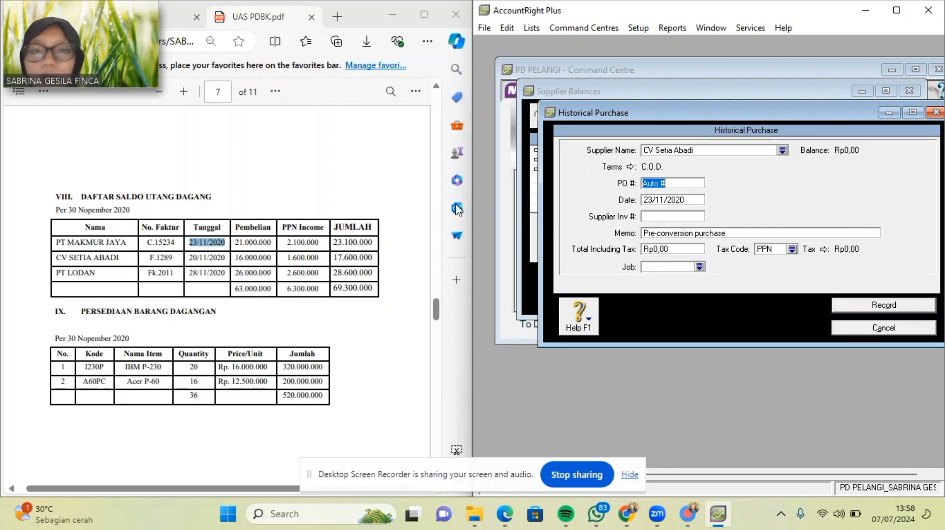
drag(146, 255, 177, 259)
key(ctrl+c)
click(168, 258)
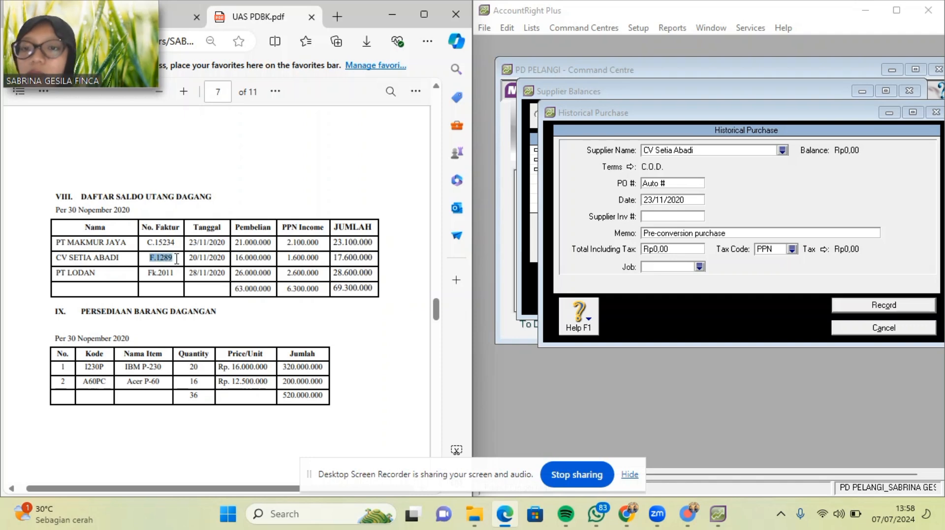
click(676, 183)
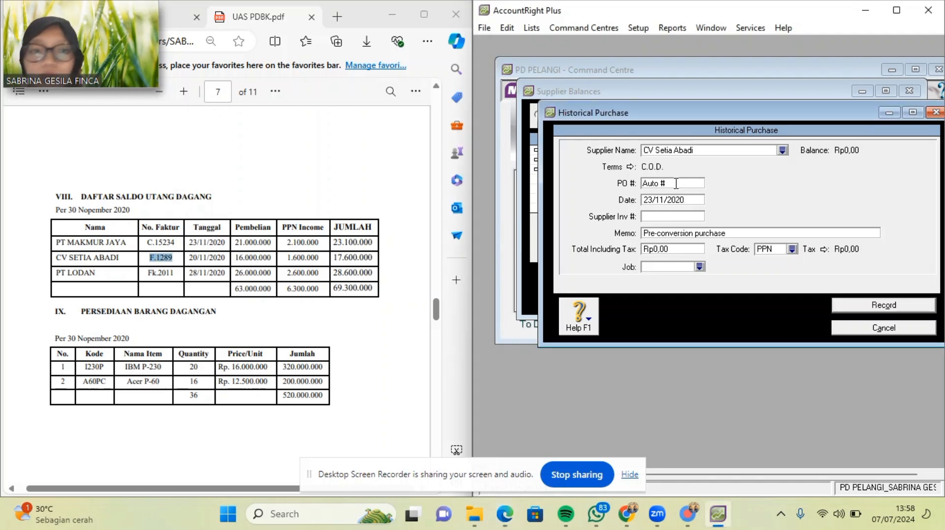
drag(676, 184, 553, 183)
key(ctrl+v)
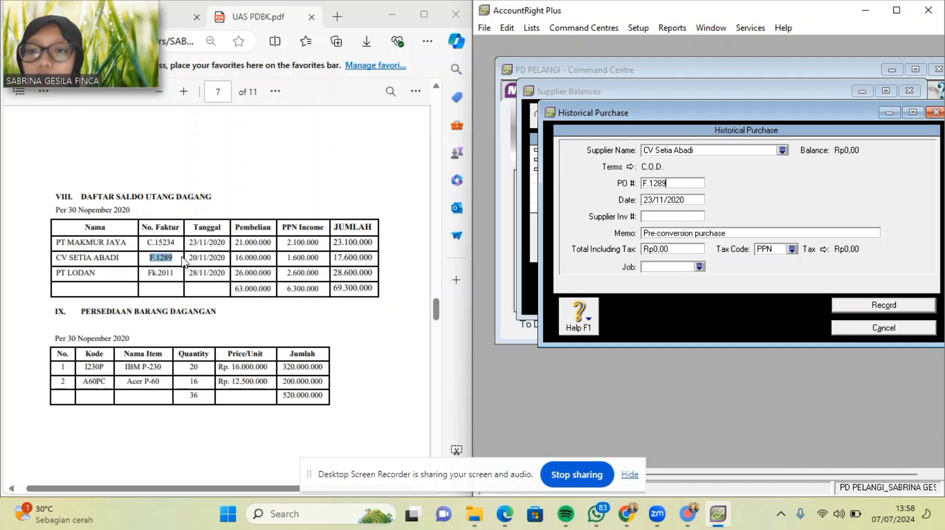
drag(189, 258, 229, 260)
key(ctrl+c)
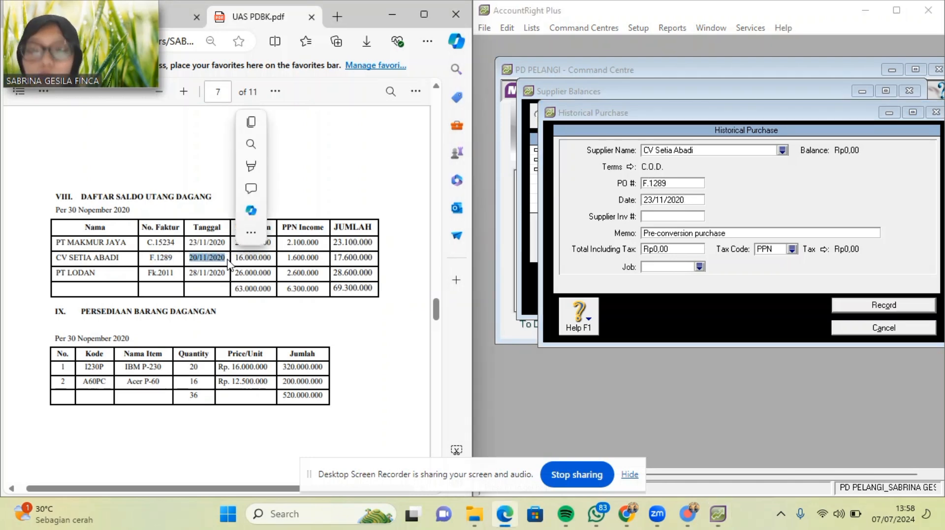
click(691, 200)
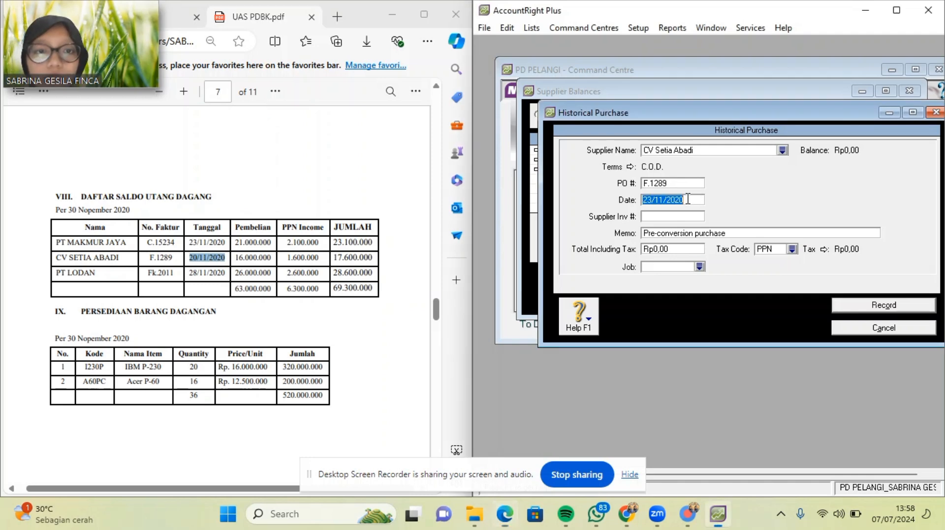
key(ctrl+v)
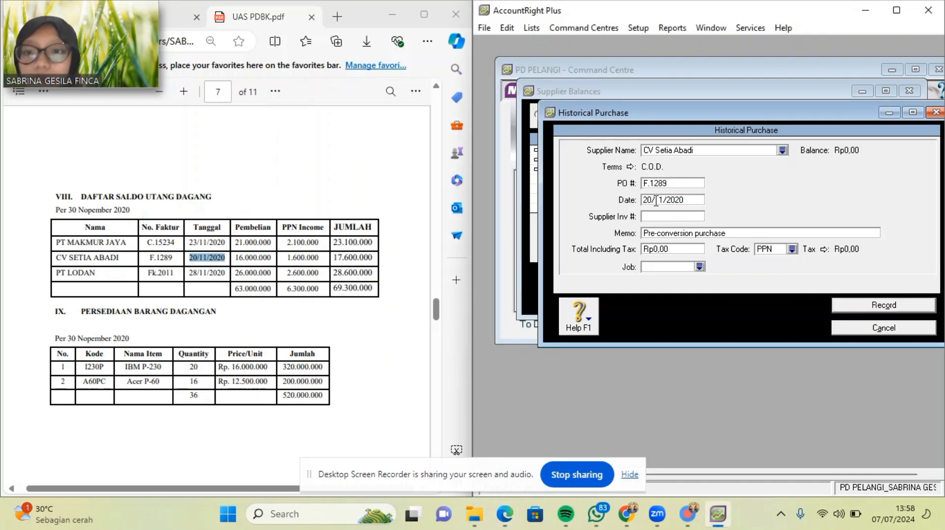
Enter memo SALDO AWAL UTANG DAGANG and a total of 17600000.
click(727, 231)
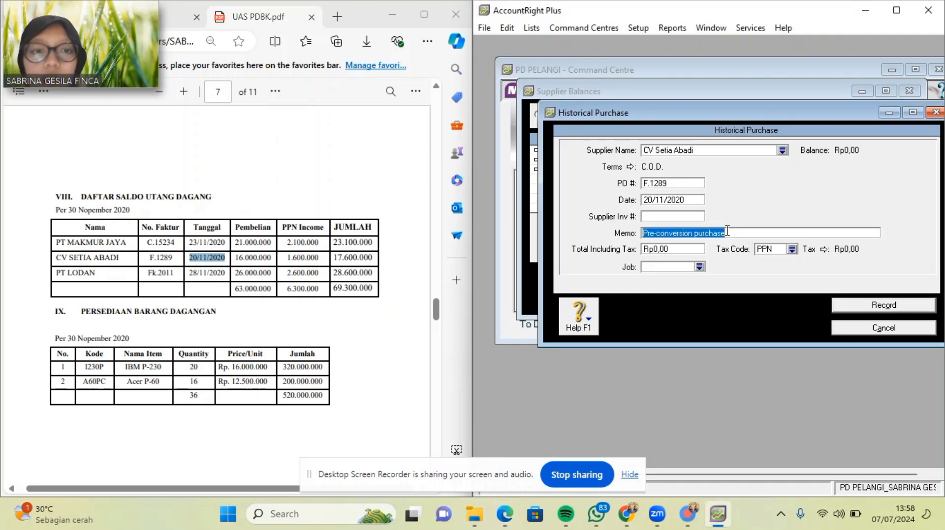
text(SALDO WAL)
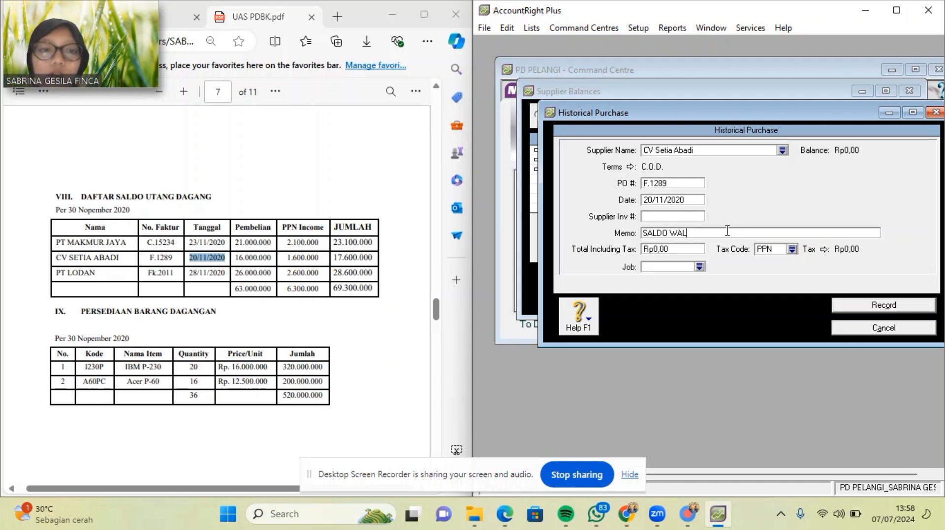
key(BackSpace)
key(BackSpace)
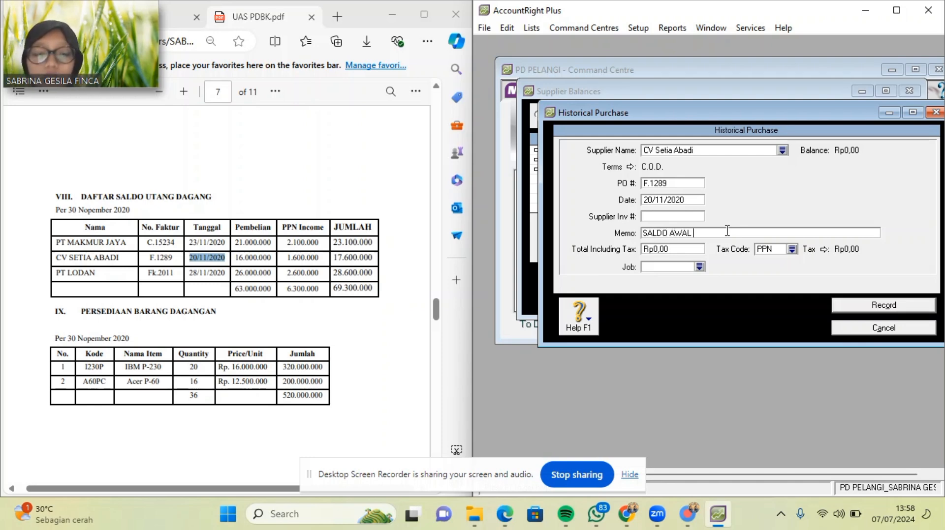
text(GANG)
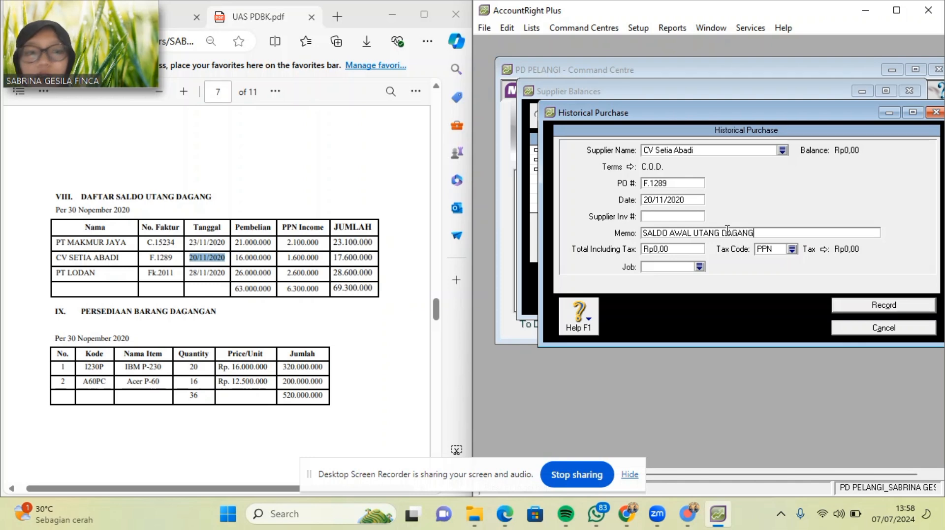
click(686, 248)
key(BackSpace)
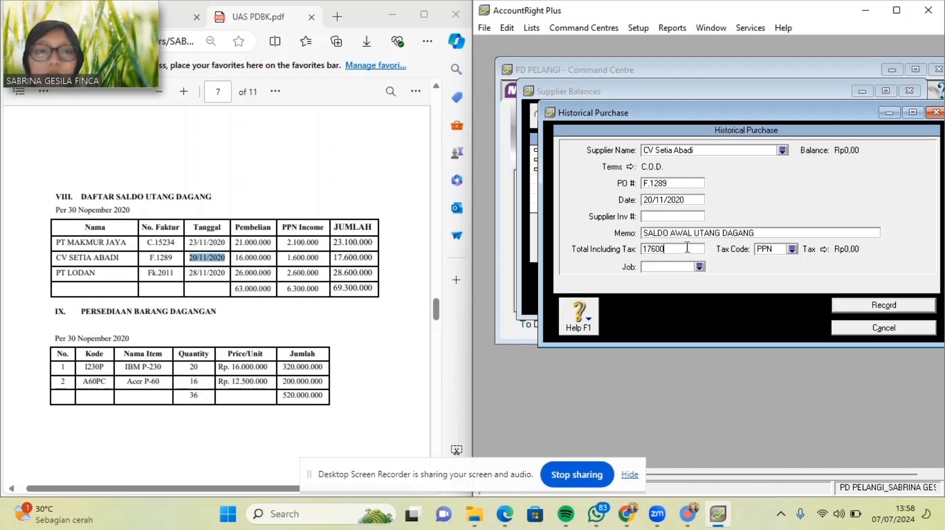
text(17600000)
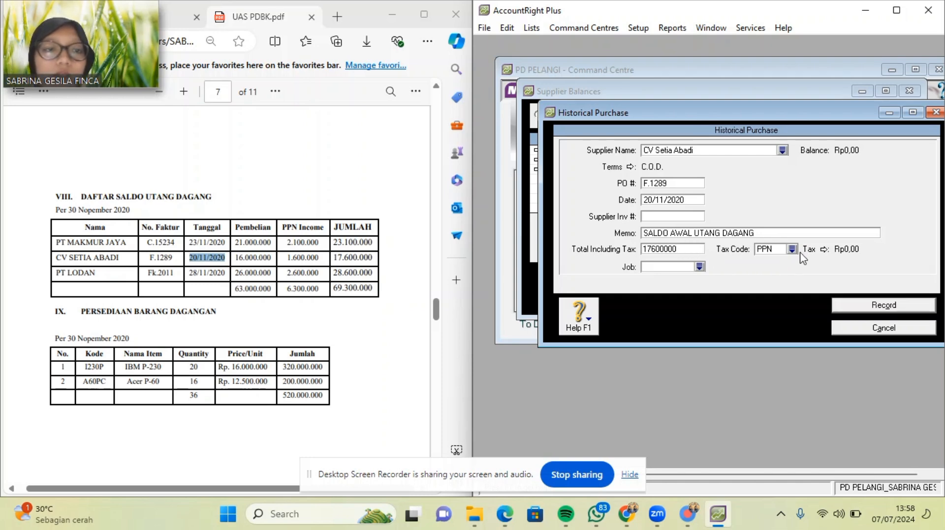
Apply tax code N-T, record the purchase and dismiss the notice.
click(792, 249)
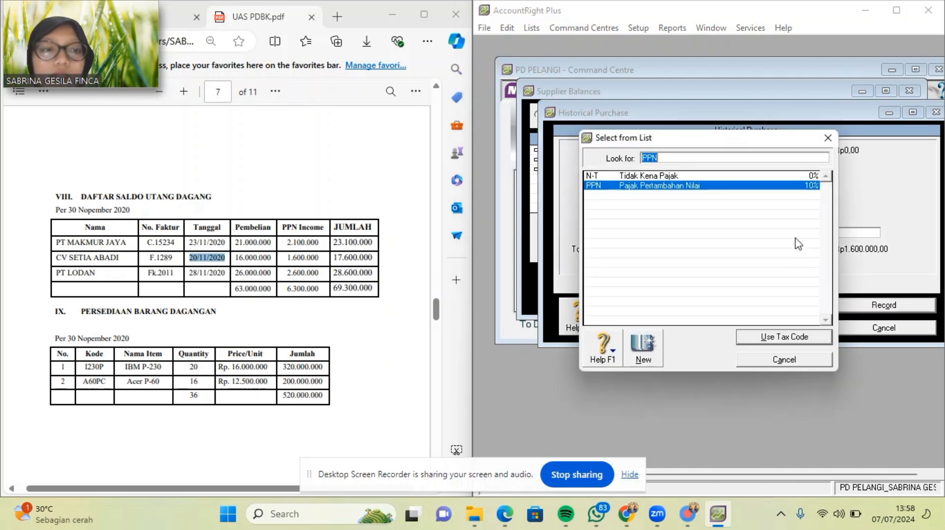
double_click(768, 176)
click(856, 309)
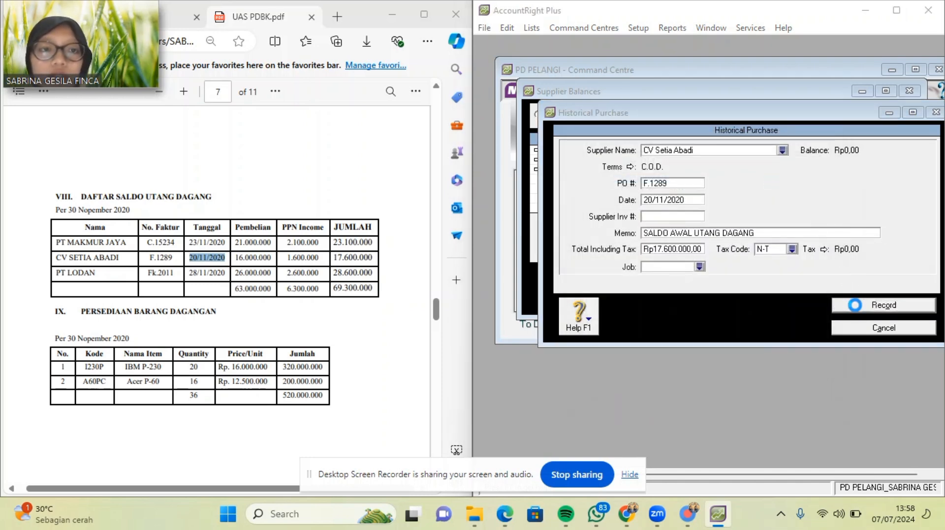
click(709, 304)
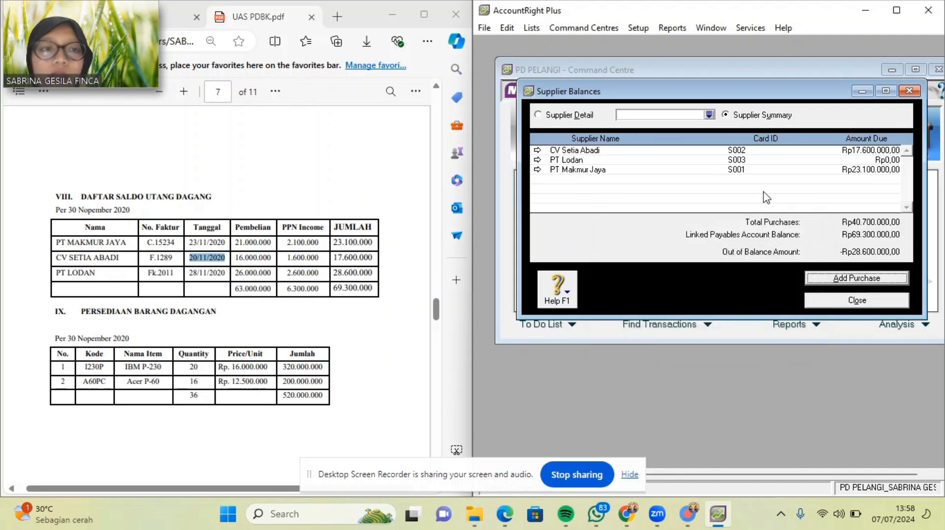
Start a new historical purchase for PT Lodan with C.O.D. credit terms.
click(873, 279)
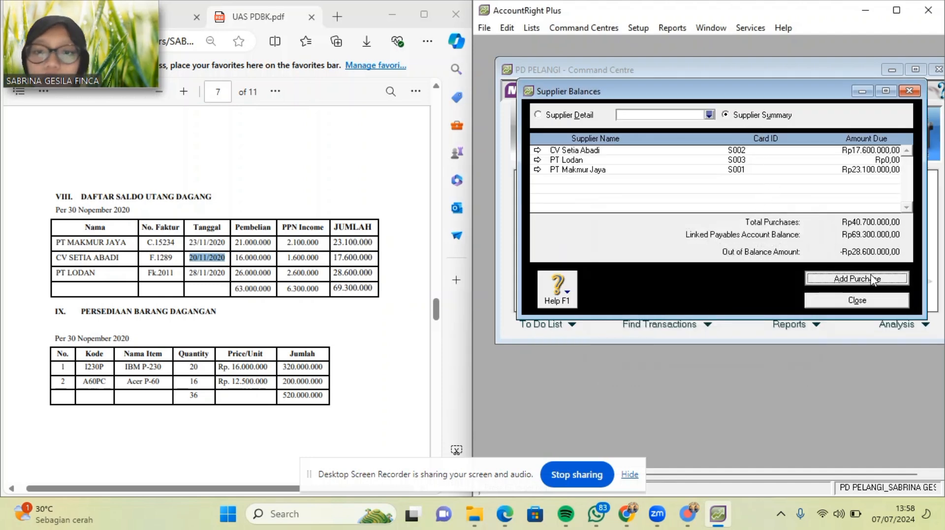
click(782, 151)
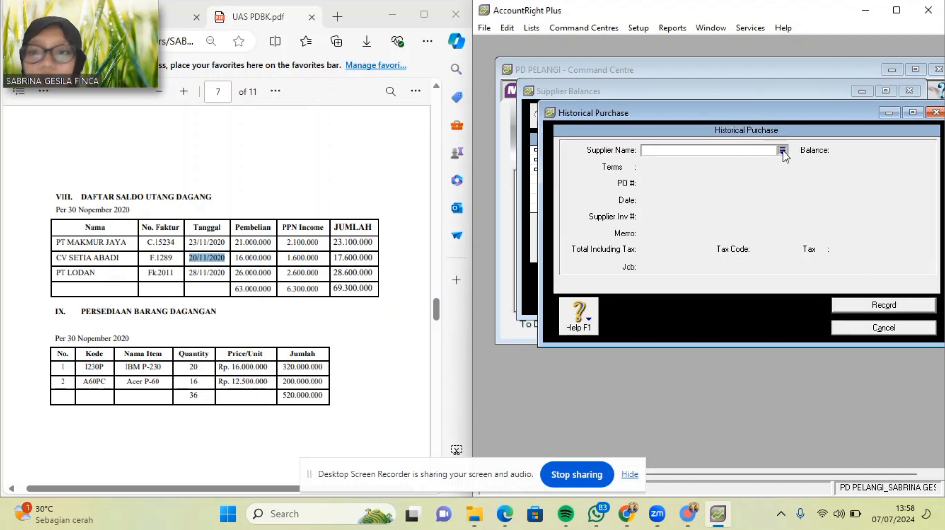
double_click(715, 186)
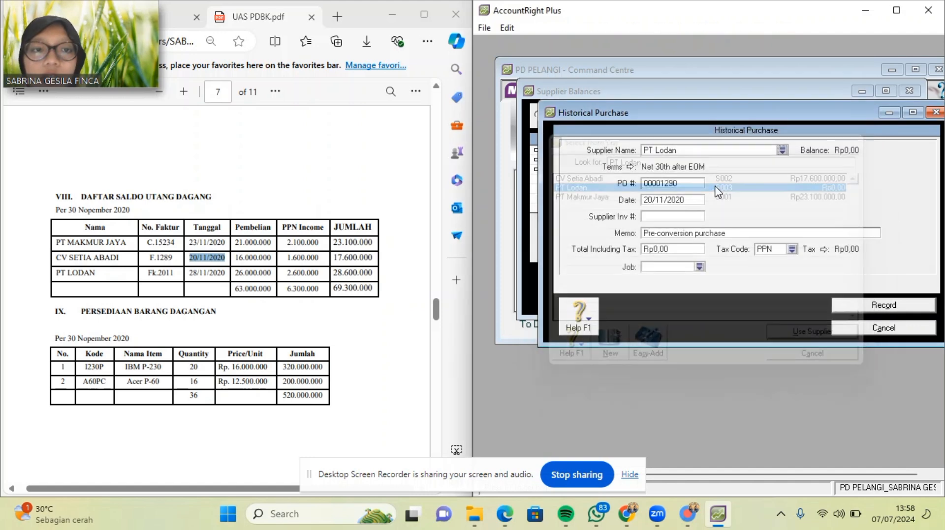
click(632, 169)
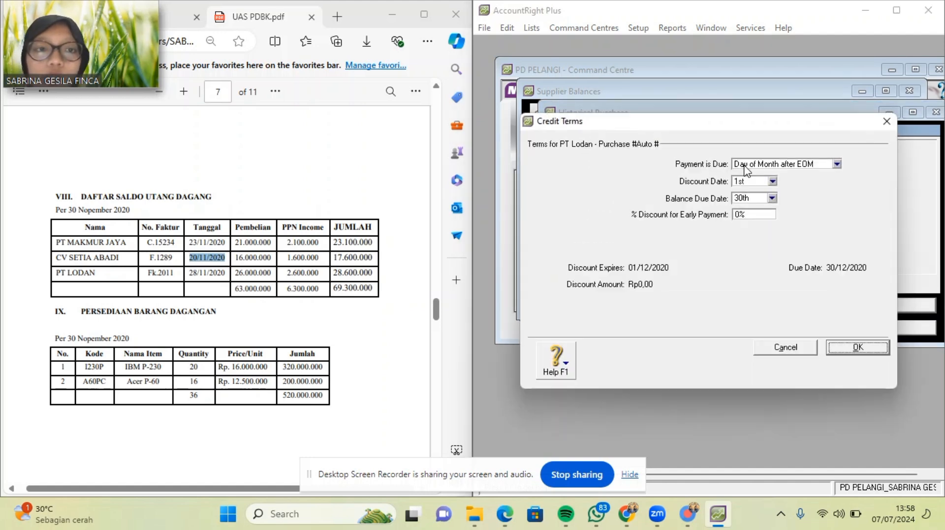
click(836, 165)
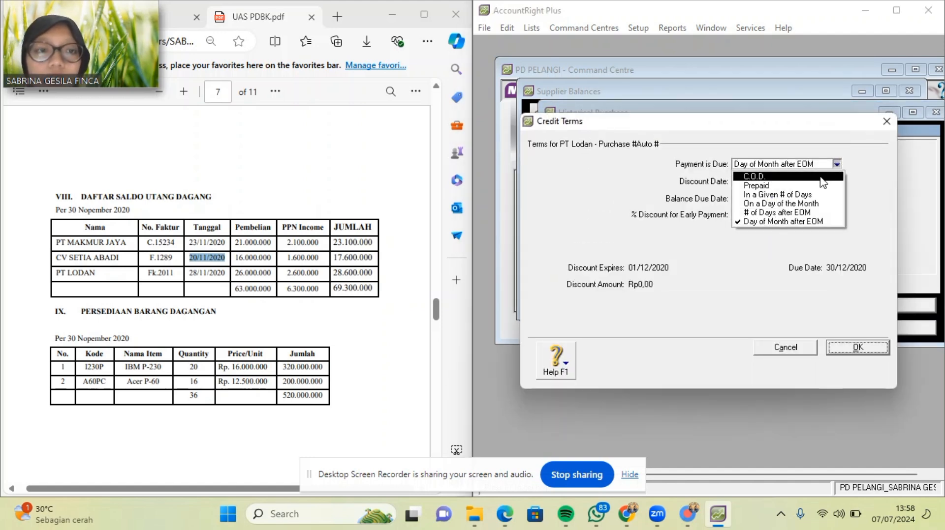
click(757, 176)
click(858, 348)
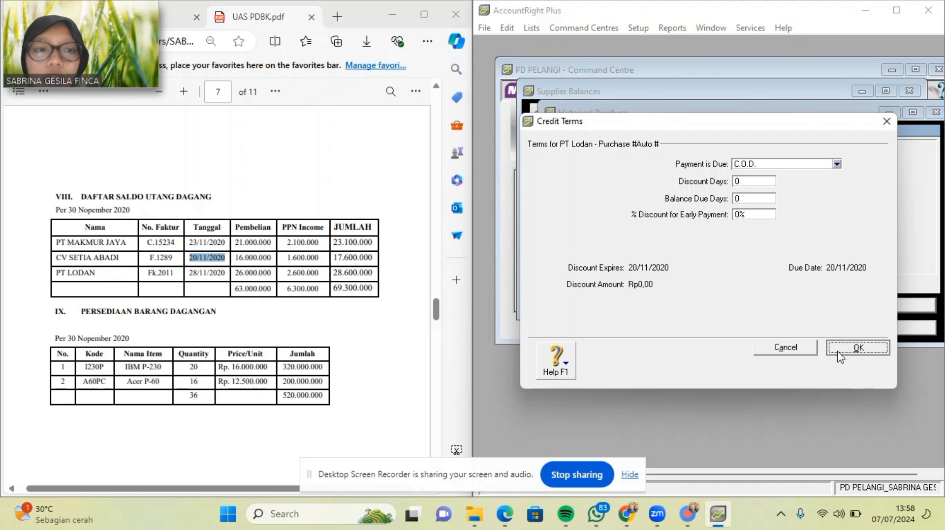
Paste invoice number Fk.2011 and date 28/11/2020 from the PDF.
click(685, 182)
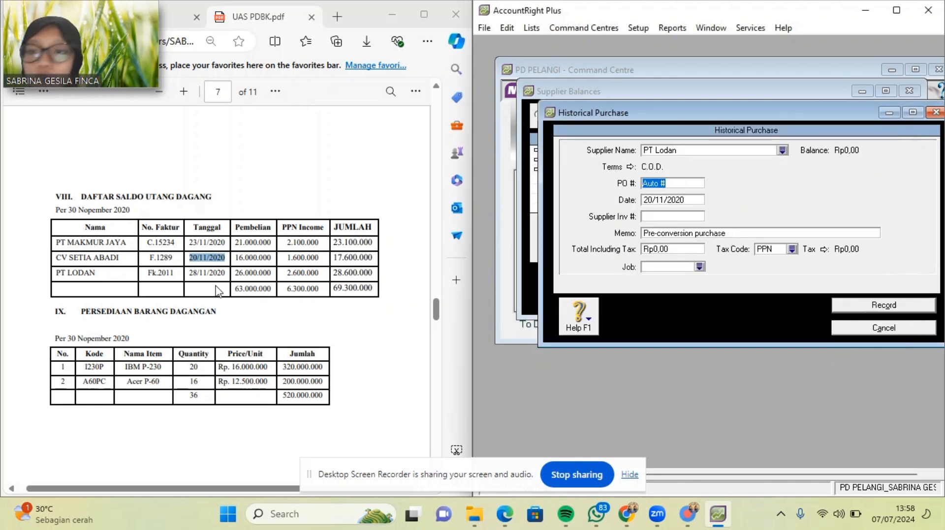
drag(149, 273, 175, 274)
key(ctrl+c)
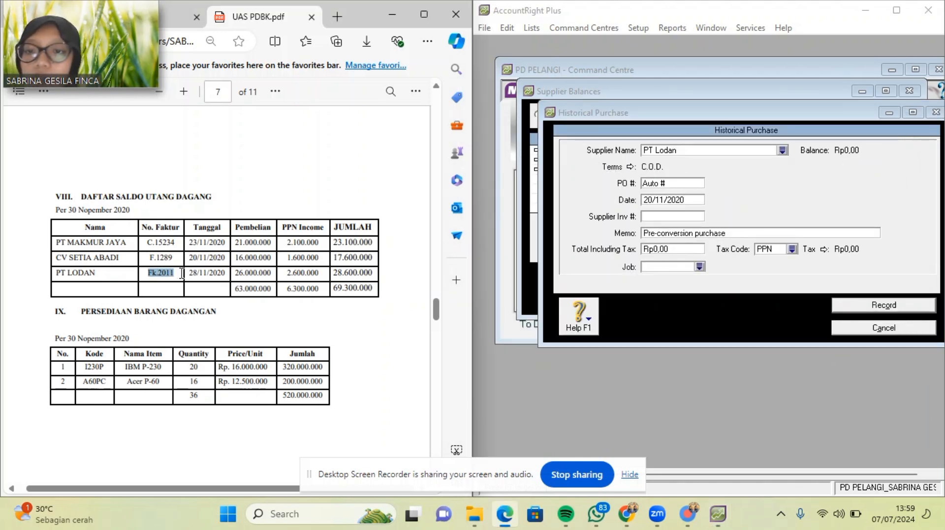
click(681, 183)
click(681, 183)
key(ctrl+v)
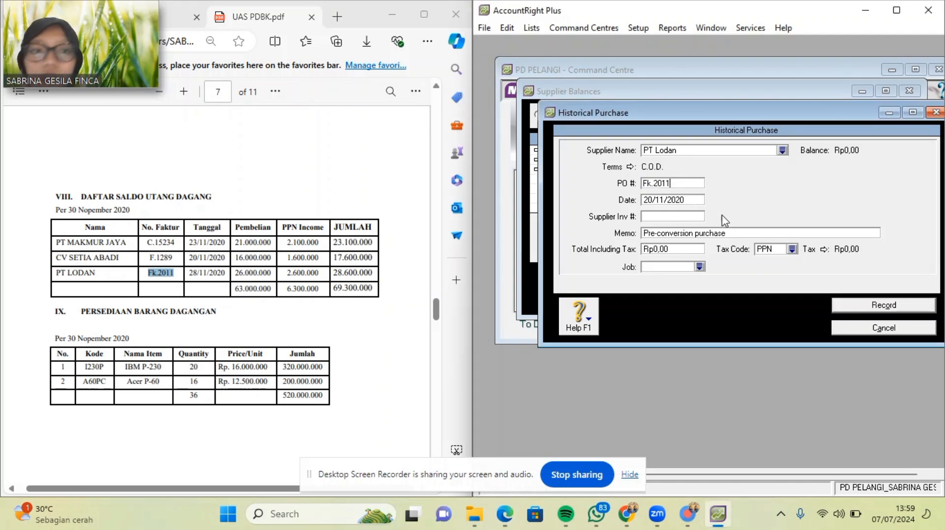
drag(192, 277, 220, 276)
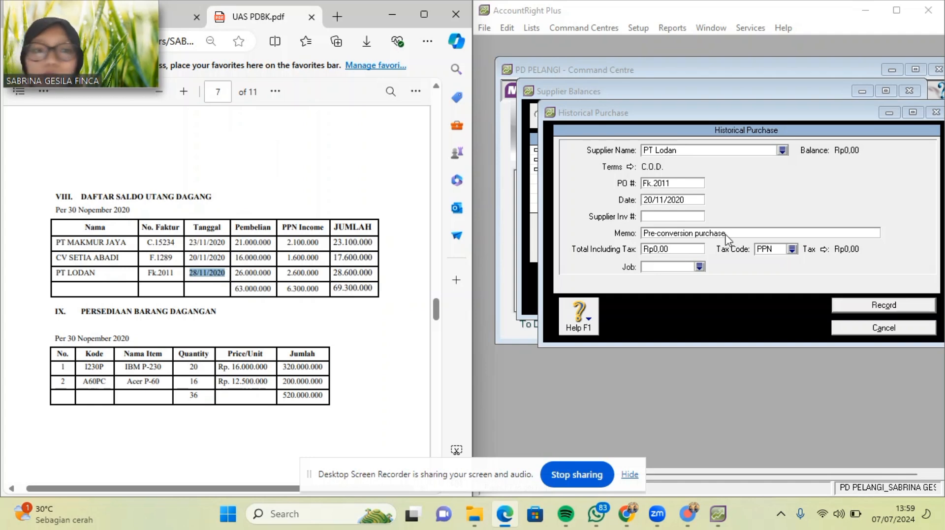
click(666, 200)
text(28/11/2020)
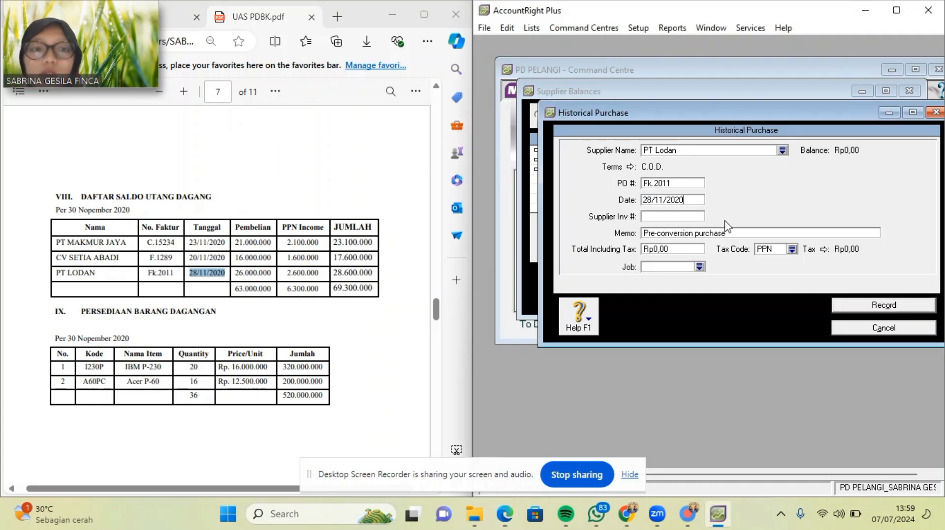
Enter memo SALDO AWAL UTANG DAGANG and the Rp28.600.000 total.
click(745, 232)
key(BackSpace)
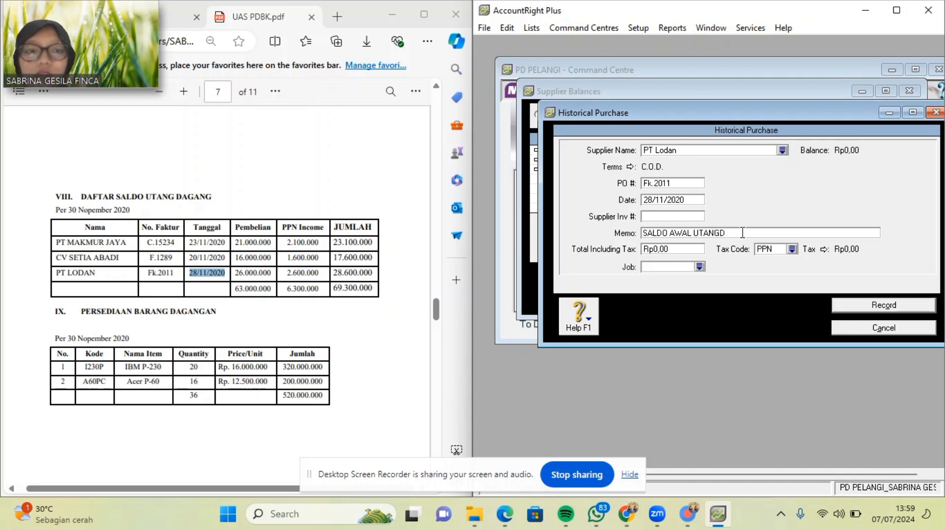
text(SALDO AWAL UTANG DAGAN)
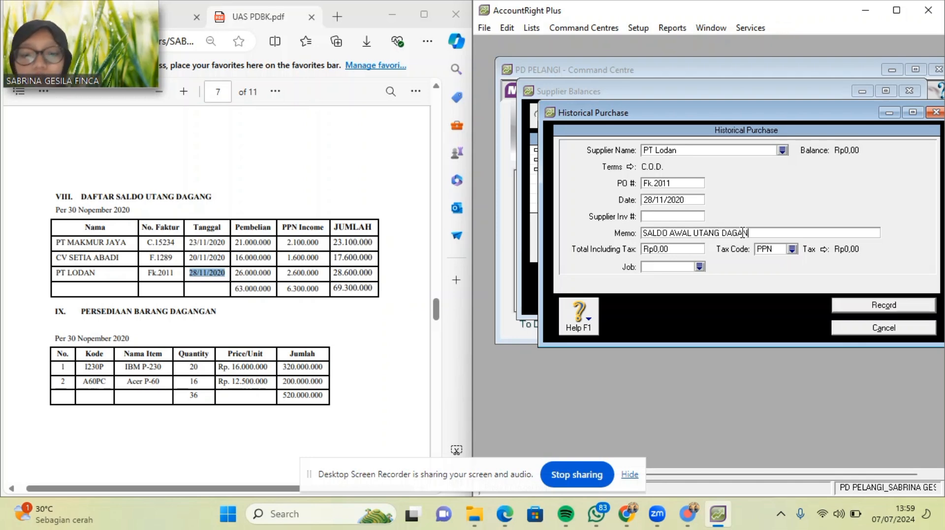
text(G)
click(688, 250)
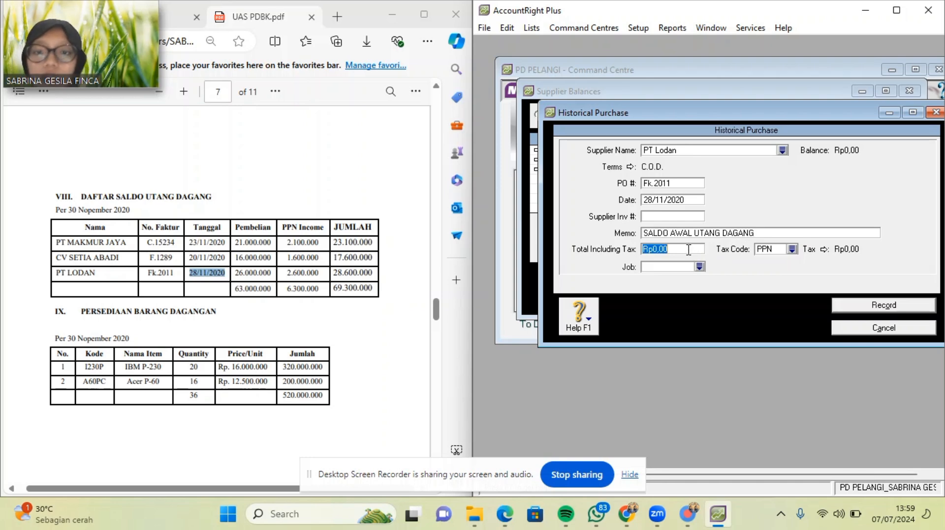
key(BackSpace)
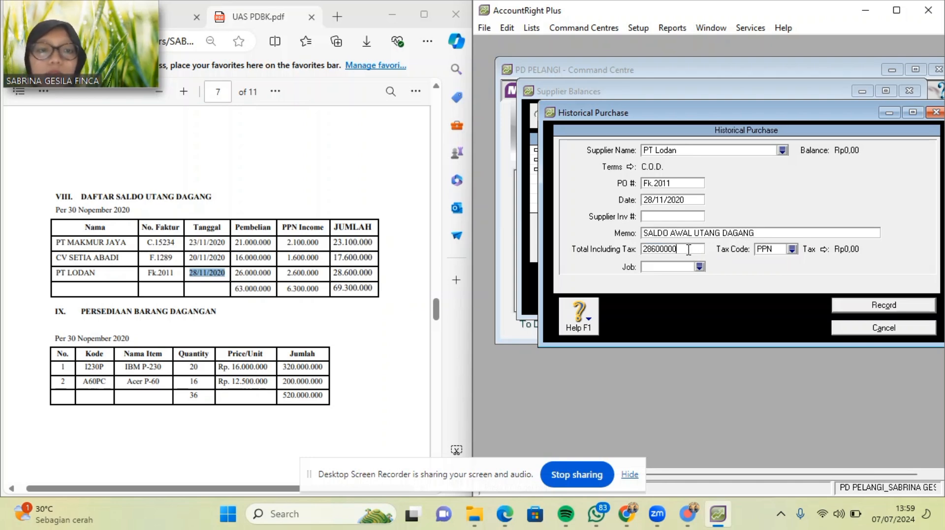
Apply tax code N-T, record the purchase and dismiss the balanced-payables message.
click(792, 250)
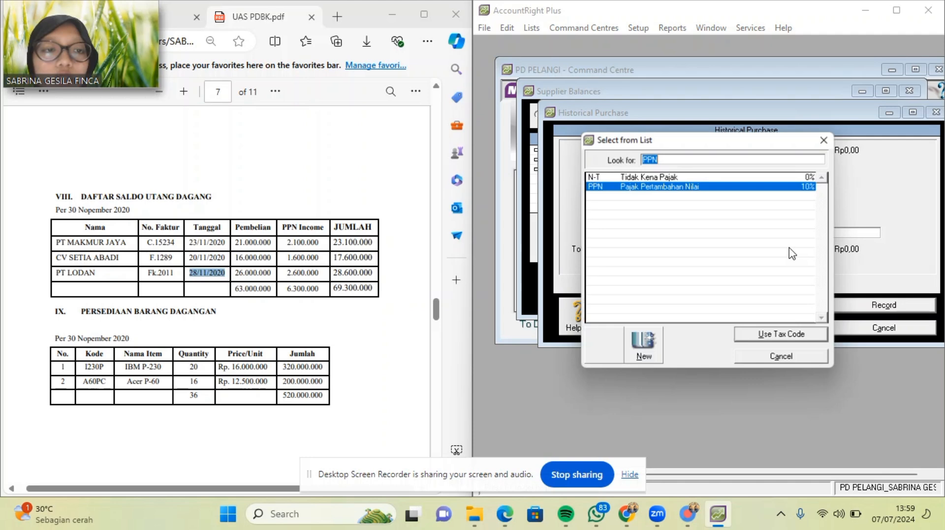
double_click(747, 175)
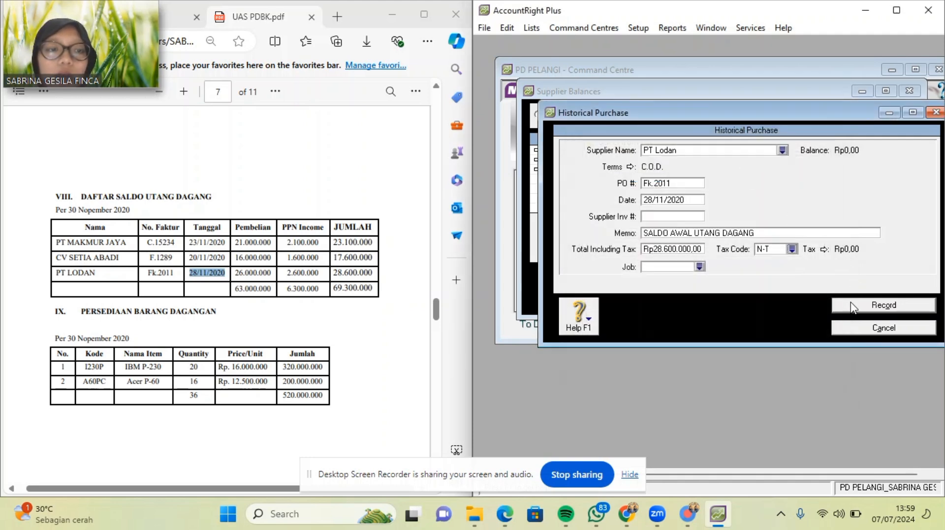
click(853, 307)
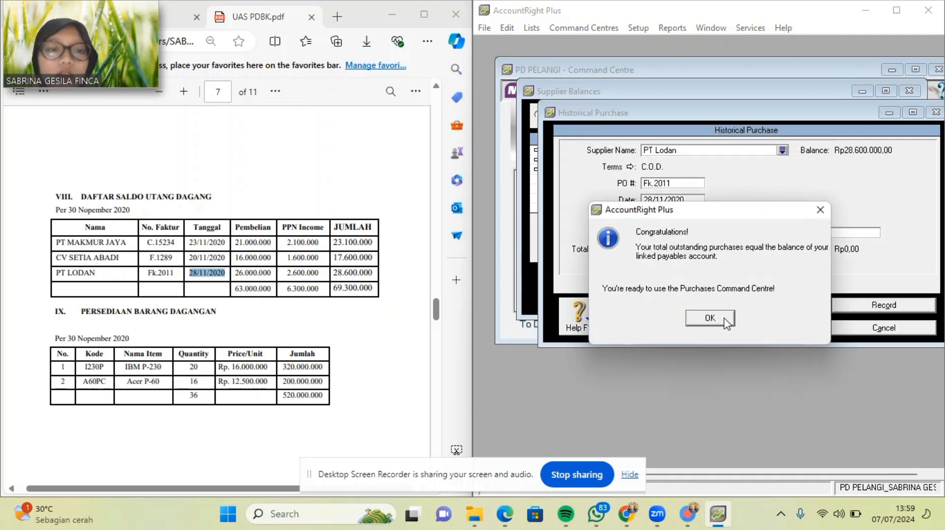
click(724, 322)
Close Supplier Balances and bring up the Inventory Items List.
click(720, 304)
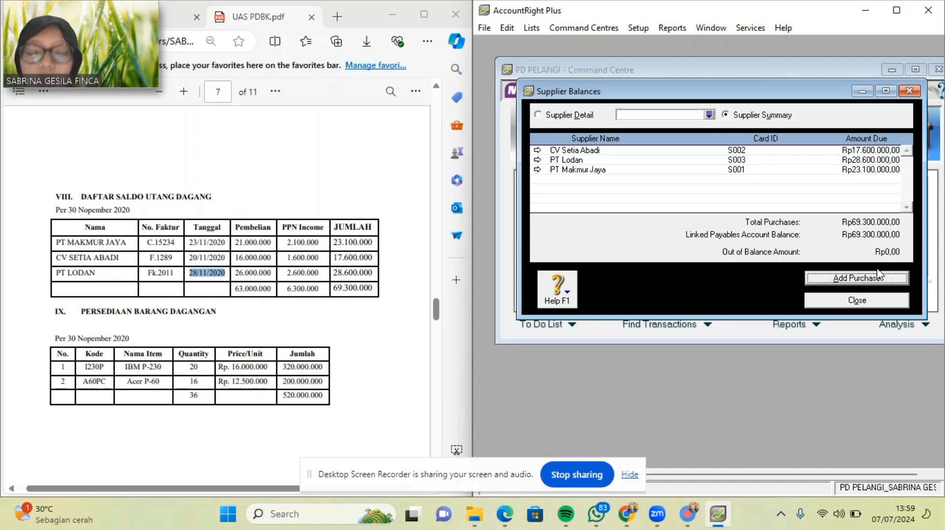
click(863, 302)
click(862, 142)
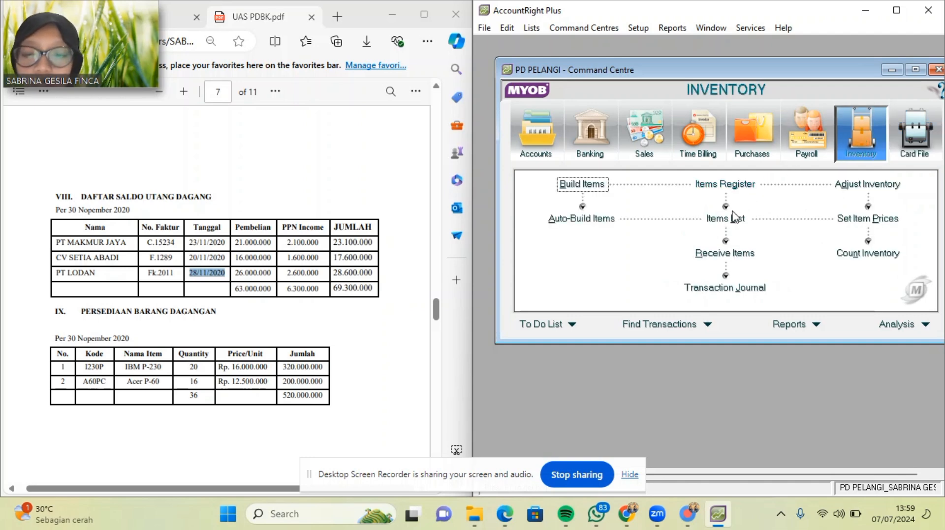
click(733, 218)
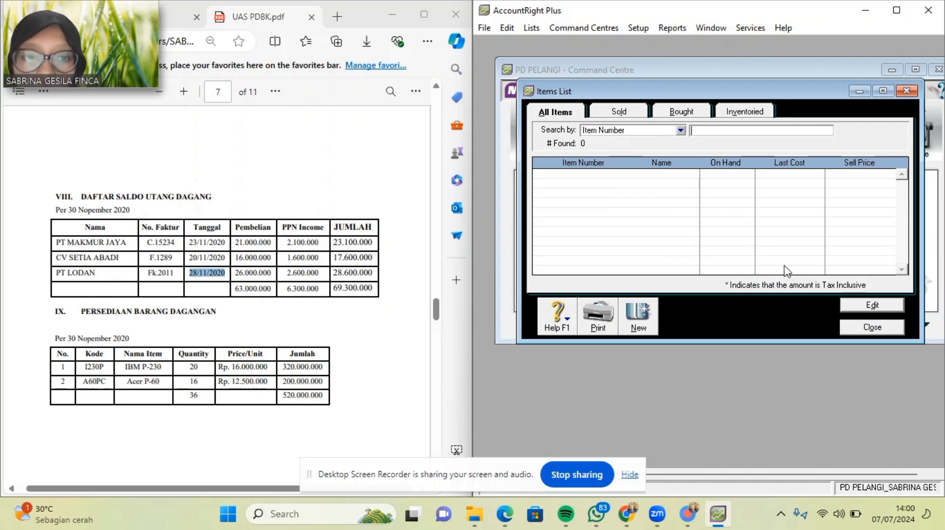
Confirm the Items List is empty, checking the sold-items filter before returning to all items.
click(847, 309)
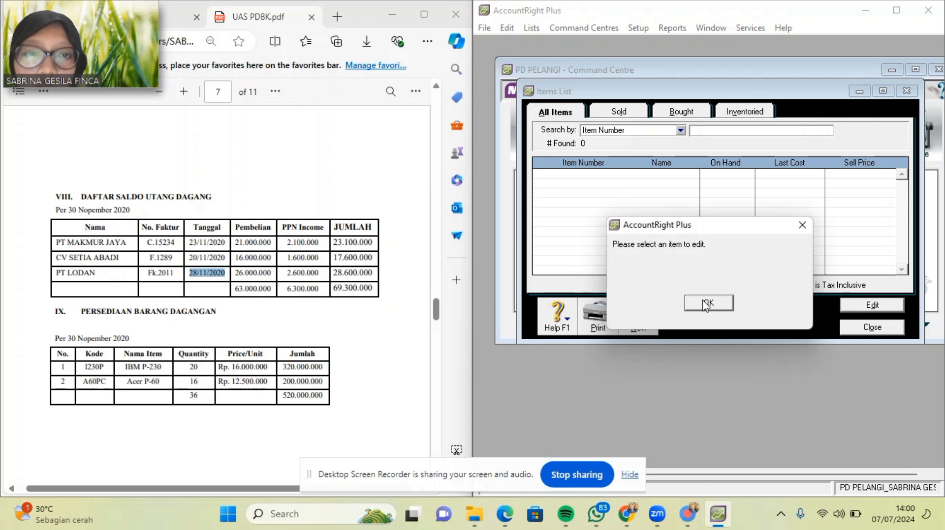
click(708, 303)
click(637, 115)
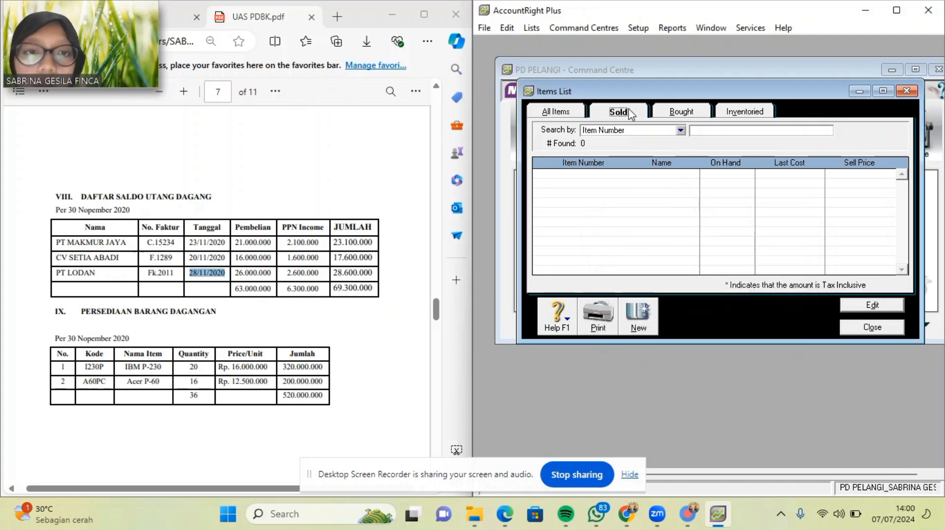
click(564, 114)
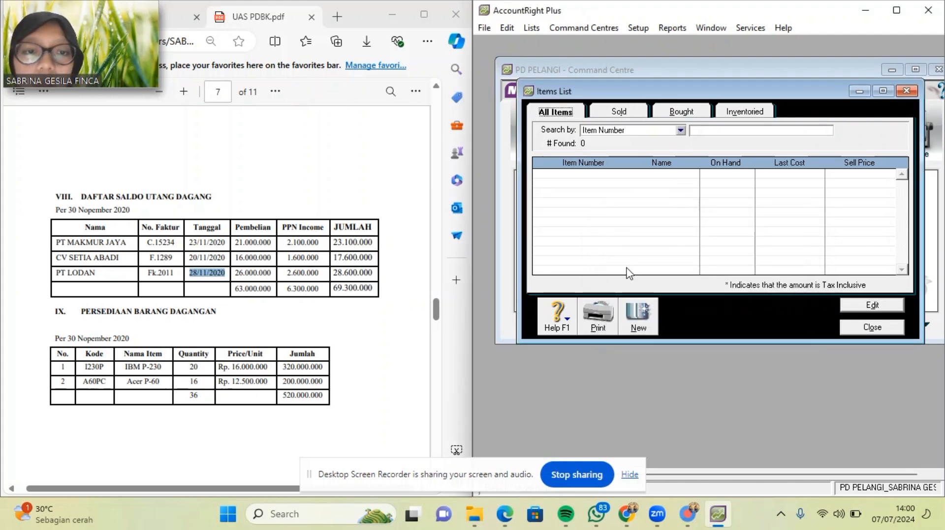
Create a new item with the PDF code as its number, marked bought, sold and inventoried.
click(640, 312)
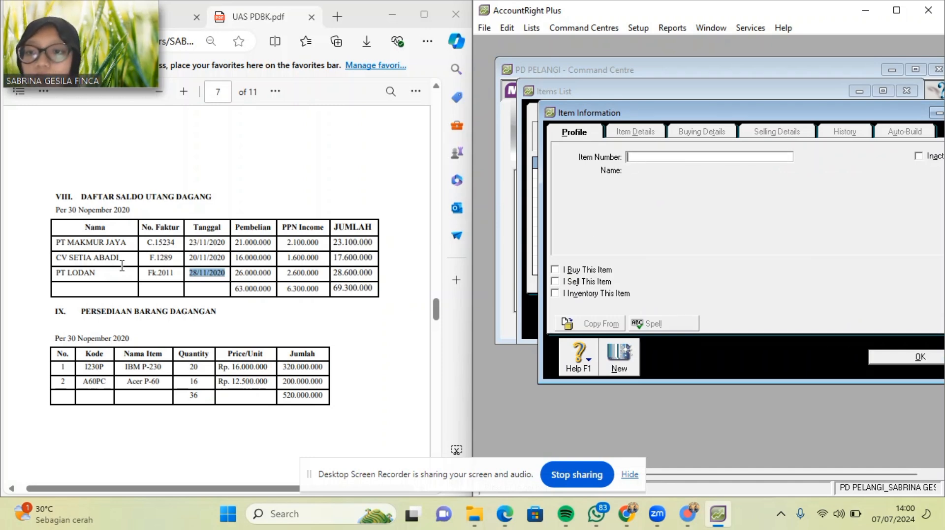
scroll(122, 265, up, 1)
scroll(118, 260, down, 3)
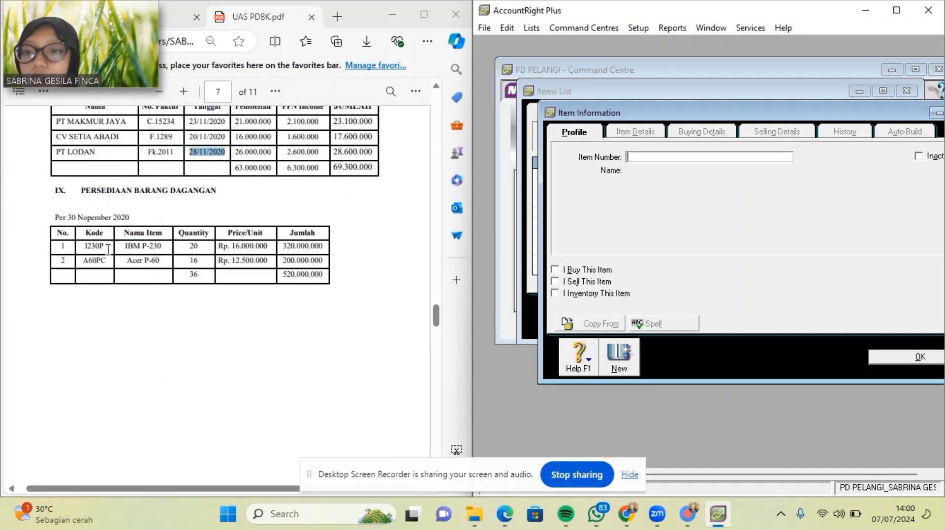
drag(80, 248, 110, 251)
key(ctrl+c)
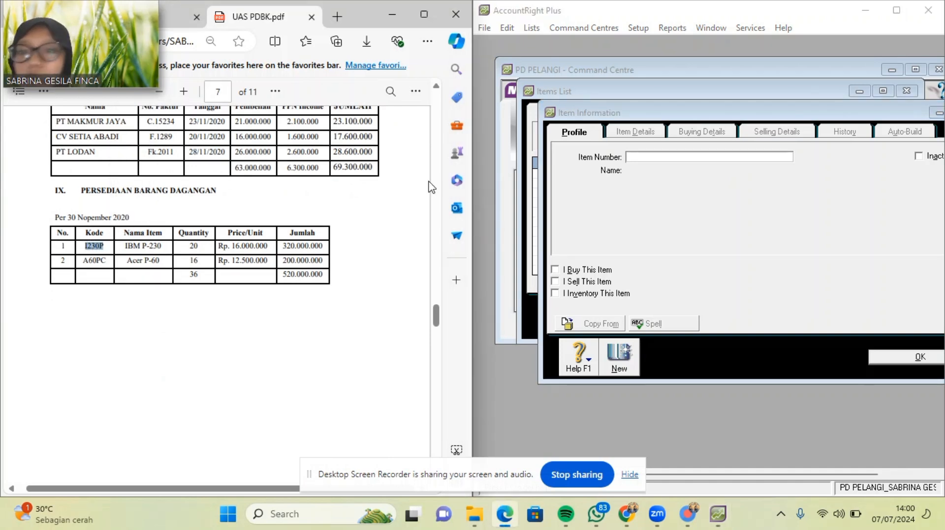
click(640, 158)
key(ctrl+v)
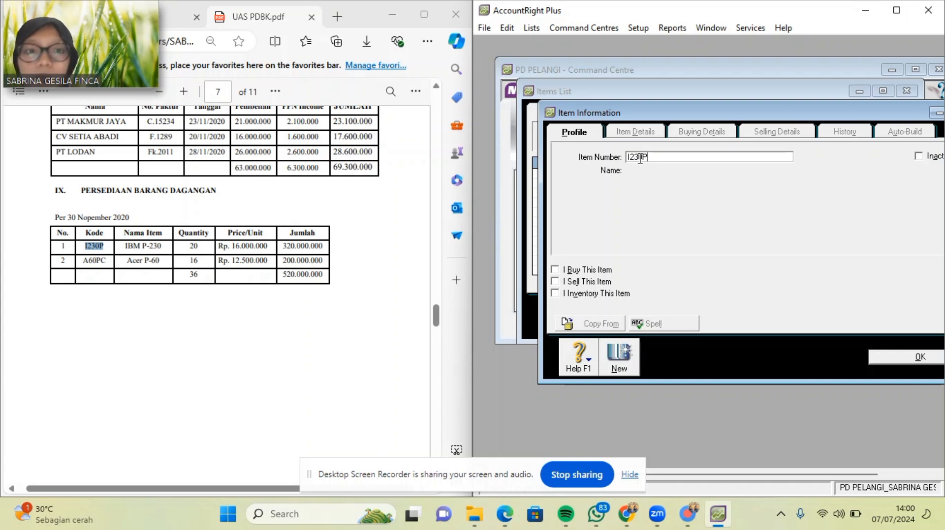
click(555, 269)
click(554, 281)
click(555, 294)
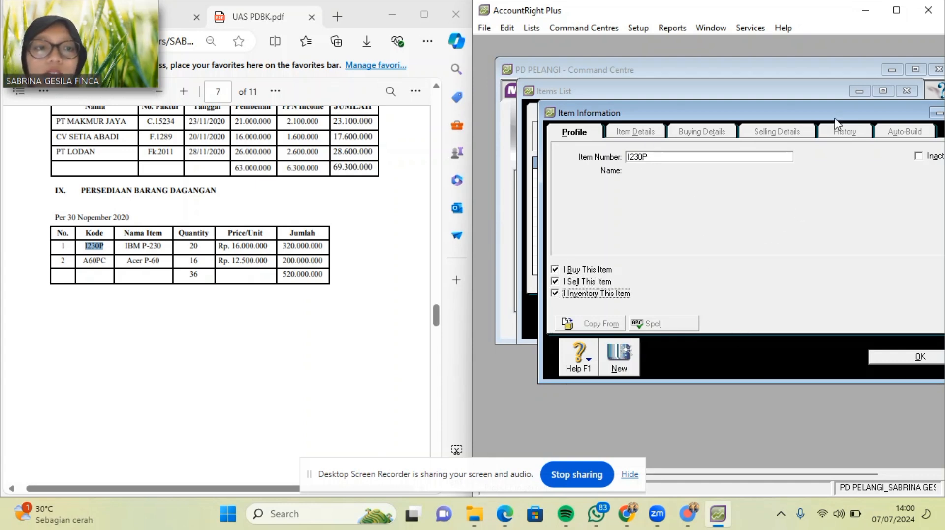
Correct the item number to 1230P and name the item IBM P-230.
drag(828, 110, 771, 97)
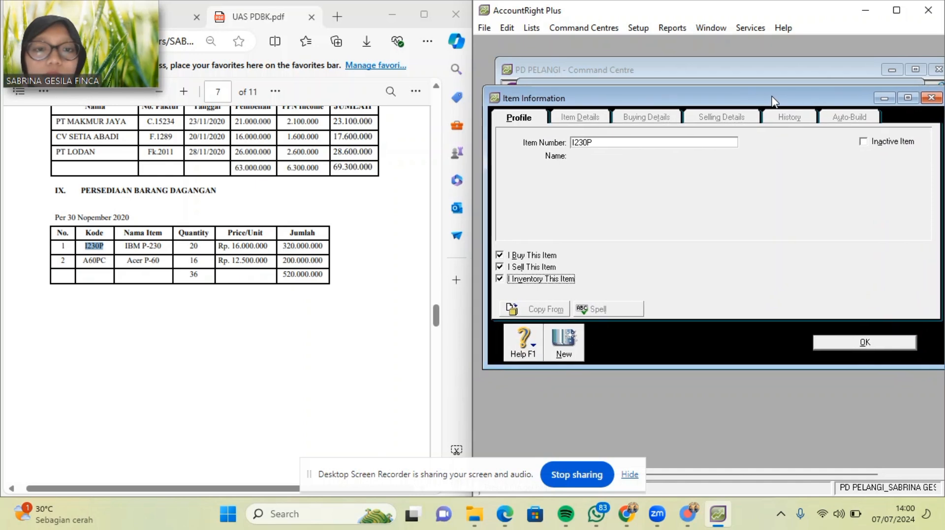
click(668, 144)
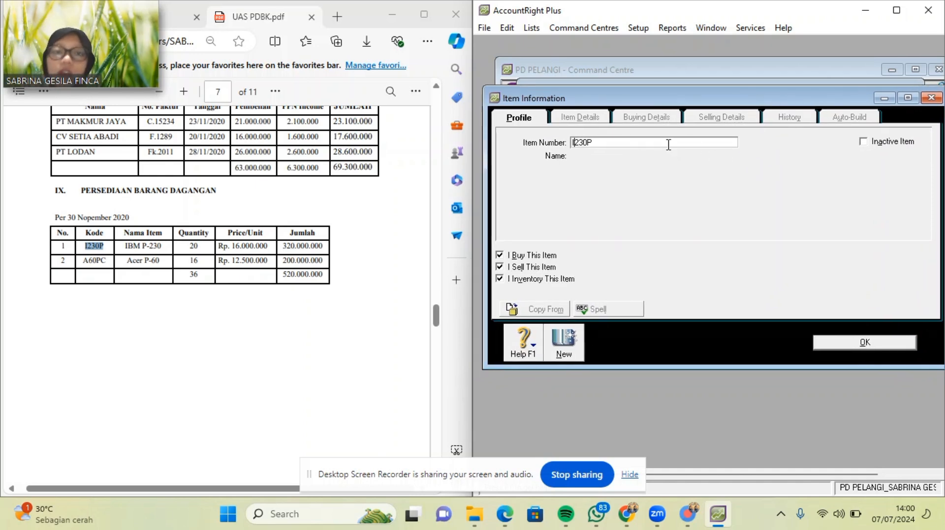
key(BackSpace)
key(Tab)
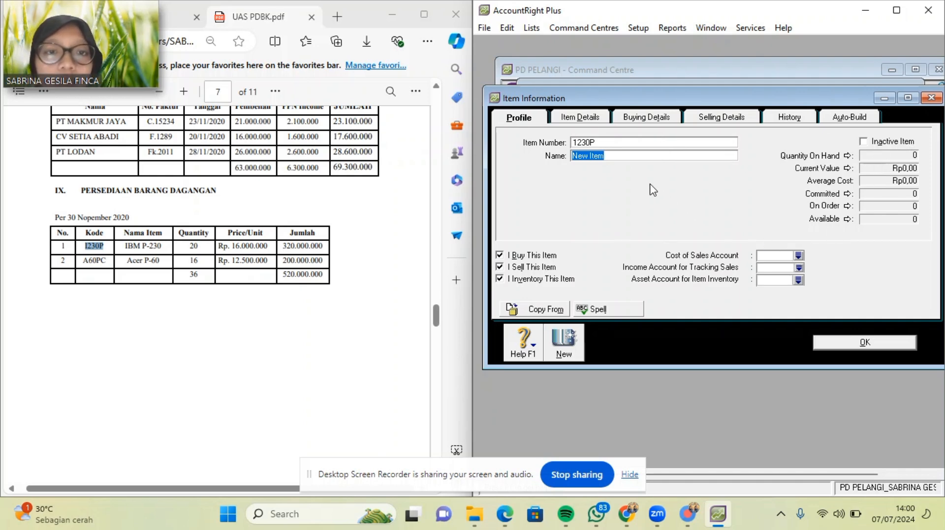
key(BackSpace)
drag(124, 246, 165, 251)
key(ctrl+c)
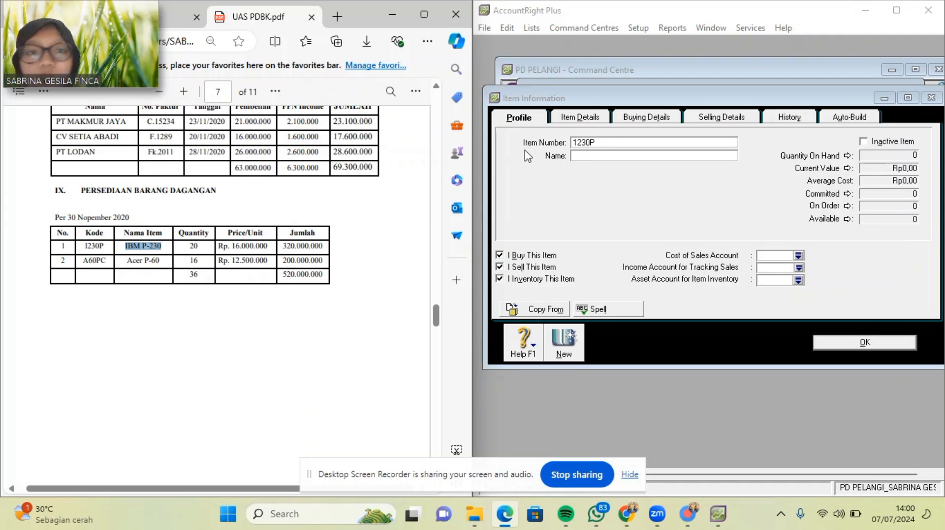
click(580, 156)
key(ctrl+v)
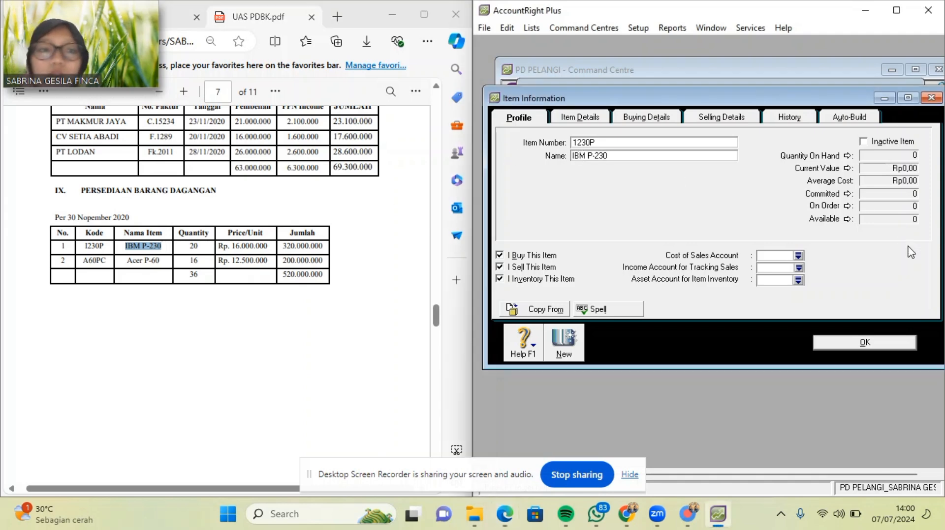
Link the item to accounts 5-1100 Cost of goods Sold, 4-1100 Sales and 1-1500 Merchandise Inventory.
click(798, 256)
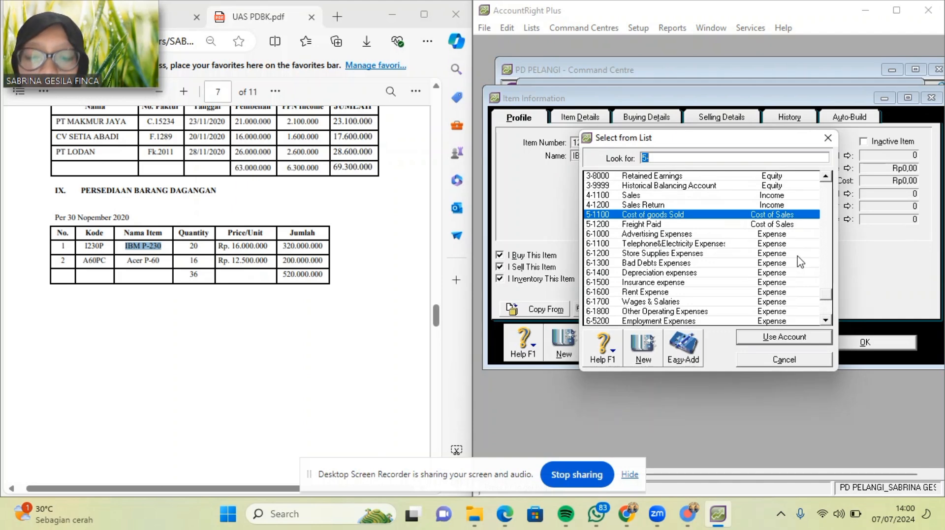
text(5-1100)
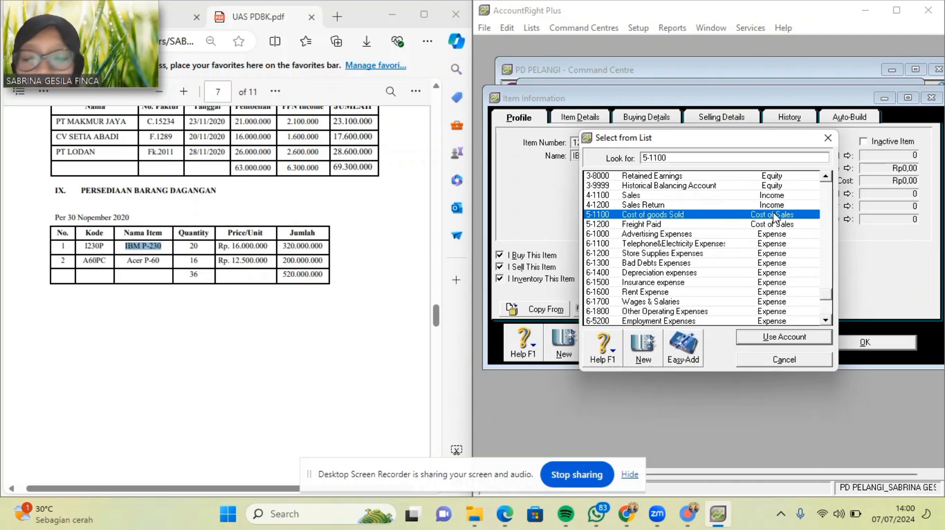
key(Return)
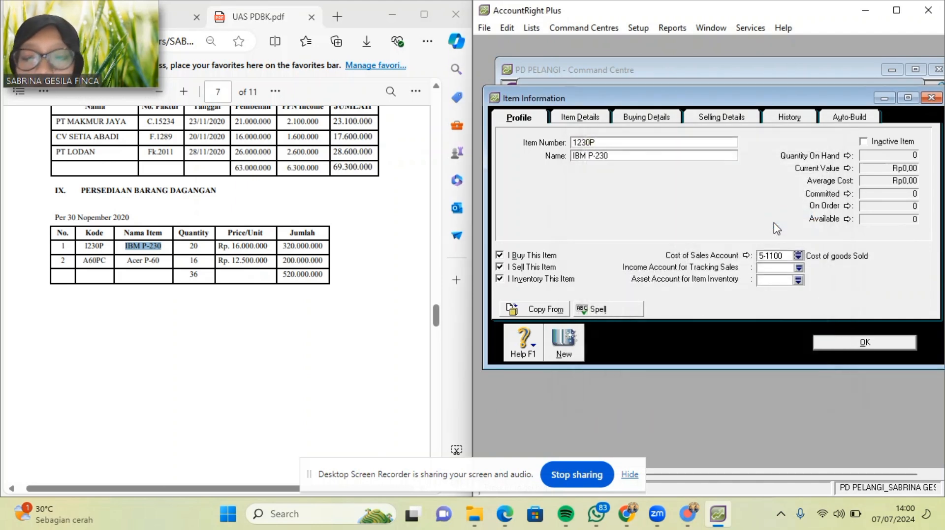
click(798, 269)
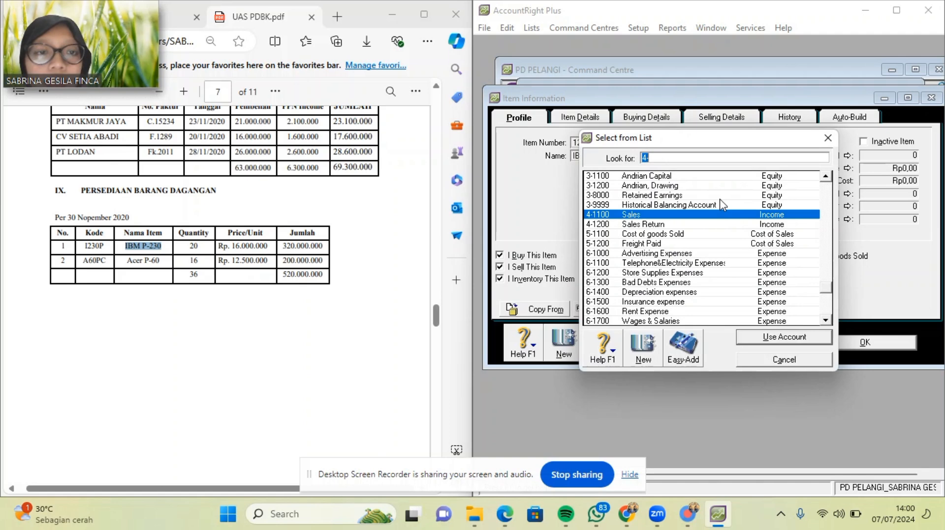
double_click(695, 219)
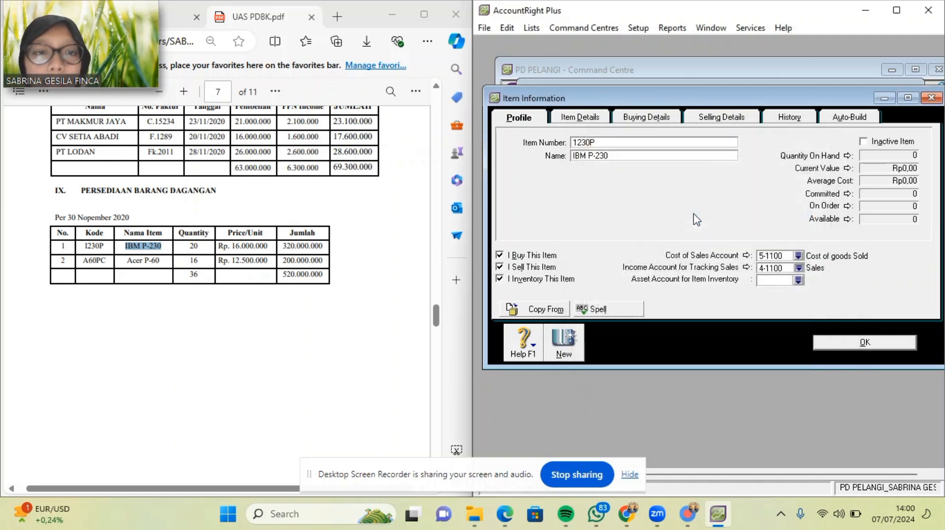
click(798, 280)
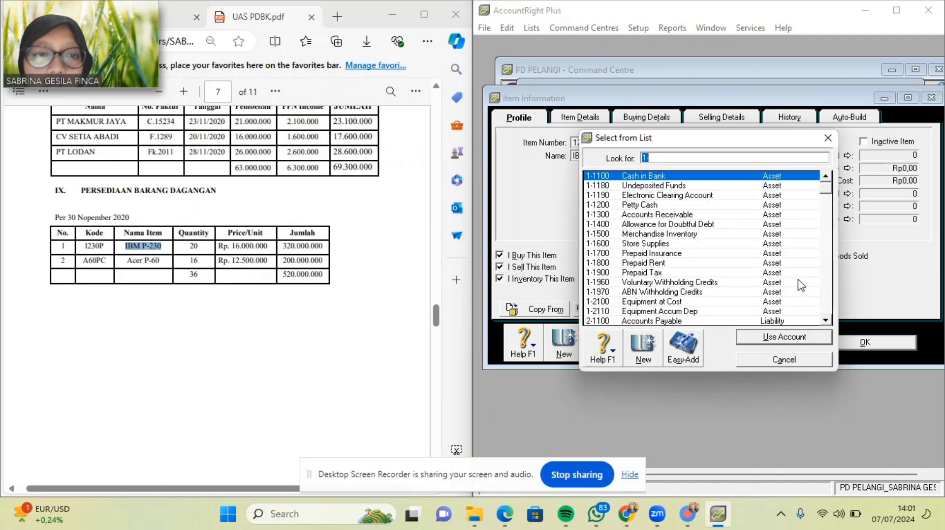
double_click(670, 235)
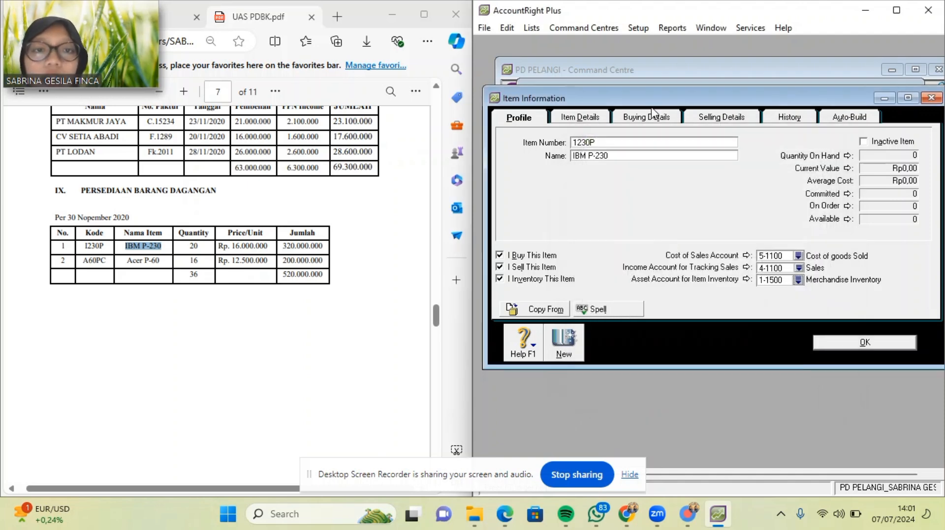
click(654, 118)
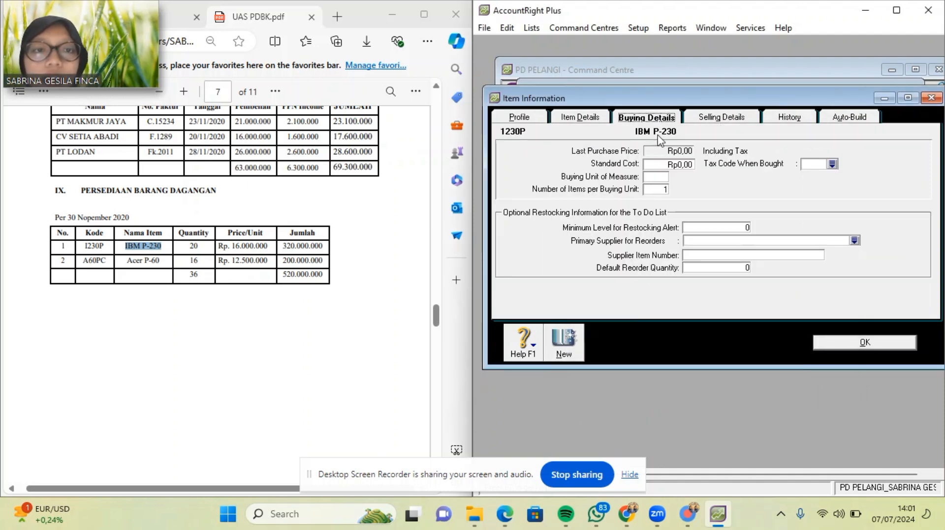
Give the item buying unit UNIT and the PPN purchase tax code.
click(655, 176)
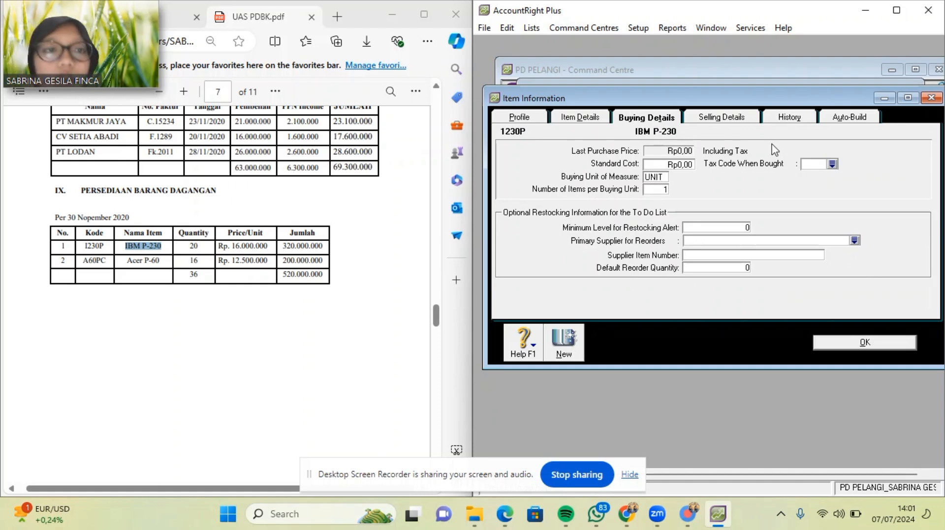
click(834, 166)
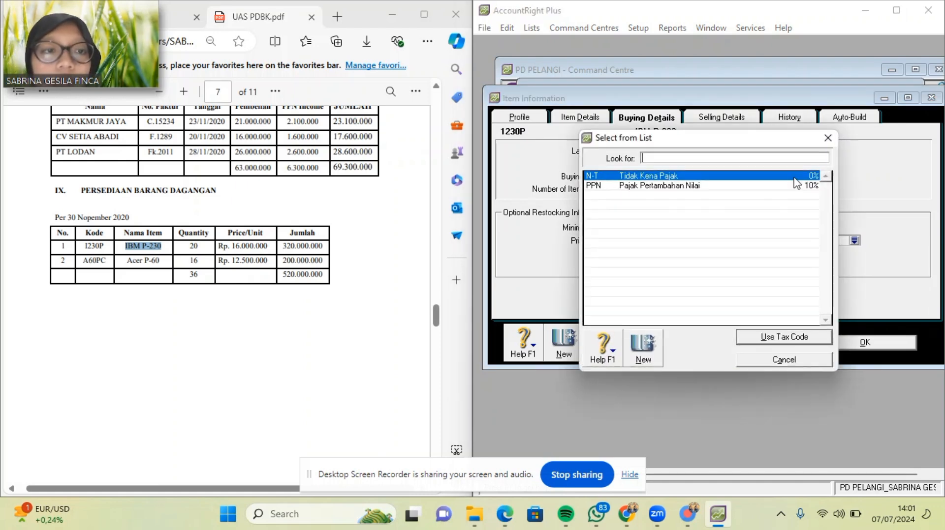
double_click(780, 188)
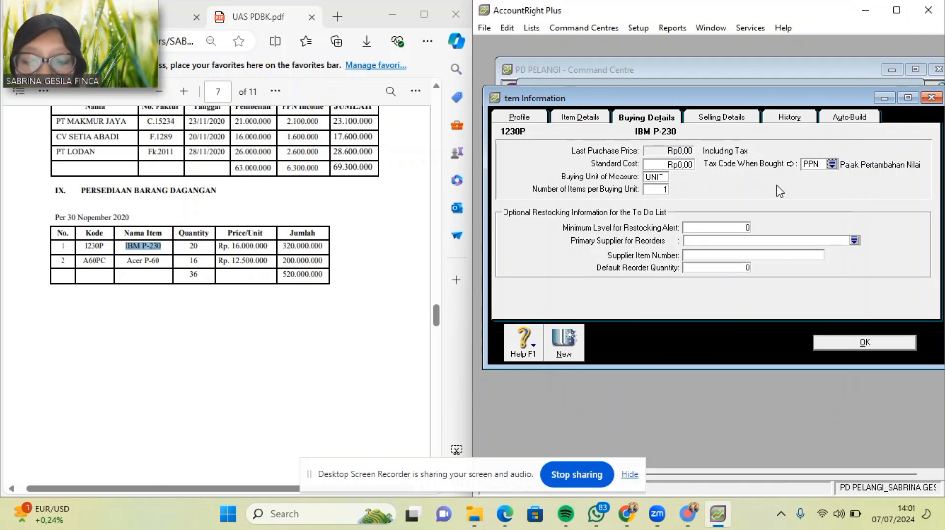
Set a 16.000.000 selling price, PPN sales tax and selling unit UNIT, then save the item.
click(736, 121)
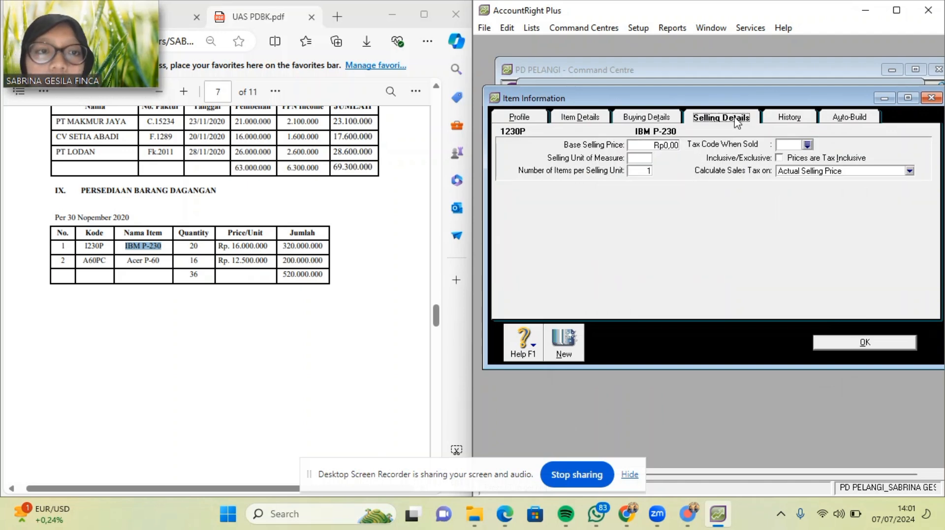
click(666, 146)
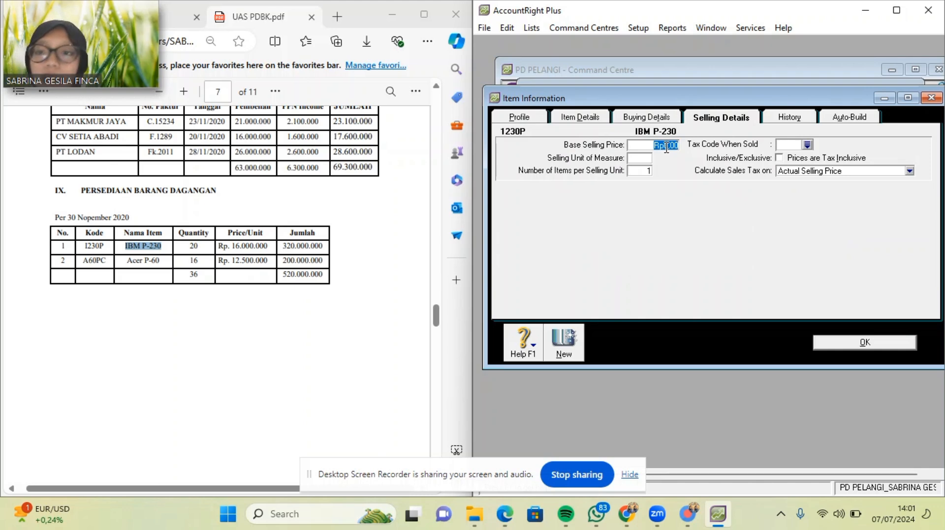
key(BackSpace)
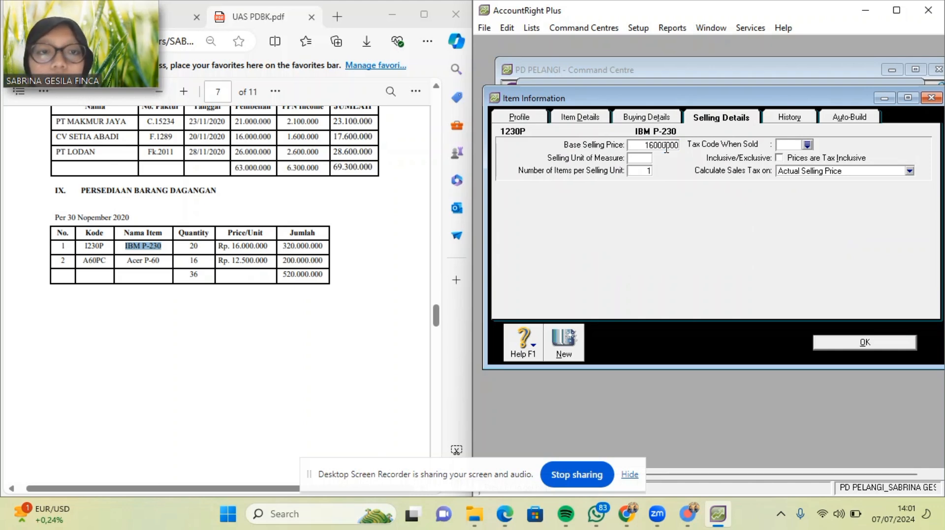
key(Tab)
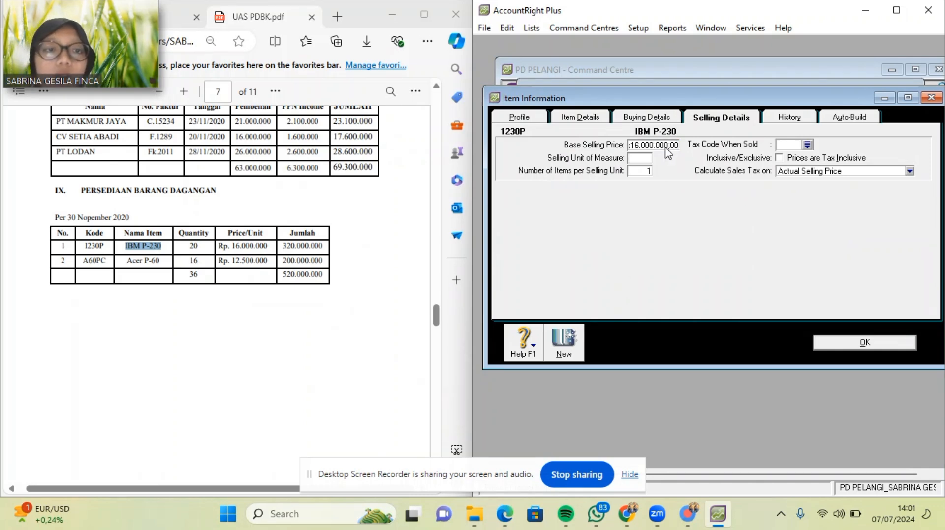
click(807, 145)
text(PPN)
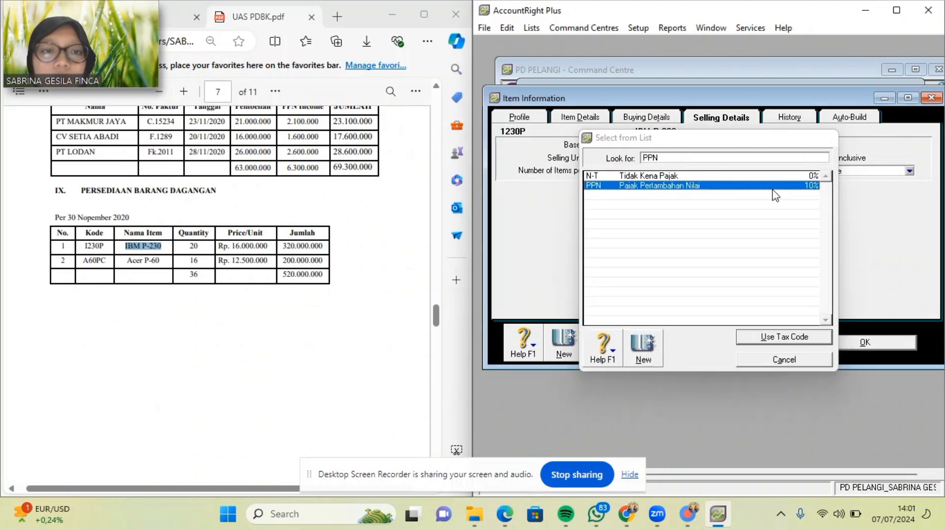
key(Return)
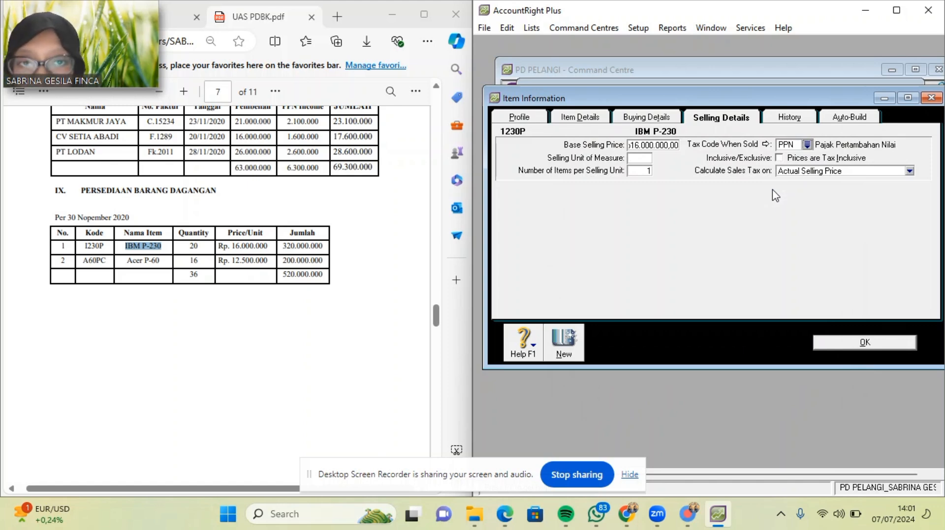
click(634, 159)
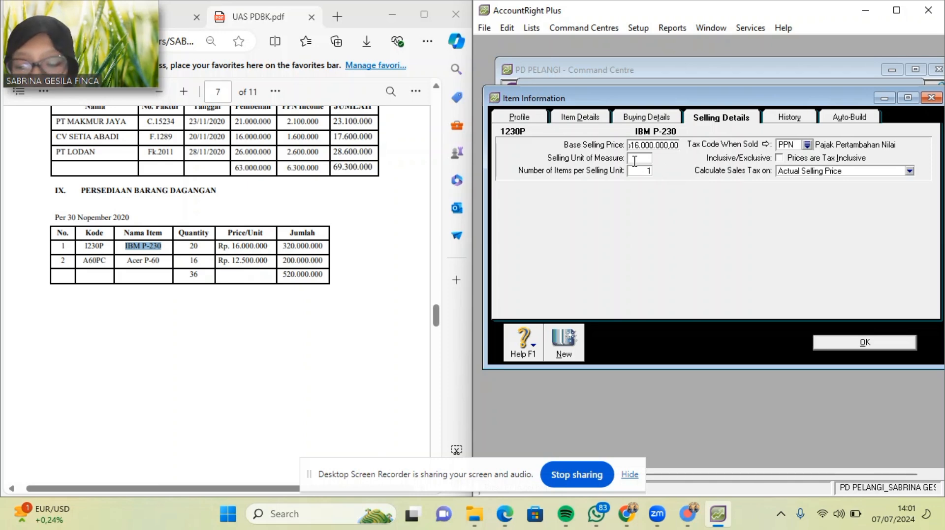
text(UNIT)
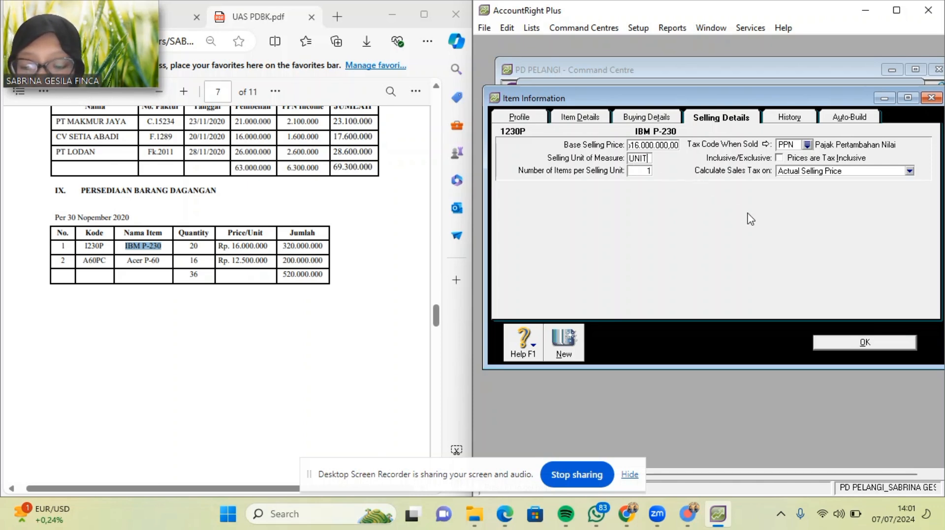
click(839, 344)
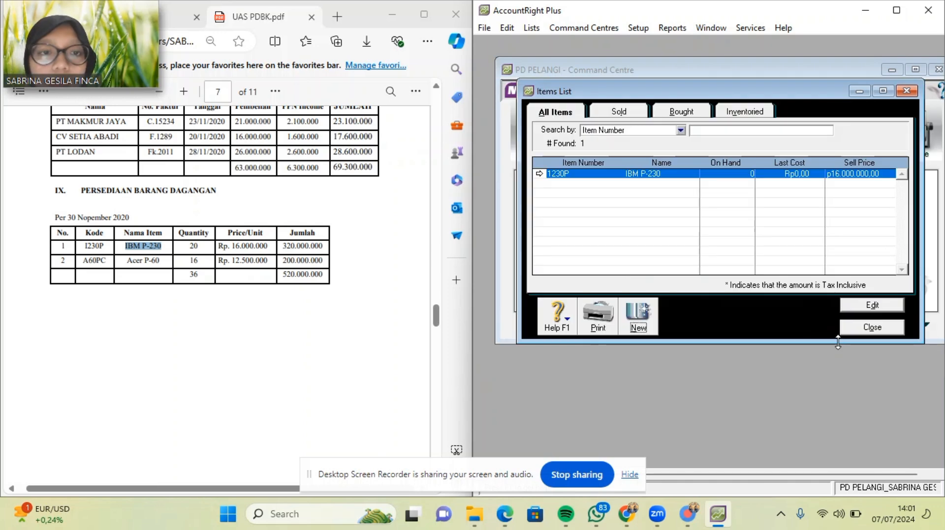
Create a new item numbered A60PC named Acer P-60, copying both from the PDF.
click(637, 328)
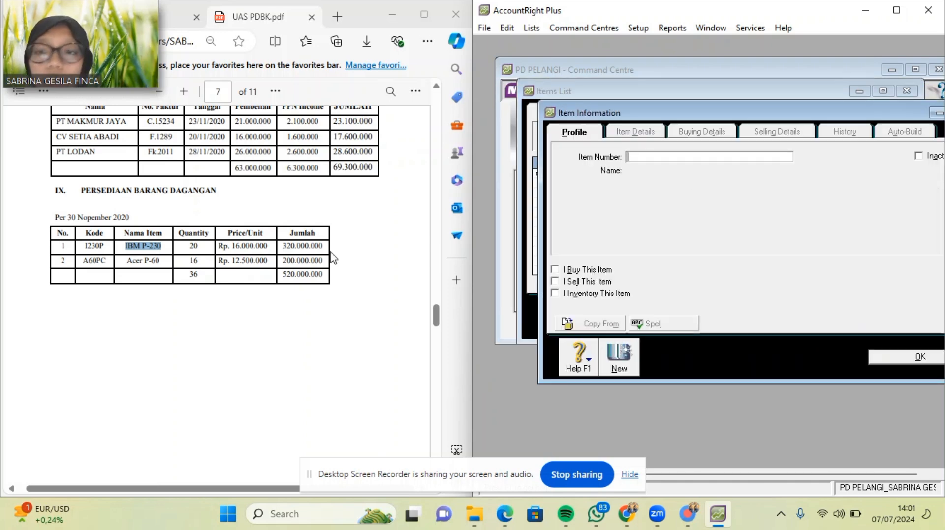
drag(84, 259, 107, 262)
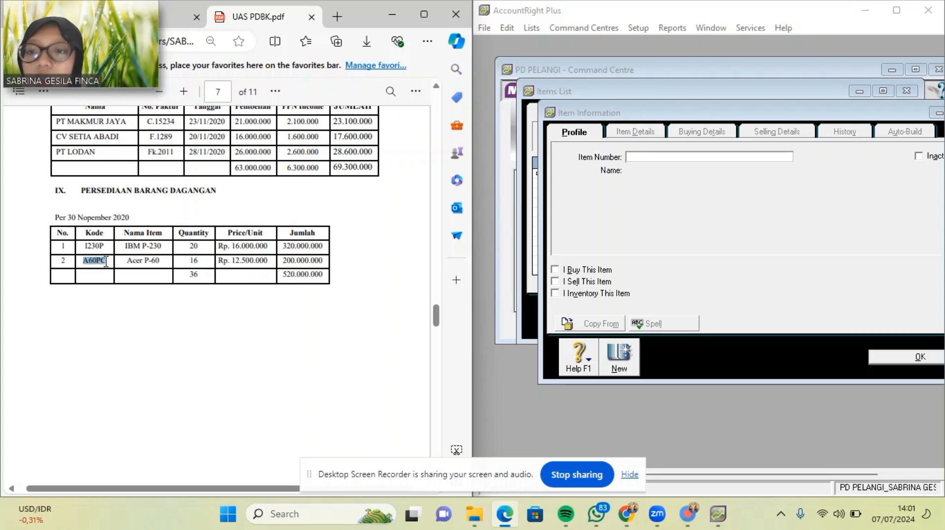
key(ctrl+c)
click(633, 159)
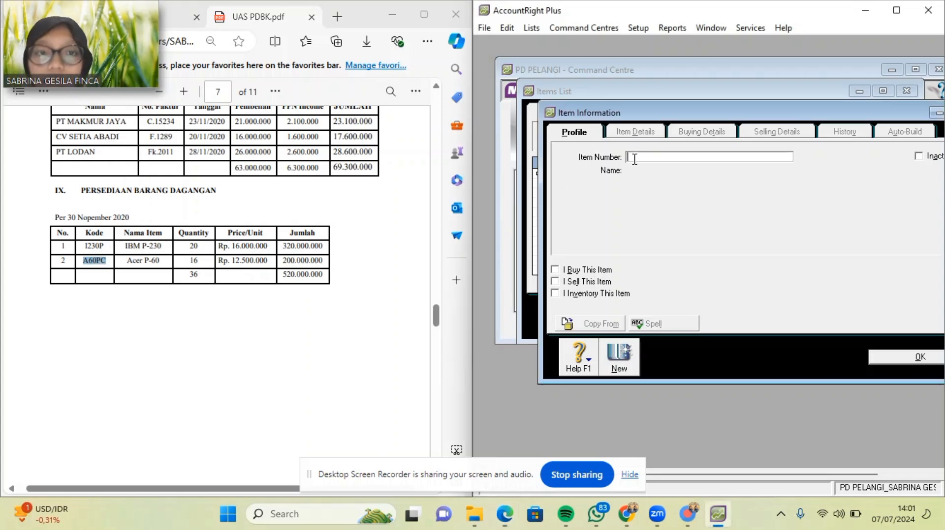
key(ctrl+v)
key(Tab)
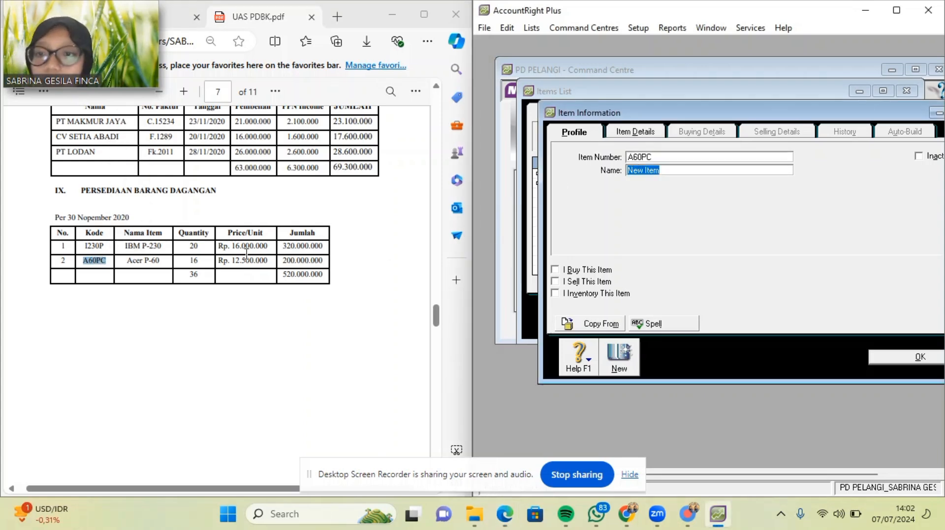
drag(126, 258, 165, 260)
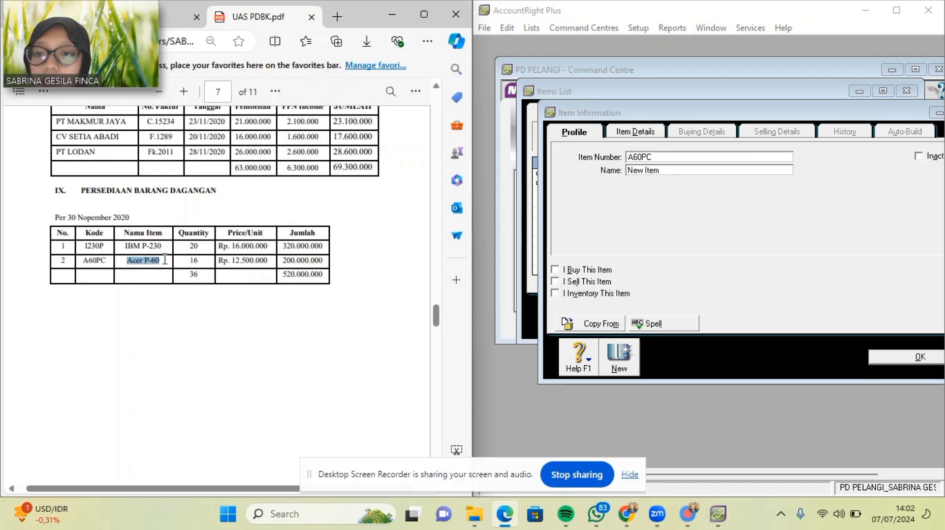
key(ctrl+c)
click(610, 181)
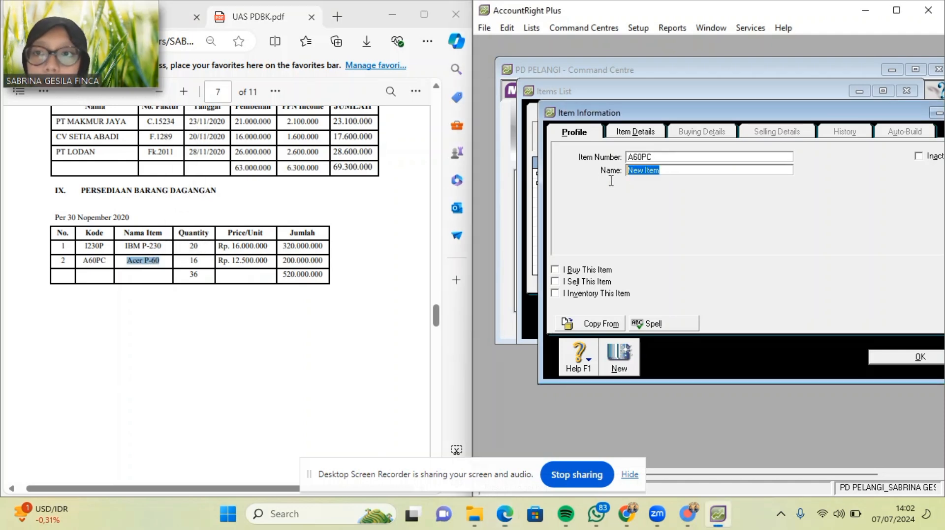
key(ctrl+v)
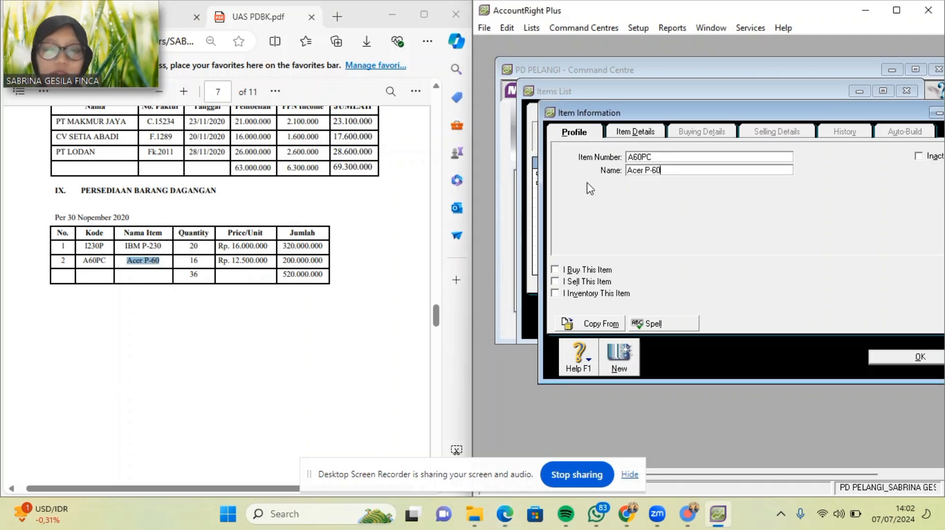
Mark A60PC as bought, sold and inventoried, priced Rp12.500.000,00 with PPN, and save.
click(554, 270)
click(555, 282)
click(555, 293)
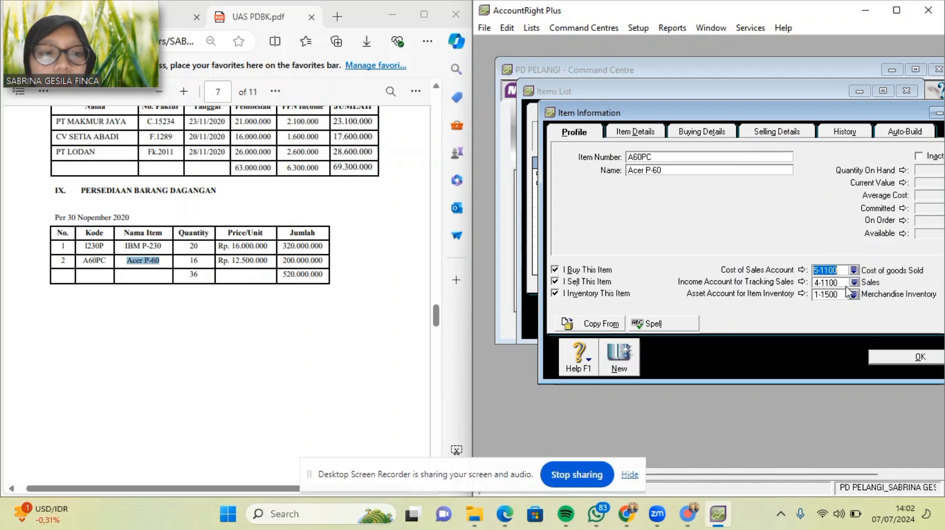
click(719, 133)
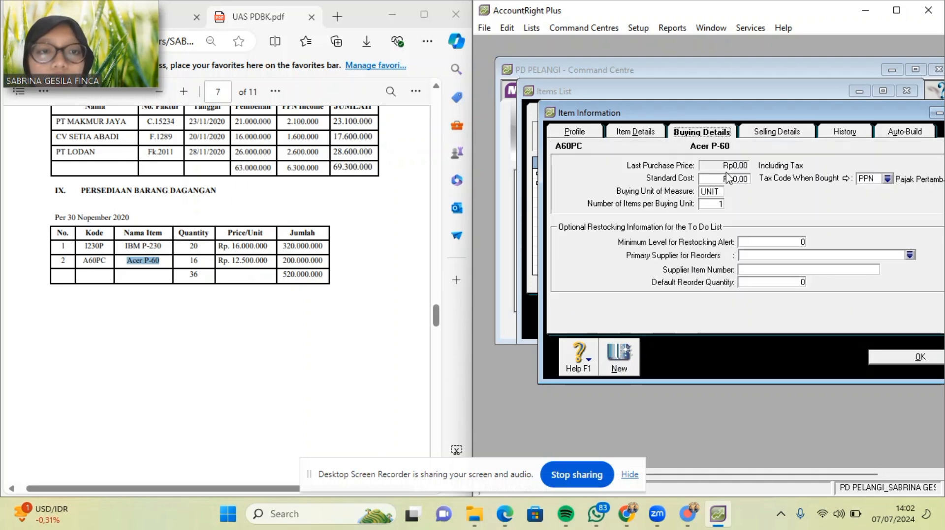
click(787, 133)
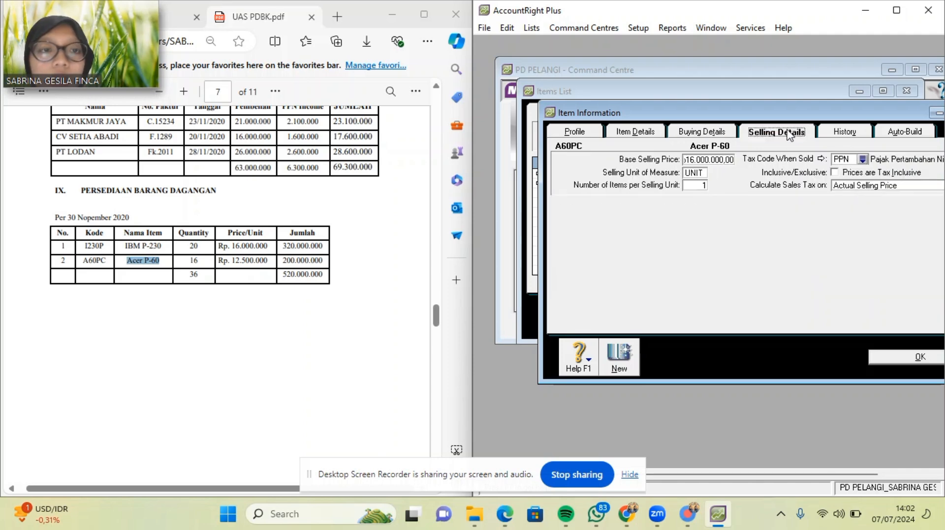
click(730, 159)
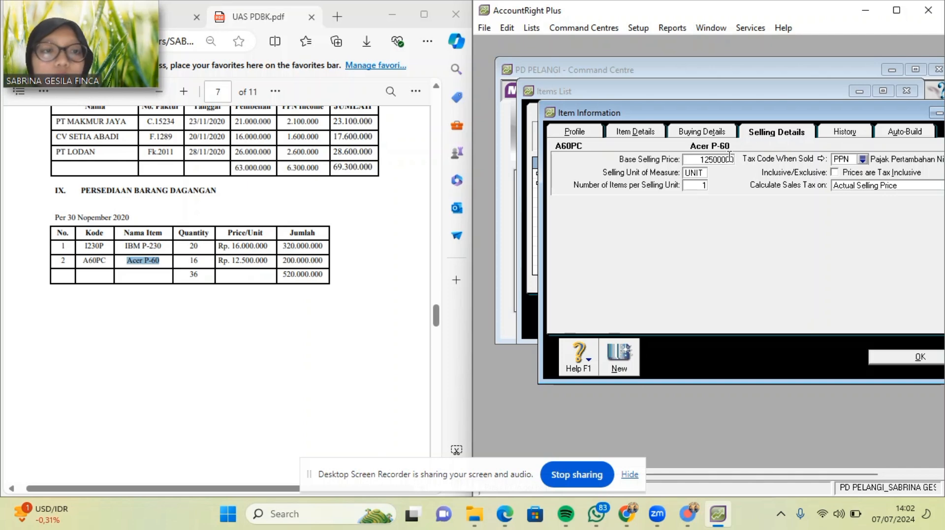
click(855, 133)
click(790, 133)
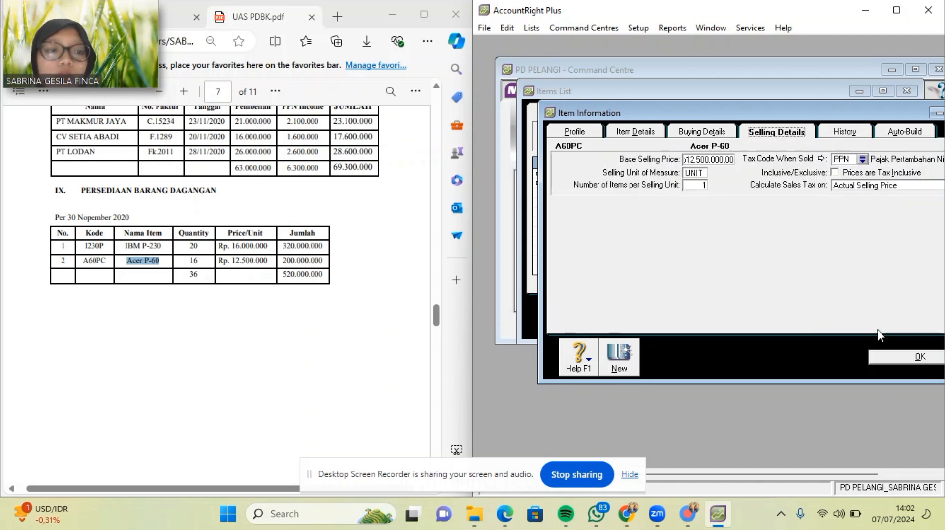
click(885, 357)
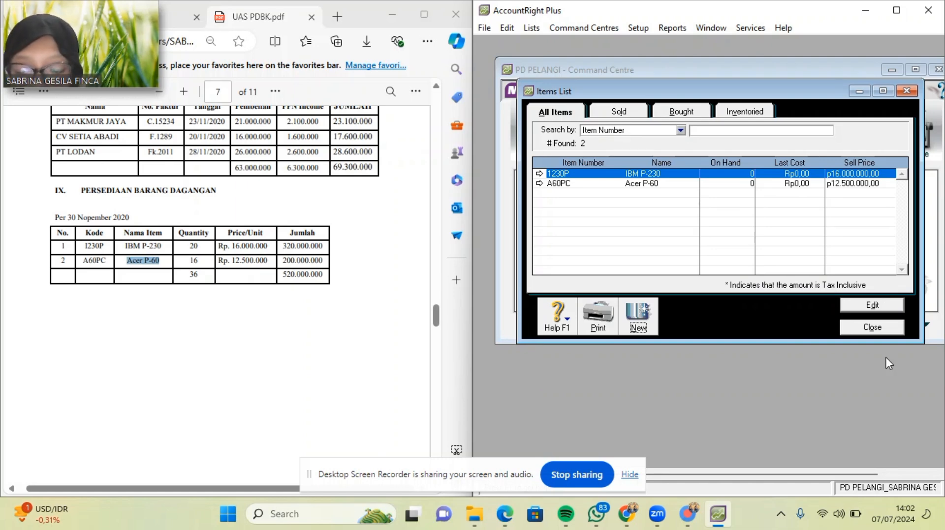
In Count Inventory, enter counted quantities of 20 for IBM P-230 and 16 for Acer P-60.
click(872, 328)
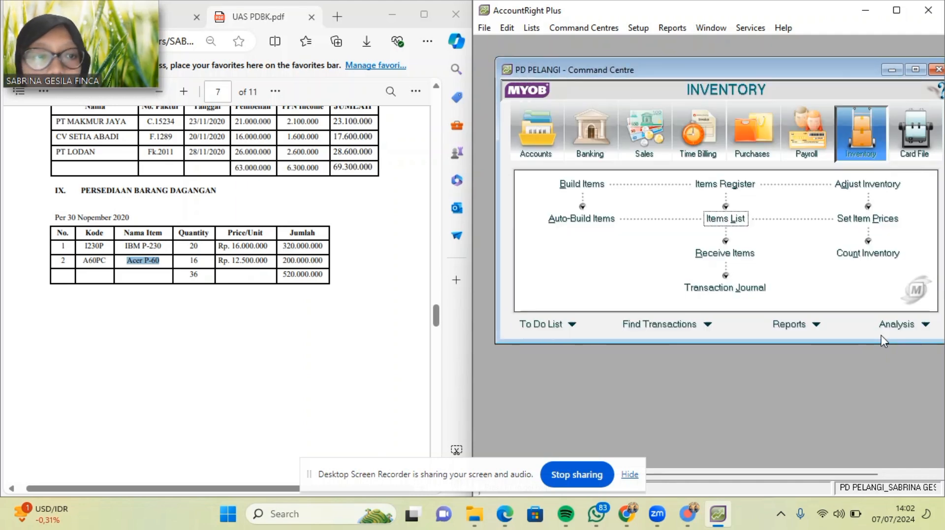
click(870, 256)
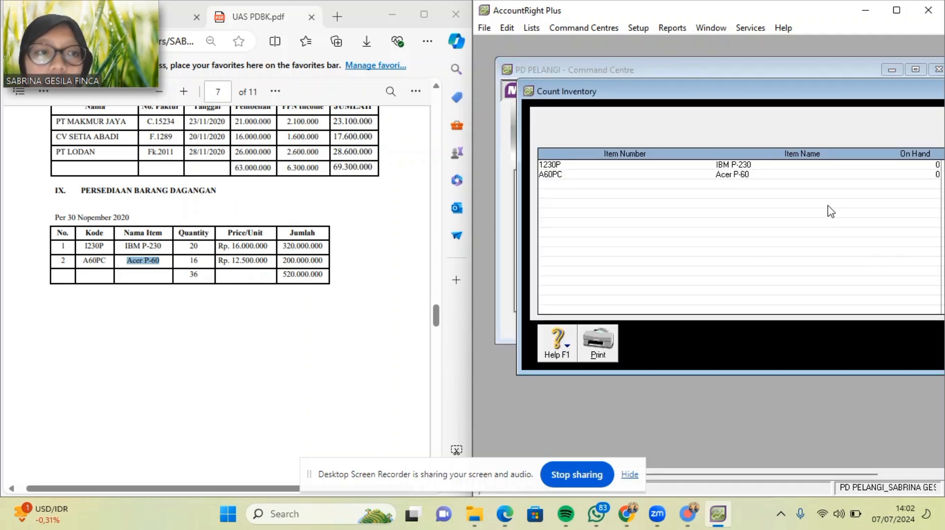
drag(876, 97, 792, 92)
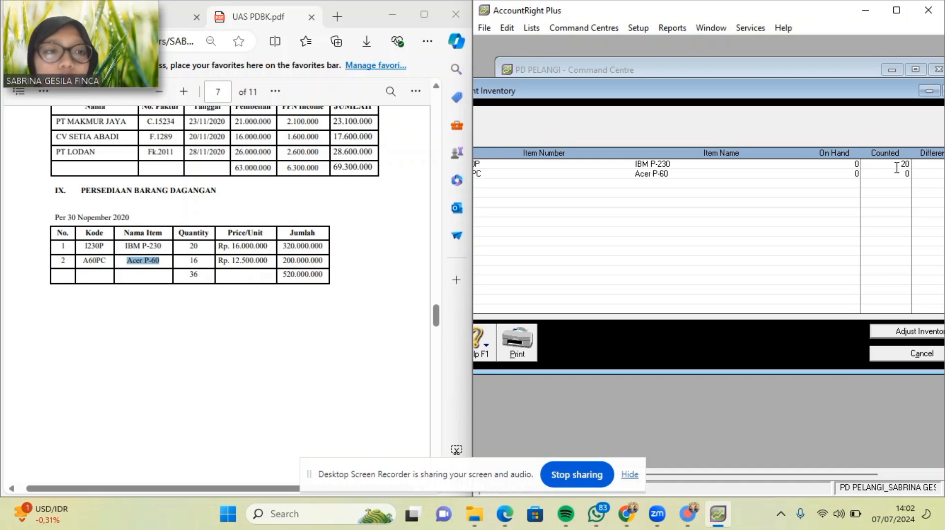
key(Tab)
key(Tab)
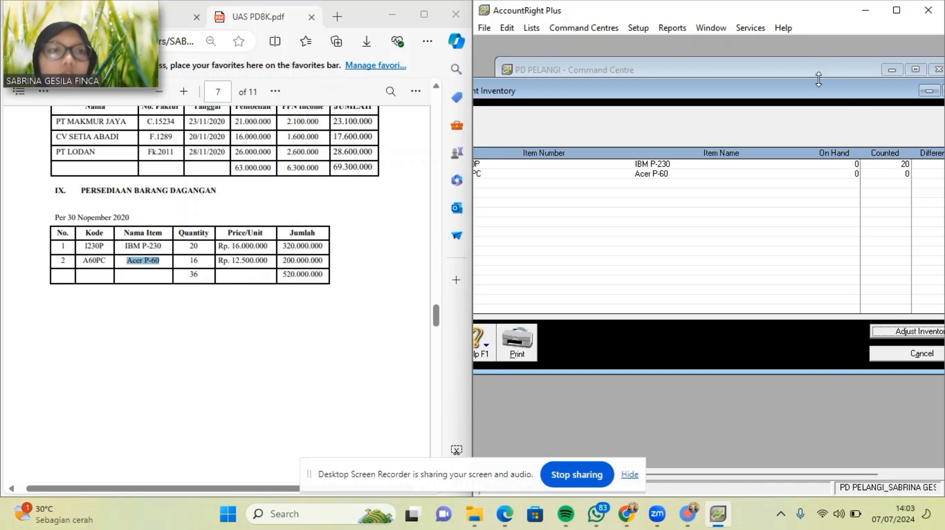
drag(815, 90, 798, 97)
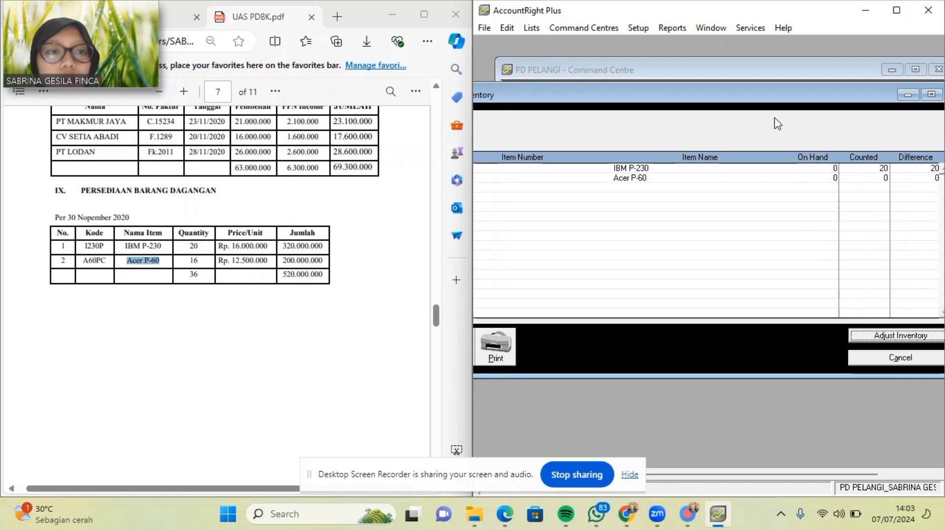
drag(765, 94, 718, 110)
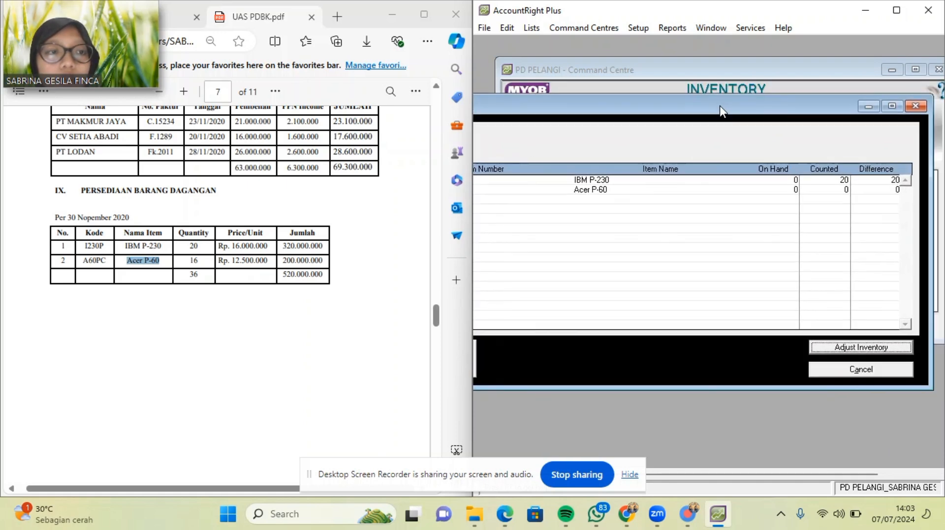
click(831, 180)
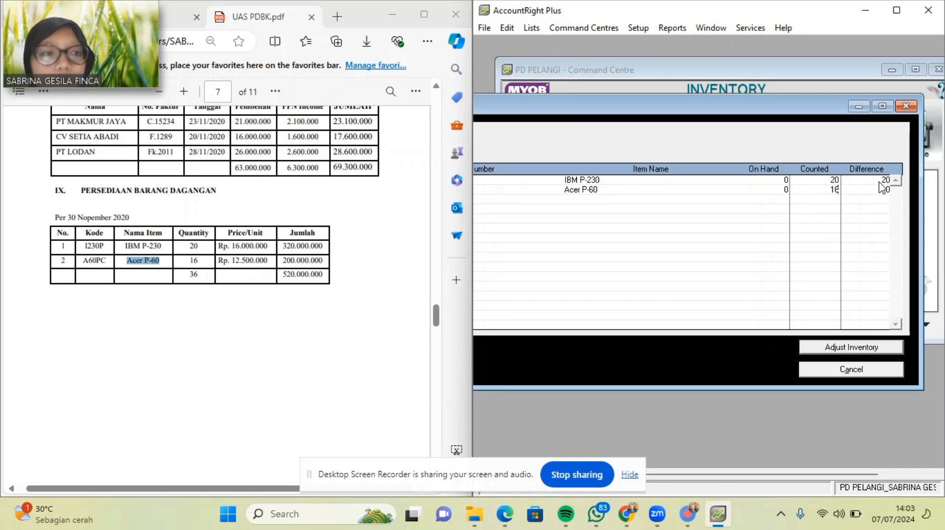
key(Tab)
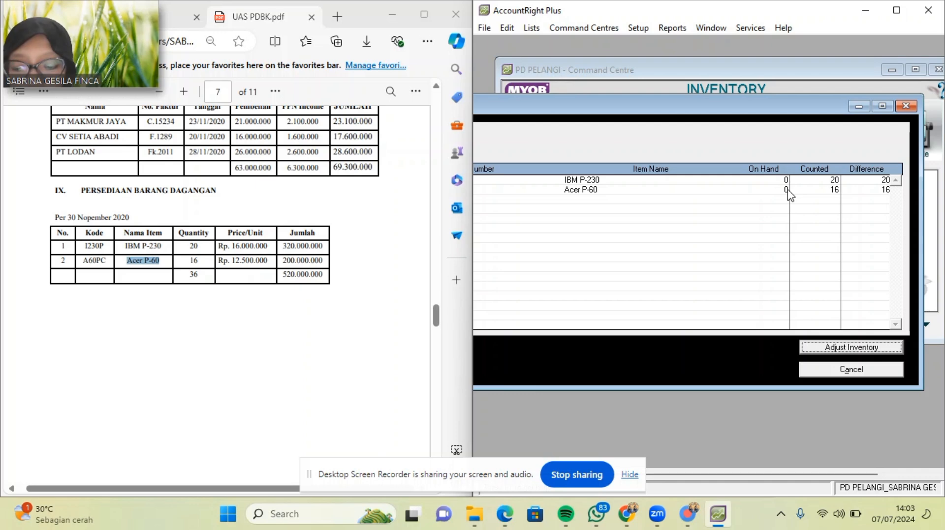
Adjust inventory to the counts as opening balances, allocated to 1-1500 Merchandise Inventory.
click(857, 354)
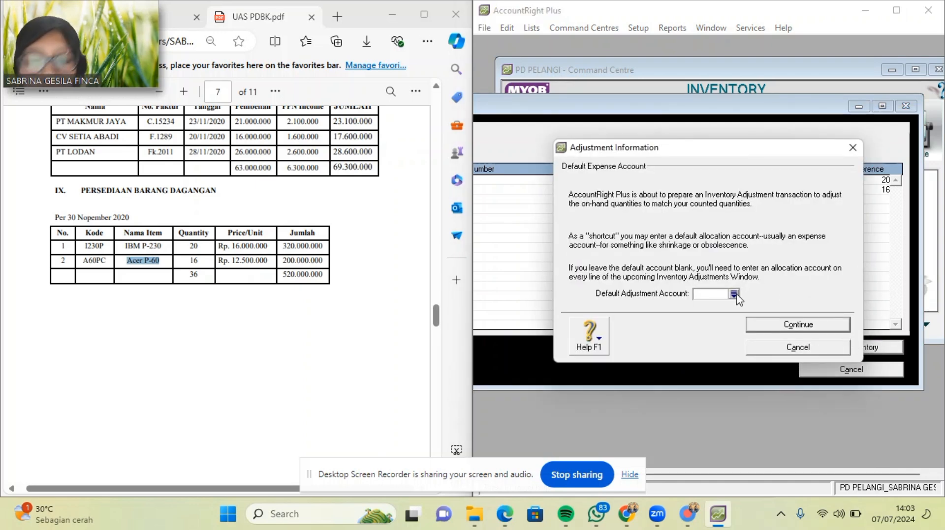
click(733, 294)
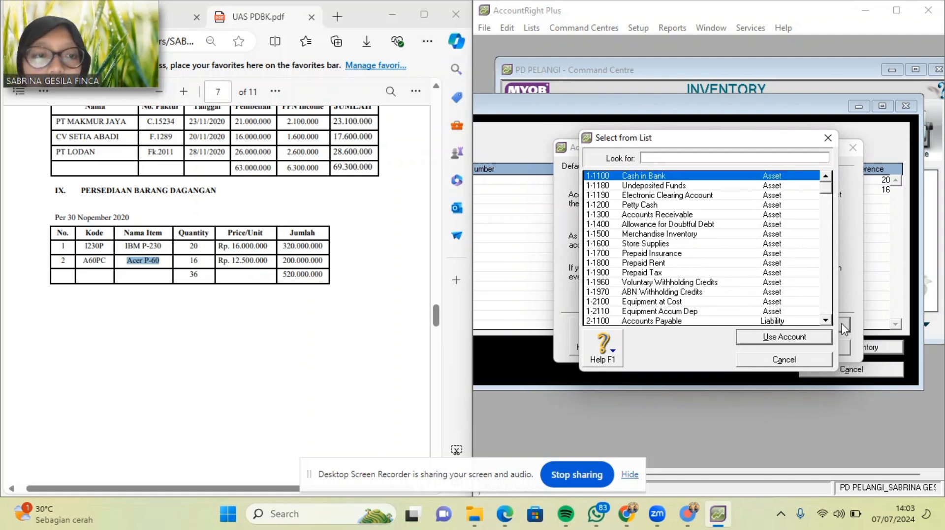
click(825, 321)
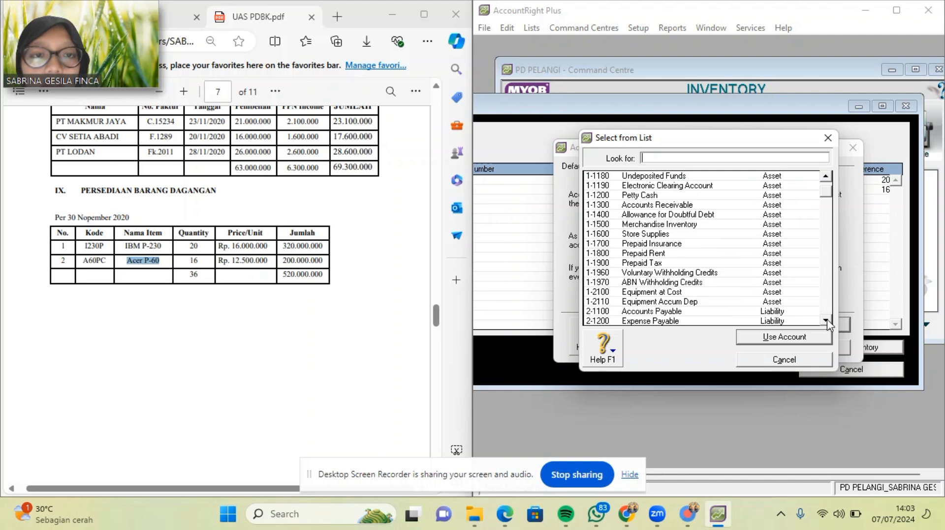
text(1-1500)
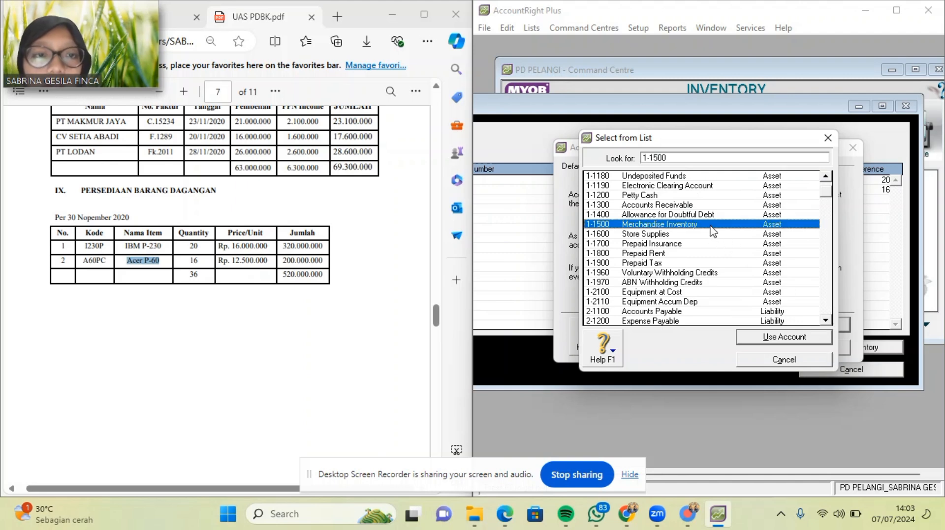
key(Return)
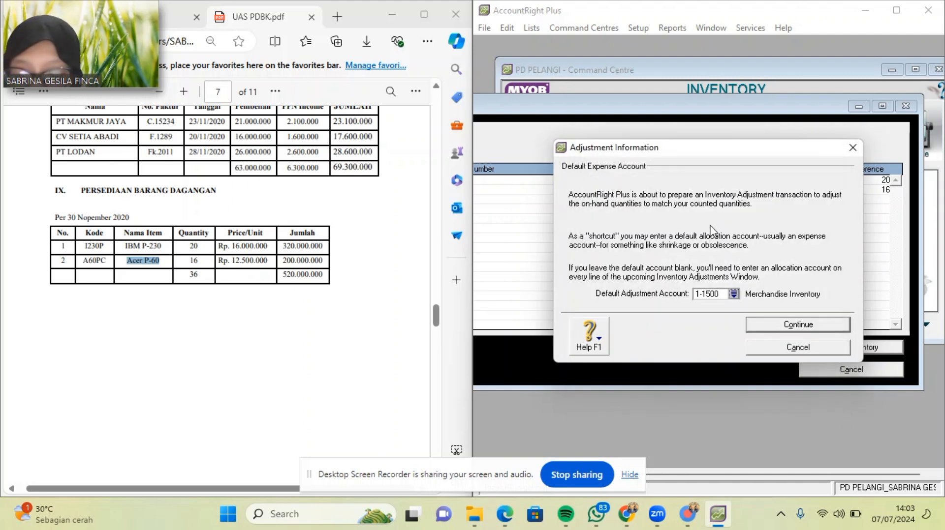
click(793, 327)
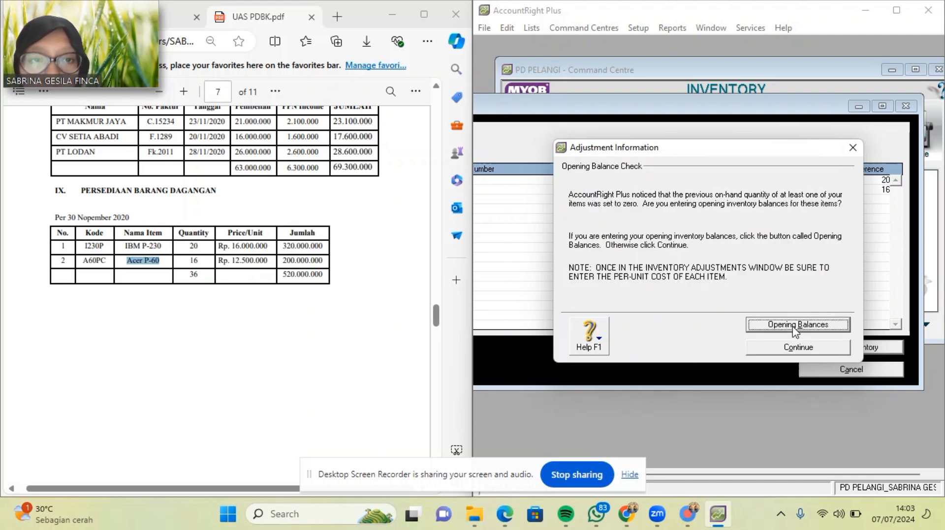
click(793, 326)
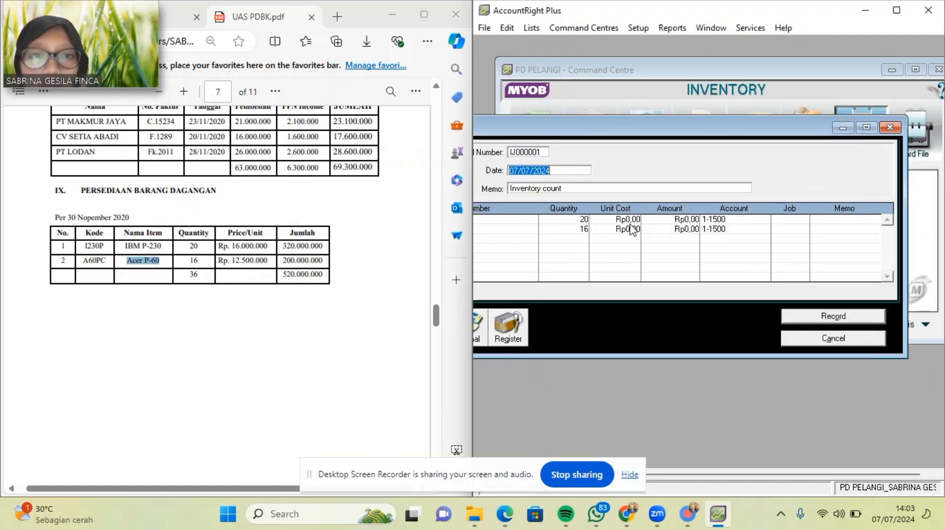
Set the first row's unit cost to 16000000, correcting the earlier mistyped value.
click(627, 220)
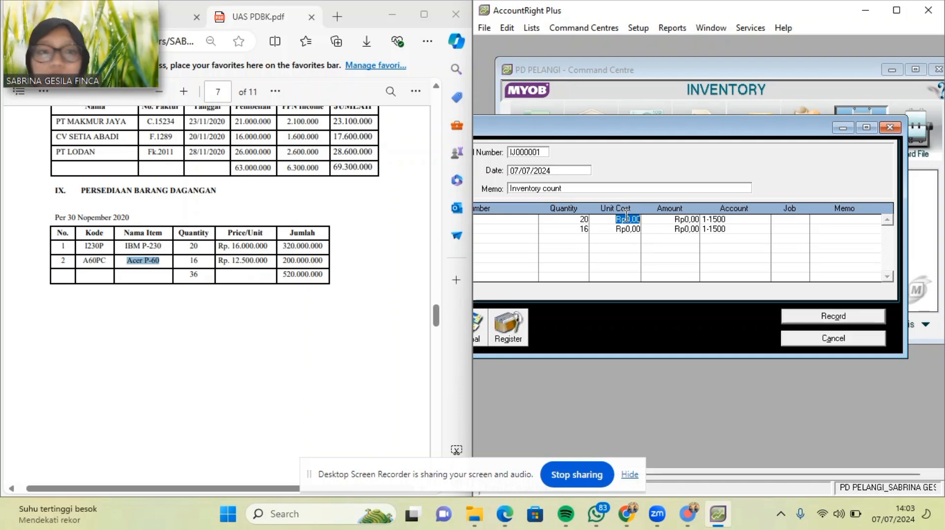
text(1.600.)
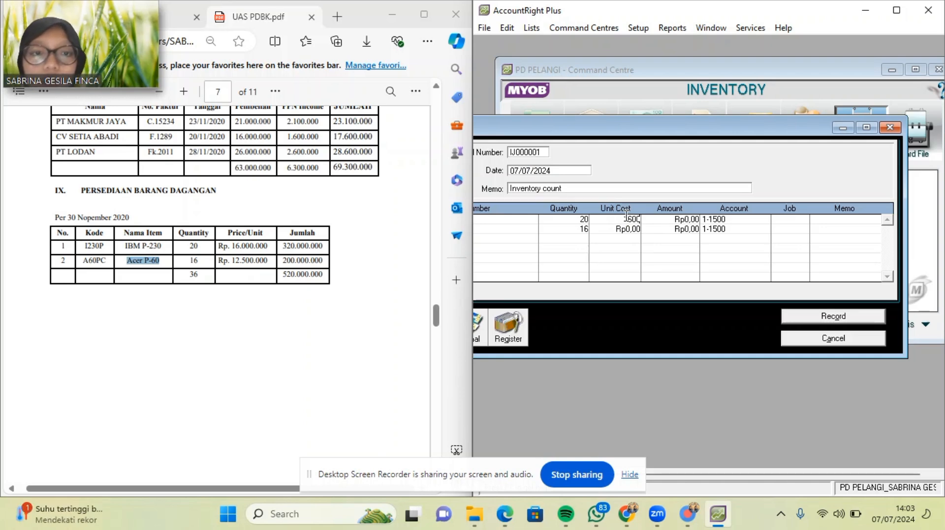
text(000)
key(Tab)
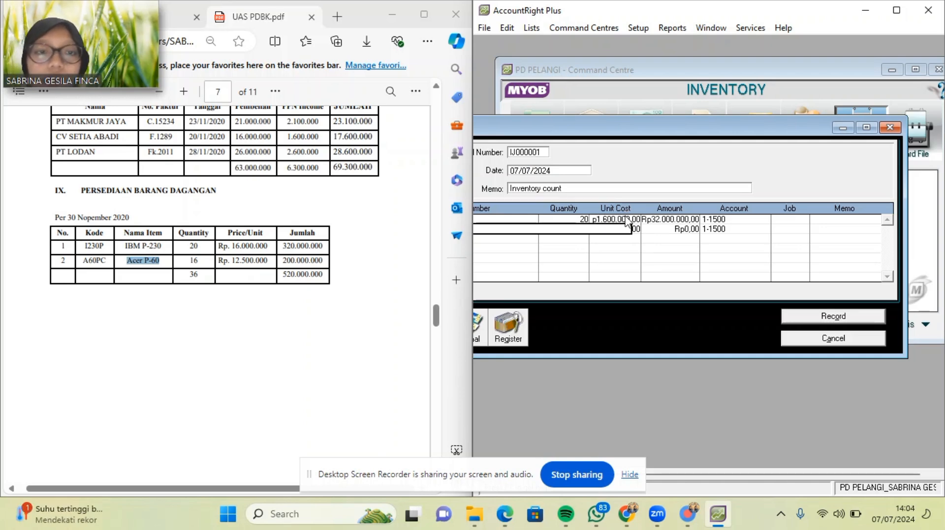
text(16)
click(640, 230)
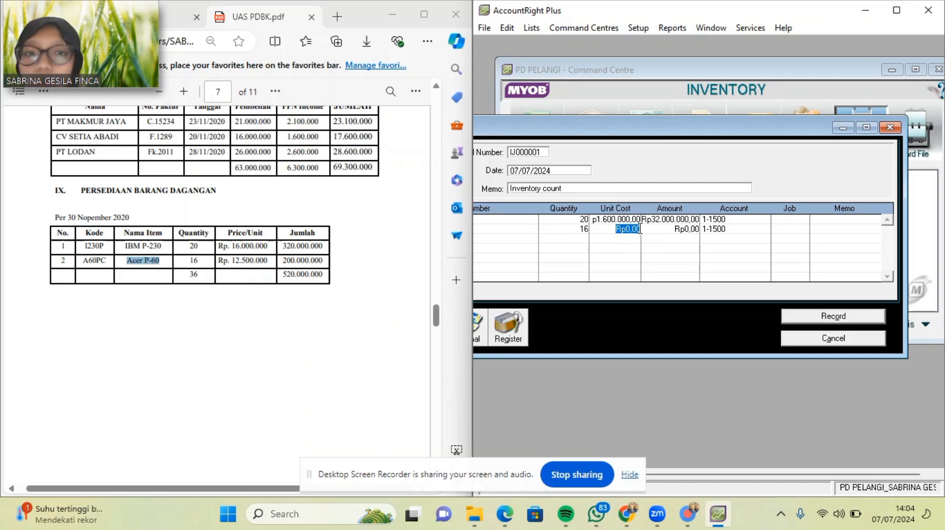
click(625, 219)
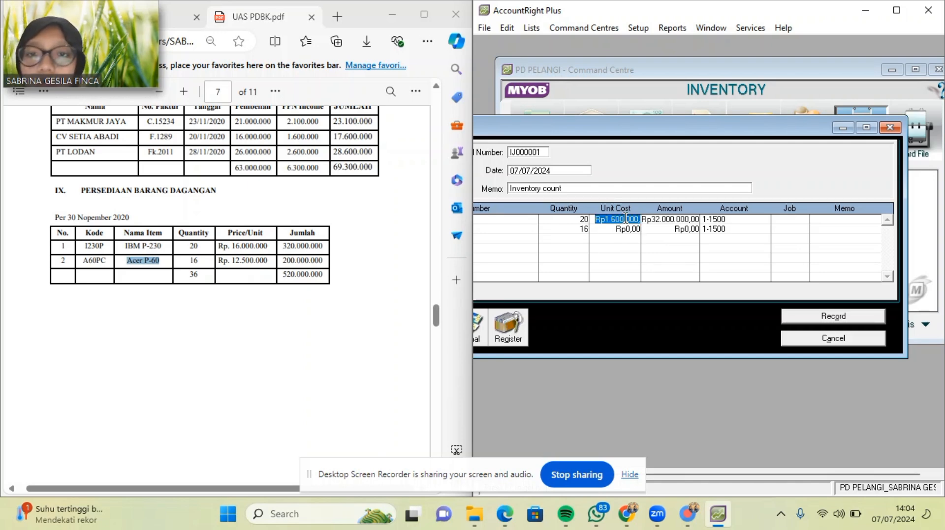
click(636, 219)
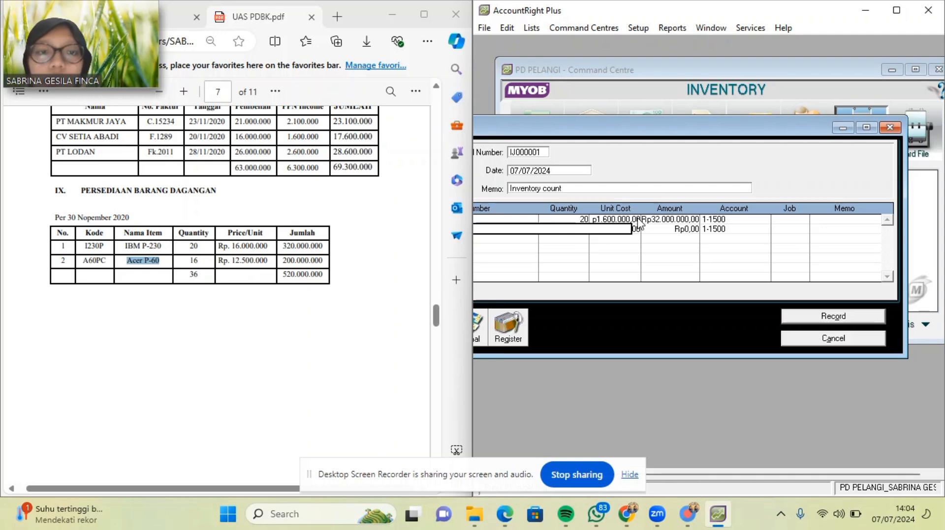
click(623, 219)
text(16000000)
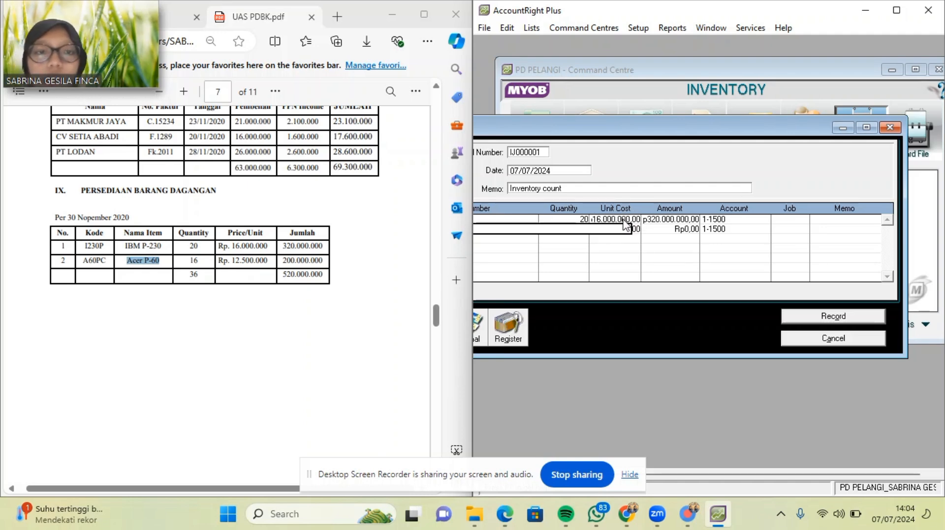
Set the second row's unit cost to 12.500.000, giving Rp200.000.000, without adding a row.
click(634, 229)
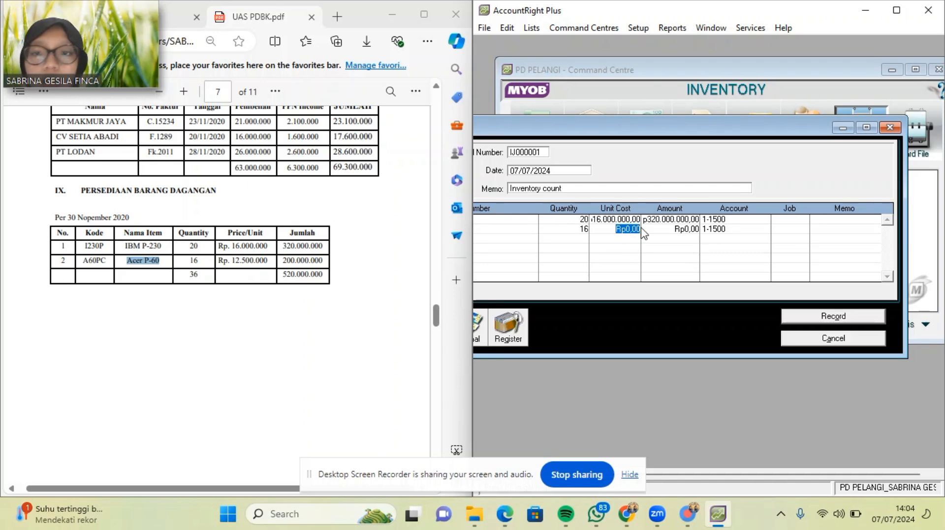
text(12)
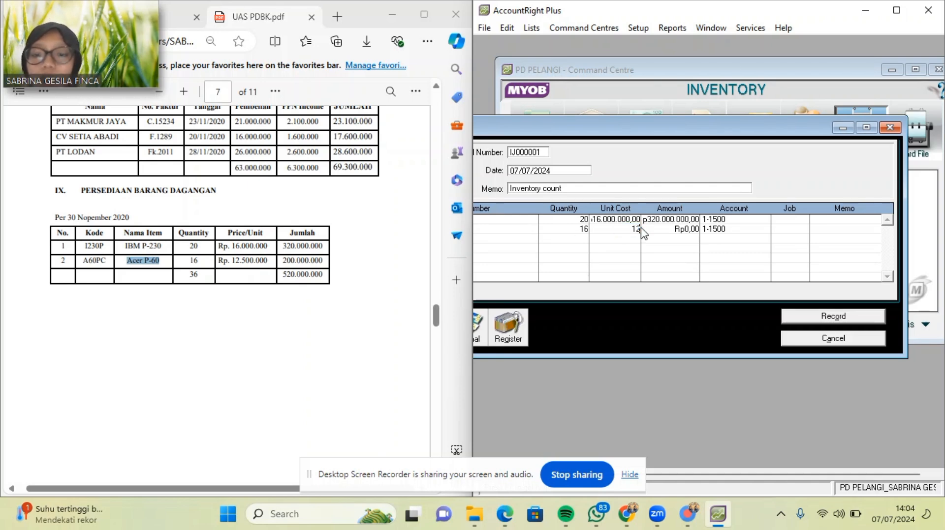
text(.500.00000)
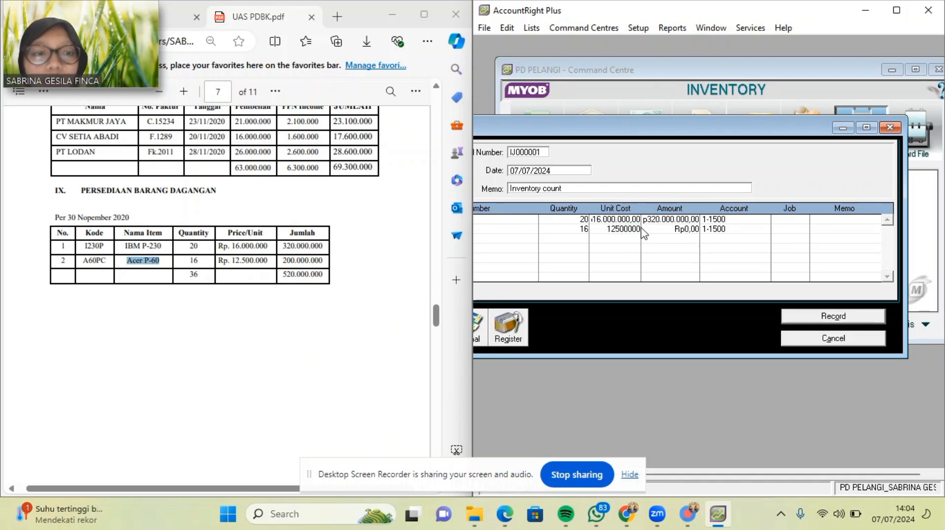
key(Return)
key(Tab)
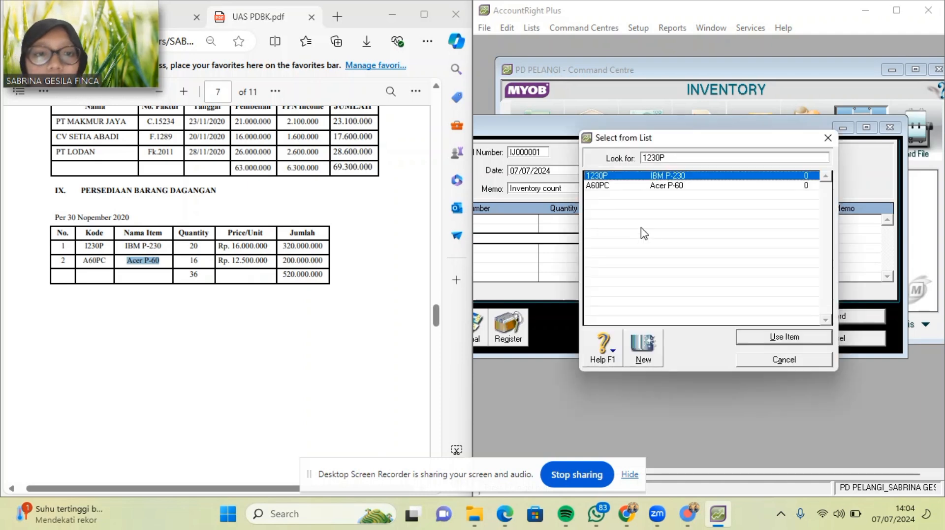
click(828, 139)
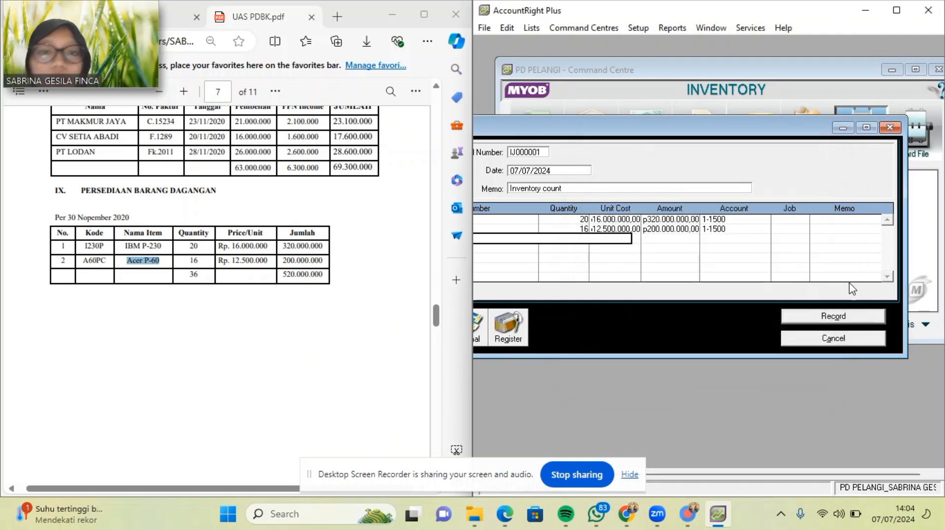
Set the adjustment date to 31/12/2020 after the conversion-date warning.
click(555, 172)
key(BackSpace)
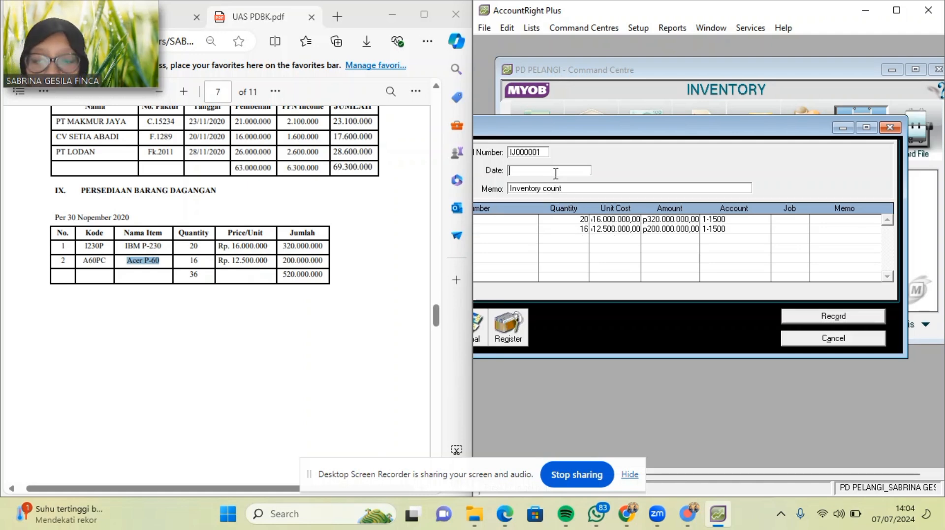
text(30/11/)
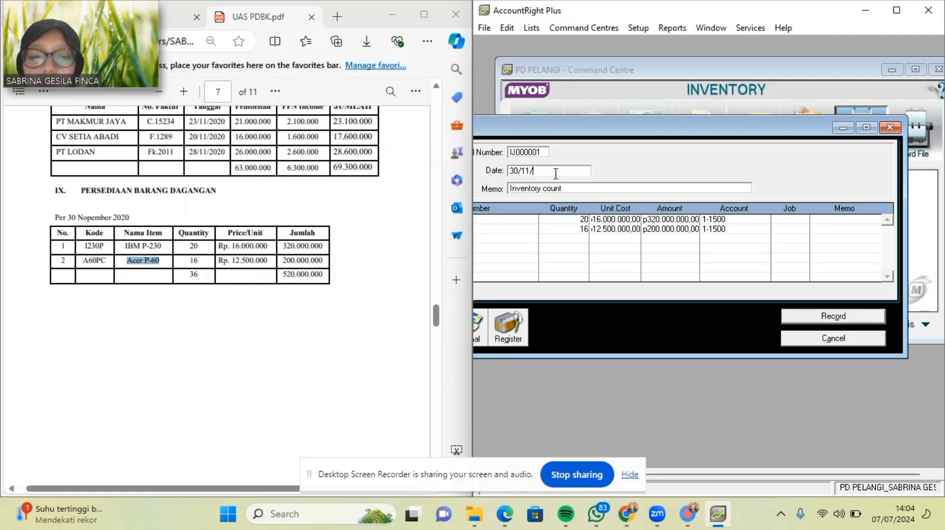
text(2020)
key(Tab)
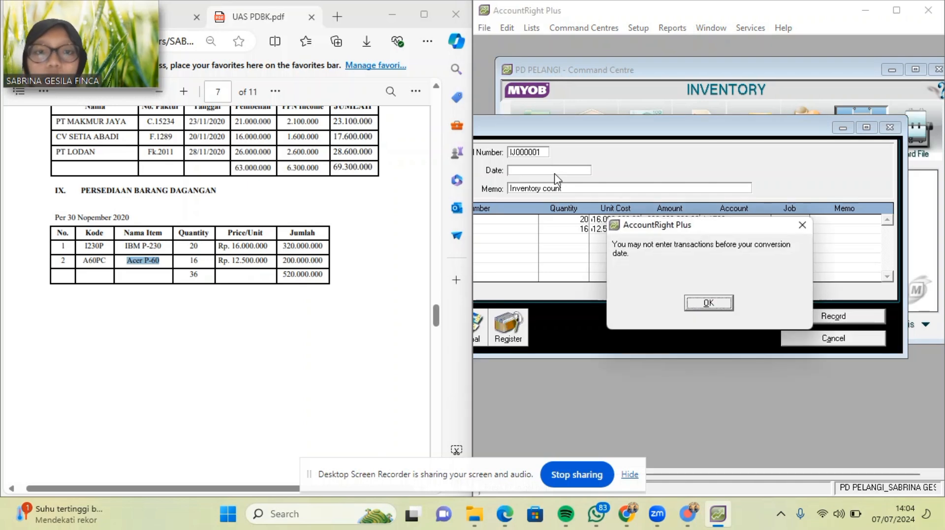
click(719, 302)
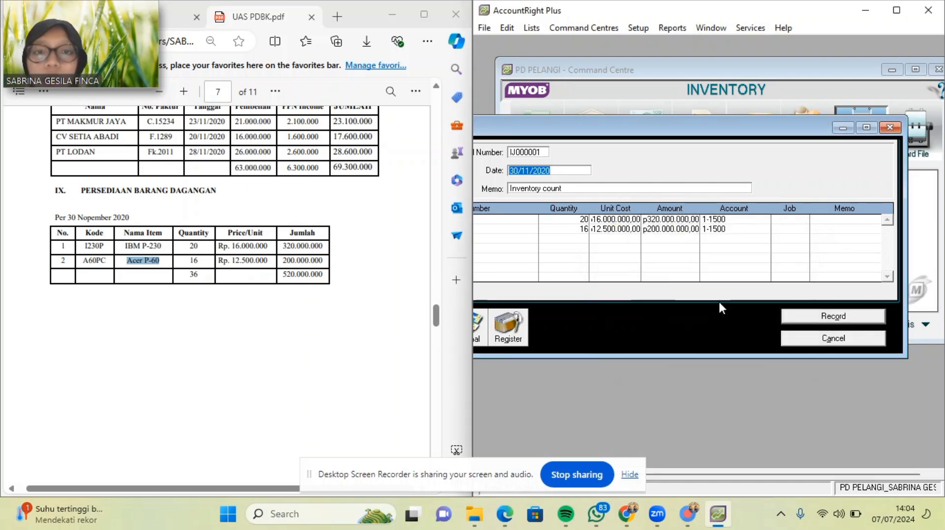
text(31/12)
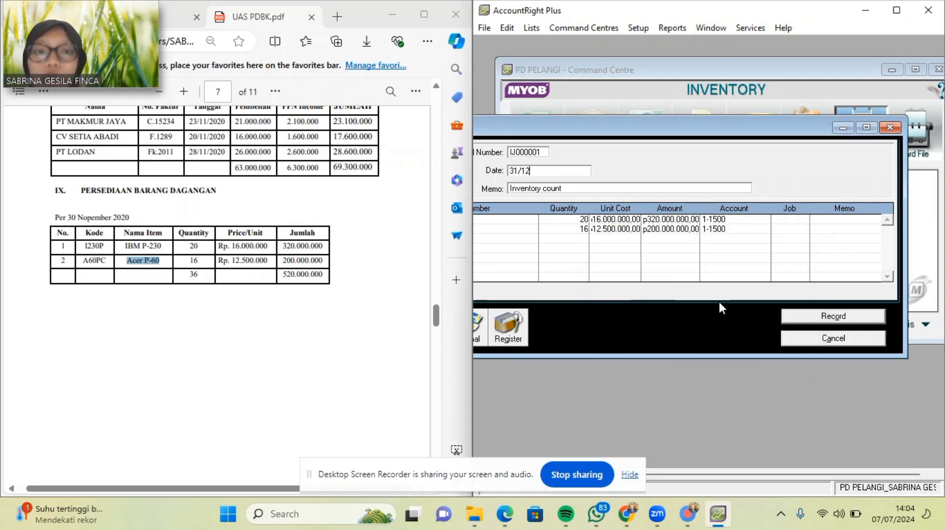
text(/2020)
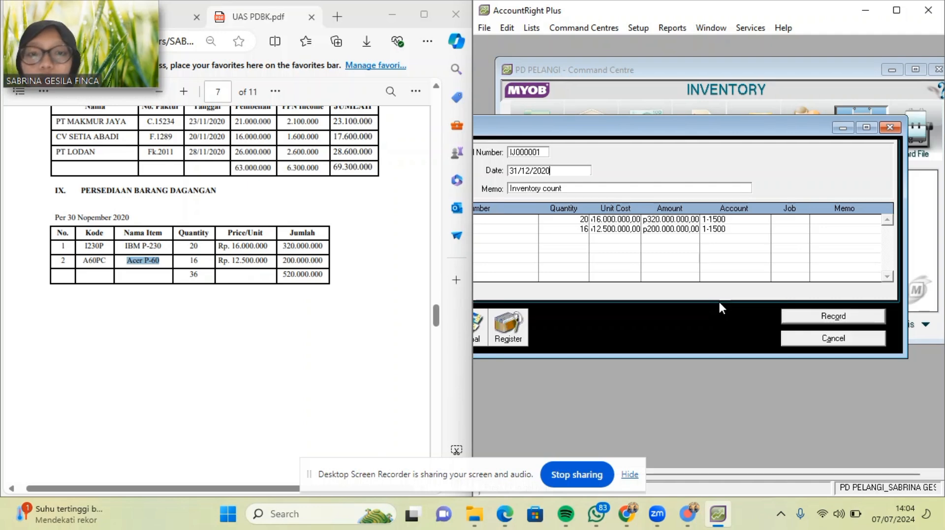
Replace the memo with SALDO AWAL PERSEDIAAN BARANG DAGANG and record the adjustment.
click(608, 186)
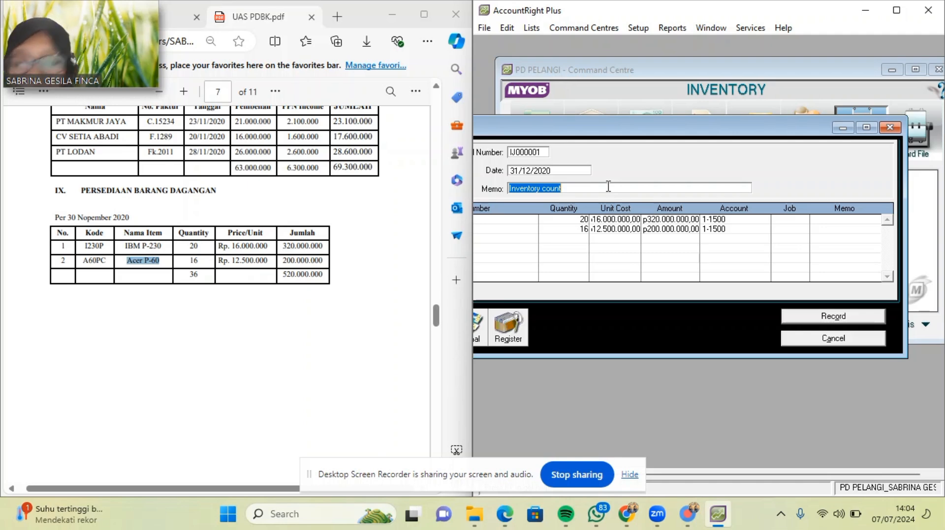
key(BackSpace)
text(S)
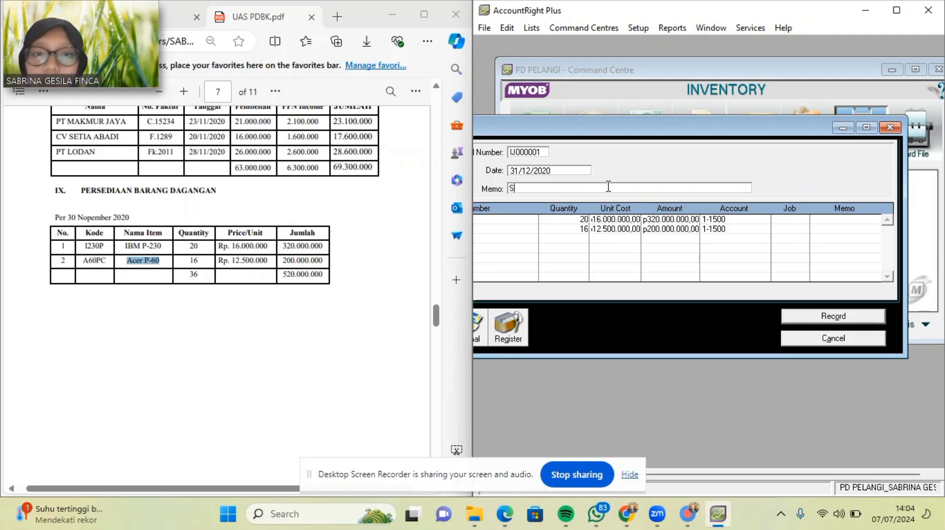
text(ALDO A)
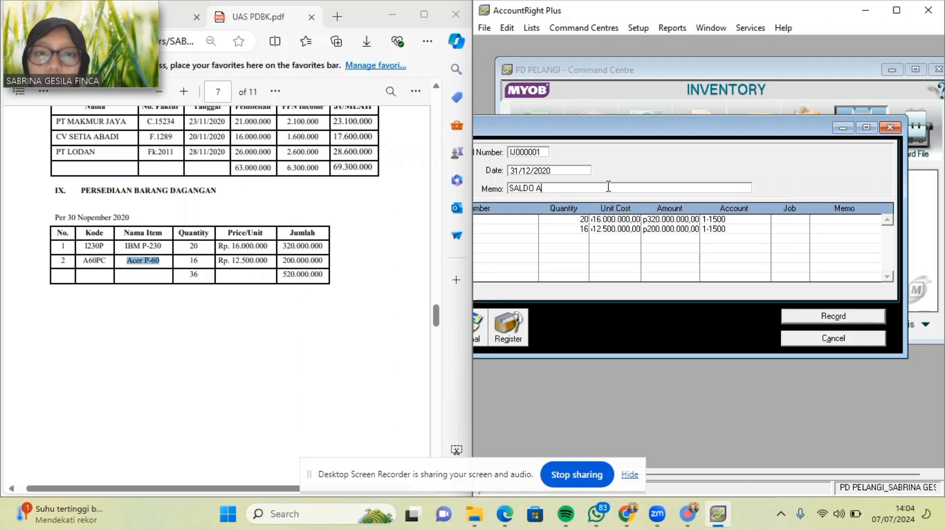
text(WAL PERSEDIAA)
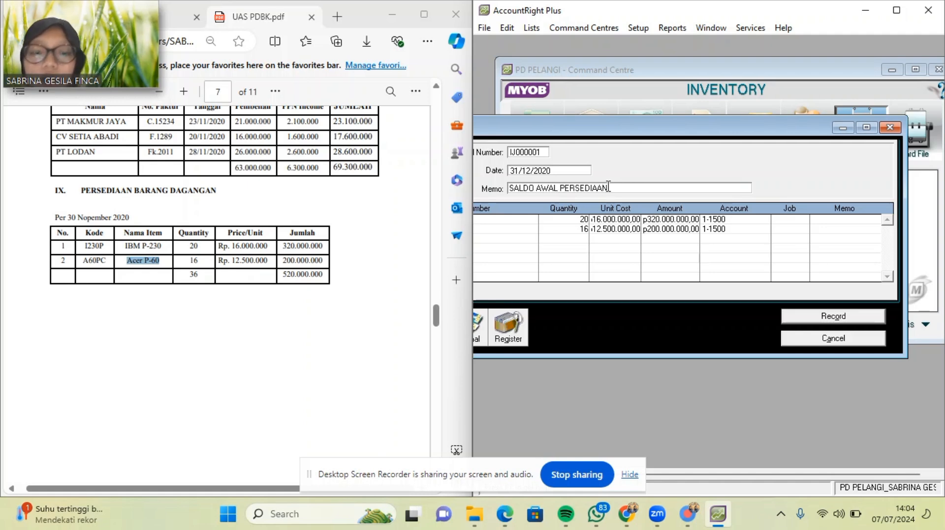
text(N BAR)
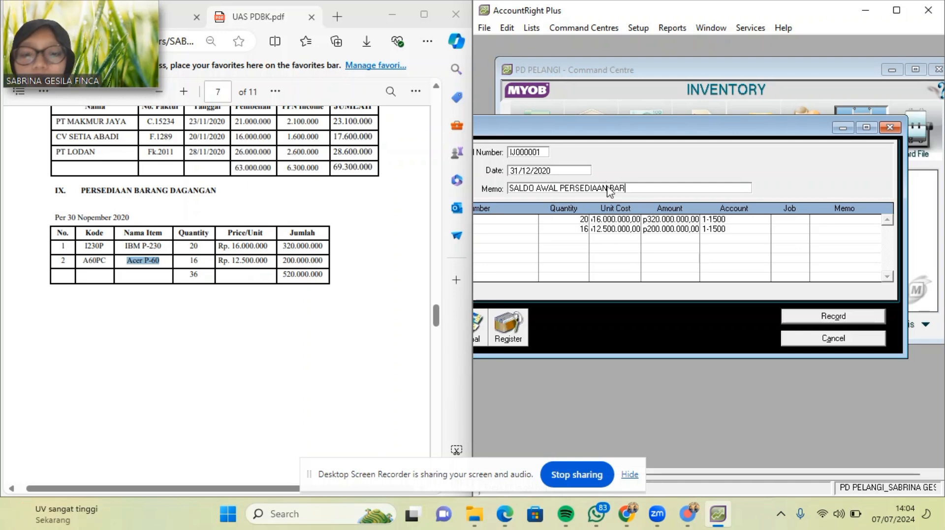
text(ANG DAGANG)
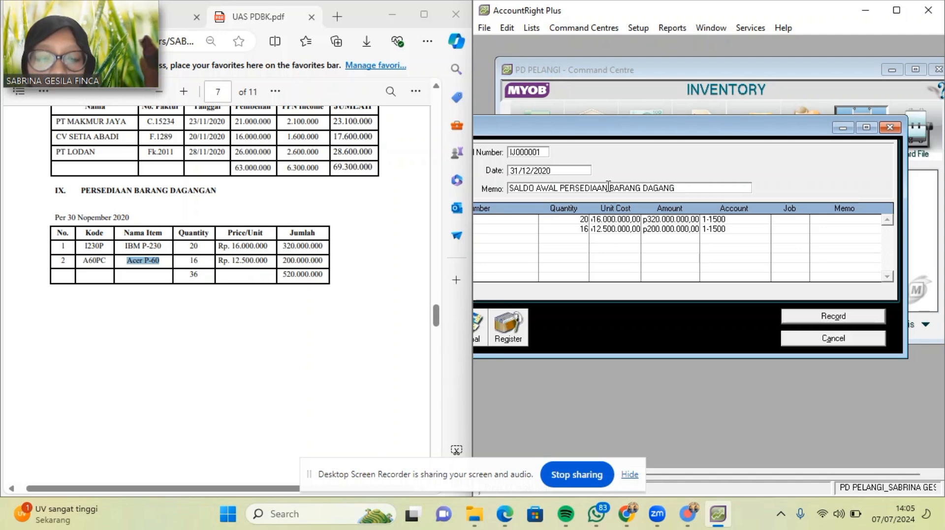
click(846, 318)
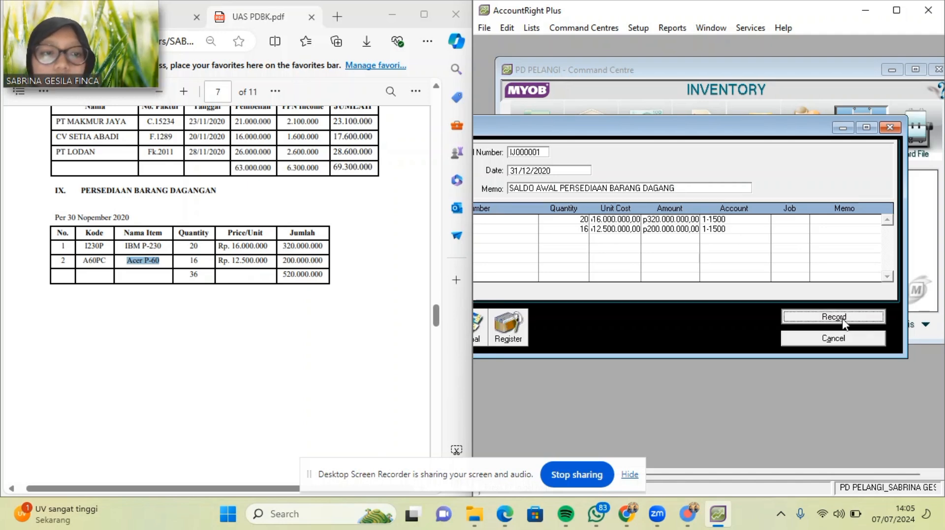
Go to Sales, open a new sale in Item layout, then close it unsaved.
scroll(124, 246, down, 10)
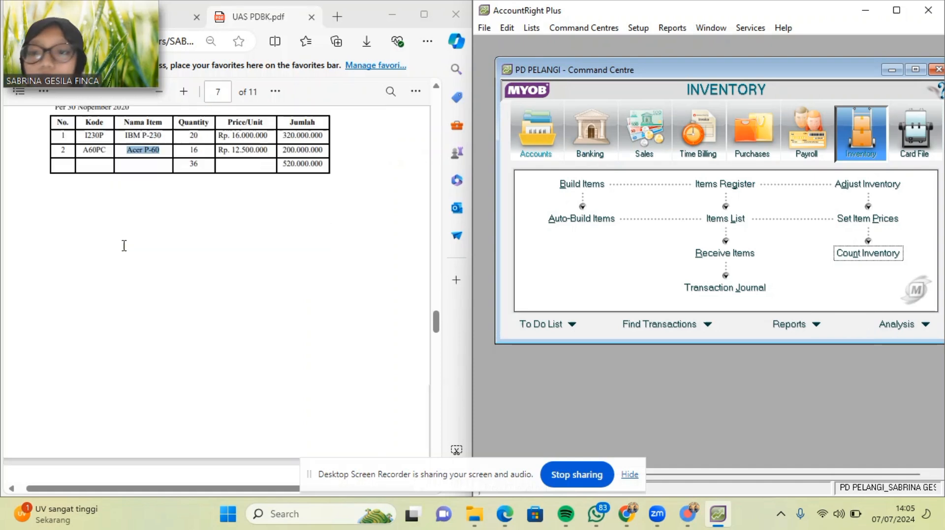
scroll(124, 246, down, 1)
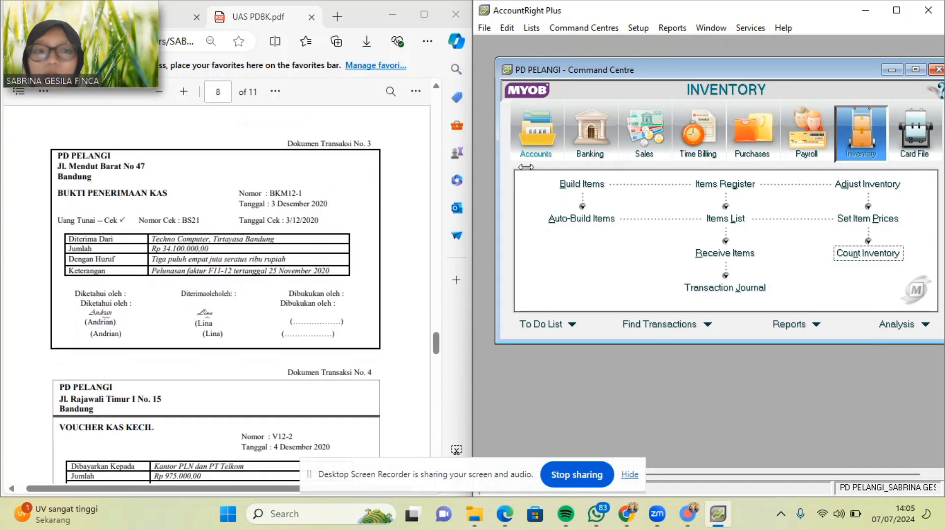
click(640, 147)
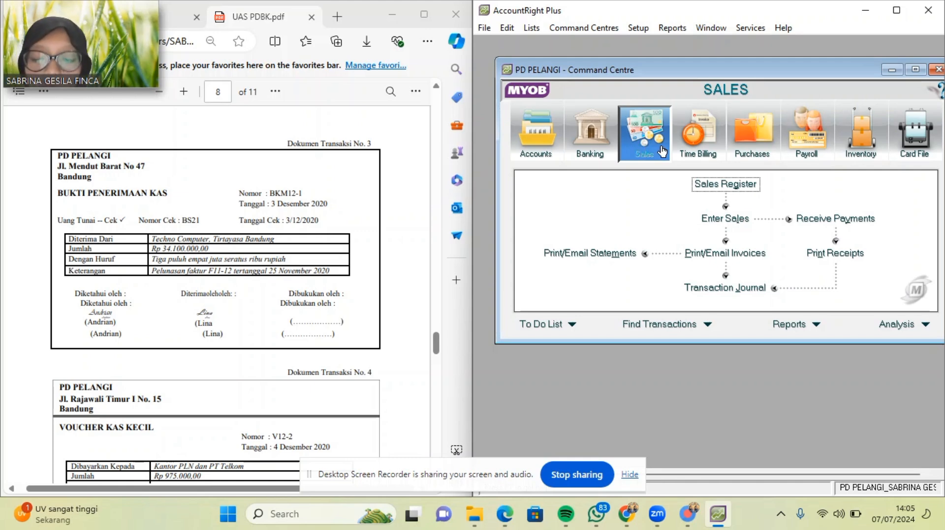
click(730, 220)
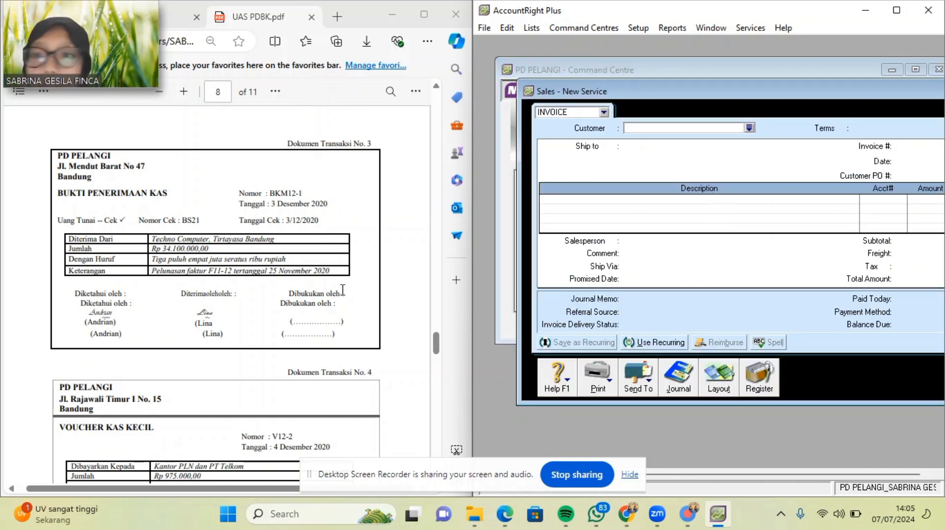
scroll(342, 290, down, 1)
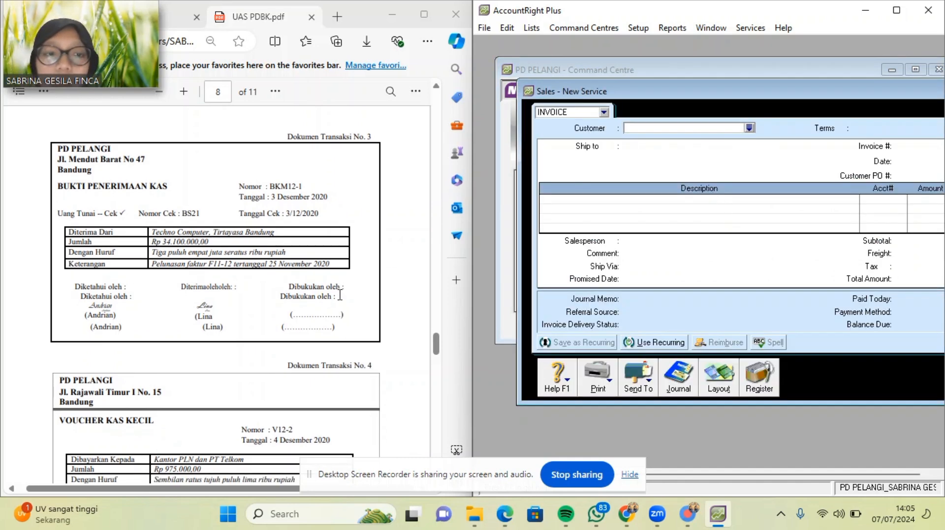
click(729, 392)
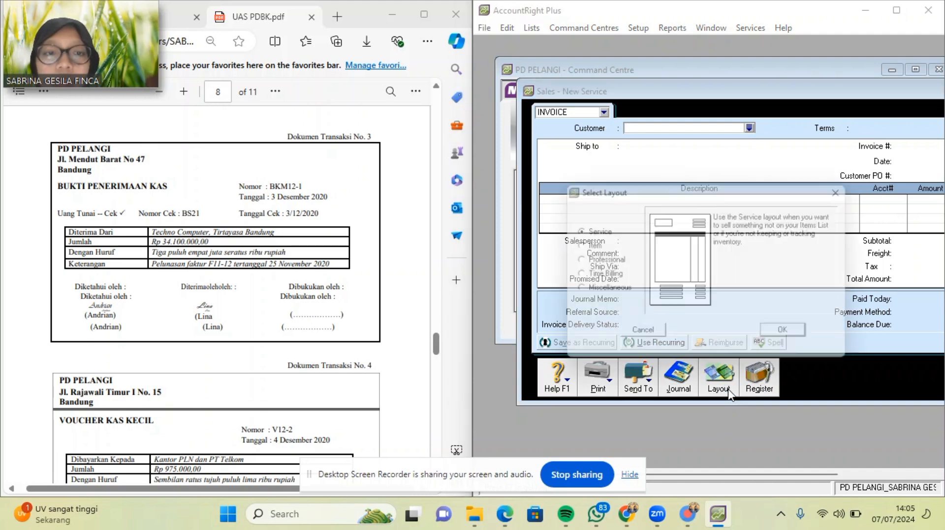
click(583, 246)
click(793, 338)
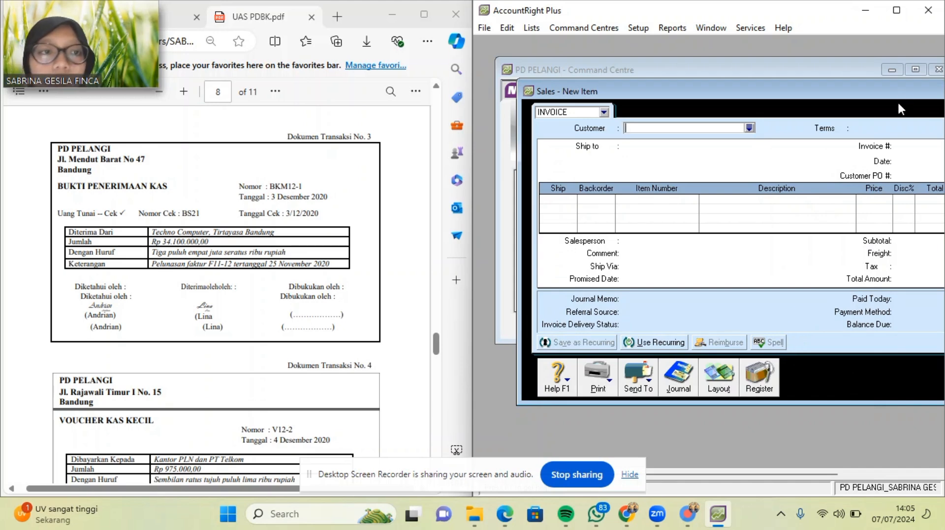
drag(912, 93, 800, 101)
click(934, 98)
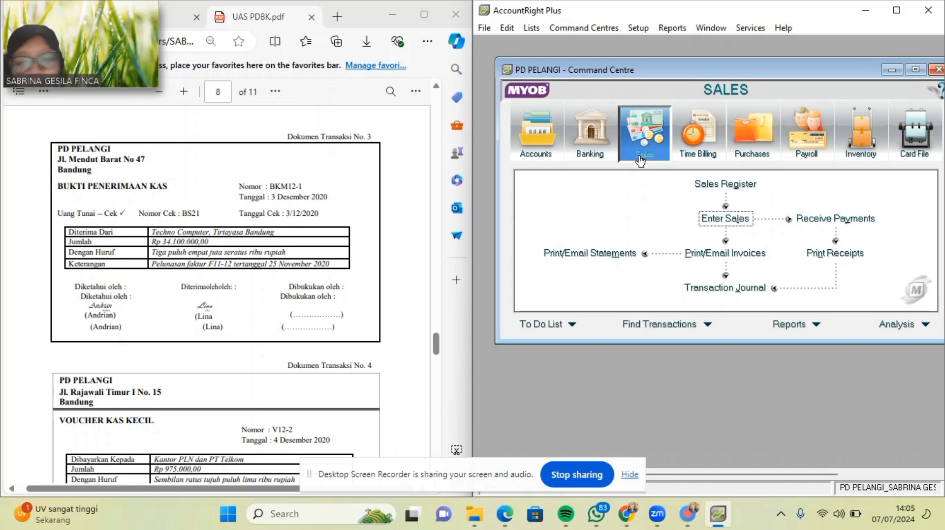
Start a Receive Payments entry from Techno Computer with payment ID BKM12-1.
click(818, 220)
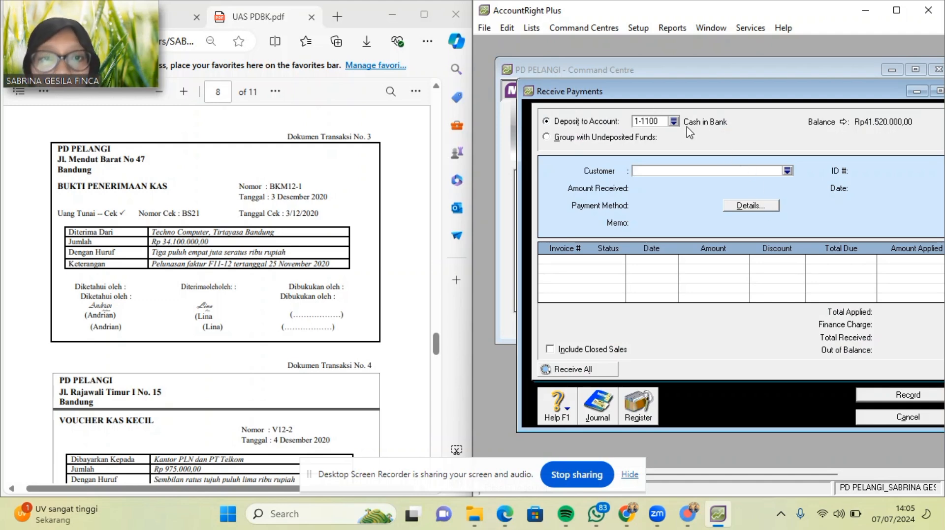
click(787, 171)
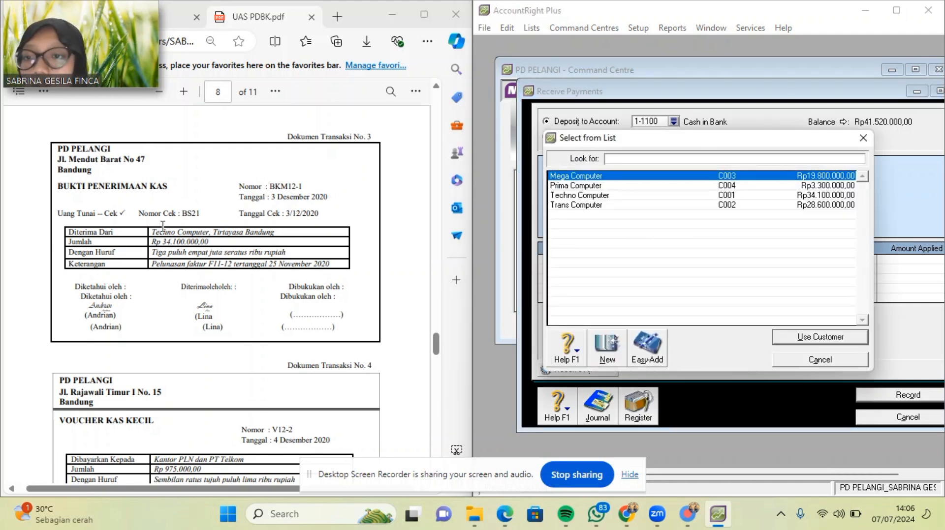
double_click(614, 196)
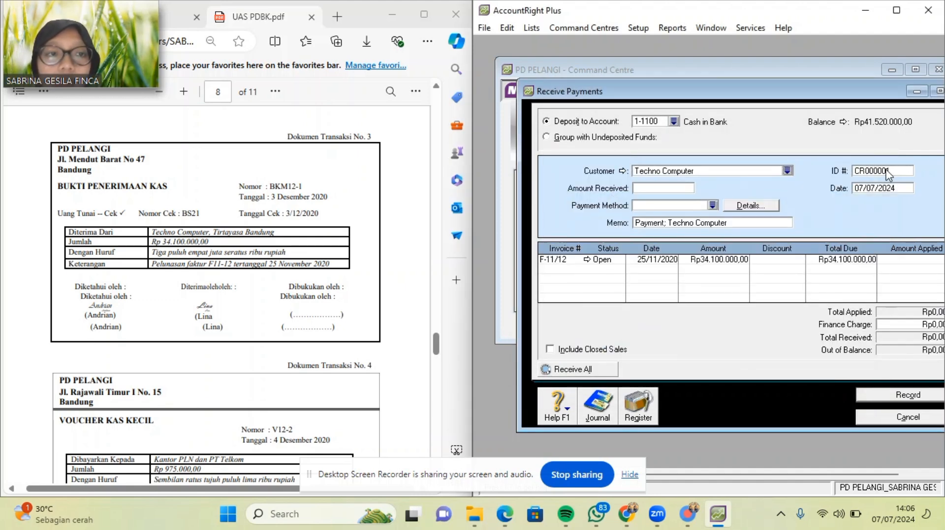
click(885, 171)
drag(307, 187, 270, 191)
key(ctrl+c)
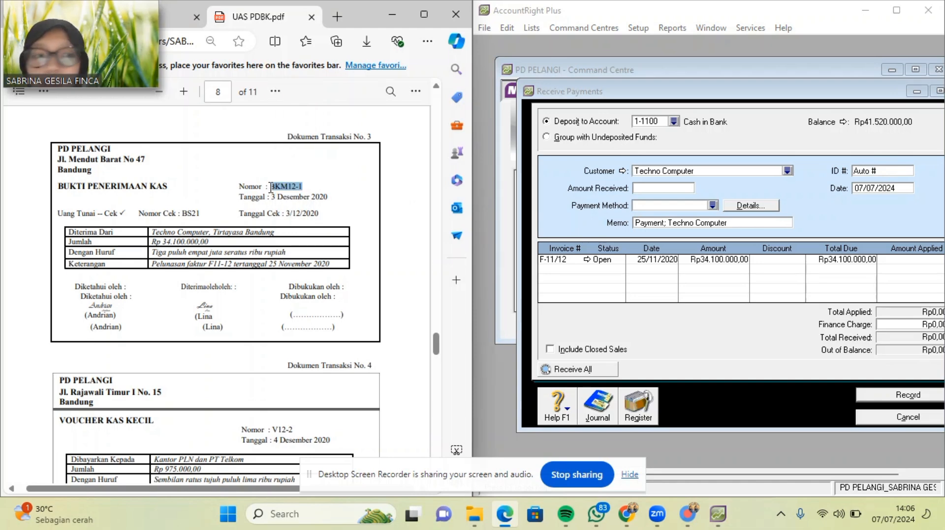
click(883, 169)
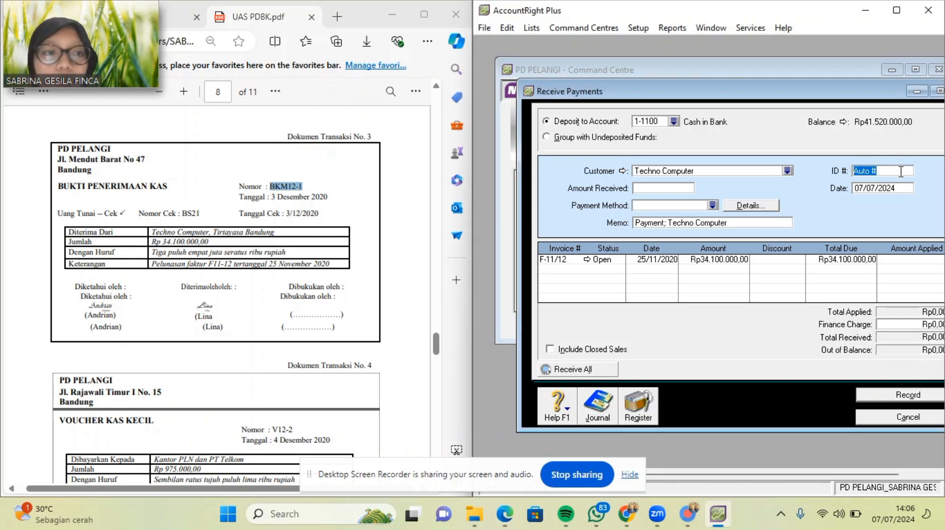
key(BackSpace)
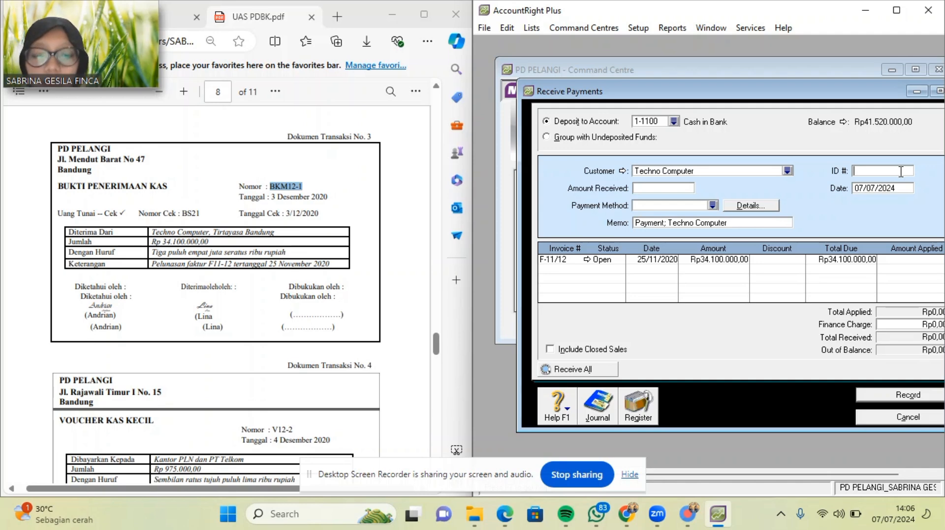
text(B)
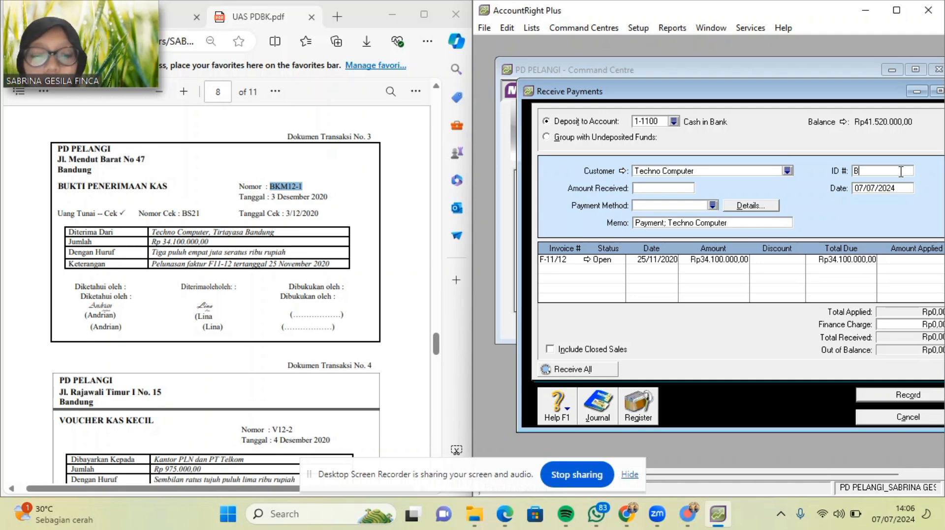
text(KM 12)
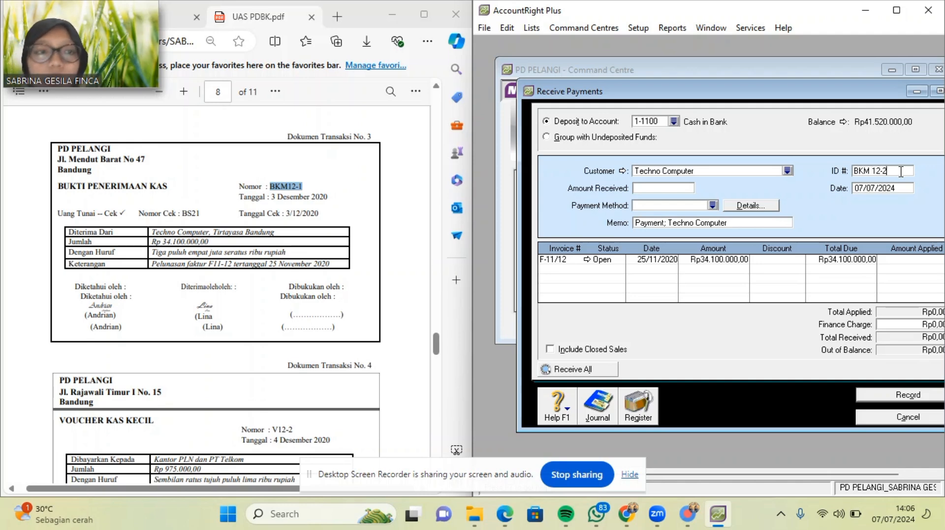
text(-2)
key(BackSpace)
text(1)
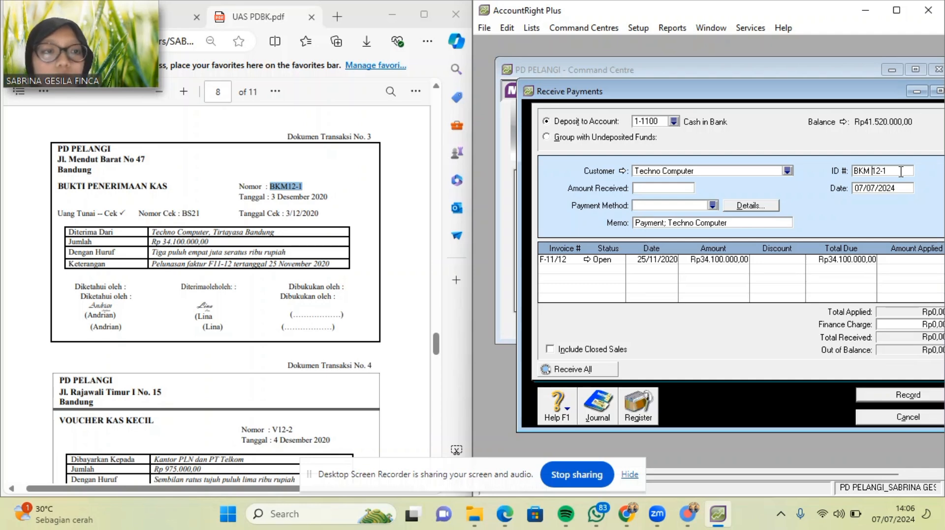
key(BackSpace)
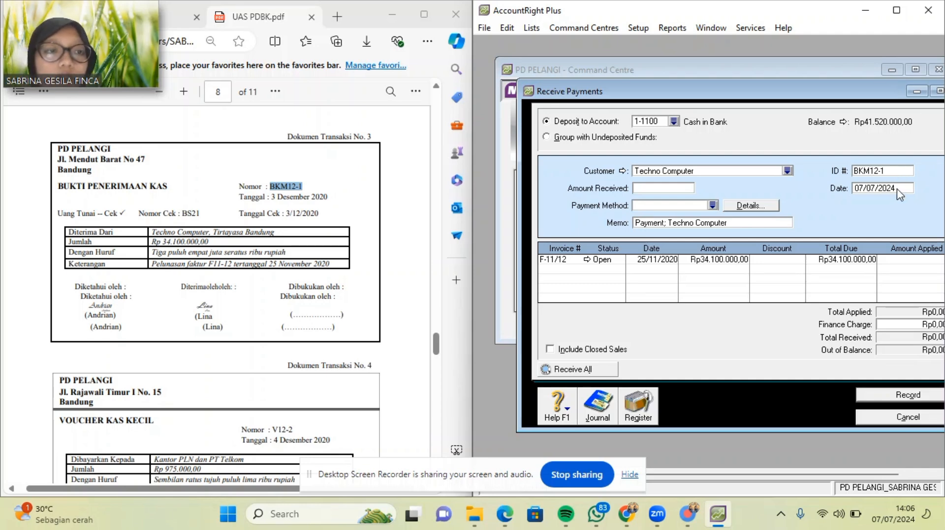
Date the payment 03/12/2020, amount 34100000, paid by Cheque, applied to invoice F-11/12.
click(898, 189)
key(BackSpace)
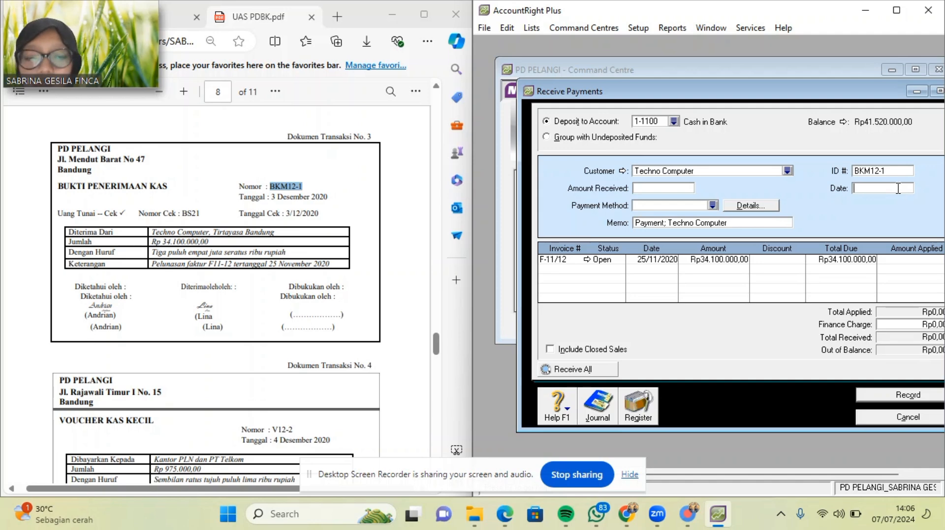
text(03/12/)
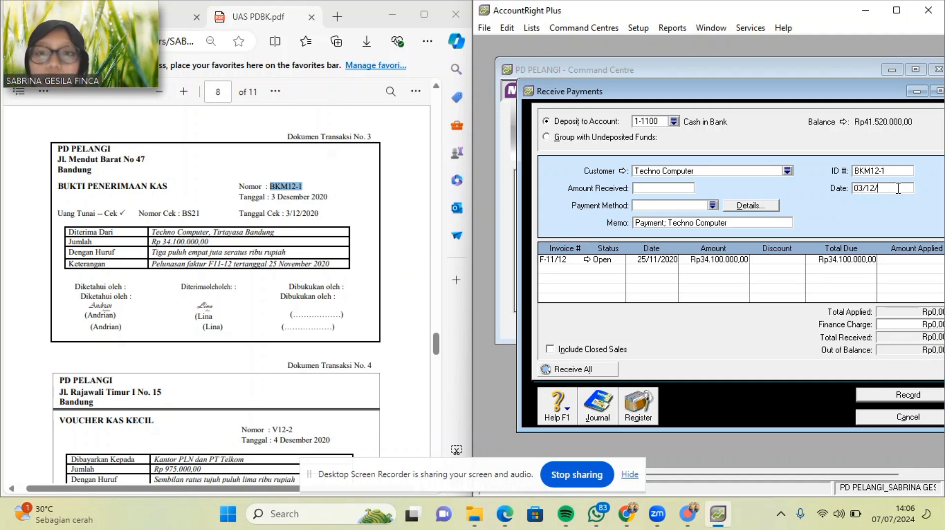
text(2020)
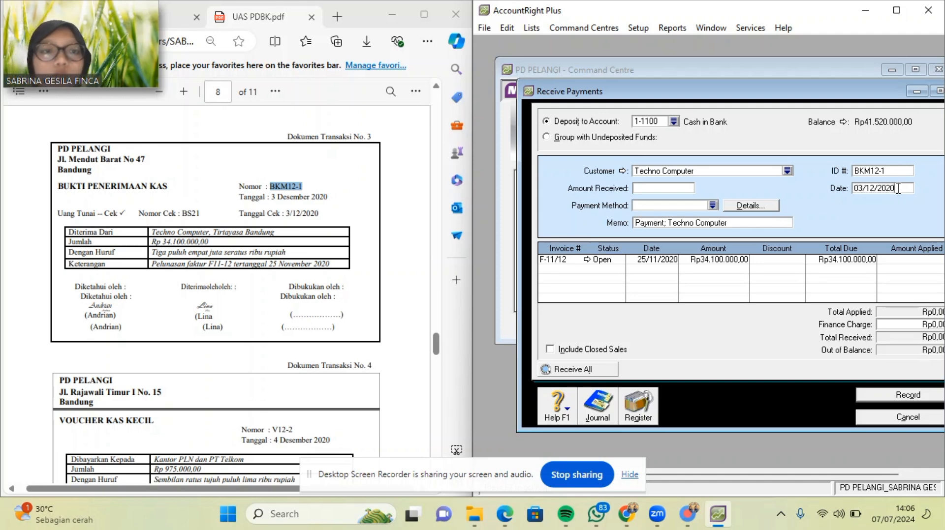
click(679, 187)
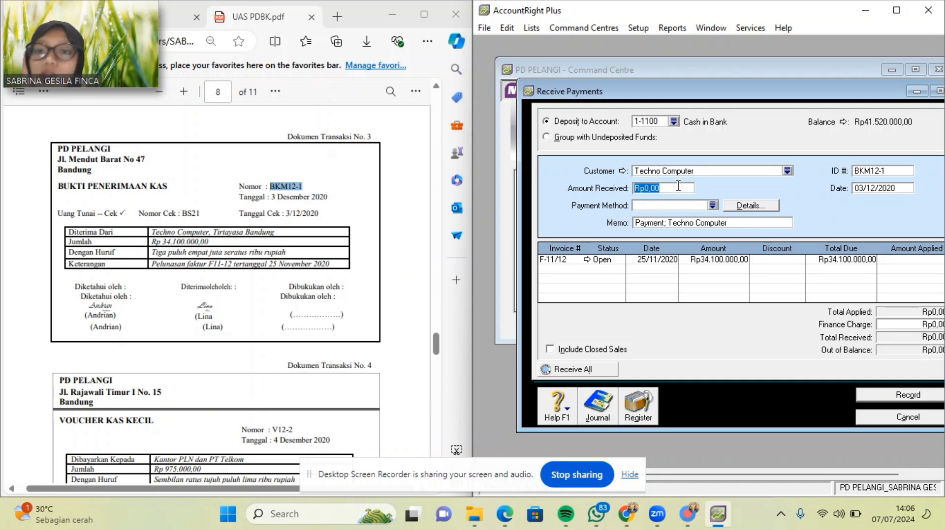
text(34100)
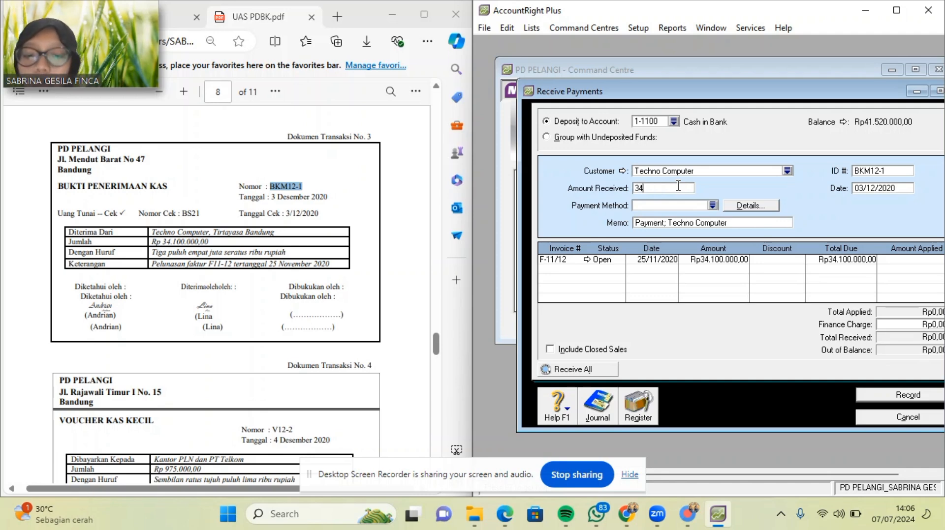
text(000)
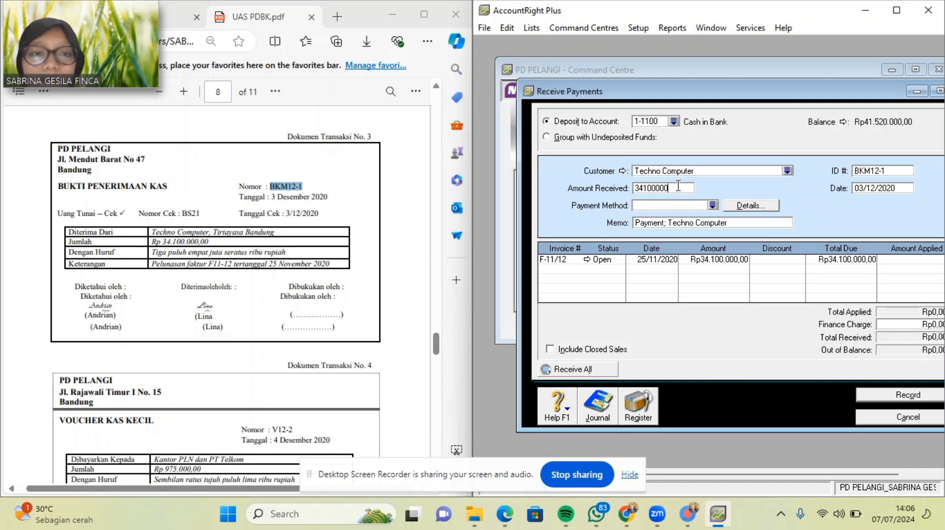
key(Tab)
click(713, 205)
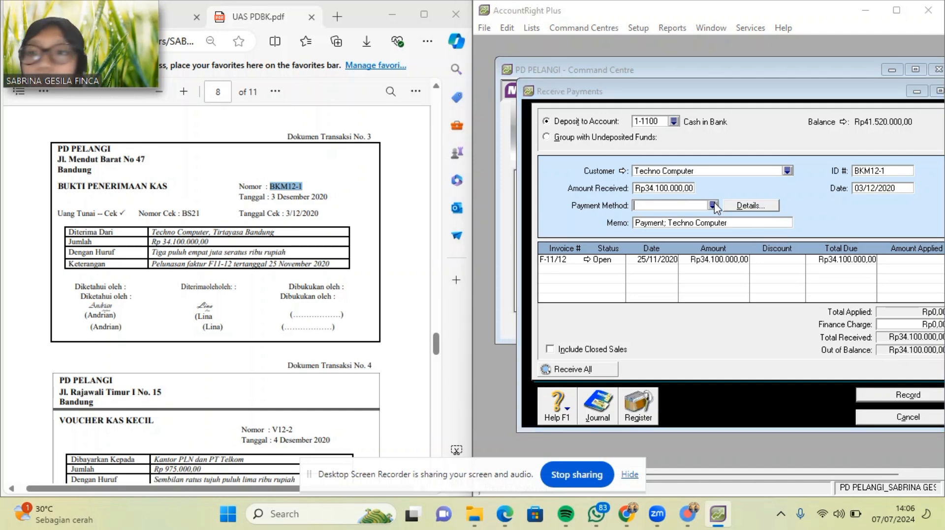
double_click(632, 215)
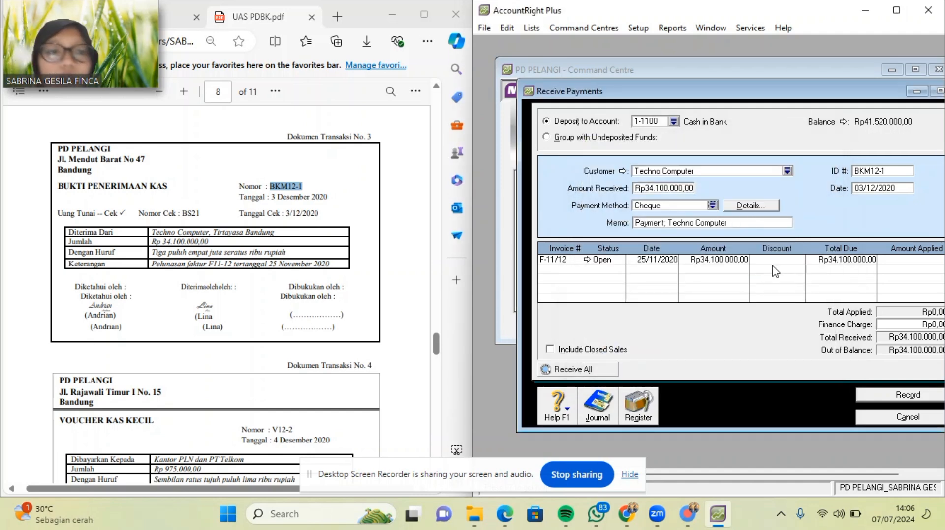
key(Tab)
key(Tab)
key(Tab)
key(Tab)
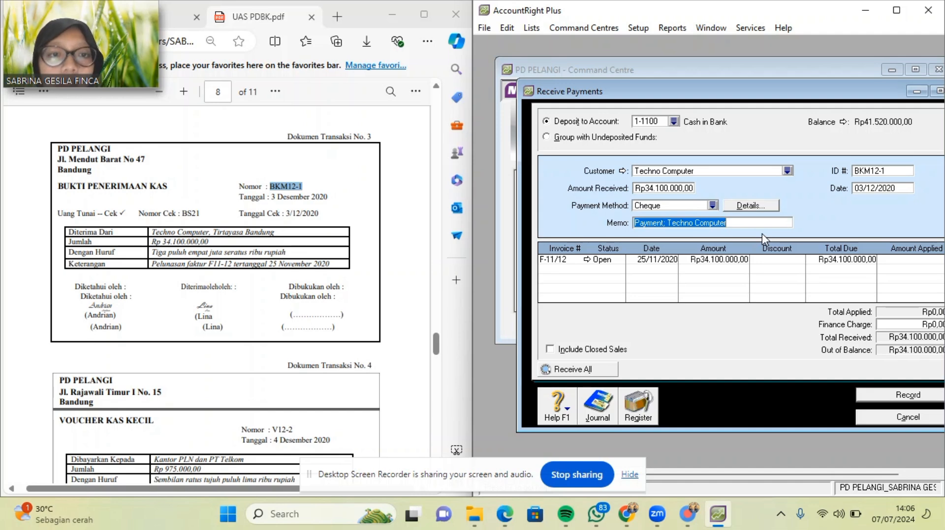
key(Tab)
key(Tab)
key(Tab)
key(Tab)
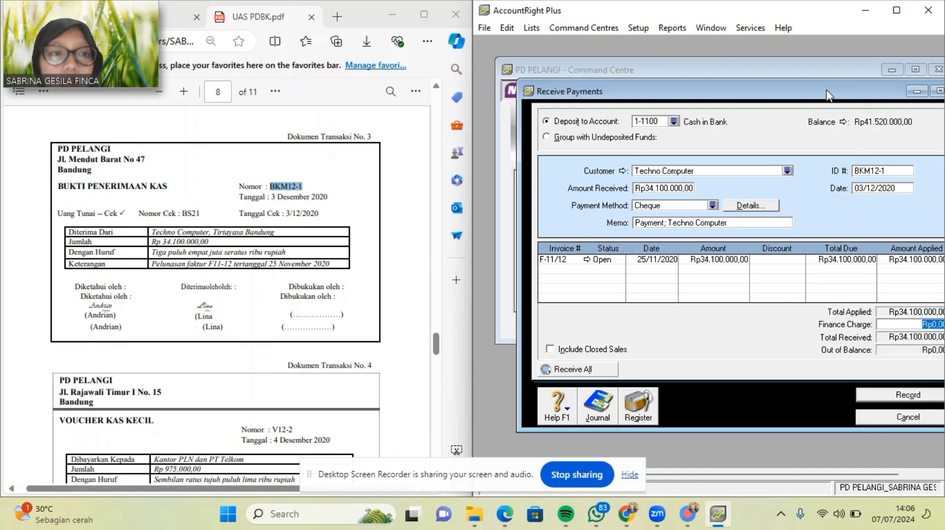
drag(826, 95, 815, 91)
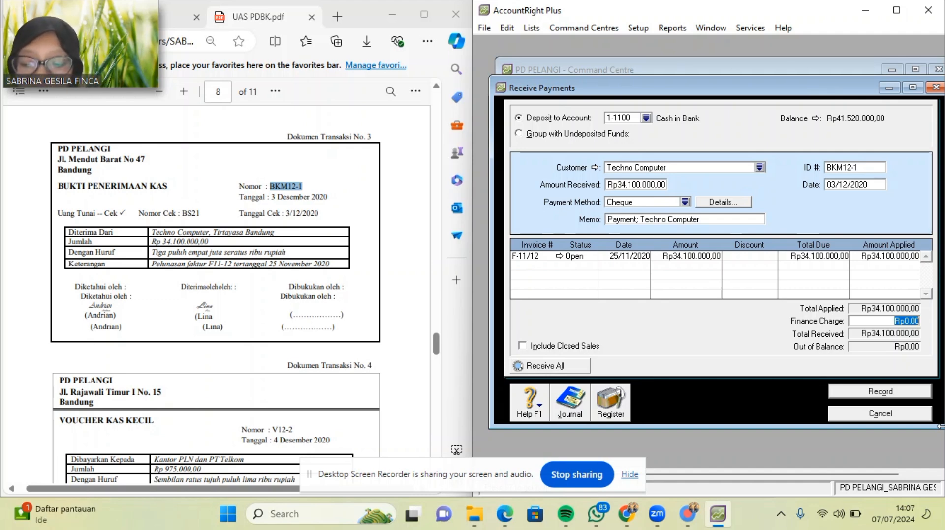
Record Techno Computer's payment, close the window, and start a Spend Money from Banking.
click(908, 390)
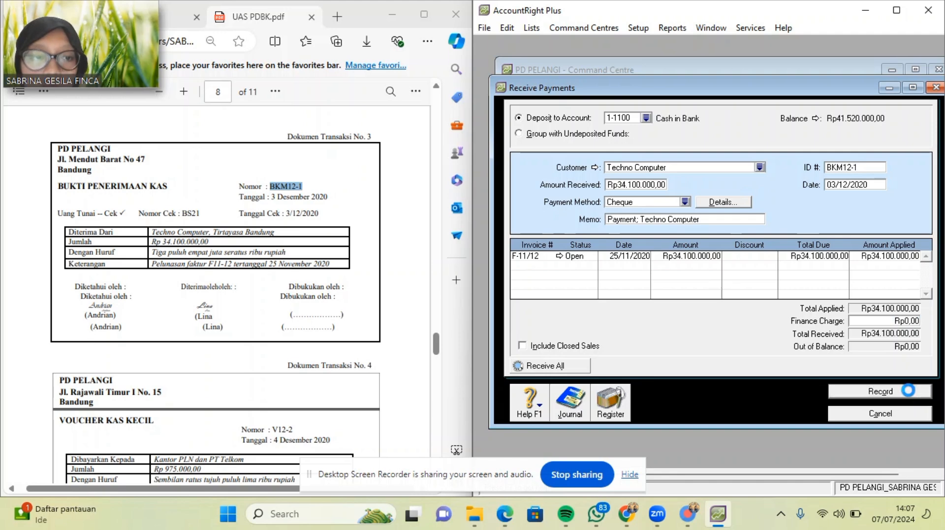
click(852, 414)
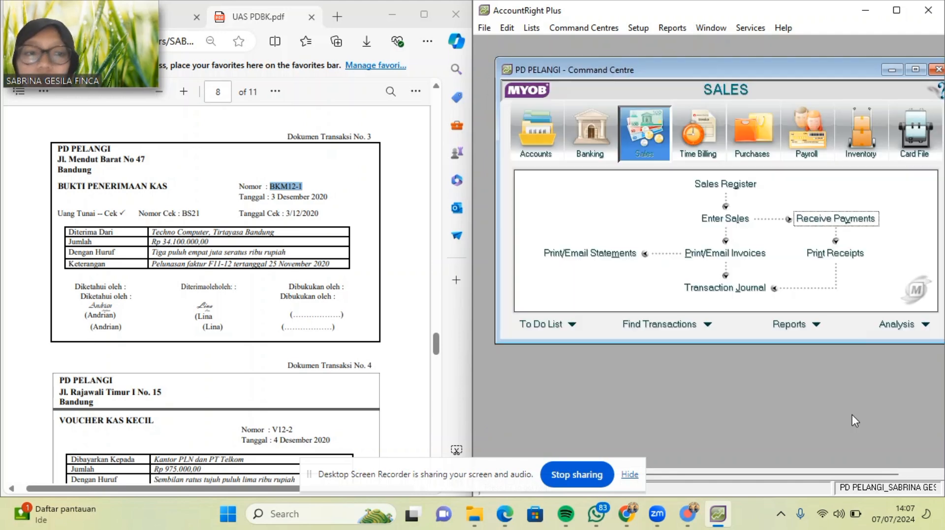
scroll(219, 318, down, 2)
scroll(220, 317, down, 1)
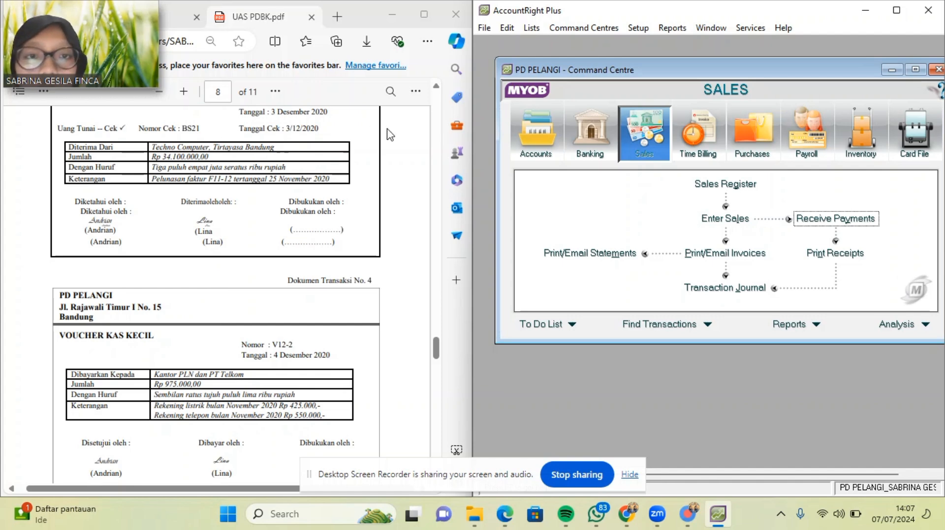
click(588, 139)
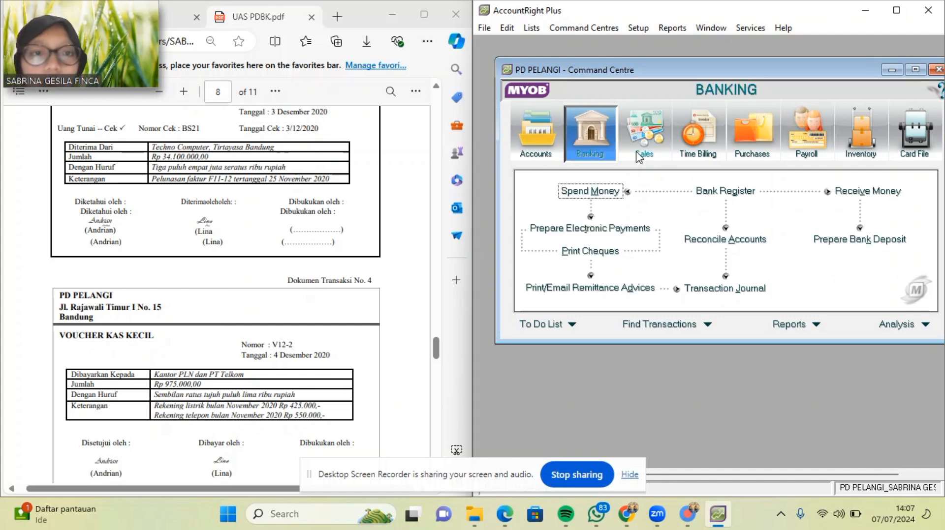
click(598, 192)
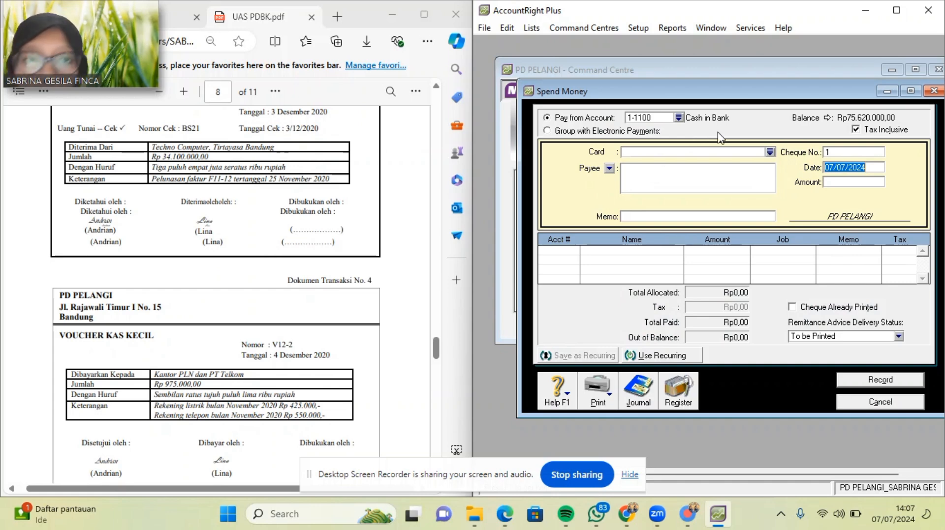
Pay from 1-1200 Petty Cash and copy voucher number V12-2 from the PDF.
click(679, 119)
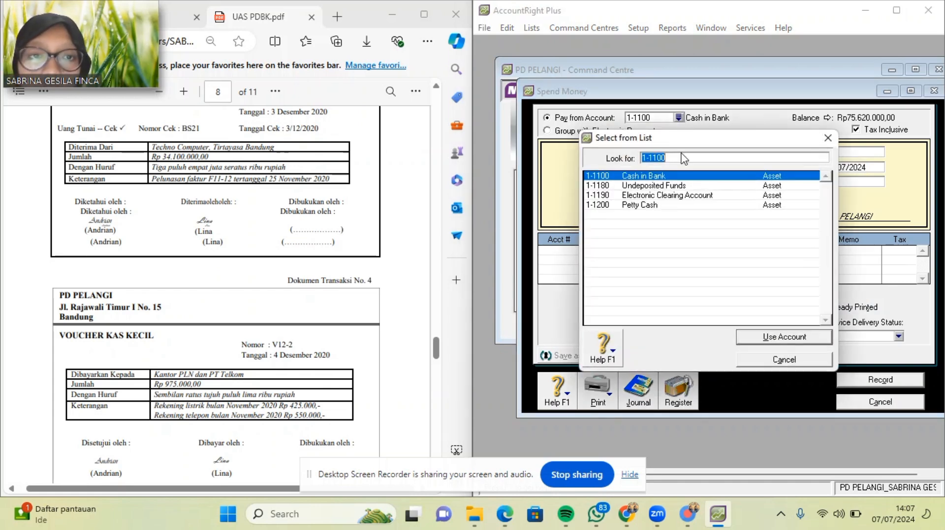
double_click(664, 206)
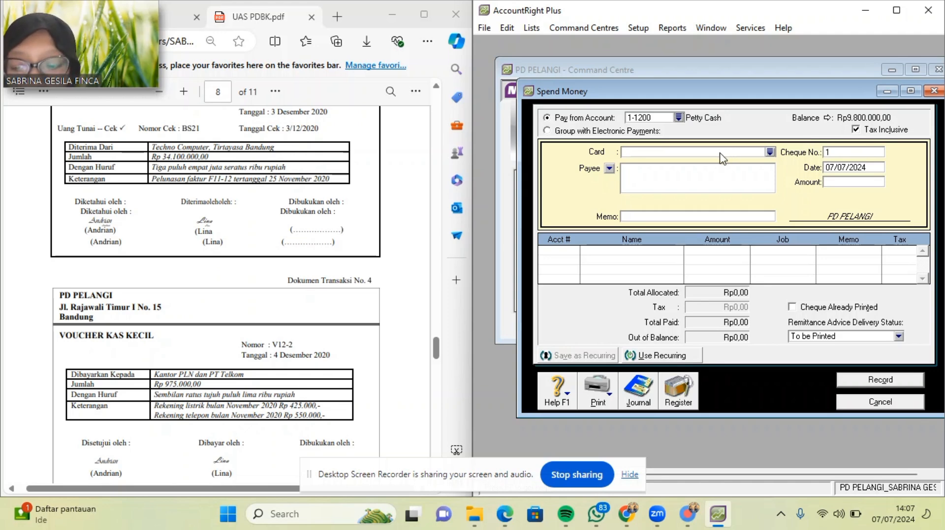
click(845, 156)
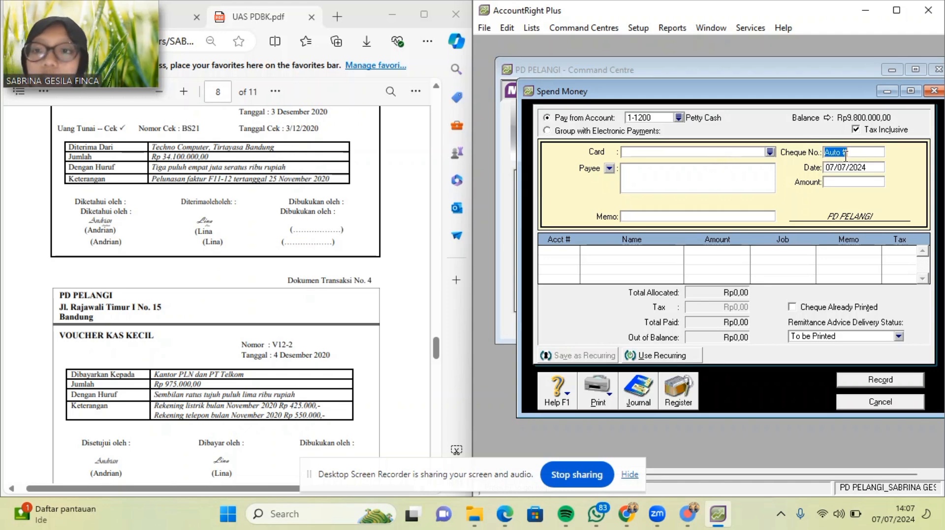
scroll(315, 266, up, 1)
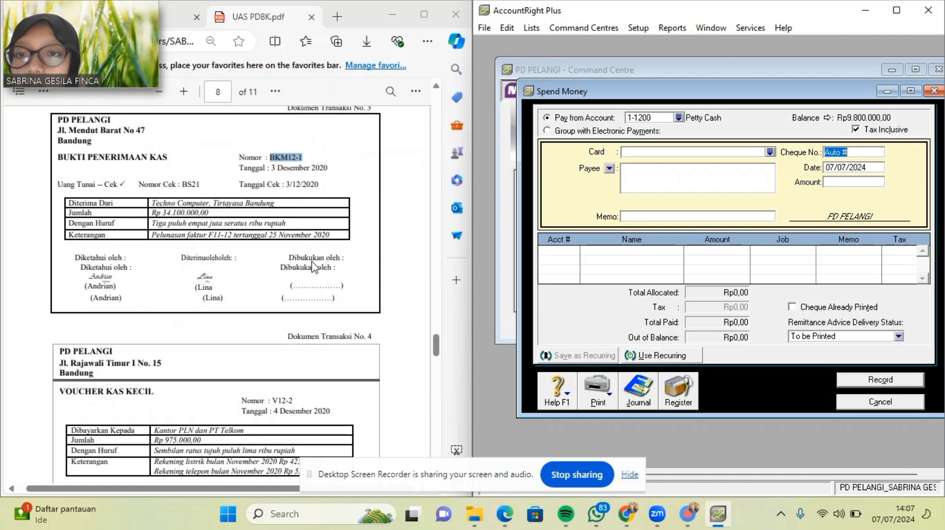
scroll(313, 268, down, 2)
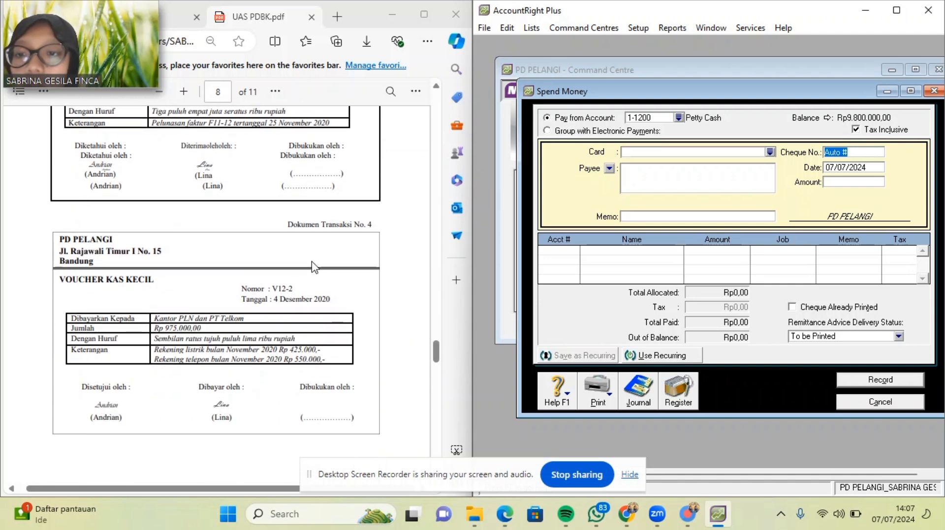
scroll(313, 267, down, 1)
scroll(315, 268, up, 2)
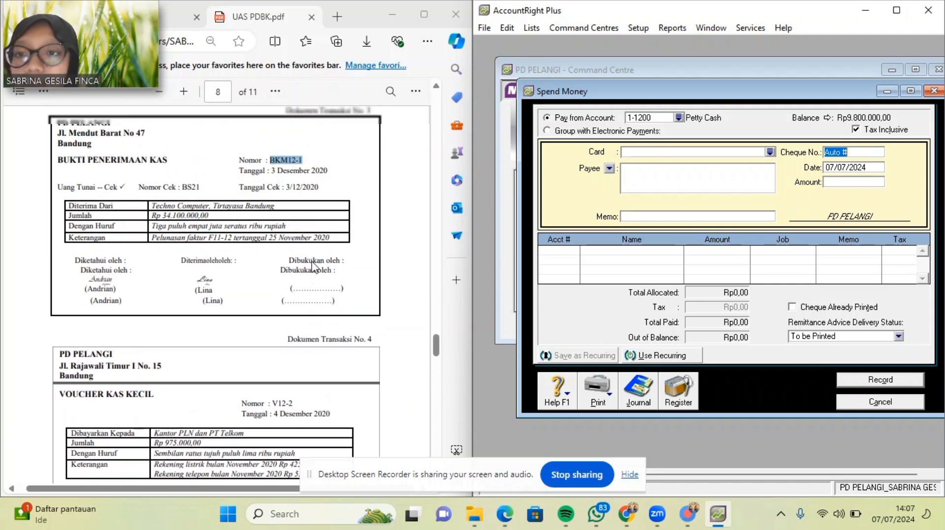
scroll(236, 364, down, 2)
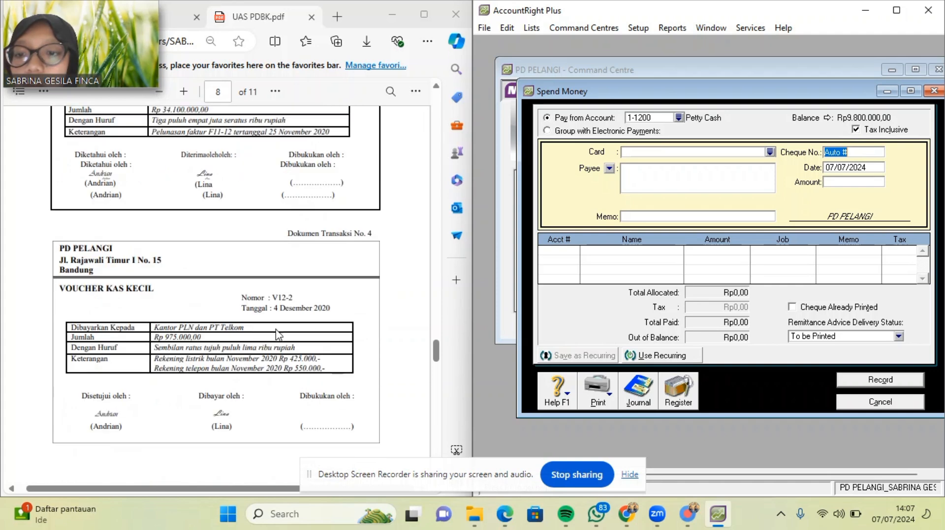
drag(296, 299, 272, 298)
key(ctrl+c)
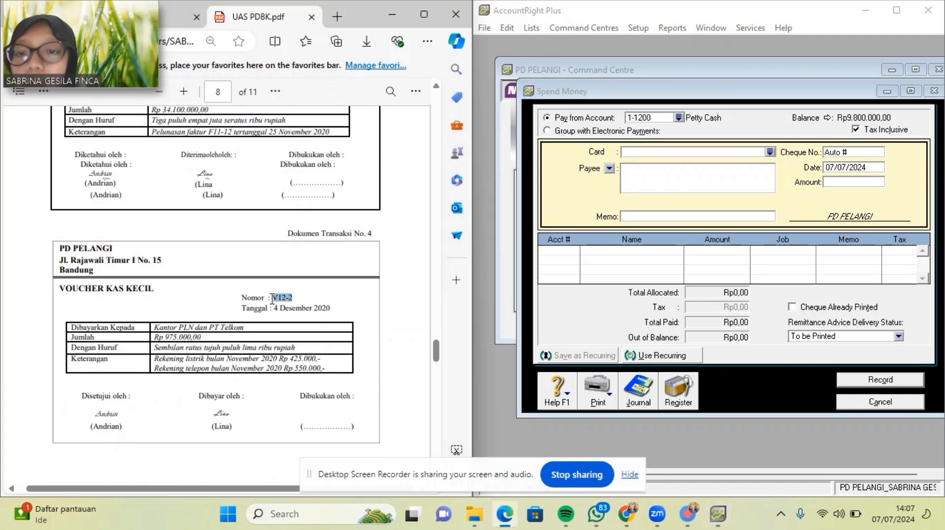
Enter cheque number V12-2 and date 04/12/2020.
click(867, 152)
drag(866, 151, 832, 157)
key(ctrl+v)
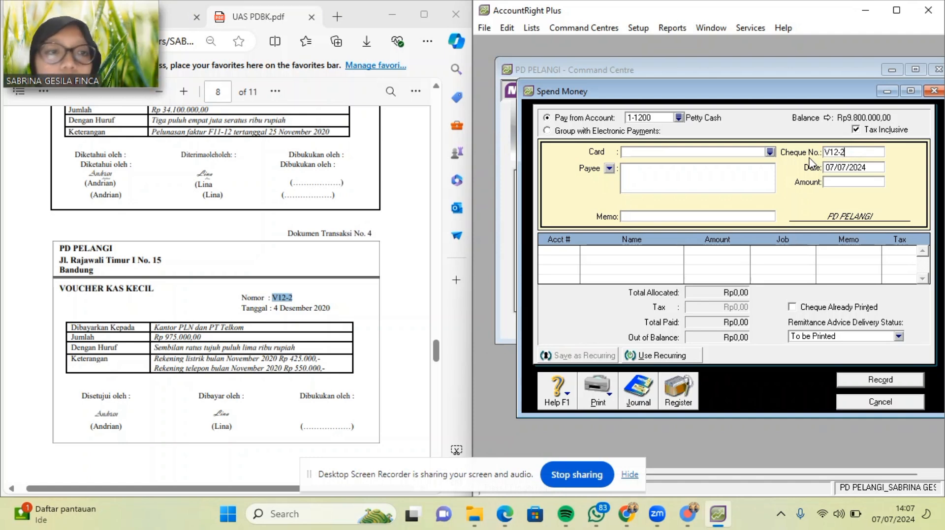
click(871, 168)
key(BackSpace)
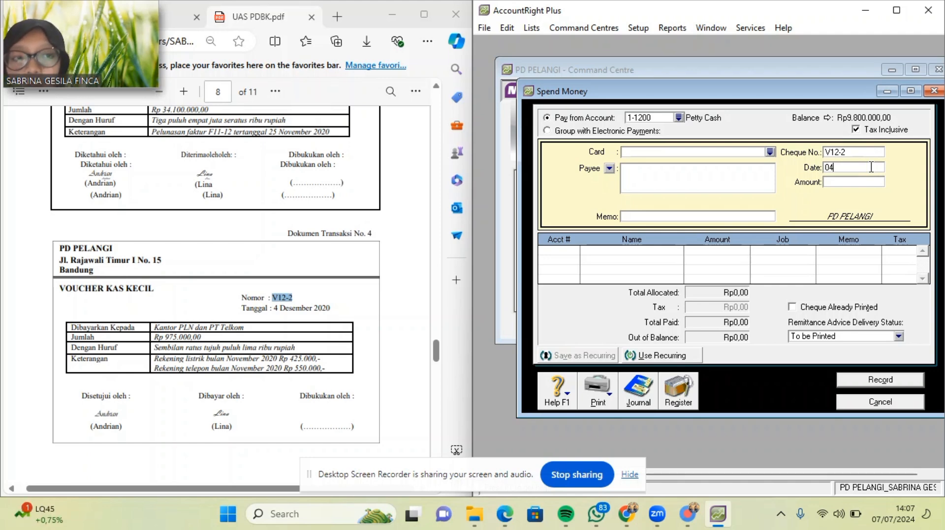
text(04/12)
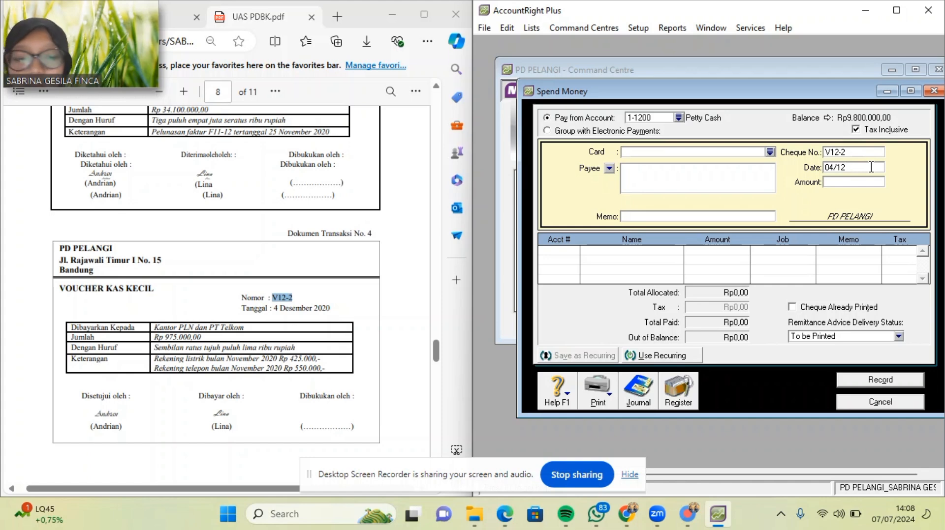
text(/20)
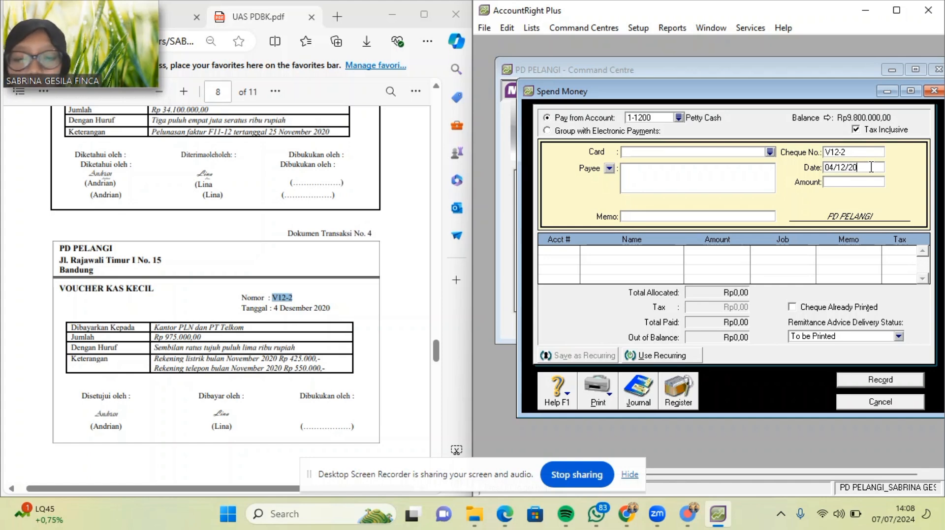
text(20)
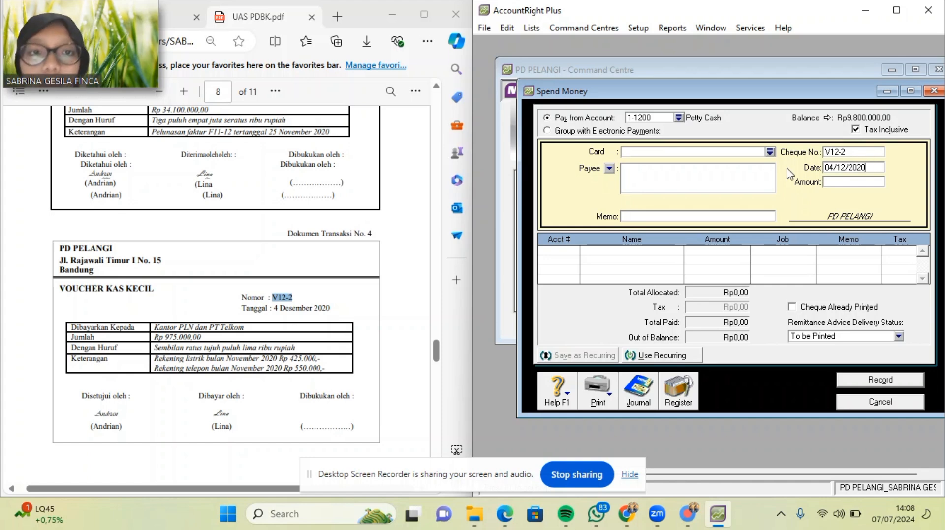
Enter the amount Rp975.000,00 and start the memo with Pembayaran.
click(835, 183)
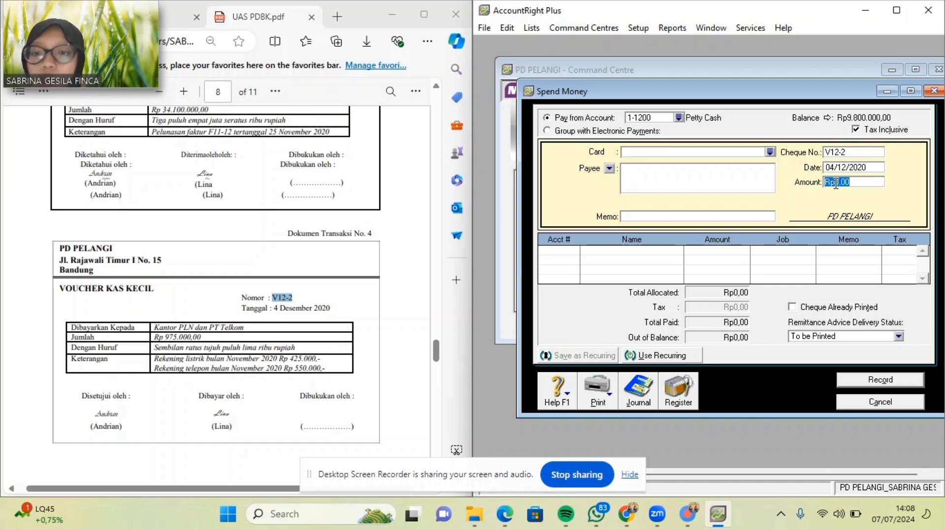
click(835, 183)
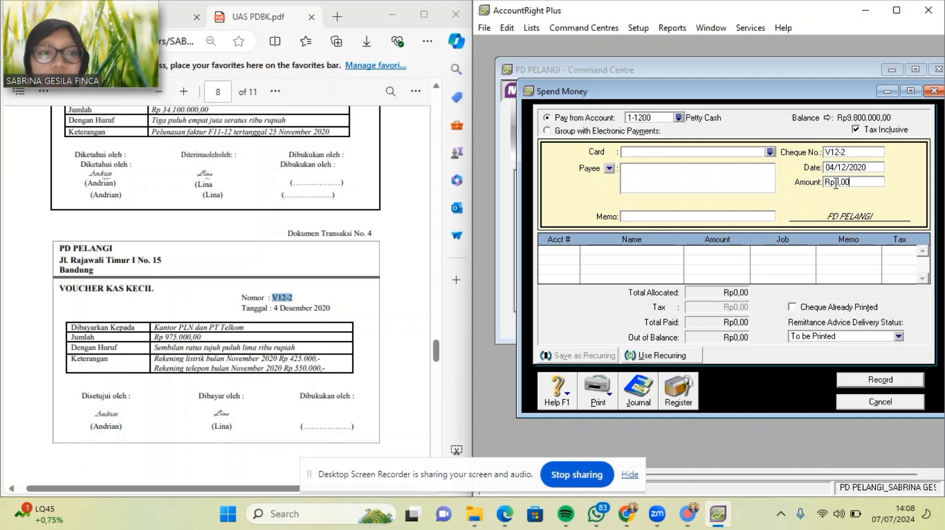
key(BackSpace)
key(BackSpace)
key(BackSpace)
key(BackSpace)
key(BackSpace)
text(975000)
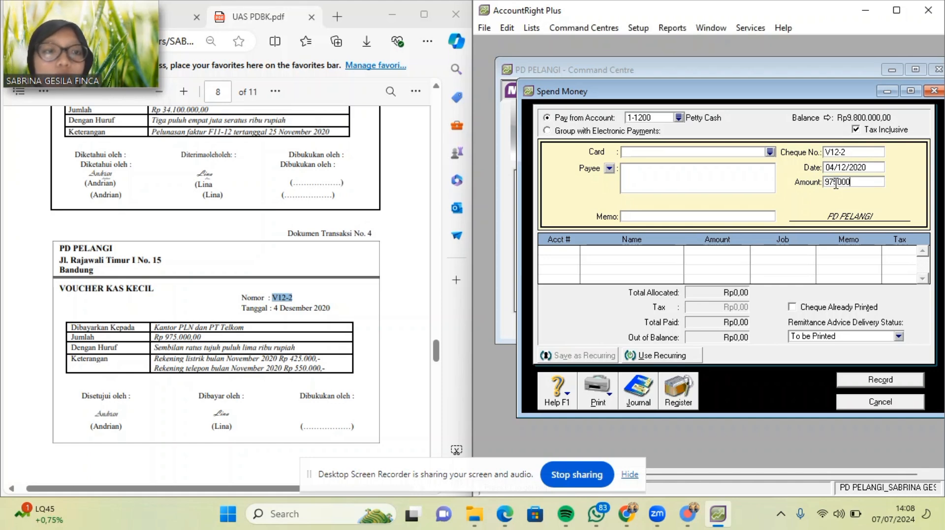
key(Tab)
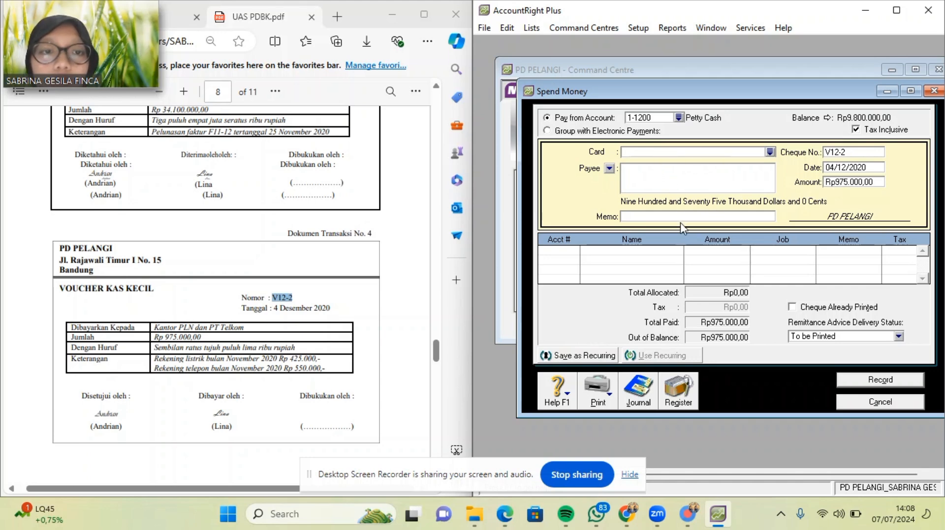
click(648, 217)
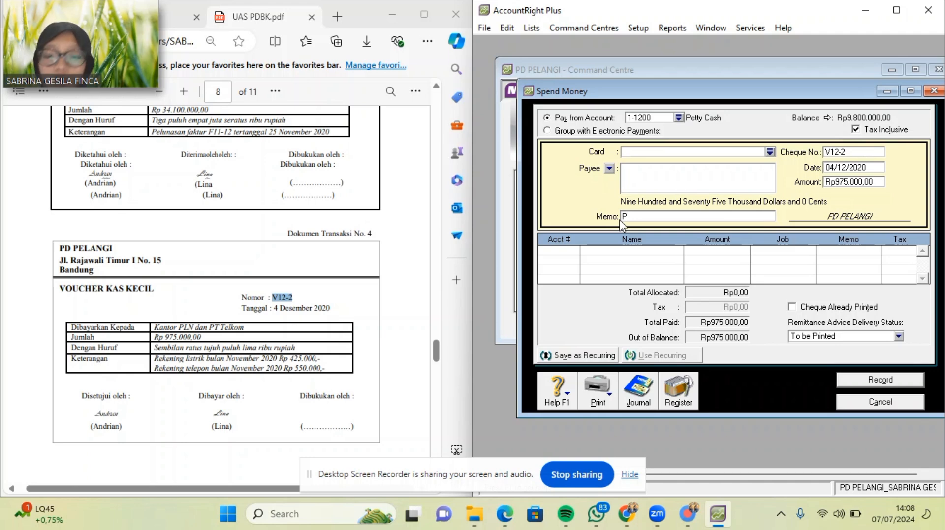
text(Pembayaran)
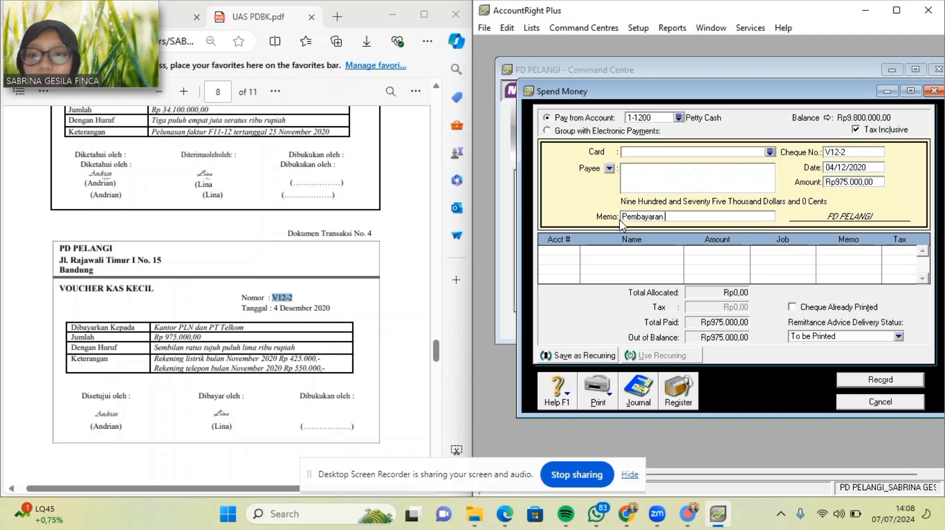
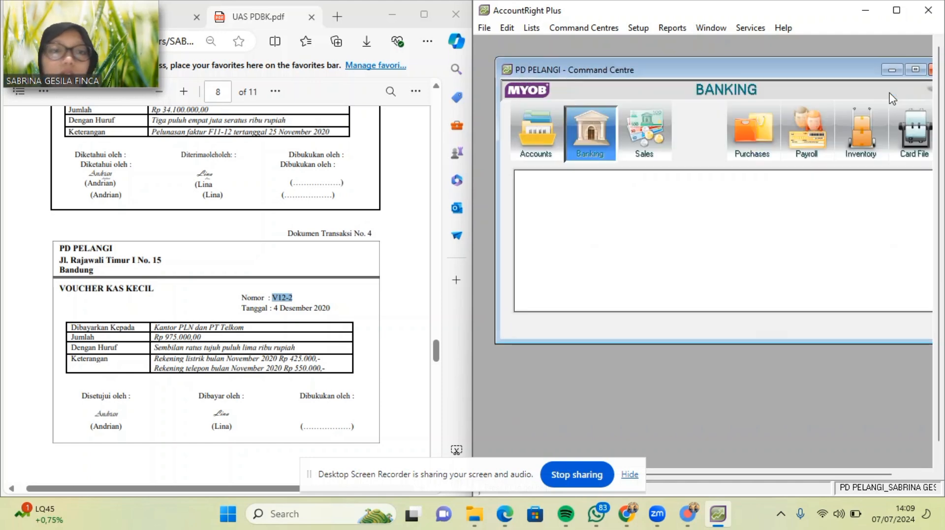
From the Command Centre's Sales area, choose Enter Sales to get a blank invoice.
scroll(234, 289, down, 10)
scroll(233, 289, down, 2)
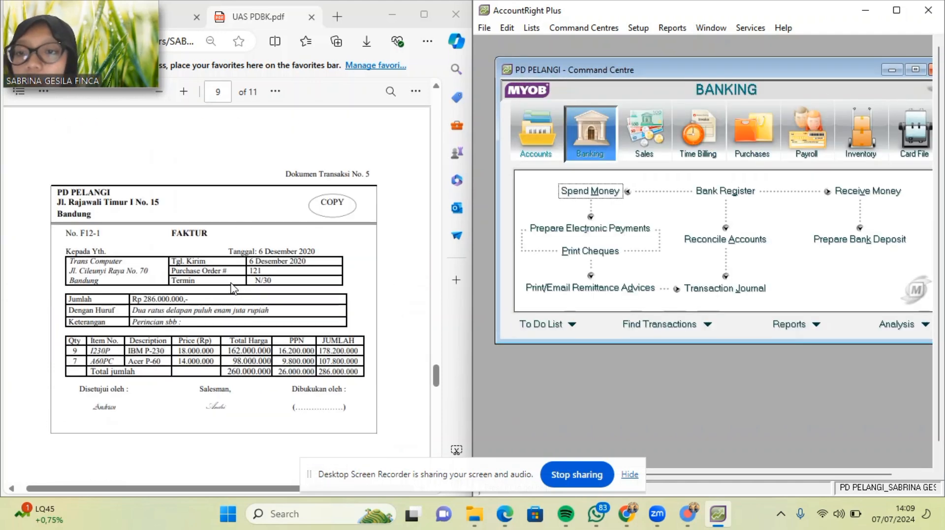
scroll(233, 289, down, 1)
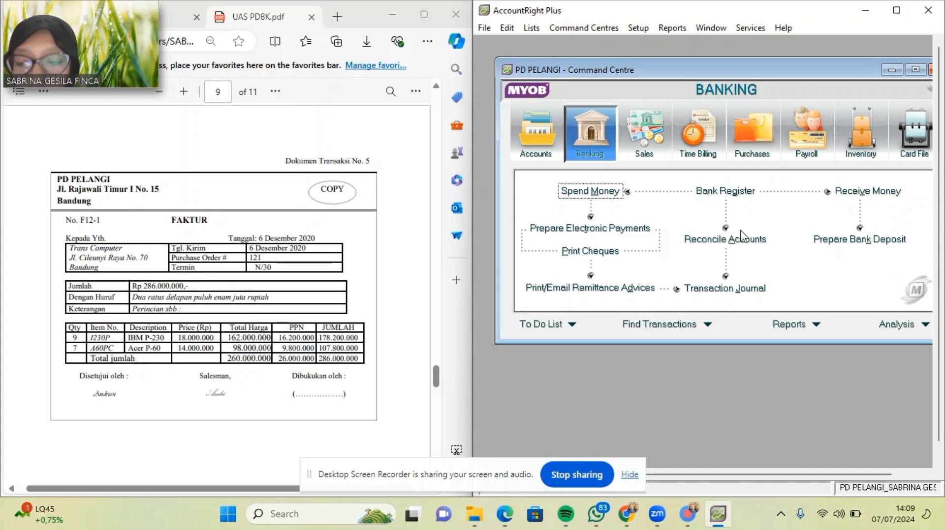
click(655, 139)
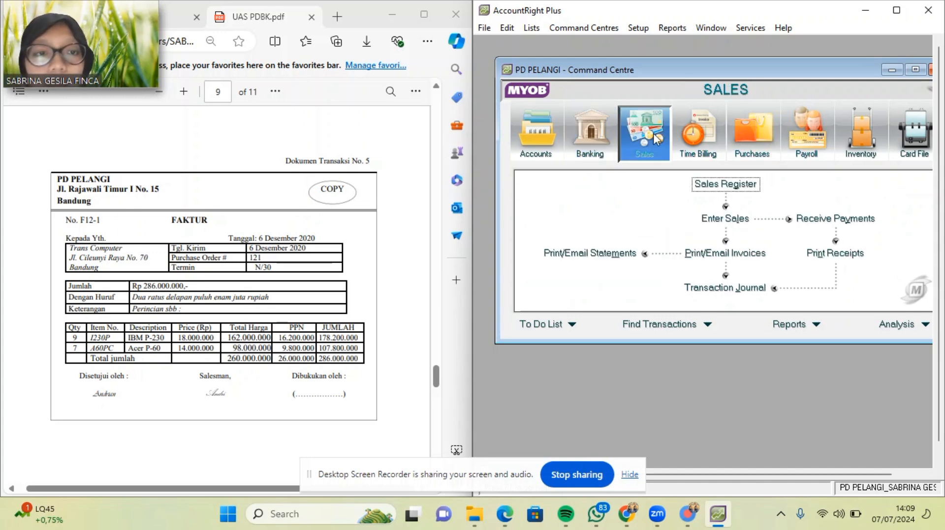
click(724, 219)
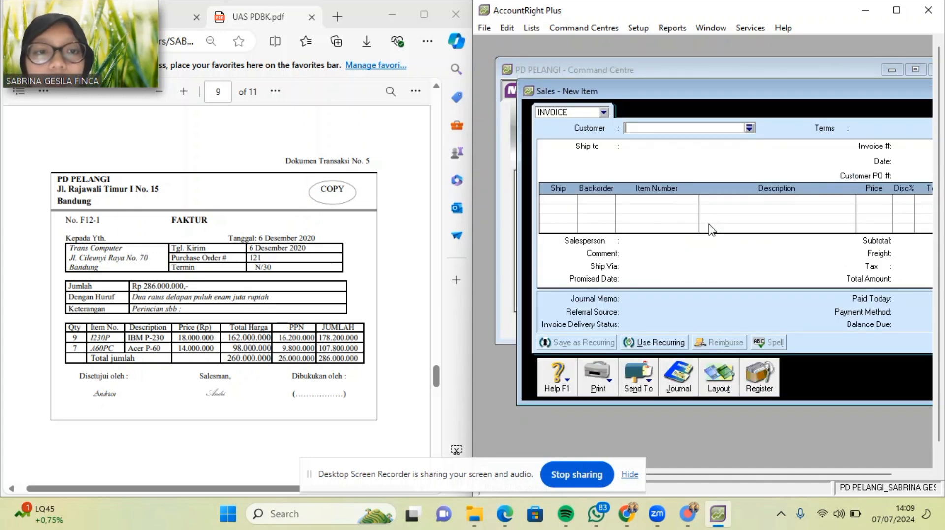
Choose the Item invoice layout and select customer Trans Computer.
click(720, 386)
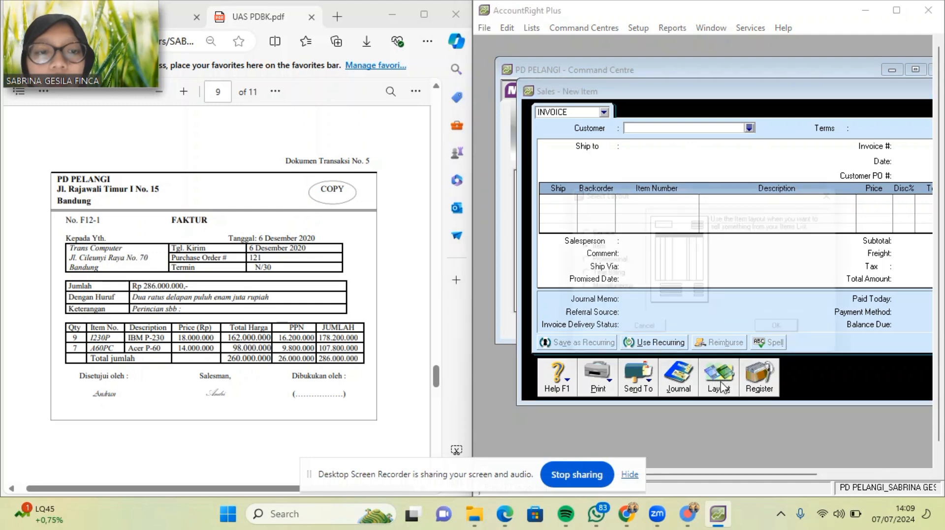
click(806, 338)
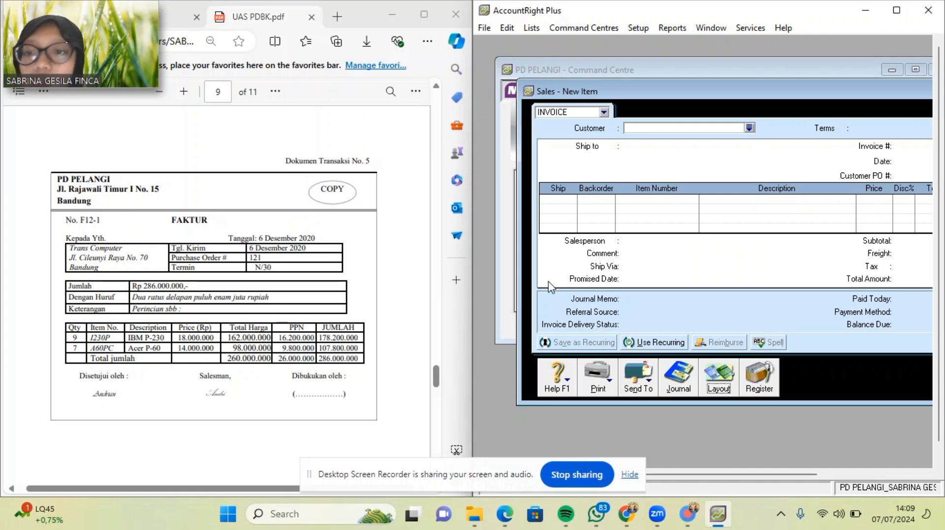
click(748, 128)
double_click(660, 206)
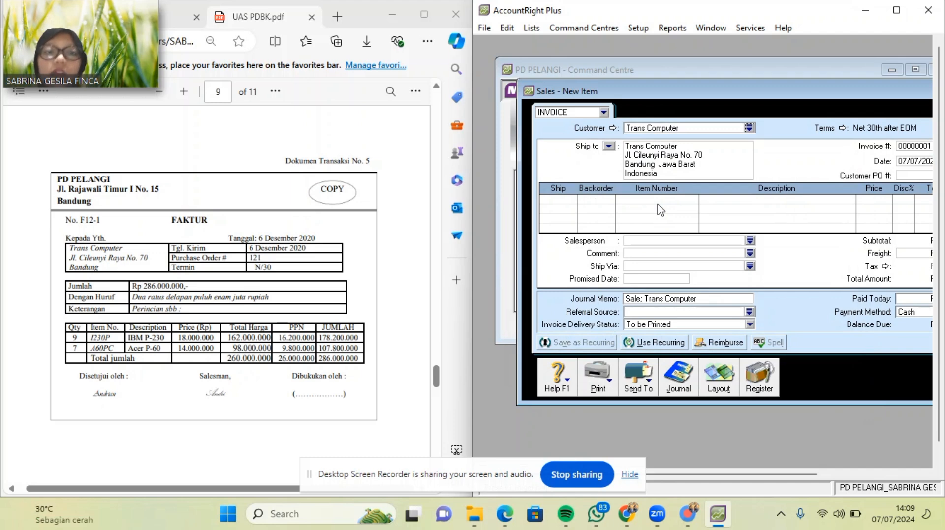
Add a line shipping 9 of item 1230P (IBM P-230) at 18,000,000.
click(561, 201)
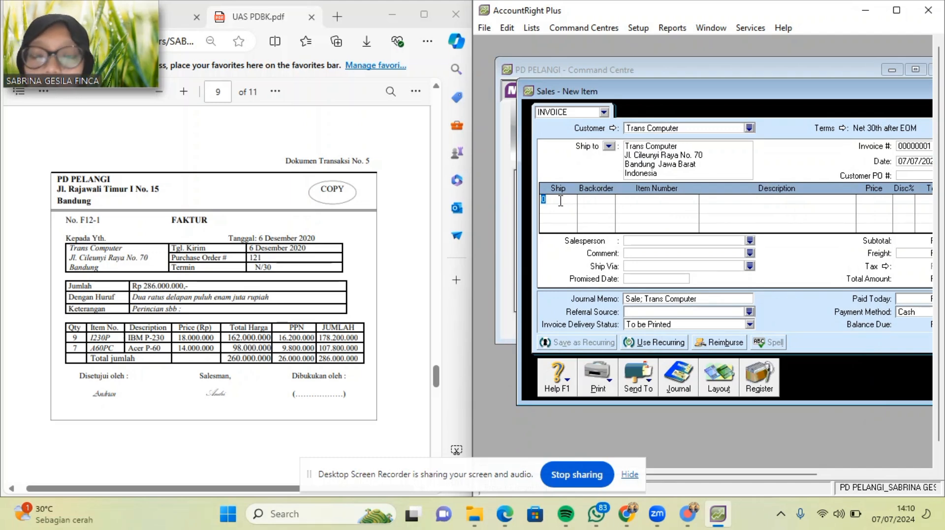
text(9)
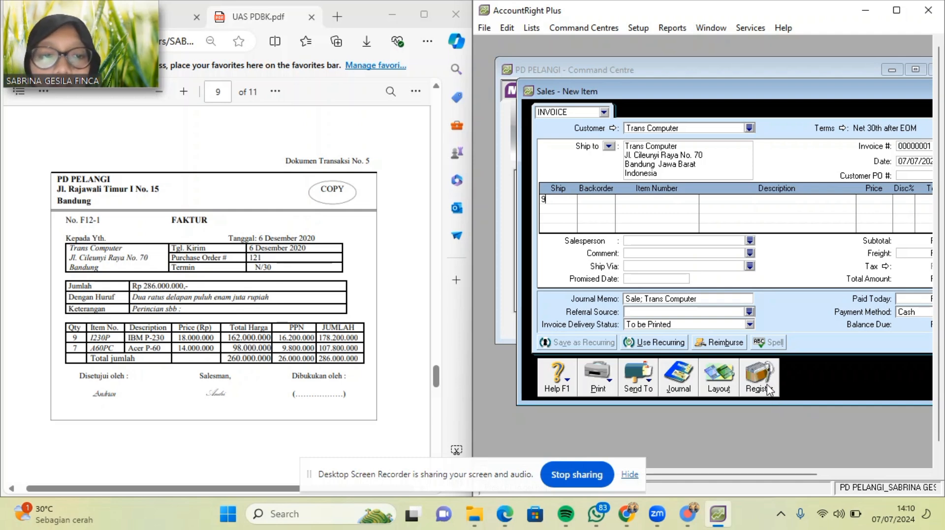
key(Tab)
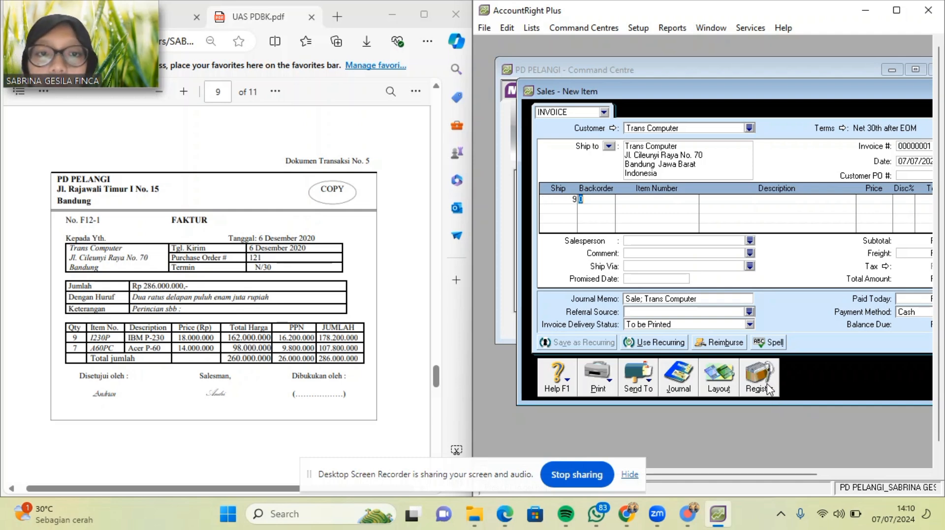
key(Tab)
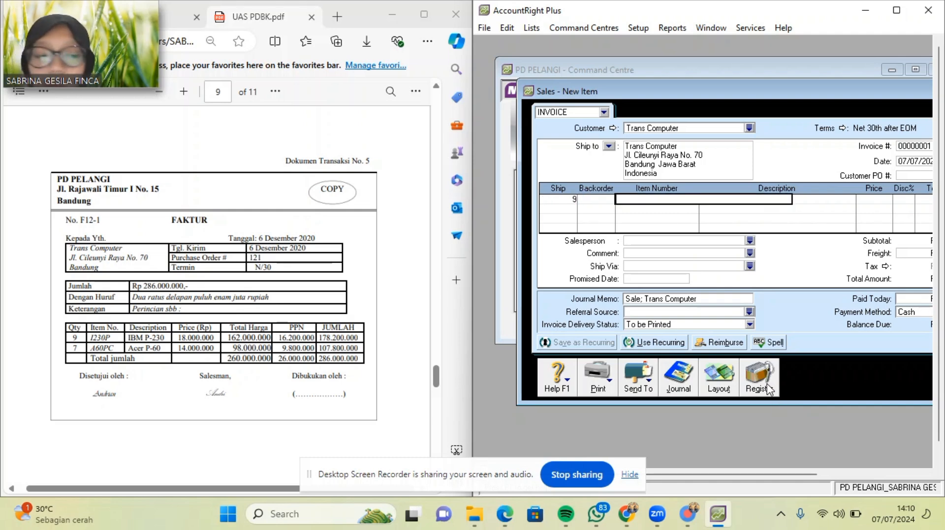
key(Tab)
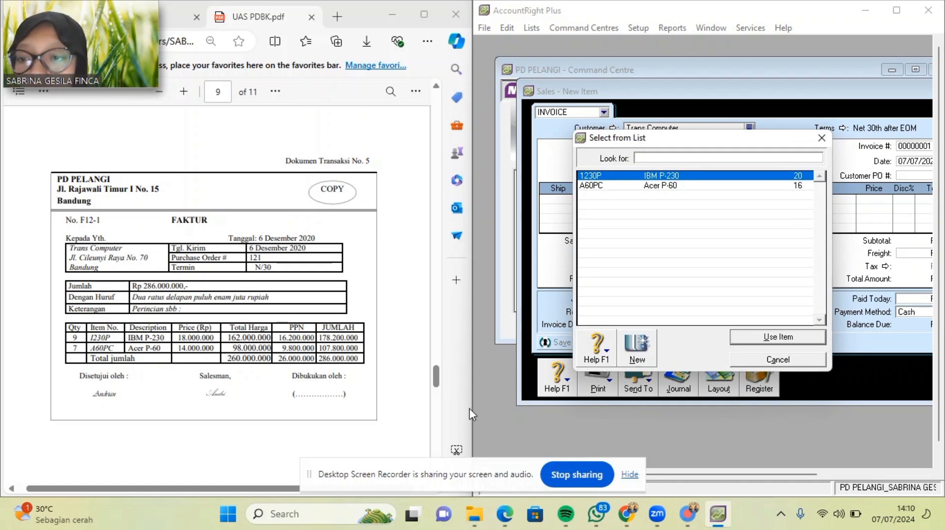
double_click(710, 176)
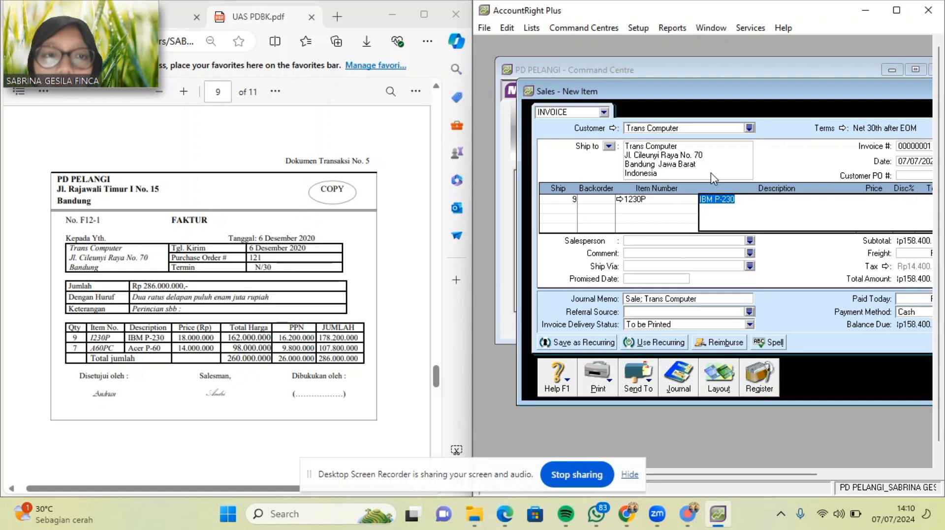
key(Tab)
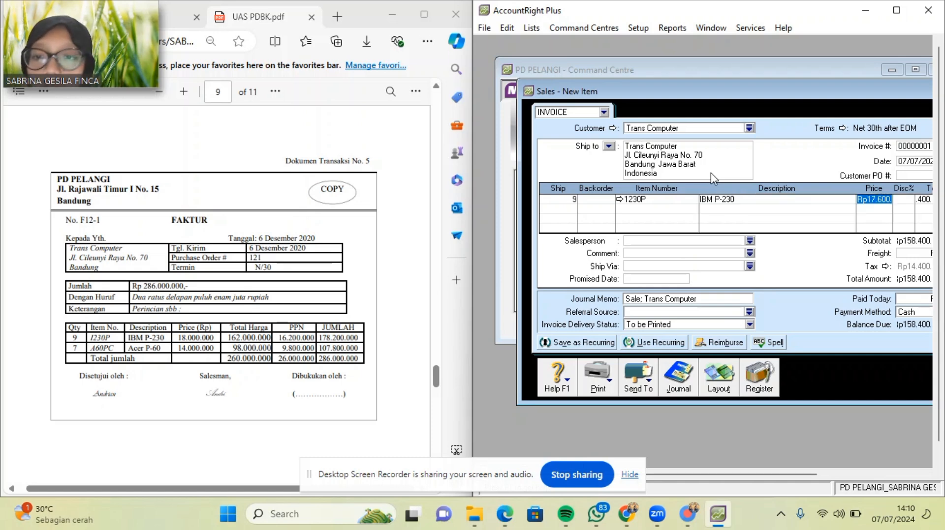
text(180)
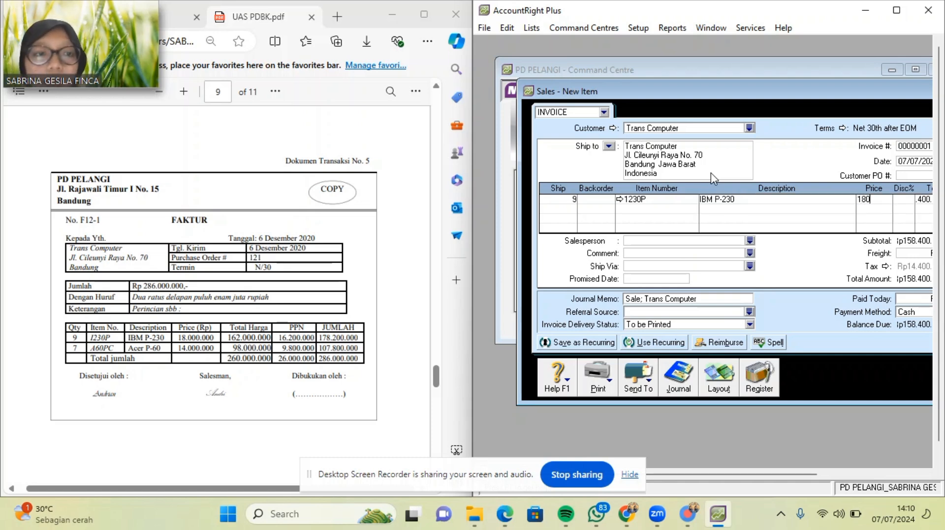
text(00000)
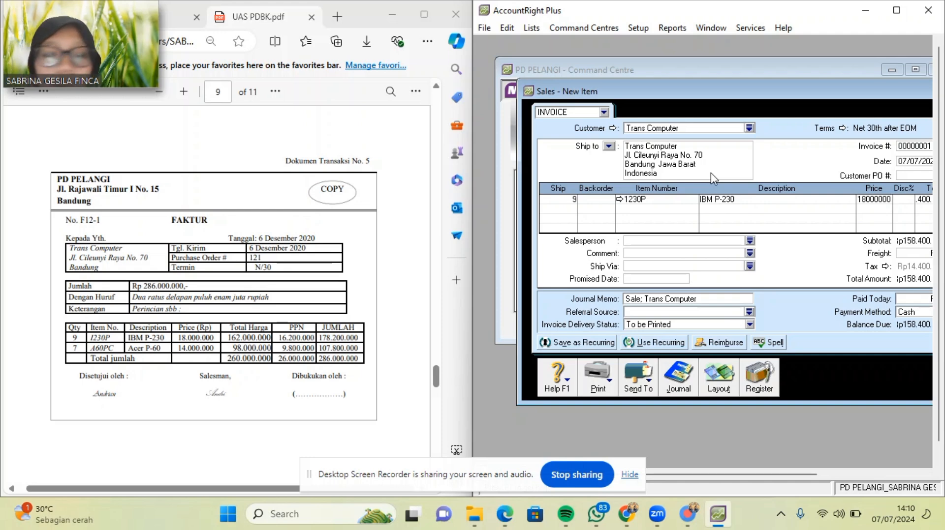
key(Tab)
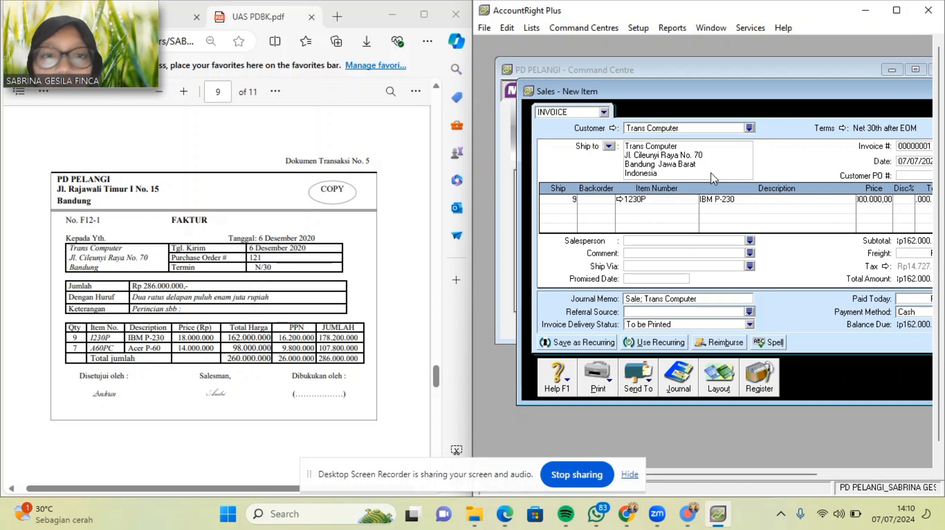
Add a line shipping 7 of item A60PC (Acer P-60) at 14,000,000.
click(566, 209)
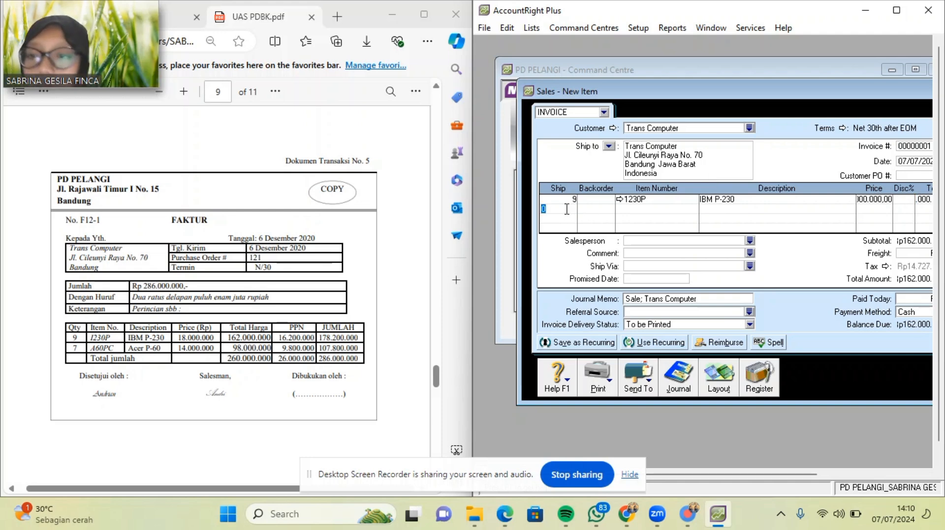
text(7)
key(Tab)
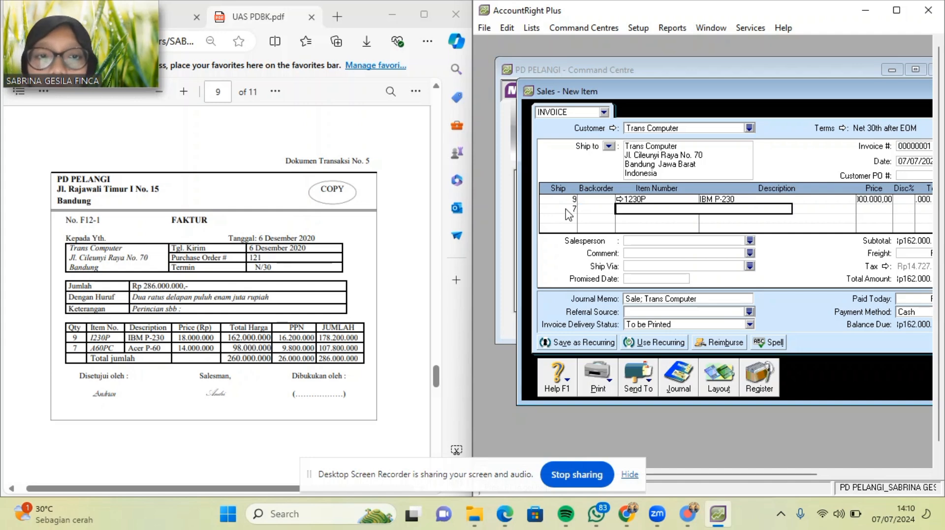
key(Tab)
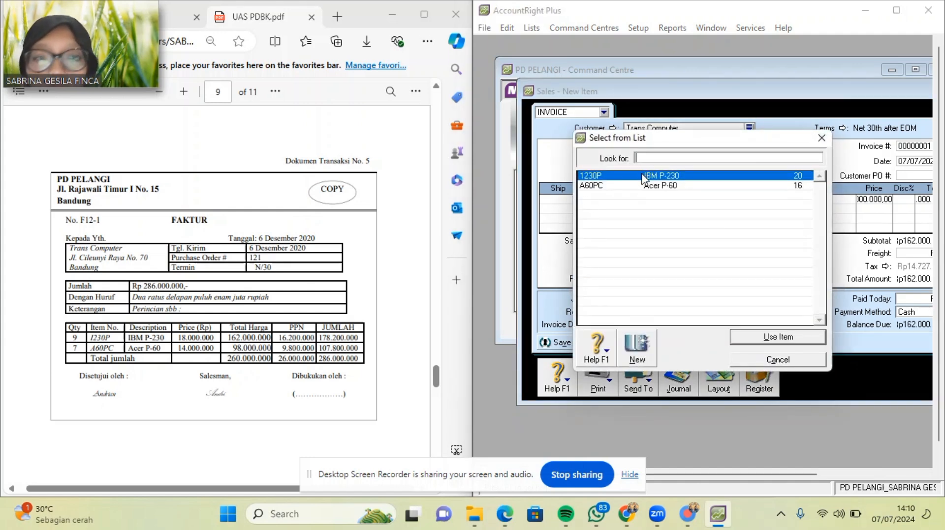
double_click(636, 187)
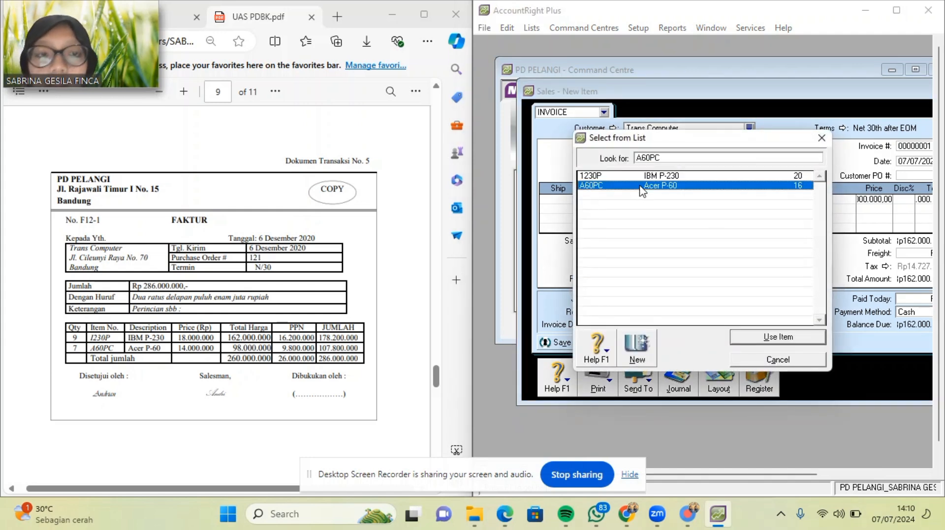
key(Tab)
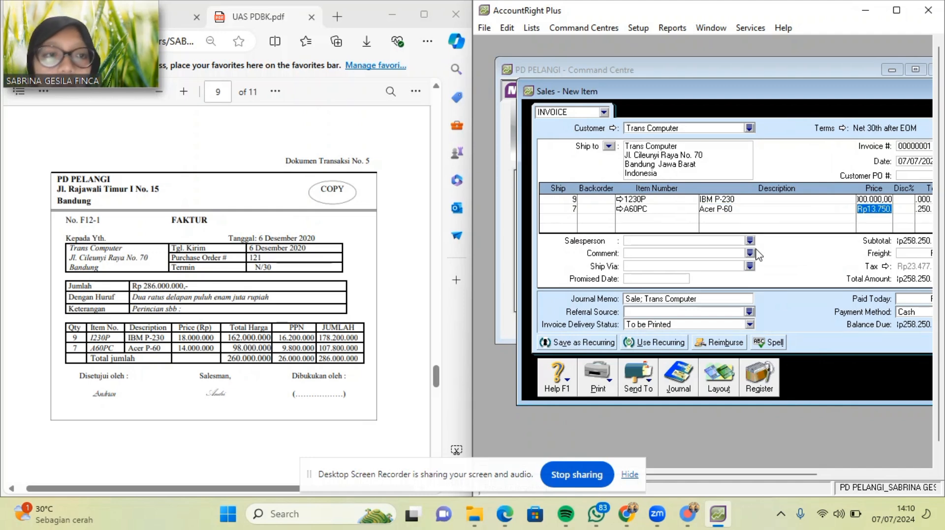
text(1)
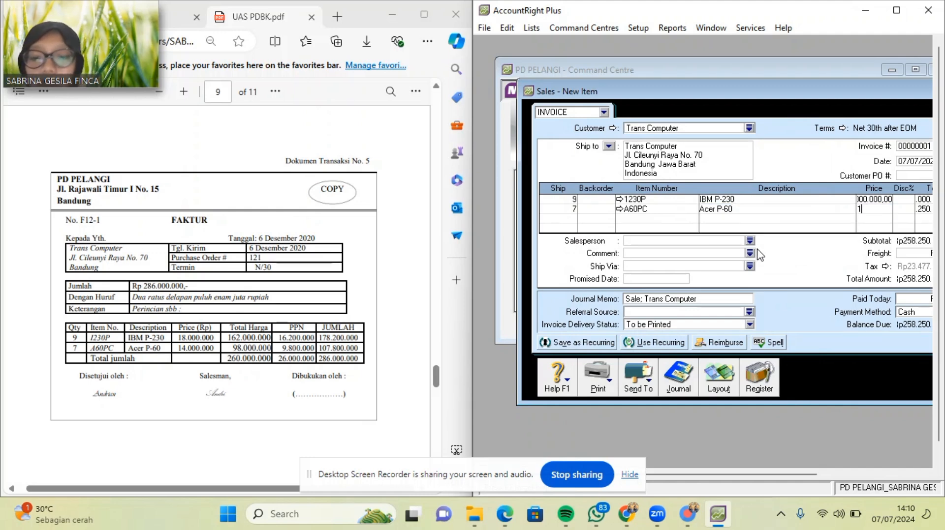
text(4000000)
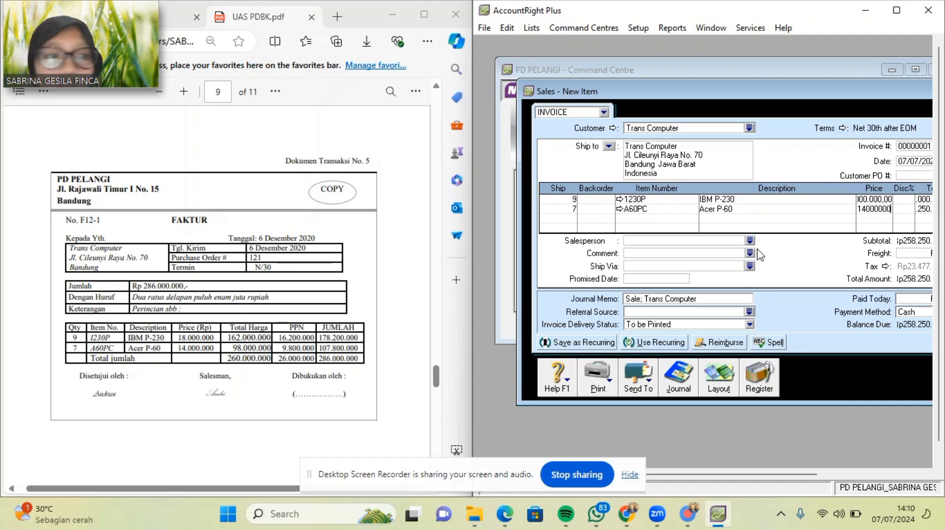
key(Tab)
key(Tab)
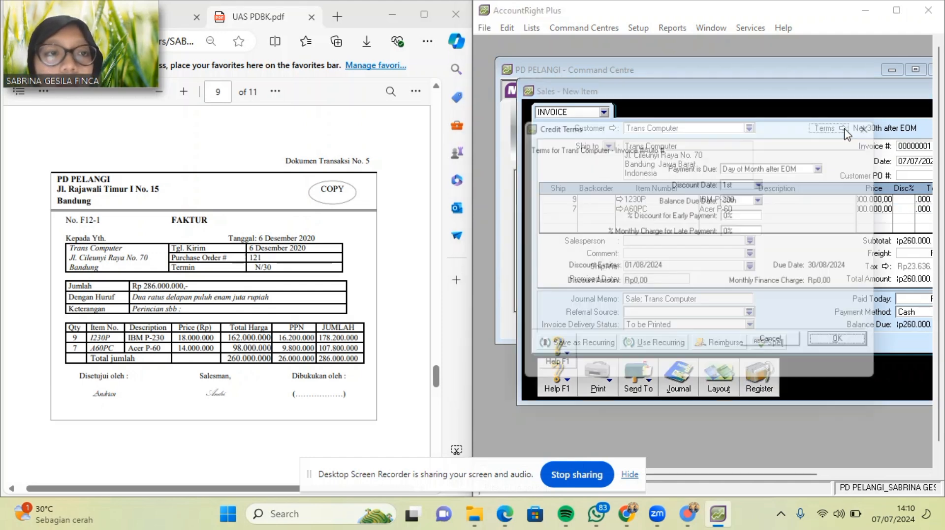
Set the invoice terms to payment due in a given 30 days (Net 30).
click(843, 128)
click(829, 164)
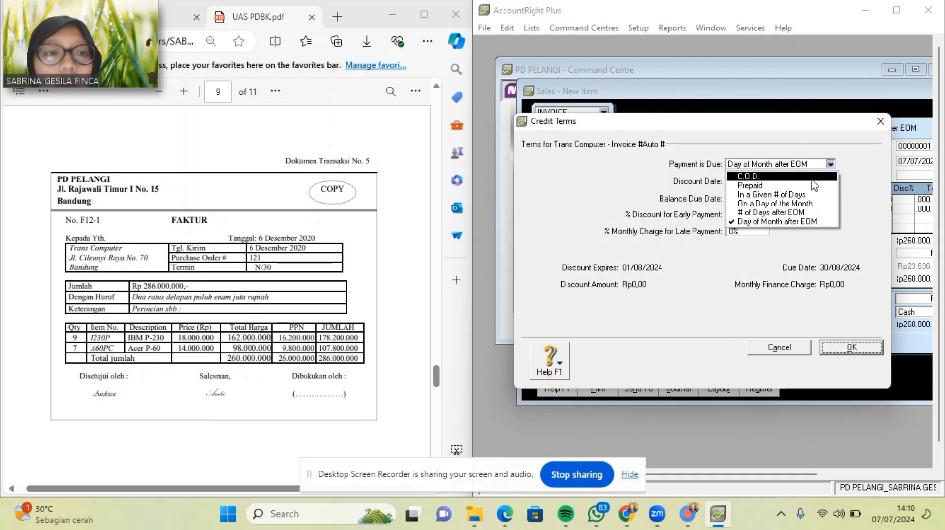
click(792, 195)
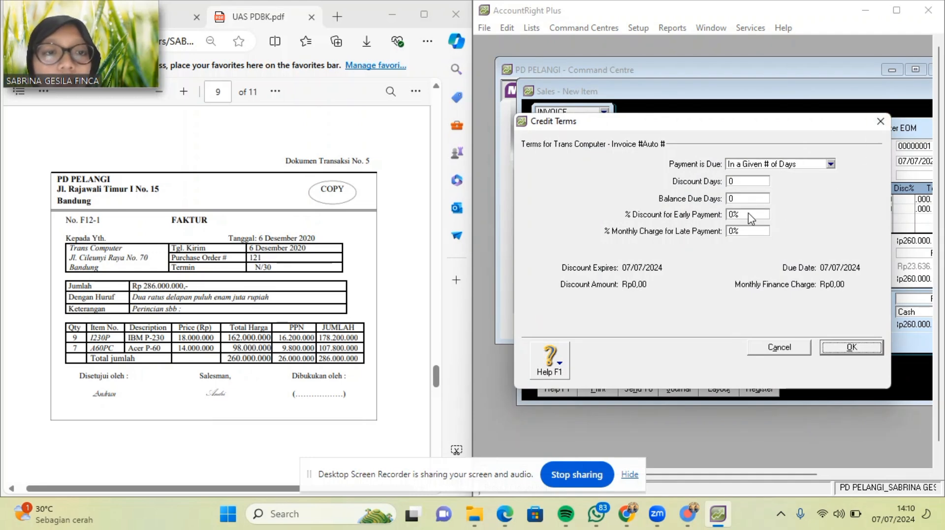
click(742, 199)
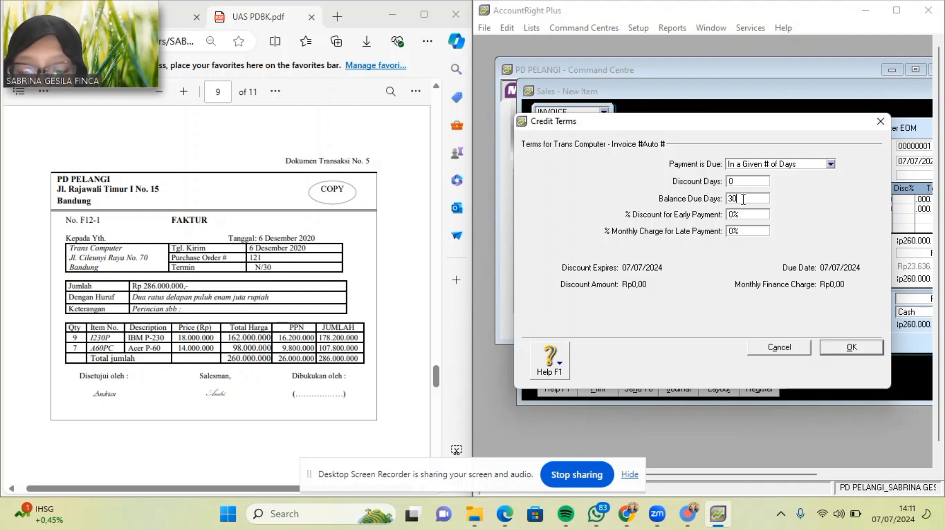
click(844, 348)
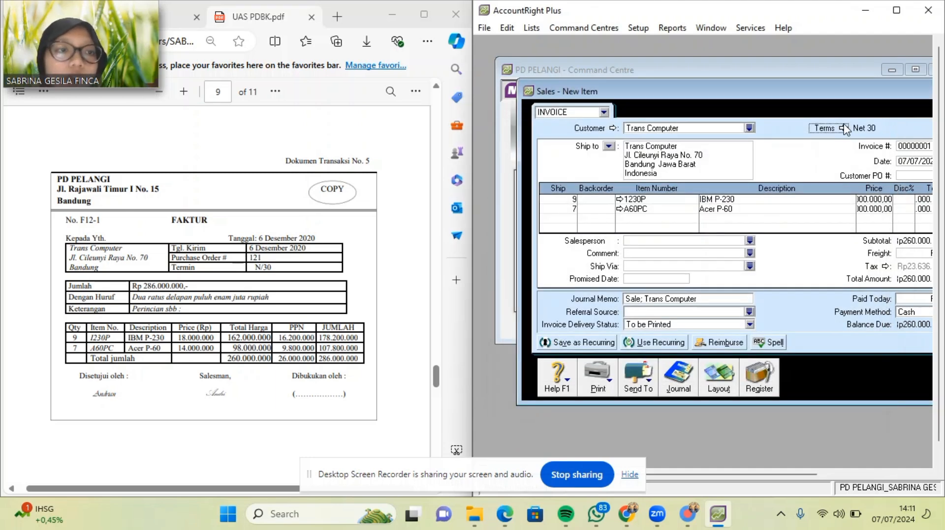
Make the invoice prices tax-exclusive and review the Acer P-60 line.
drag(839, 95, 725, 93)
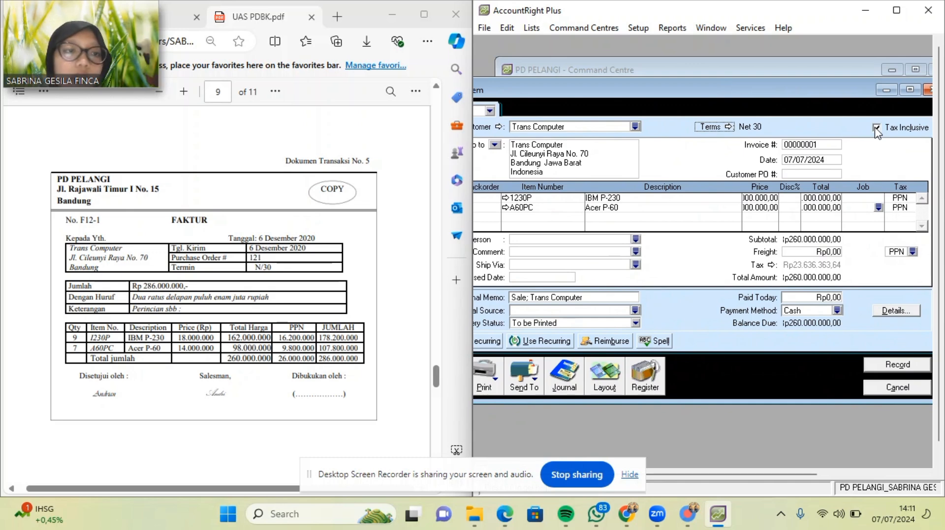
click(876, 128)
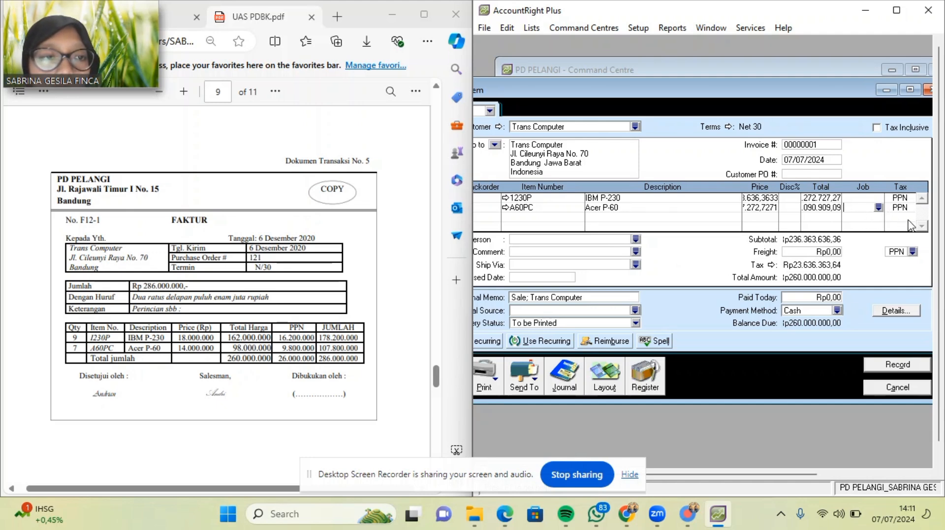
double_click(820, 207)
key(Tab)
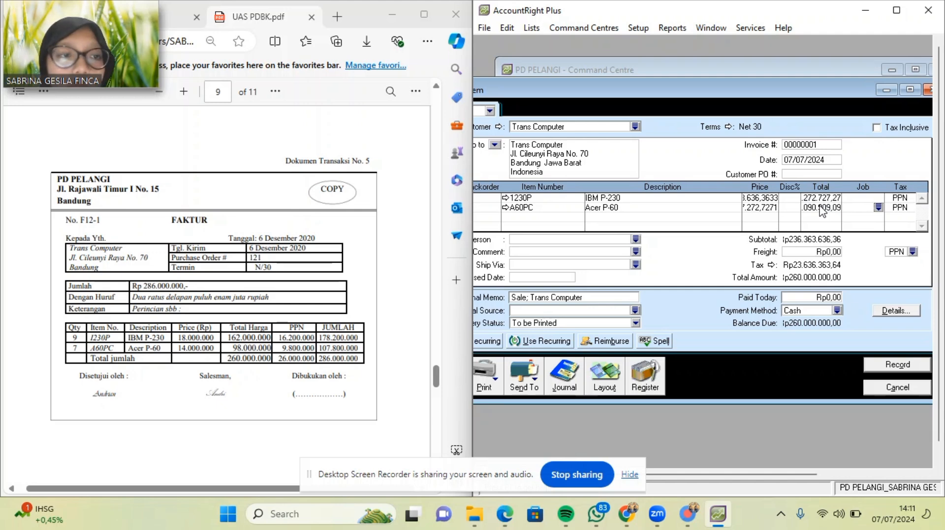
key(Tab)
key(Tab)
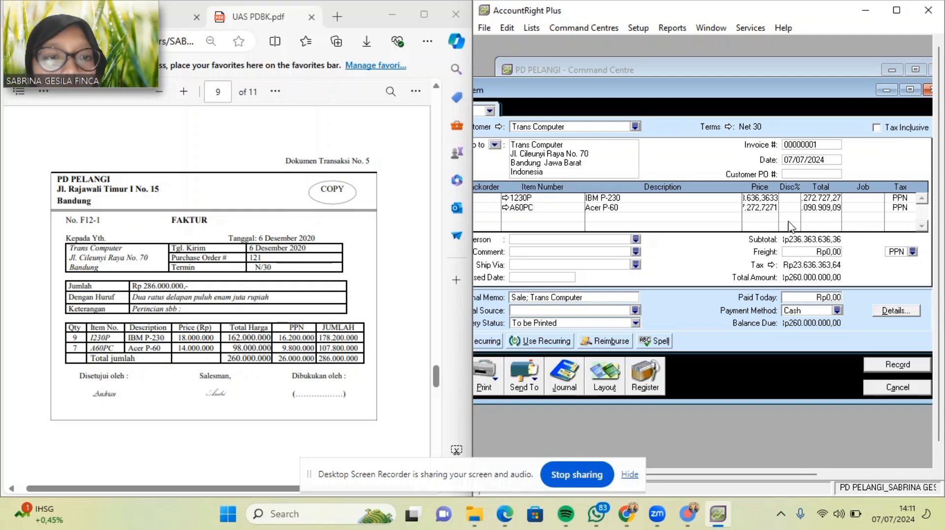
click(686, 209)
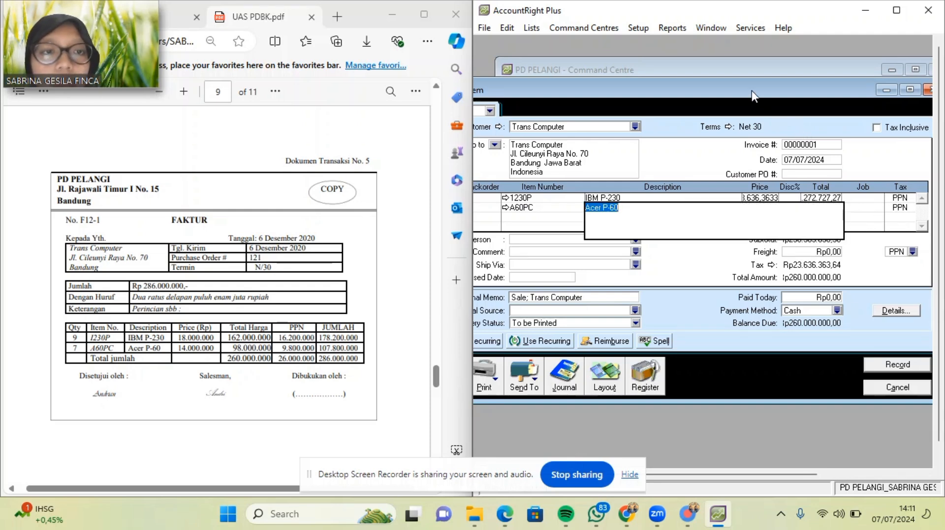
mouse_move(751, 91)
mouse_down()
mouse_move(802, 97)
mouse_move(751, 94)
mouse_up()
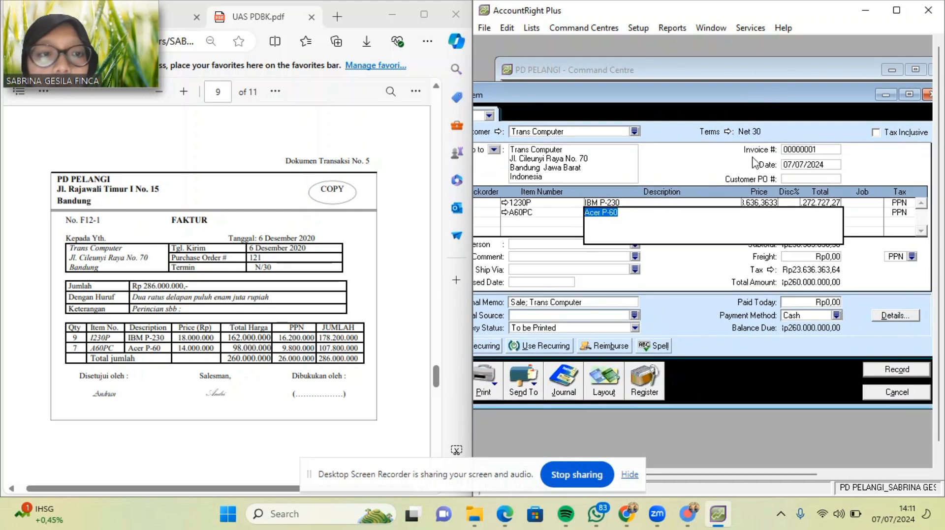
Re-enter line prices 18,000,000 and 14,000,000, bringing the total to Rp286,000,000.
click(757, 203)
key(Delete)
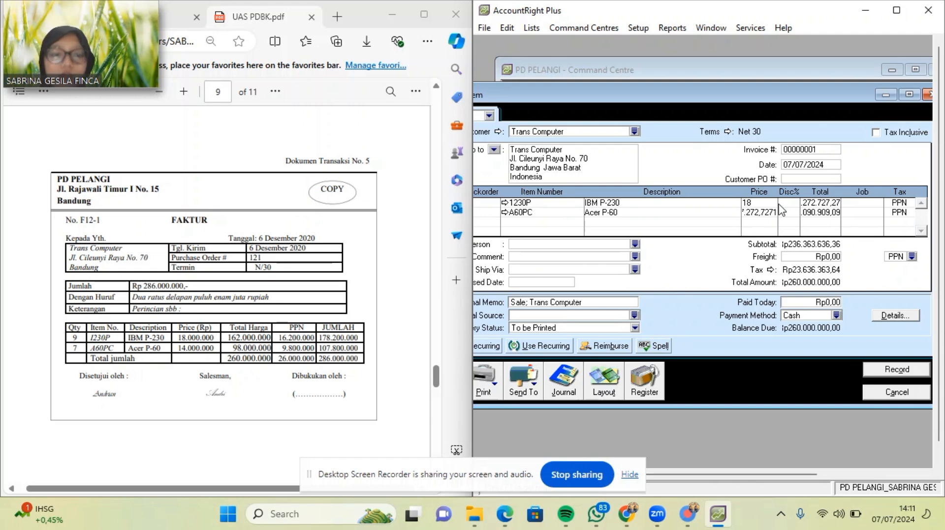
text(18000000)
key(Tab)
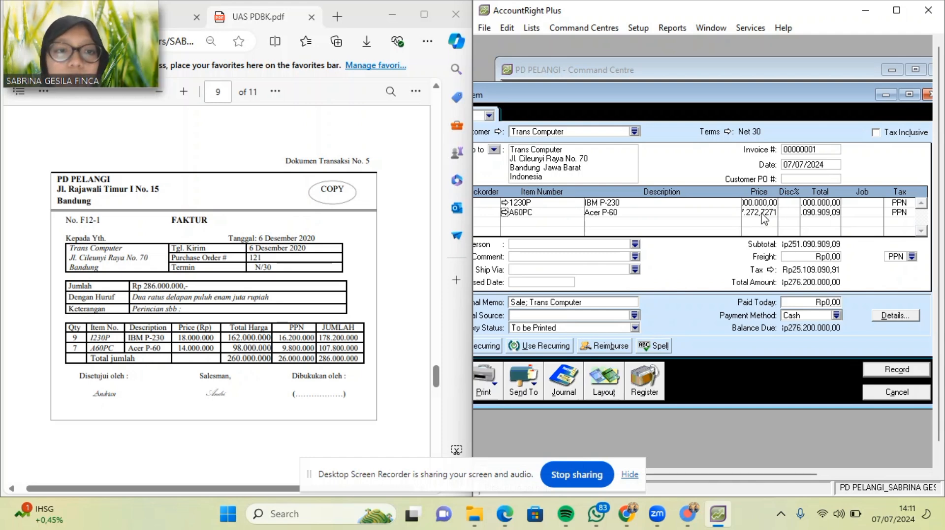
click(762, 214)
text(14)
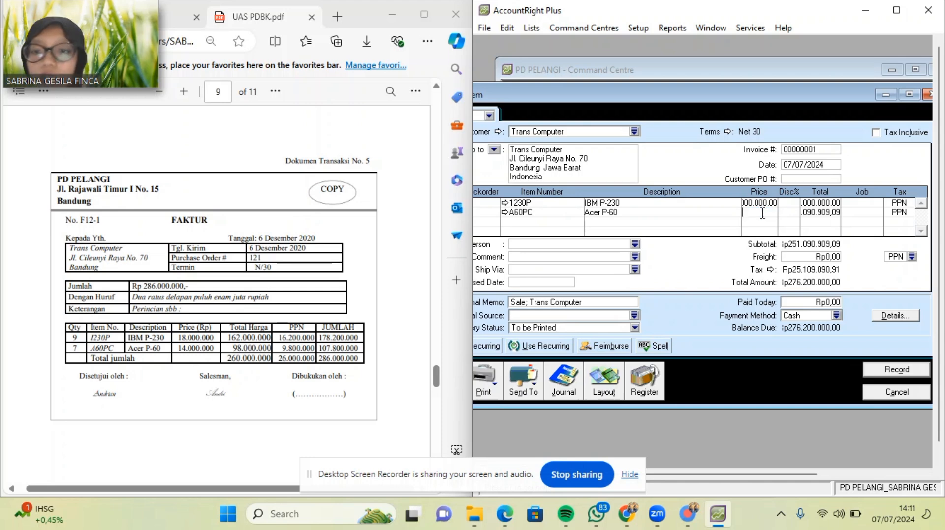
text(0)
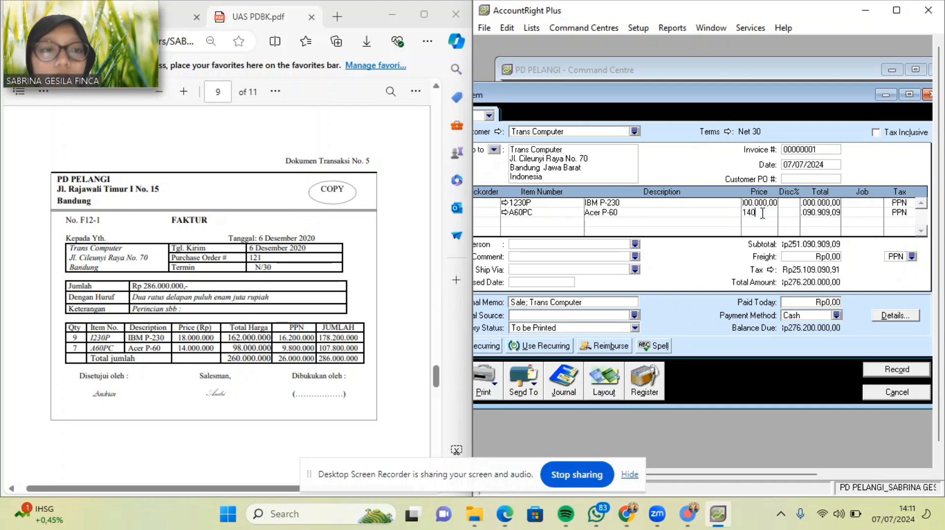
text(00)
key(Tab)
key(Tab)
key(Tab)
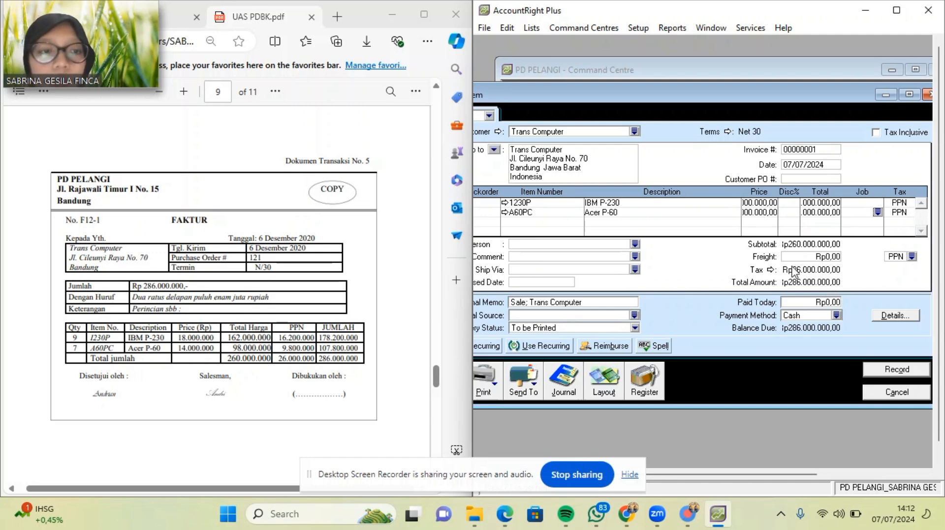
Record the Trans Computer invoice, then begin a new sale for customer Trans Computer.
click(889, 373)
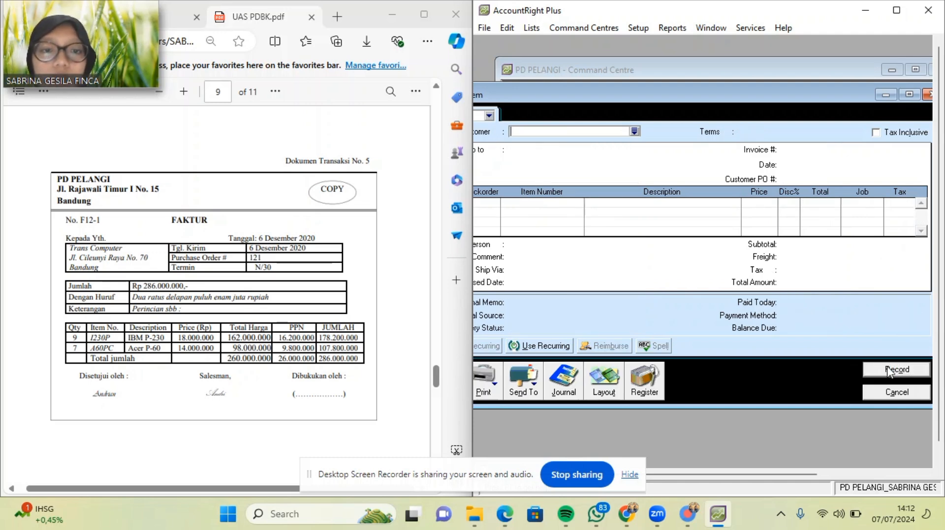
click(903, 392)
scroll(230, 341, down, 5)
scroll(231, 342, down, 3)
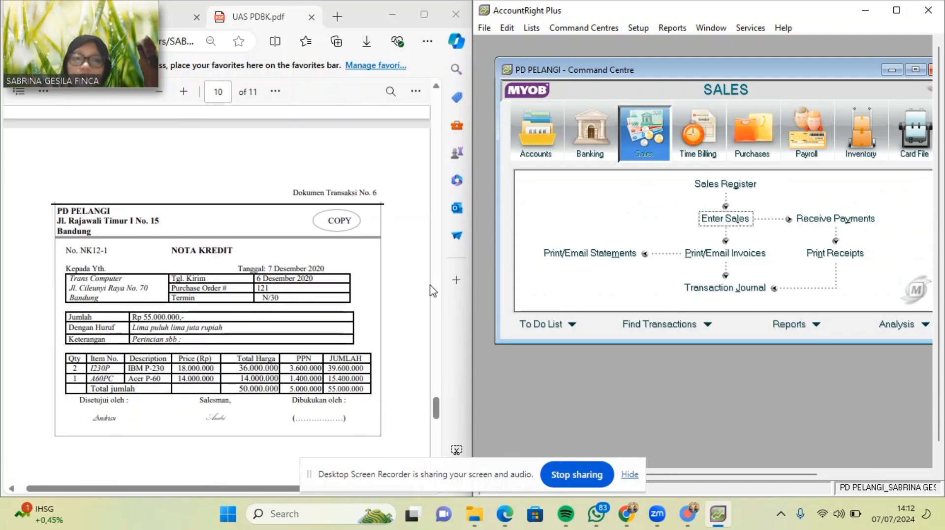
click(714, 222)
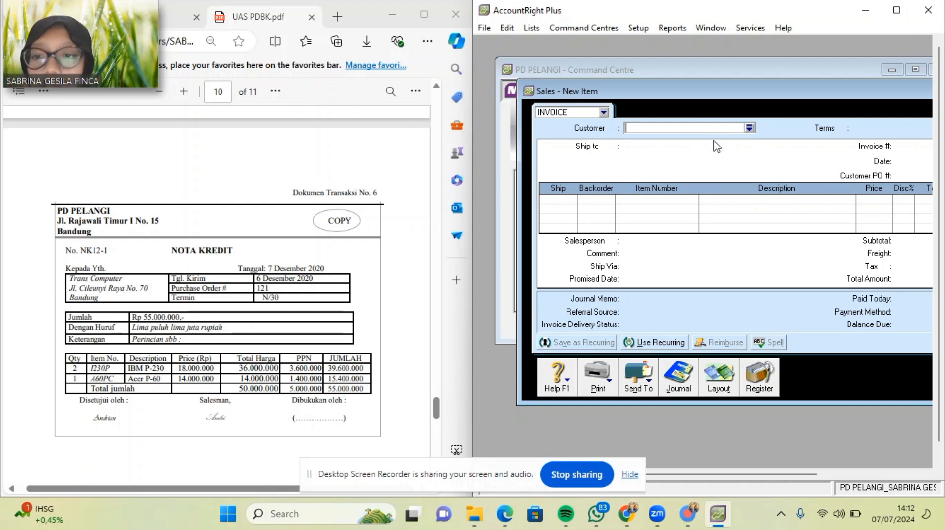
click(748, 128)
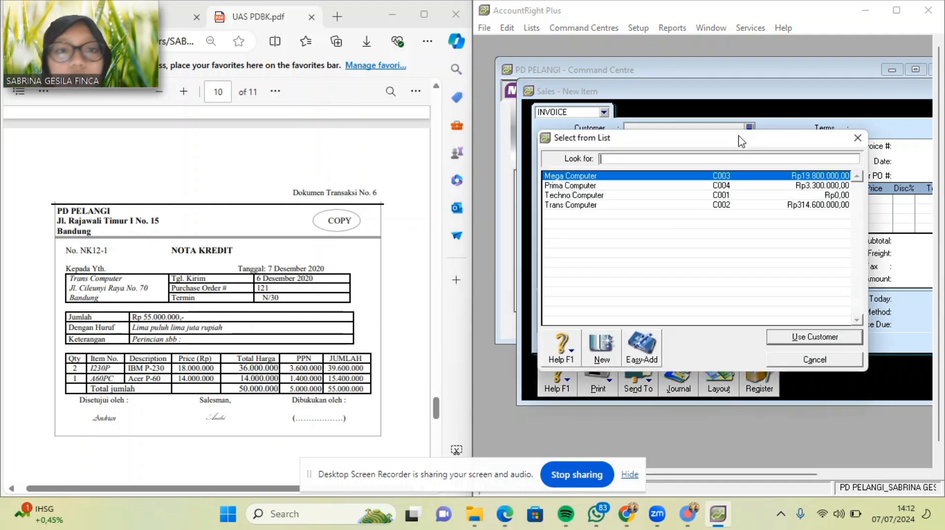
double_click(656, 205)
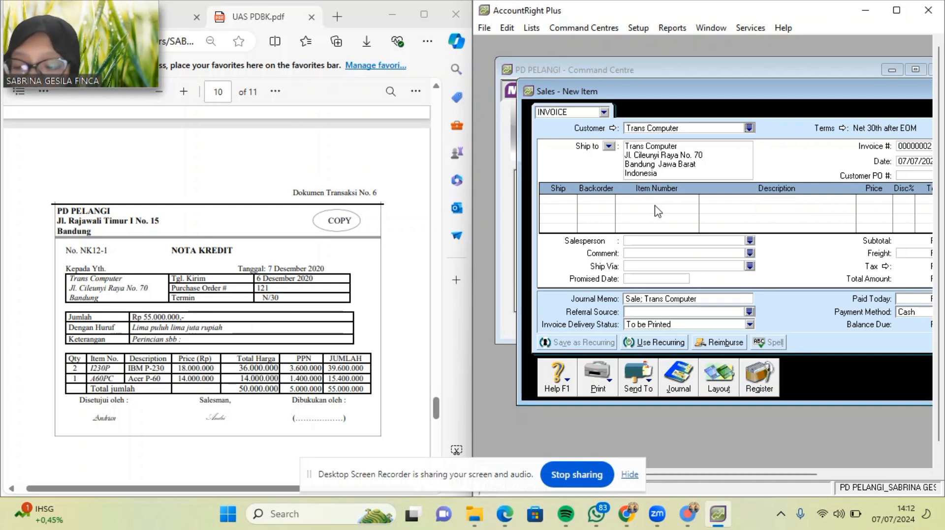
Add a return line of -2 item 1230P (IBM P-230) at 18,000,000.
click(552, 200)
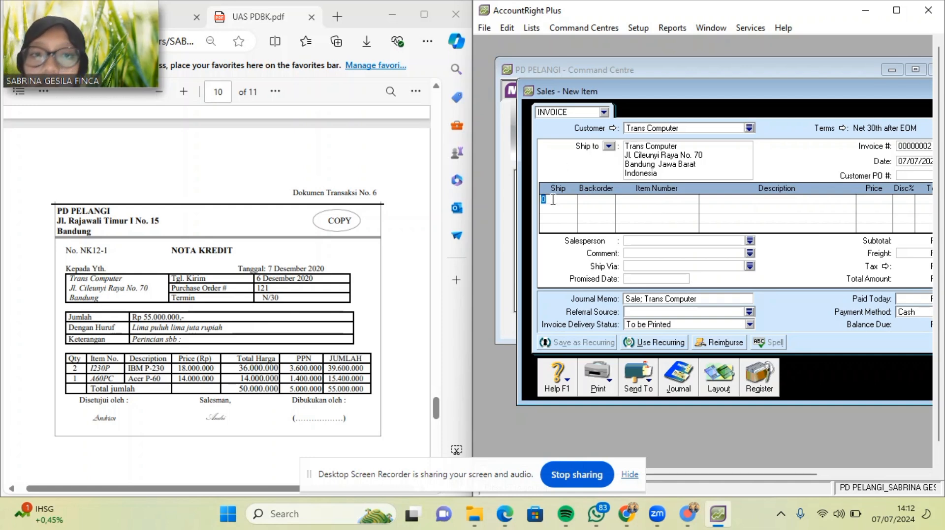
text(-2)
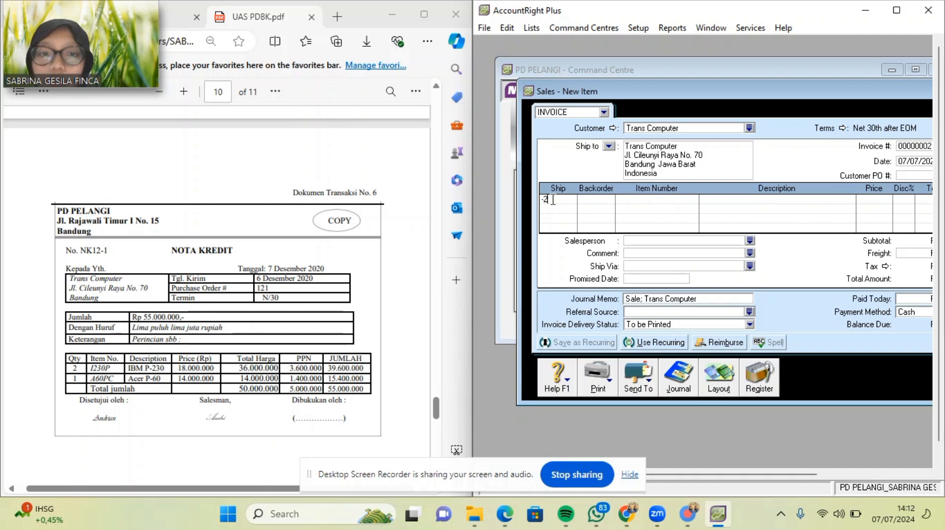
key(Tab)
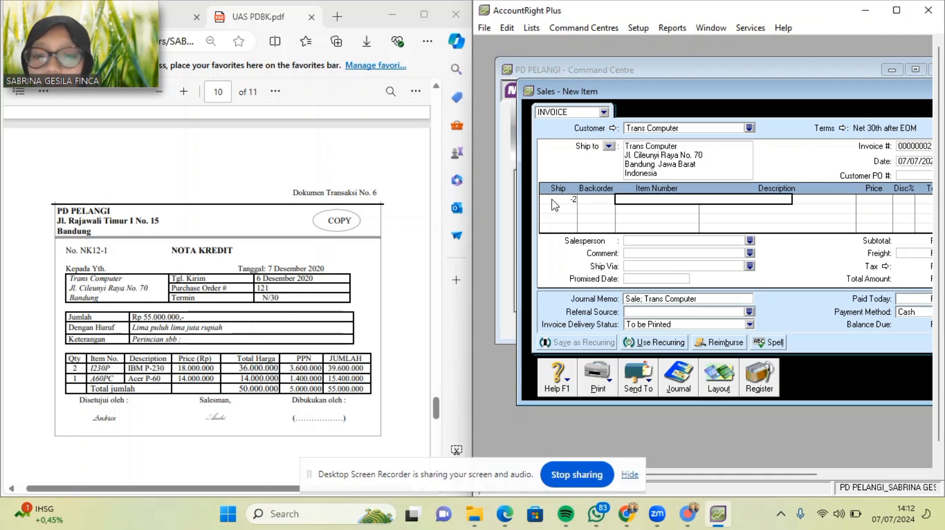
key(Tab)
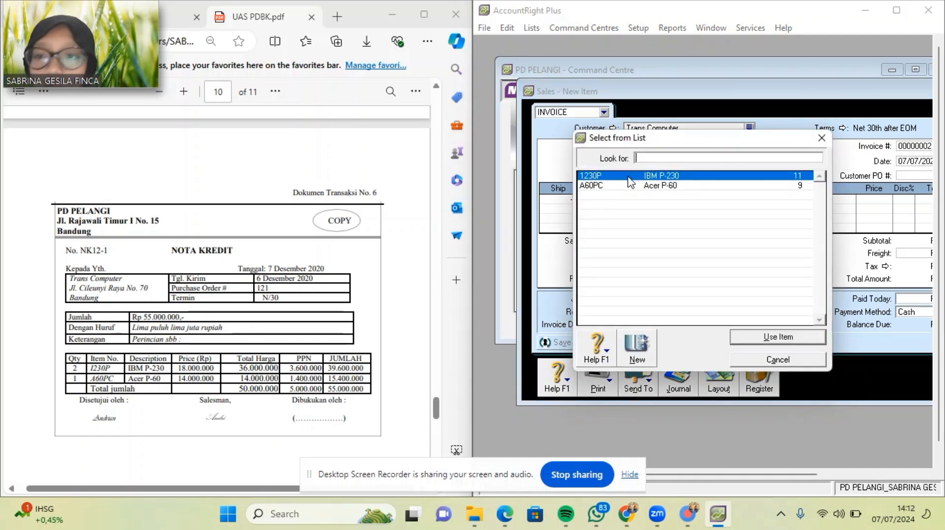
double_click(630, 178)
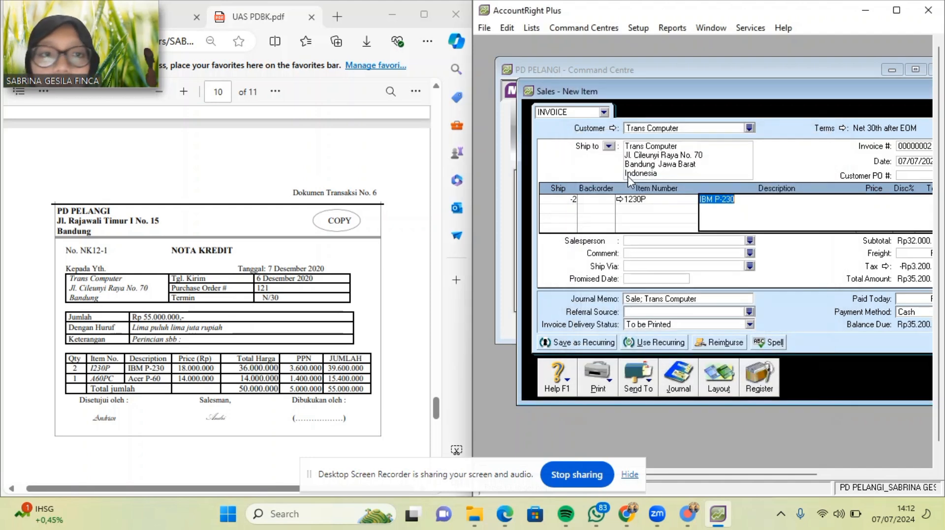
key(Tab)
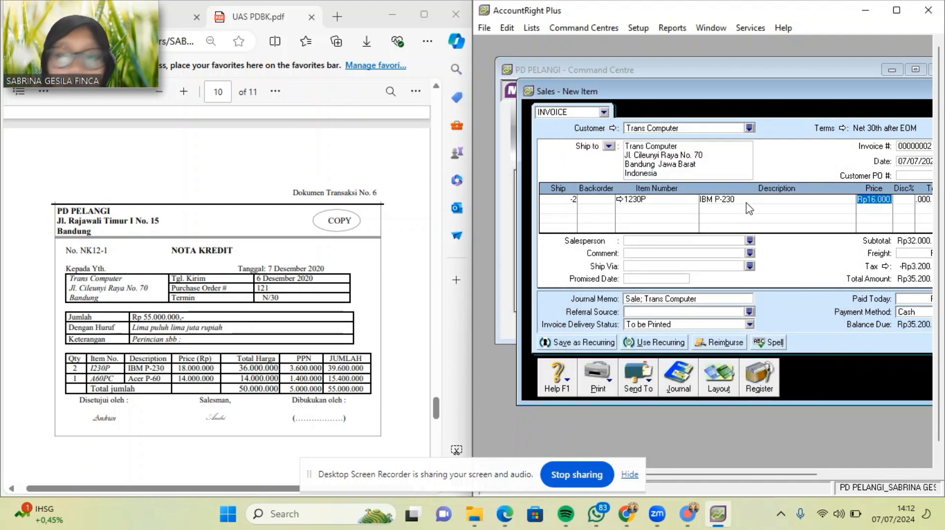
text(180)
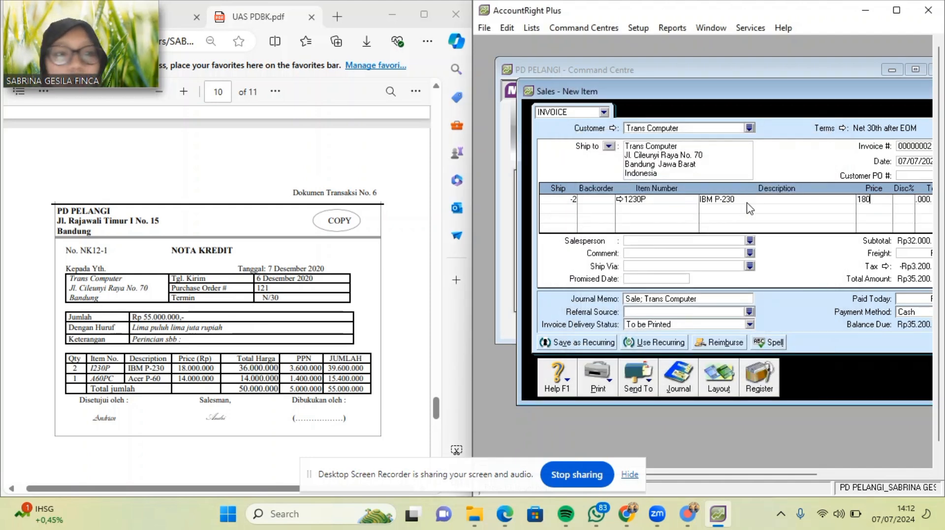
text(00000)
key(Tab)
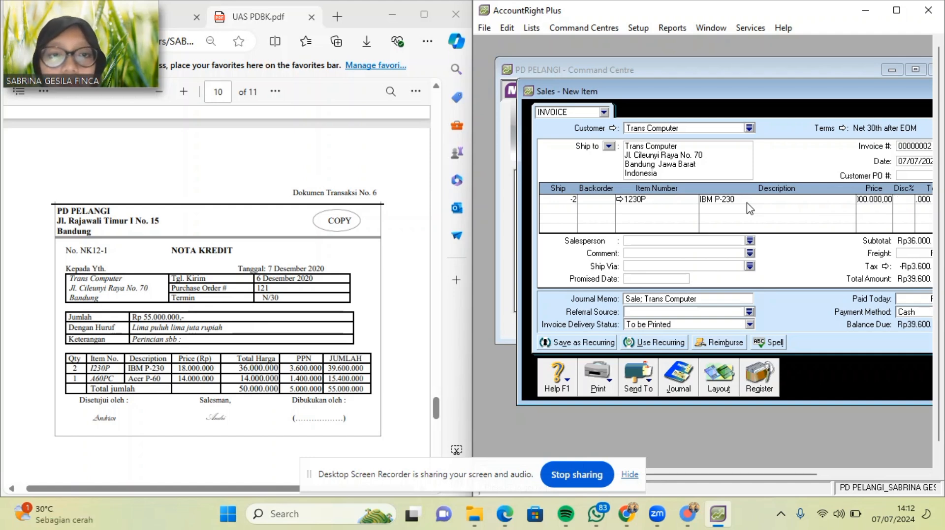
Add a return line of -1 item A60PC (Acer P-60) at 14,000,000.
click(571, 209)
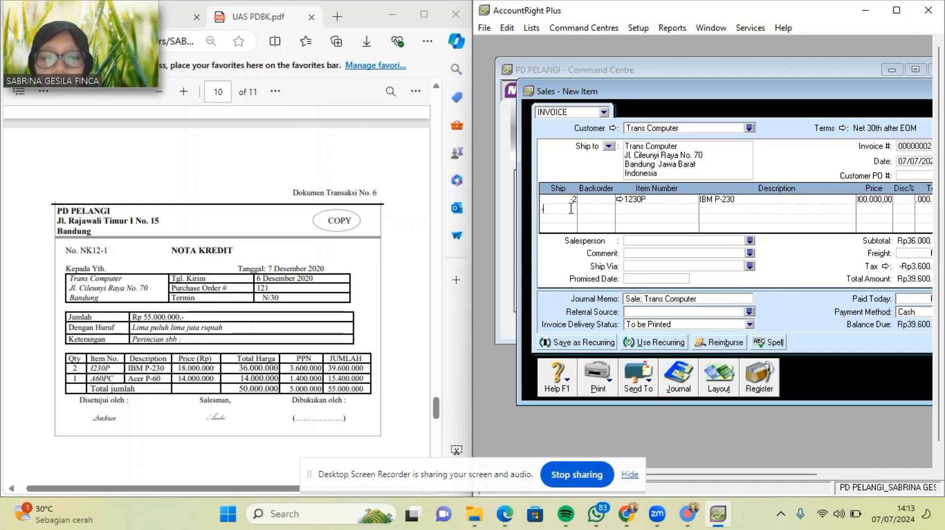
text(-1)
key(Tab)
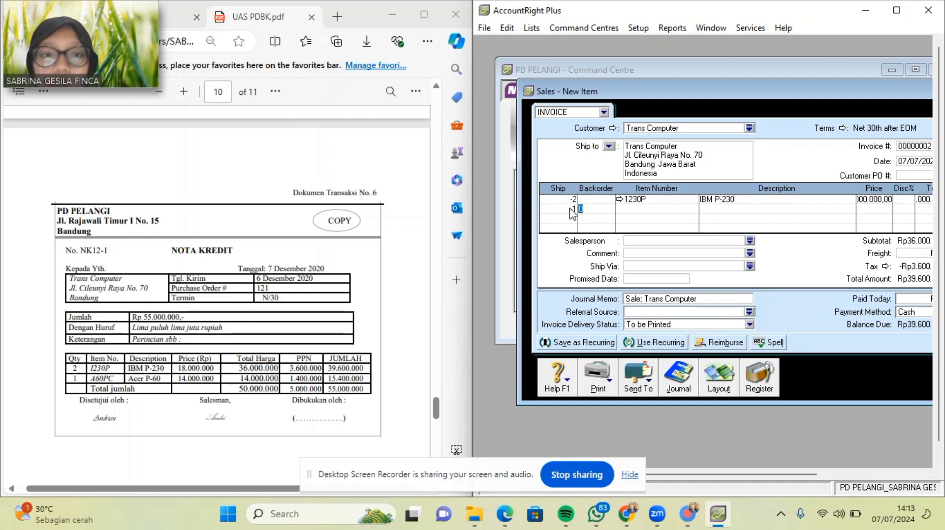
key(Tab)
key(Tab)
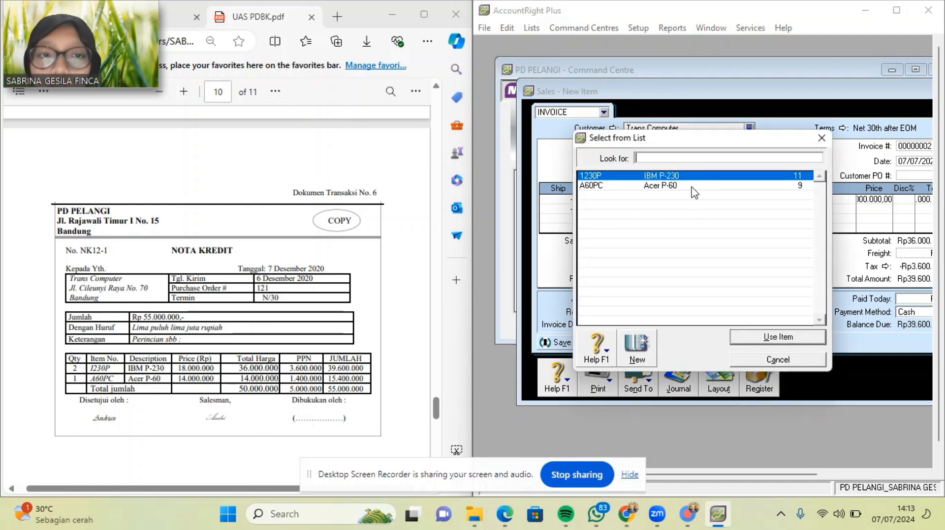
double_click(692, 187)
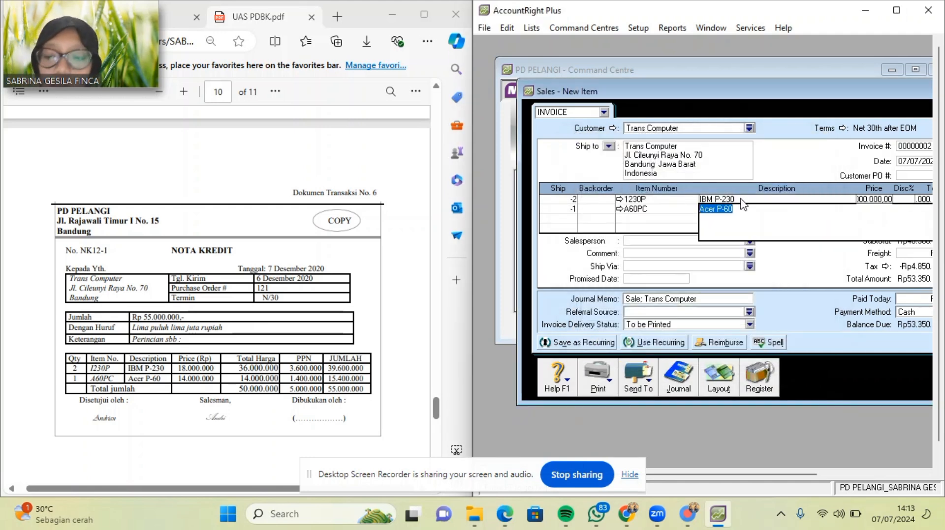
key(Tab)
text(140)
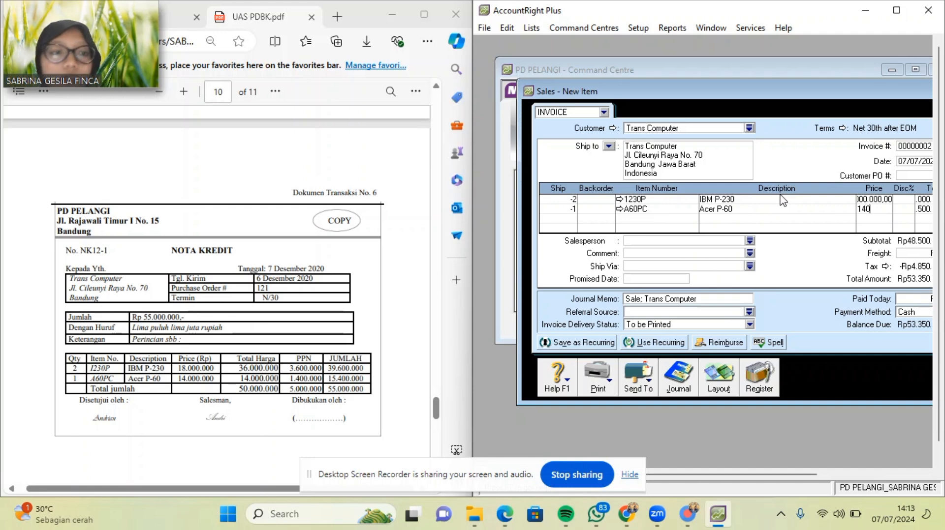
key(Tab)
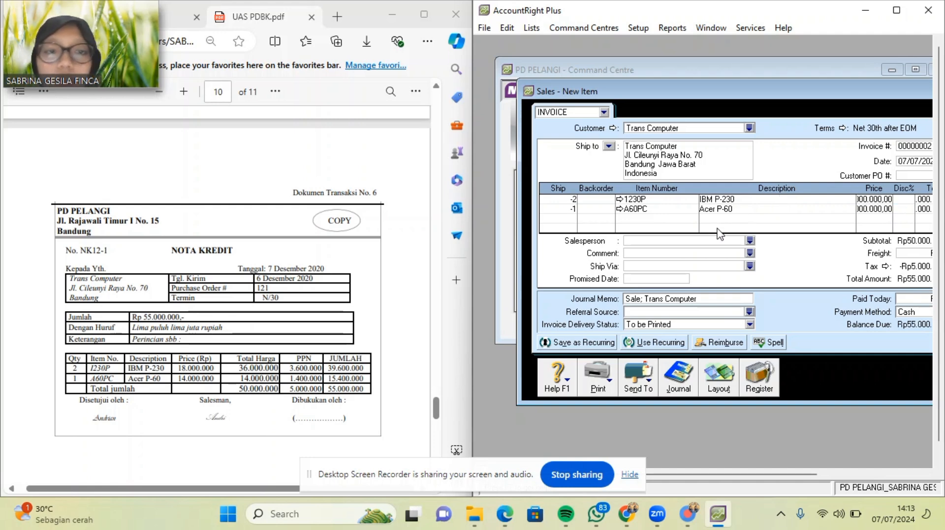
click(620, 200)
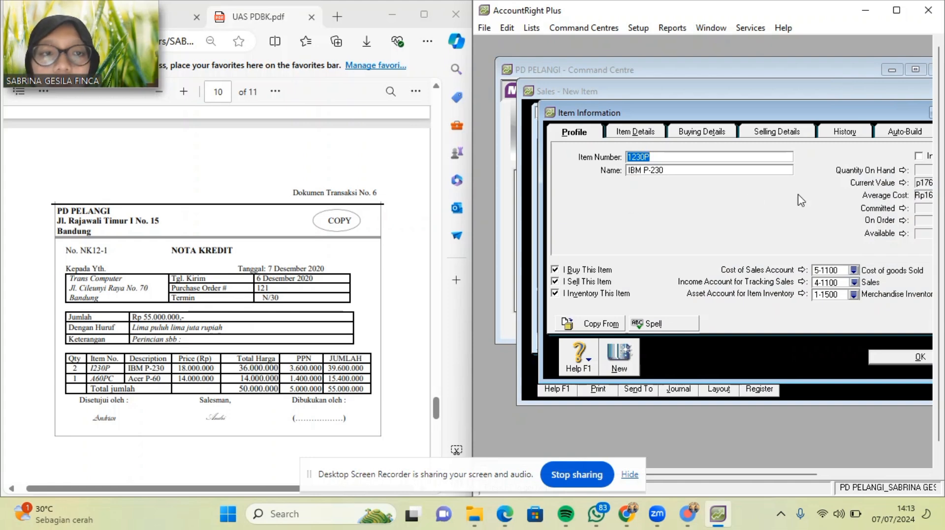
Set item 1230P's income tracking account to 4-1200 Sales Return.
click(854, 282)
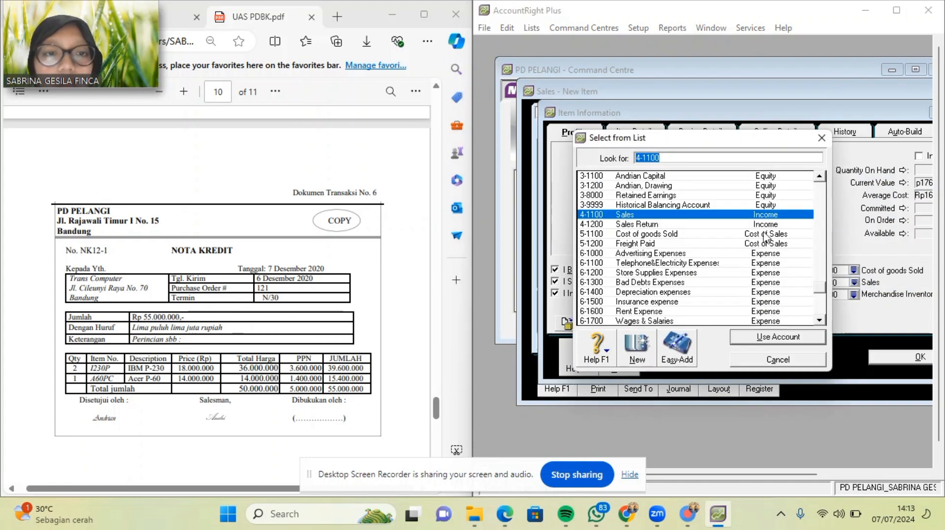
click(740, 225)
double_click(739, 226)
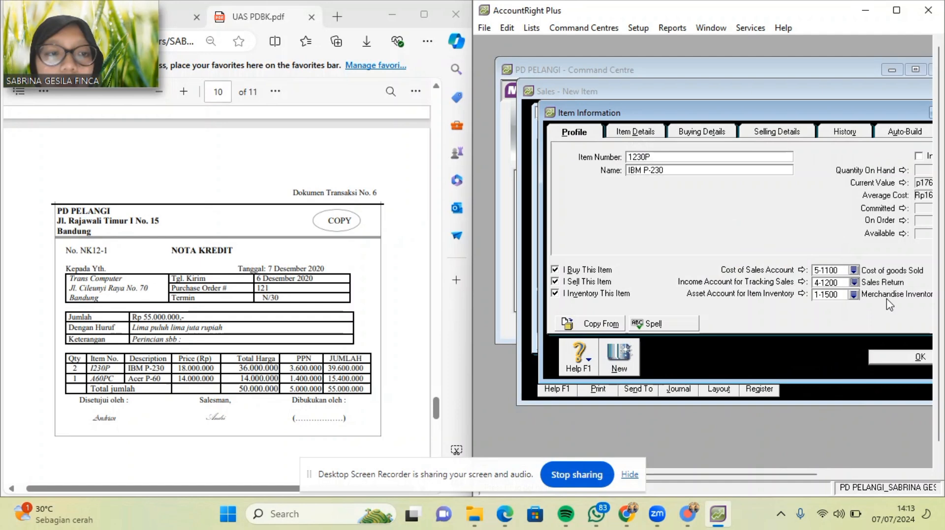
click(895, 358)
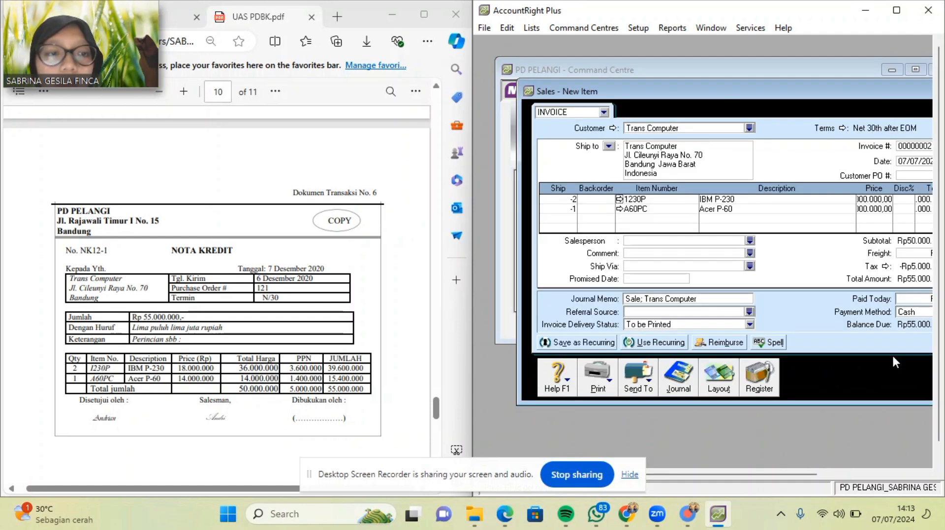
Set item A60PC's income tracking account to 4-1200 Sales Return as well.
click(619, 208)
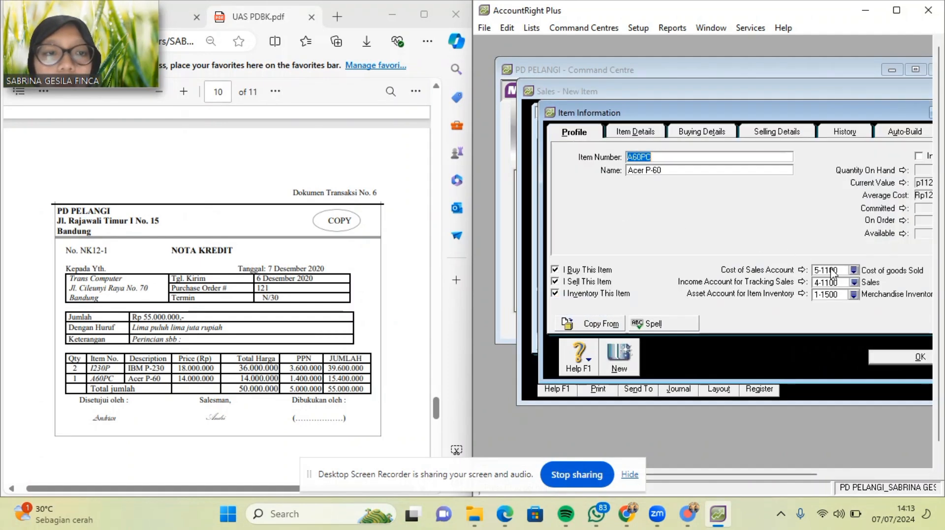
click(853, 282)
double_click(742, 225)
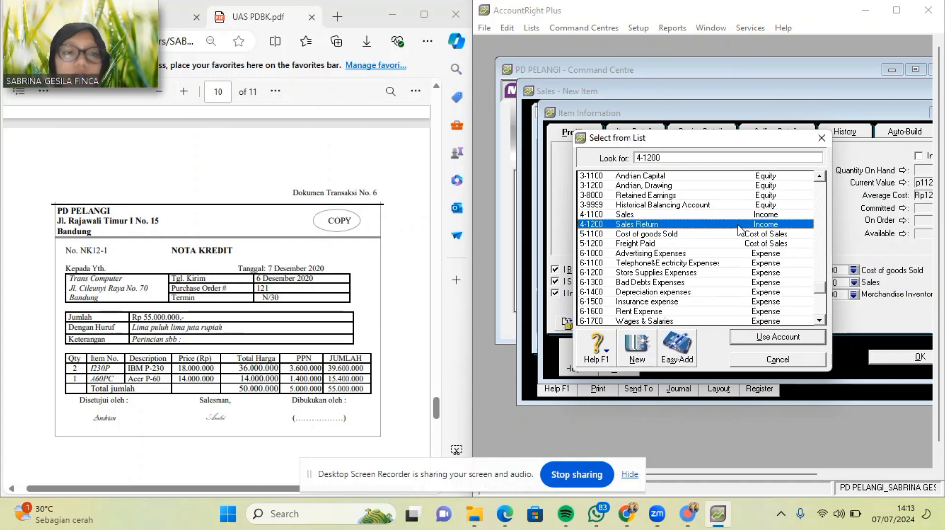
click(890, 362)
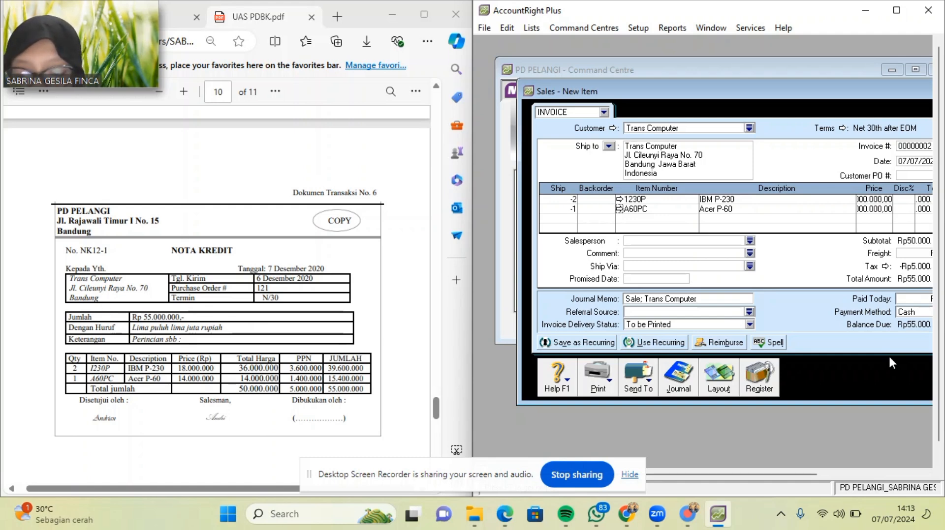
Insert ' Return' after 'Sale' so the journal memo reads 'Sale Return; Trans Computer'.
click(657, 299)
click(657, 299)
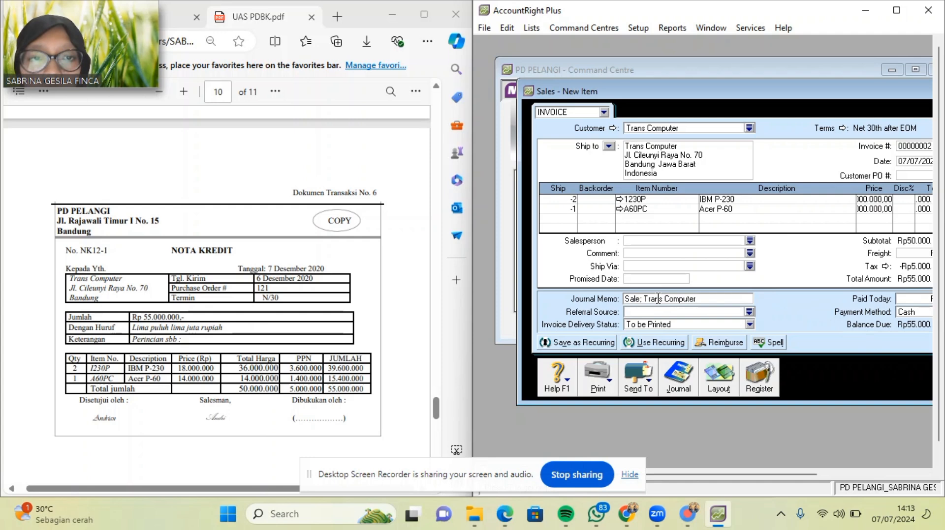
click(663, 214)
key(Tab)
key(Tab)
key(Tab)
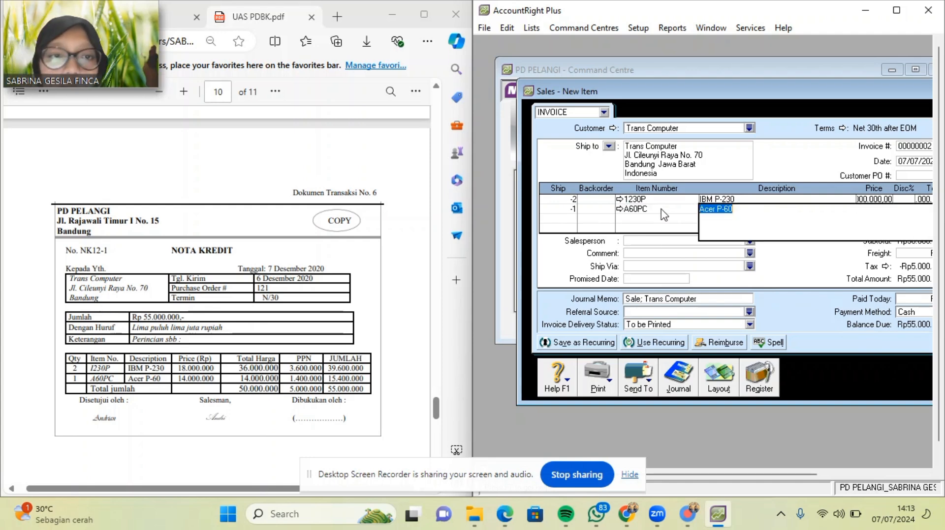
key(Tab)
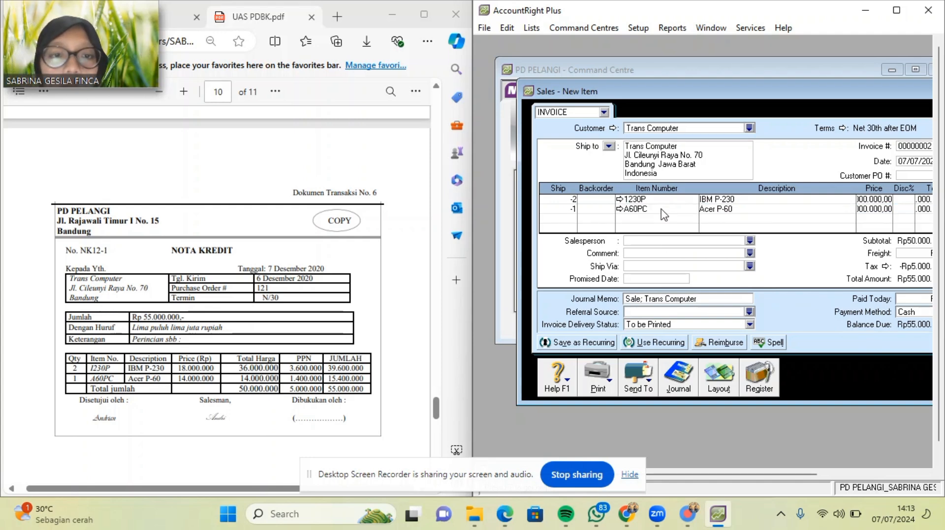
key(Tab)
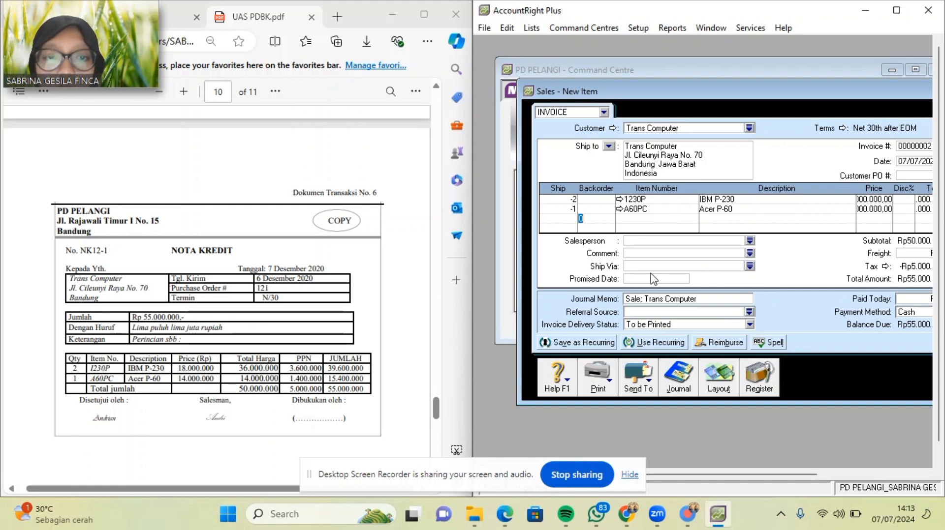
click(637, 301)
click(639, 301)
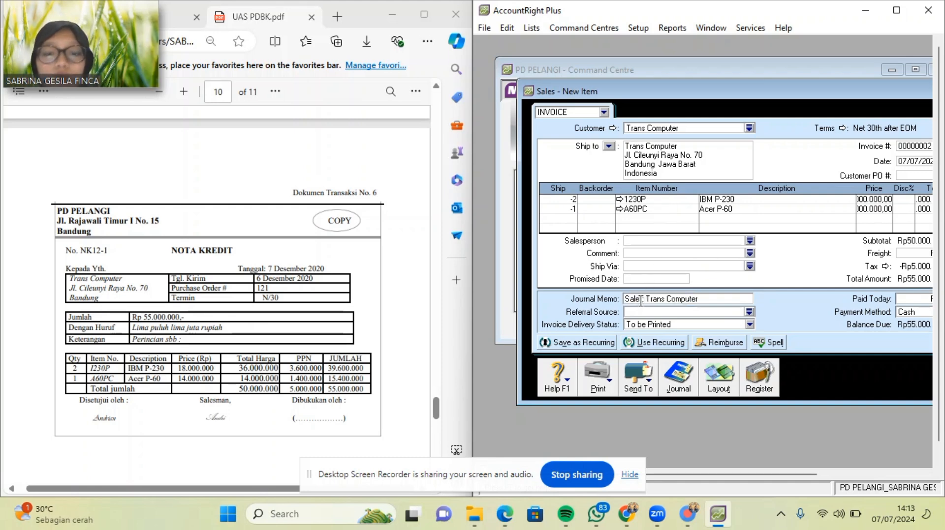
text(R)
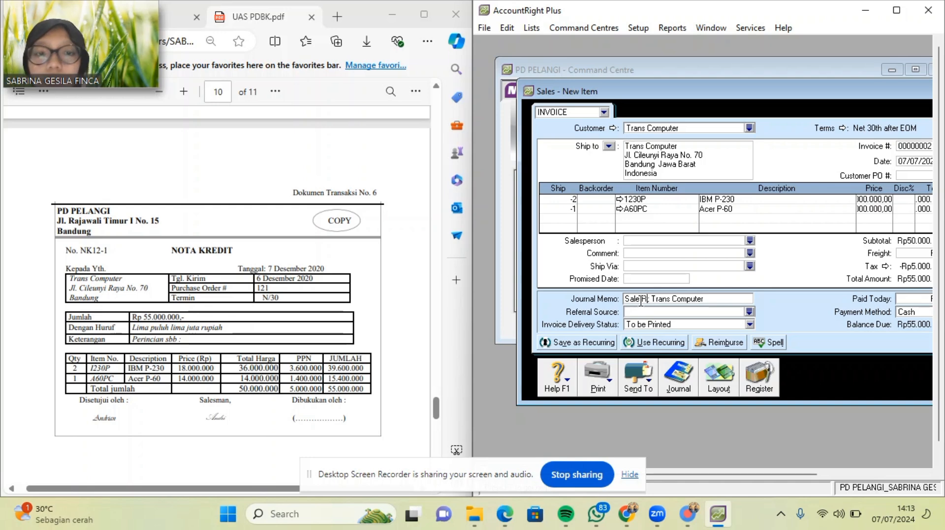
text(eturn)
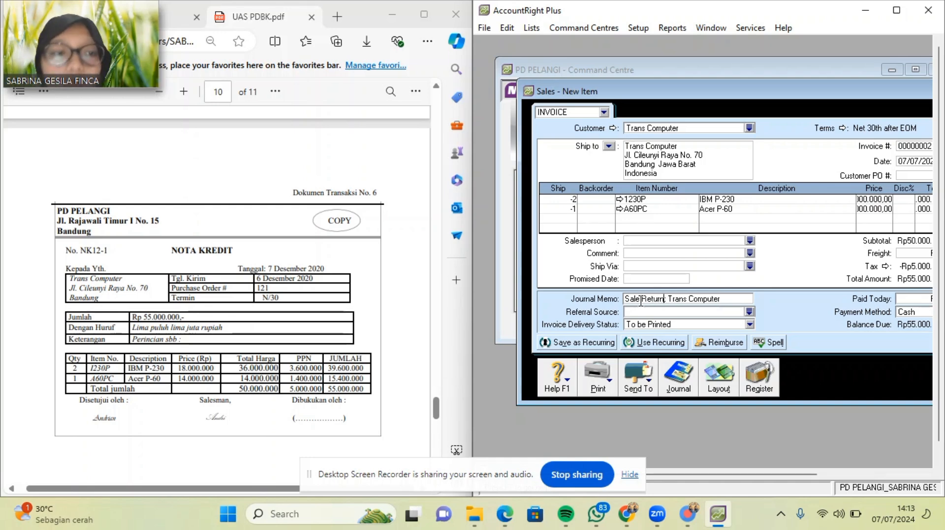
click(640, 299)
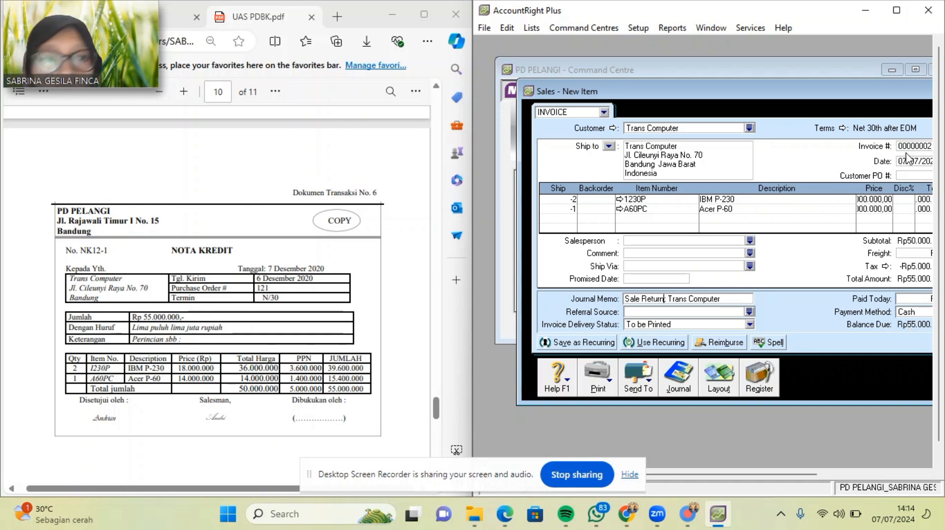
Change the credit's payment terms to C.O.D. and select the Auto # invoice number.
drag(867, 89, 754, 91)
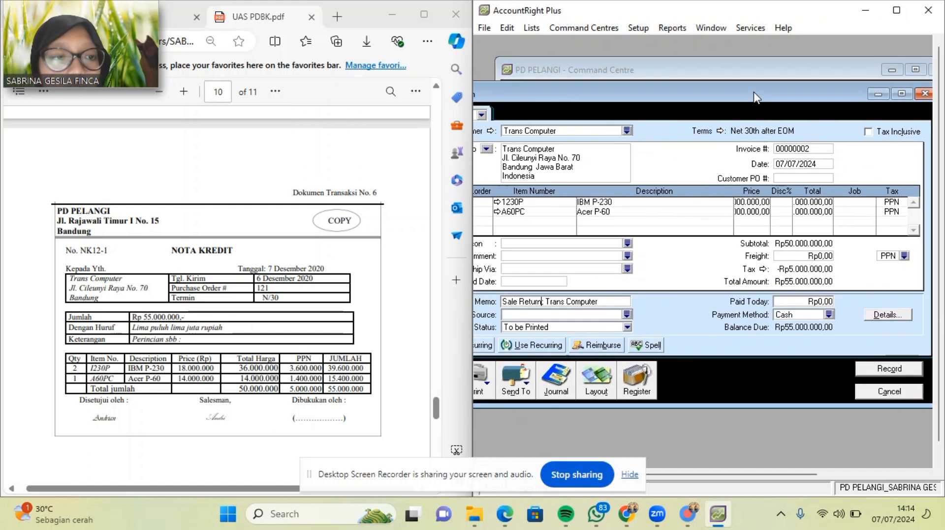
click(720, 131)
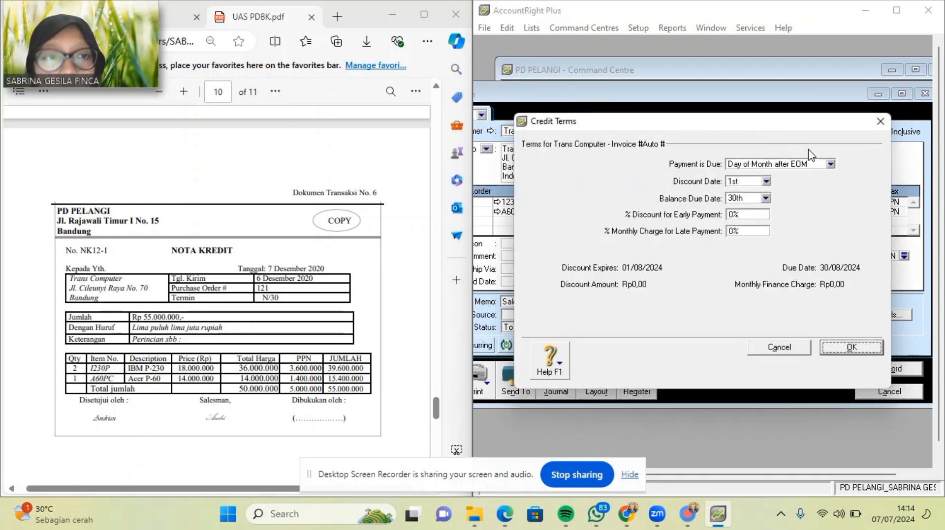
click(830, 164)
click(820, 177)
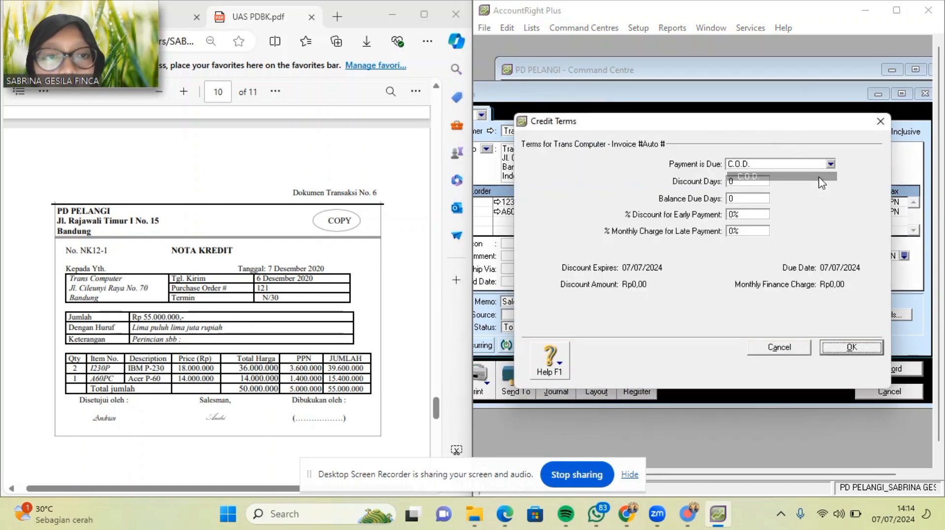
click(833, 352)
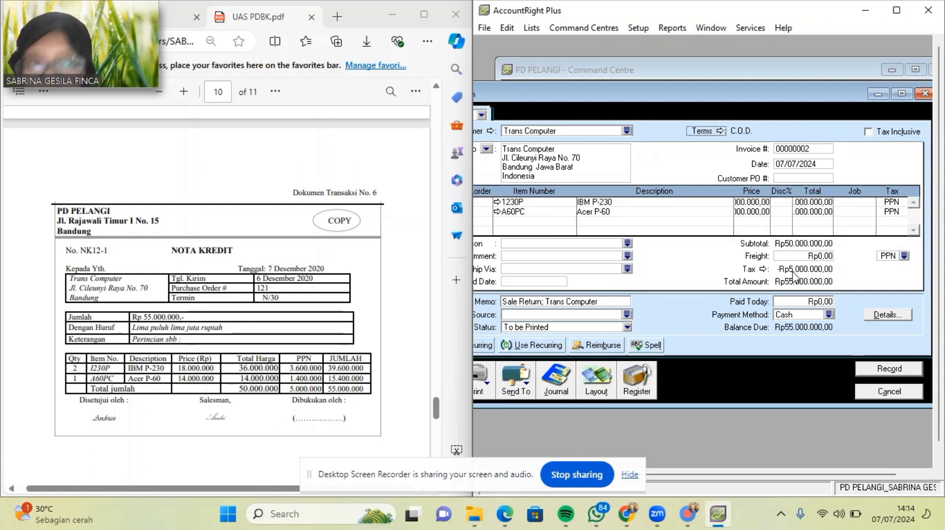
click(818, 149)
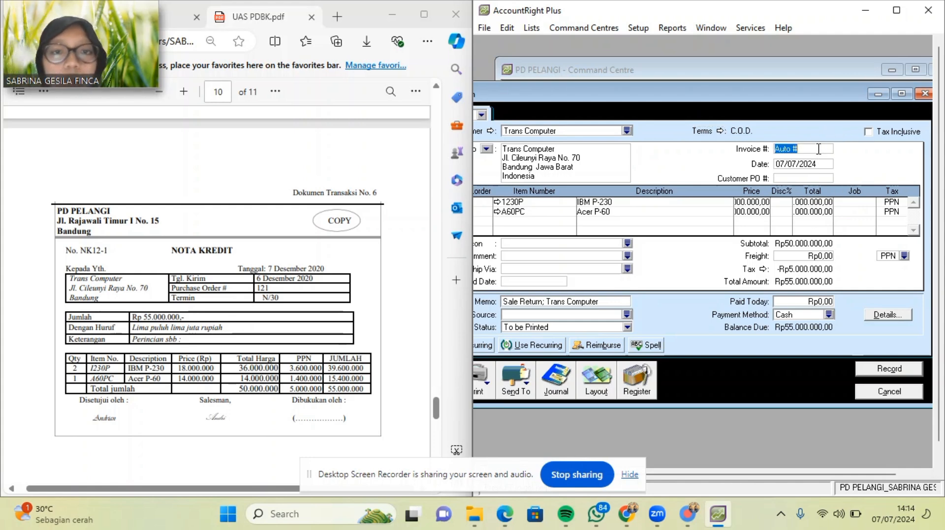
Enter credit number NK12-1 copied from the PDF and date 06/12/2020.
key(BackSpace)
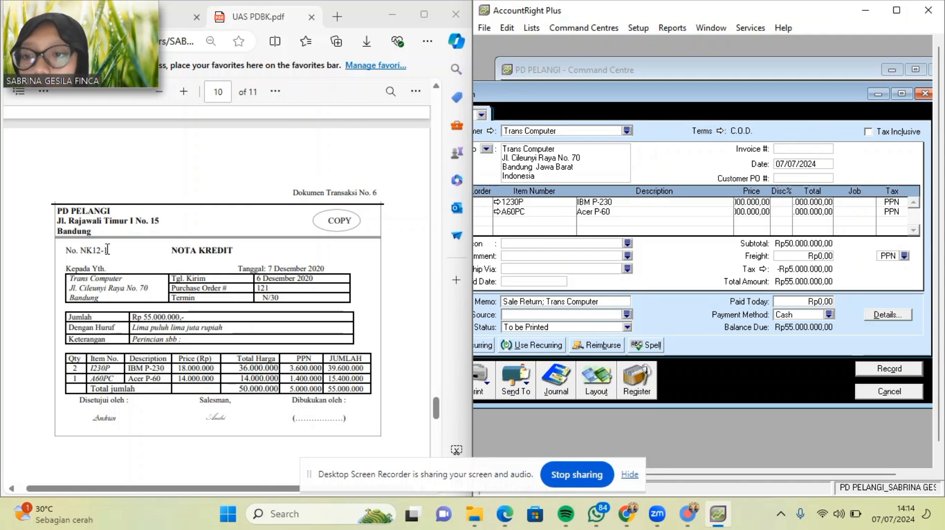
drag(107, 249, 78, 251)
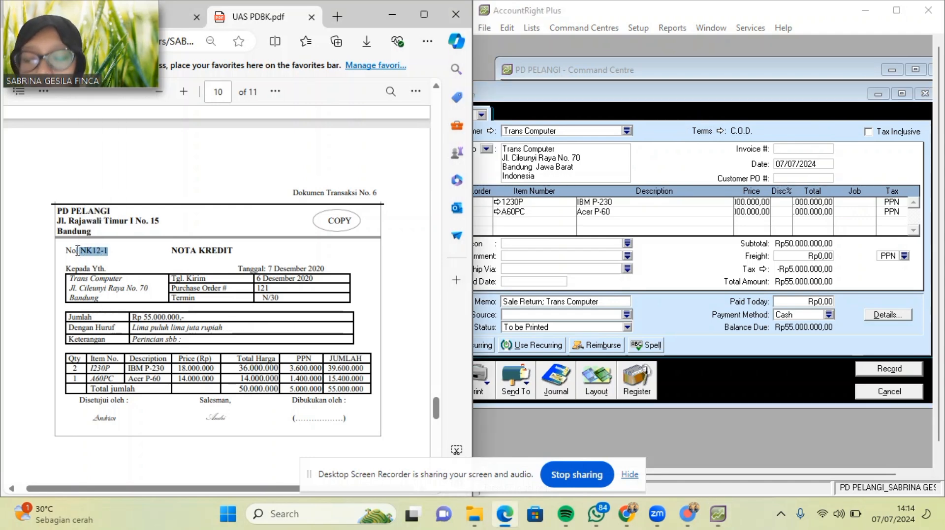
click(784, 144)
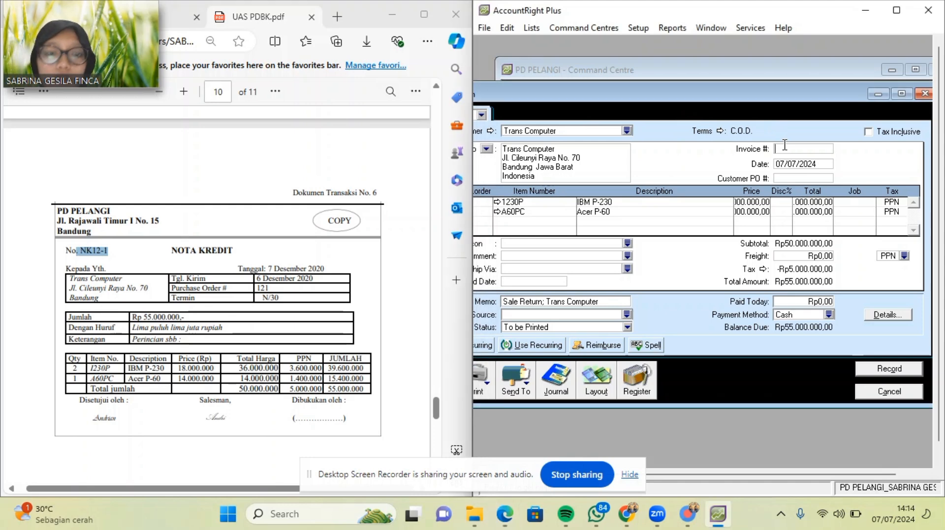
text(. NK12-1)
key(Left)
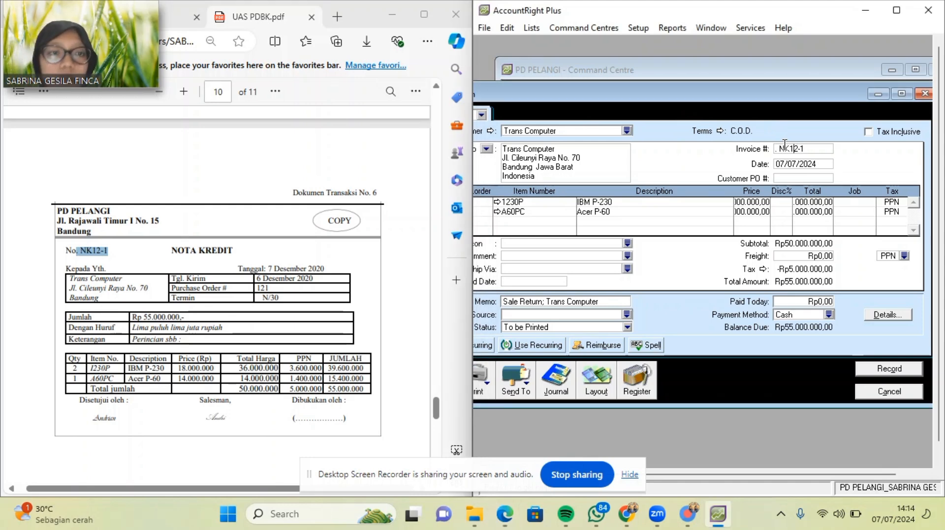
key(BackSpace)
key(BackSpace)
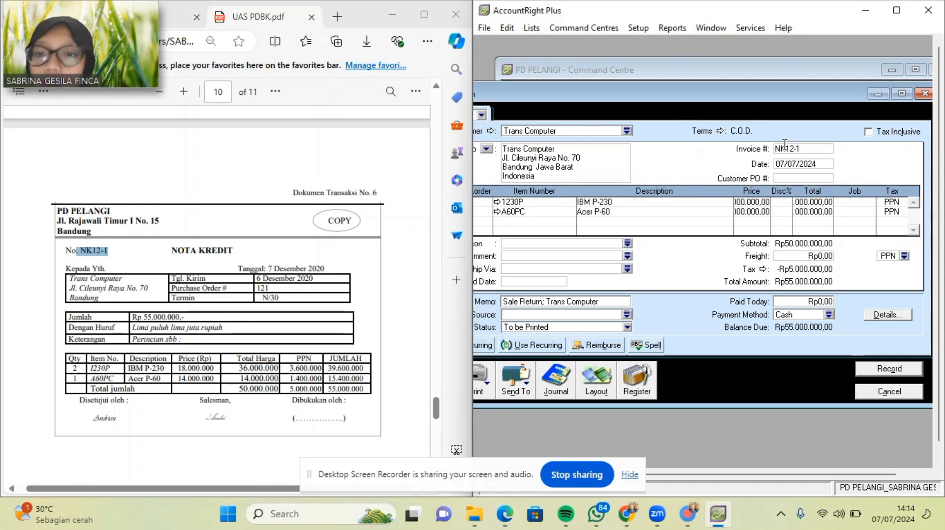
click(826, 164)
key(BackSpace)
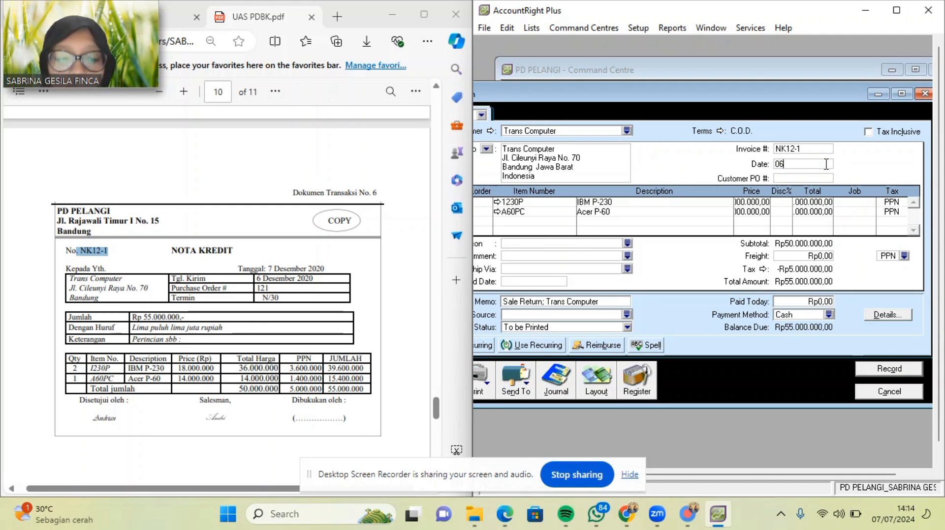
text(06/12/2020)
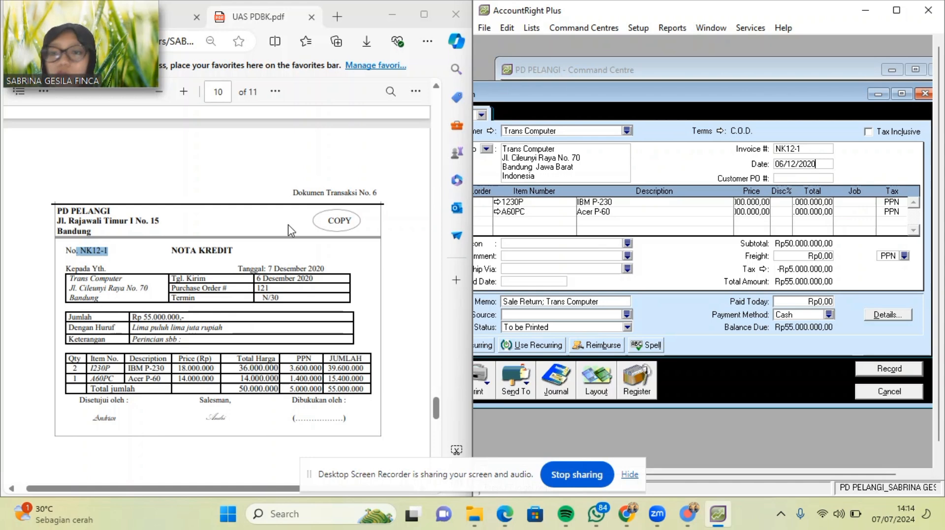
scroll(290, 230, down, 2)
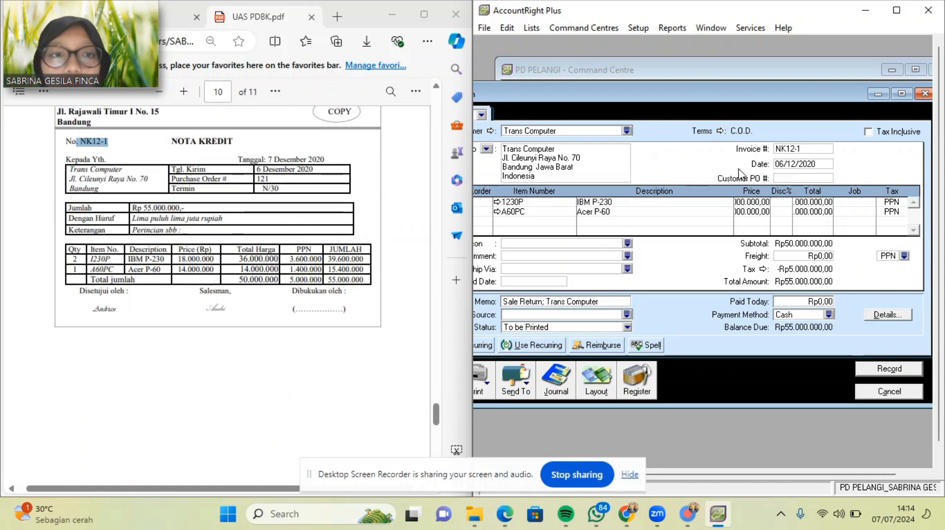
click(776, 179)
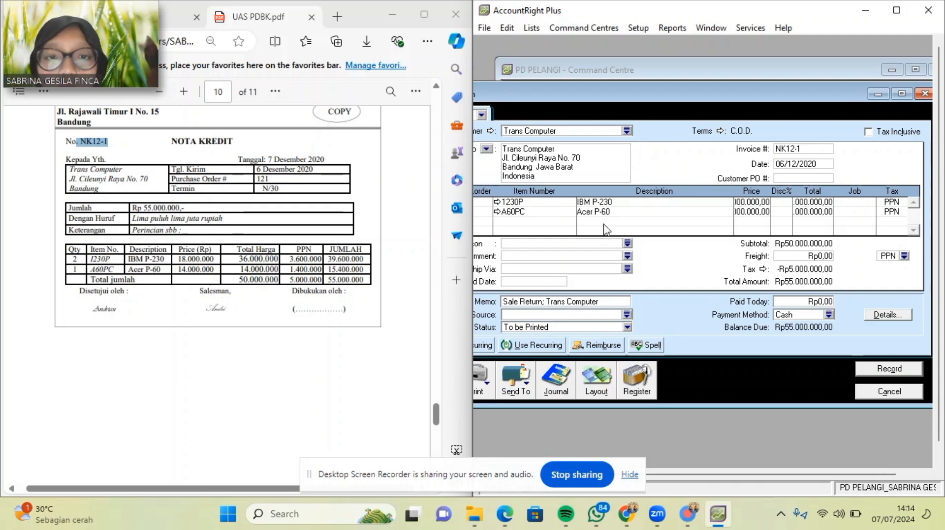
Check item 1230P's details, then record the sale return.
click(496, 202)
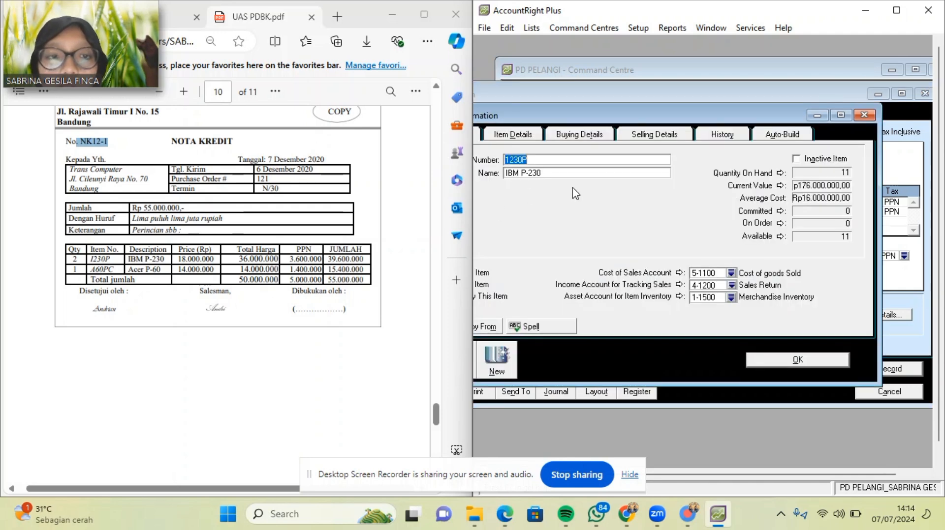
click(797, 361)
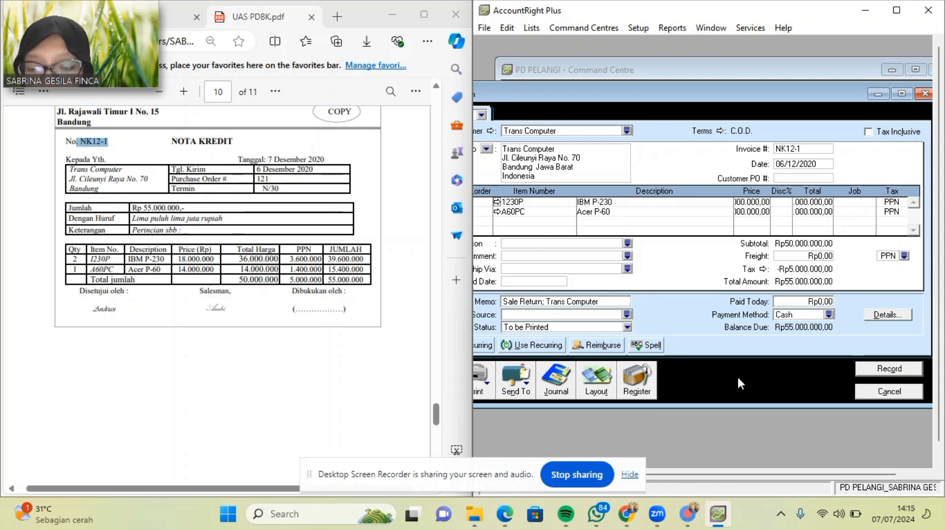
click(873, 374)
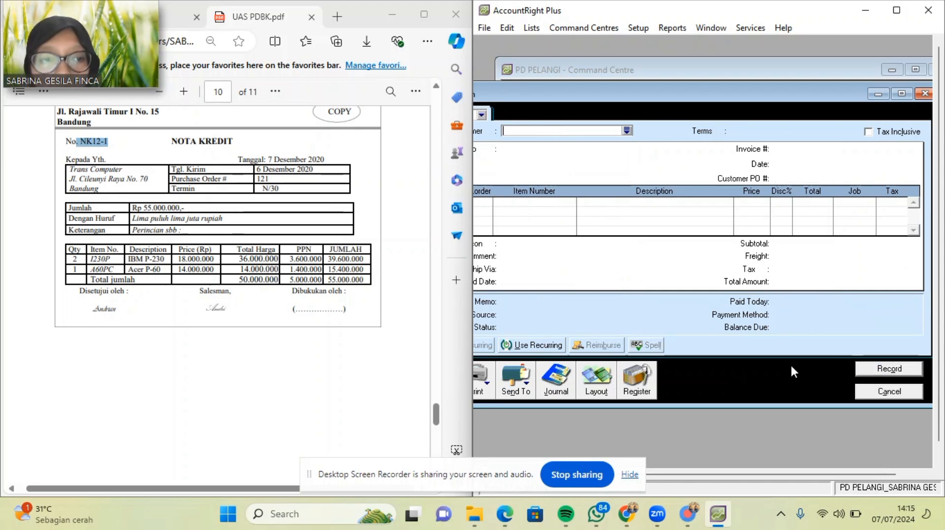
In the Sales Register's Returns & Credits list, apply Trans Computer's NK12-1 credit to a sale.
click(639, 379)
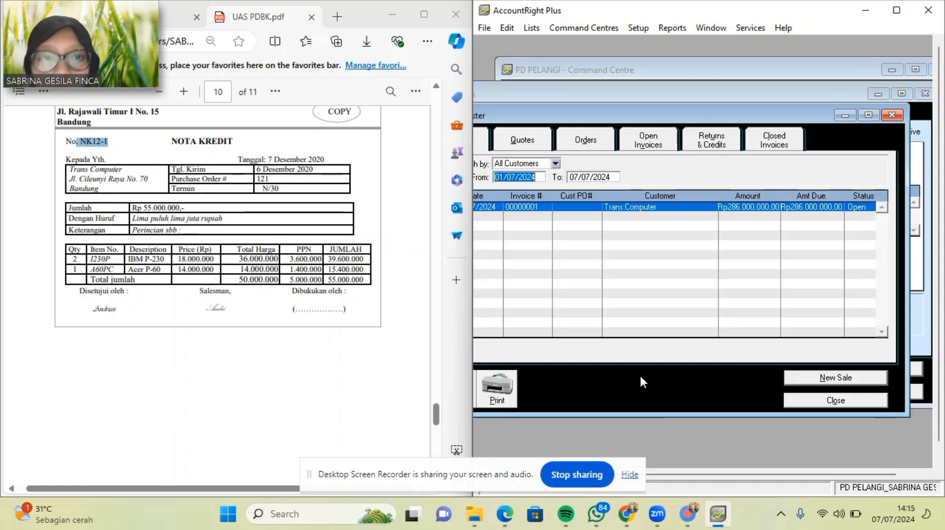
click(720, 141)
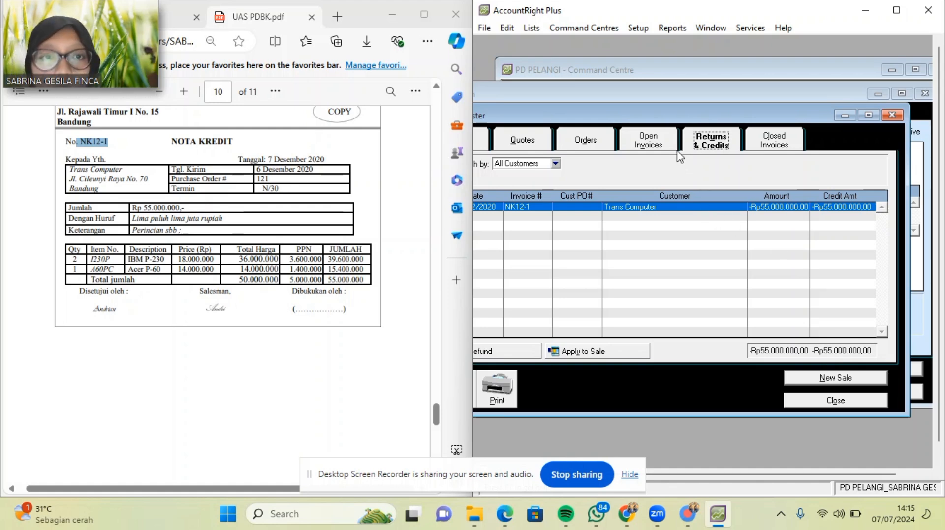
drag(647, 113, 692, 112)
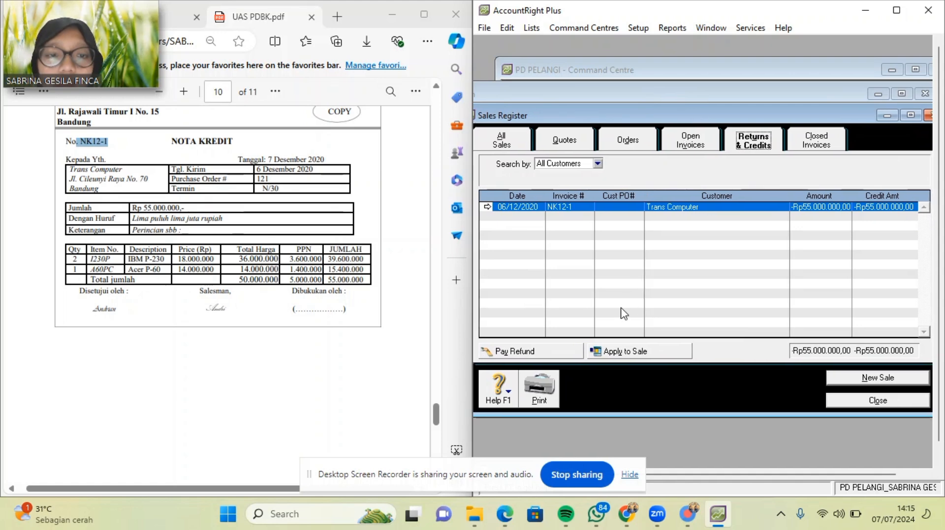
click(607, 352)
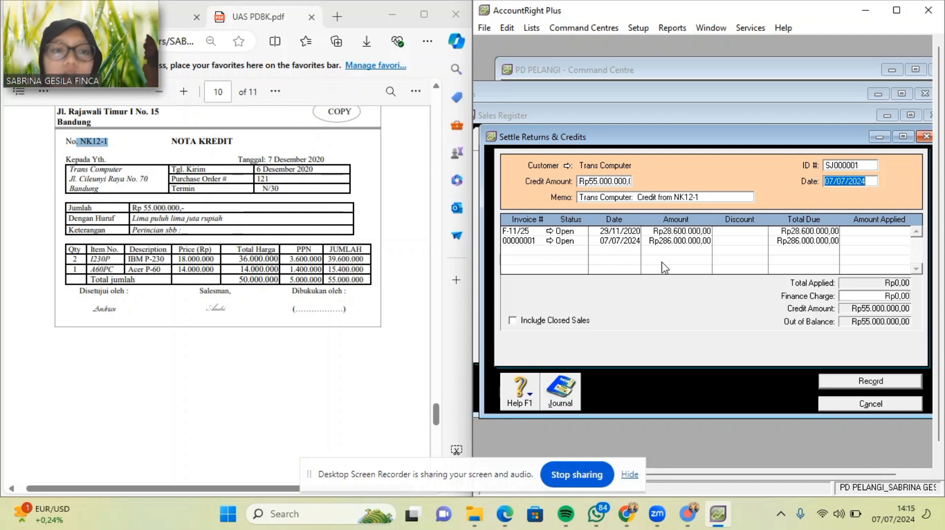
Open Trans Computer's invoice 00000001 (Rp286,000,000 due) from the credit settlement list.
scroll(323, 278, up, 3)
scroll(323, 278, up, 20)
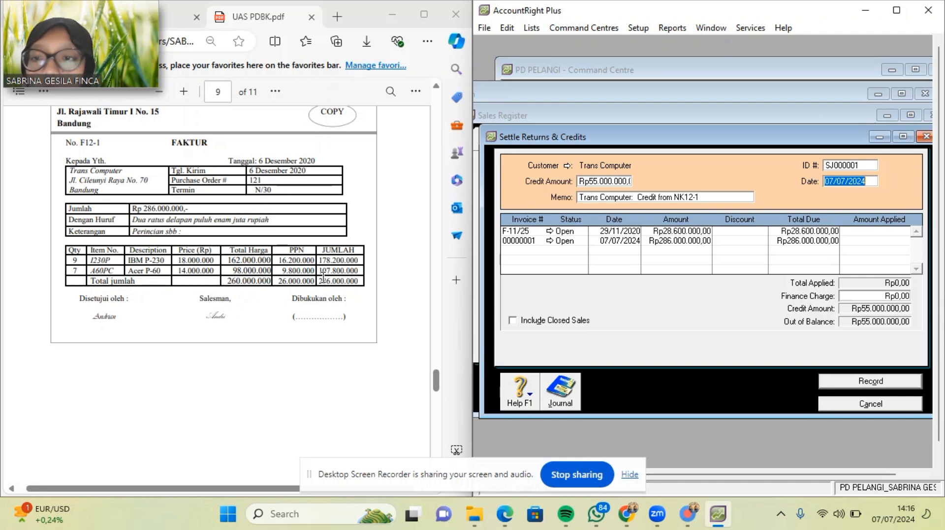
click(551, 241)
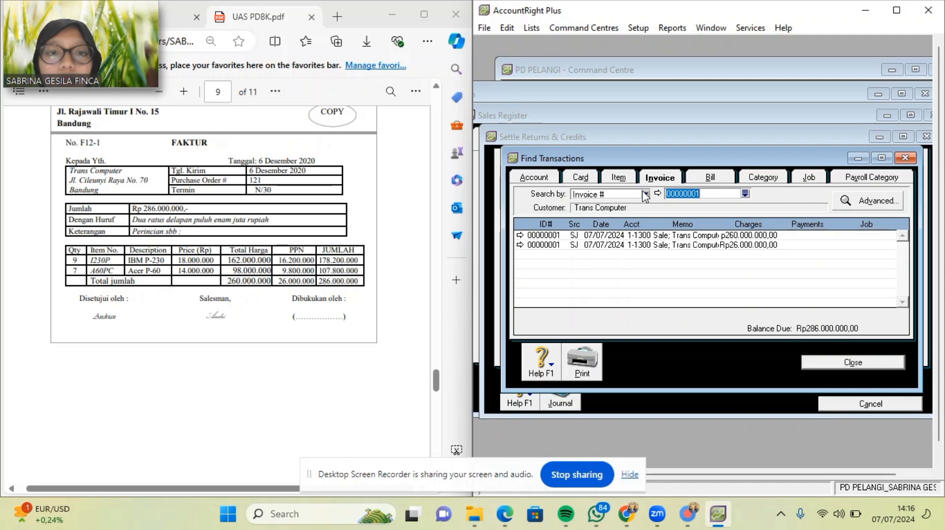
click(905, 158)
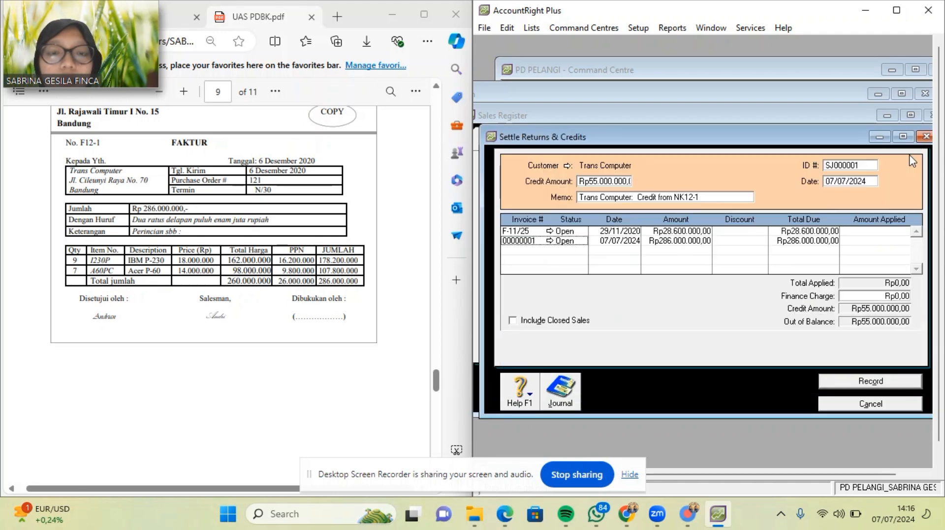
double_click(528, 242)
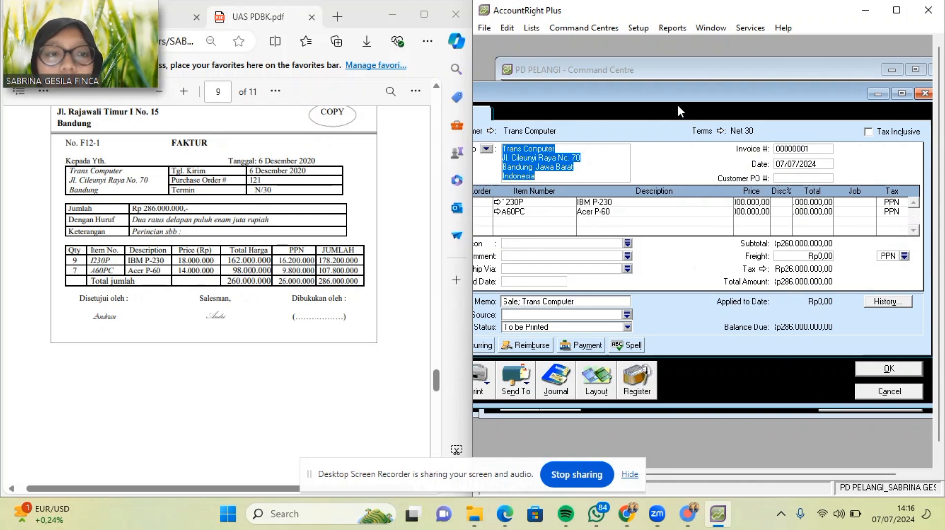
Change the invoice number to F12-1 and clear the date for 06/12/2020.
drag(674, 85, 762, 145)
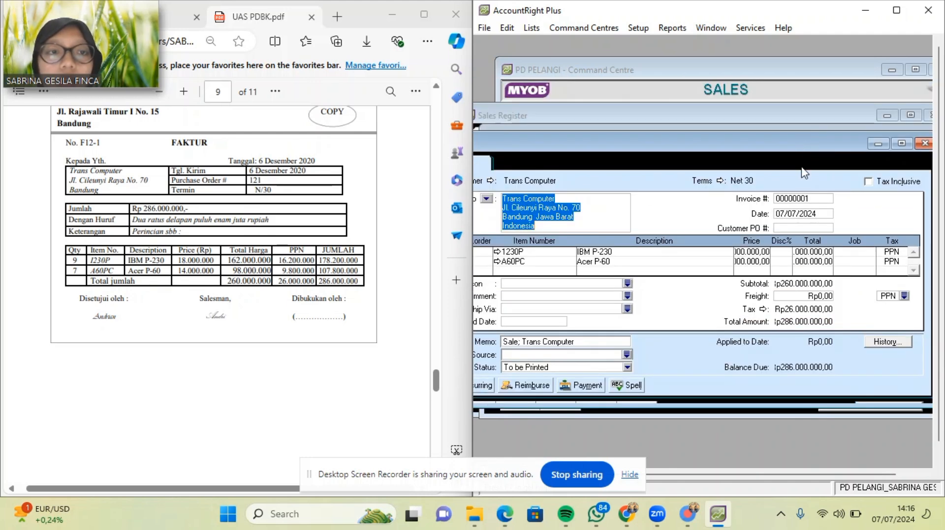
click(811, 199)
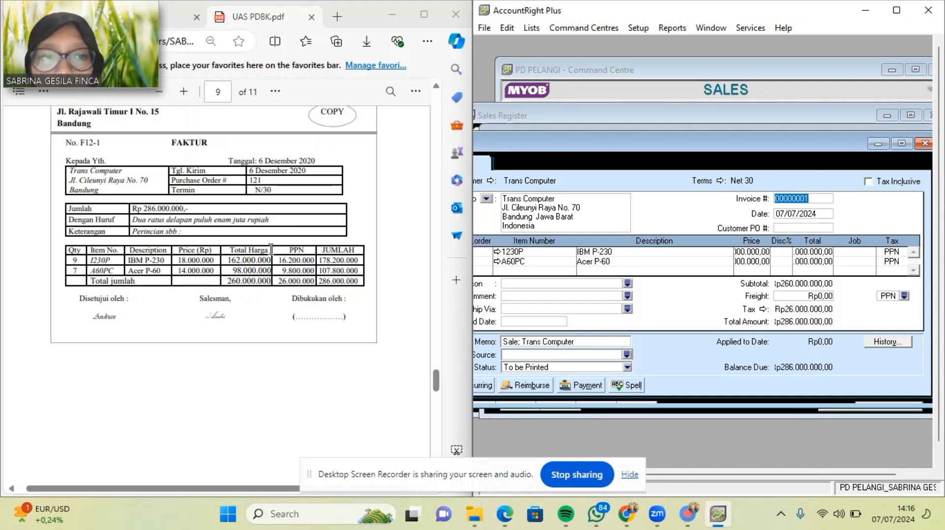
key(BackSpace)
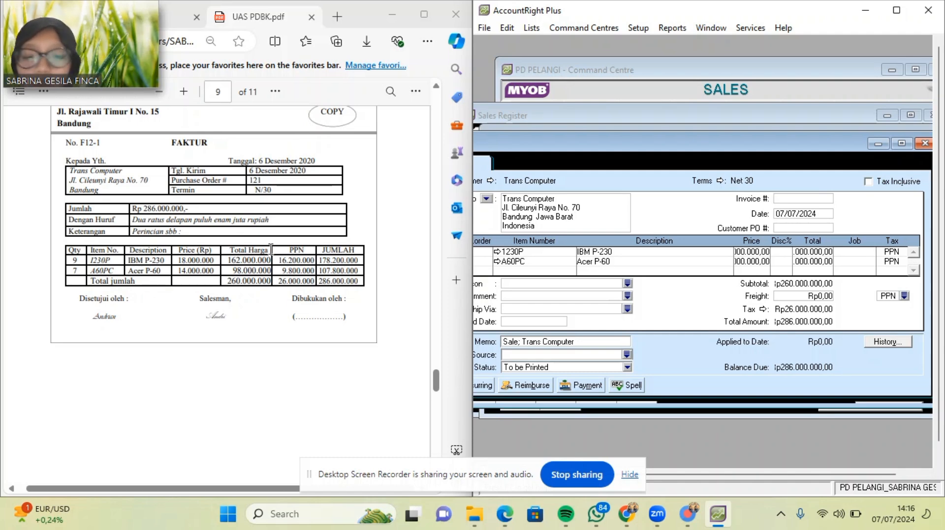
text(F12-1)
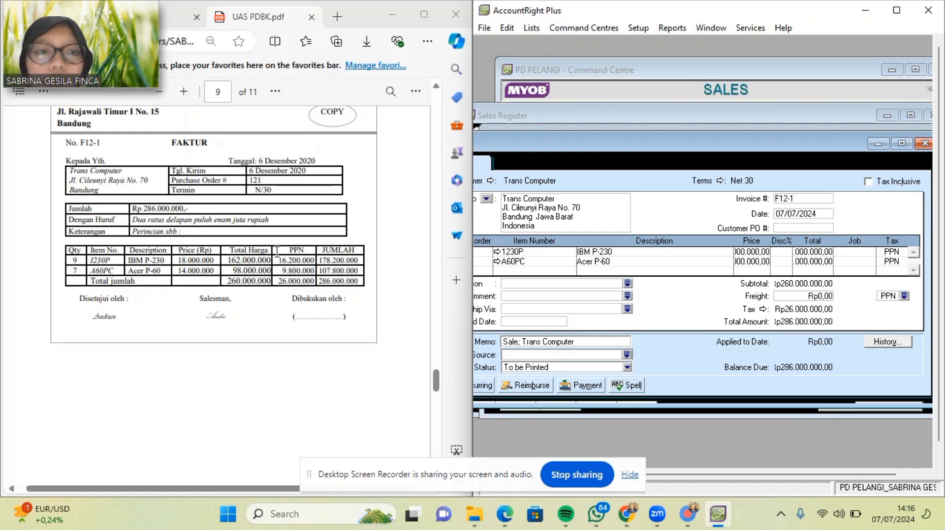
scroll(289, 260, up, 2)
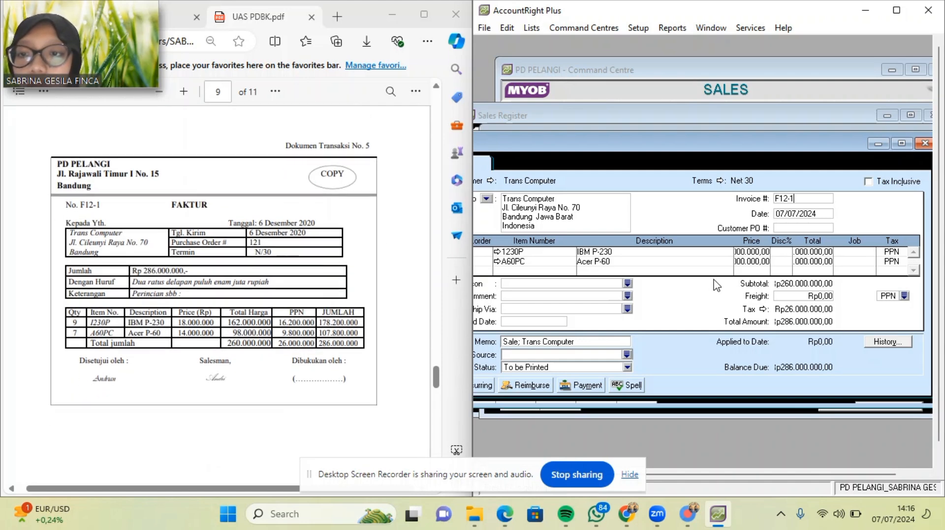
click(823, 213)
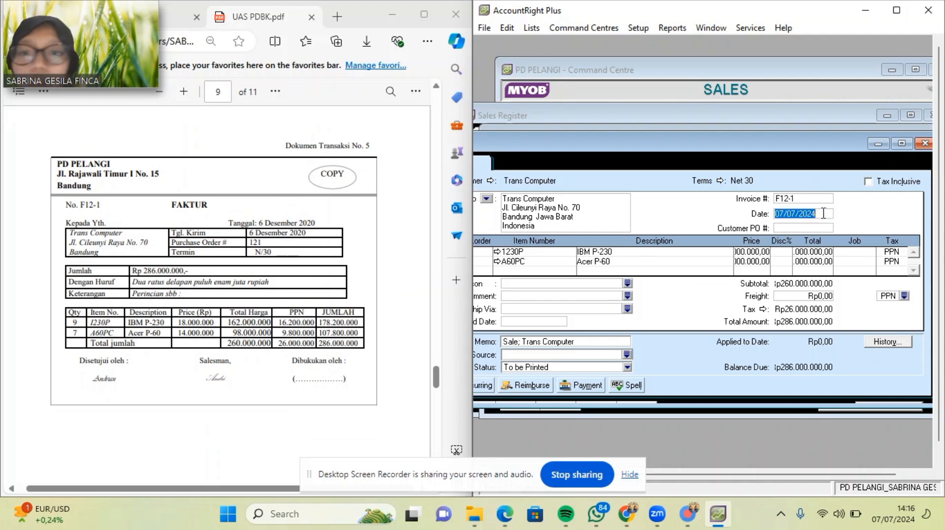
key(BackSpace)
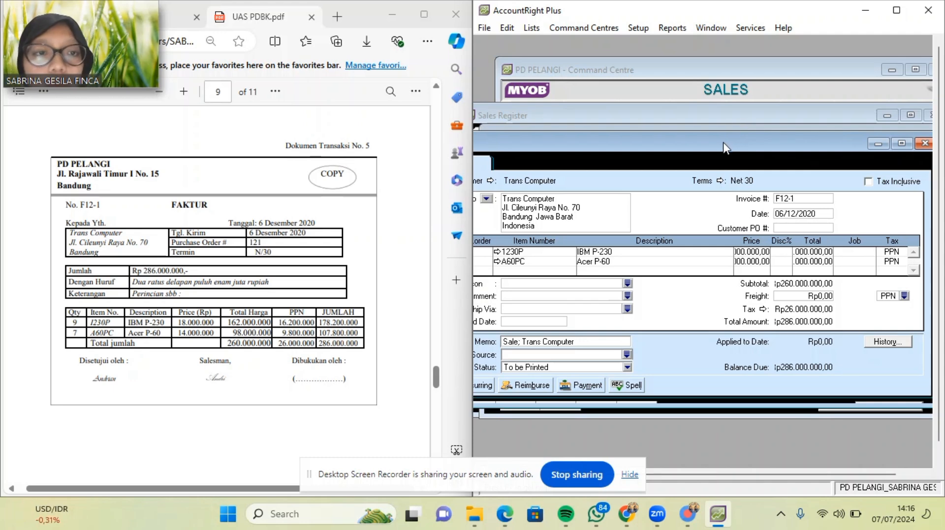
drag(725, 148, 799, 95)
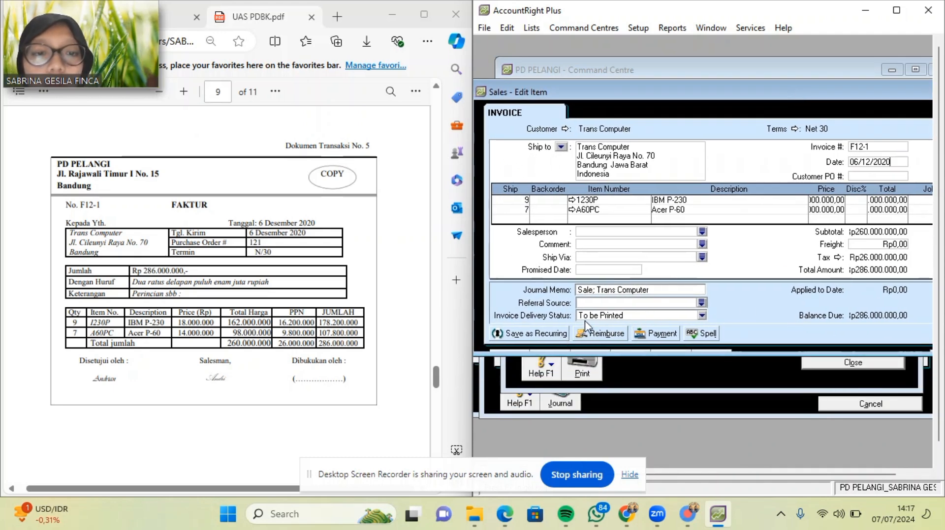
Try Save as Recurring, cancel the close prompt, then minimise the sale and Find Transactions windows.
click(563, 334)
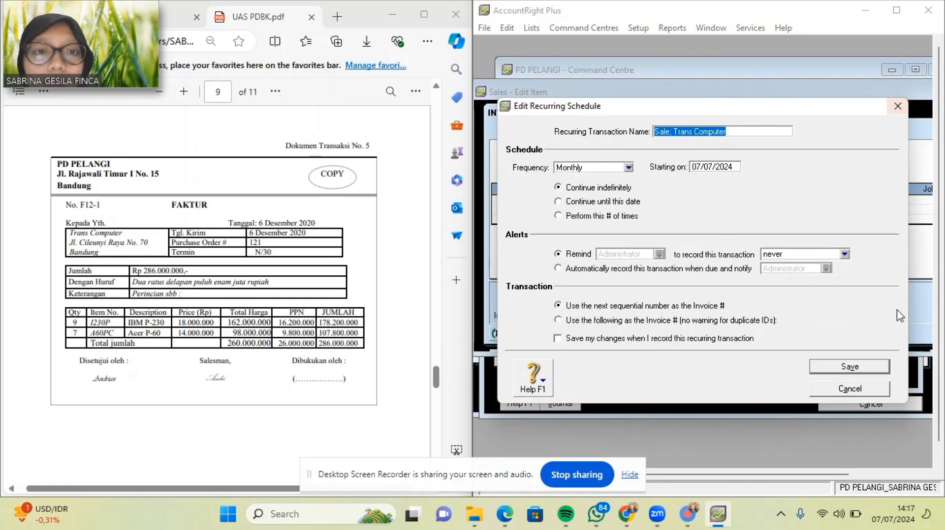
click(848, 370)
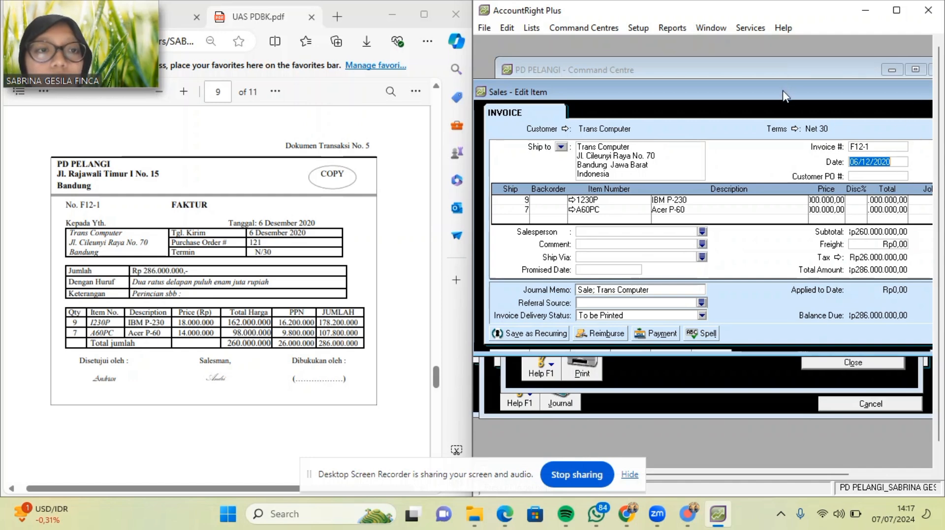
drag(782, 96, 653, 109)
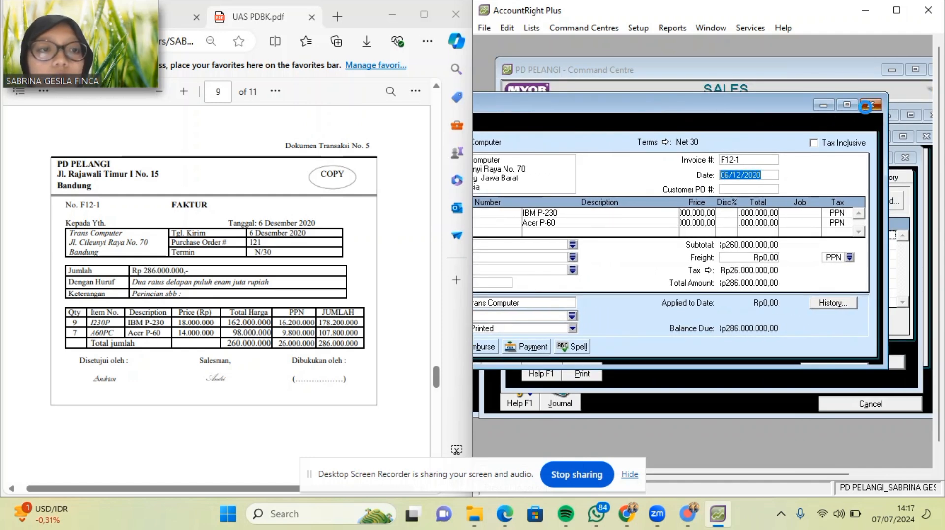
click(869, 105)
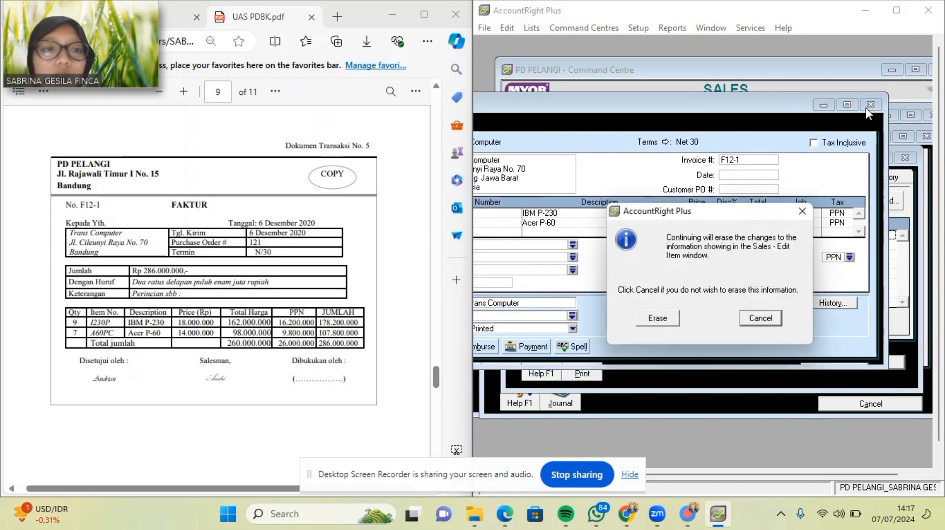
click(802, 211)
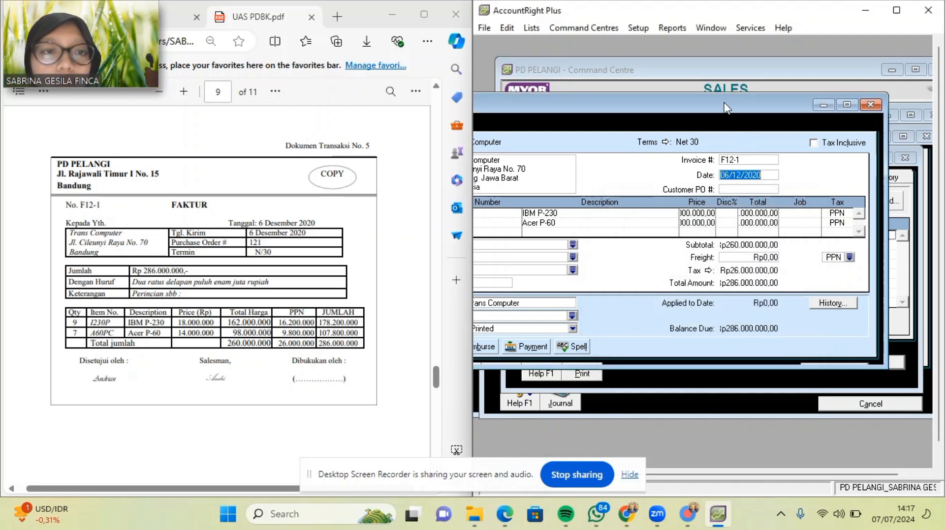
drag(720, 99, 831, 98)
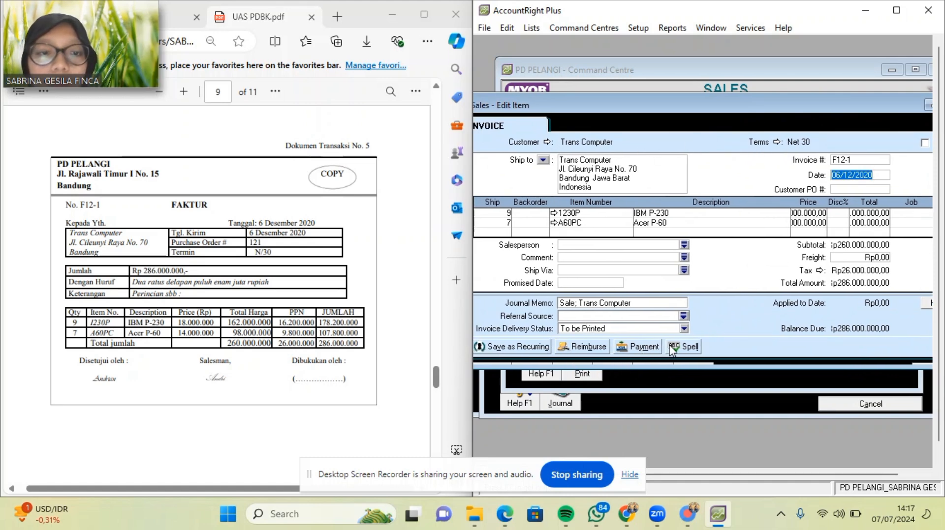
drag(703, 112, 635, 108)
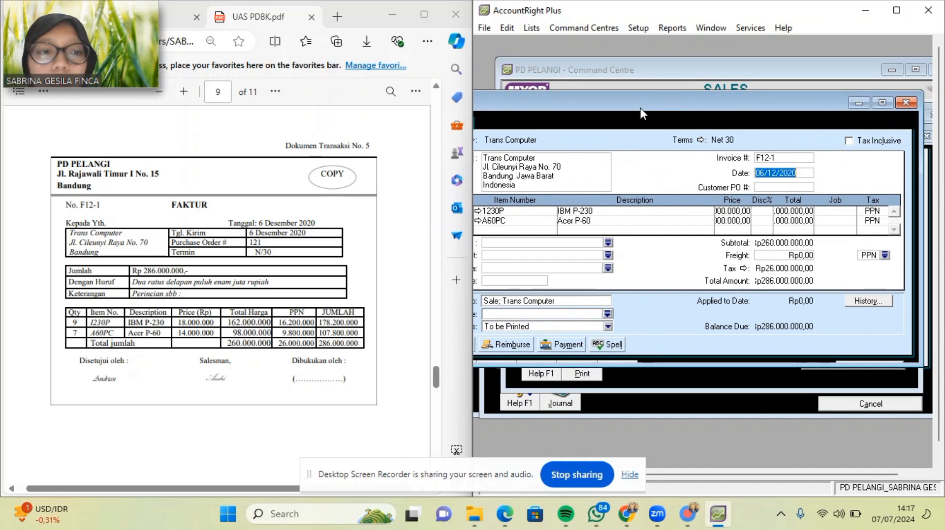
click(861, 104)
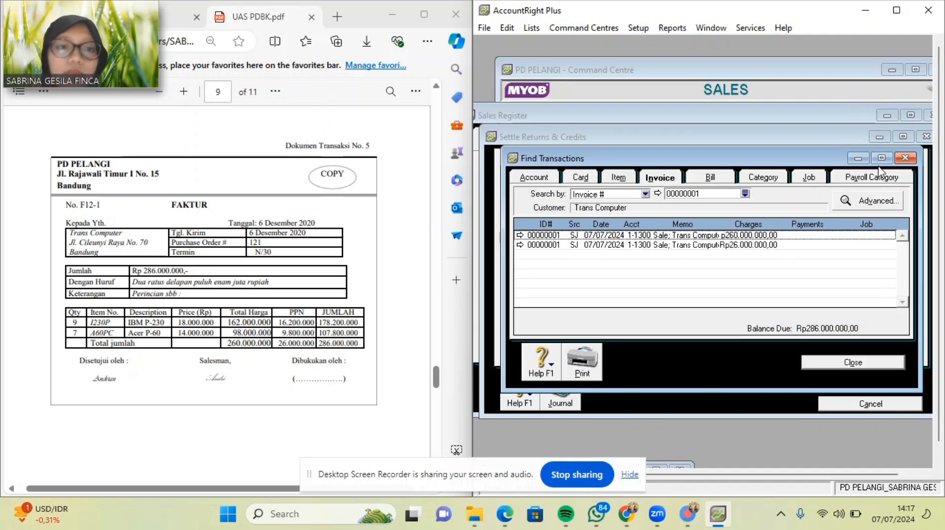
click(857, 157)
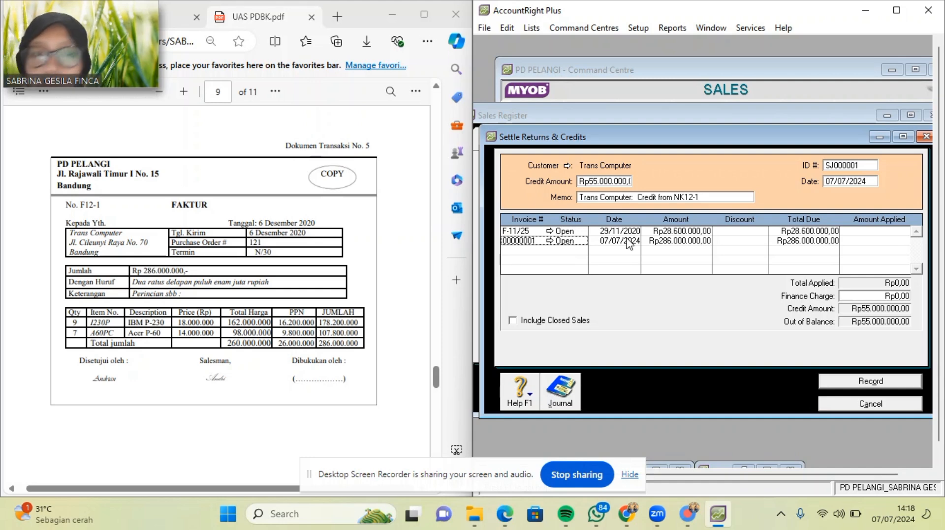
Enter 06/12/2020 as the Date of the NK12-1 credit settlement.
key(Tab)
key(Left)
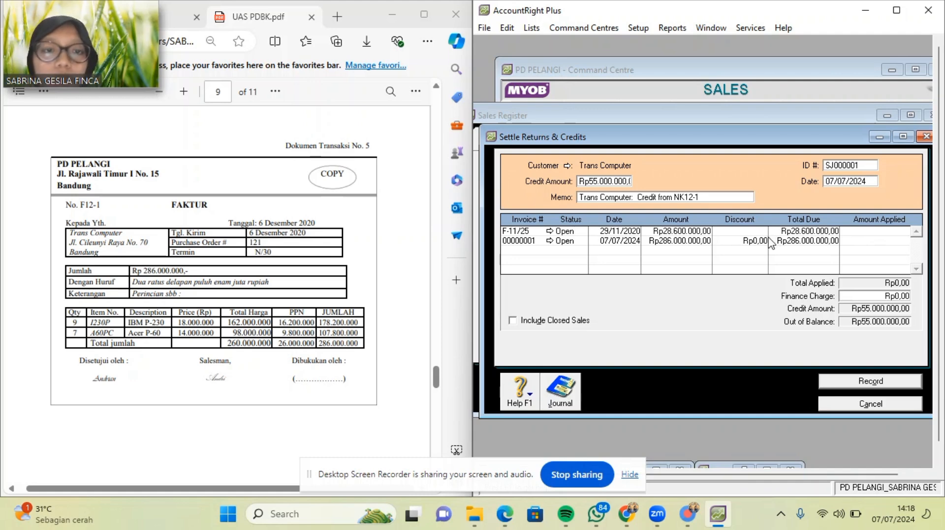
click(867, 181)
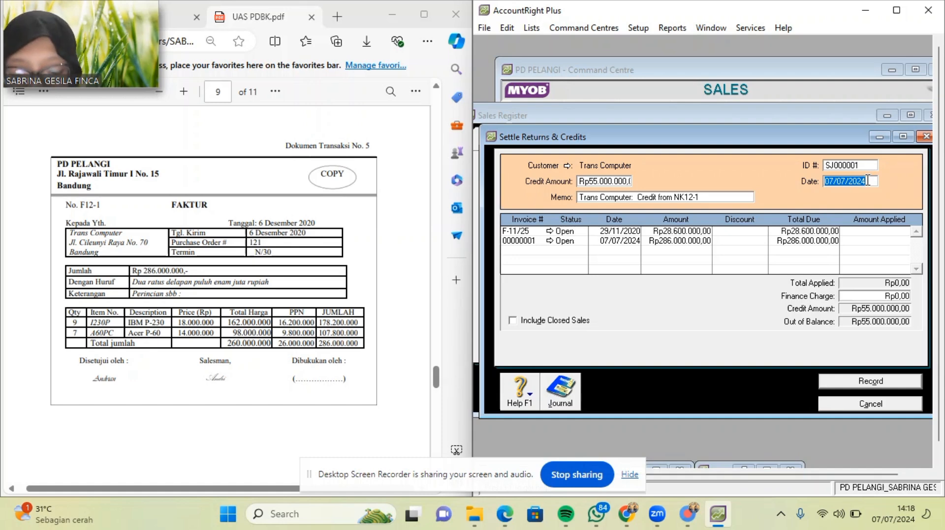
key(BackSpace)
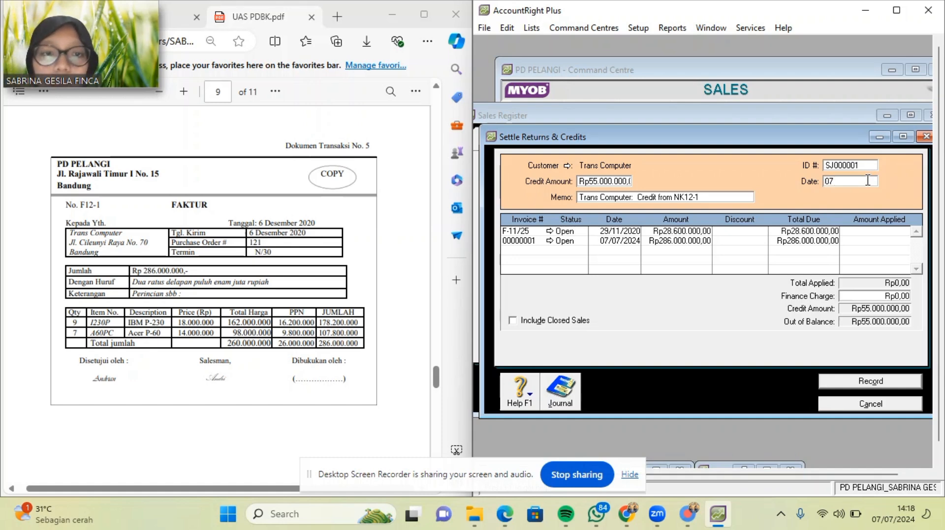
key(BackSpace)
key(BackSpace)
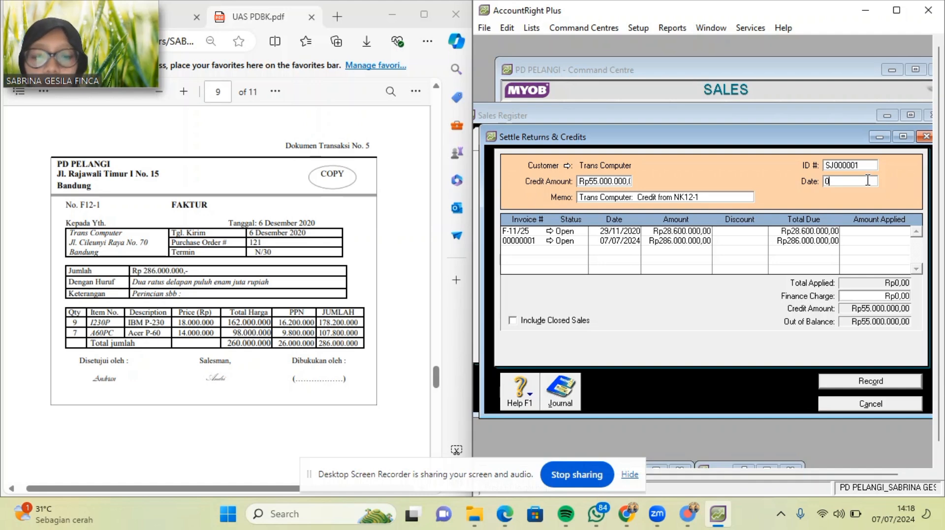
text(06)
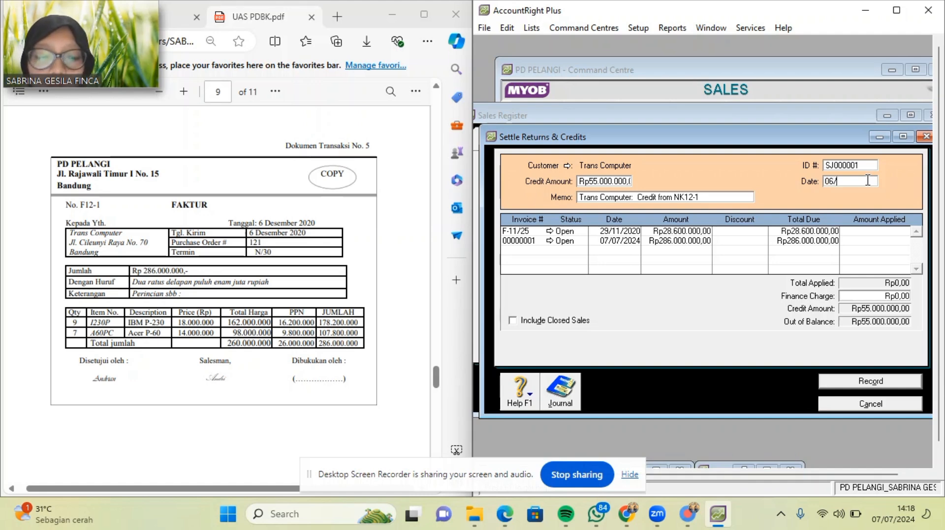
text(/12/2020)
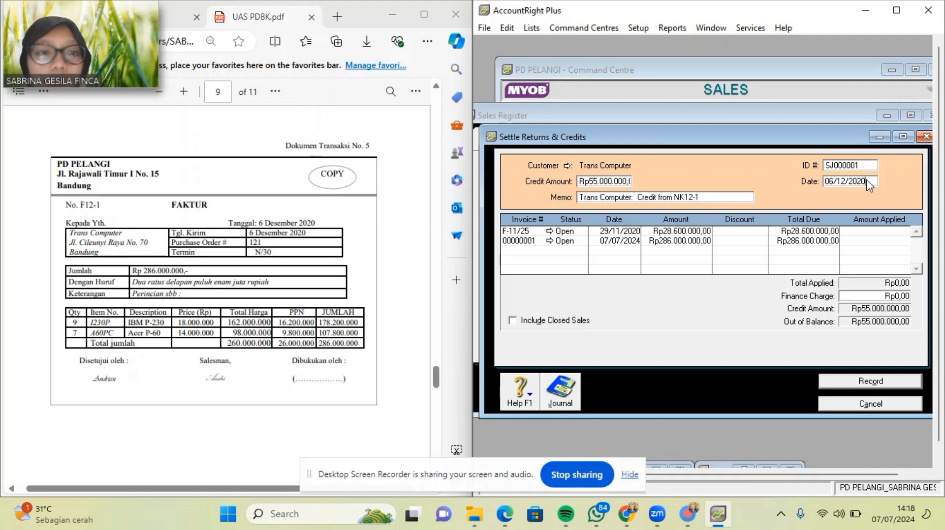
key(Tab)
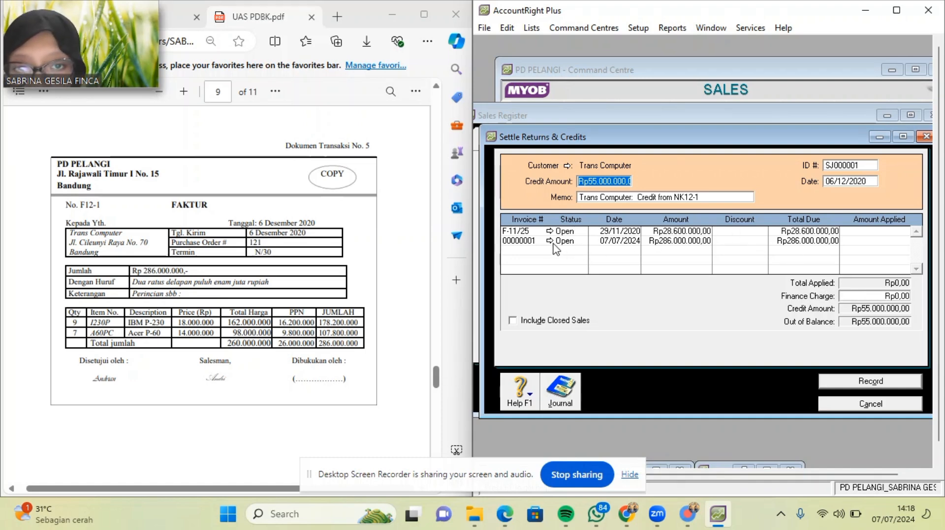
Change the settlement's credit ID # to NK 12-1.
click(533, 242)
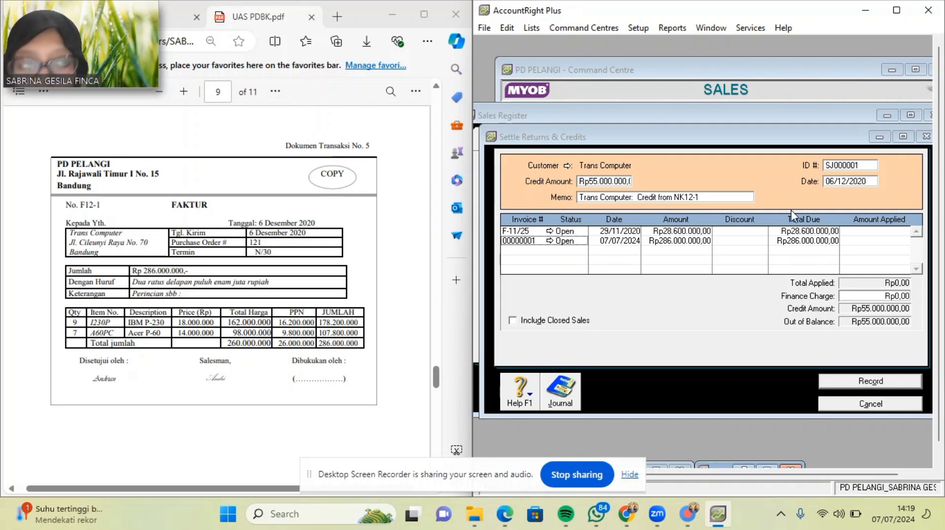
click(860, 164)
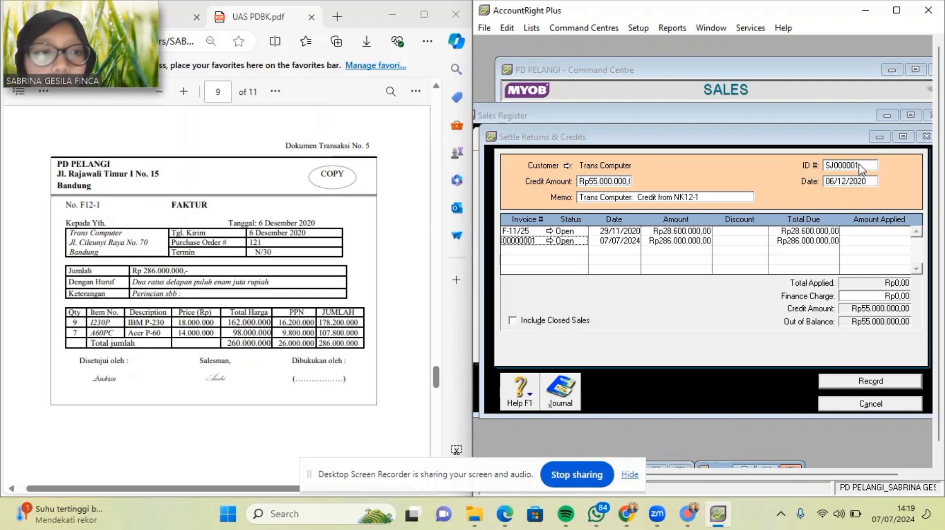
key(BackSpace)
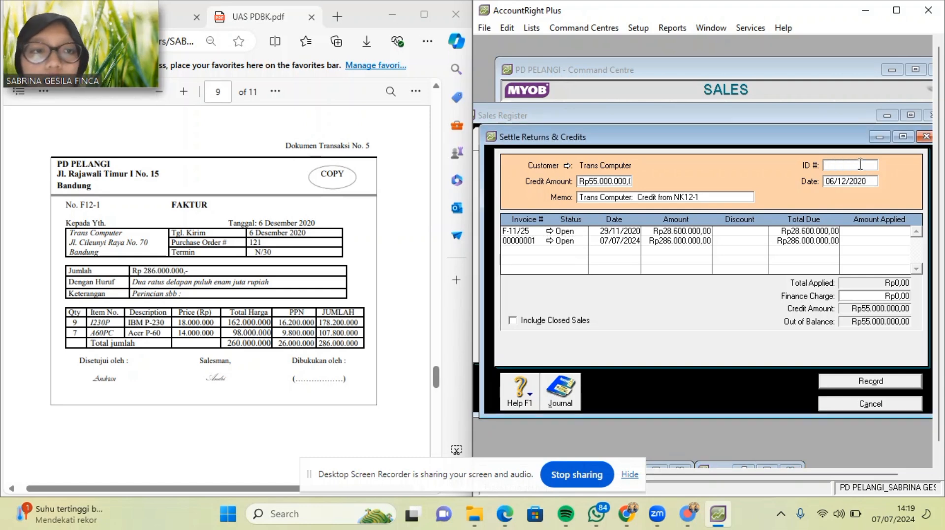
text(NK)
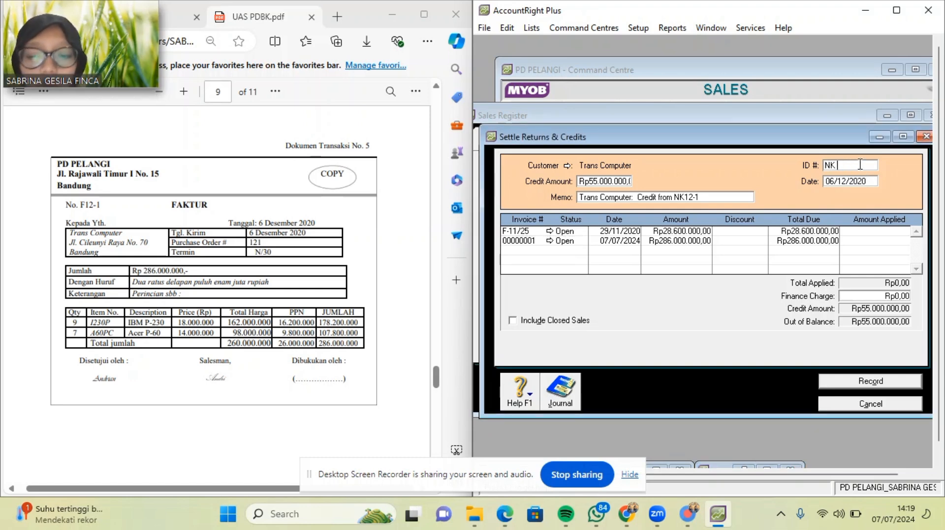
text( 12-1)
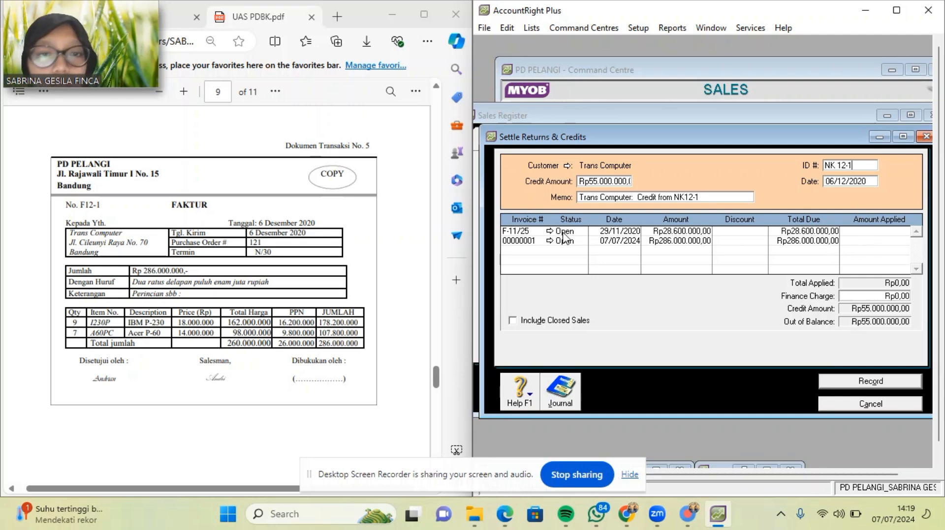
Apply Rp28,600,000 to F-11/25 and Rp26,400,000 to 00000001, leaving Rp0 out of balance.
click(522, 232)
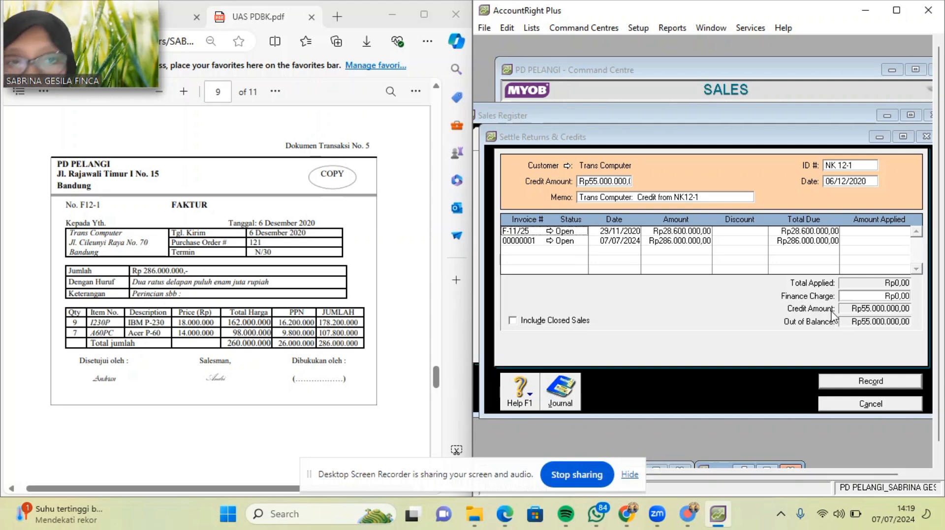
click(535, 227)
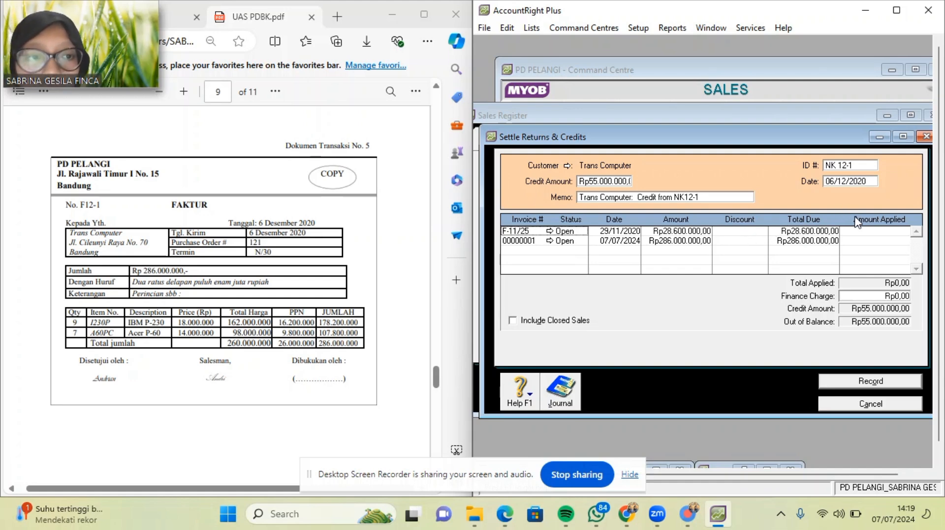
click(855, 233)
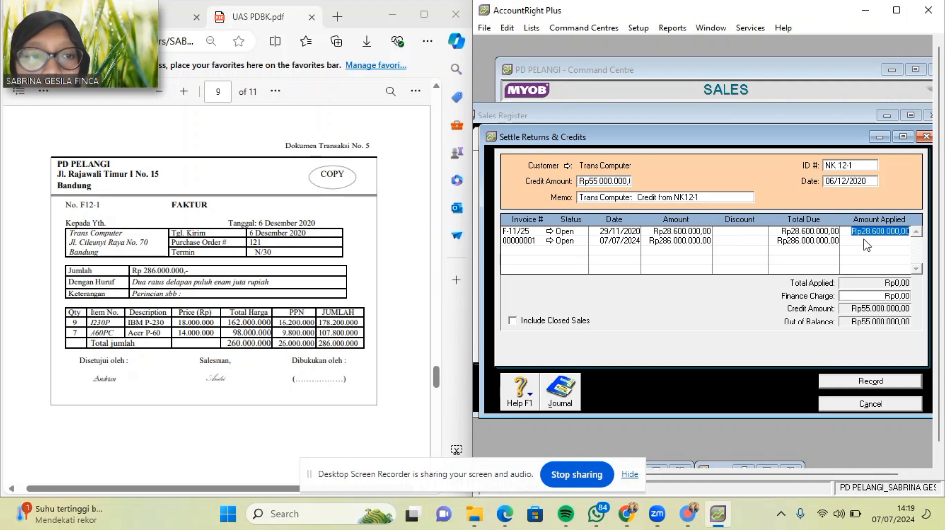
click(866, 241)
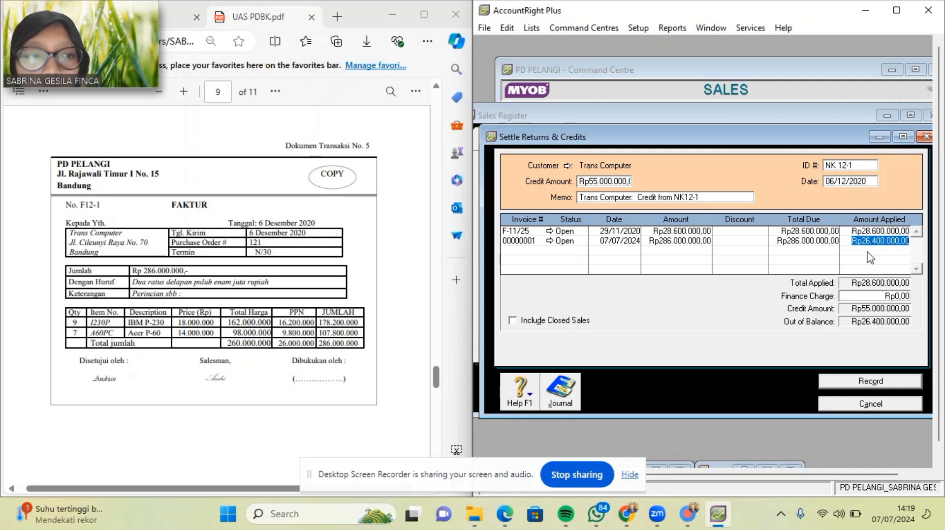
key(Tab)
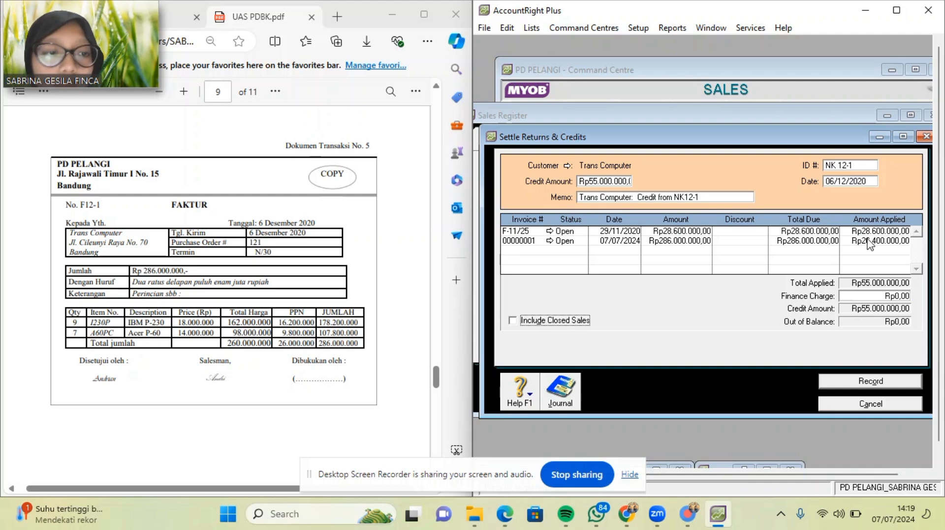
Record the NK12-1 credit settlement and close the Sales Register.
click(852, 383)
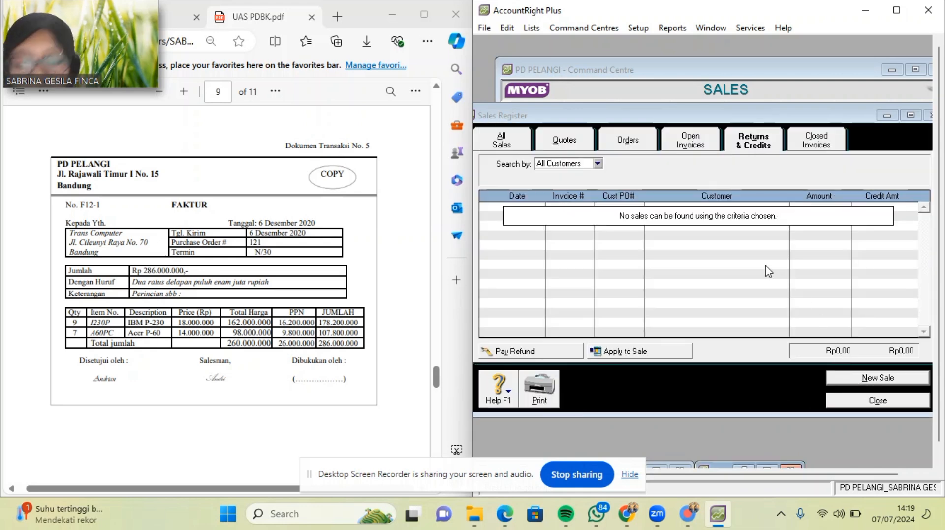
scroll(148, 205, down, 5)
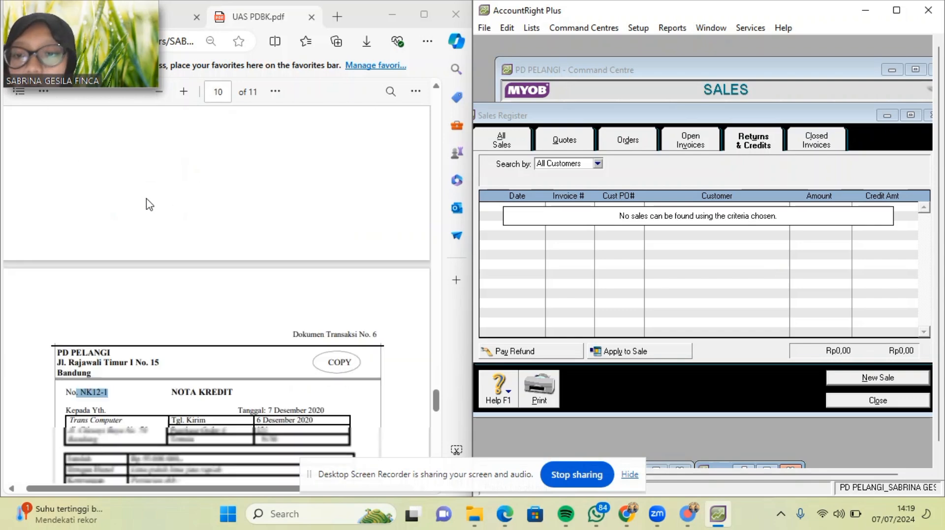
scroll(149, 205, up, 5)
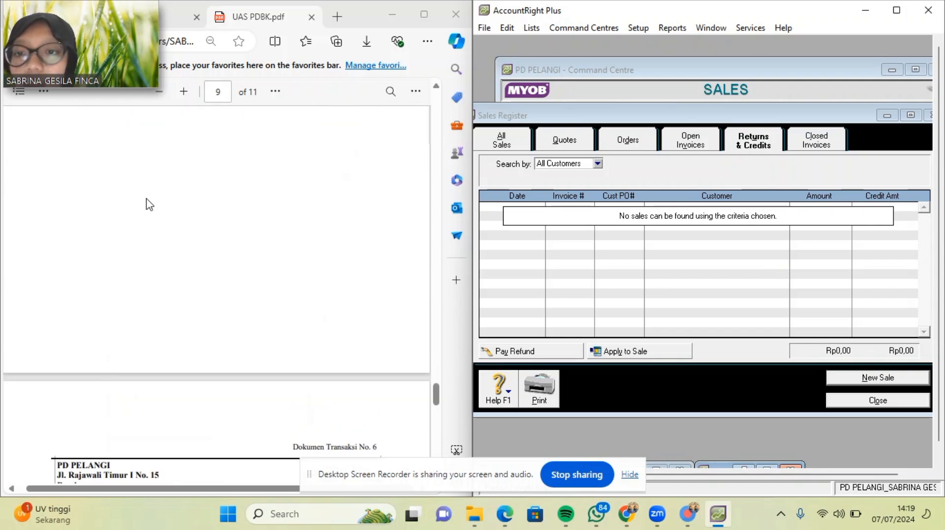
scroll(149, 205, down, 10)
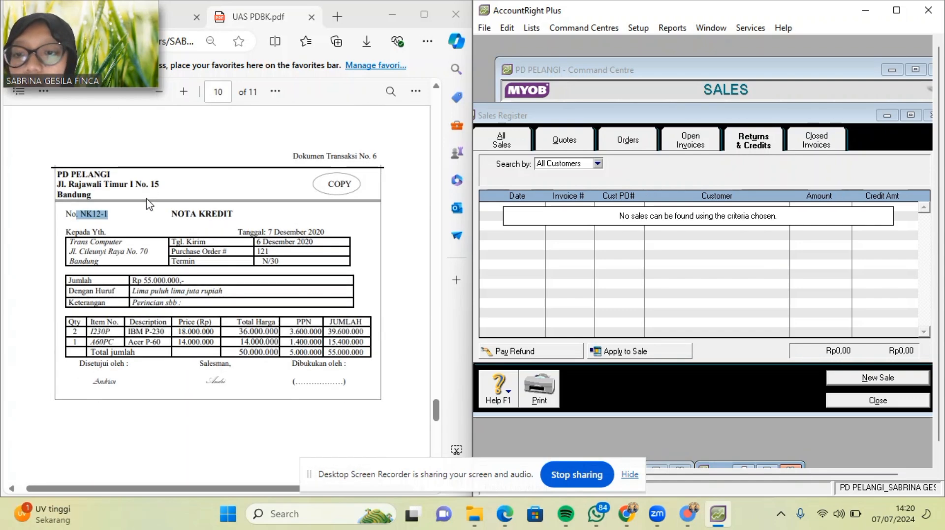
scroll(147, 199, up, 3)
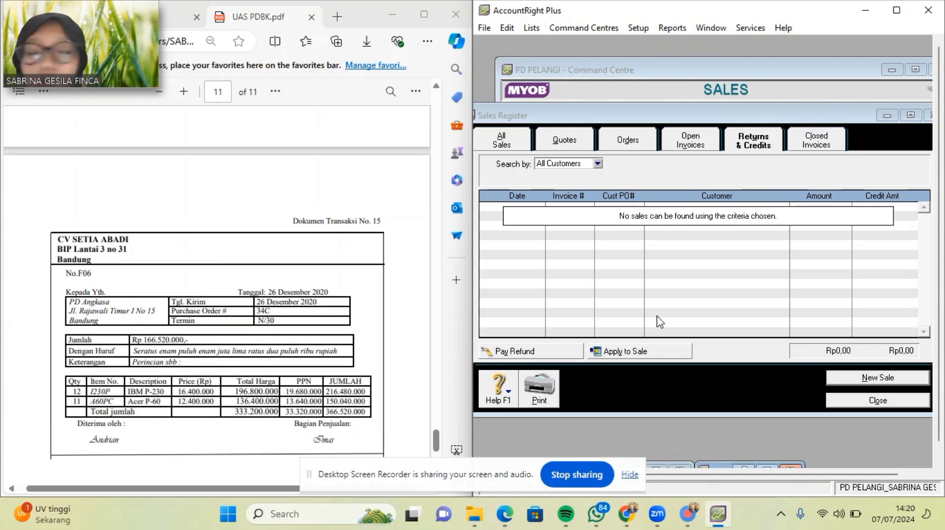
click(890, 401)
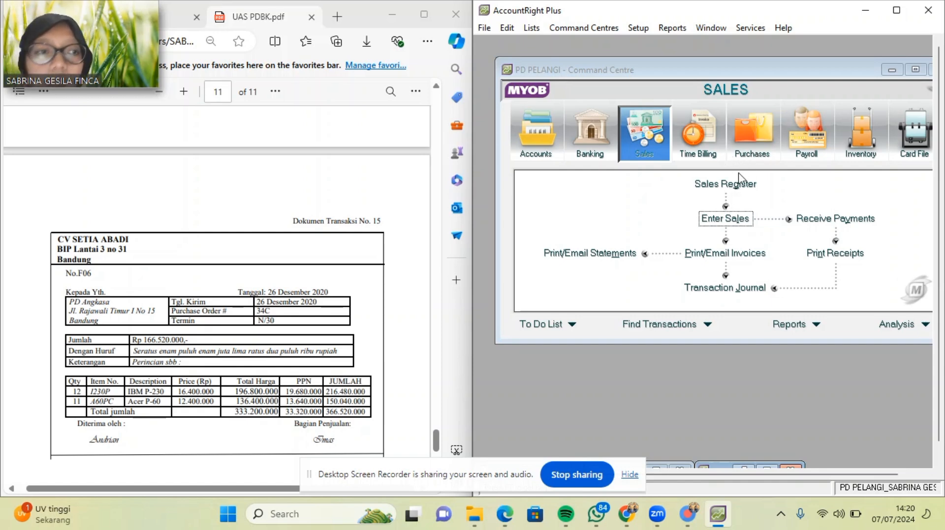
Start a new Item-layout purchase with CV Setia Abadi as the supplier.
click(752, 146)
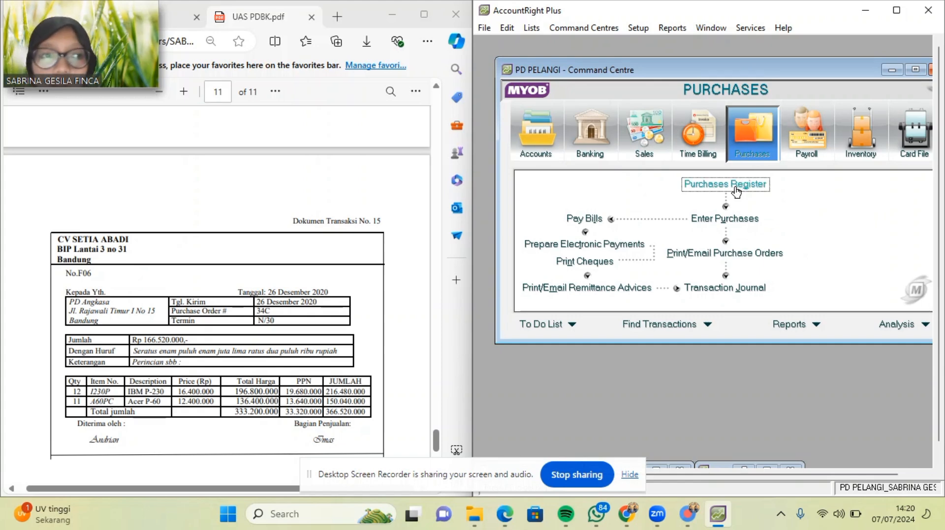
click(725, 219)
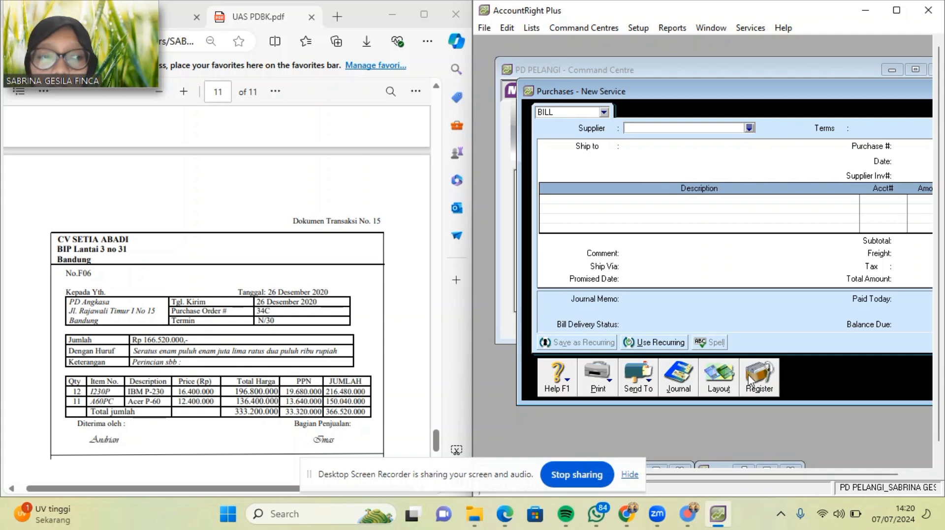
click(726, 381)
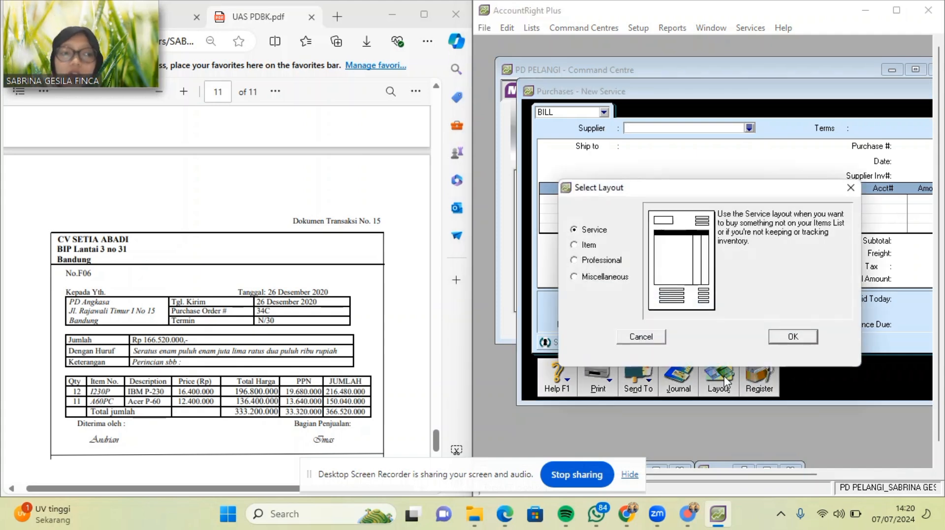
click(587, 245)
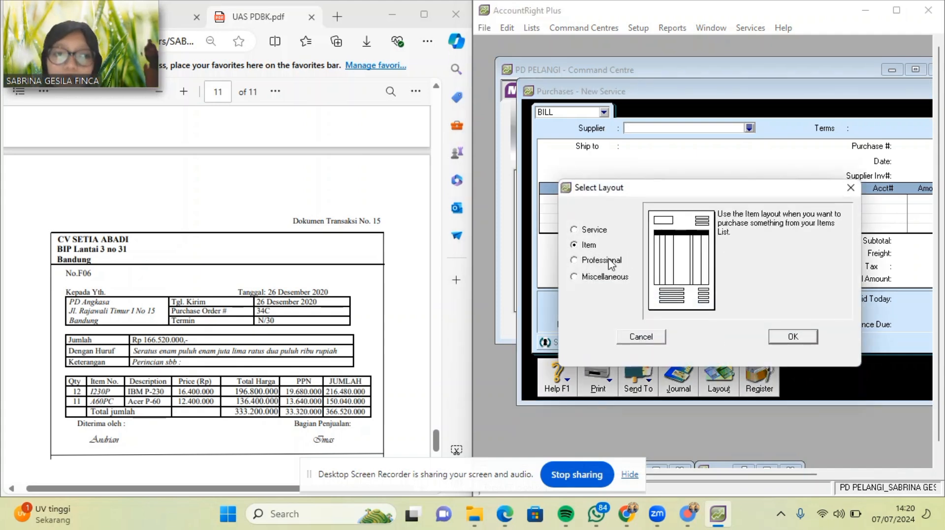
click(792, 337)
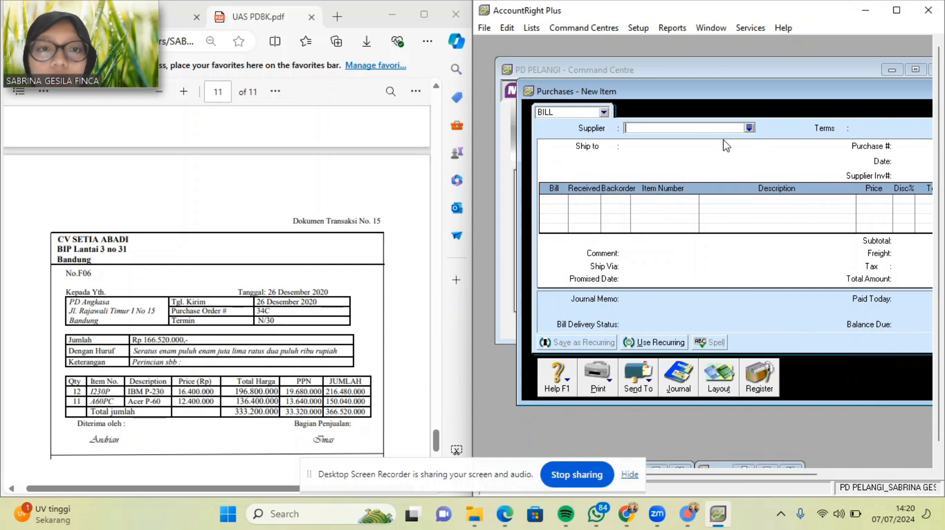
click(749, 127)
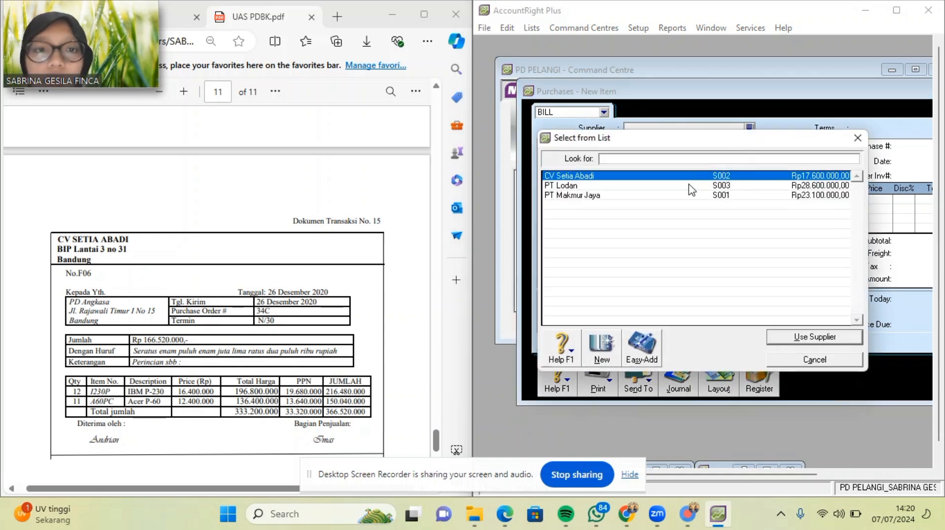
double_click(690, 176)
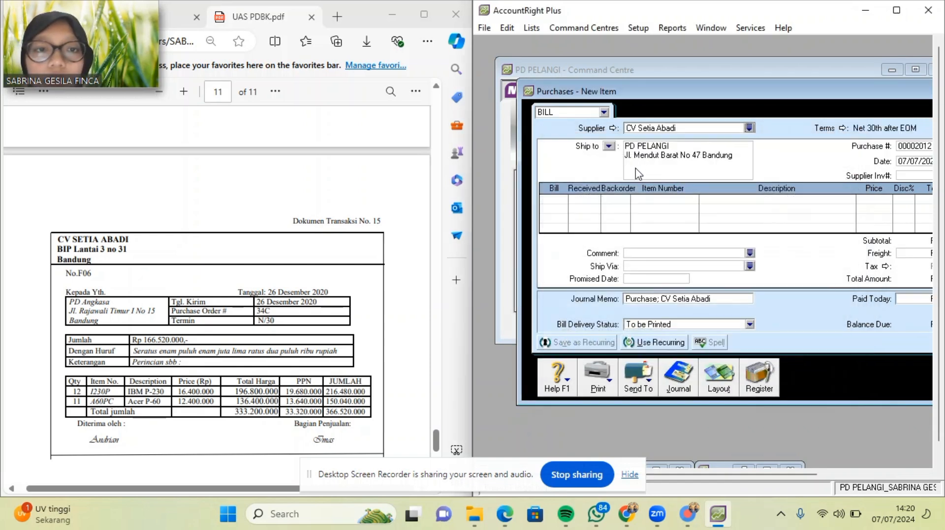
Enter line one: 12 units of item 1230P at 16,400,000.
click(561, 198)
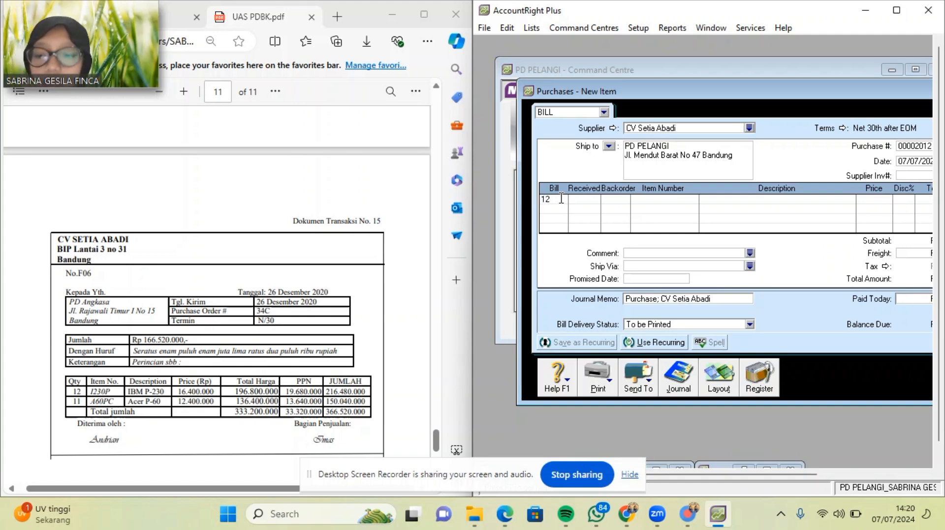
key(Tab)
key(Tab)
key(Tab)
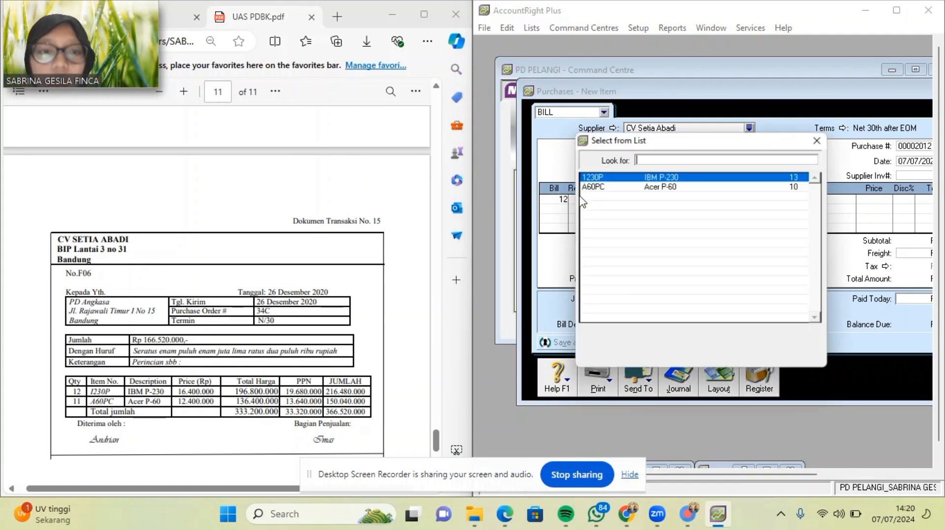
double_click(665, 177)
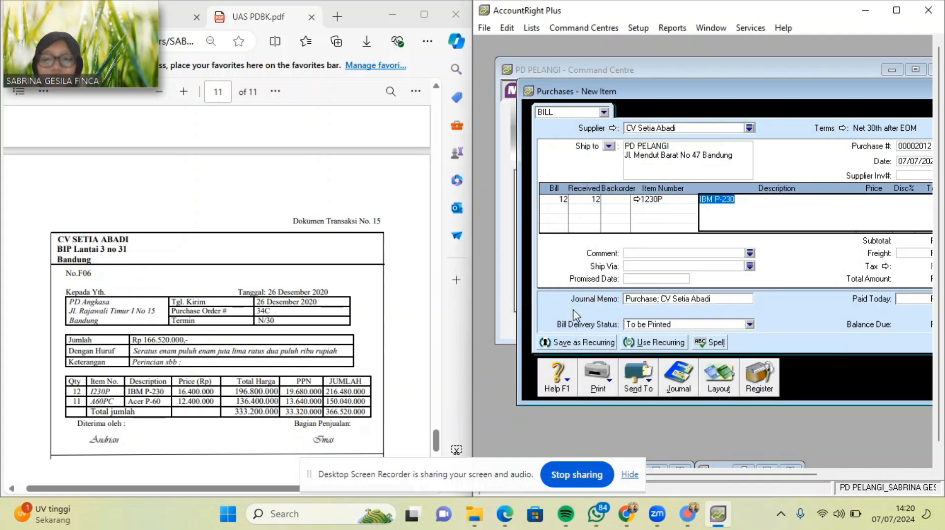
key(Tab)
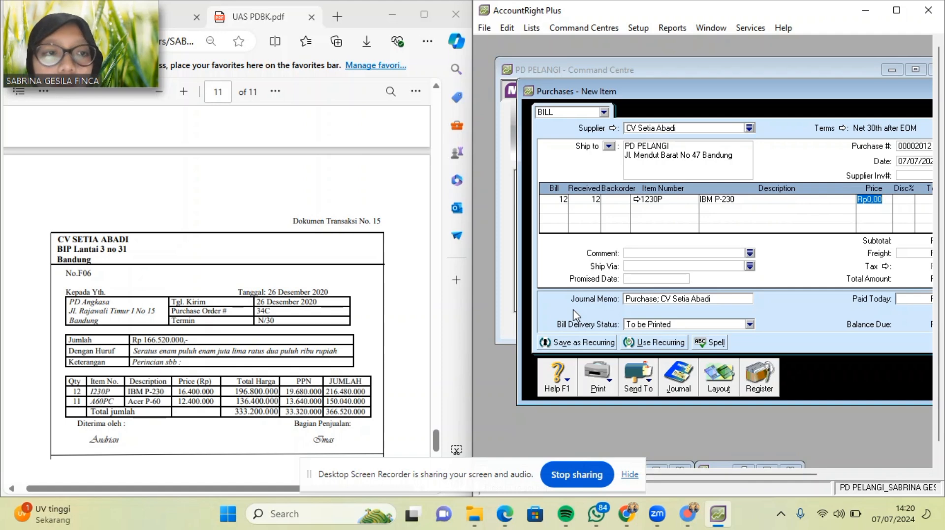
text(1)
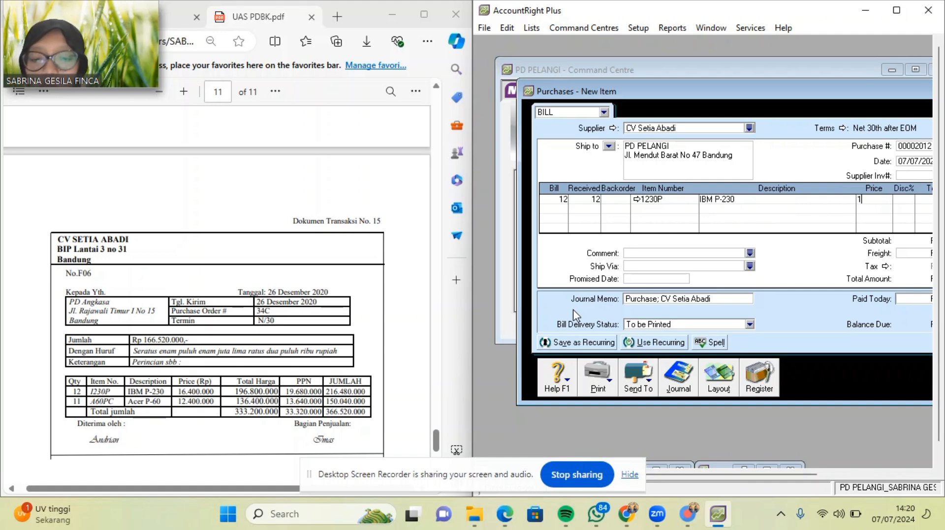
text(6400000)
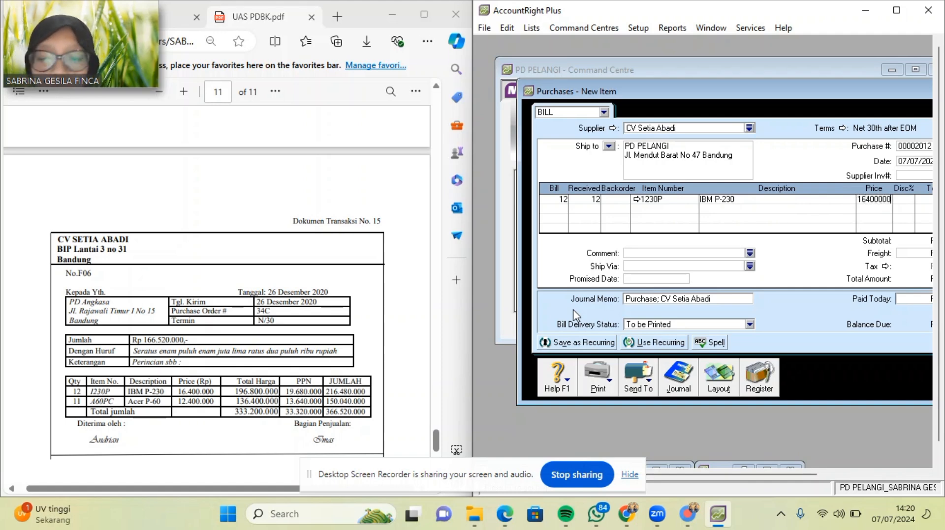
key(Tab)
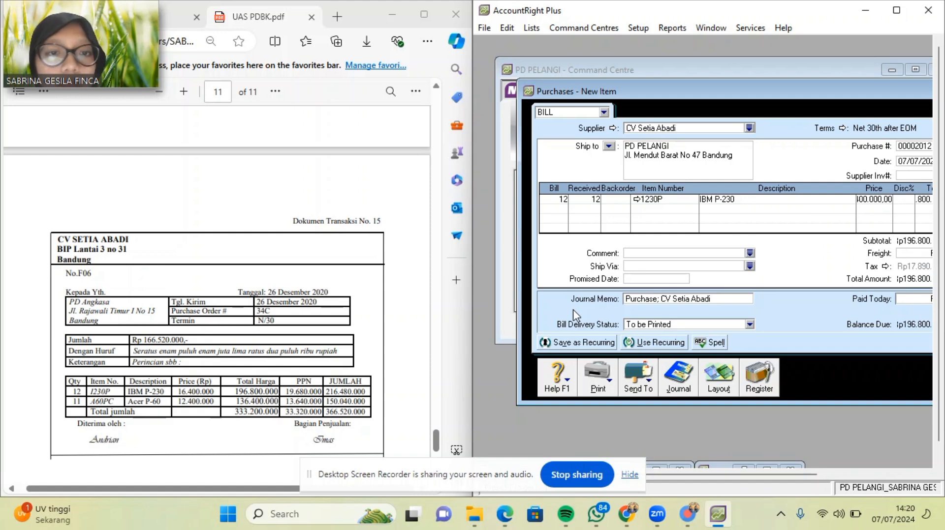
Enter line two: 11 units of A60PC Acer P-60 at 12,400,000.
click(552, 202)
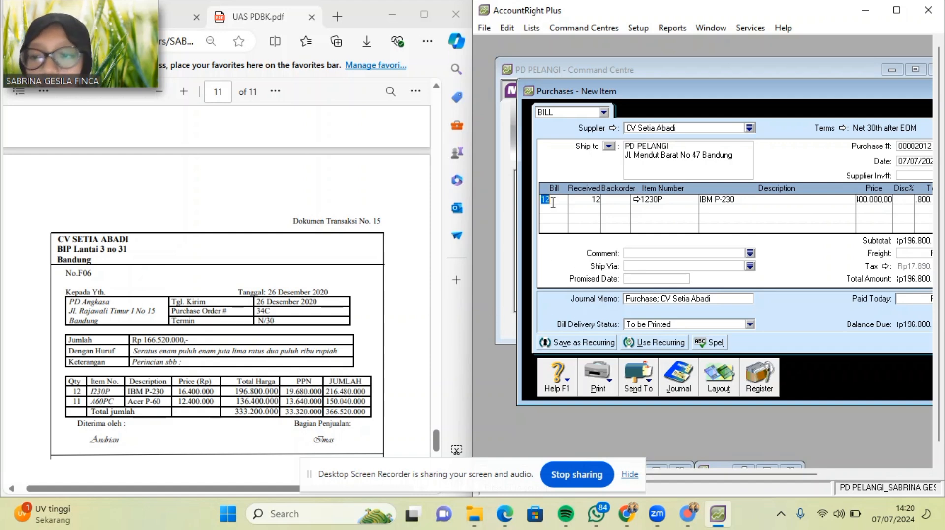
click(553, 209)
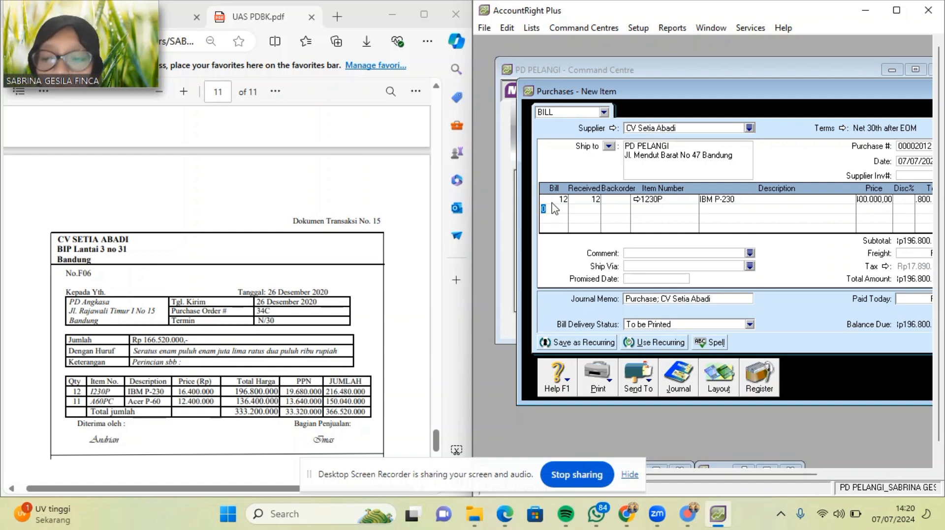
text(11)
key(Tab)
key(Tab)
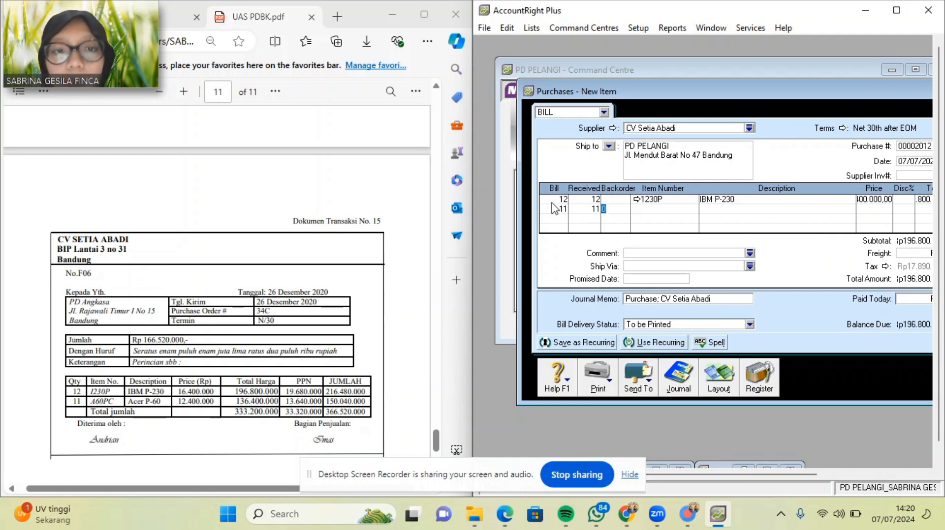
key(Tab)
key(Tab)
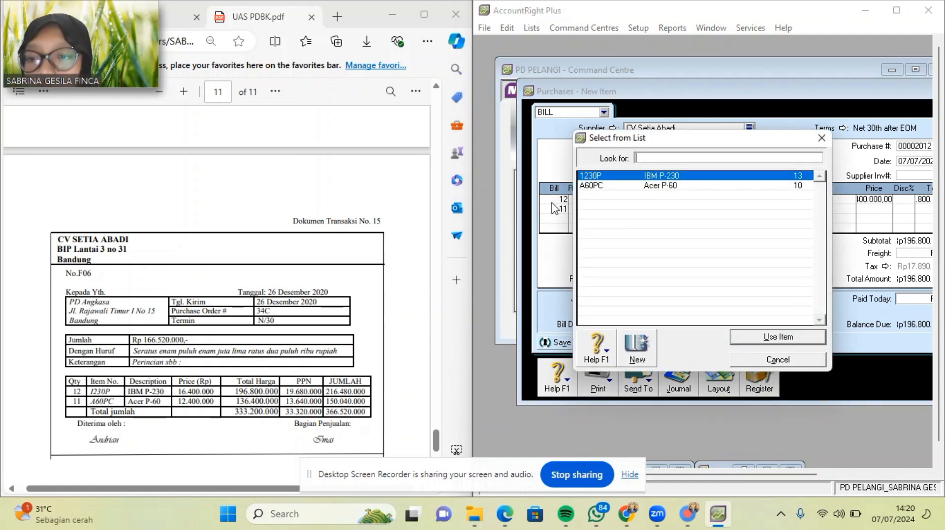
double_click(636, 188)
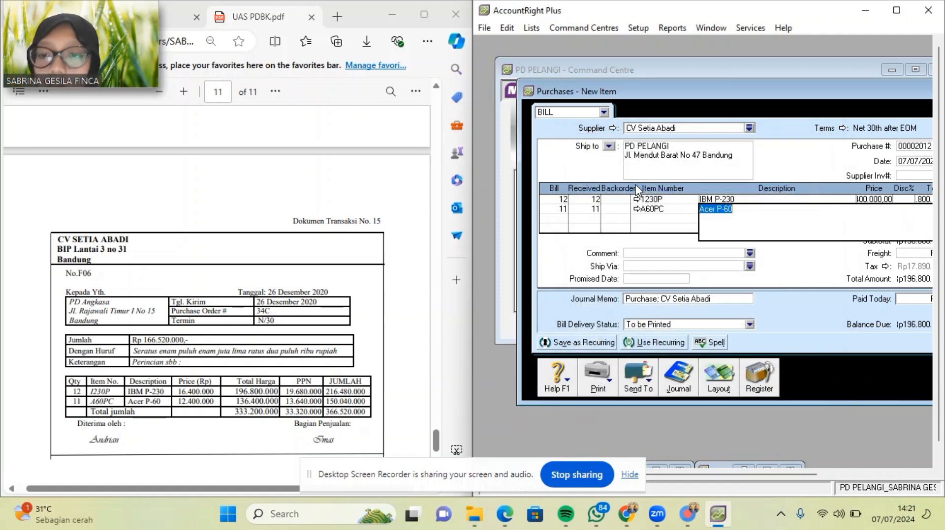
key(Tab)
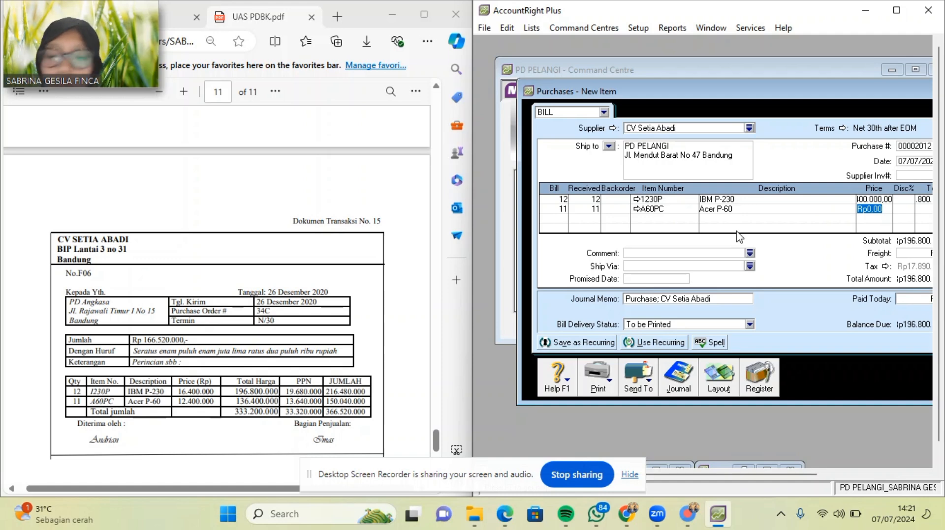
text(12400)
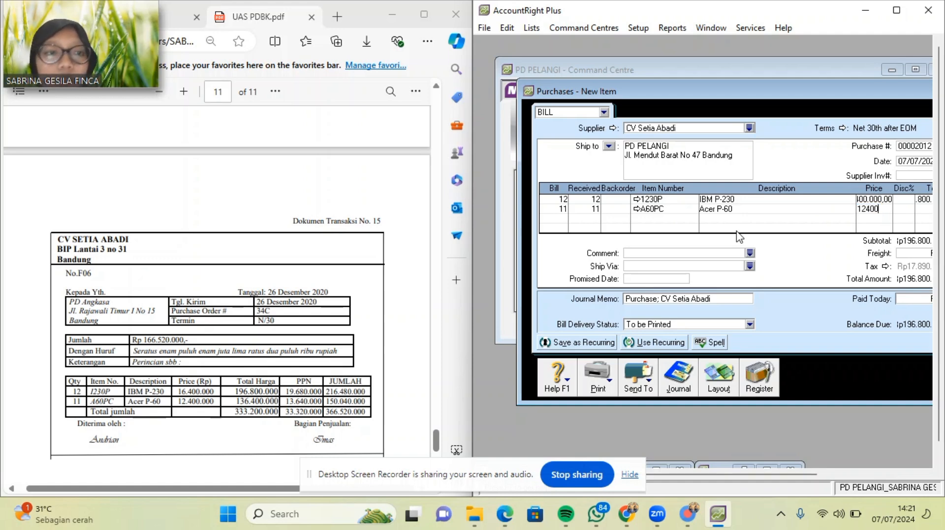
text(000)
key(Tab)
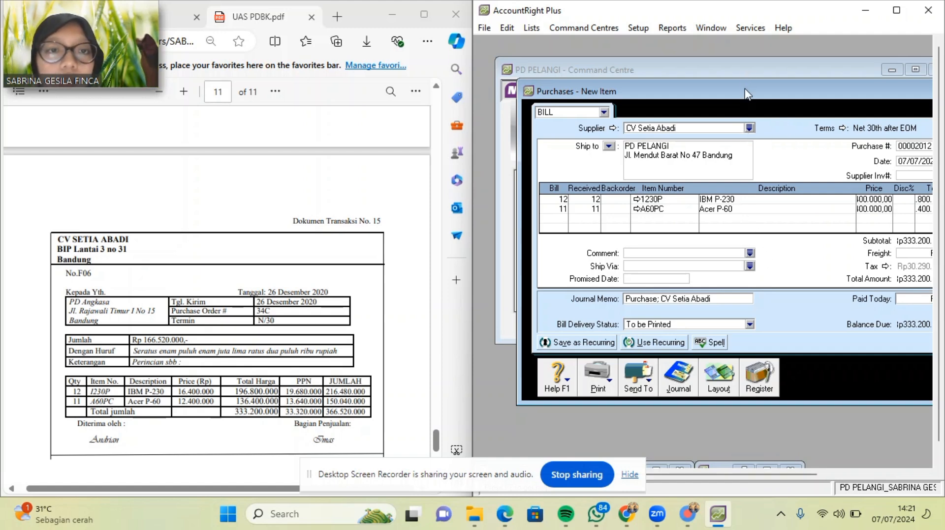
drag(748, 93, 667, 88)
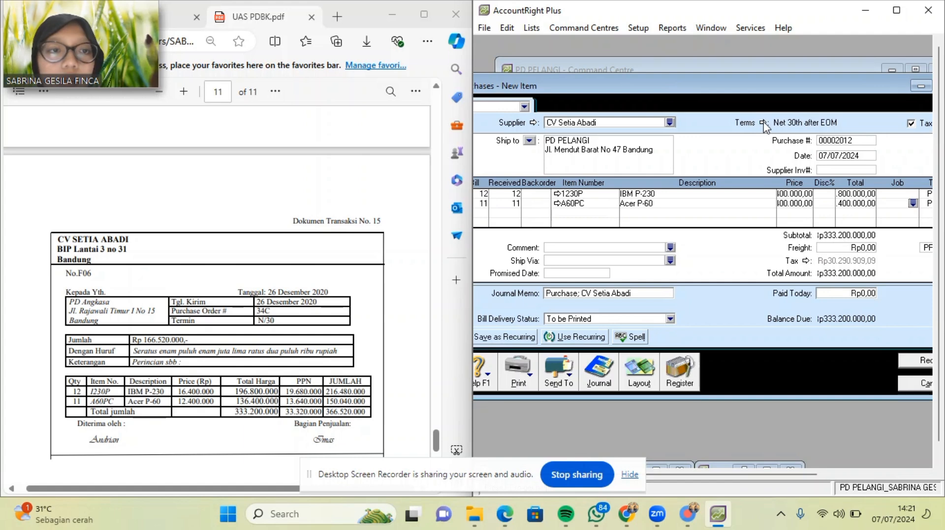
Set the bill's payment terms to C.O.D. and make it tax-exclusive.
click(763, 123)
click(830, 165)
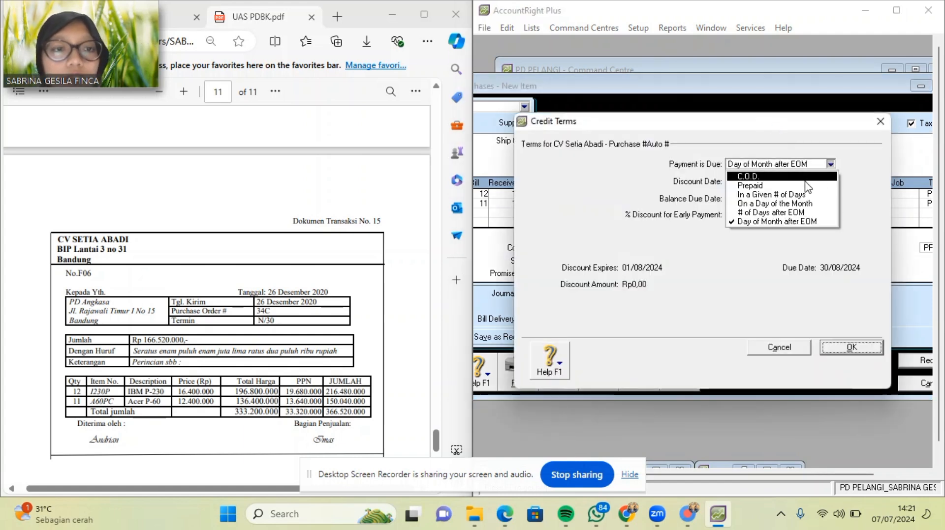
click(802, 177)
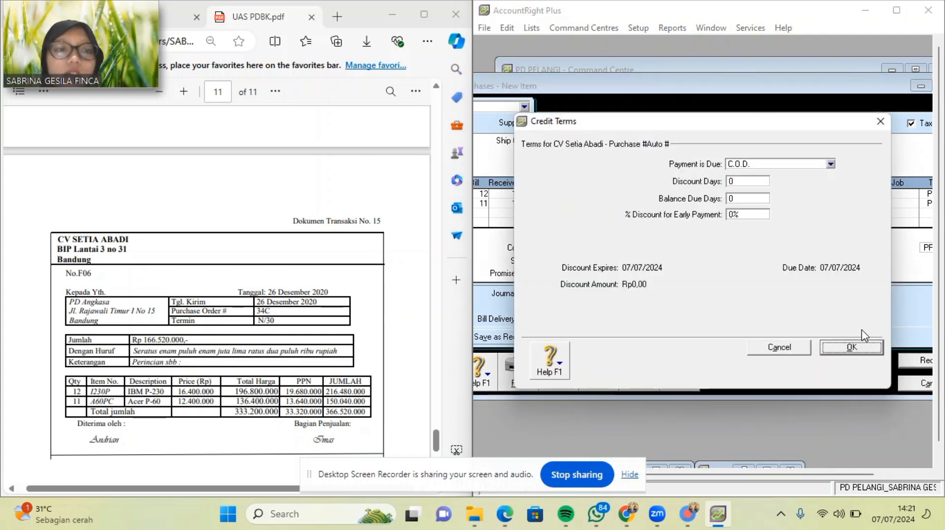
click(853, 347)
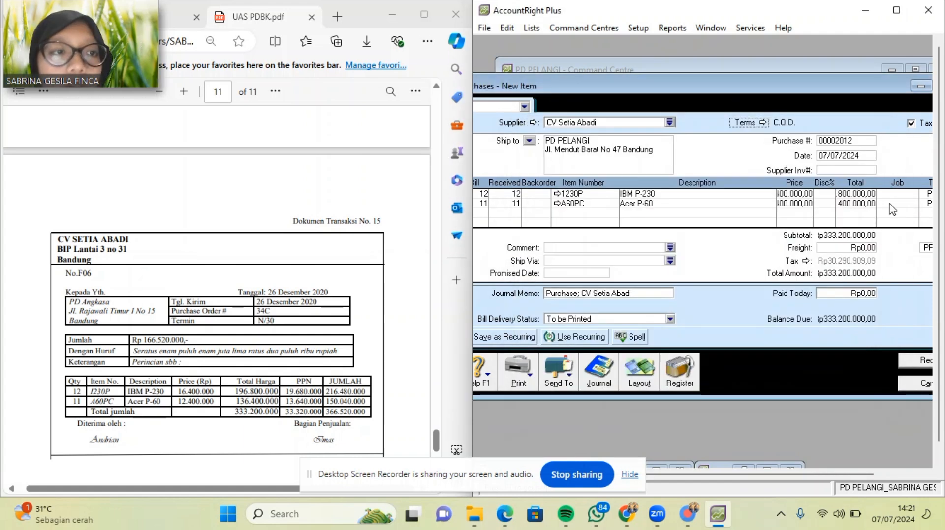
click(912, 124)
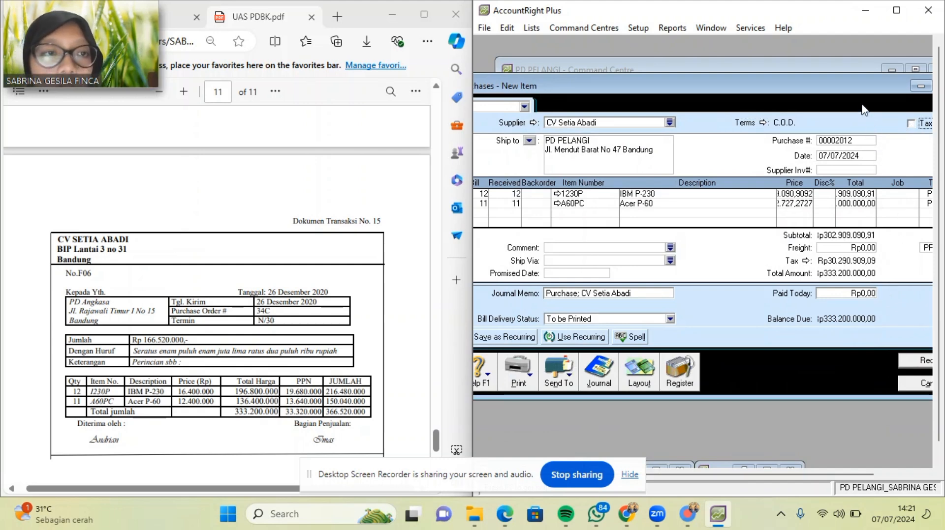
Re-enter prices 16,400,000 for 1230P and 12,400,000 for A60PC.
drag(854, 87, 802, 94)
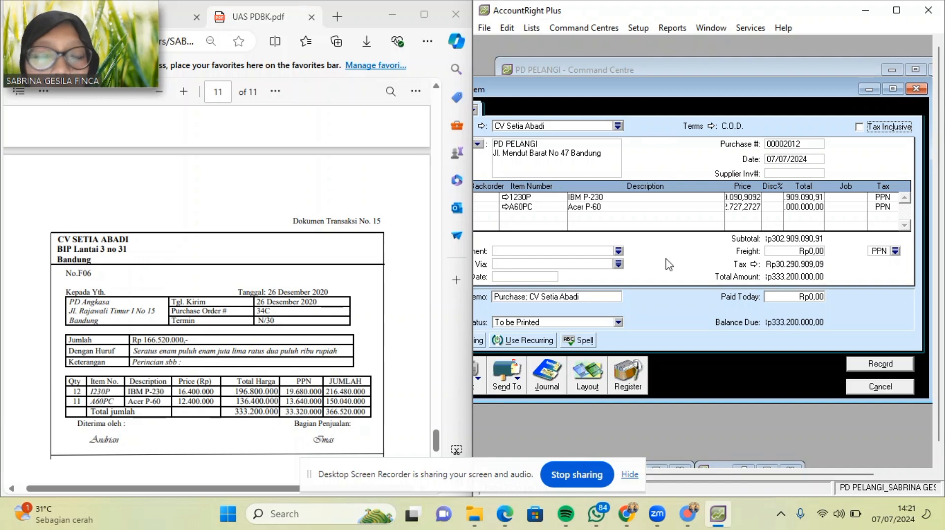
click(738, 197)
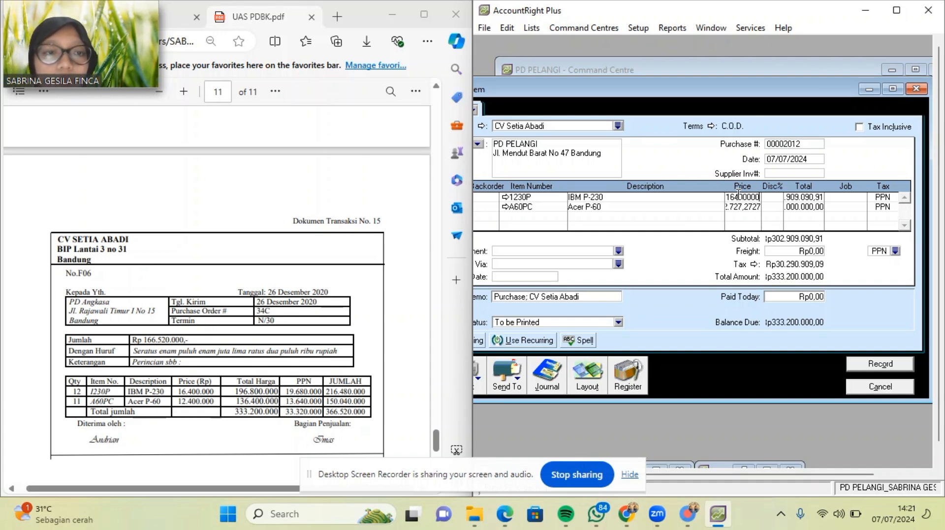
key(Tab)
click(742, 207)
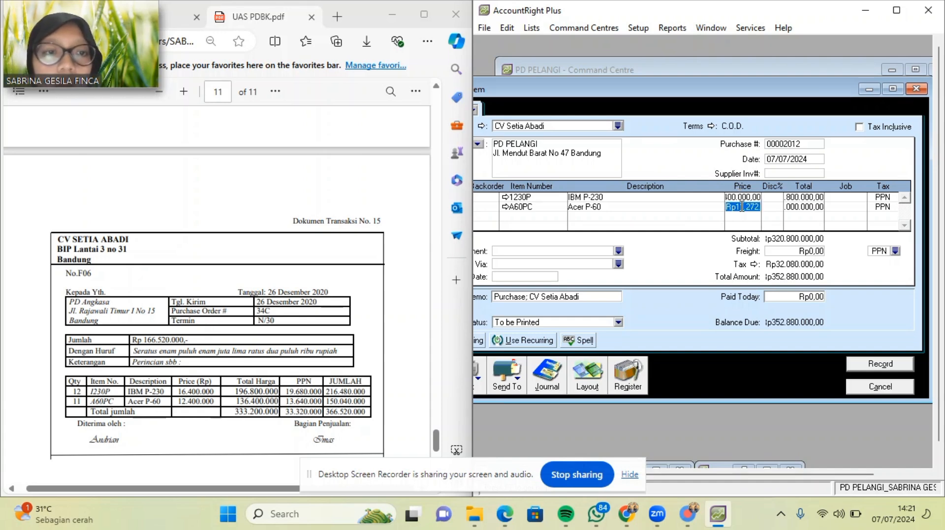
text(12400000)
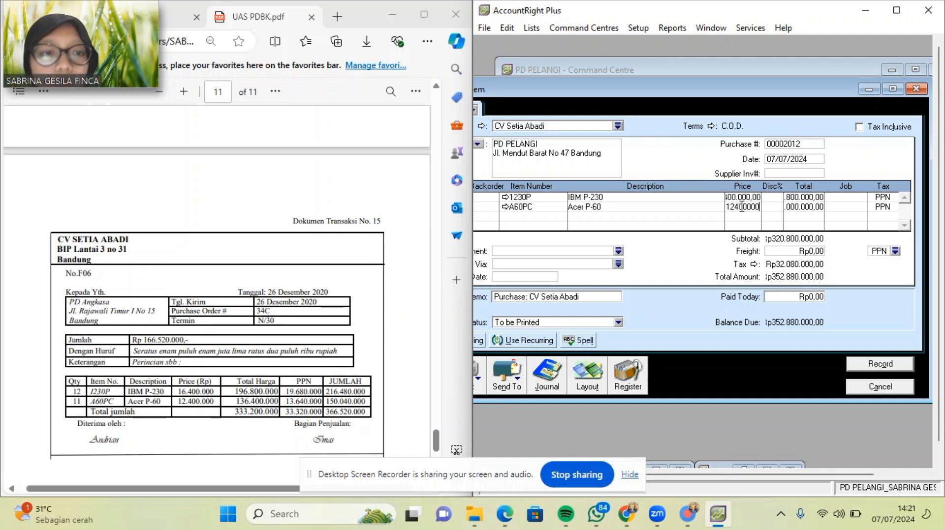
key(Tab)
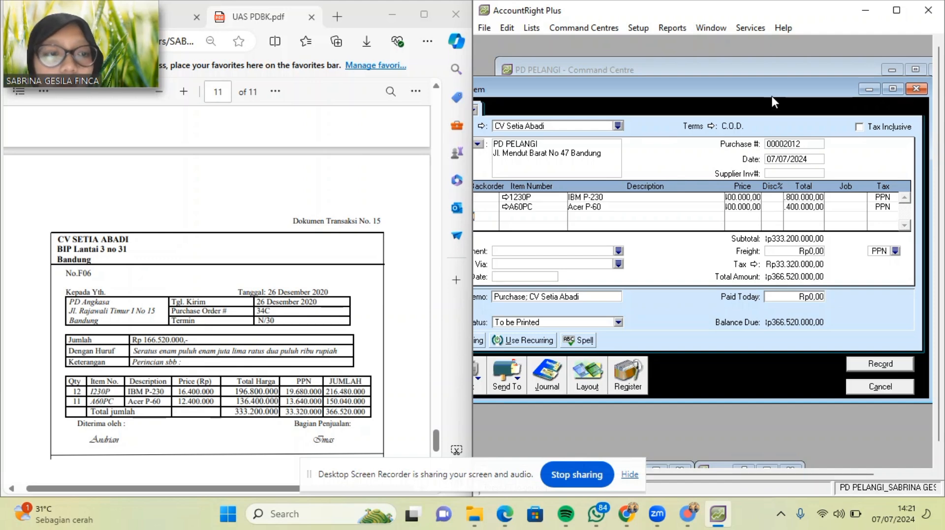
Set the bill date to 26/12/2020 and the purchase number to F06.
click(804, 159)
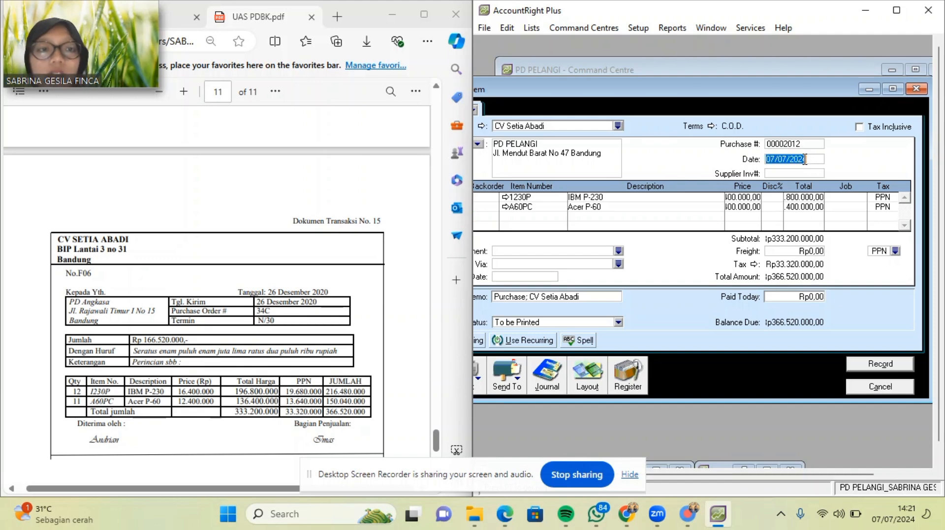
key(BackSpace)
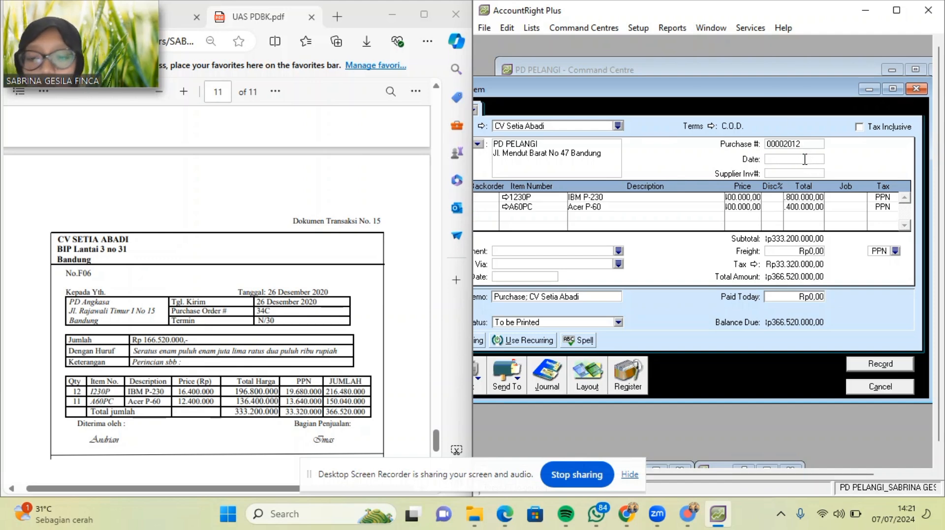
text(26/12)
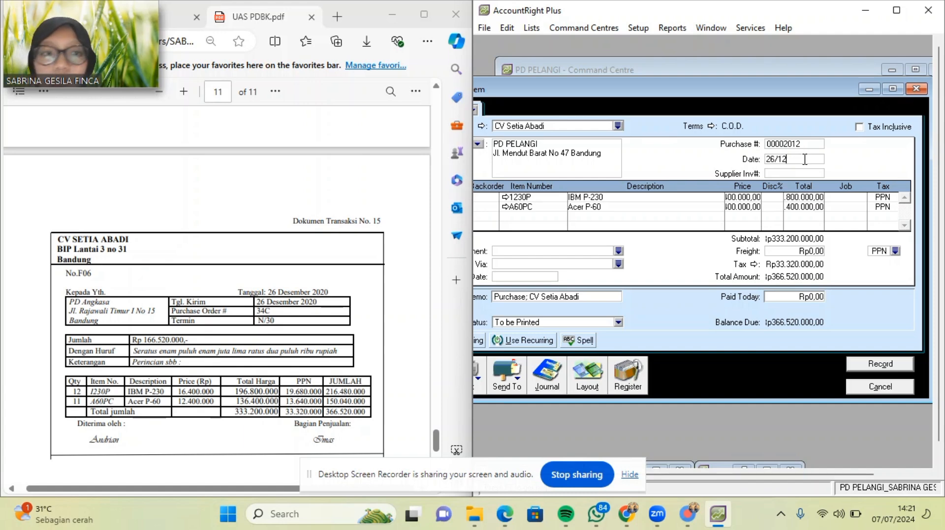
text(/2020)
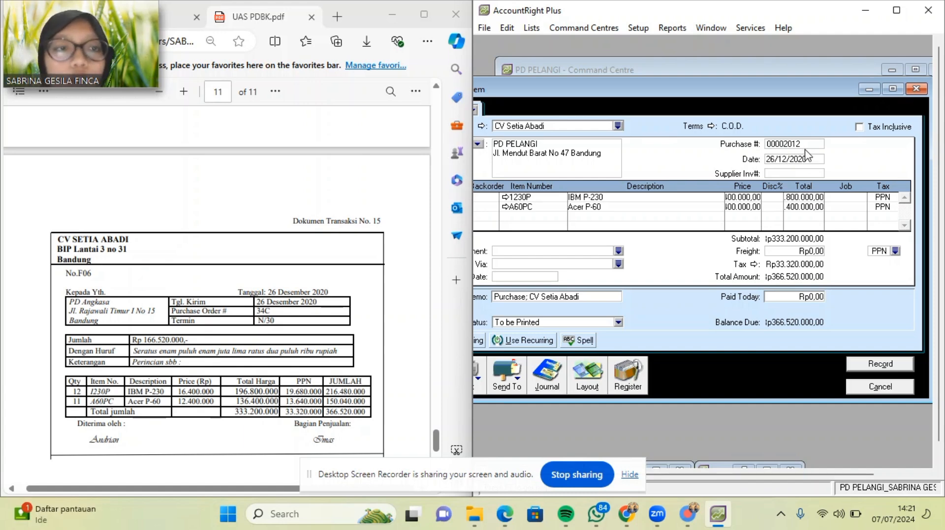
click(806, 142)
key(BackSpace)
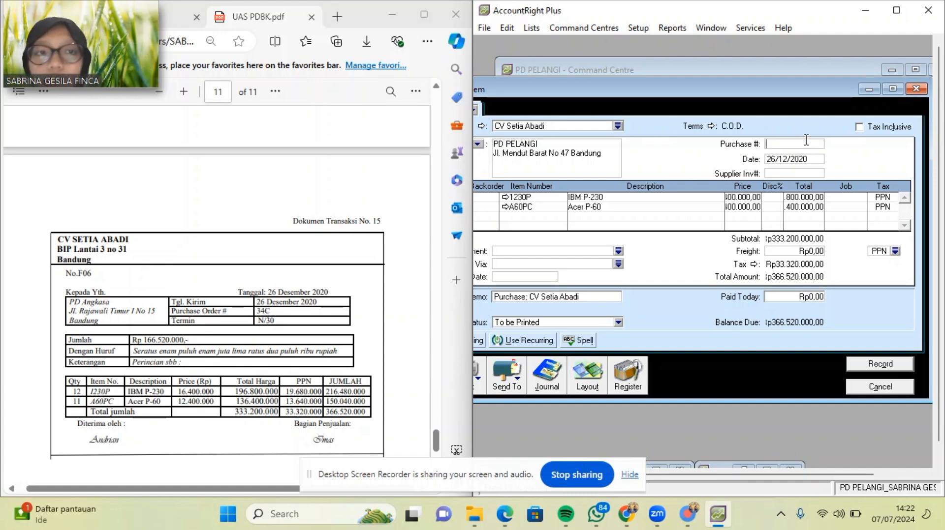
click(80, 275)
drag(90, 275, 95, 274)
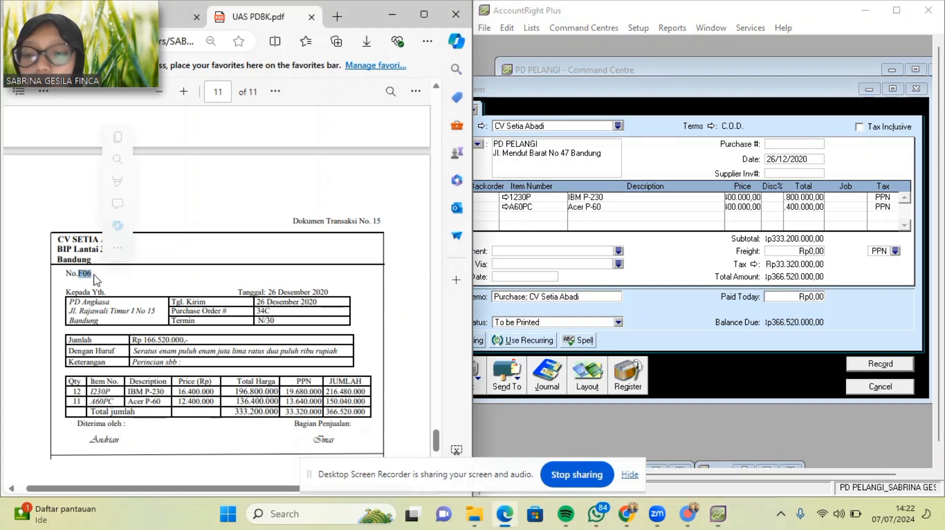
click(776, 144)
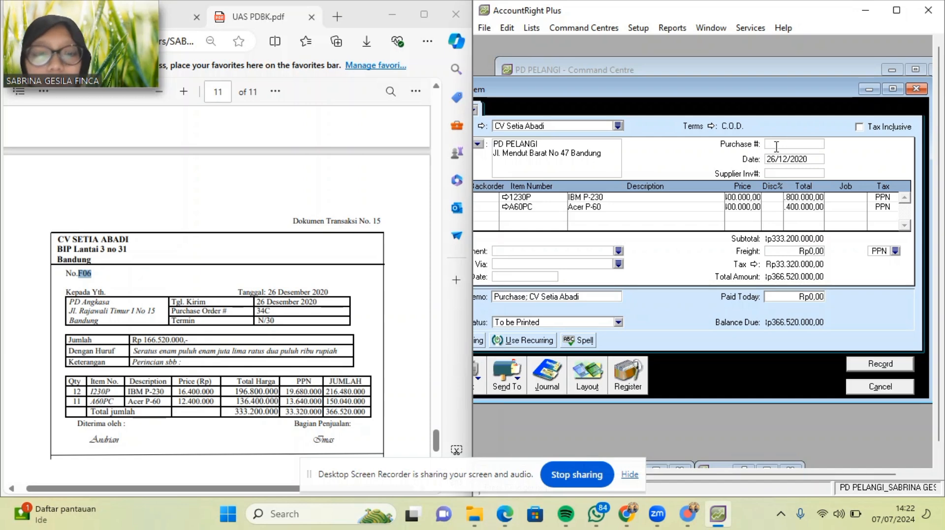
text(F0)
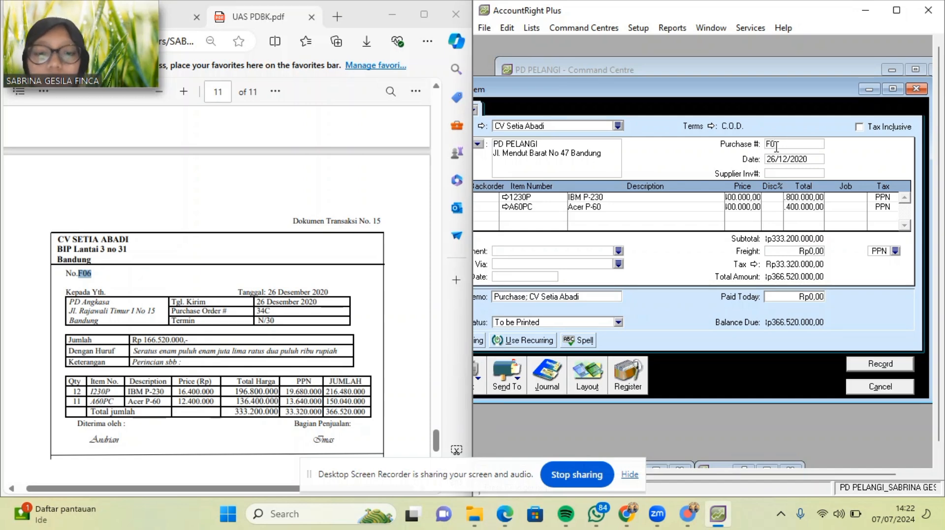
text(6)
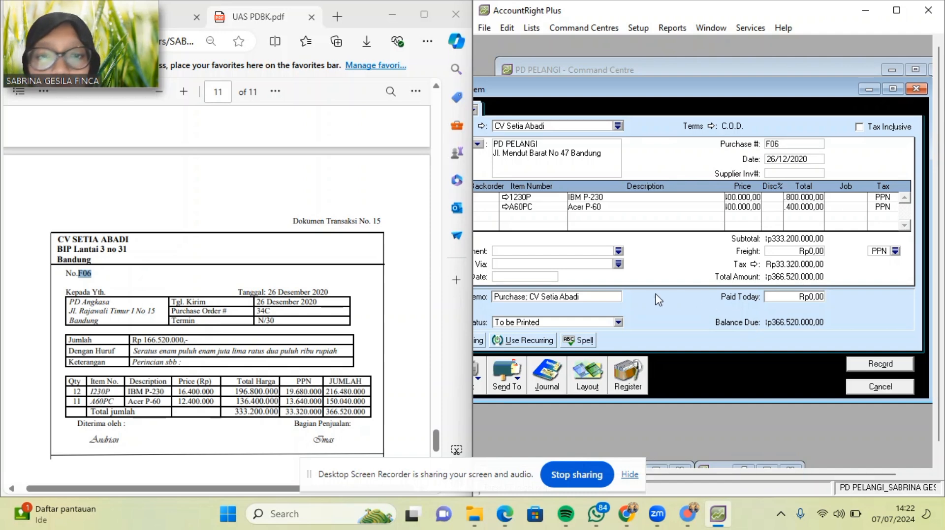
Record the Rp366,520,000 bill, keeping the PPN tax code at the warning.
click(879, 364)
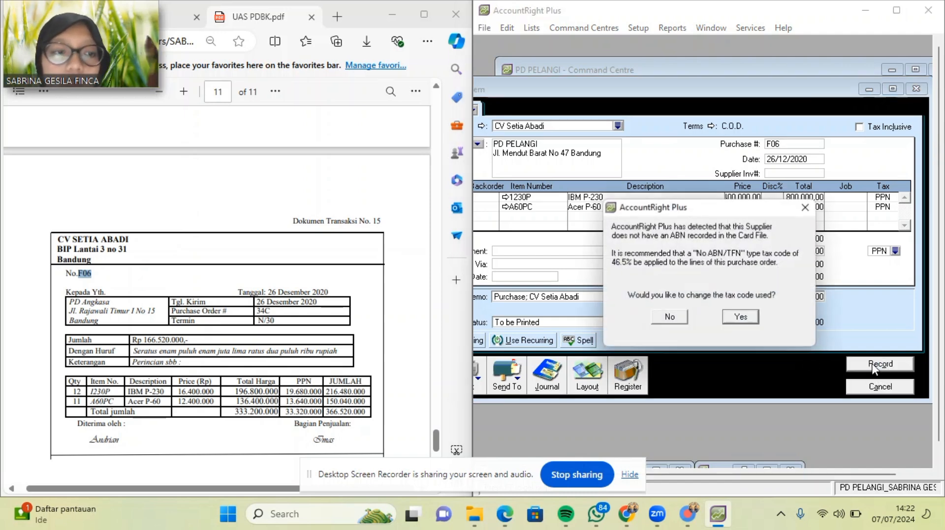
click(746, 318)
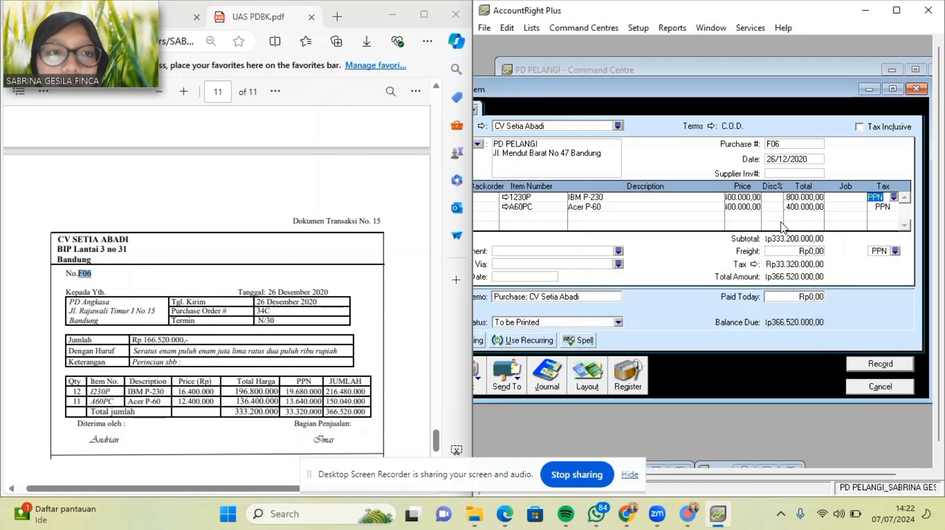
click(880, 365)
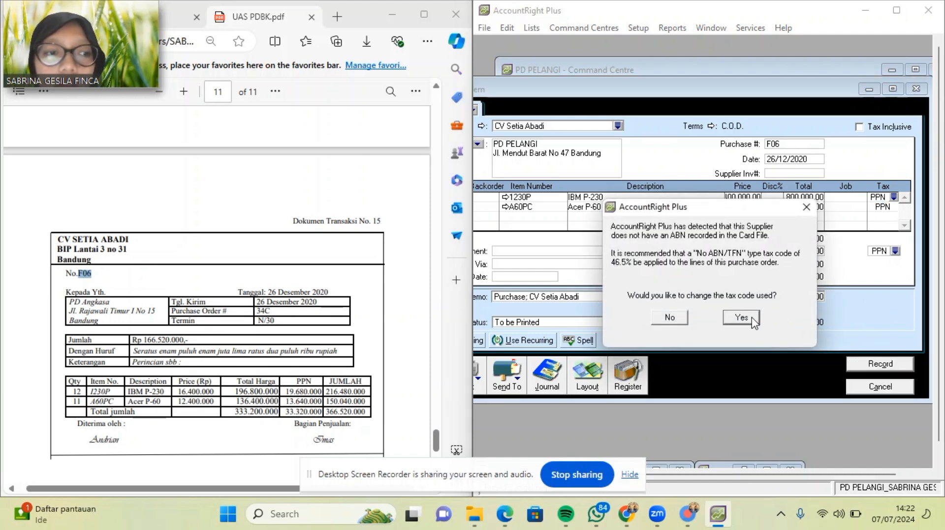
click(669, 318)
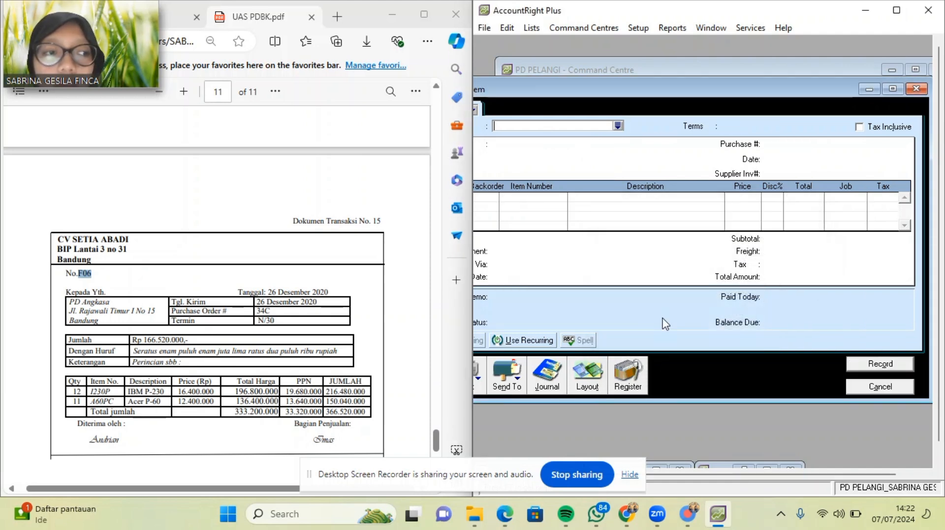
Close the blank purchase form and open the Company Data Auditor from Accounts.
click(868, 90)
click(530, 142)
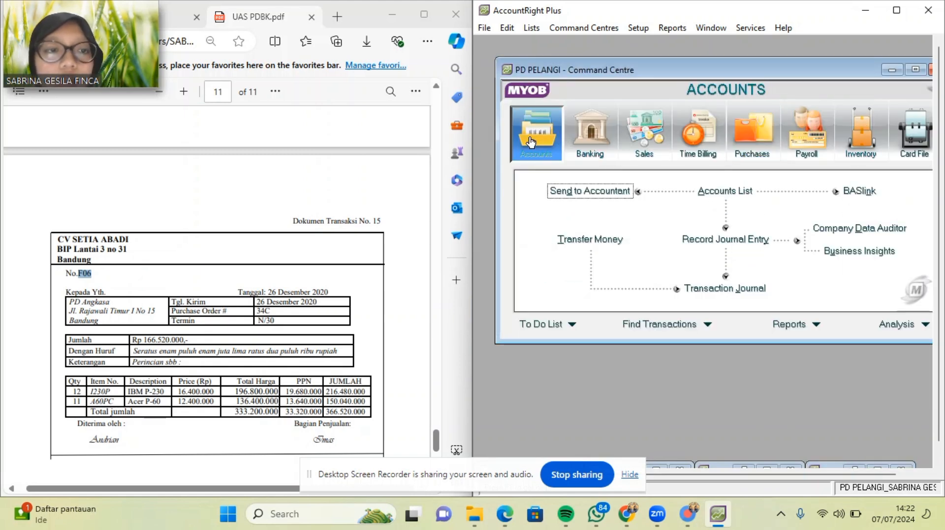
click(884, 229)
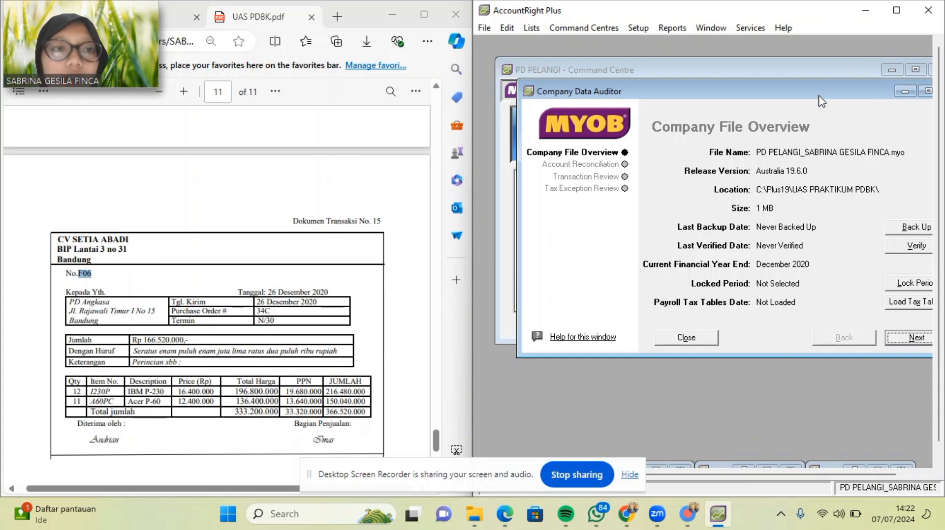
drag(820, 93, 779, 90)
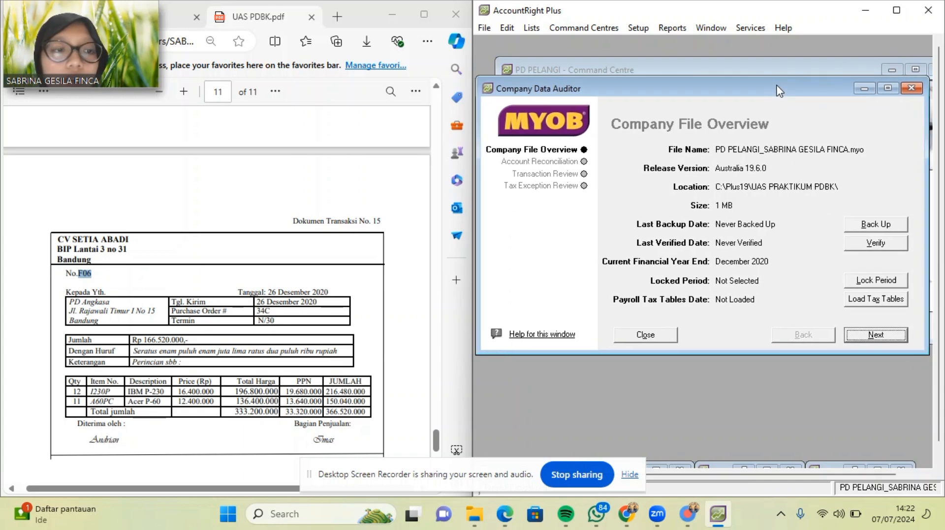
Run the transaction review from 01/01/2020 to end date 31/12/2020.
click(884, 339)
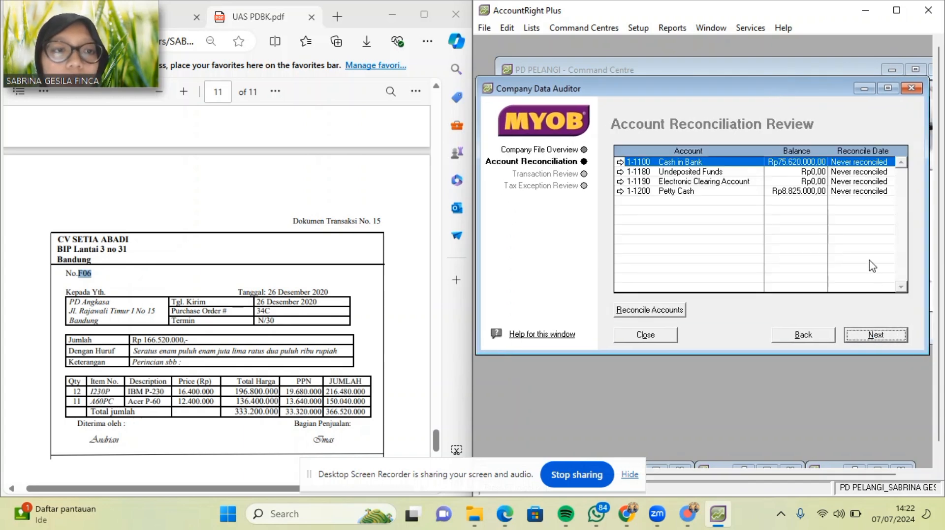
click(869, 339)
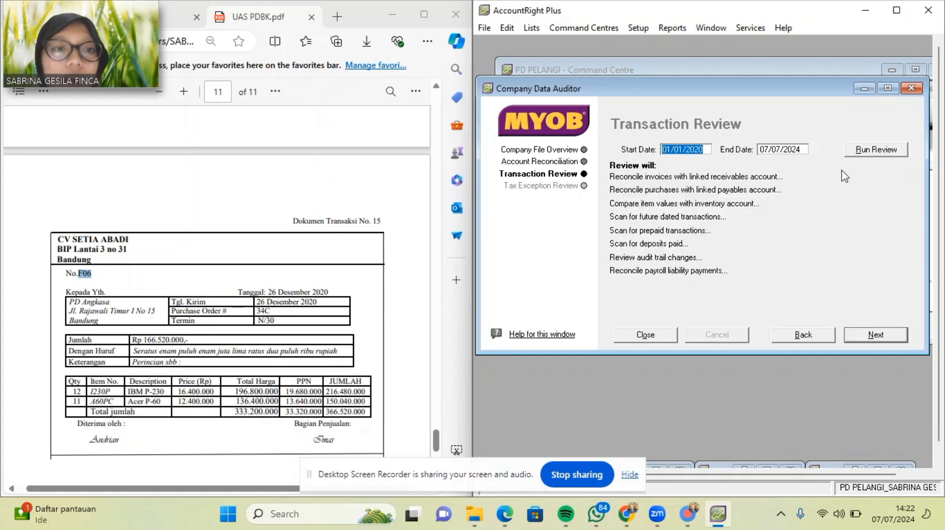
click(798, 150)
key(BackSpace)
text(3)
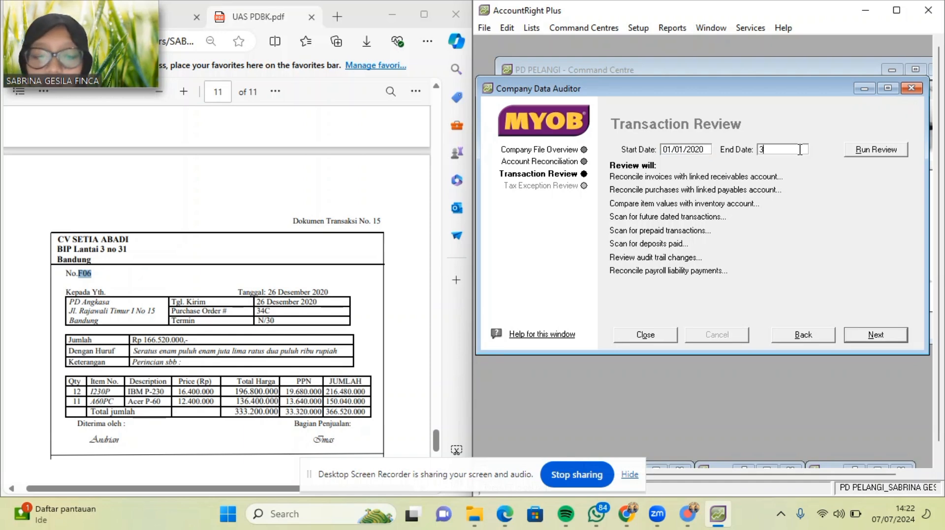
text(1/12)
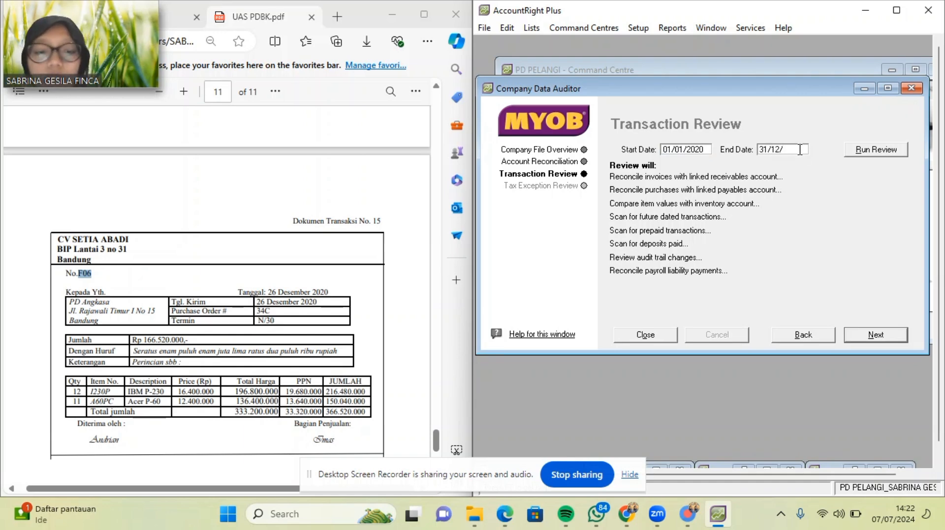
text(/2020)
click(874, 151)
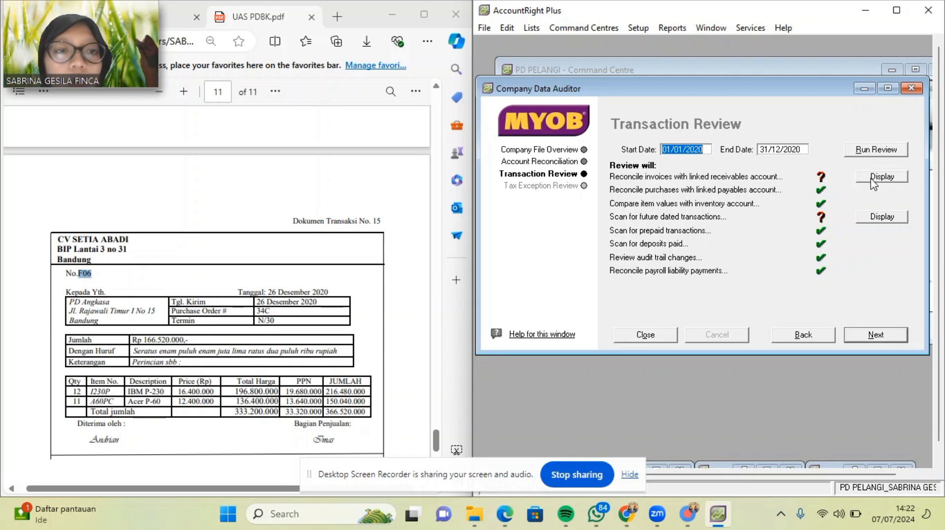
Display the flagged future-dated invoice and place AccountRight beside the PDF.
click(879, 177)
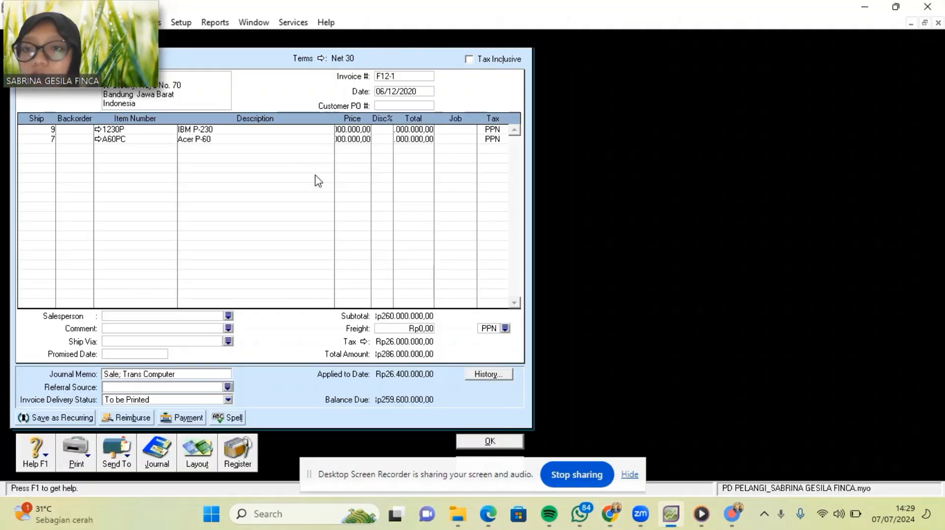
drag(77, 21, 798, 27)
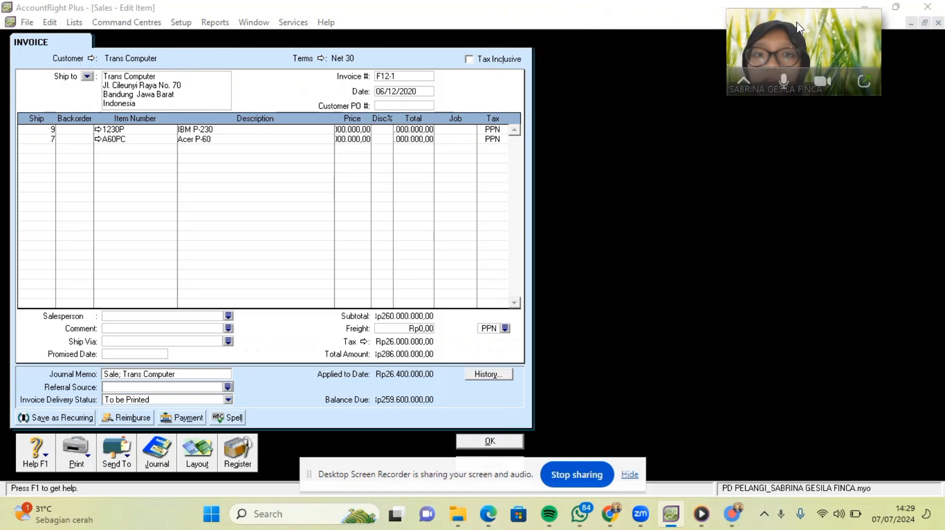
mouse_move(904, 7)
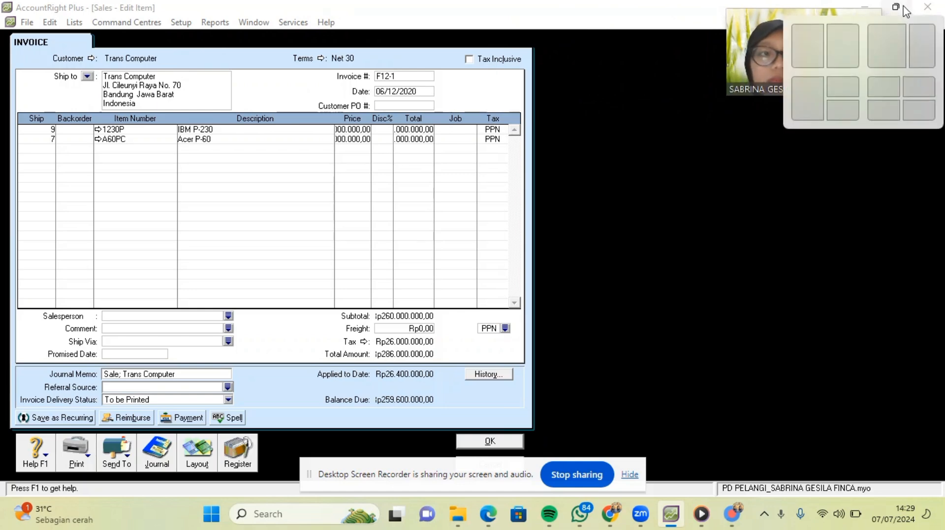
click(849, 51)
drag(846, 39, 131, 24)
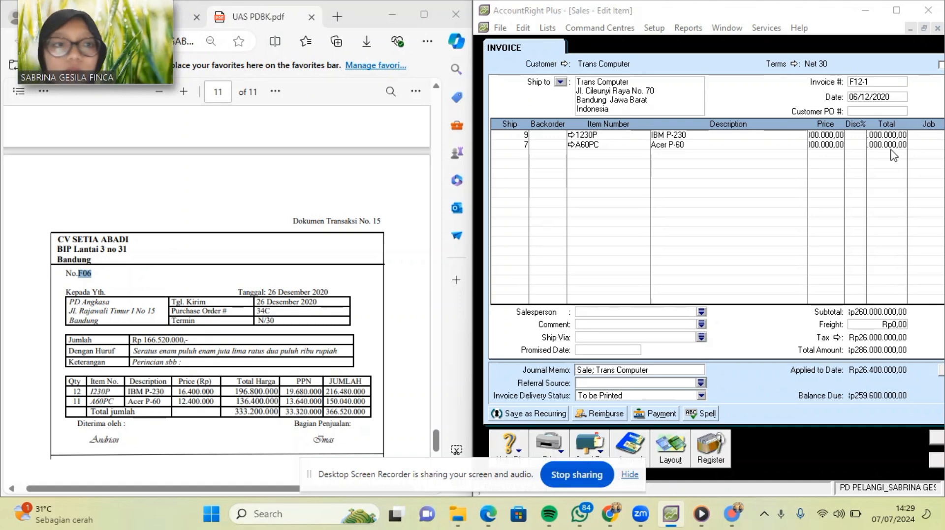
scroll(375, 239, up, 10)
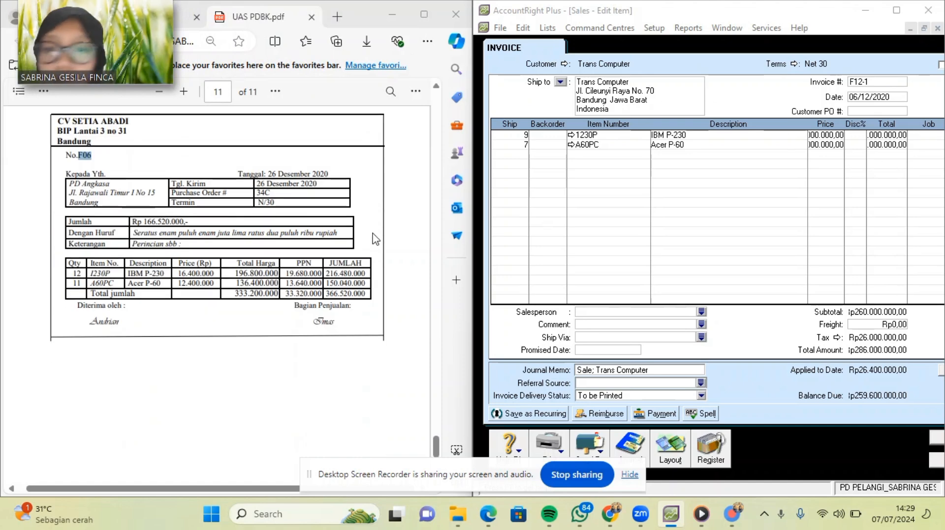
scroll(375, 239, up, 8)
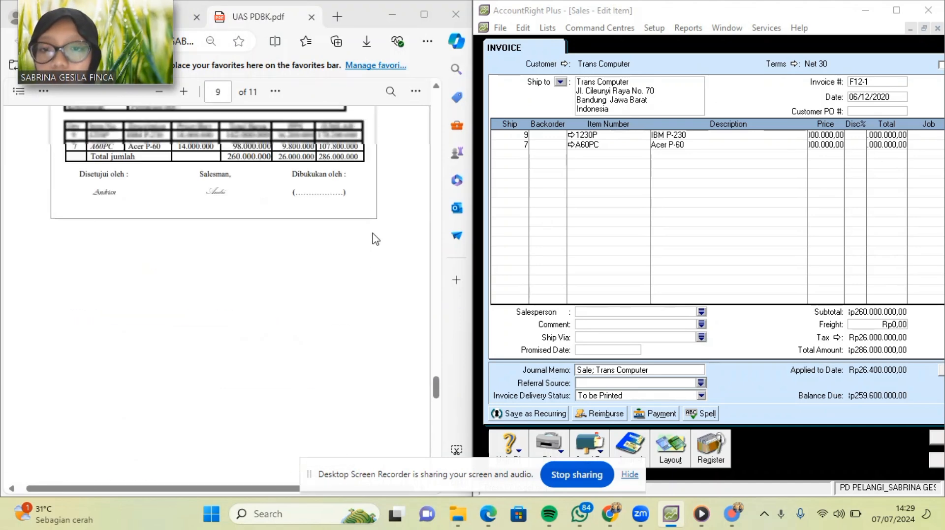
scroll(375, 240, up, 1)
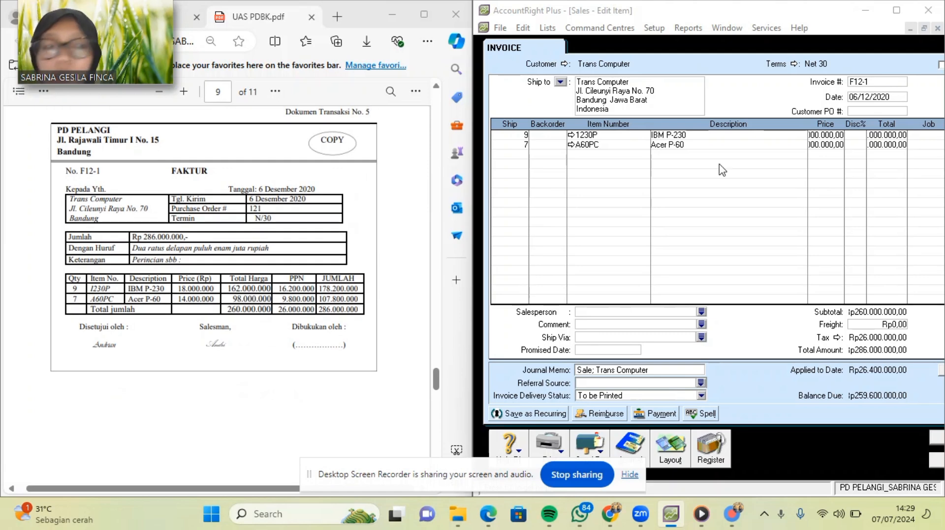
Re-record invoice F12-1, confirm overwriting, and minimise the new blank sale.
click(852, 67)
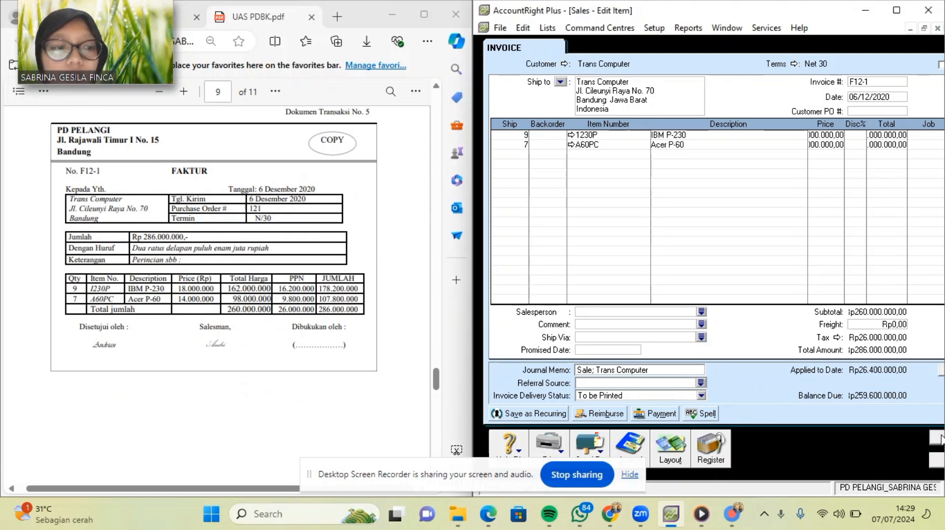
click(938, 438)
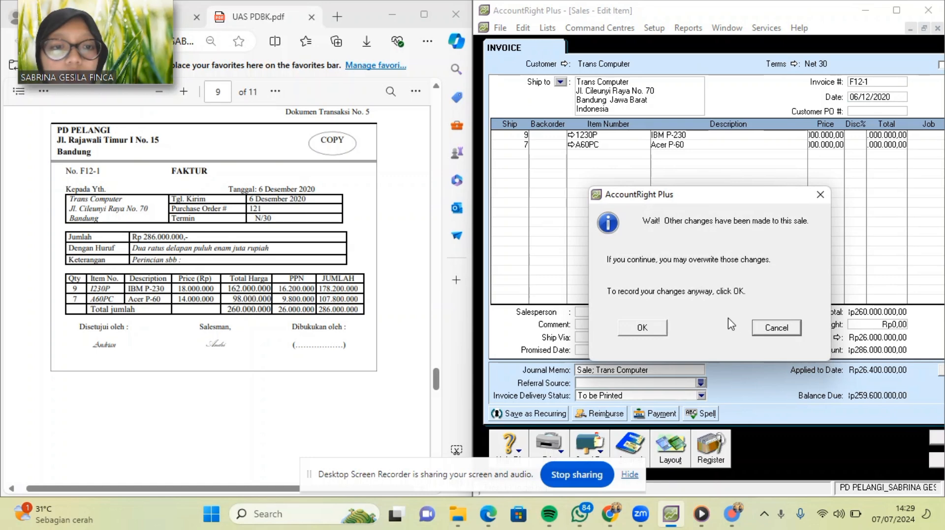
click(641, 329)
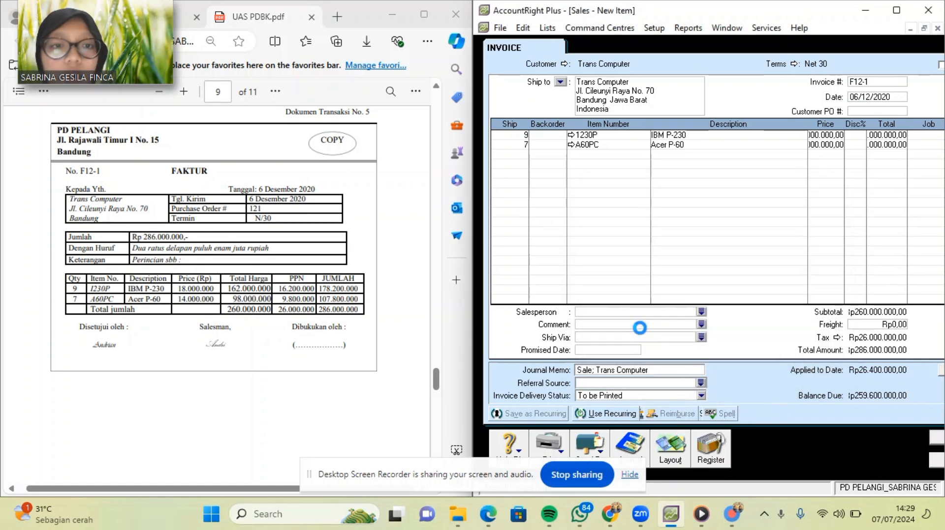
click(909, 29)
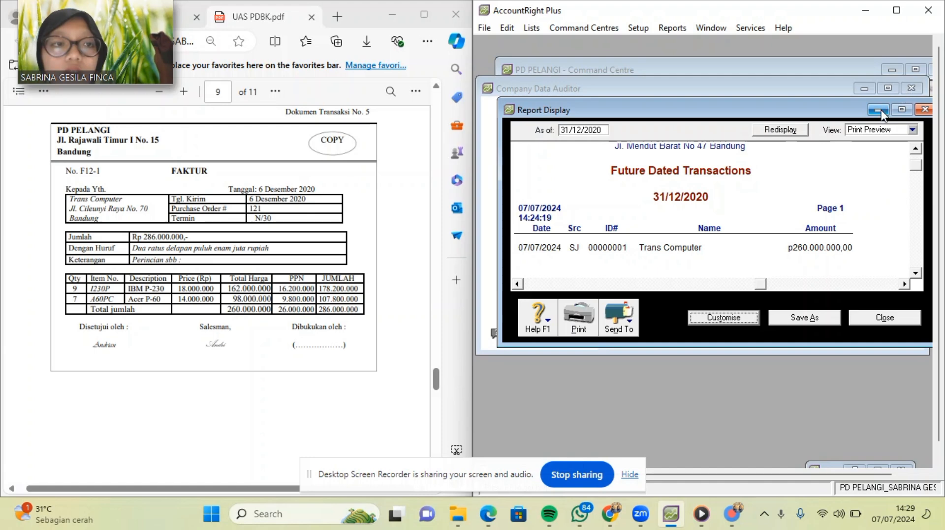
Close the future dated transactions report and rerun the transaction review until it passes.
click(925, 110)
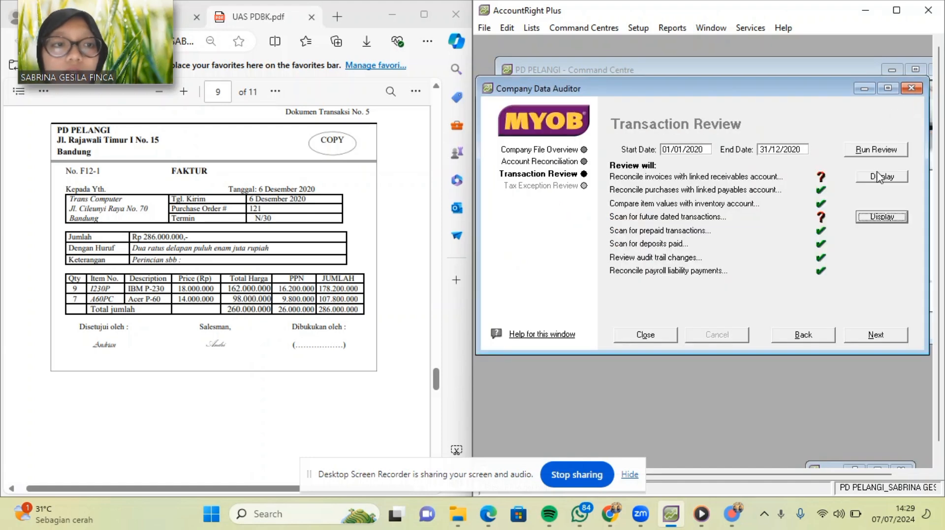
click(877, 151)
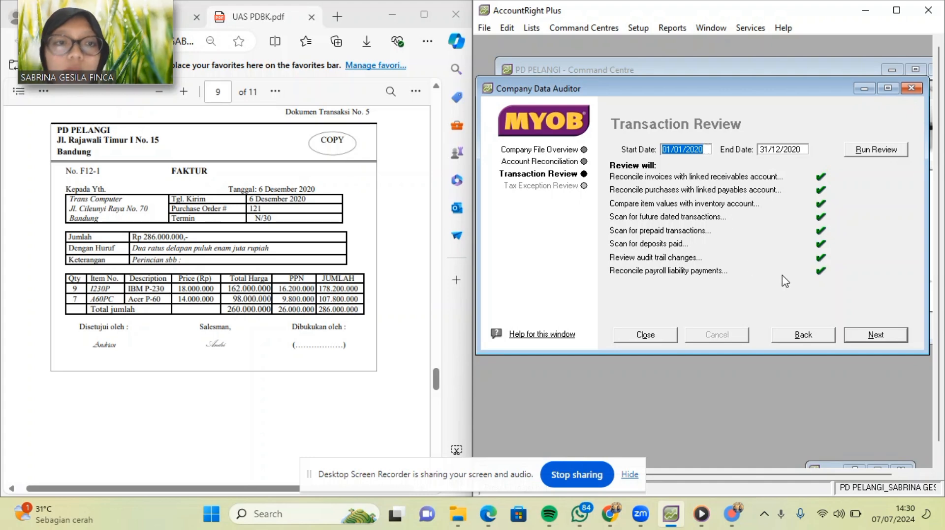
click(875, 336)
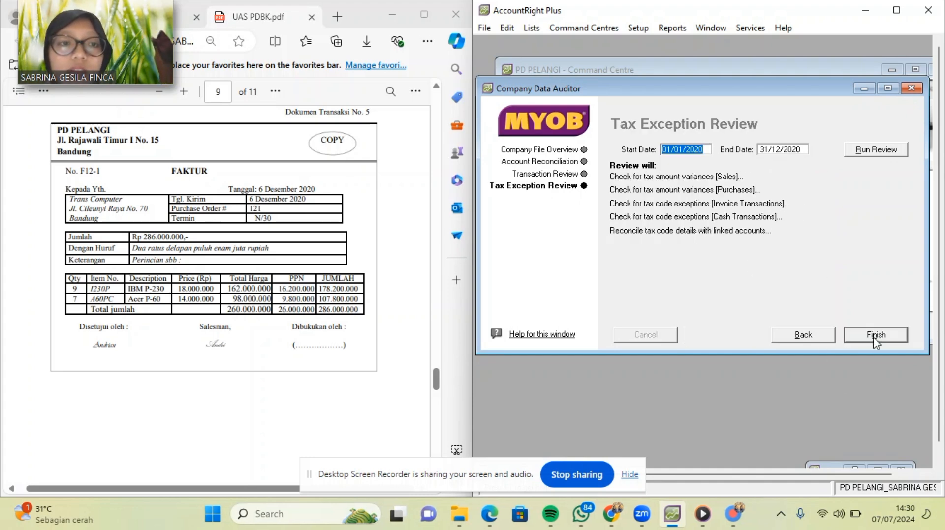
Run the tax exception review and finish the audit without printing the summary.
click(876, 150)
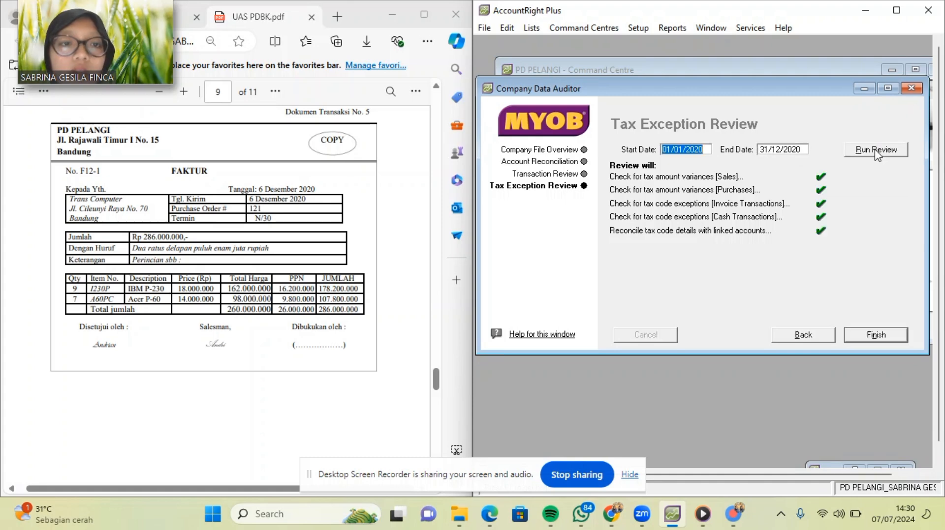
click(876, 335)
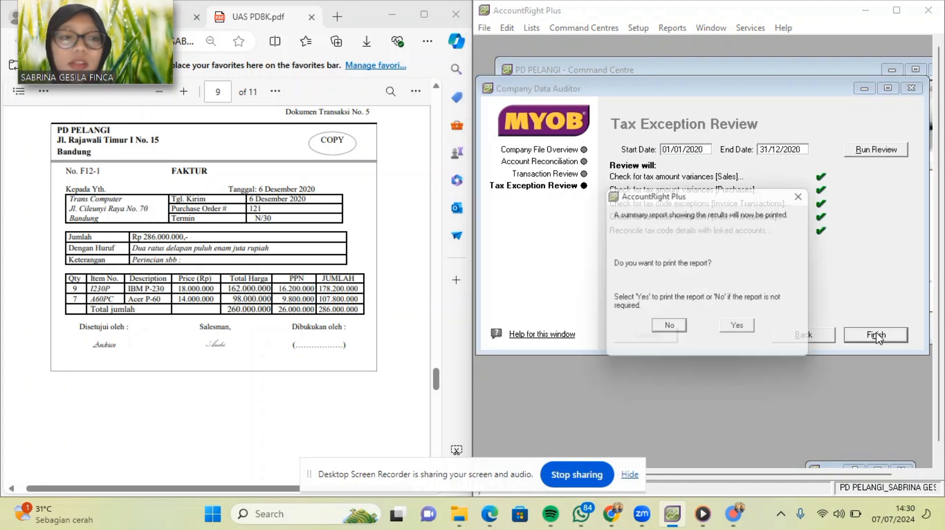
click(669, 330)
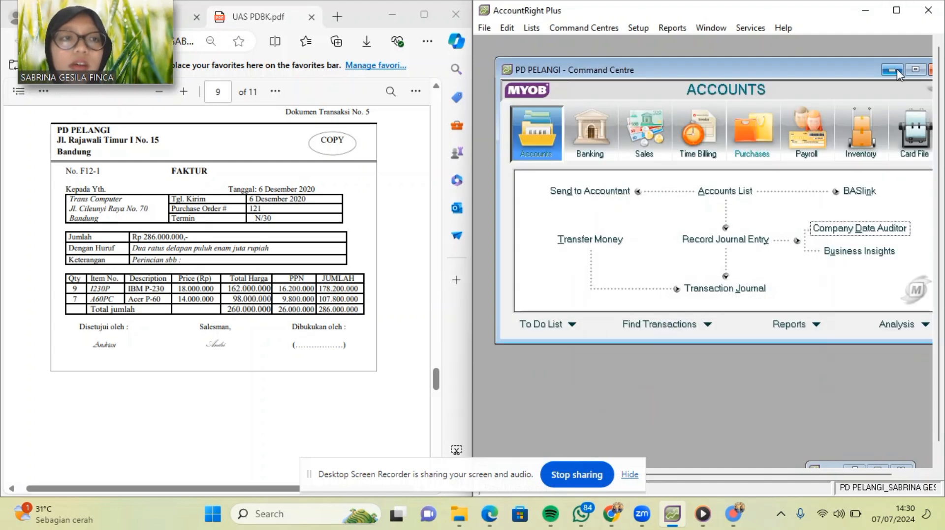
Quit AccountRight with No Report and no backup, then restore the Zoom meeting window.
drag(858, 72, 840, 65)
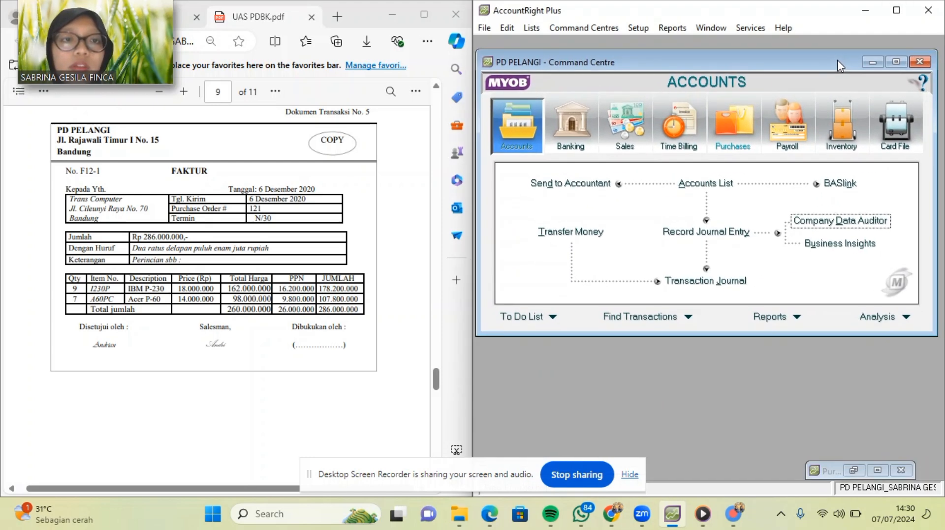
click(940, 10)
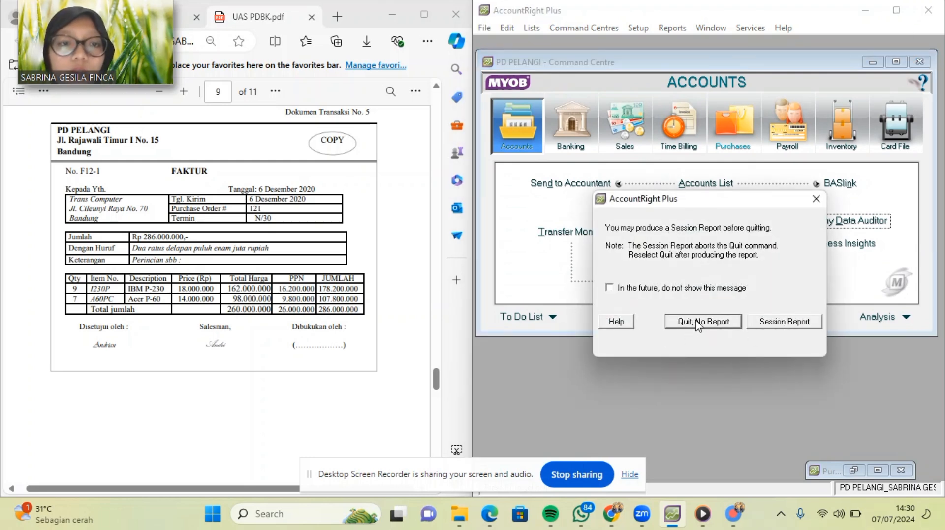
click(698, 323)
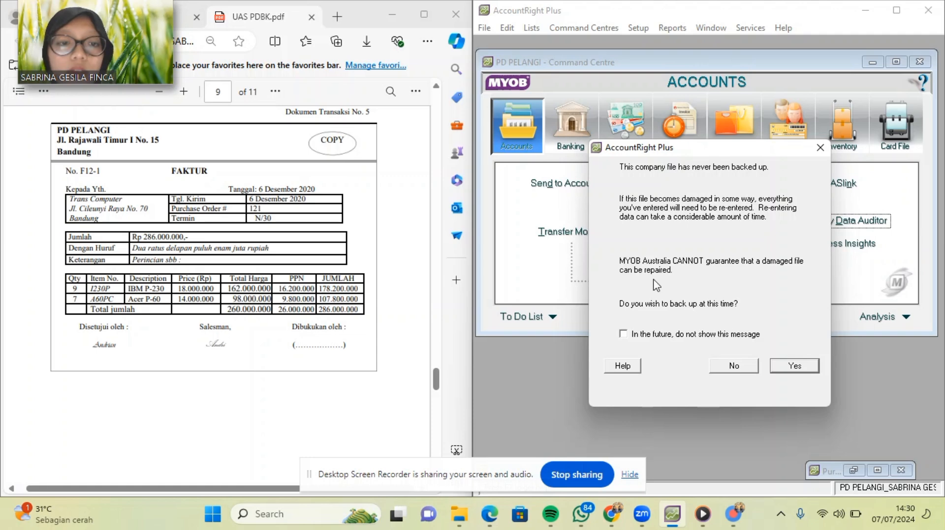
click(727, 369)
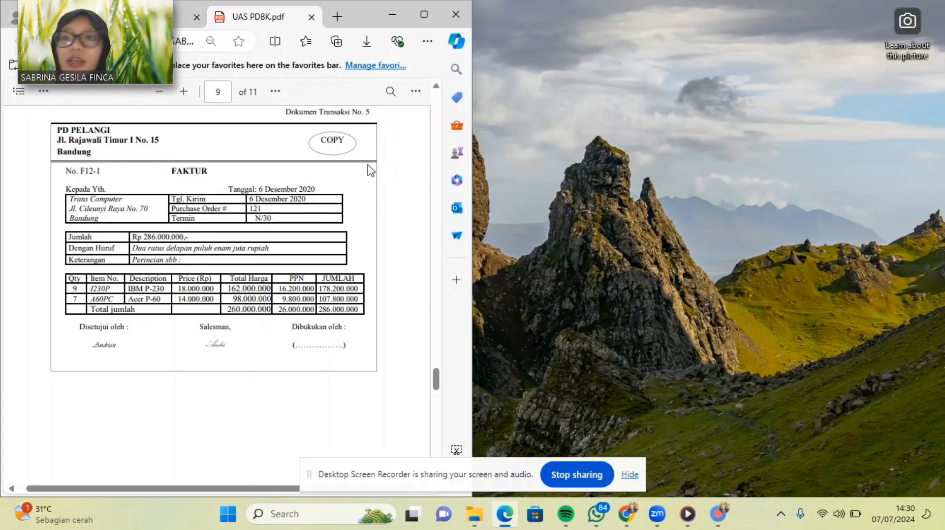
mouse_move(112, 40)
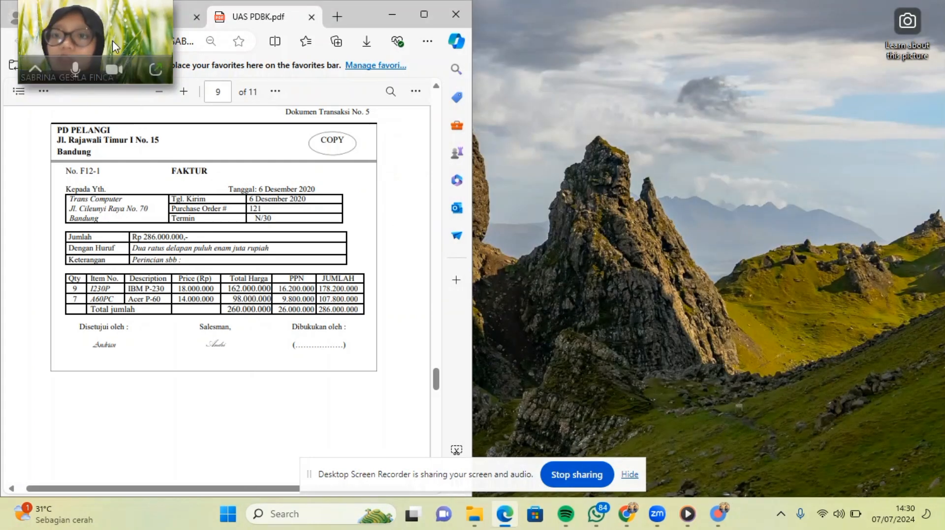
click(162, 68)
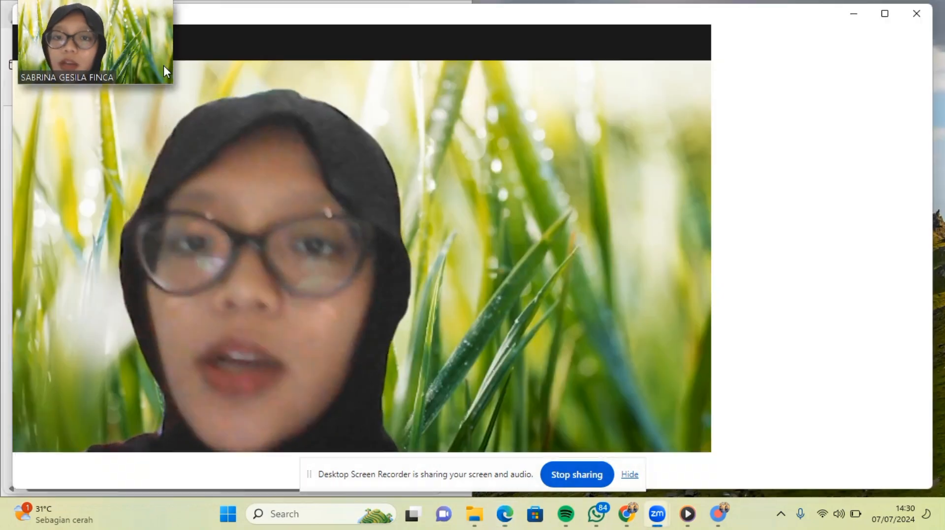